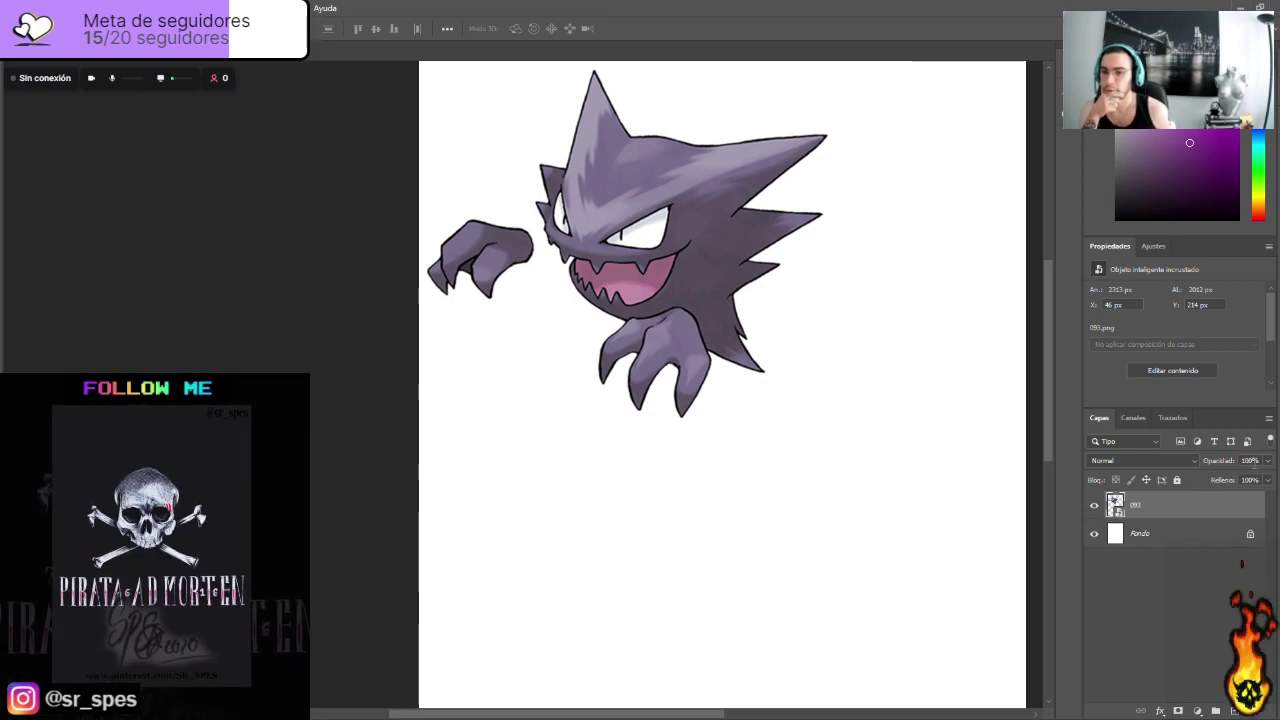
Step: Lower the opacity of the reference image layer 093 to 28%
click(1267, 461)
click(1231, 481)
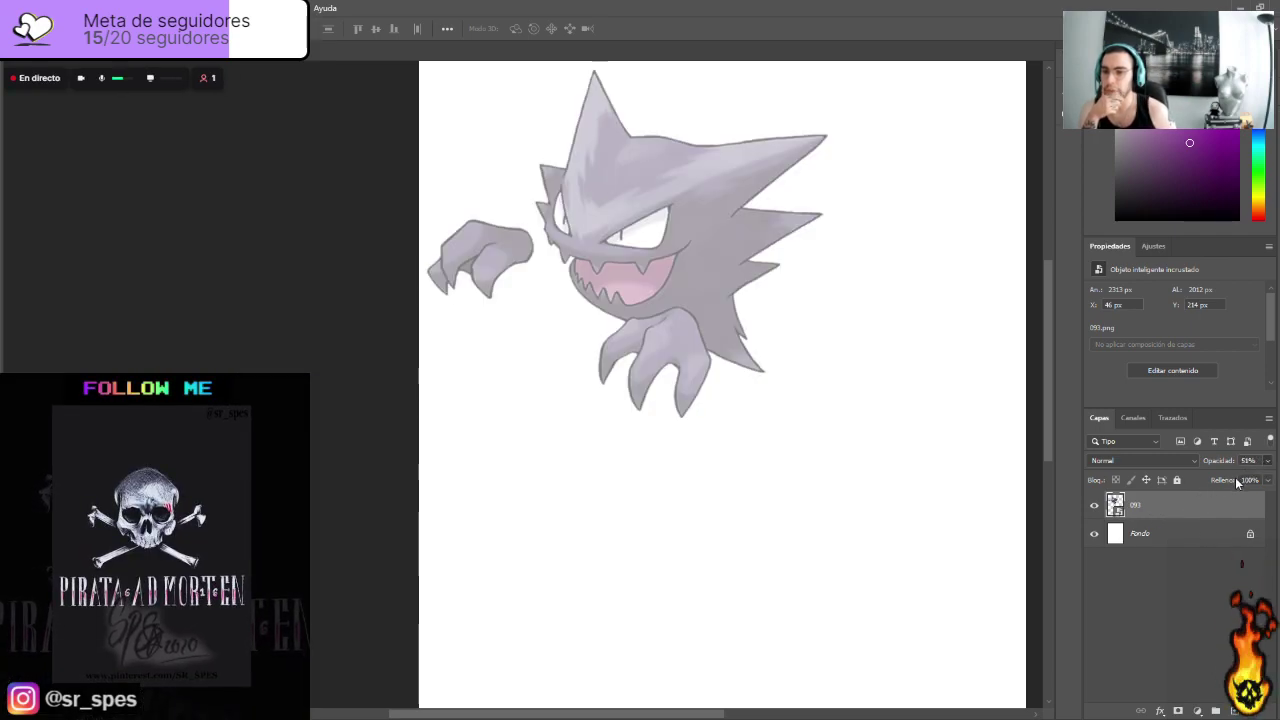
click(1216, 476)
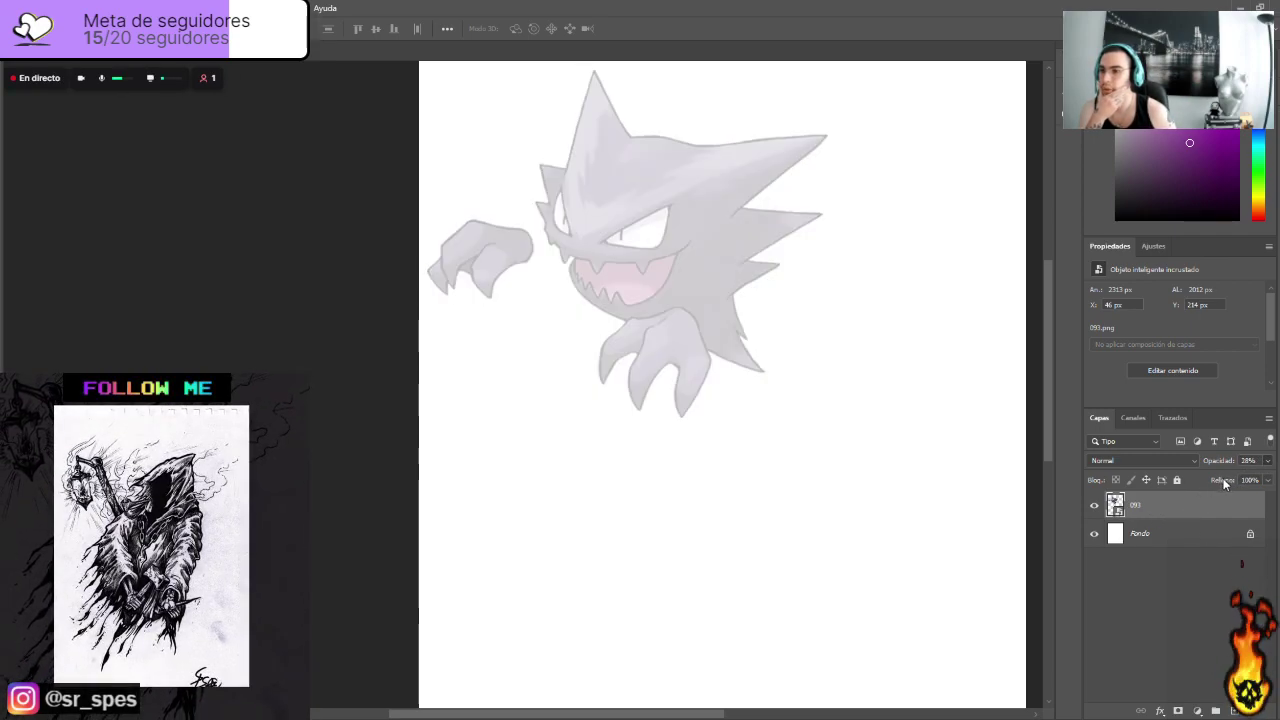
Step: Move the faded reference creature toward the middle of the canvas and enlarge it proportionally to about 2786 px wide
drag(631, 230, 712, 348)
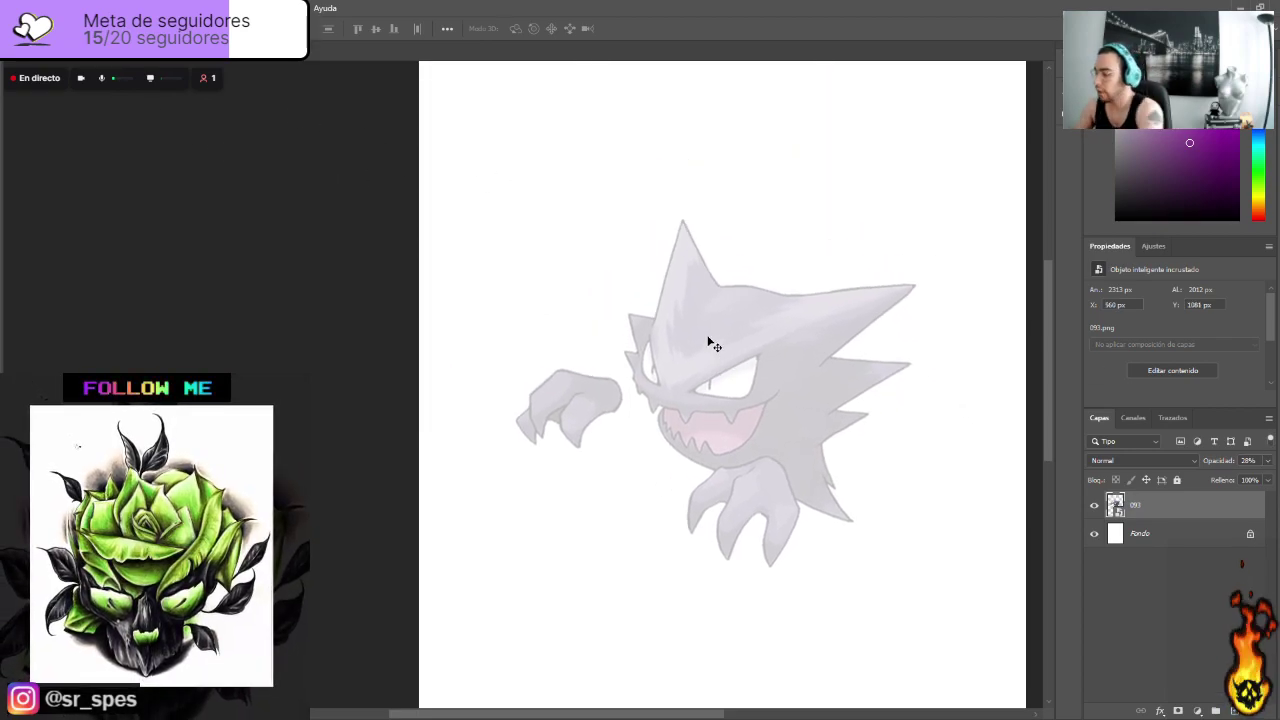
key(ctrl+t)
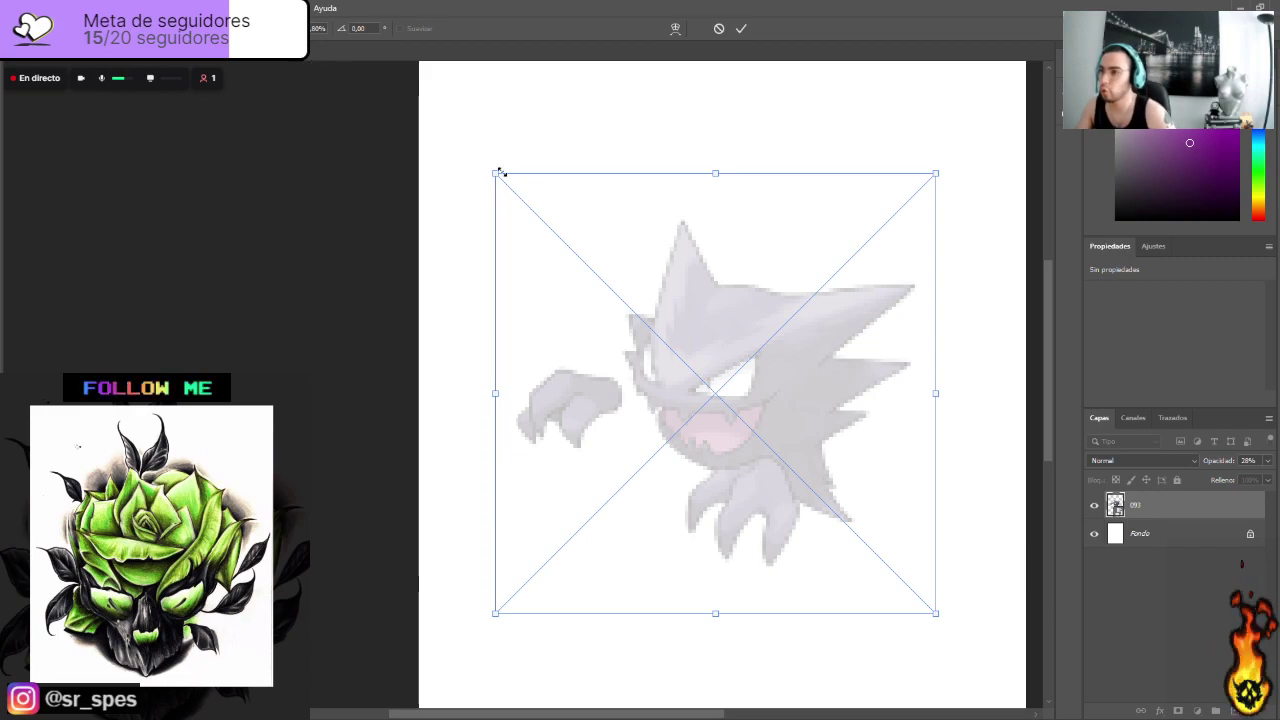
drag(489, 165, 420, 97)
drag(646, 291, 700, 325)
key(Return)
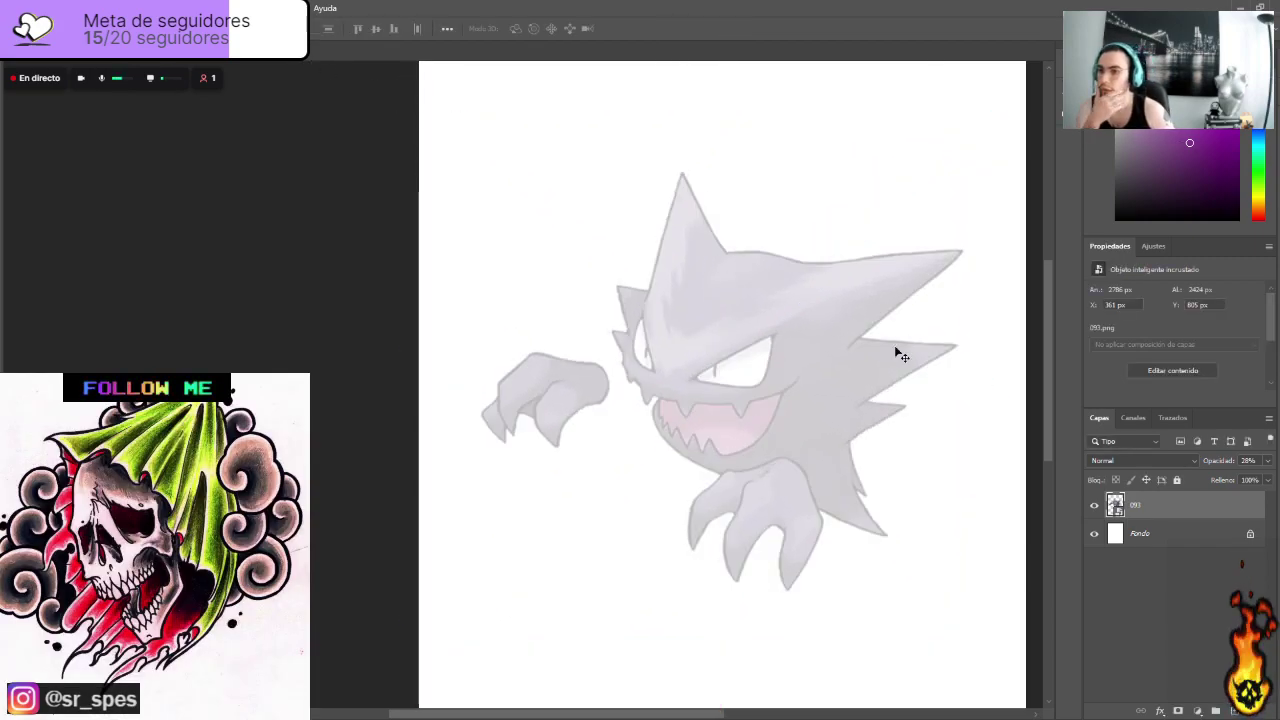
Step: Add an empty layer above the reference and ready the brush in light blue, undoing a trial stroke along the horn
key(ctrl+shift+alt+n)
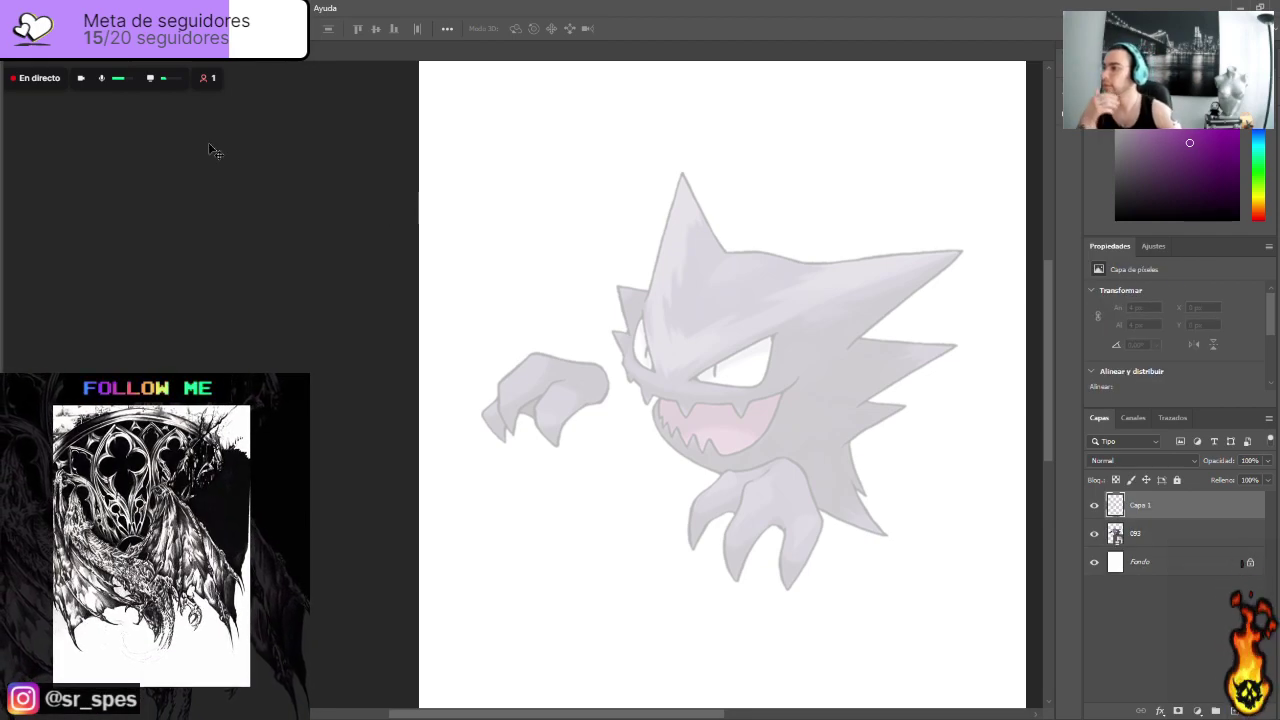
key(b)
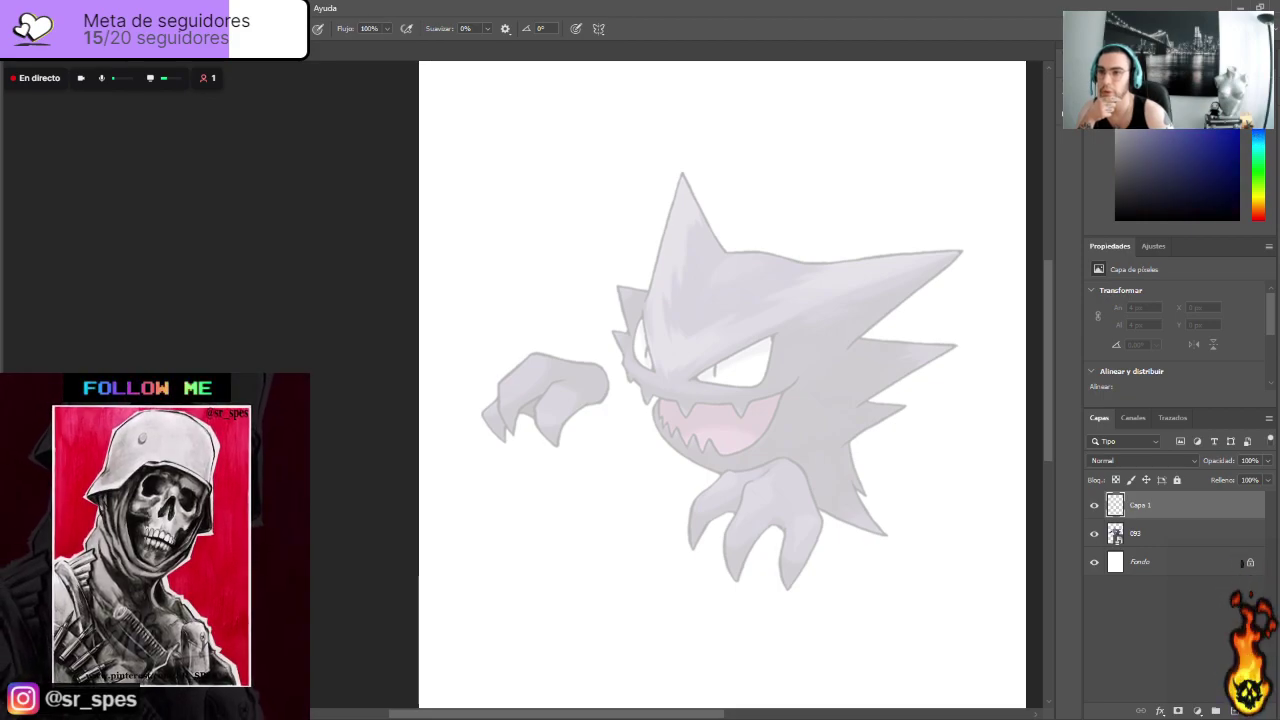
drag(1260, 156, 1254, 136)
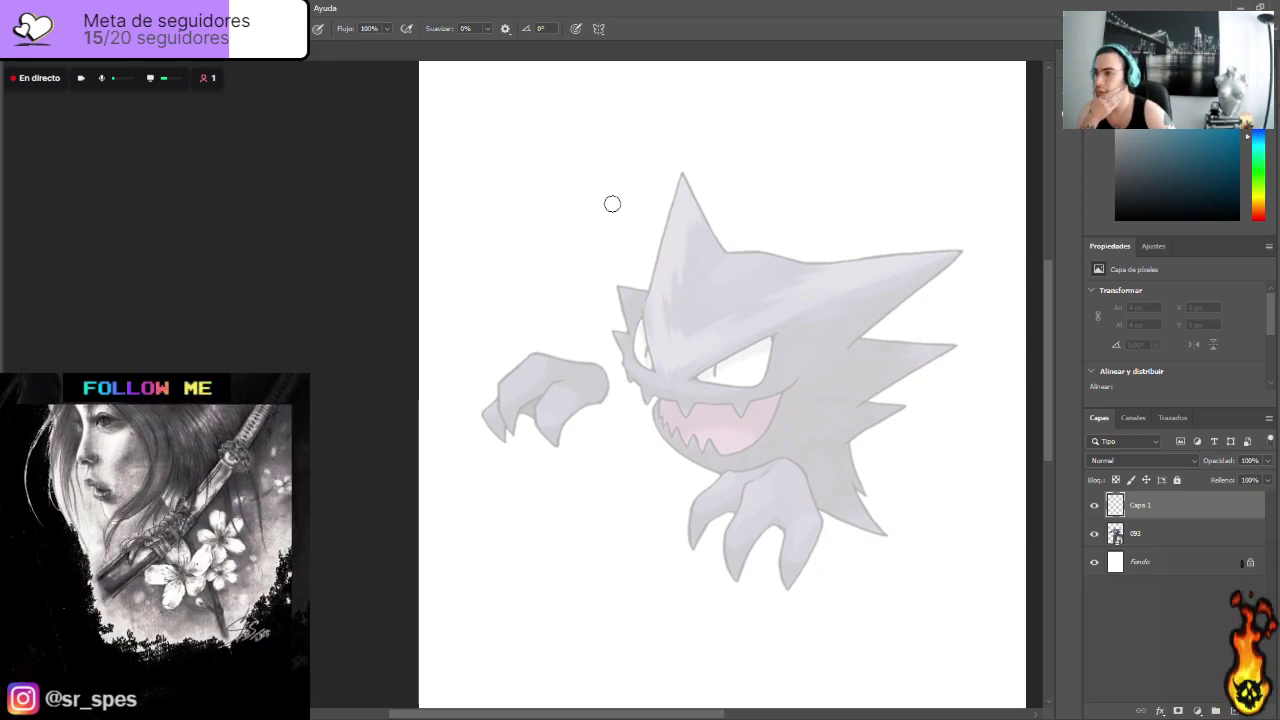
drag(684, 175, 657, 275)
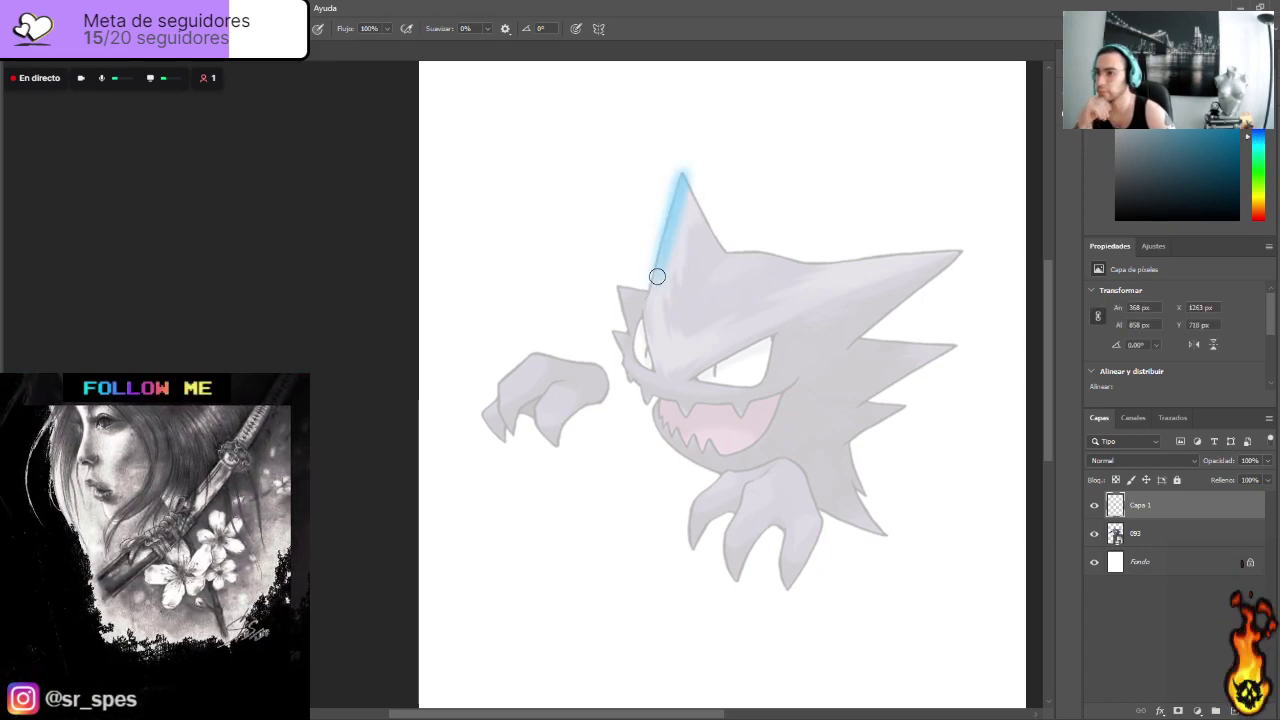
key(ctrl+z)
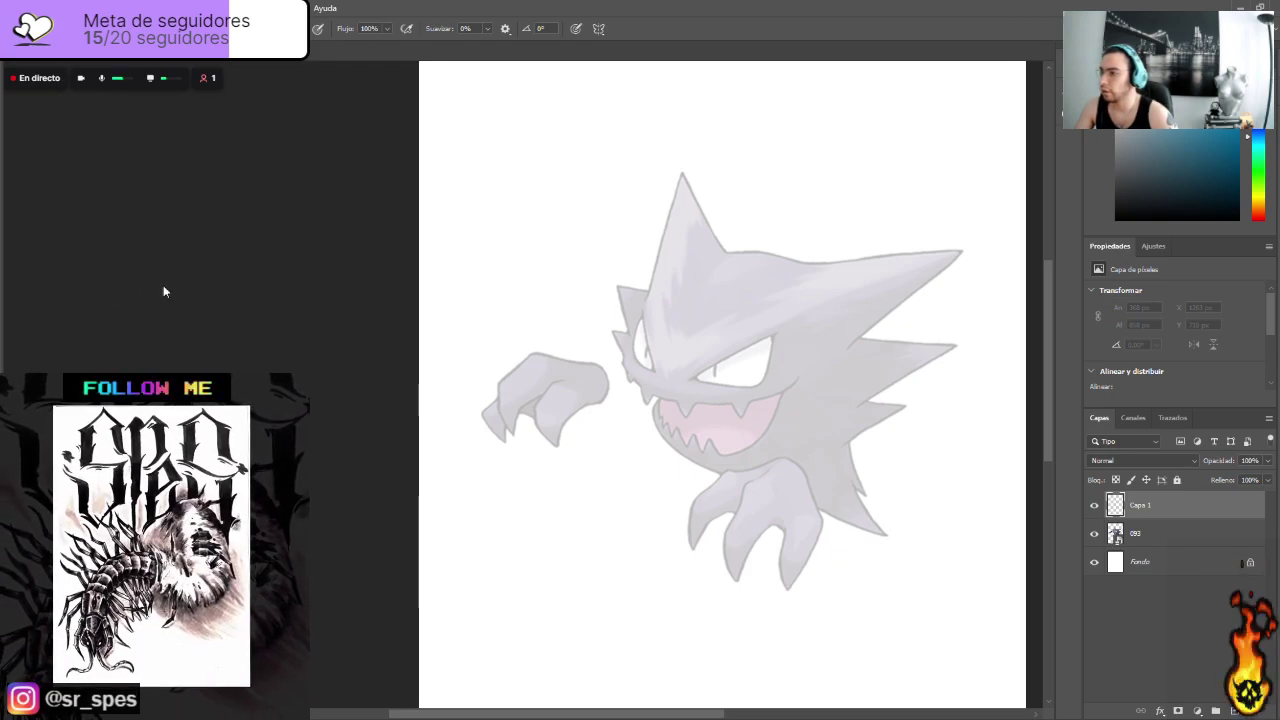
Step: Trace the creature's front head edge, detached hand, toothed mouth and both eyes in light blue on layer Capa 1
mouse_move(681, 174)
mouse_down()
mouse_move(640, 322)
mouse_move(637, 288)
mouse_move(629, 323)
mouse_move(646, 292)
mouse_move(608, 332)
mouse_move(622, 370)
mouse_up()
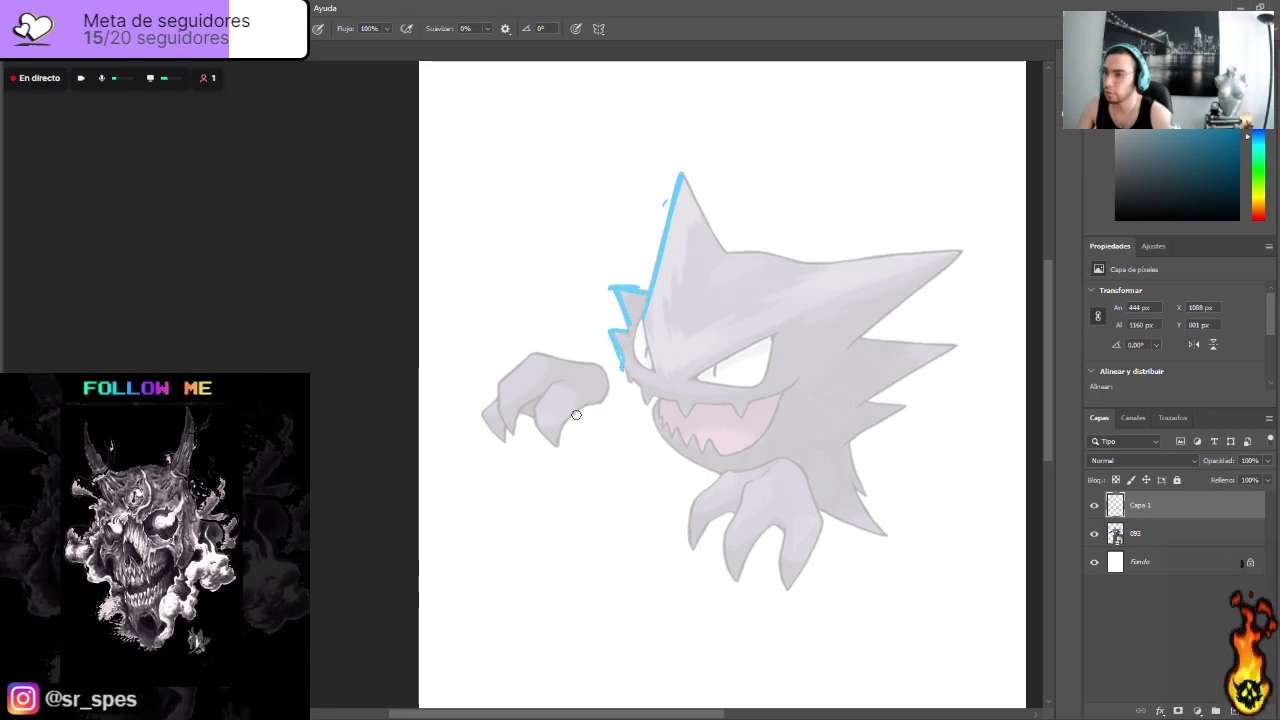
mouse_move(508, 434)
mouse_down()
mouse_move(497, 377)
mouse_move(535, 354)
mouse_move(600, 369)
mouse_move(607, 390)
mouse_move(558, 449)
mouse_move(538, 422)
mouse_move(547, 387)
mouse_move(512, 434)
mouse_move(500, 415)
mouse_move(477, 420)
mouse_move(506, 438)
mouse_move(550, 411)
mouse_move(500, 397)
mouse_move(487, 429)
mouse_up()
mouse_move(618, 374)
mouse_down()
mouse_move(650, 406)
mouse_move(730, 406)
mouse_move(788, 388)
mouse_up()
mouse_move(654, 411)
mouse_down()
mouse_move(693, 462)
mouse_move(741, 480)
mouse_move(722, 477)
mouse_move(695, 438)
mouse_move(730, 450)
mouse_move(759, 438)
mouse_move(812, 365)
mouse_up()
mouse_move(696, 379)
mouse_down()
mouse_move(781, 332)
mouse_move(751, 395)
mouse_move(700, 385)
mouse_move(744, 393)
mouse_up()
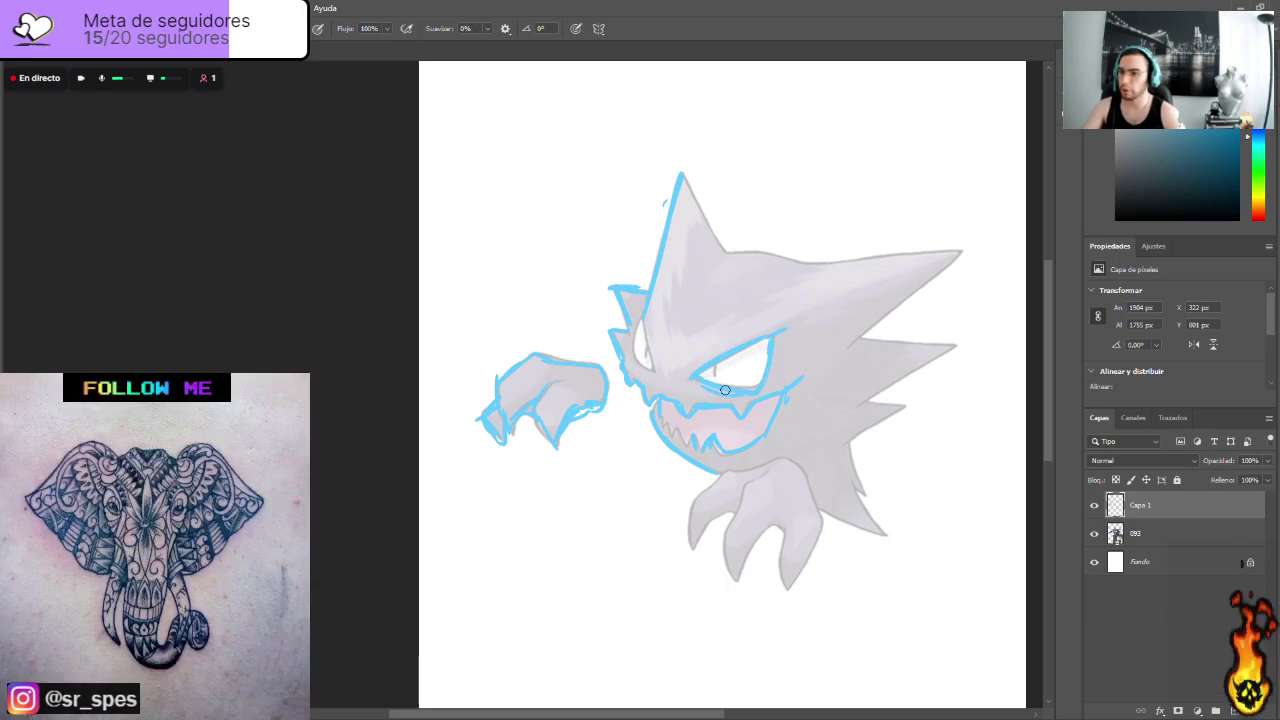
mouse_move(632, 356)
mouse_down()
mouse_move(658, 374)
mouse_move(641, 313)
mouse_up()
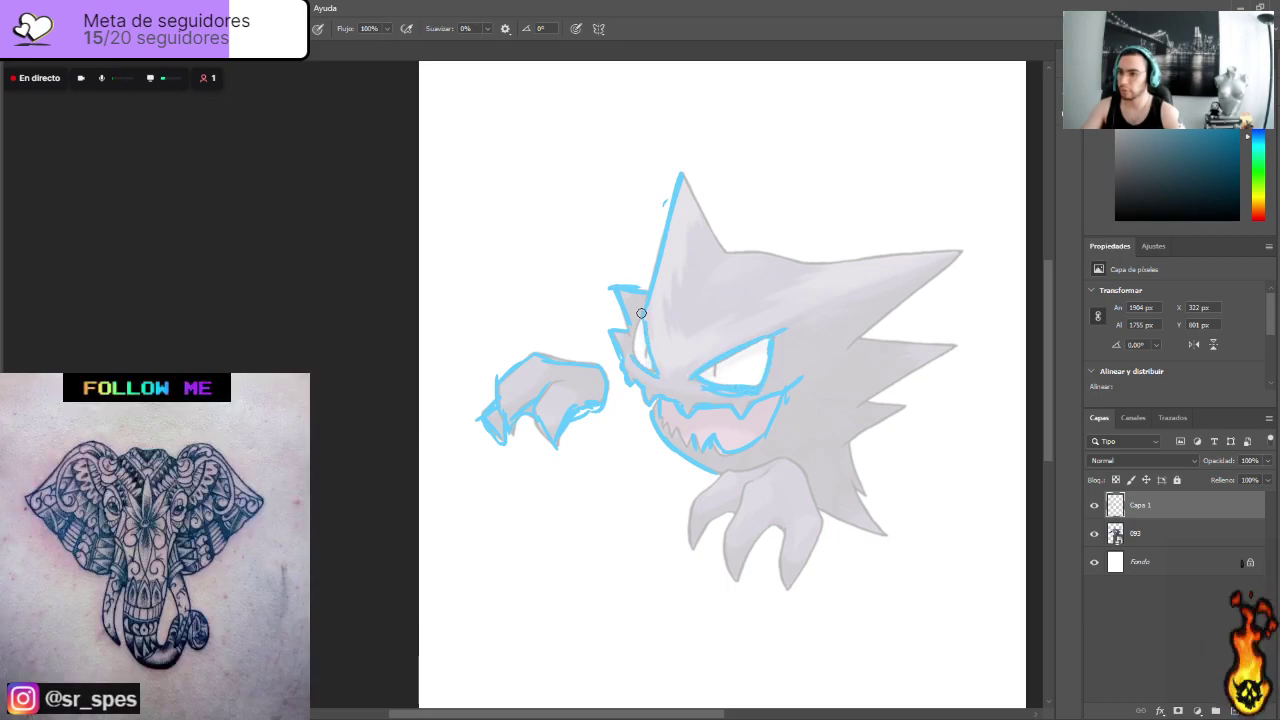
Step: Trace the upper head horns, the back spikes and the lower hand's claws in light blue to complete the sketch
mouse_move(682, 174)
mouse_down()
mouse_move(723, 256)
mouse_move(960, 254)
mouse_move(863, 339)
mouse_move(949, 348)
mouse_move(901, 379)
mouse_move(891, 417)
mouse_move(877, 409)
mouse_move(904, 411)
mouse_move(839, 451)
mouse_move(890, 530)
mouse_up()
mouse_move(790, 455)
mouse_down()
mouse_move(829, 523)
mouse_move(808, 556)
mouse_move(826, 510)
mouse_move(889, 536)
mouse_move(793, 481)
mouse_move(790, 457)
mouse_move(769, 457)
mouse_move(693, 504)
mouse_move(697, 546)
mouse_move(770, 469)
mouse_up()
mouse_move(718, 528)
mouse_down()
mouse_move(729, 569)
mouse_move(738, 557)
mouse_up()
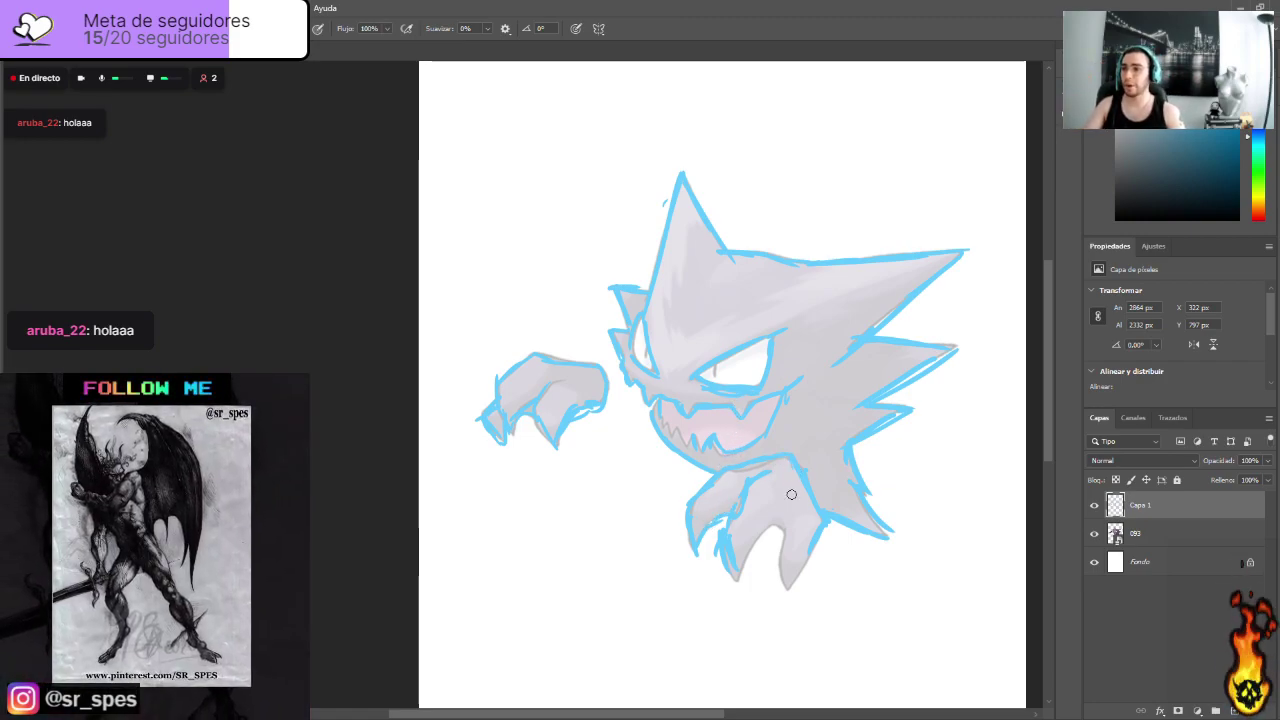
drag(727, 555, 737, 583)
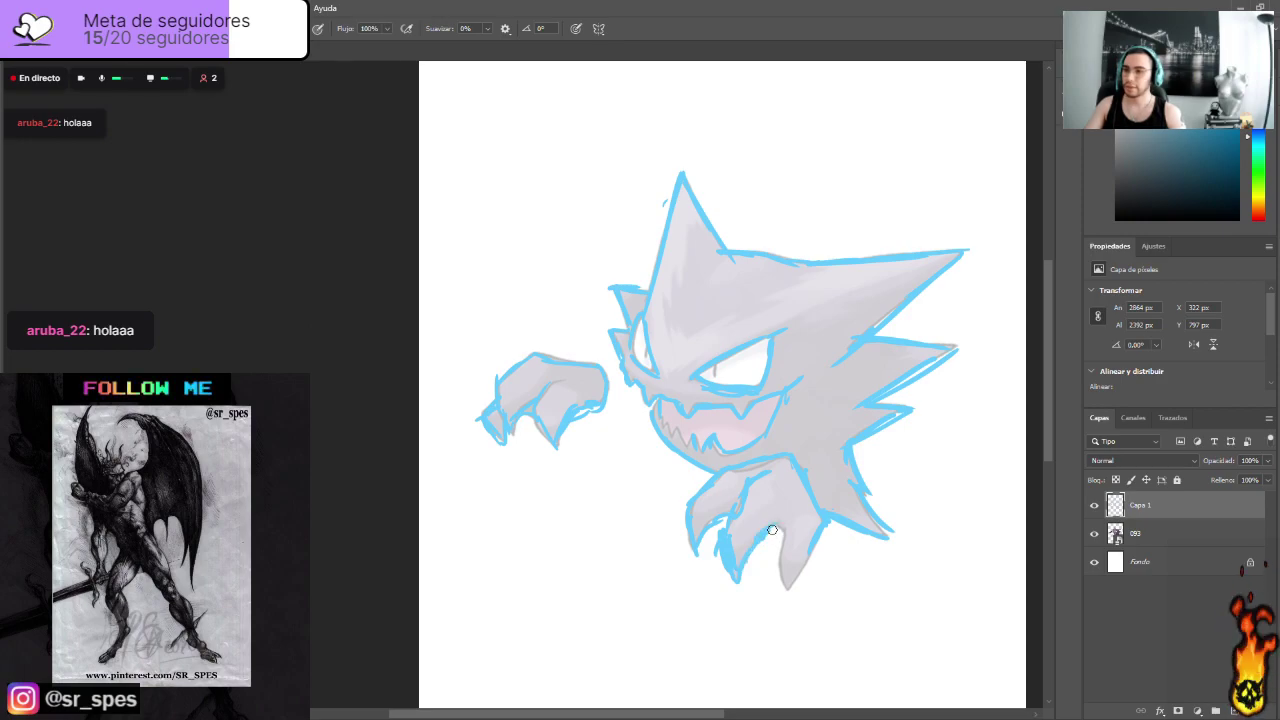
drag(782, 535, 788, 586)
drag(806, 544, 792, 586)
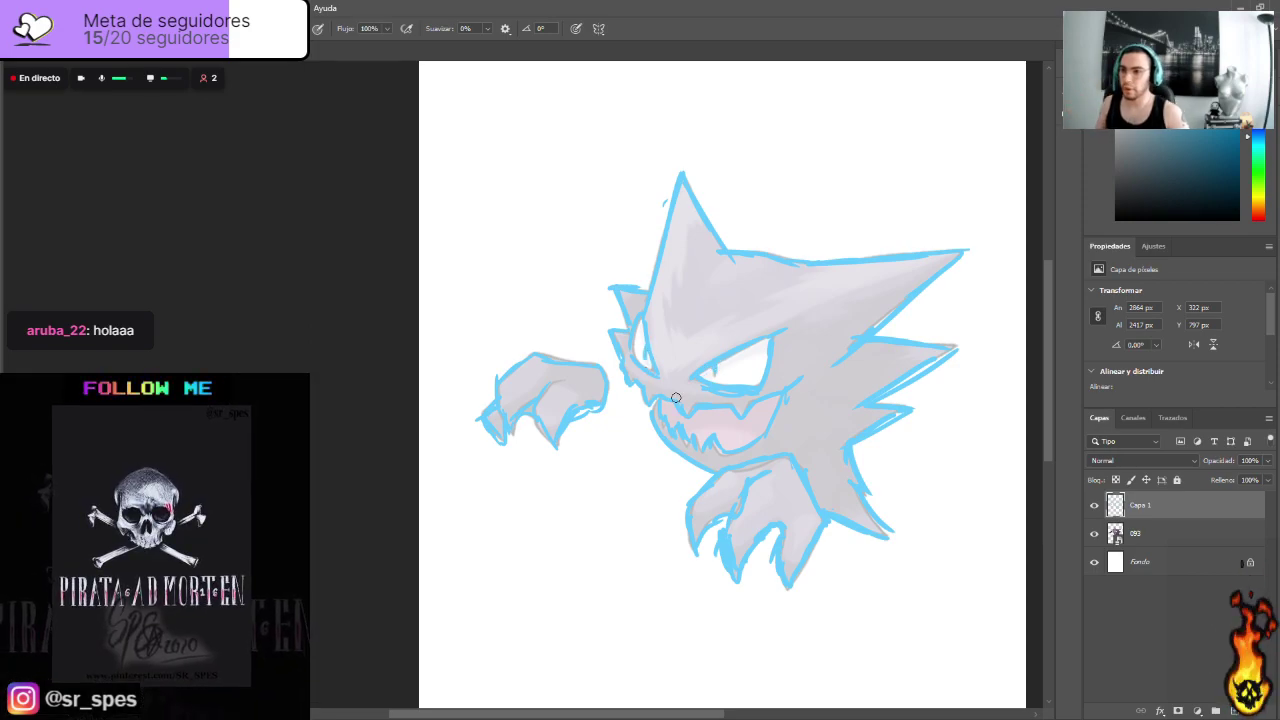
Step: Hide the reference layer 093 and add a layer named "fondo" directly beneath the blue sketch layer
click(1094, 534)
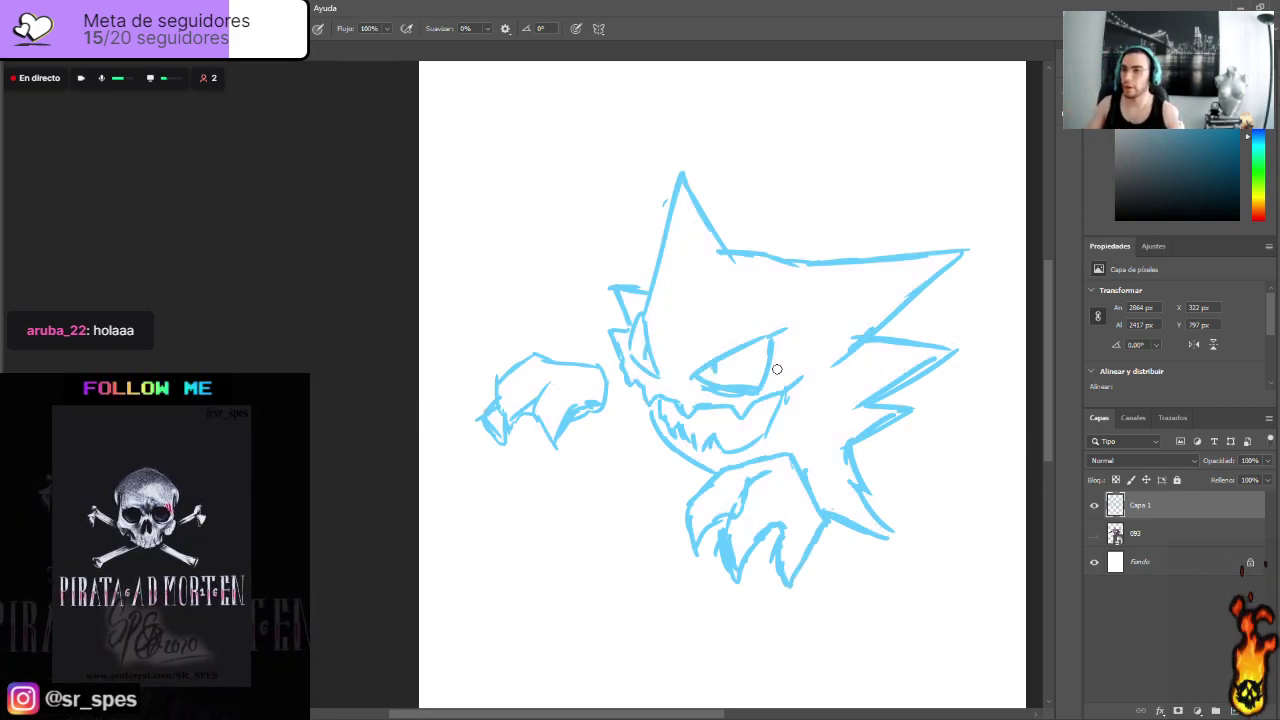
click(1236, 711)
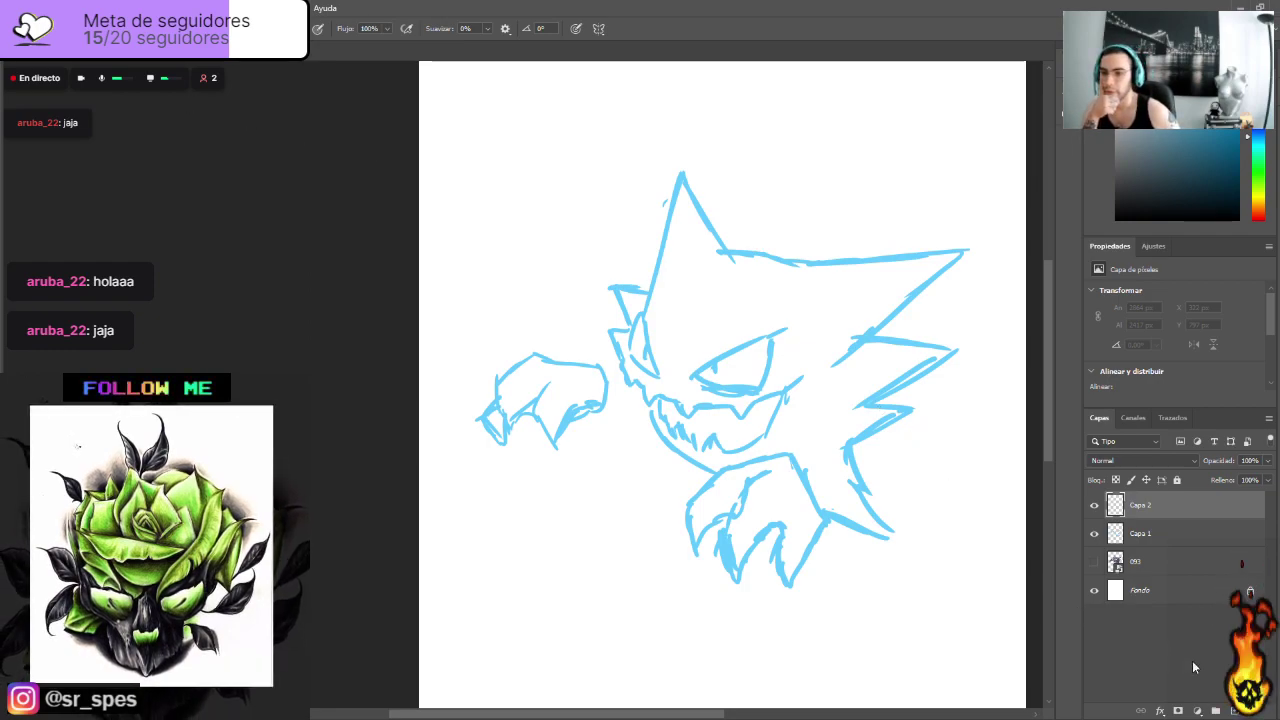
drag(1182, 509, 1170, 541)
double_click(1142, 533)
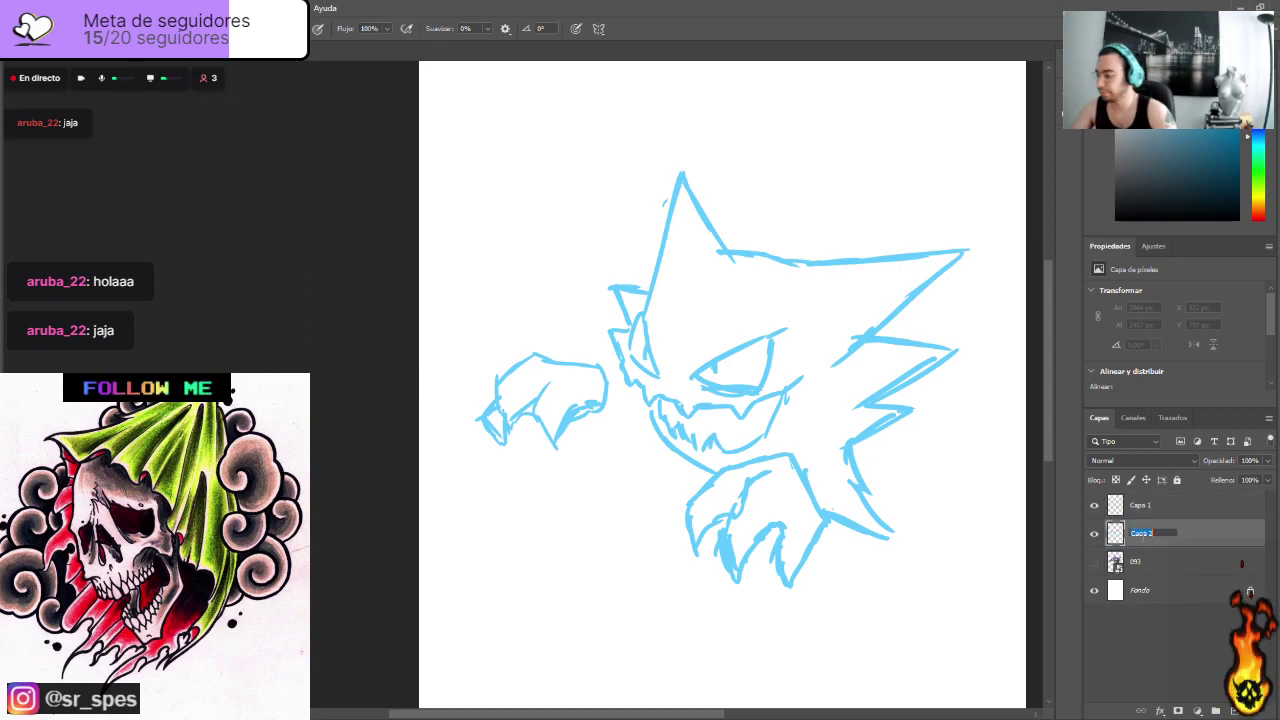
text(L)
text(ondo)
key(Return)
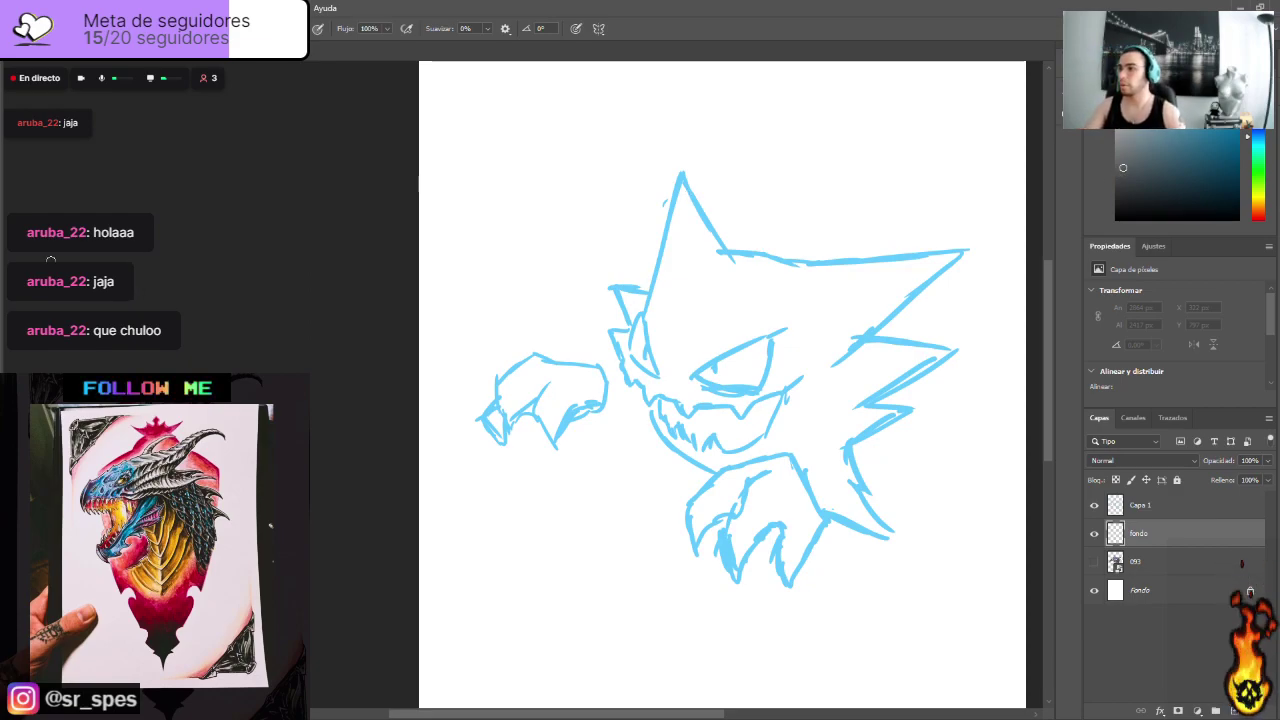
Step: Fill the fondo layer with trial slate grey and dark red, settling on a muted reddish brown
key(g)
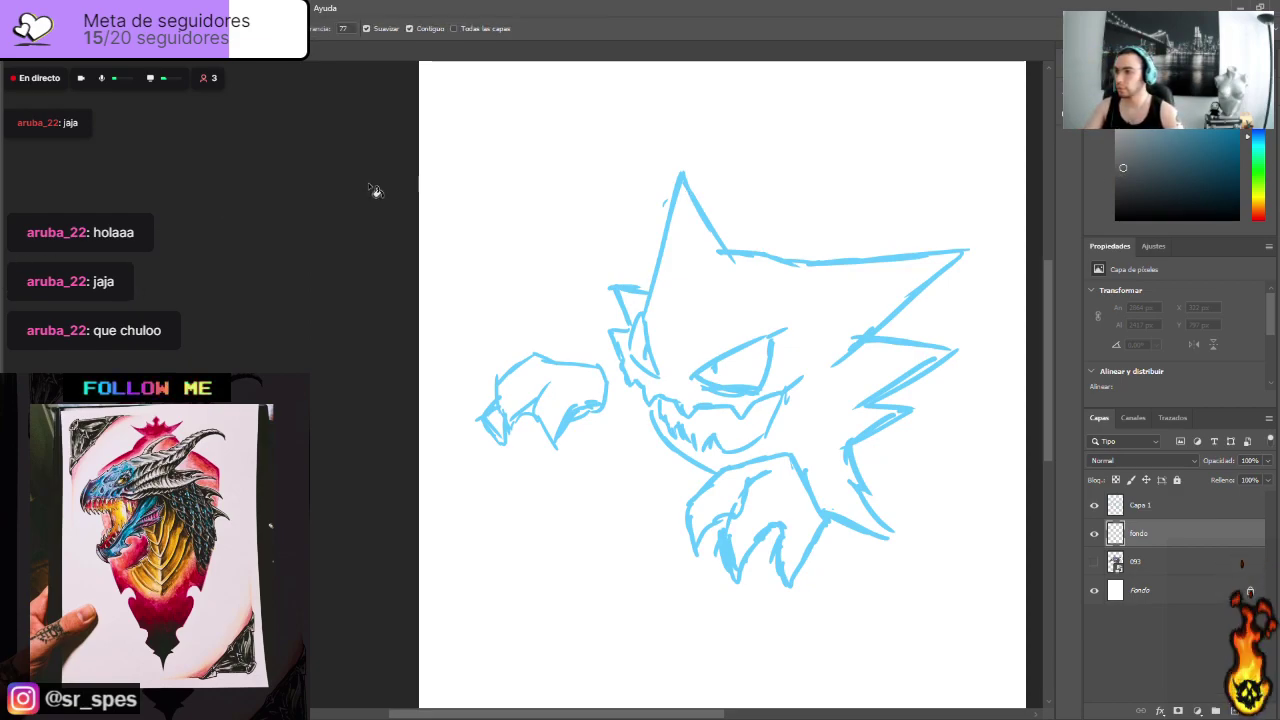
click(516, 170)
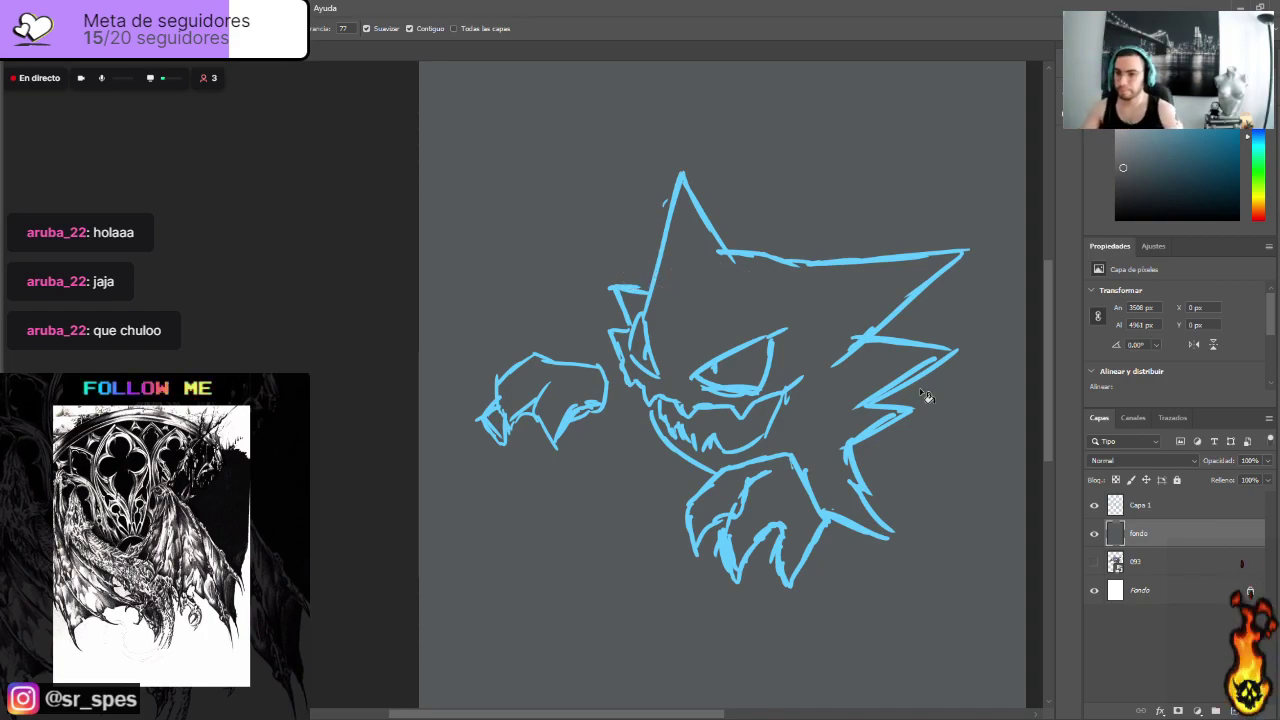
drag(1257, 172, 1257, 220)
click(1176, 182)
click(1184, 166)
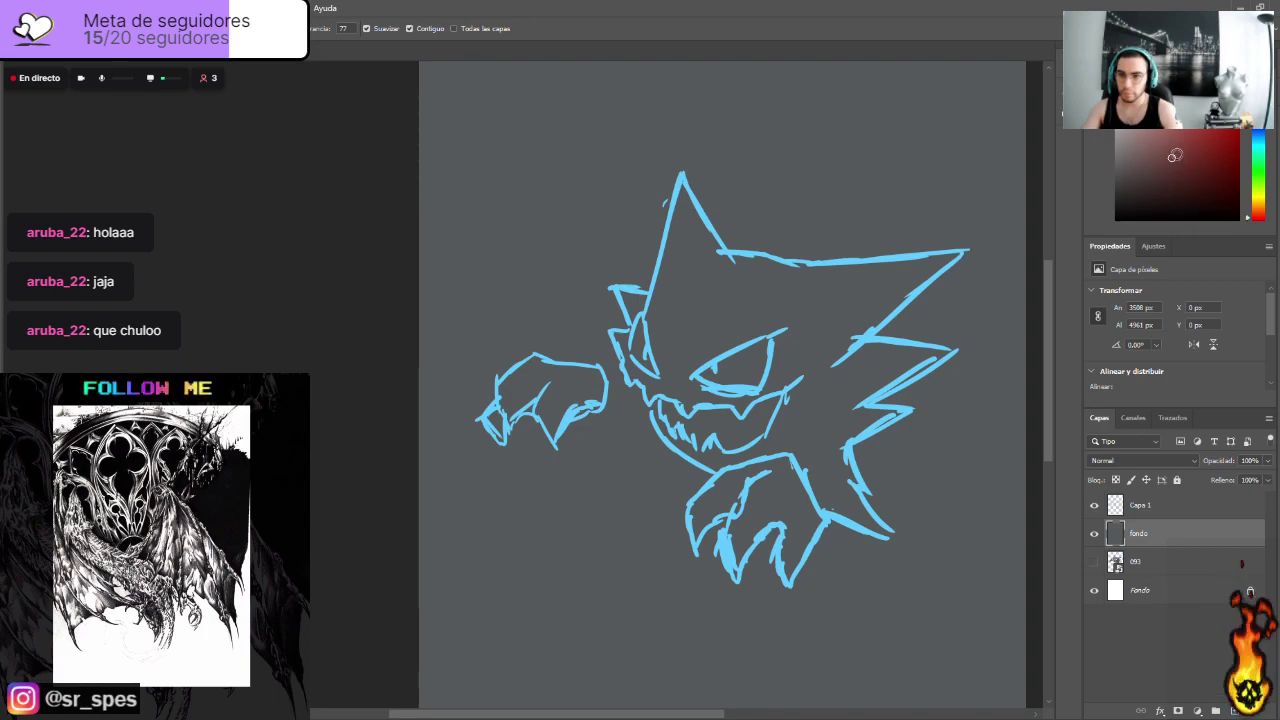
click(597, 151)
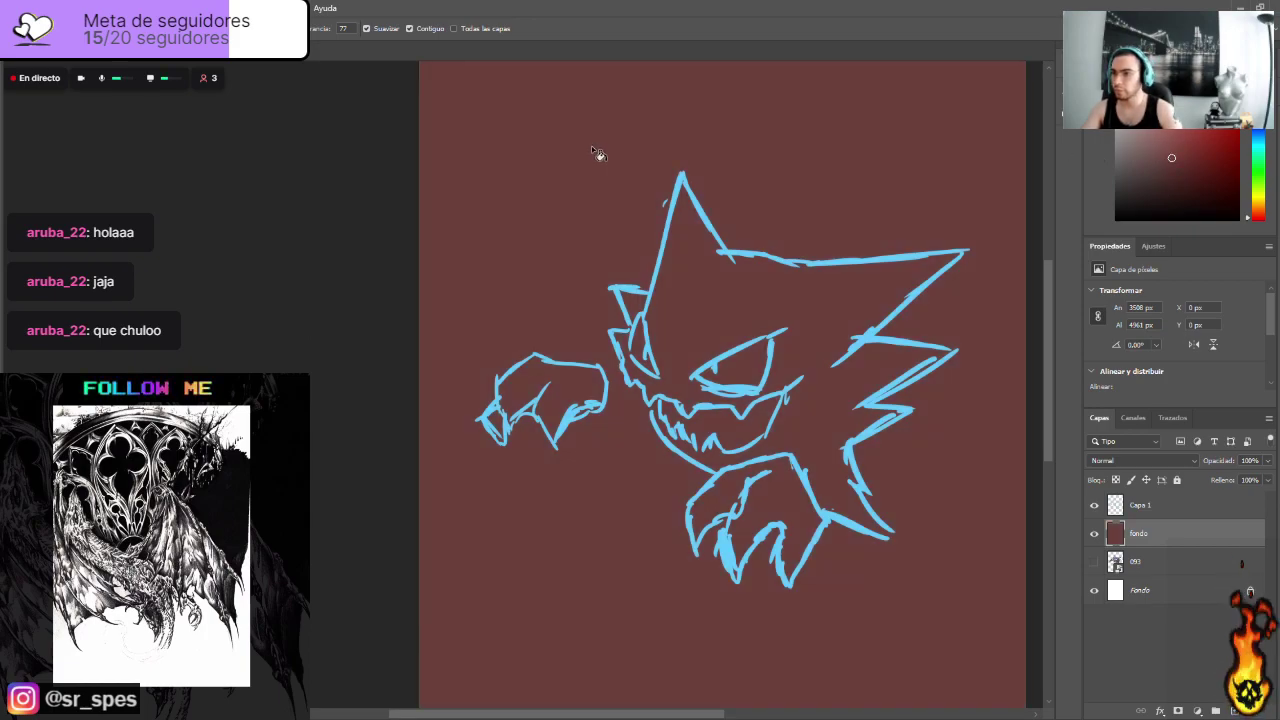
click(1152, 154)
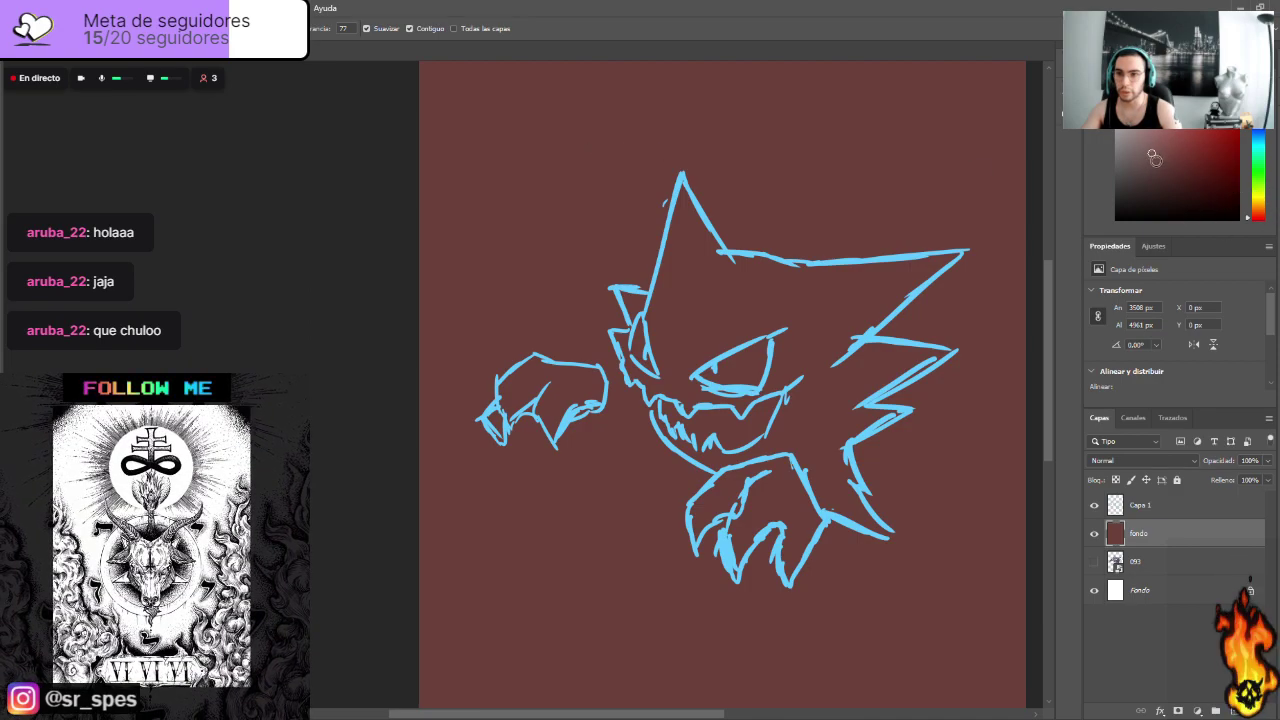
click(676, 150)
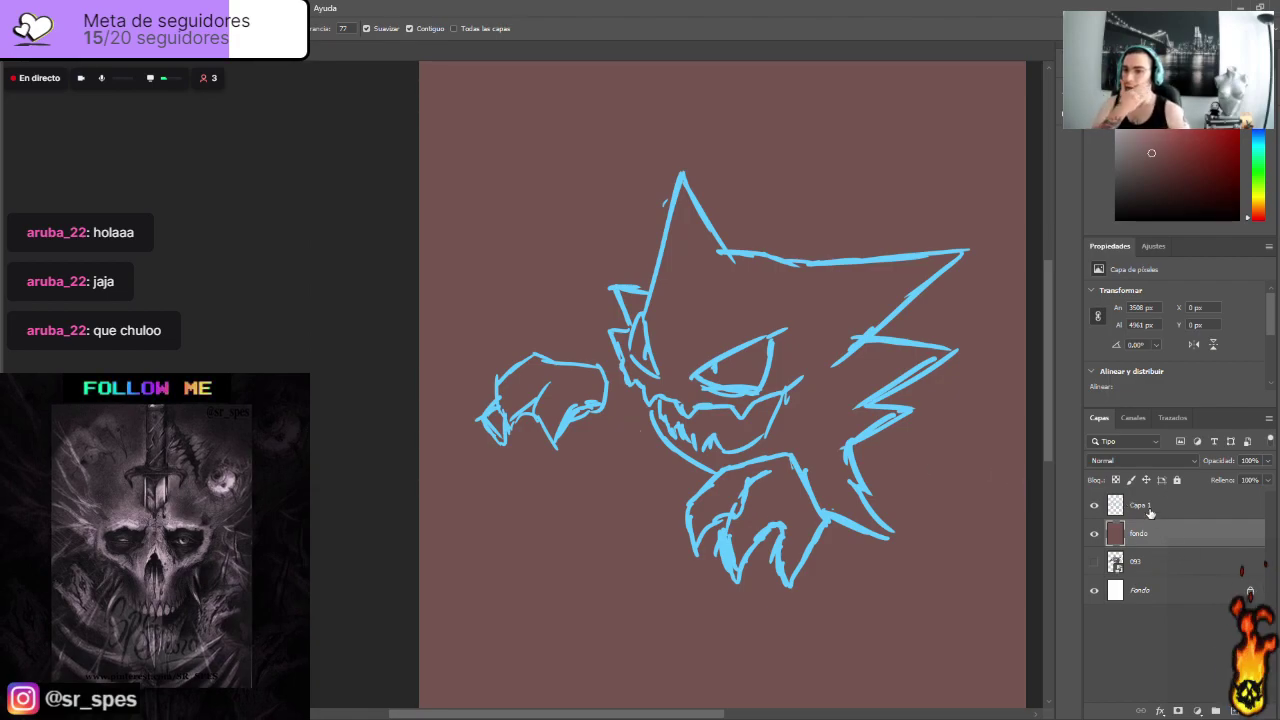
Step: Add a new layer above the sketch and lower the opacity of sketch layer Capa 1 to 42%
click(1149, 519)
click(1234, 710)
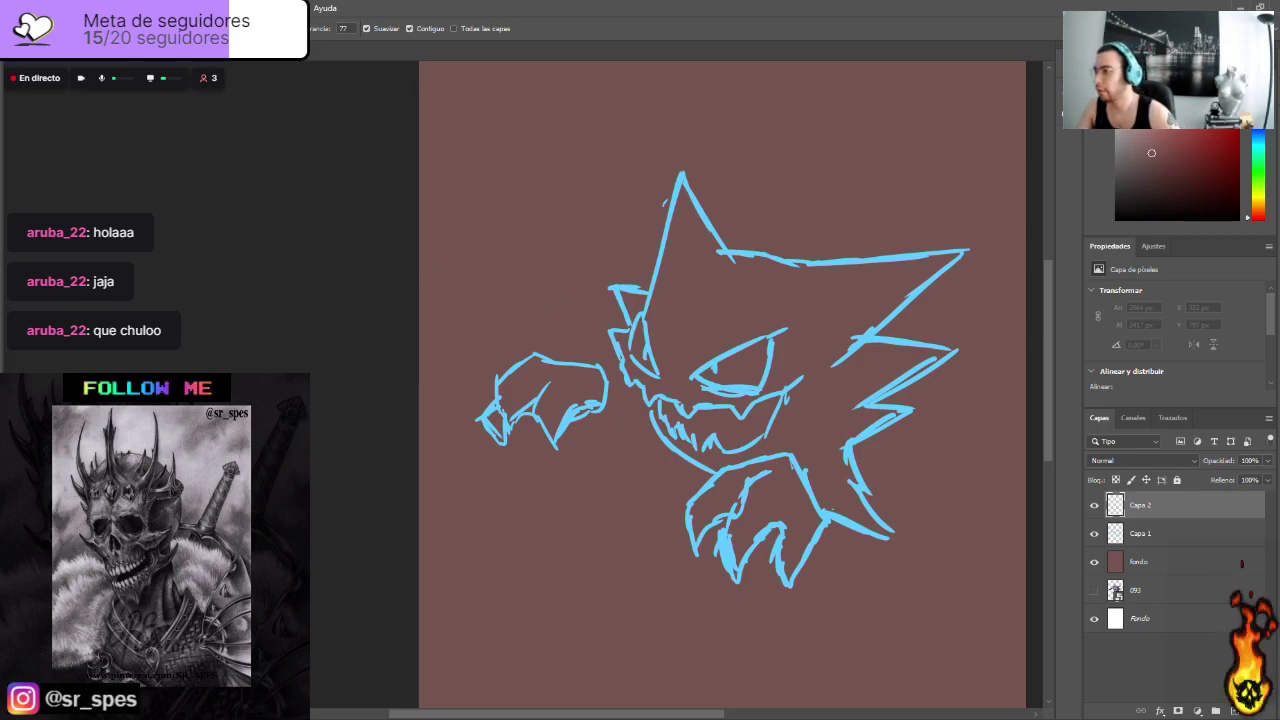
key(b)
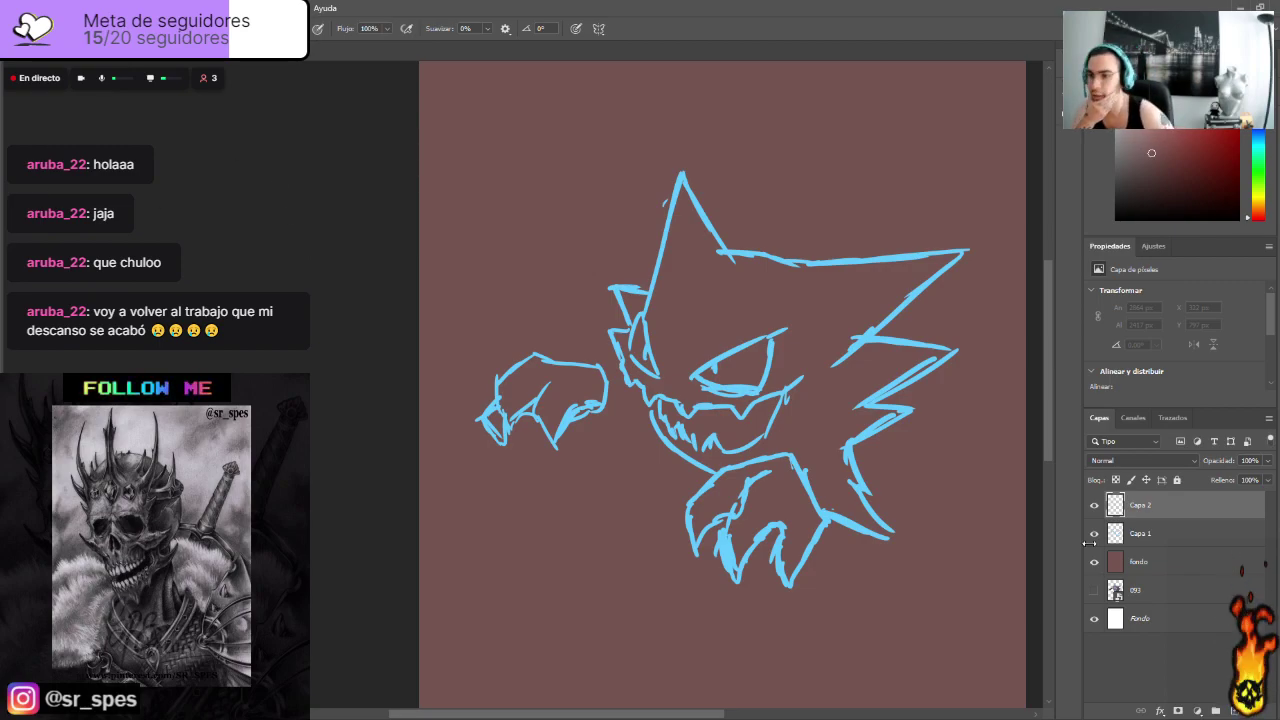
click(1157, 544)
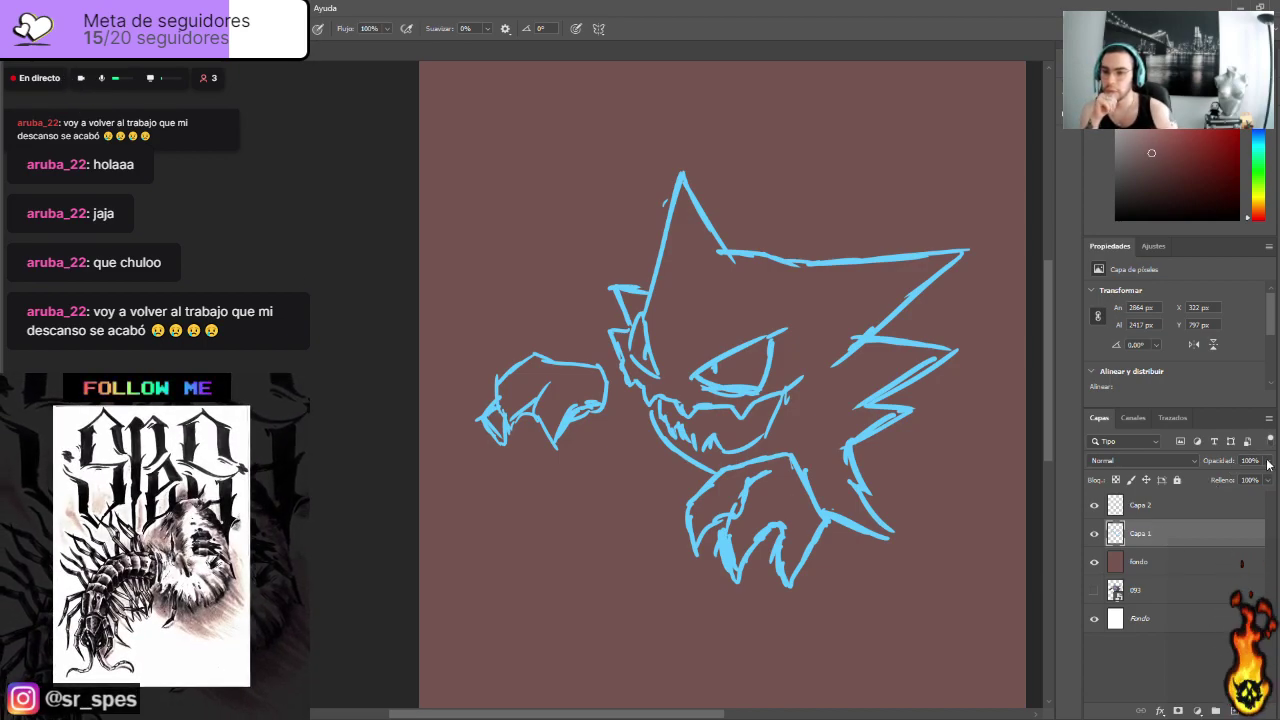
click(1225, 476)
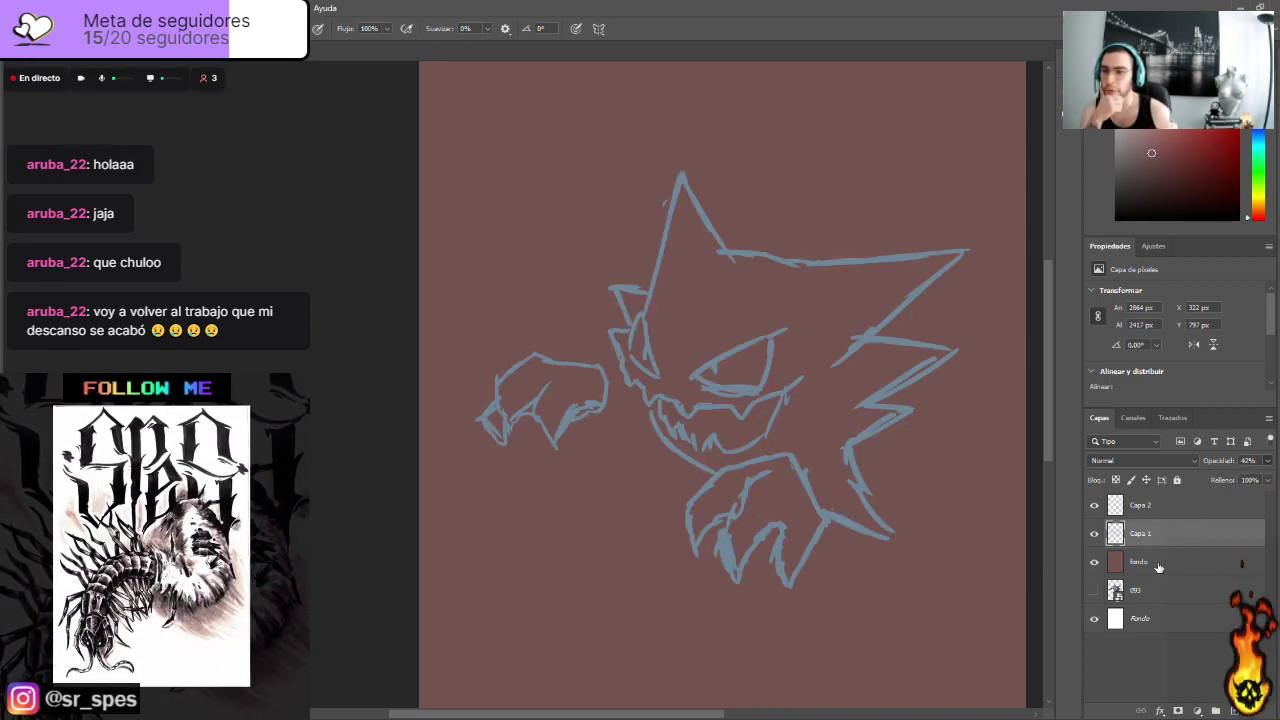
Step: On another new layer at the top of the stack, redraw the head's two horns and upper edge in near-black
click(1136, 514)
click(1232, 711)
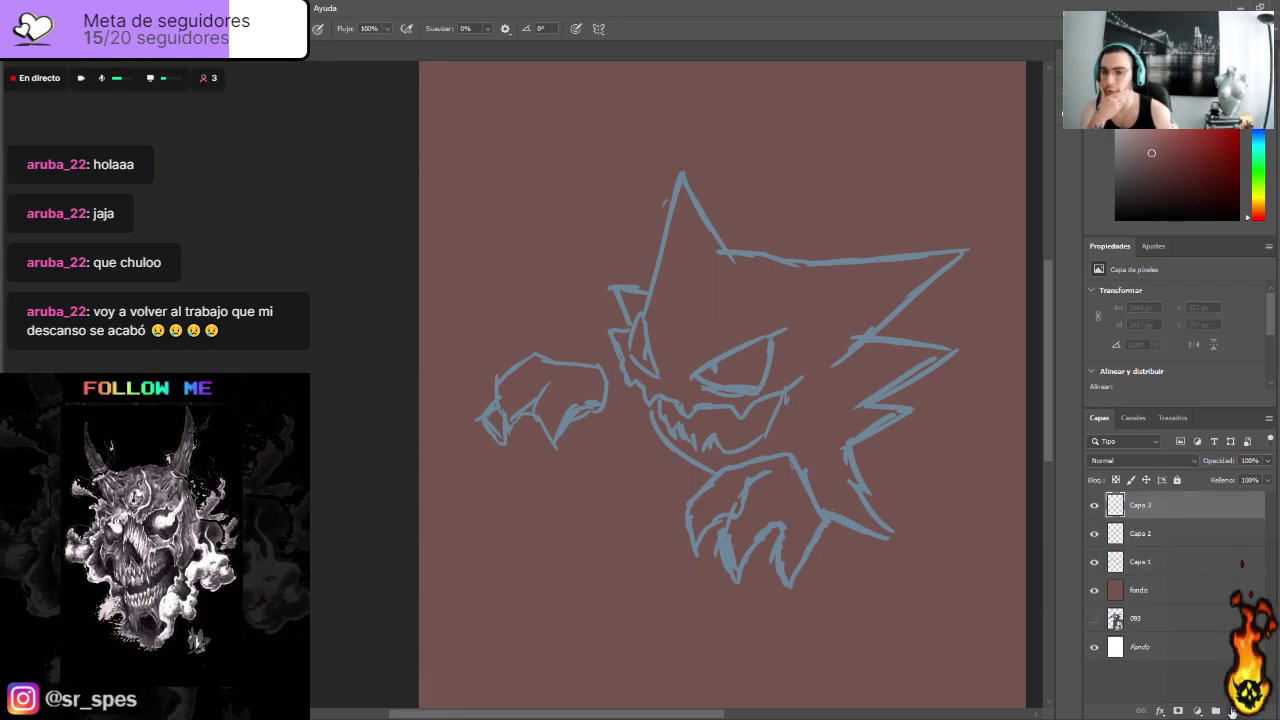
mouse_move(1175, 195)
mouse_down()
mouse_move(1157, 203)
mouse_move(1134, 187)
mouse_move(1116, 202)
mouse_up()
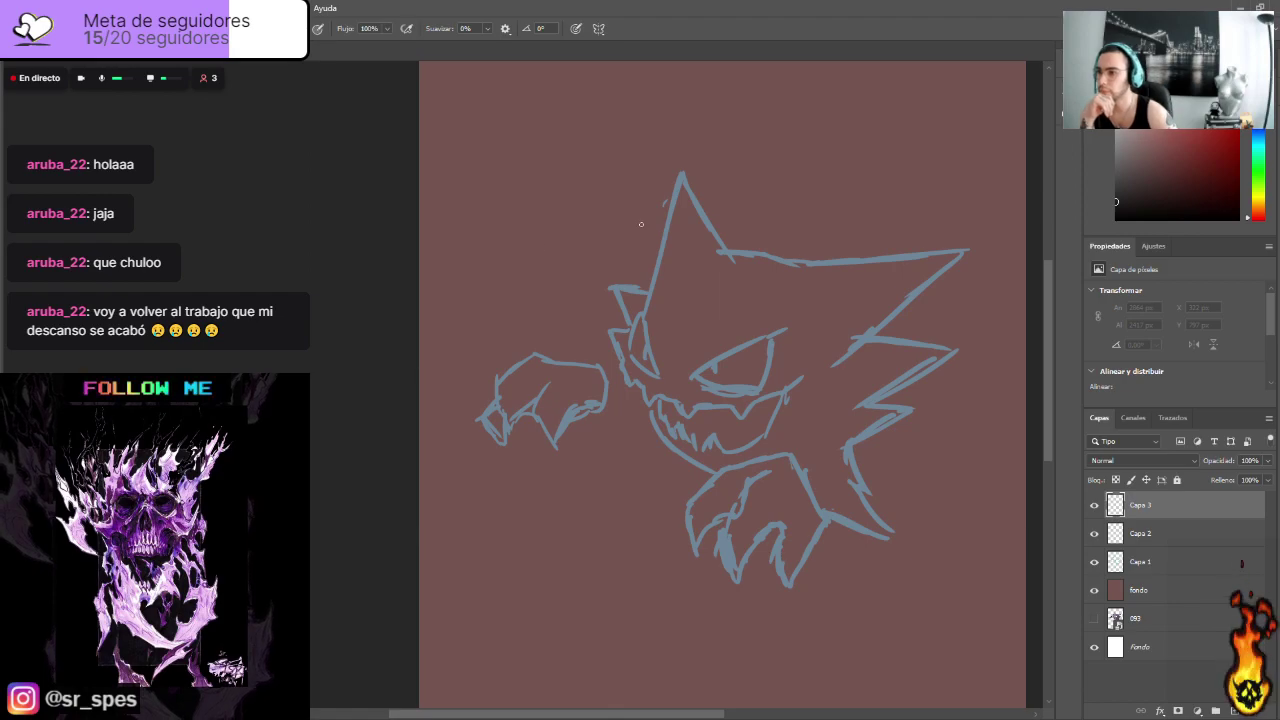
mouse_move(664, 248)
mouse_down()
mouse_move(675, 199)
mouse_move(652, 274)
mouse_move(679, 164)
mouse_move(722, 248)
mouse_move(717, 224)
mouse_move(749, 244)
mouse_move(738, 248)
mouse_move(797, 266)
mouse_move(999, 226)
mouse_move(880, 322)
mouse_up()
drag(968, 244, 842, 366)
drag(864, 336, 890, 318)
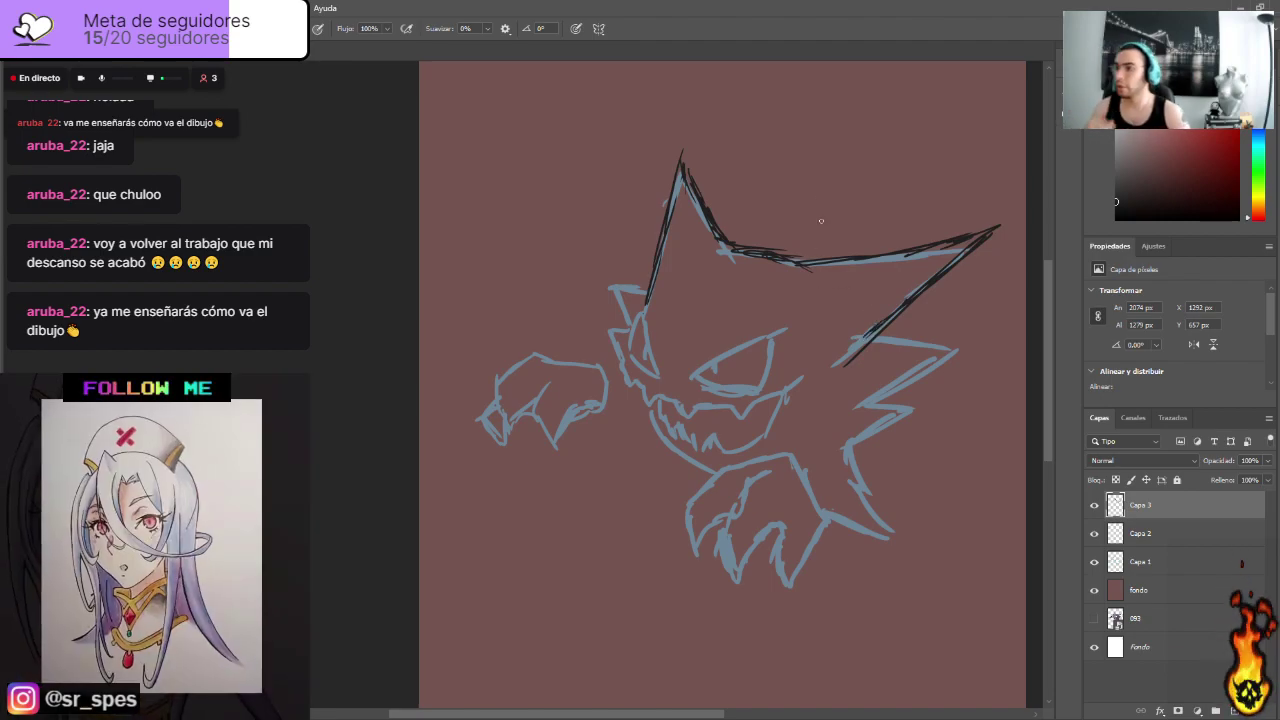
Step: Redraw the small spikes on the face's front side and both angry eyes in near-black on layer Capa 3
mouse_move(648, 297)
mouse_down()
mouse_move(616, 300)
mouse_move(605, 281)
mouse_move(631, 330)
mouse_move(601, 327)
mouse_move(630, 403)
mouse_up()
mouse_move(628, 348)
mouse_down()
mouse_move(644, 308)
mouse_move(669, 384)
mouse_move(626, 357)
mouse_move(642, 325)
mouse_move(641, 362)
mouse_up()
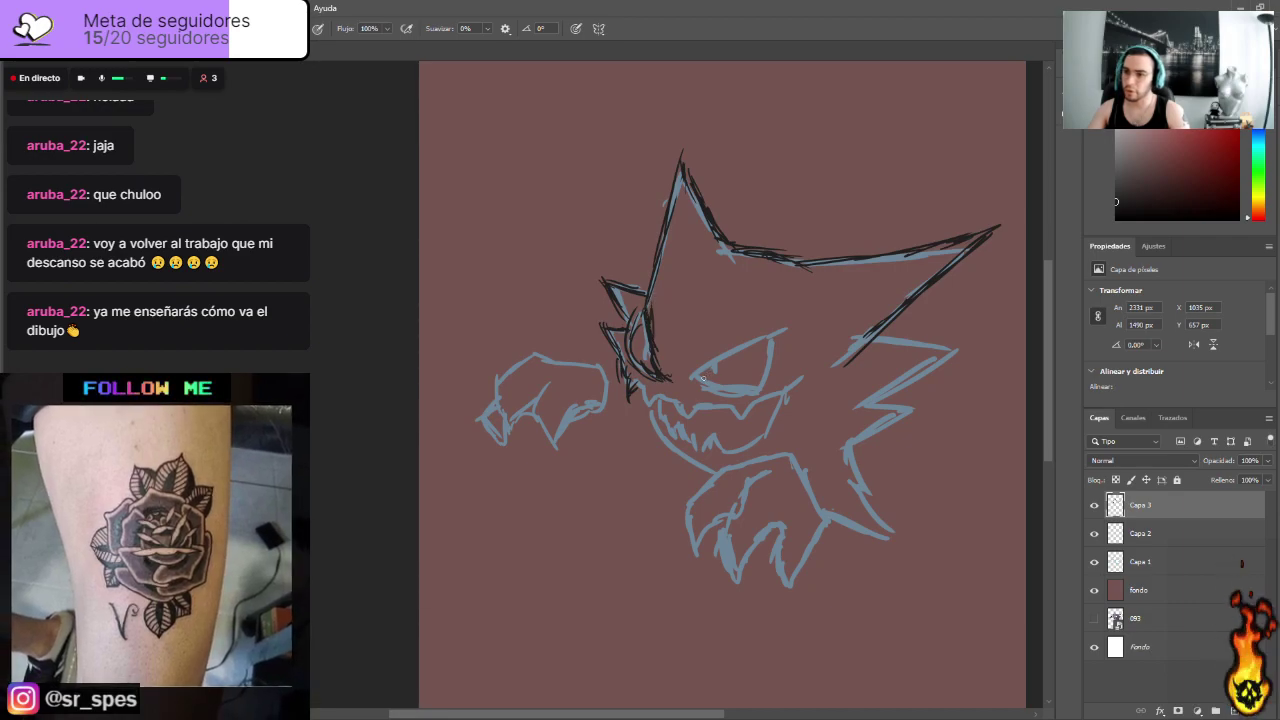
mouse_move(686, 380)
mouse_down()
mouse_move(792, 321)
mouse_move(755, 392)
mouse_up()
mouse_move(796, 326)
mouse_down()
mouse_move(820, 308)
mouse_move(728, 391)
mouse_move(676, 389)
mouse_up()
Step: Redraw the back spikes and the pointed tail in near-black, extending their tips slightly past the blue sketch
mouse_move(862, 350)
mouse_down()
mouse_move(982, 337)
mouse_move(885, 408)
mouse_up()
mouse_move(944, 366)
mouse_down()
mouse_move(902, 400)
mouse_move(955, 408)
mouse_move(850, 460)
mouse_move(862, 482)
mouse_move(871, 467)
mouse_move(876, 511)
mouse_move(848, 486)
mouse_move(871, 494)
mouse_move(848, 466)
mouse_move(932, 570)
mouse_up()
mouse_move(928, 568)
mouse_down()
mouse_move(848, 526)
mouse_move(948, 574)
mouse_up()
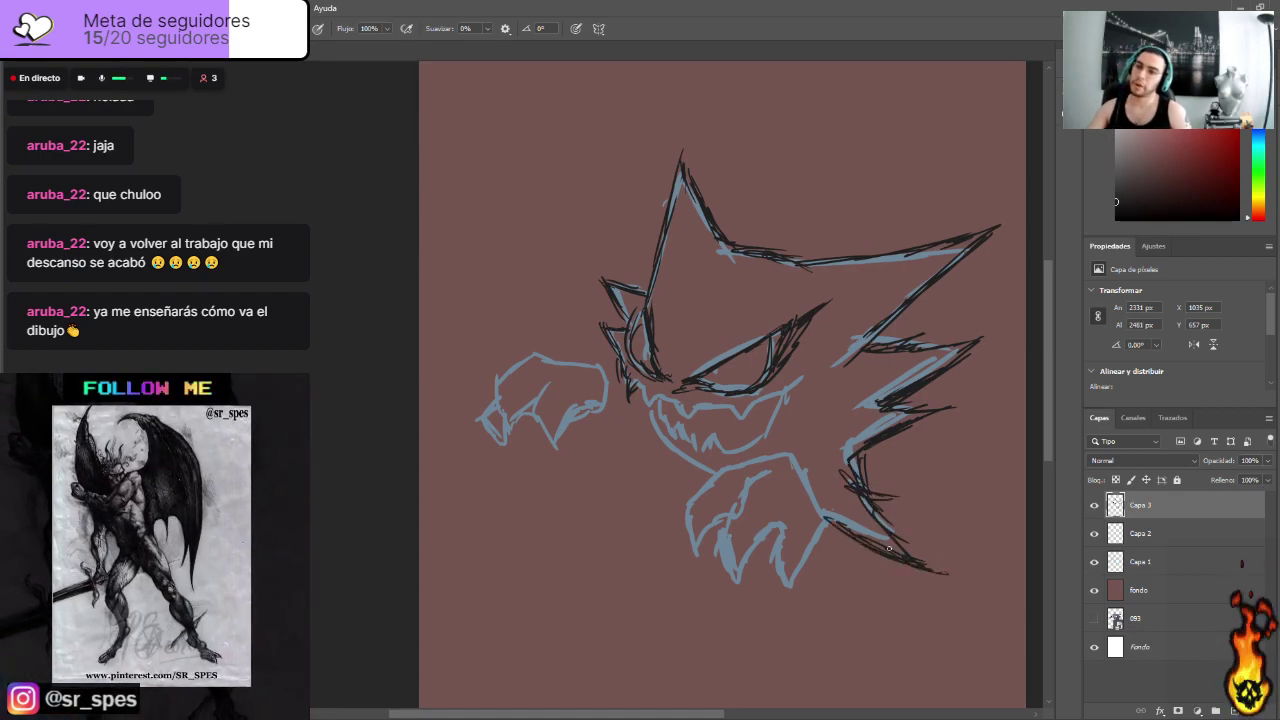
Step: Redraw the grinning mouth, cheek line and chin in near-black, and add jagged spikes along the underside of the tail
mouse_move(630, 384)
mouse_down()
mouse_move(651, 408)
mouse_move(668, 396)
mouse_move(698, 409)
mouse_move(776, 408)
mouse_up()
mouse_move(780, 398)
mouse_down()
mouse_move(841, 328)
mouse_move(792, 408)
mouse_up()
mouse_move(758, 452)
mouse_down()
mouse_move(713, 437)
mouse_move(707, 458)
mouse_move(658, 435)
mouse_move(662, 459)
mouse_move(649, 431)
mouse_move(649, 453)
mouse_move(700, 488)
mouse_up()
mouse_move(810, 564)
mouse_down()
mouse_move(837, 606)
mouse_move(822, 558)
mouse_move(838, 585)
mouse_move(942, 609)
mouse_up()
drag(850, 498, 873, 538)
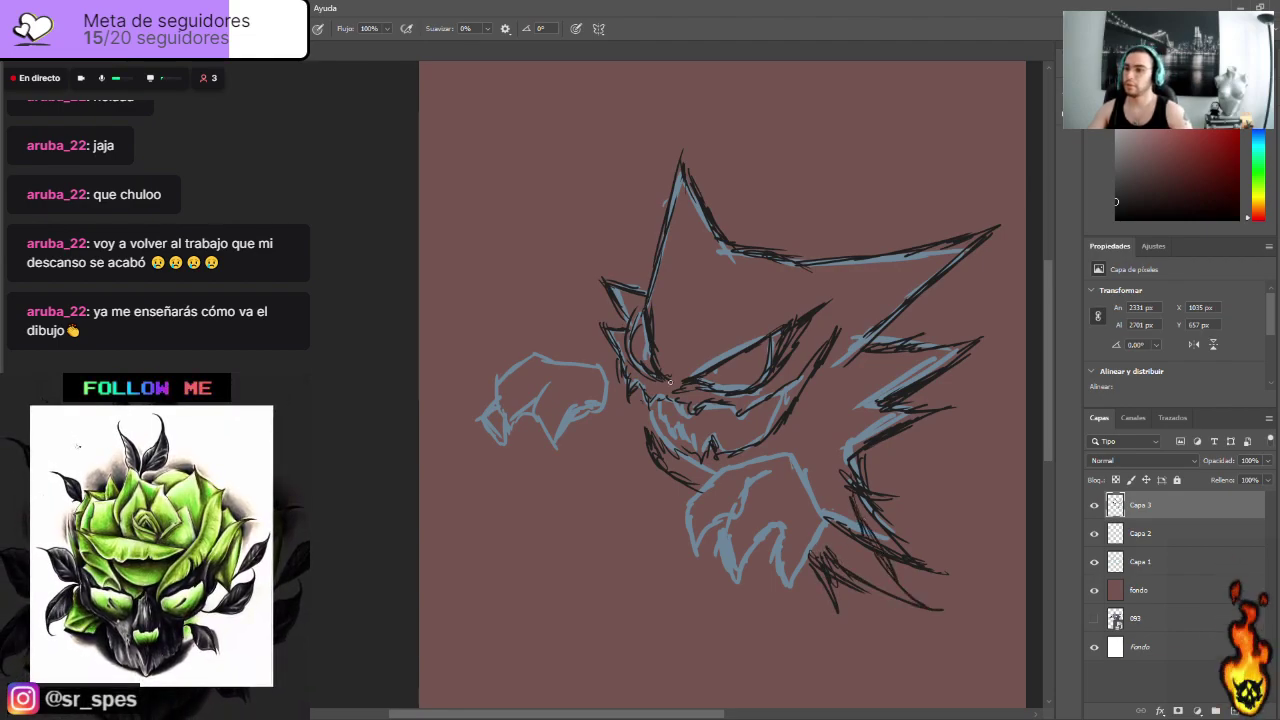
Step: Redraw the small far hand with long curved claws, and add the pupil and jaw strokes to the face
mouse_move(502, 386)
mouse_down()
mouse_move(520, 363)
mouse_move(606, 370)
mouse_move(606, 402)
mouse_up()
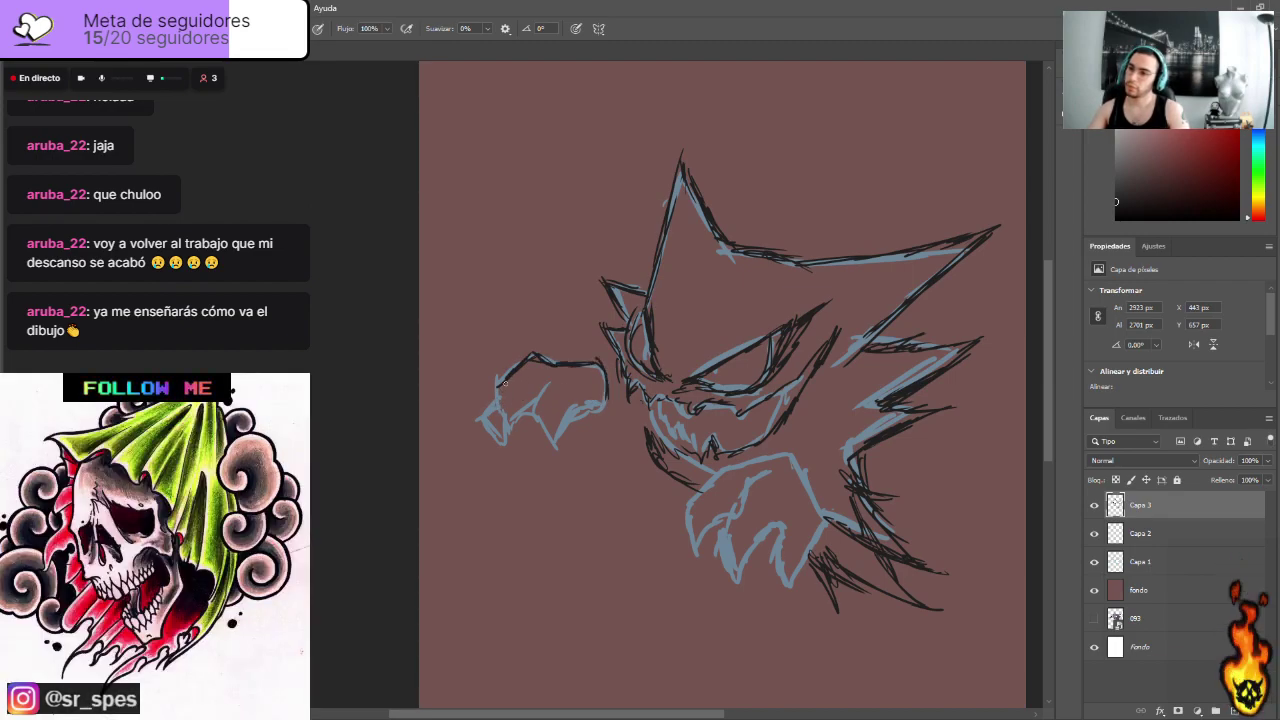
mouse_move(487, 393)
mouse_down()
mouse_move(506, 400)
mouse_move(499, 470)
mouse_move(548, 402)
mouse_move(526, 426)
mouse_move(566, 486)
mouse_up()
drag(484, 474, 490, 436)
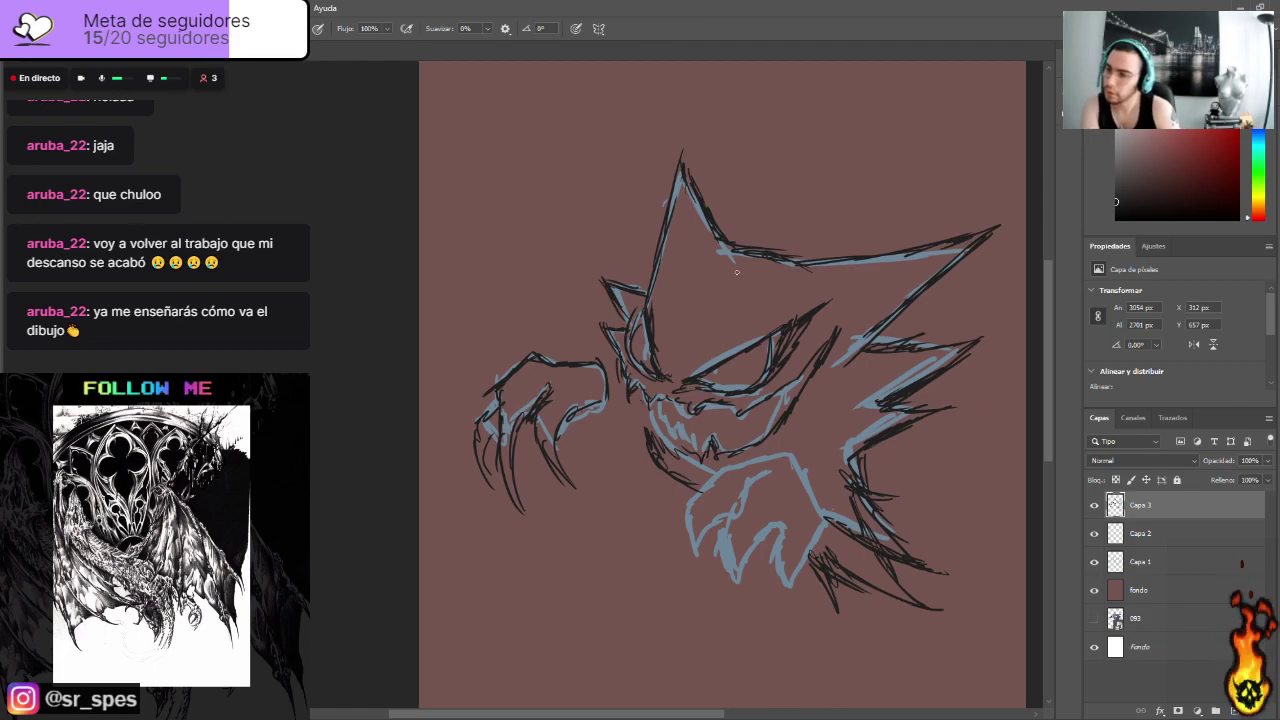
mouse_move(650, 404)
mouse_down()
mouse_move(664, 436)
mouse_move(640, 397)
mouse_up()
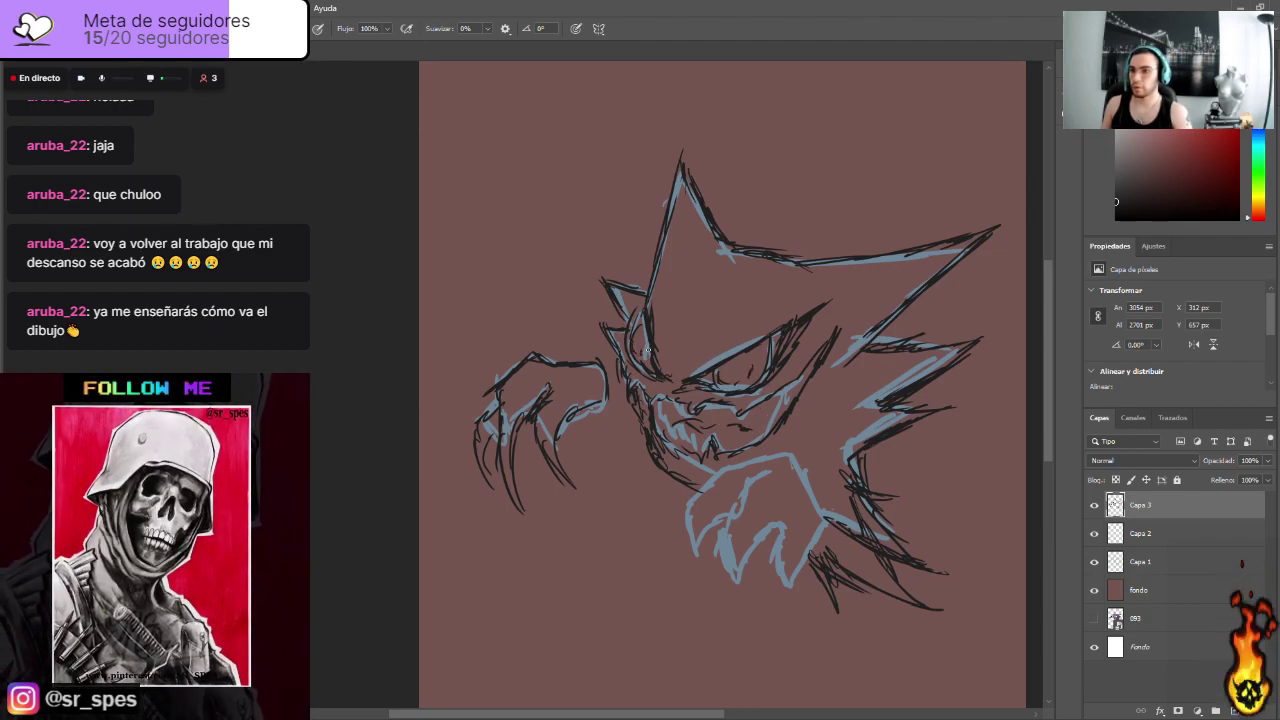
Step: Redraw the near hand below the chin in near-black, stretching its fingers into long, hooked claws
mouse_move(787, 455)
mouse_down()
mouse_move(718, 472)
mouse_move(686, 512)
mouse_up()
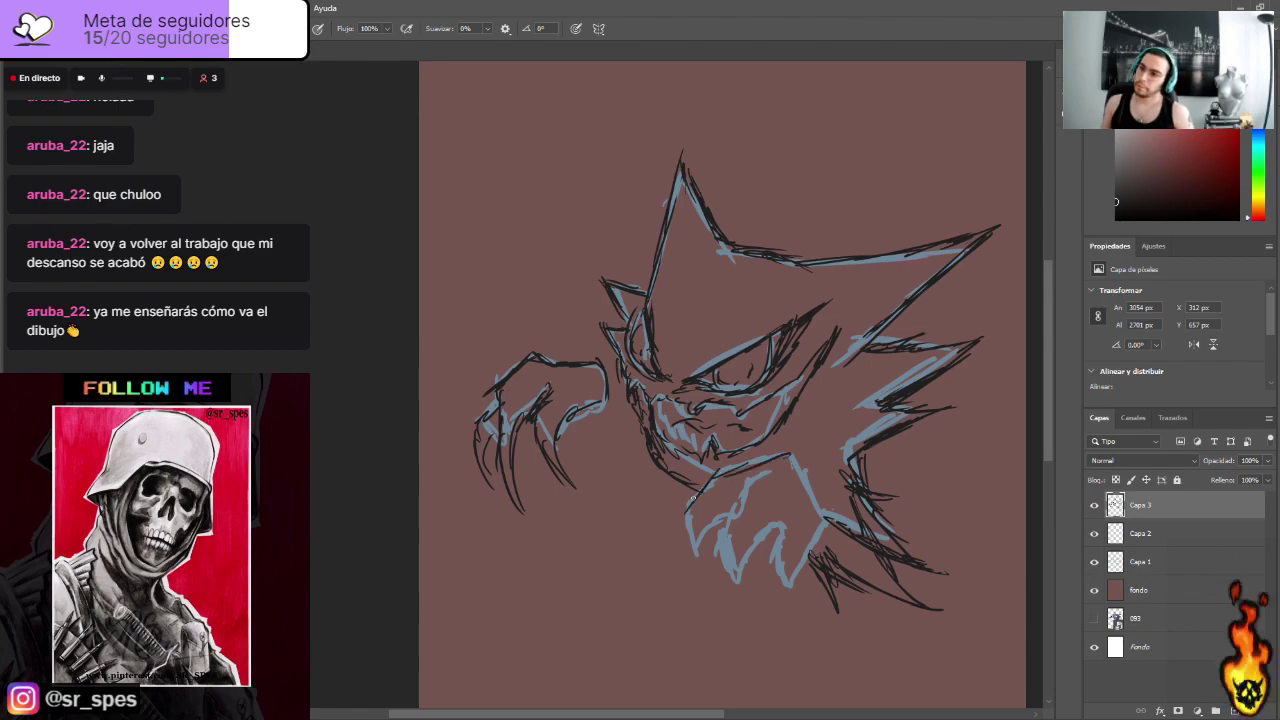
mouse_move(697, 594)
mouse_down()
mouse_move(718, 524)
mouse_move(746, 492)
mouse_move(705, 535)
mouse_move(660, 550)
mouse_move(645, 648)
mouse_move(720, 555)
mouse_move(778, 516)
mouse_up()
mouse_move(752, 567)
mouse_down()
mouse_move(770, 622)
mouse_move(783, 568)
mouse_move(805, 543)
mouse_up()
drag(800, 446, 702, 485)
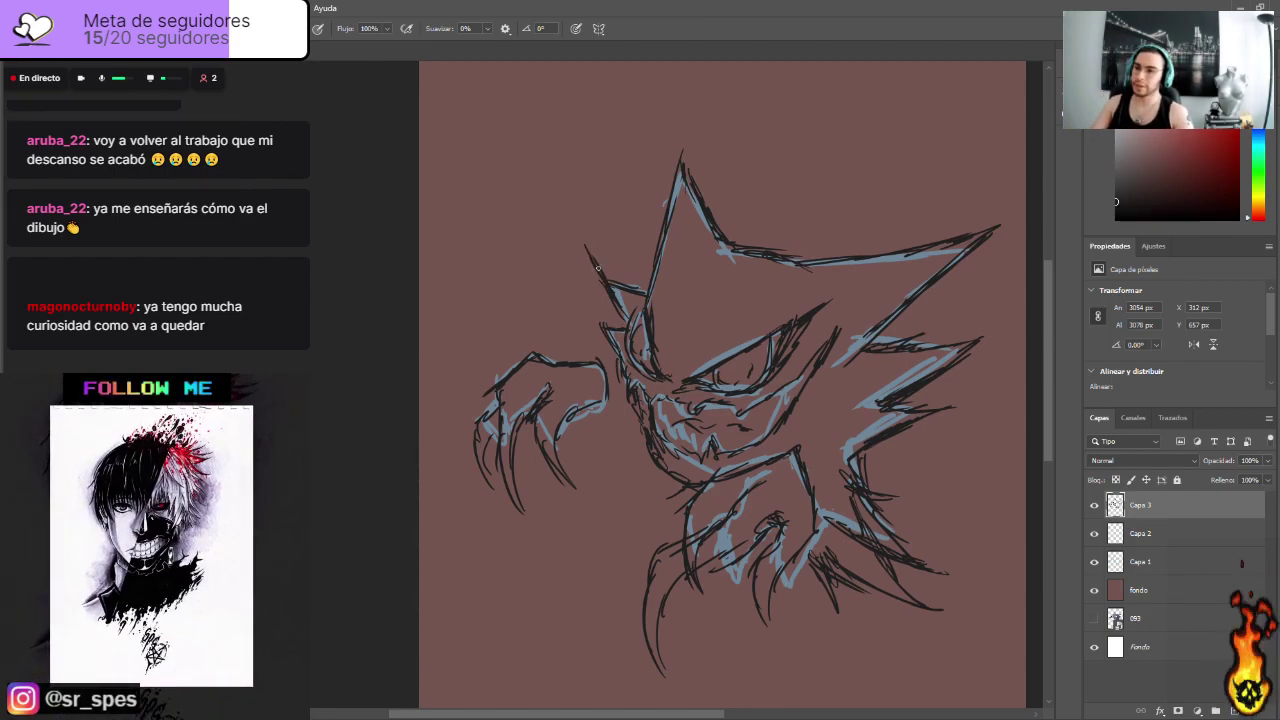
Step: Lengthen the two small spikes beside the face and both head horns into sharper points
drag(607, 328, 592, 306)
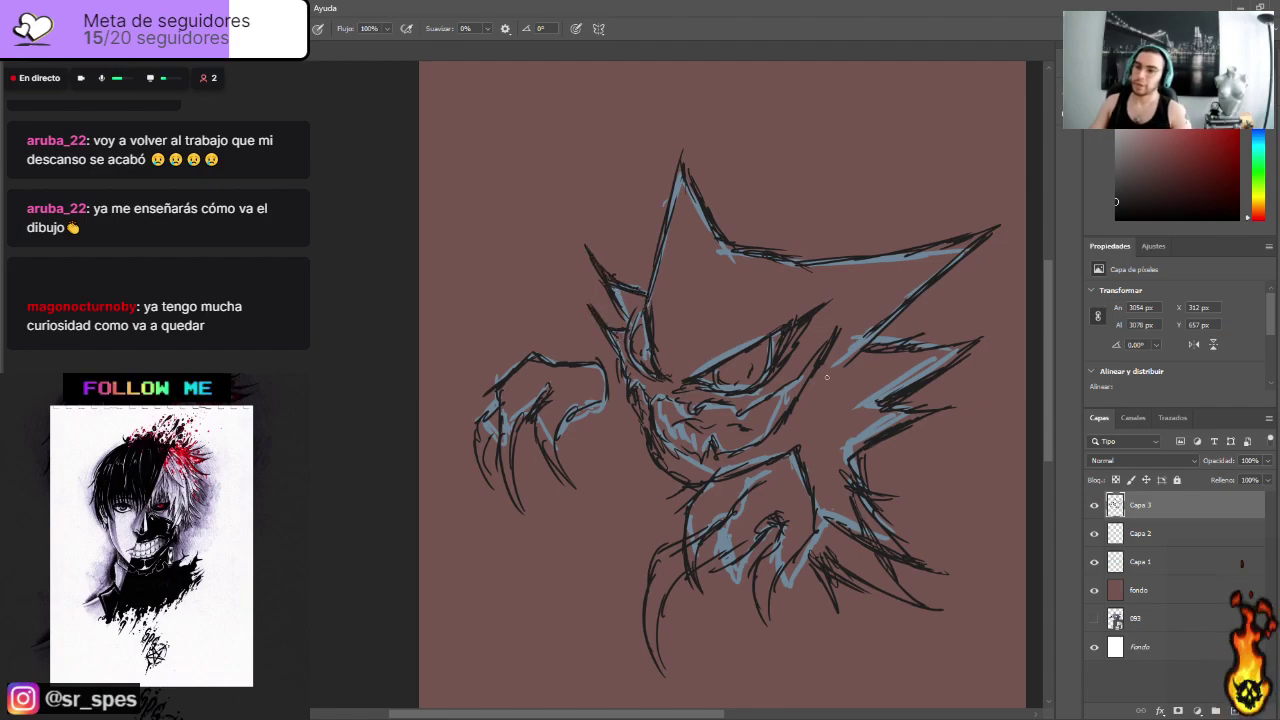
drag(952, 233, 1012, 202)
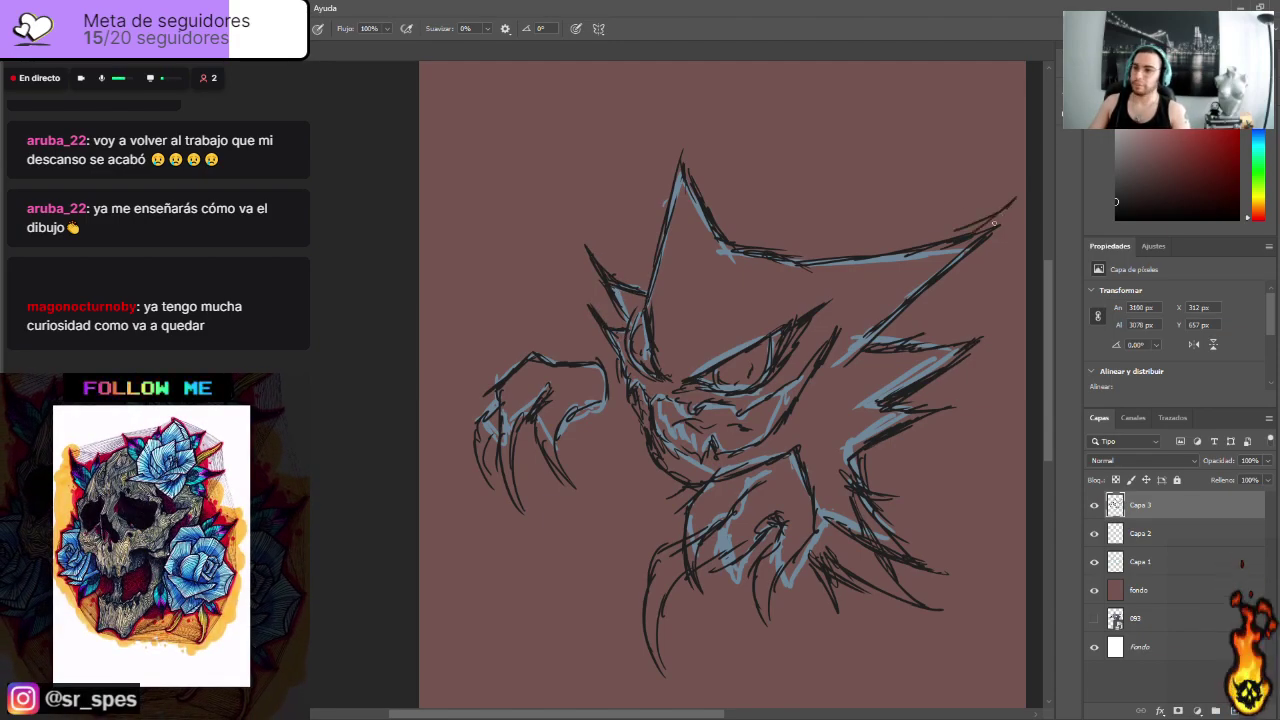
drag(694, 154, 697, 122)
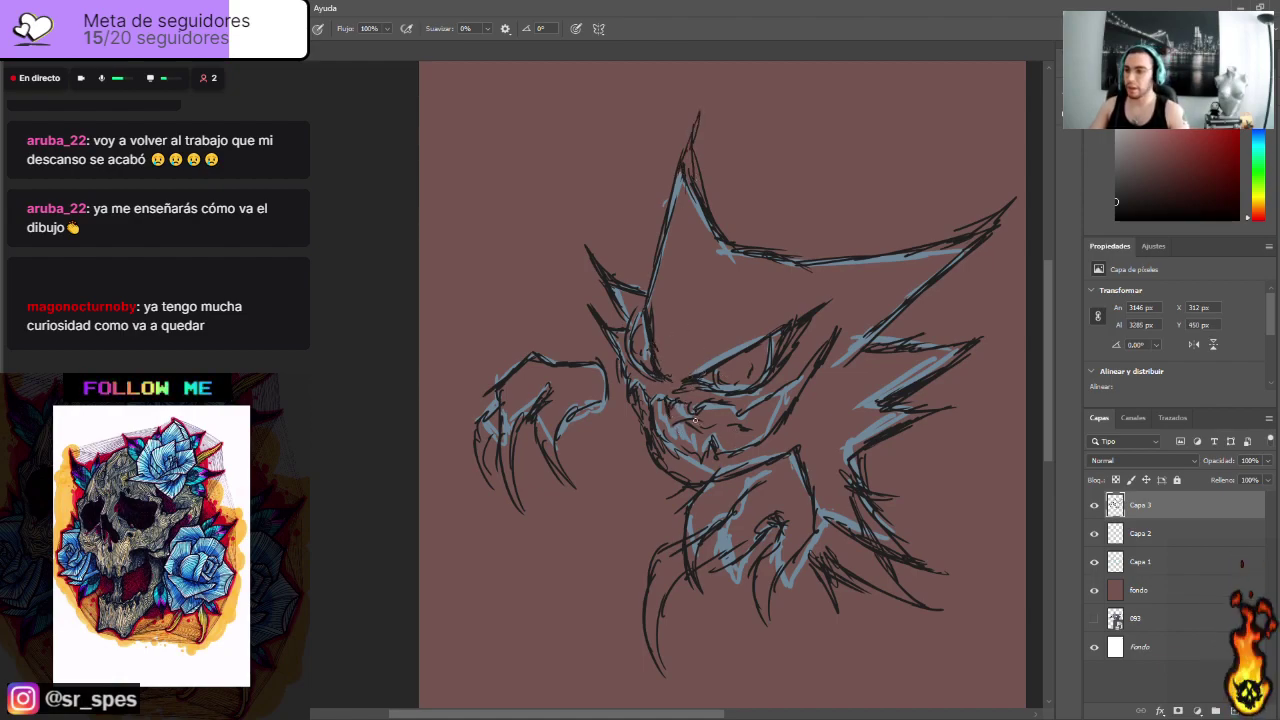
Step: Thicken the near hand's fingers and claws with extra strokes and add pointed teeth inside the mouth
mouse_move(736, 500)
mouse_down()
mouse_move(668, 550)
mouse_move(658, 534)
mouse_move(634, 595)
mouse_move(684, 556)
mouse_move(776, 528)
mouse_move(728, 540)
mouse_move(742, 612)
mouse_up()
mouse_move(758, 566)
mouse_down()
mouse_move(744, 626)
mouse_move(803, 531)
mouse_up()
drag(694, 492, 683, 522)
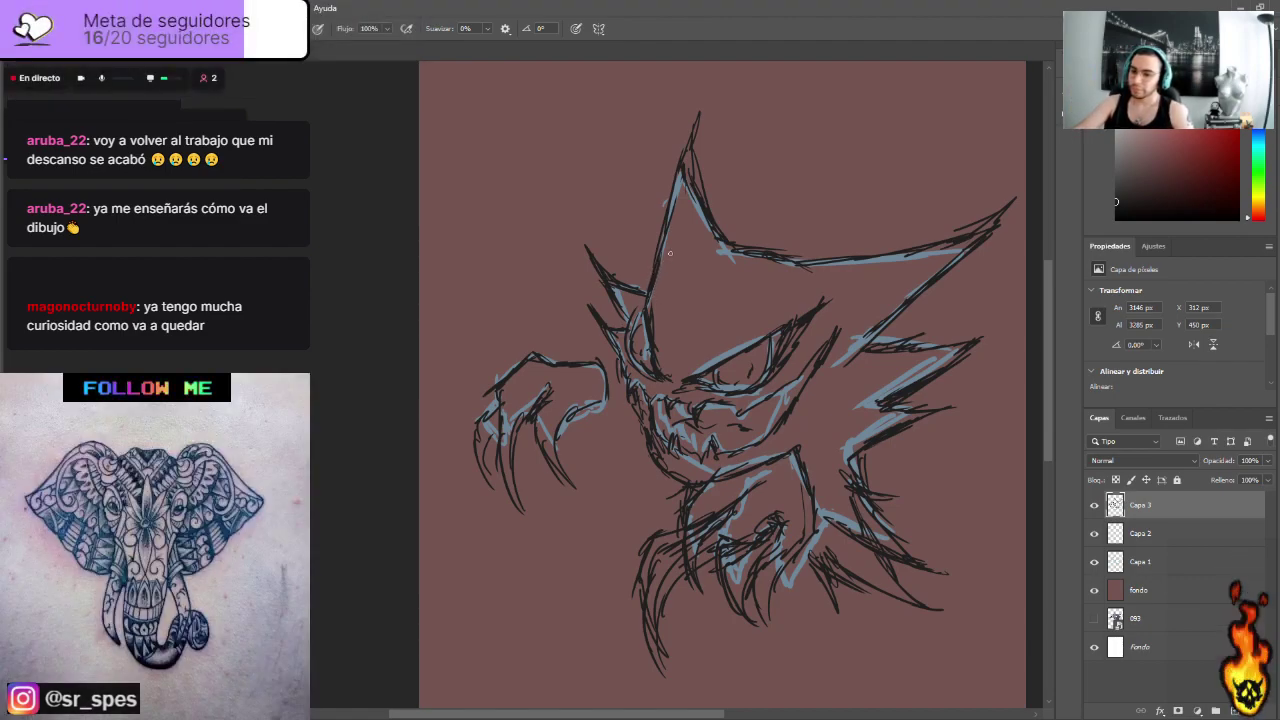
Step: Reinforce the horns' contours, lower teeth and cheek line, and add wrinkle strokes on the forehead above the eyes
drag(693, 195, 700, 248)
mouse_move(791, 274)
mouse_down()
mouse_move(951, 240)
mouse_move(1015, 198)
mouse_up()
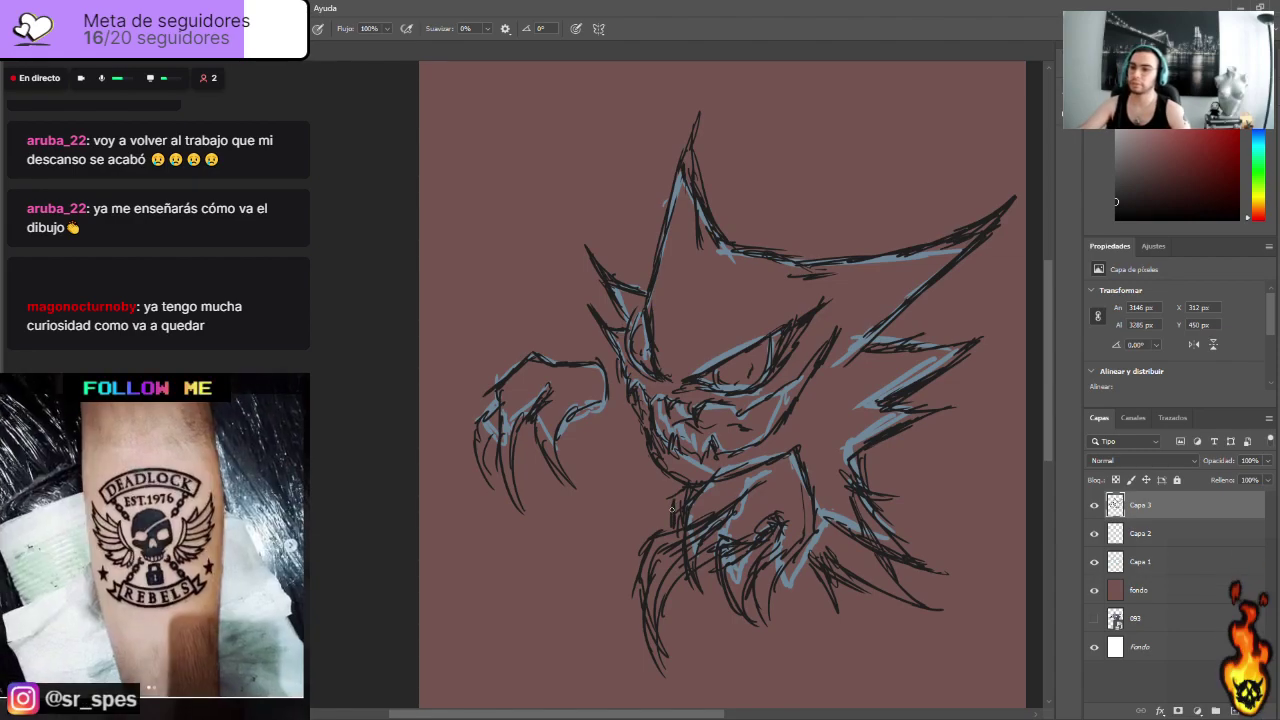
drag(688, 439, 697, 453)
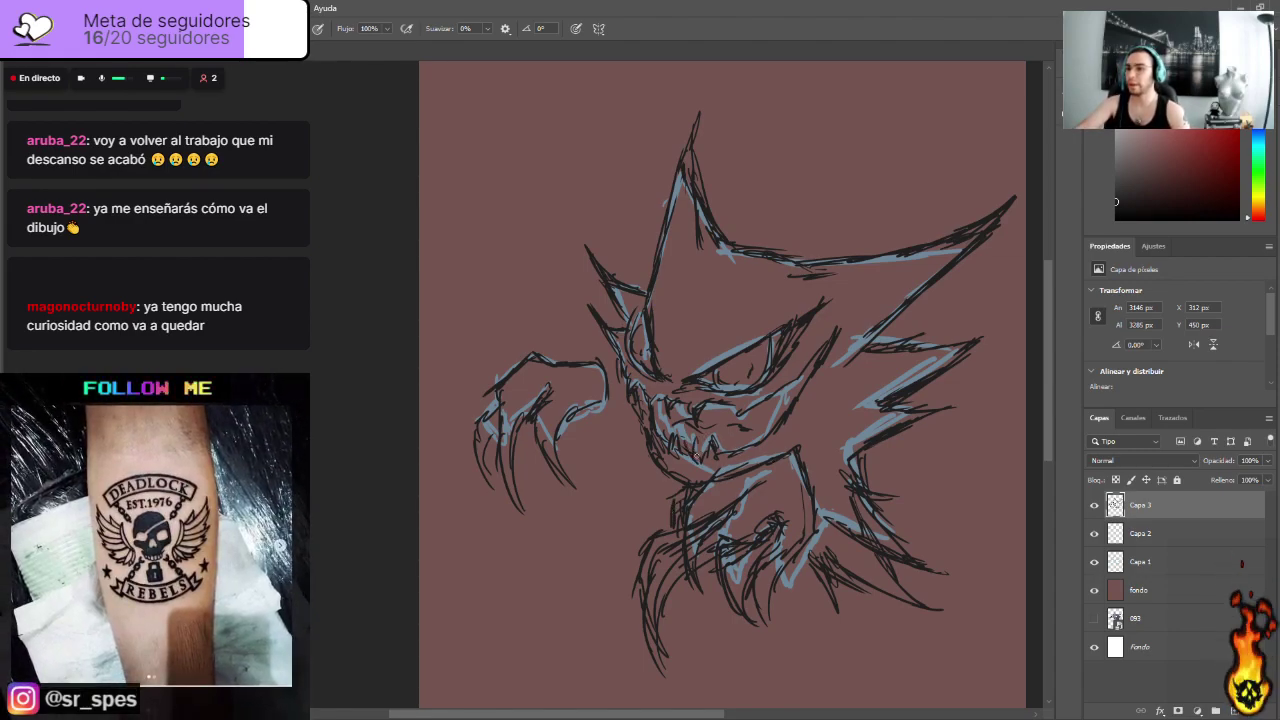
drag(752, 414, 830, 334)
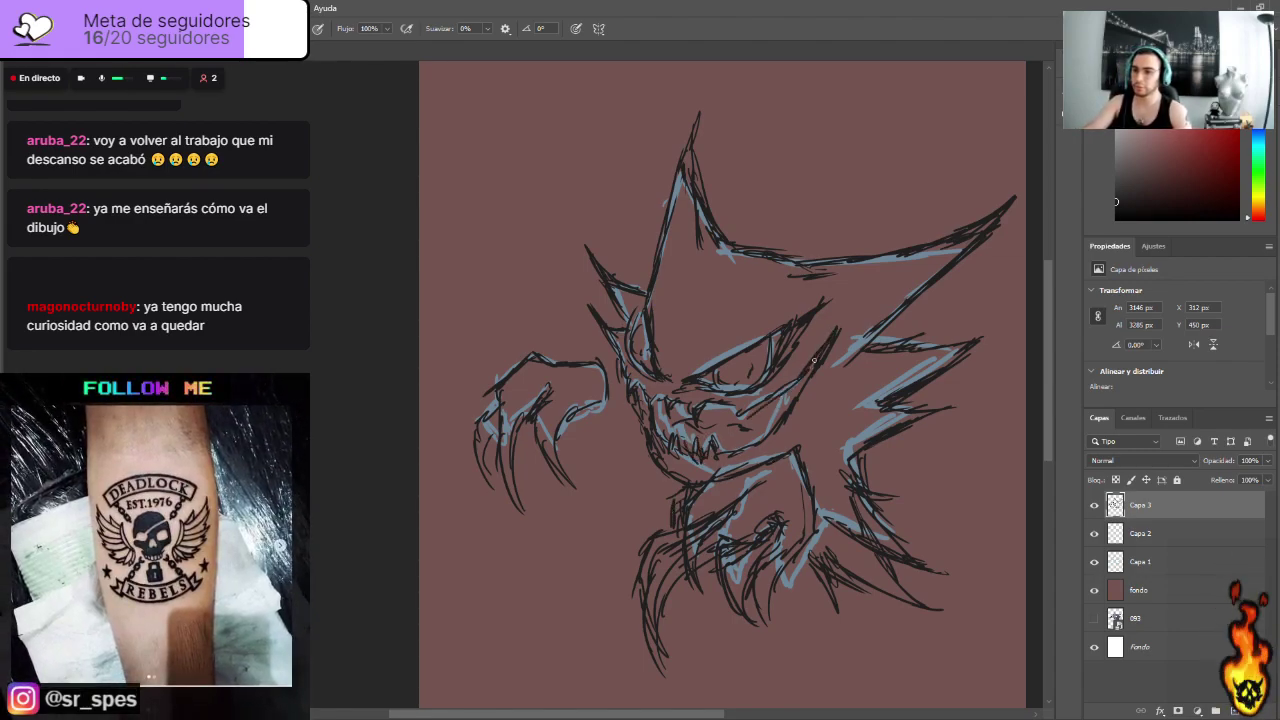
drag(675, 304, 675, 336)
drag(684, 352, 726, 324)
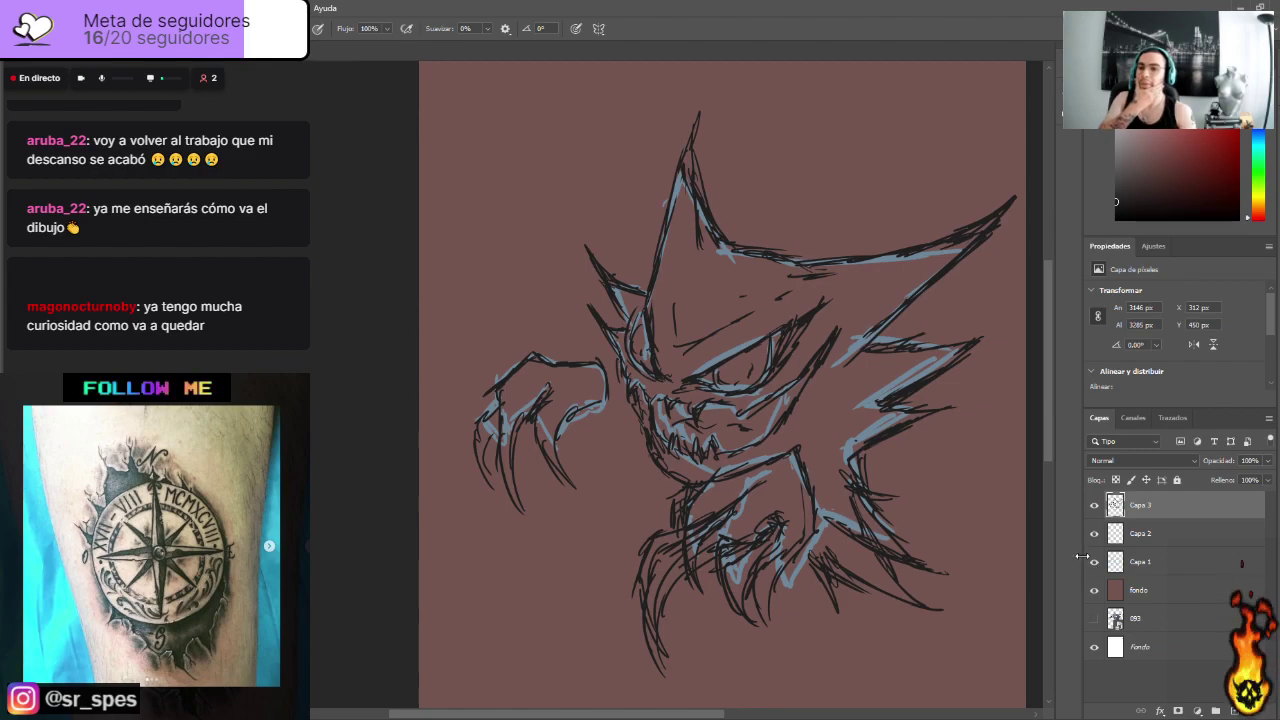
Step: Hide blue sketch layer Capa 1, add a new top layer, and lower Capa 3's opacity to 37%
click(1095, 563)
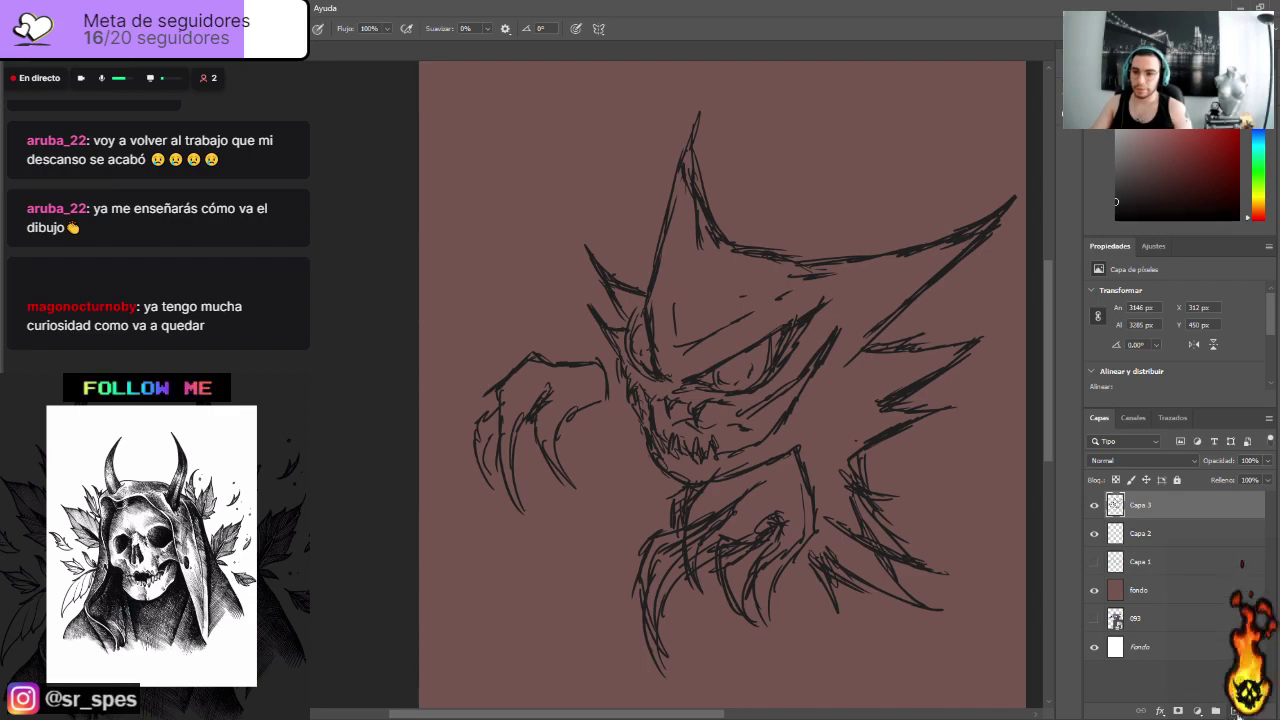
click(1215, 710)
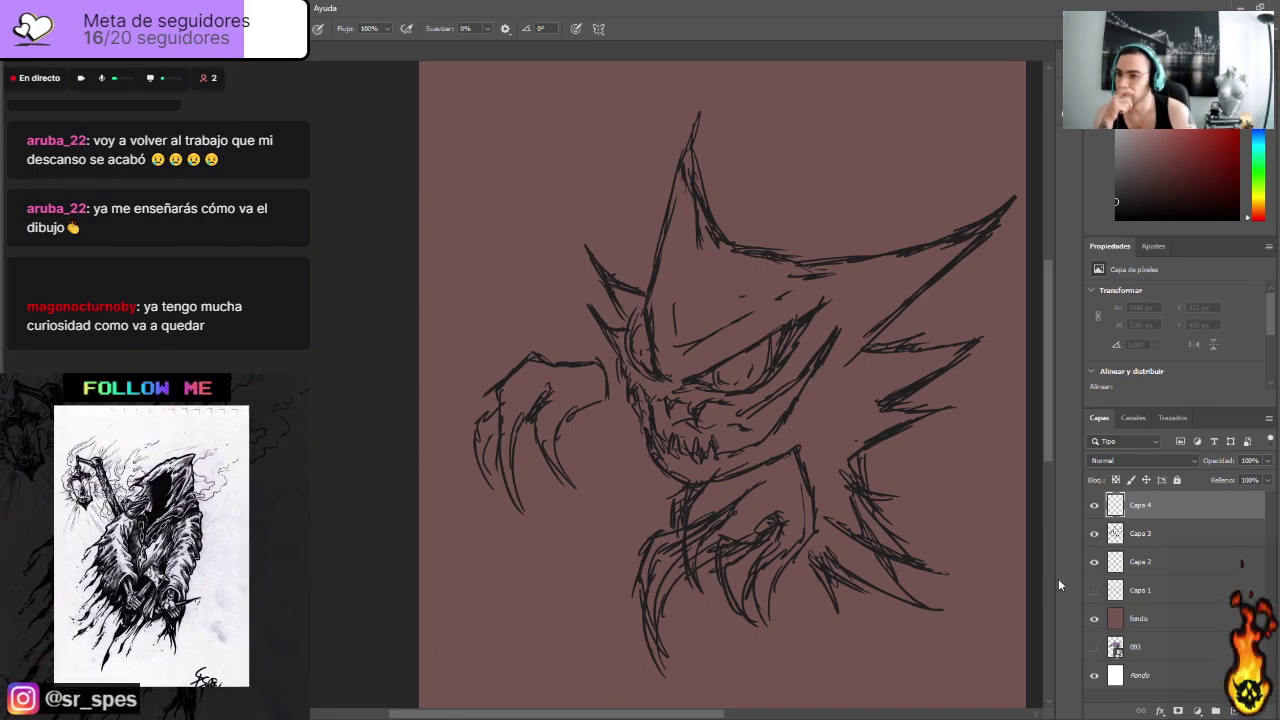
click(1135, 533)
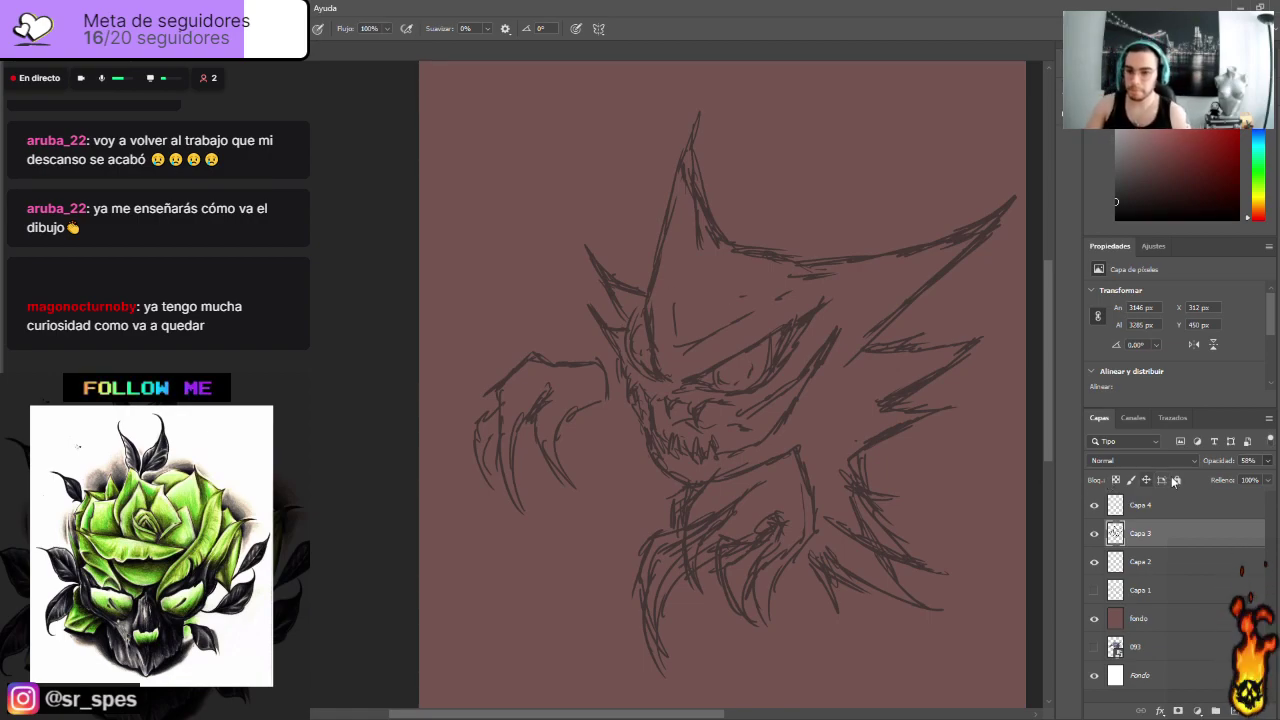
drag(1227, 462, 1211, 462)
scroll(1227, 476, up, 3)
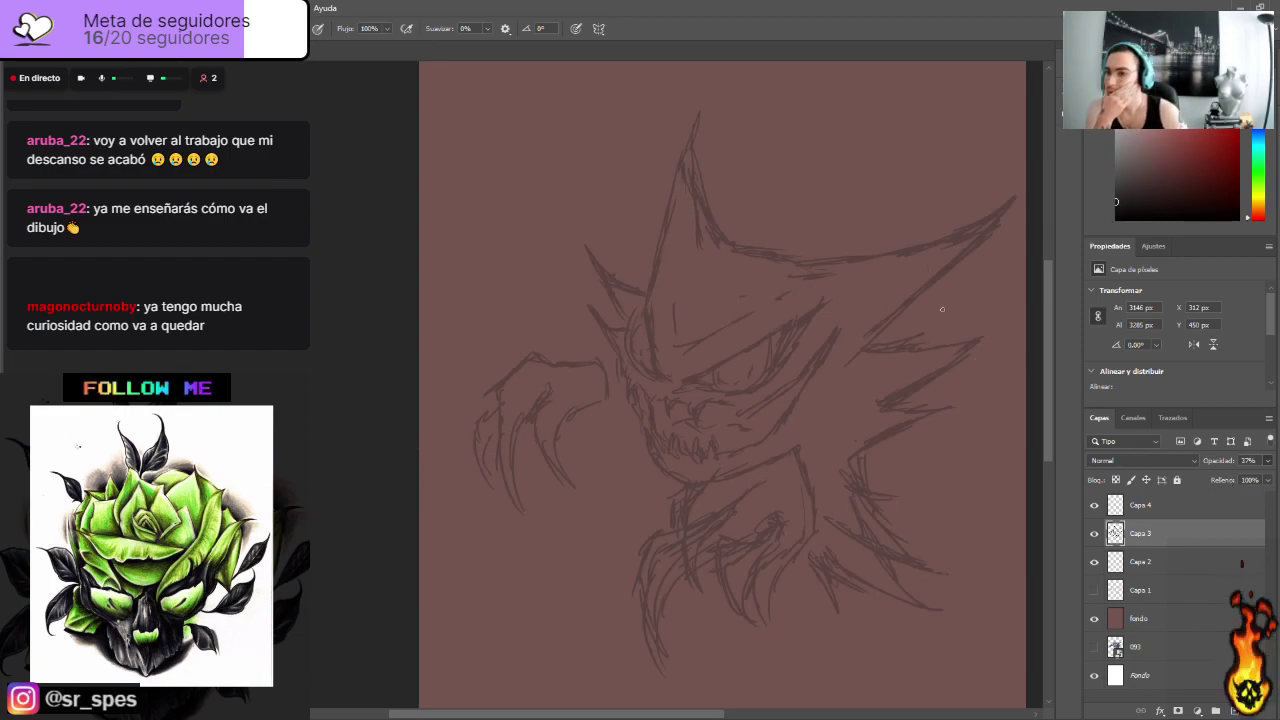
Step: Rename the new top layer Capa 4 as linea 1
double_click(1141, 505)
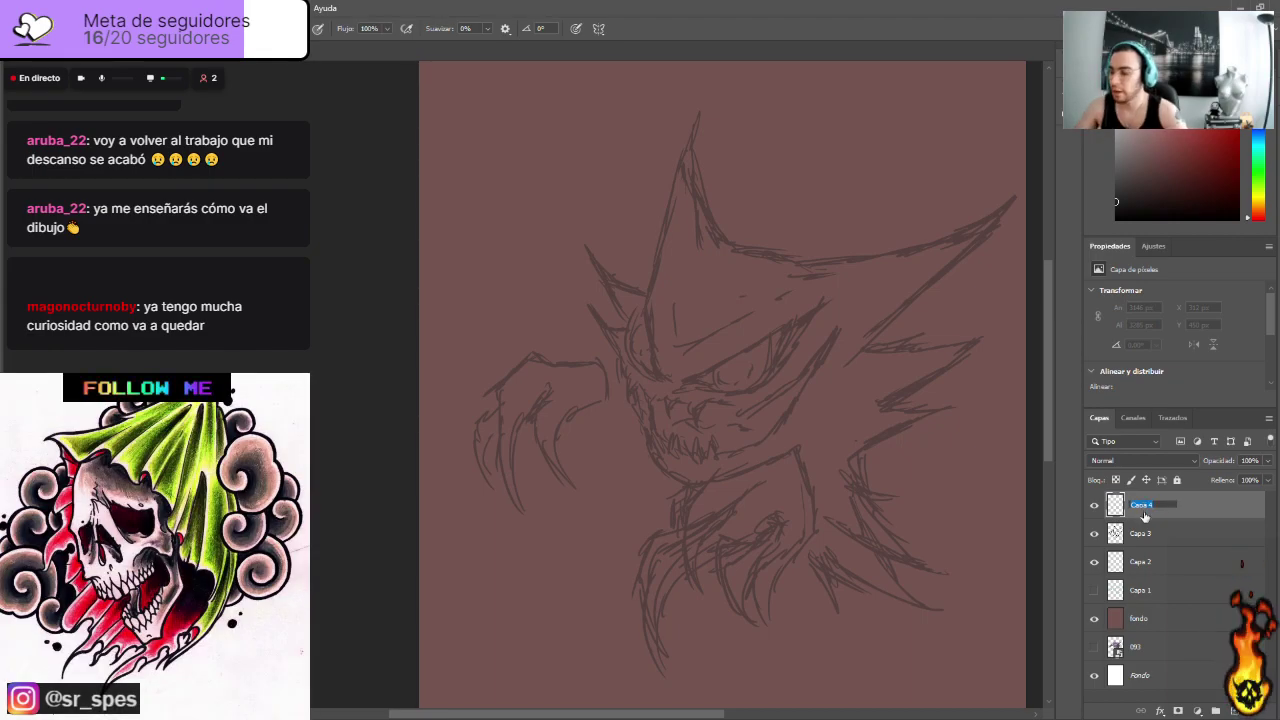
text(line)
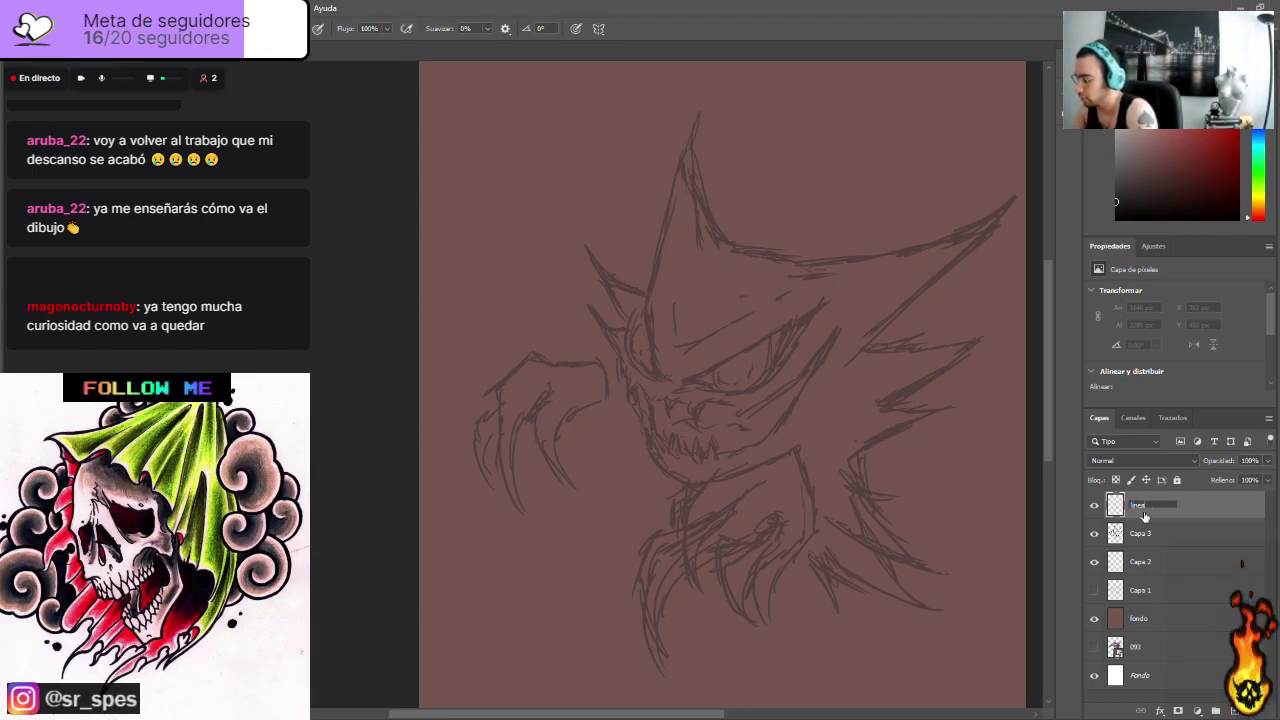
text(a 1)
key(Return)
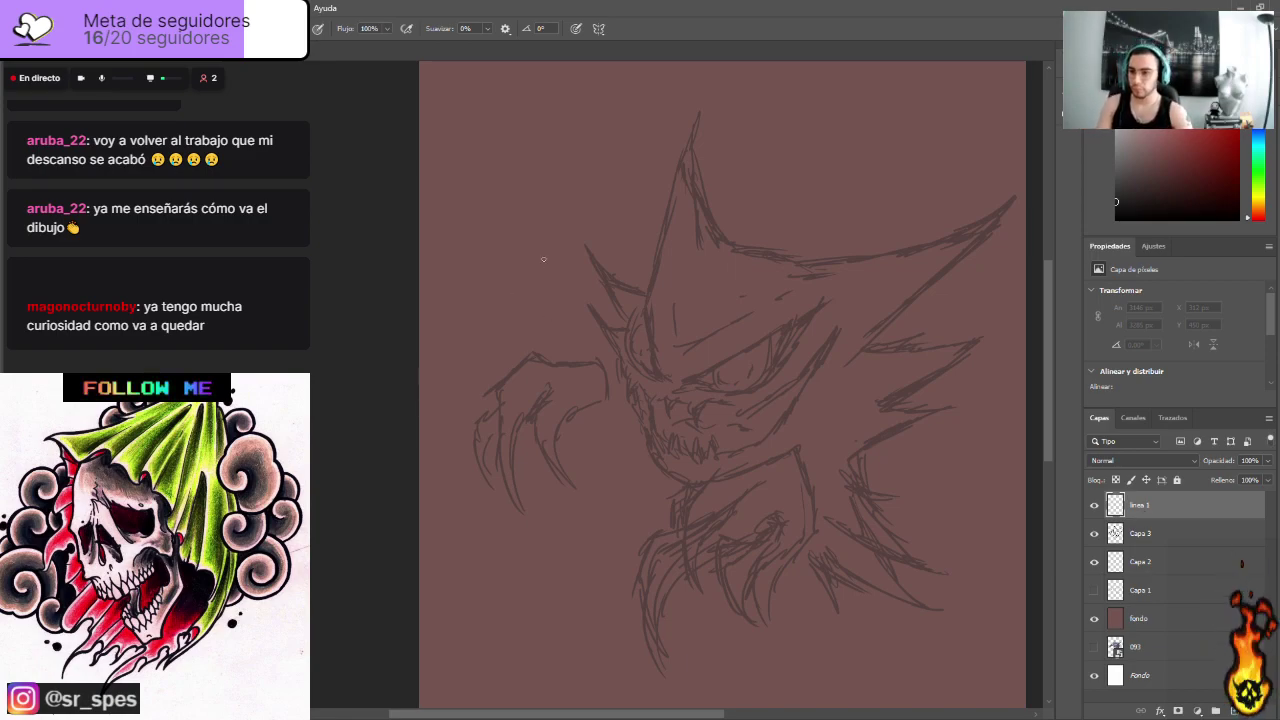
Step: Ink both head horns and the upper head edge on layer linea 1, adding short texture marks near the horns
mouse_move(650, 306)
mouse_down()
mouse_move(706, 107)
mouse_move(695, 181)
mouse_move(696, 170)
mouse_move(712, 240)
mouse_up()
mouse_move(697, 175)
mouse_down()
mouse_move(721, 244)
mouse_move(788, 258)
mouse_up()
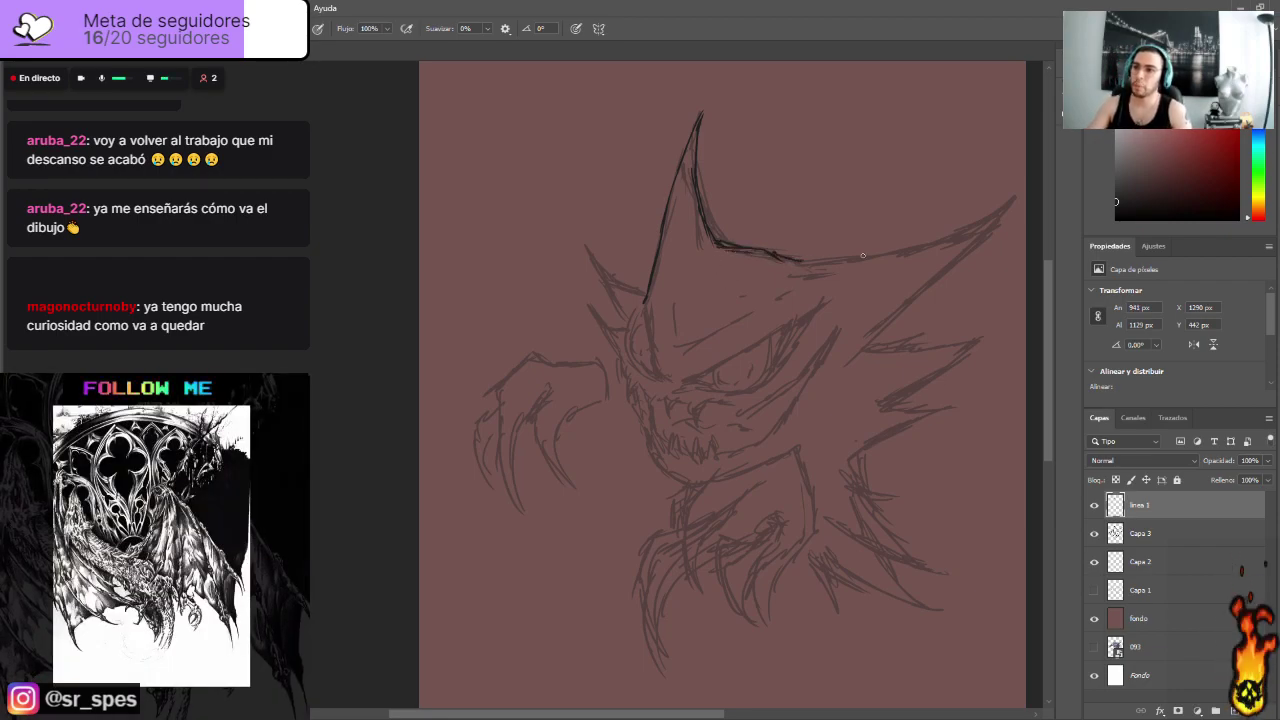
mouse_move(798, 262)
mouse_down()
mouse_move(884, 256)
mouse_move(816, 258)
mouse_move(893, 254)
mouse_move(960, 222)
mouse_move(934, 243)
mouse_move(962, 234)
mouse_move(1022, 192)
mouse_move(890, 320)
mouse_move(856, 374)
mouse_move(922, 334)
mouse_up()
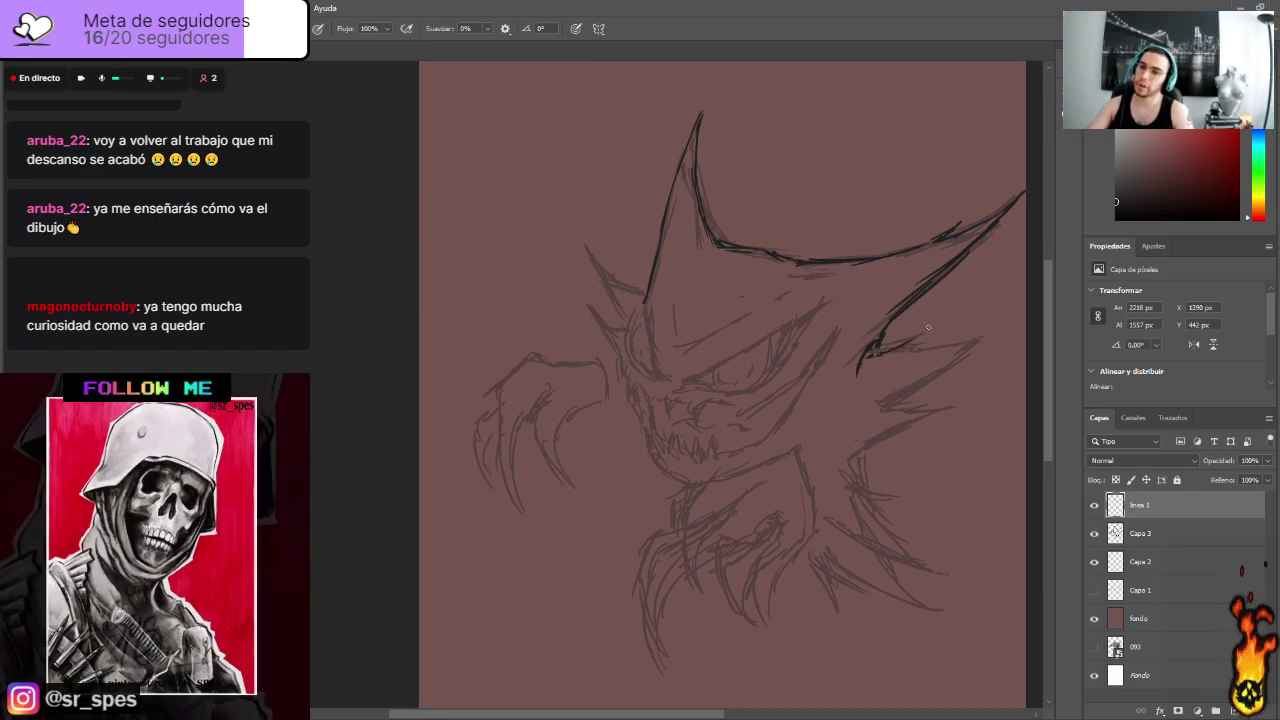
drag(944, 231, 930, 237)
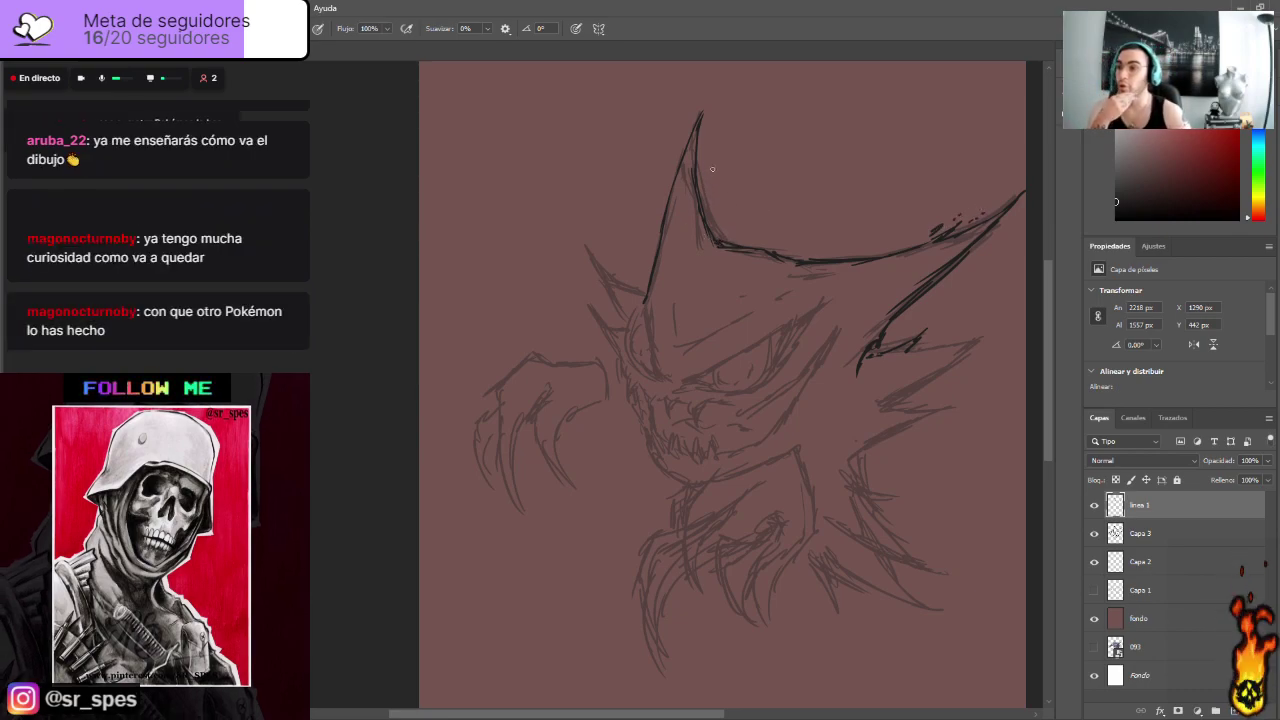
mouse_move(700, 162)
mouse_down()
mouse_move(706, 110)
mouse_move(704, 180)
mouse_up()
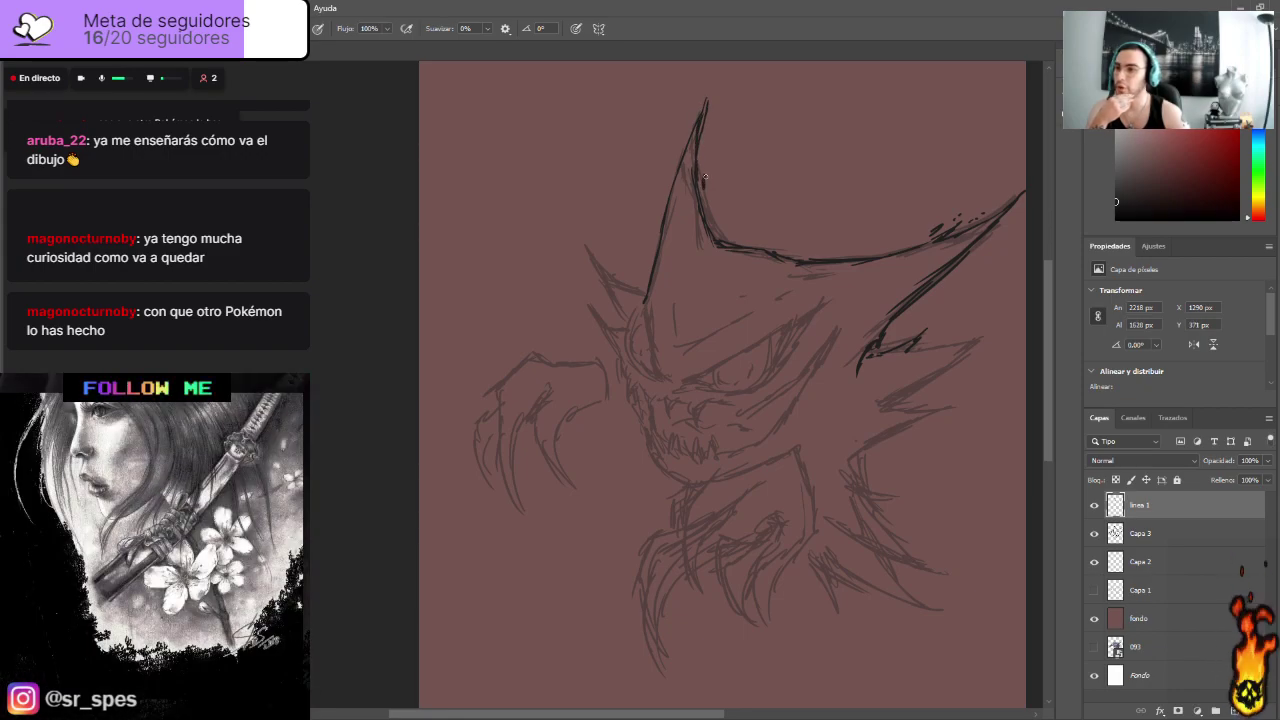
Step: Ink the two small spikes and the short edge below them on the face's front side
mouse_move(587, 245)
mouse_down()
mouse_move(612, 279)
mouse_move(649, 289)
mouse_up()
mouse_move(586, 252)
mouse_down()
mouse_move(632, 316)
mouse_move(608, 334)
mouse_up()
drag(603, 325, 624, 384)
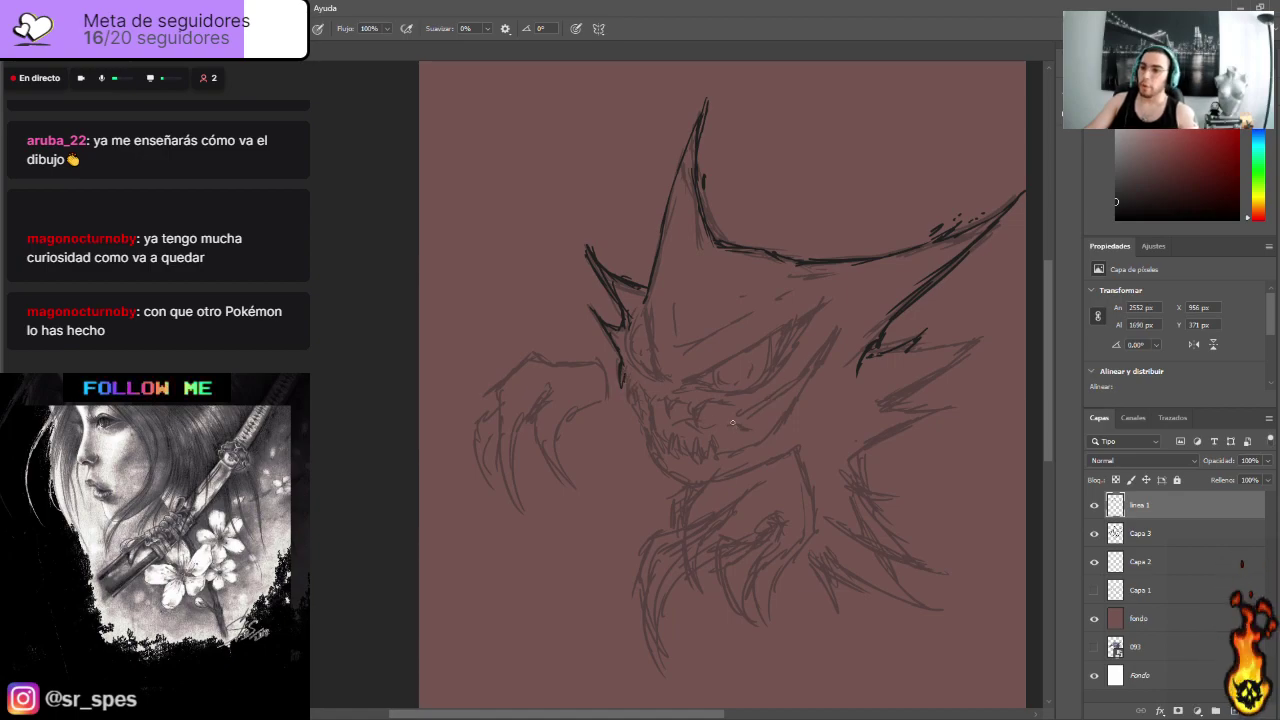
Step: Ink the cheek line with its large corner fang, the jagged back spikes and the pointed tail
mouse_move(736, 417)
mouse_down()
mouse_move(744, 437)
mouse_move(840, 330)
mouse_move(763, 441)
mouse_up()
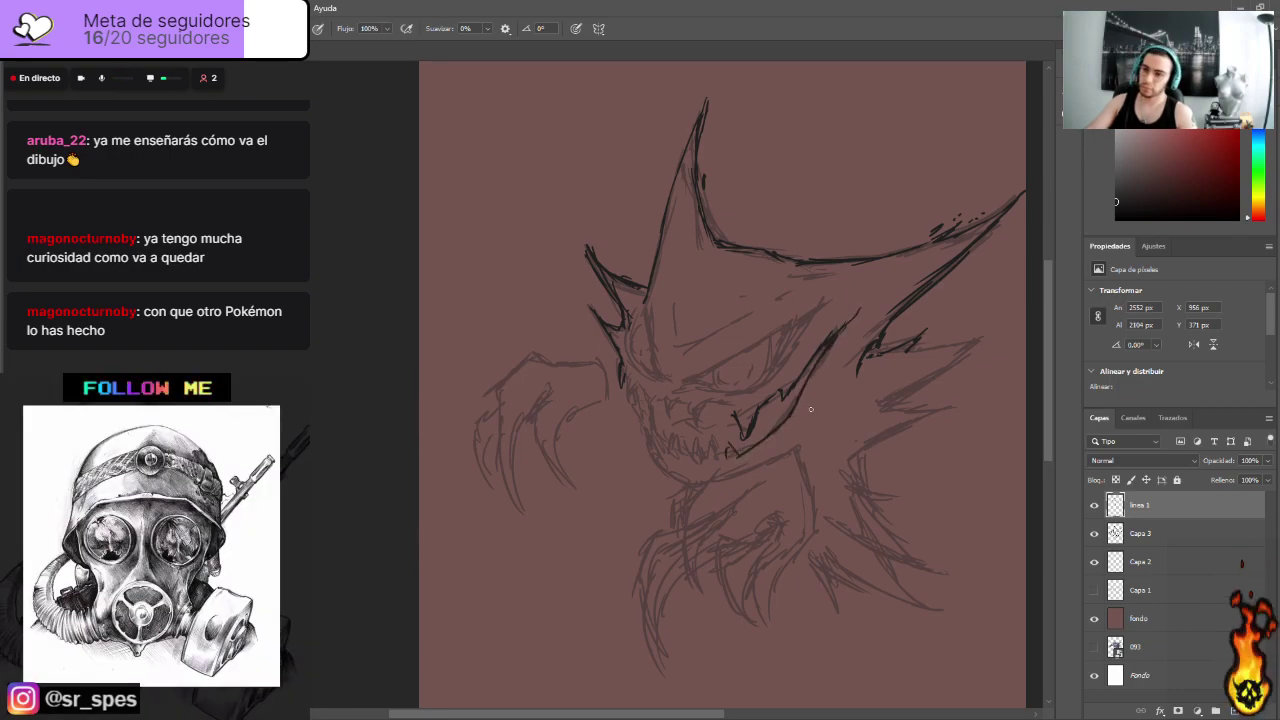
mouse_move(908, 352)
mouse_down()
mouse_move(995, 328)
mouse_move(949, 366)
mouse_move(996, 321)
mouse_move(876, 421)
mouse_move(910, 389)
mouse_move(883, 410)
mouse_move(972, 395)
mouse_move(888, 439)
mouse_move(864, 472)
mouse_move(877, 510)
mouse_move(933, 569)
mouse_move(913, 548)
mouse_move(892, 566)
mouse_move(901, 583)
mouse_move(943, 619)
mouse_move(881, 589)
mouse_move(946, 627)
mouse_up()
mouse_move(866, 580)
mouse_down()
mouse_move(918, 610)
mouse_move(821, 559)
mouse_move(838, 602)
mouse_move(809, 561)
mouse_up()
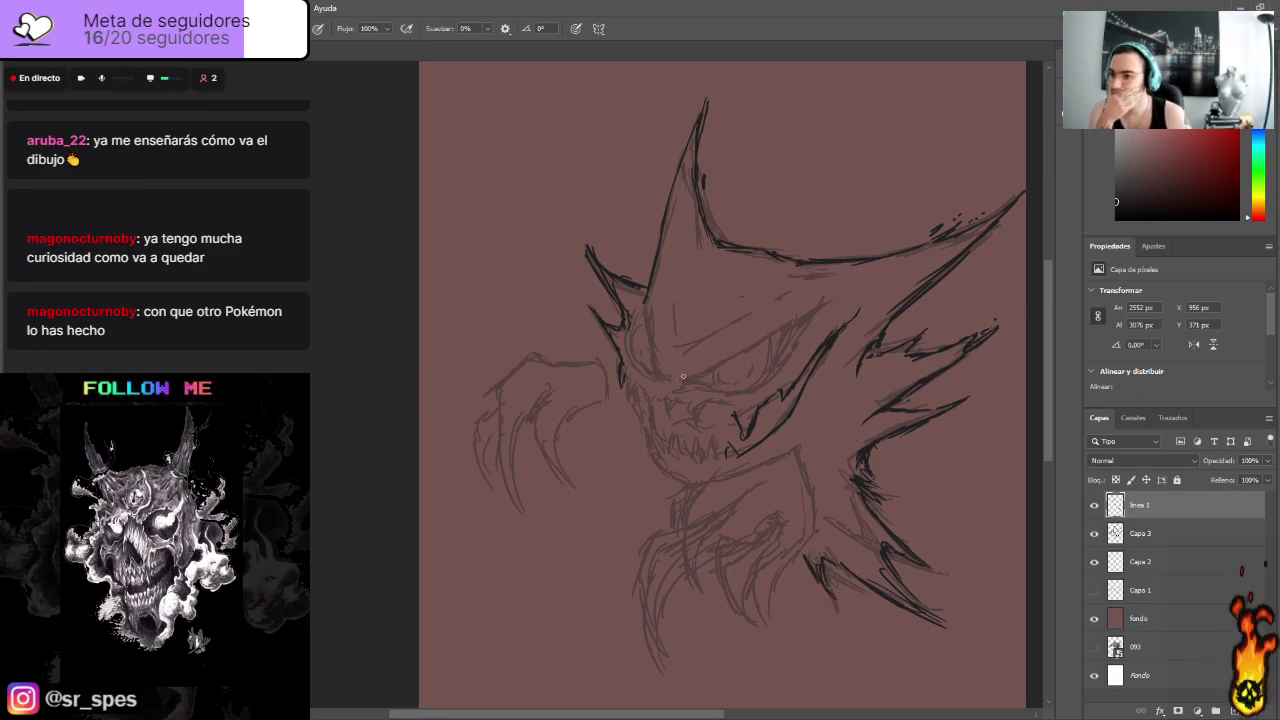
Step: Ink both angry eyes with dark, heavy lids and add broken wrinkle strokes across the brow
mouse_move(696, 362)
mouse_down()
mouse_move(705, 370)
mouse_move(832, 298)
mouse_up()
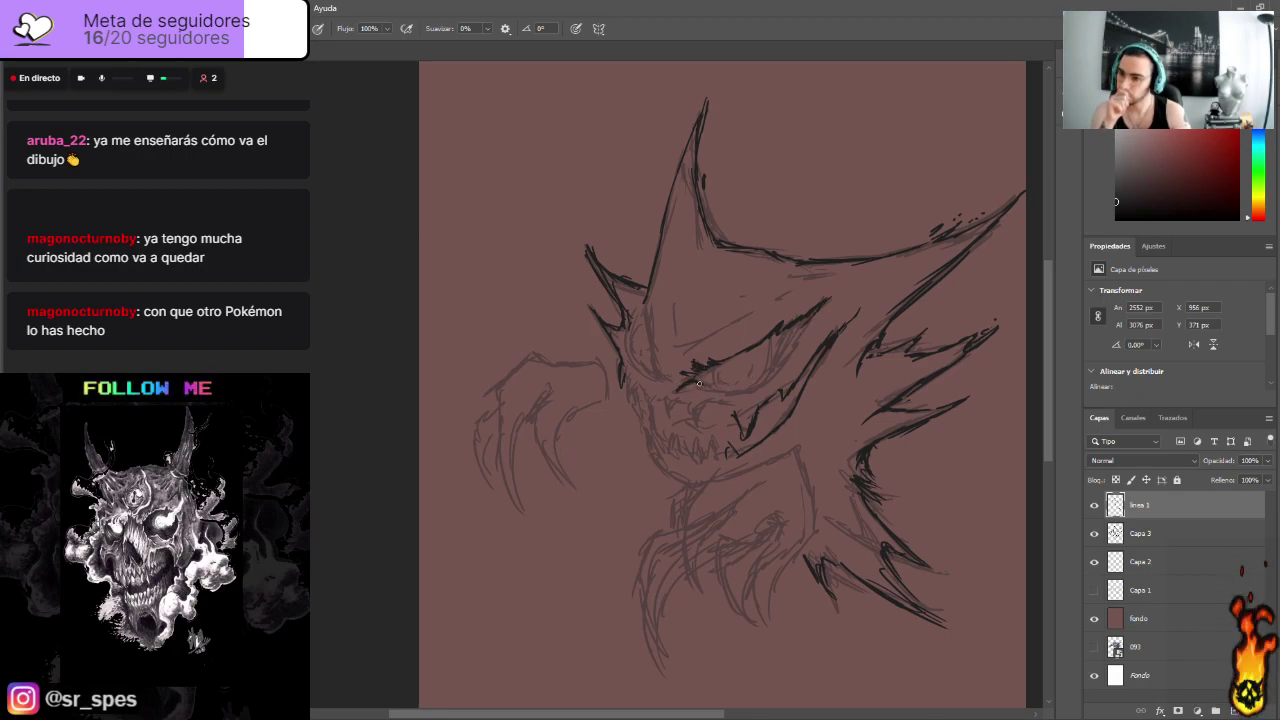
drag(704, 392, 786, 367)
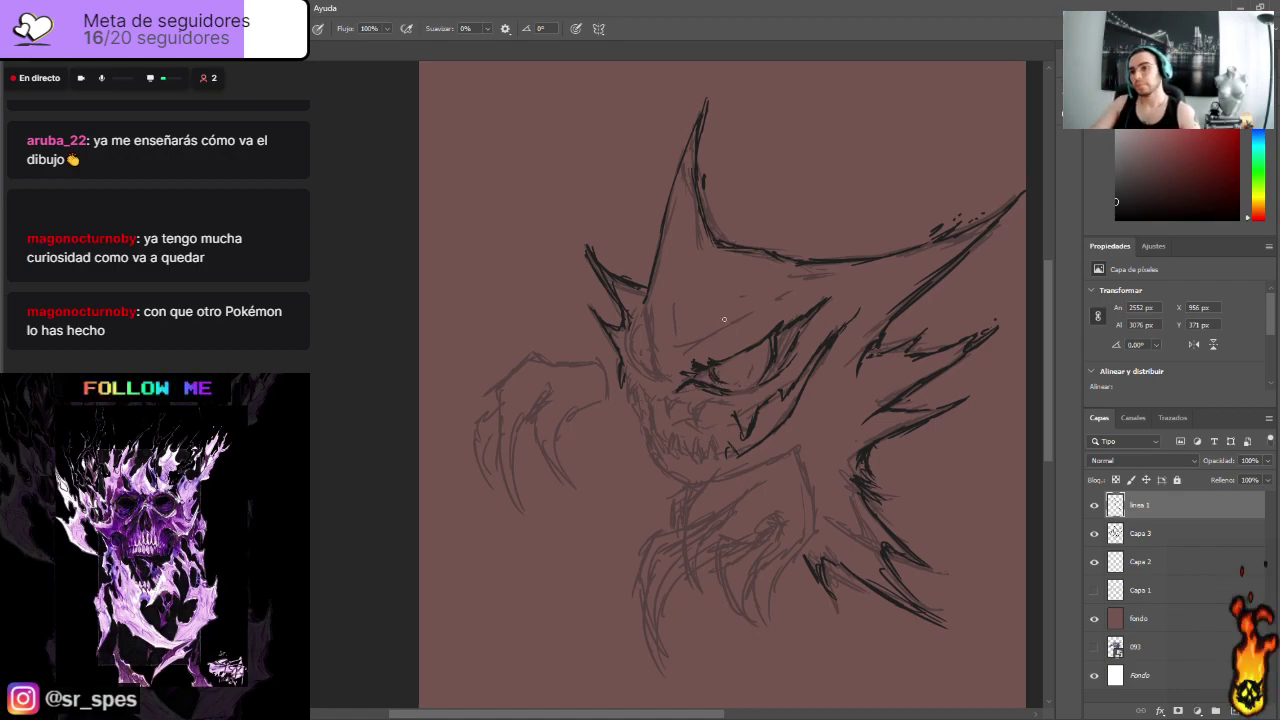
drag(767, 304, 785, 299)
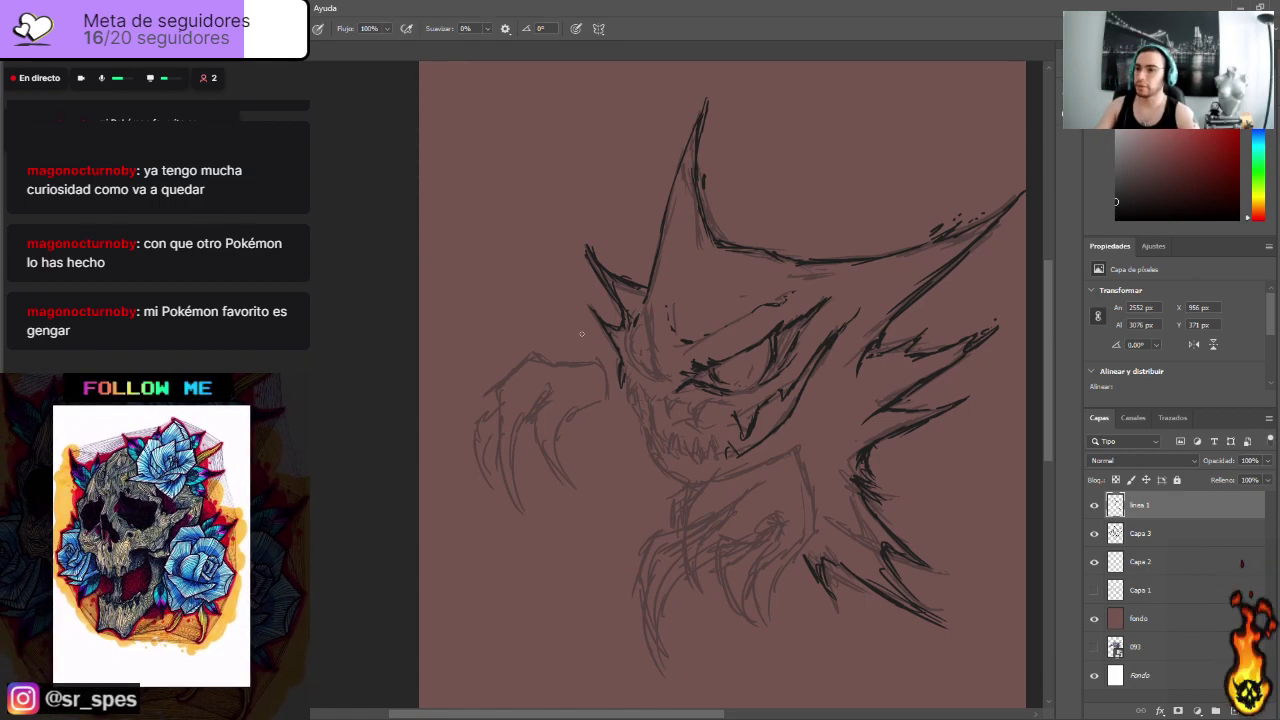
mouse_move(645, 316)
mouse_down()
mouse_move(657, 375)
mouse_move(637, 333)
mouse_up()
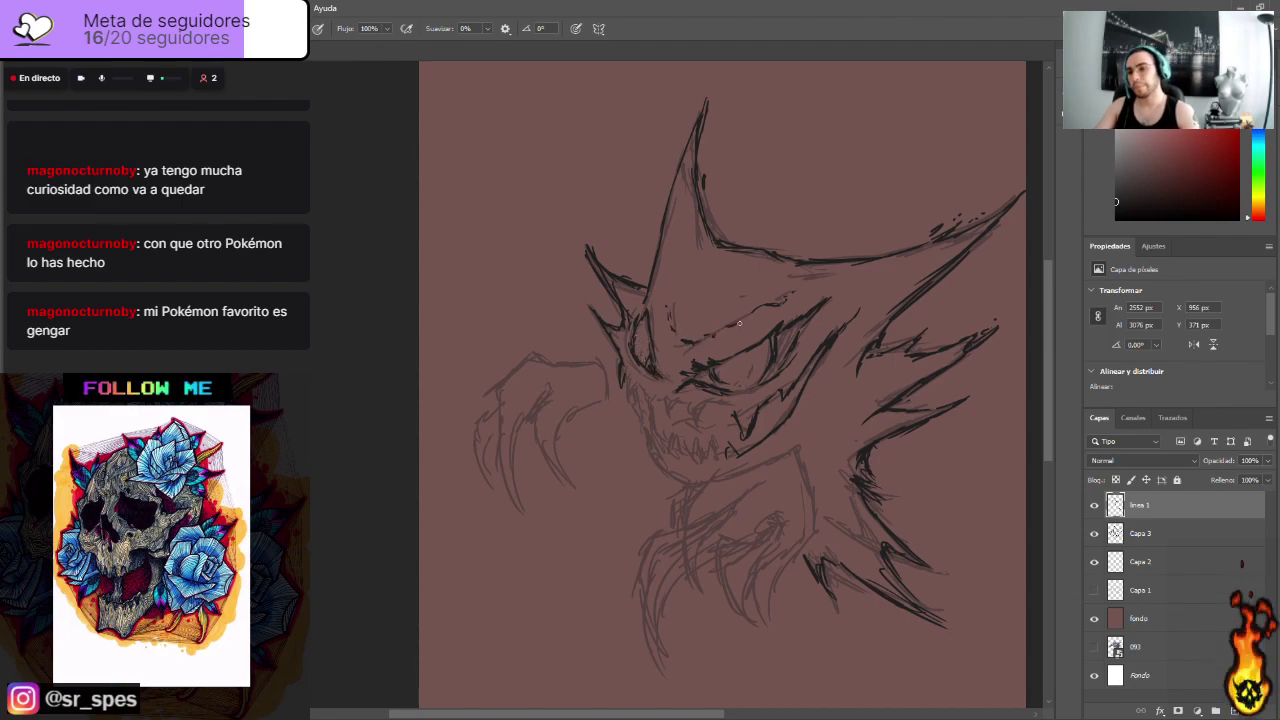
Step: Ink the upper lip with its row of pointed teeth and the front edge of the jaw
mouse_move(623, 373)
mouse_down()
mouse_move(626, 405)
mouse_move(637, 388)
mouse_move(646, 404)
mouse_move(688, 405)
mouse_move(698, 432)
mouse_move(706, 412)
mouse_up()
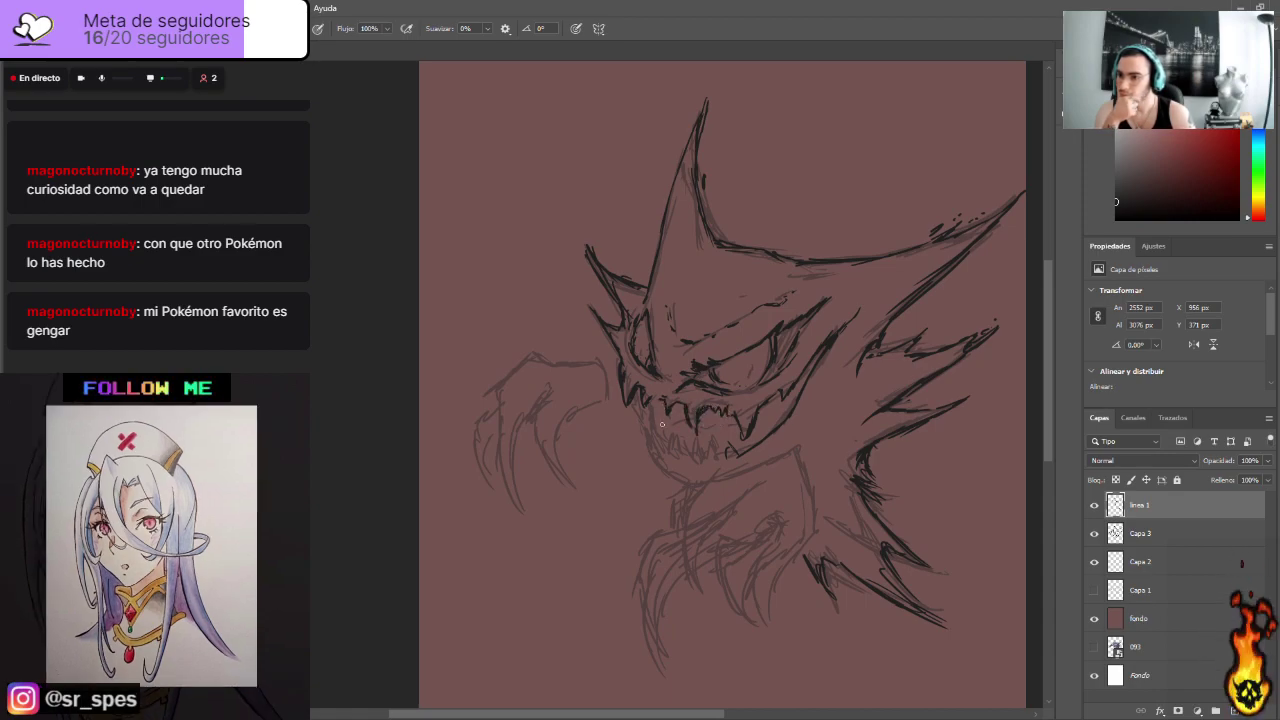
drag(648, 408, 660, 432)
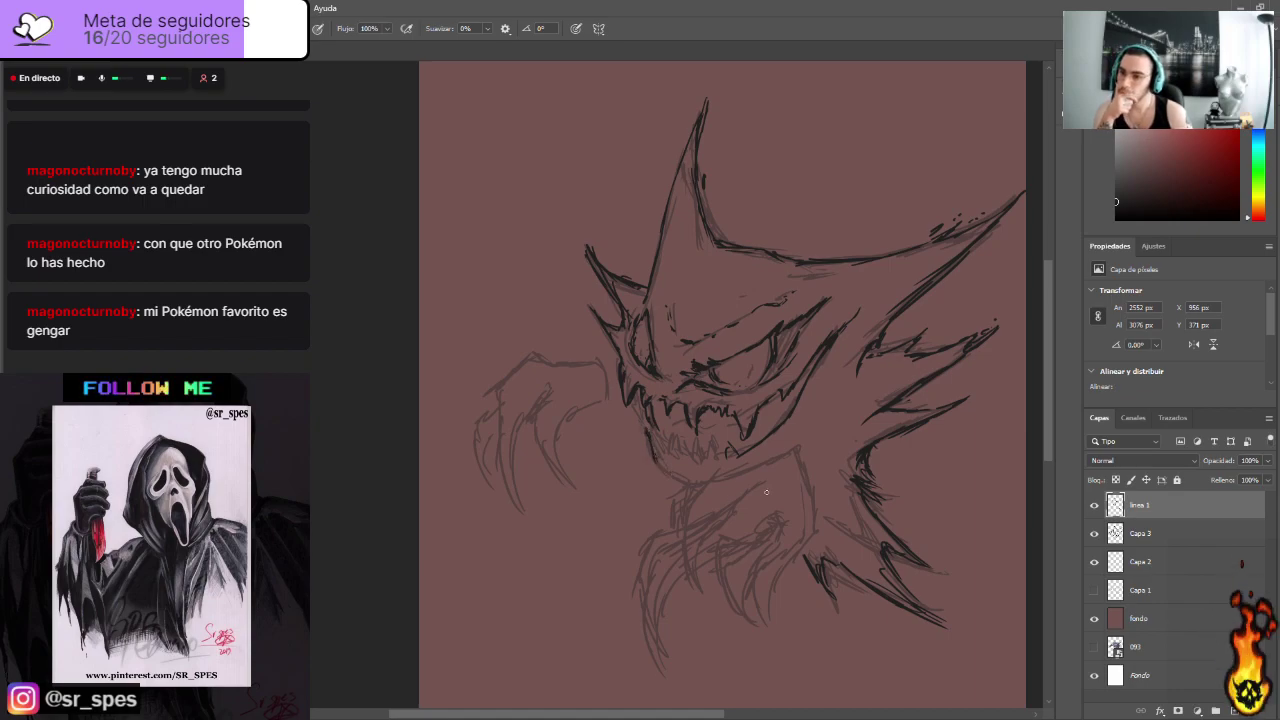
Step: Ink the raised hand on the face's front side, outlining the back of the hand, the wrist and four long curved claws
mouse_move(500, 389)
mouse_down()
mouse_move(514, 434)
mouse_move(490, 446)
mouse_move(505, 446)
mouse_move(494, 431)
mouse_move(507, 408)
mouse_move(486, 402)
mouse_move(492, 448)
mouse_move(546, 526)
mouse_move(510, 456)
mouse_move(542, 400)
mouse_up()
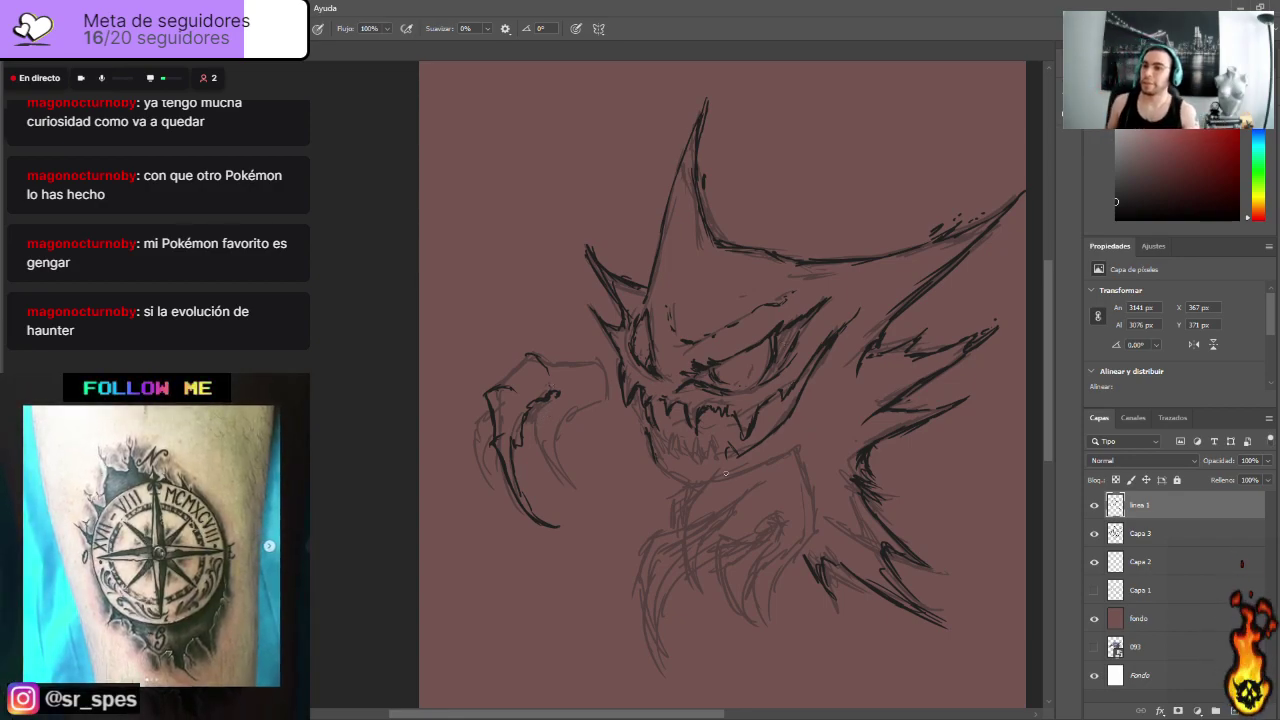
mouse_move(510, 379)
mouse_down()
mouse_move(500, 385)
mouse_move(532, 362)
mouse_move(603, 362)
mouse_up()
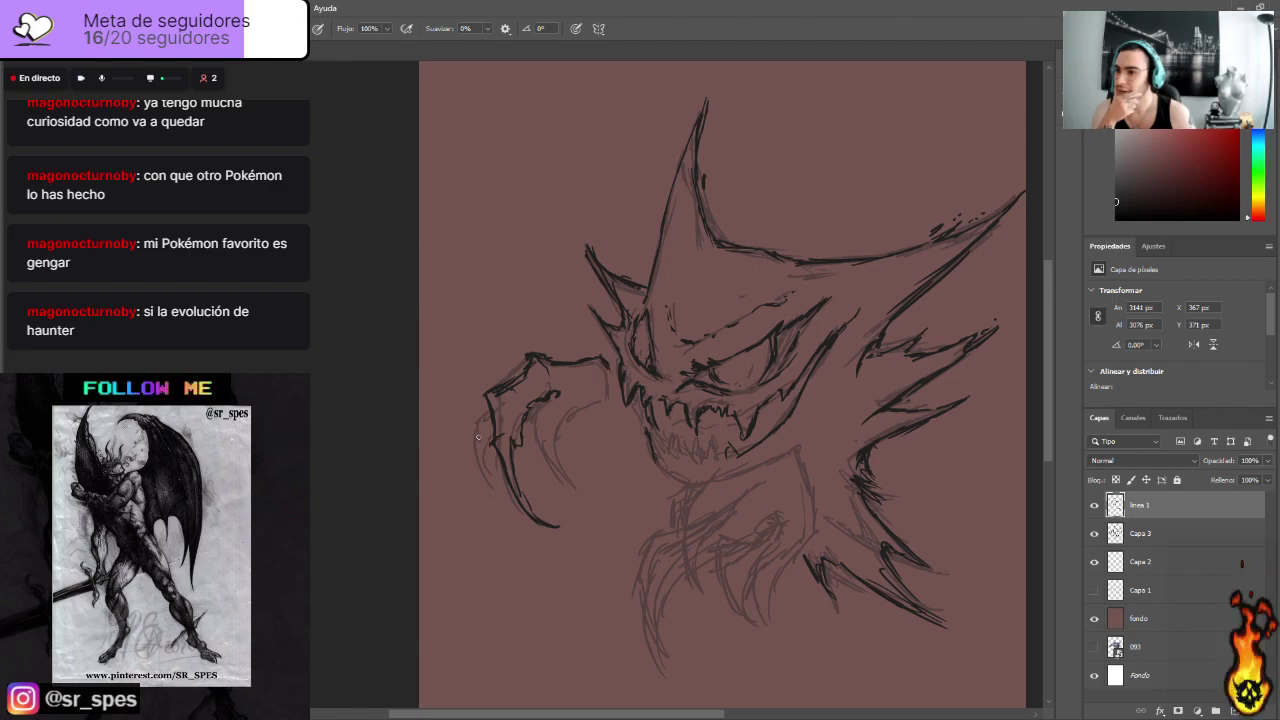
mouse_move(474, 431)
mouse_down()
mouse_move(489, 489)
mouse_move(494, 438)
mouse_move(487, 475)
mouse_move(505, 500)
mouse_up()
drag(466, 428, 494, 408)
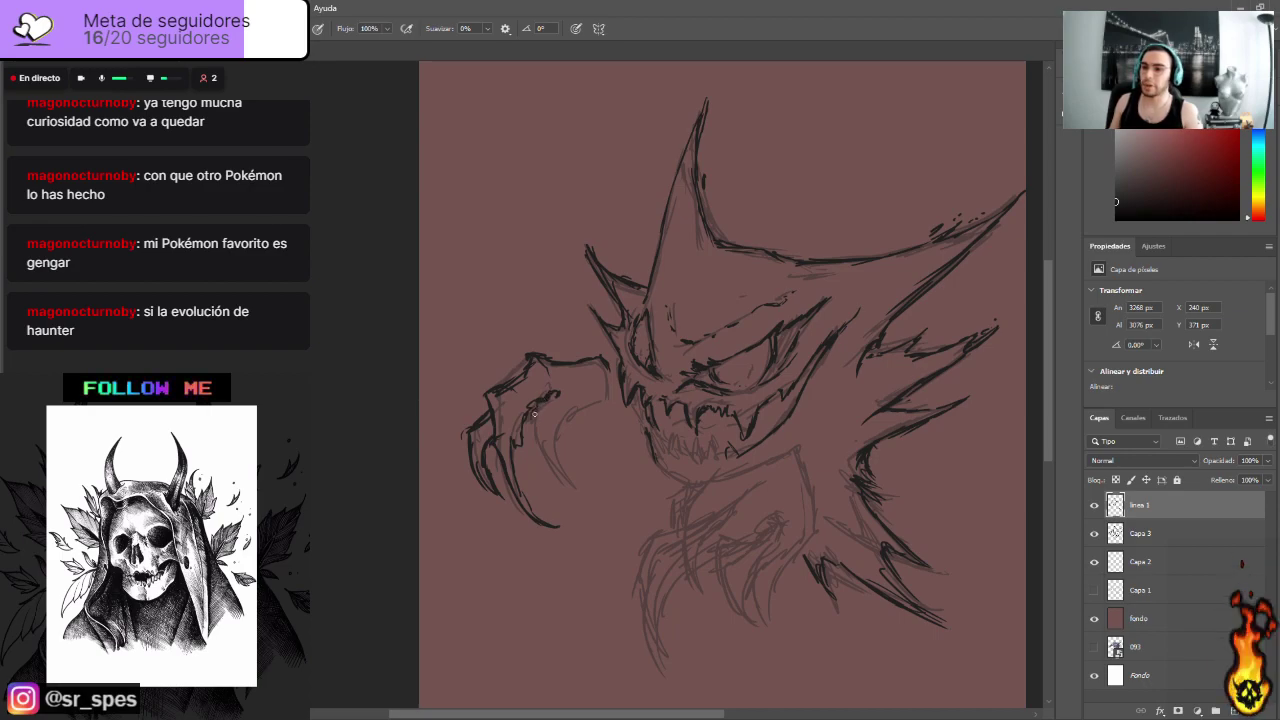
mouse_move(536, 432)
mouse_down()
mouse_move(560, 478)
mouse_move(582, 486)
mouse_up()
mouse_move(582, 486)
mouse_down()
mouse_move(559, 464)
mouse_move(562, 434)
mouse_move(610, 392)
mouse_move(608, 370)
mouse_move(578, 414)
mouse_up()
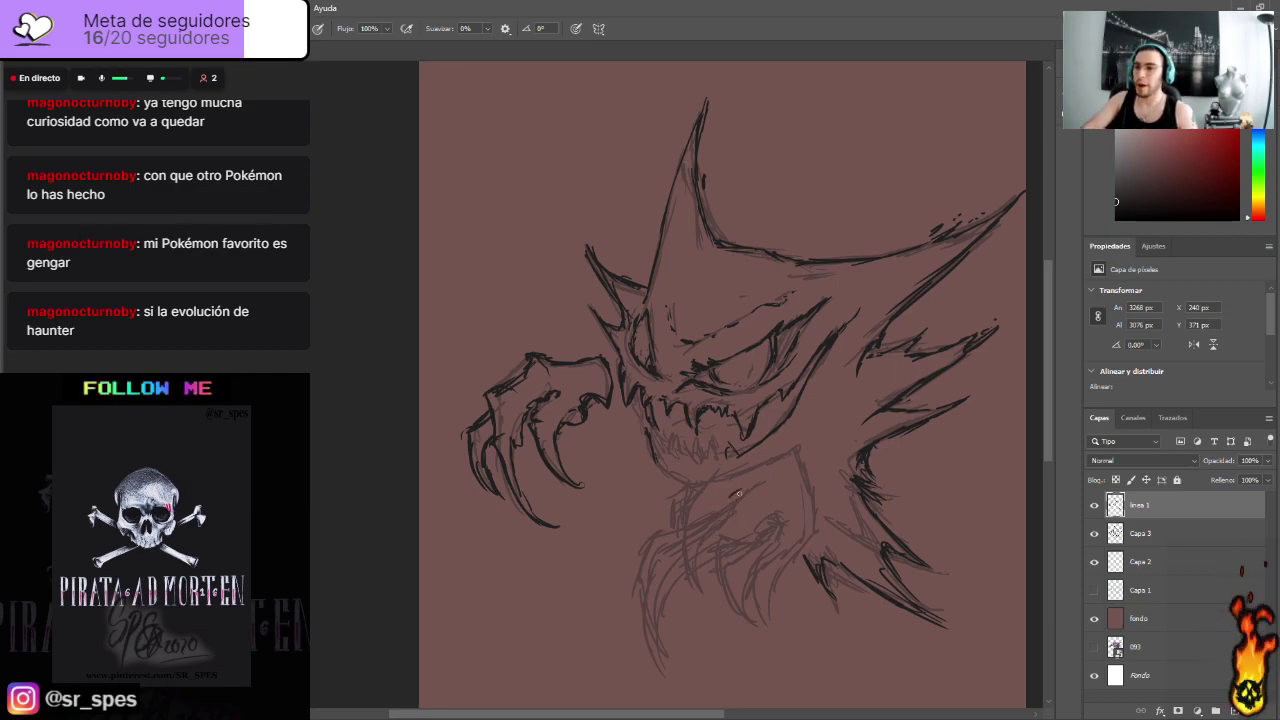
Step: Ink the lower hand under the jaw with its angular back and wrist, long front claw and curled middle fingers
mouse_move(779, 449)
mouse_down()
mouse_move(798, 446)
mouse_move(806, 471)
mouse_move(736, 472)
mouse_move(650, 554)
mouse_move(659, 606)
mouse_up()
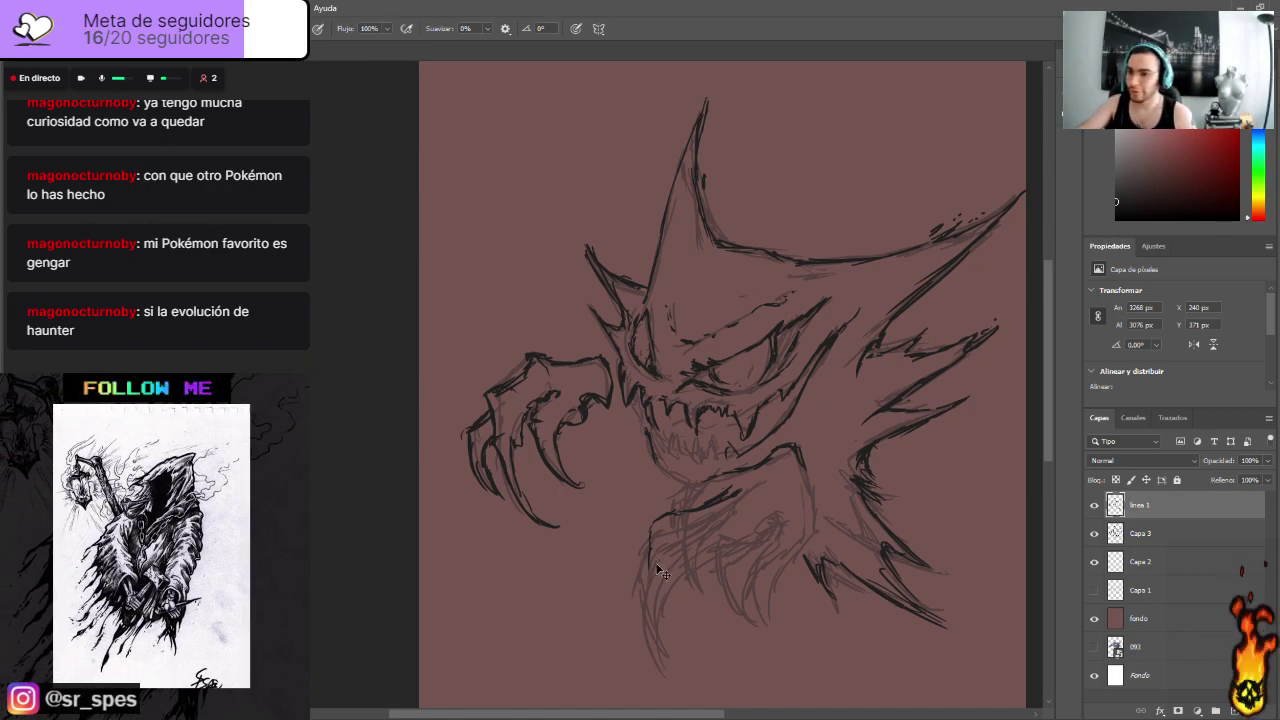
mouse_move(651, 533)
mouse_down()
mouse_move(658, 650)
mouse_move(641, 575)
mouse_move(645, 605)
mouse_move(674, 664)
mouse_move(660, 613)
mouse_move(712, 541)
mouse_up()
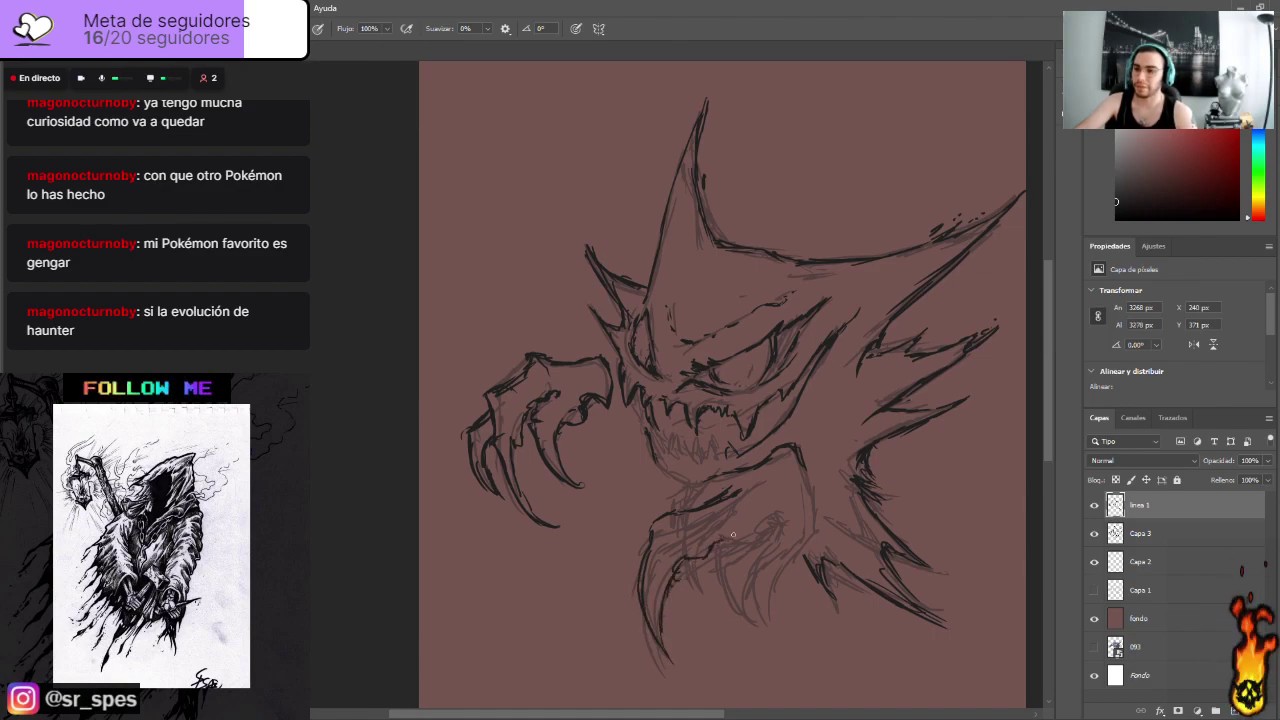
mouse_move(772, 513)
mouse_down()
mouse_move(705, 533)
mouse_move(707, 575)
mouse_move(732, 621)
mouse_move(749, 563)
mouse_move(802, 530)
mouse_up()
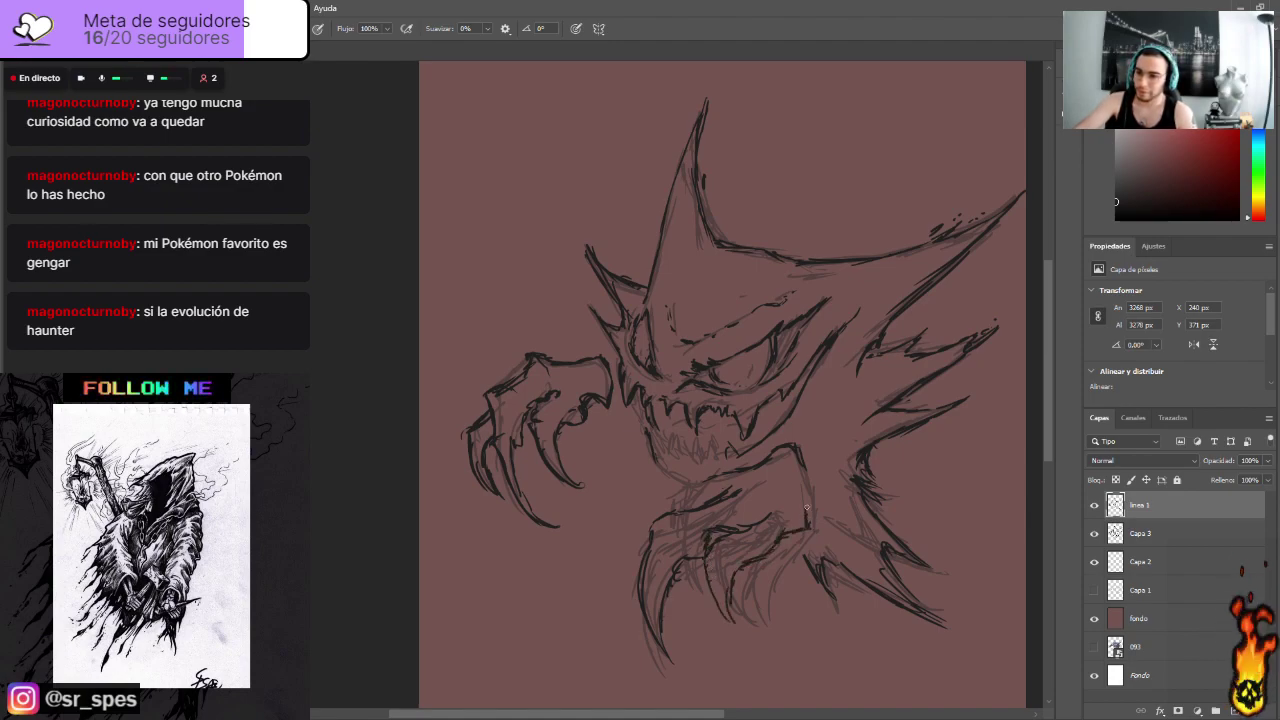
drag(804, 482, 808, 498)
mouse_move(717, 472)
mouse_down()
mouse_move(681, 506)
mouse_move(748, 500)
mouse_up()
drag(680, 600, 687, 562)
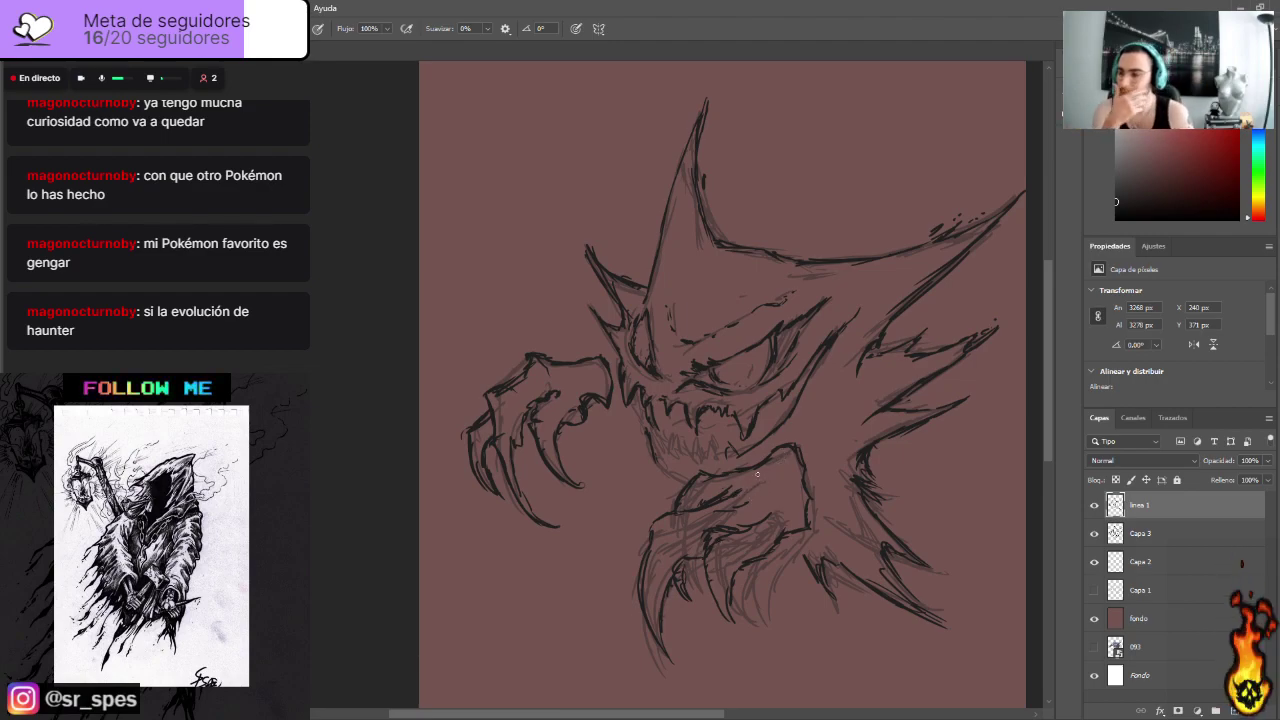
Step: Erase the lower hand's middle fingers and wrist outline, then redraw its top edge, hooked claws and wrist
key(e)
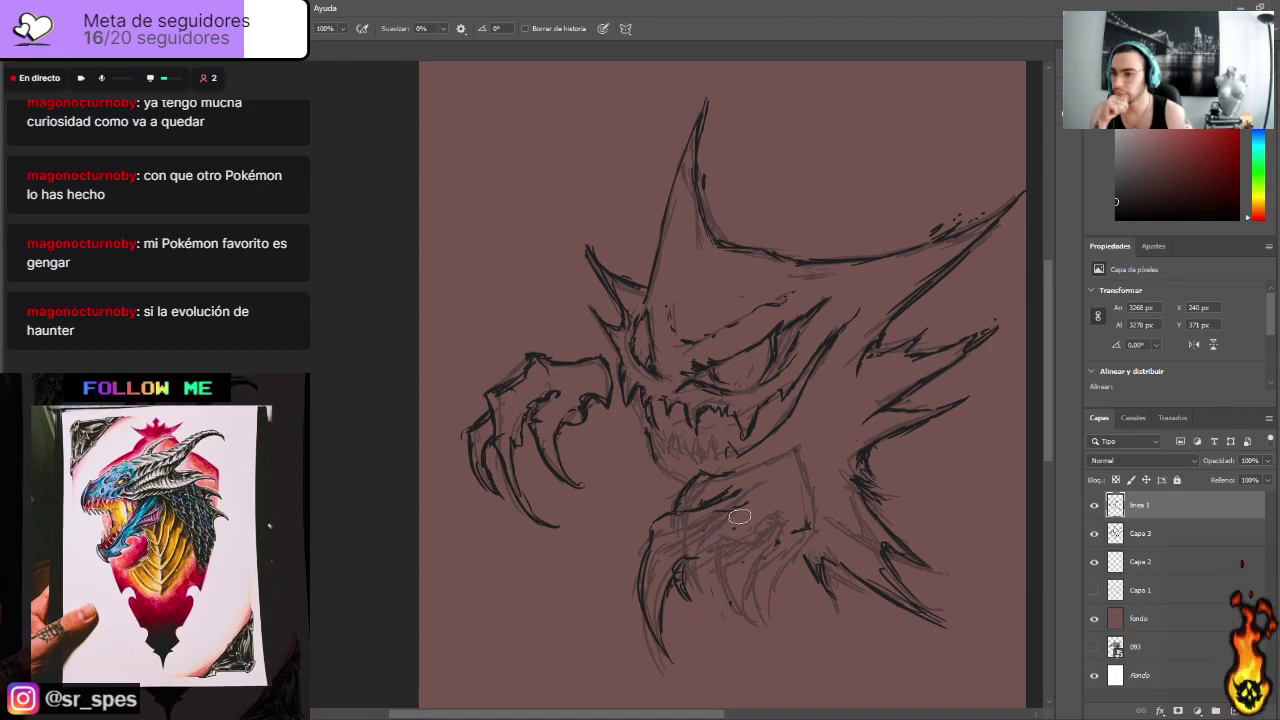
key(b)
drag(733, 476, 786, 453)
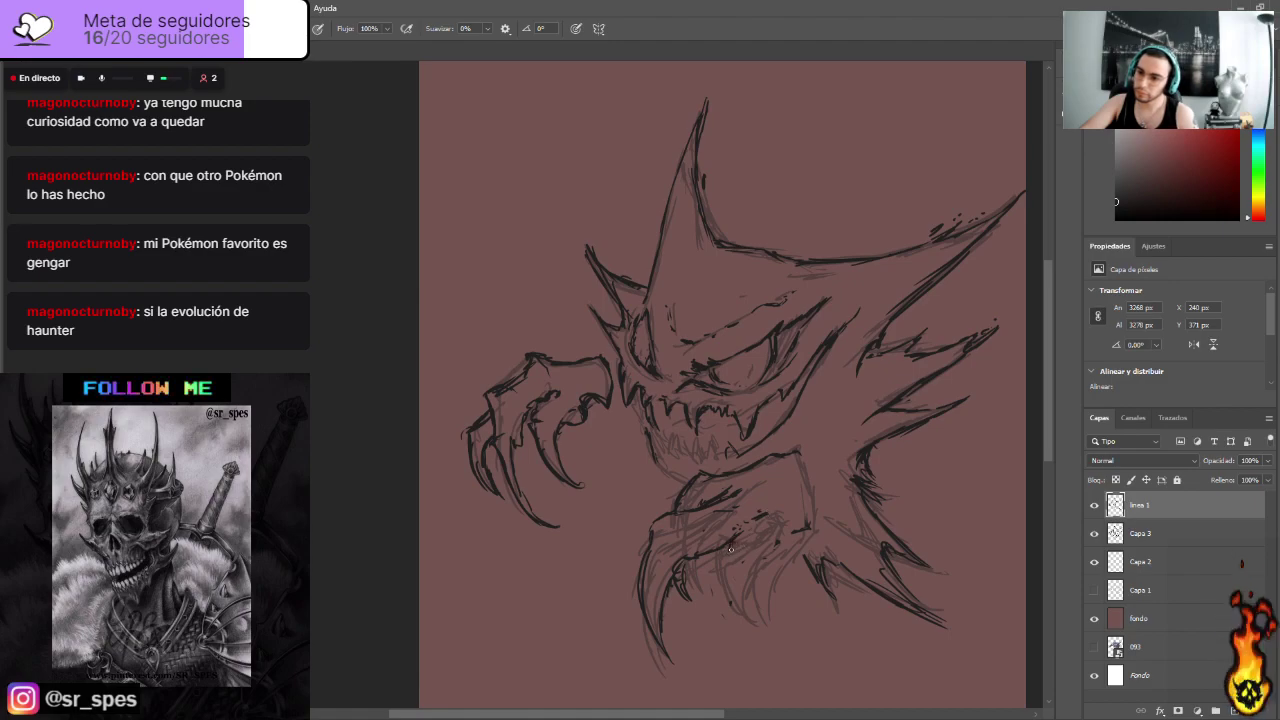
mouse_move(733, 555)
mouse_down()
mouse_move(753, 617)
mouse_move(782, 538)
mouse_up()
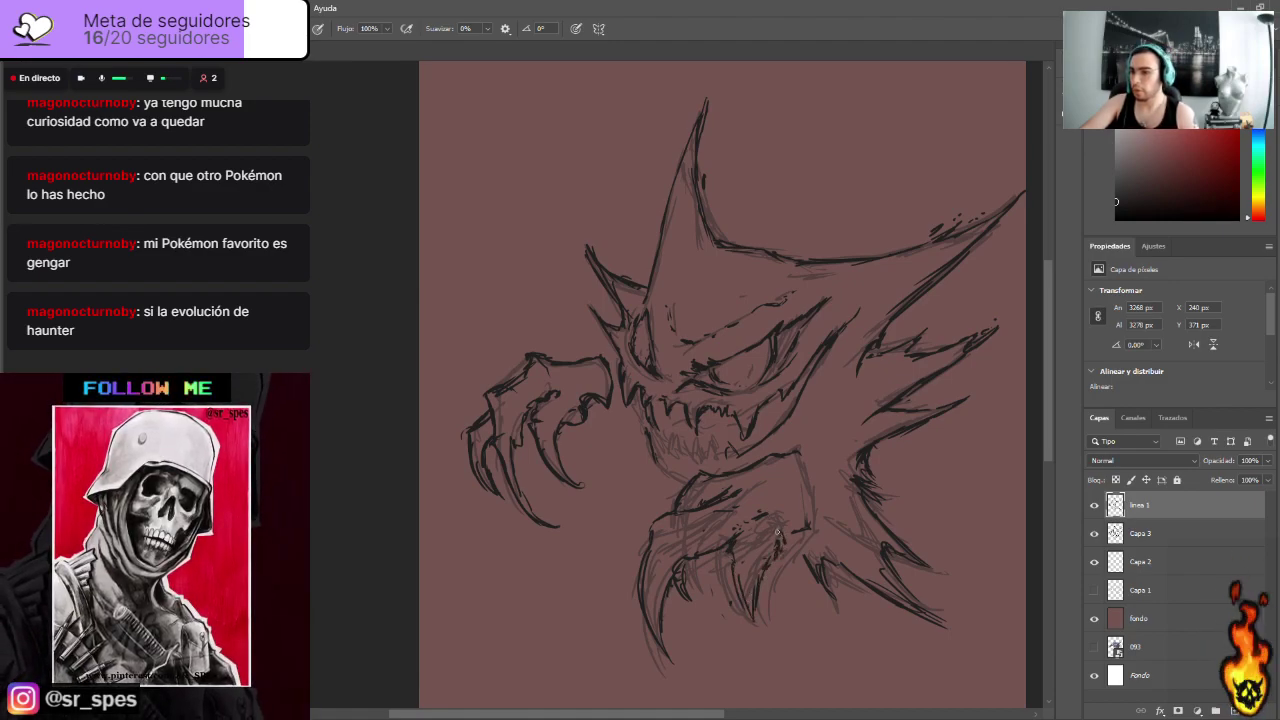
mouse_move(812, 516)
mouse_down()
mouse_move(798, 456)
mouse_move(790, 483)
mouse_up()
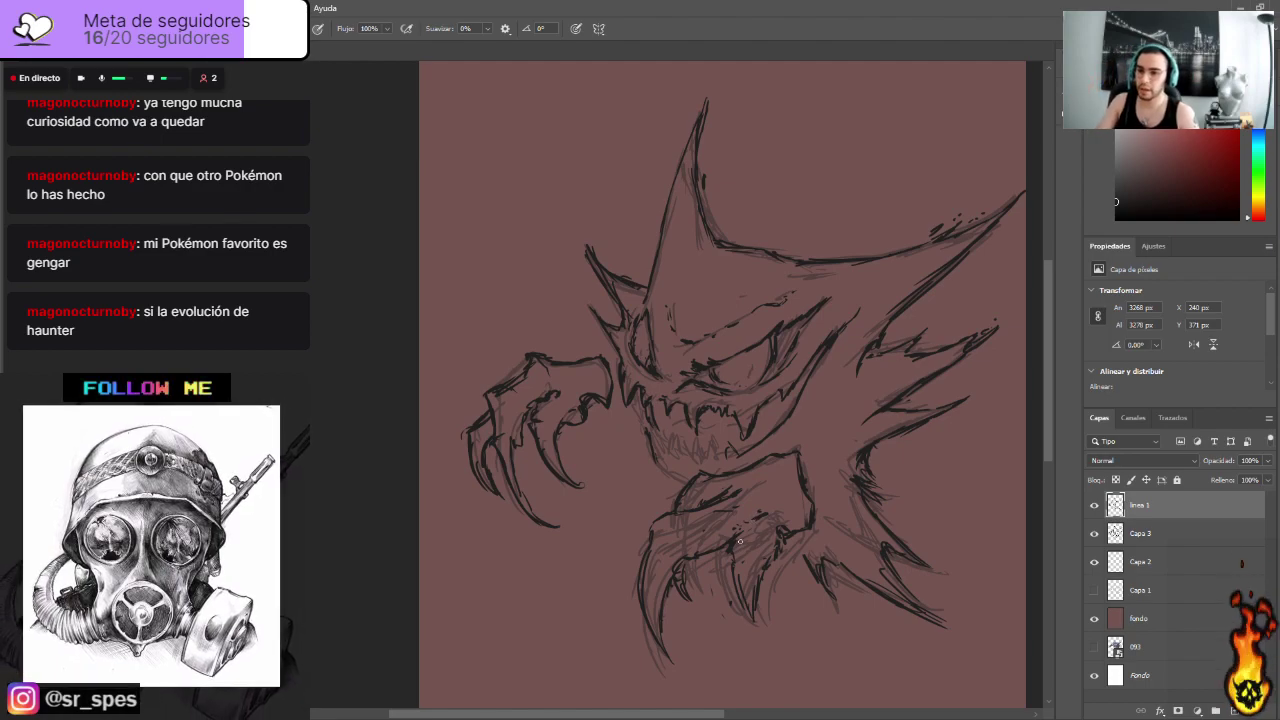
Step: Add knuckle and finger lines to the lower hand, thicken its long front claw and touch up the raised hand's claws
mouse_move(655, 526)
mouse_down()
mouse_move(654, 539)
mouse_move(694, 514)
mouse_up()
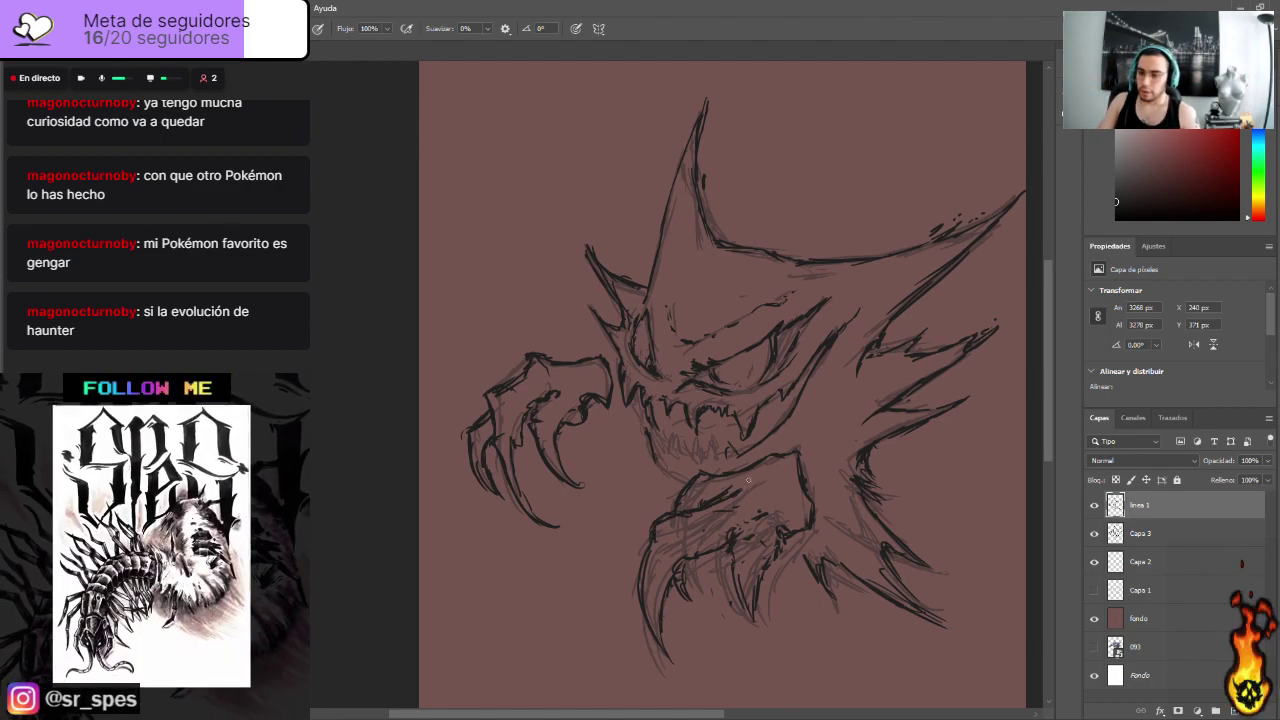
drag(755, 473, 766, 480)
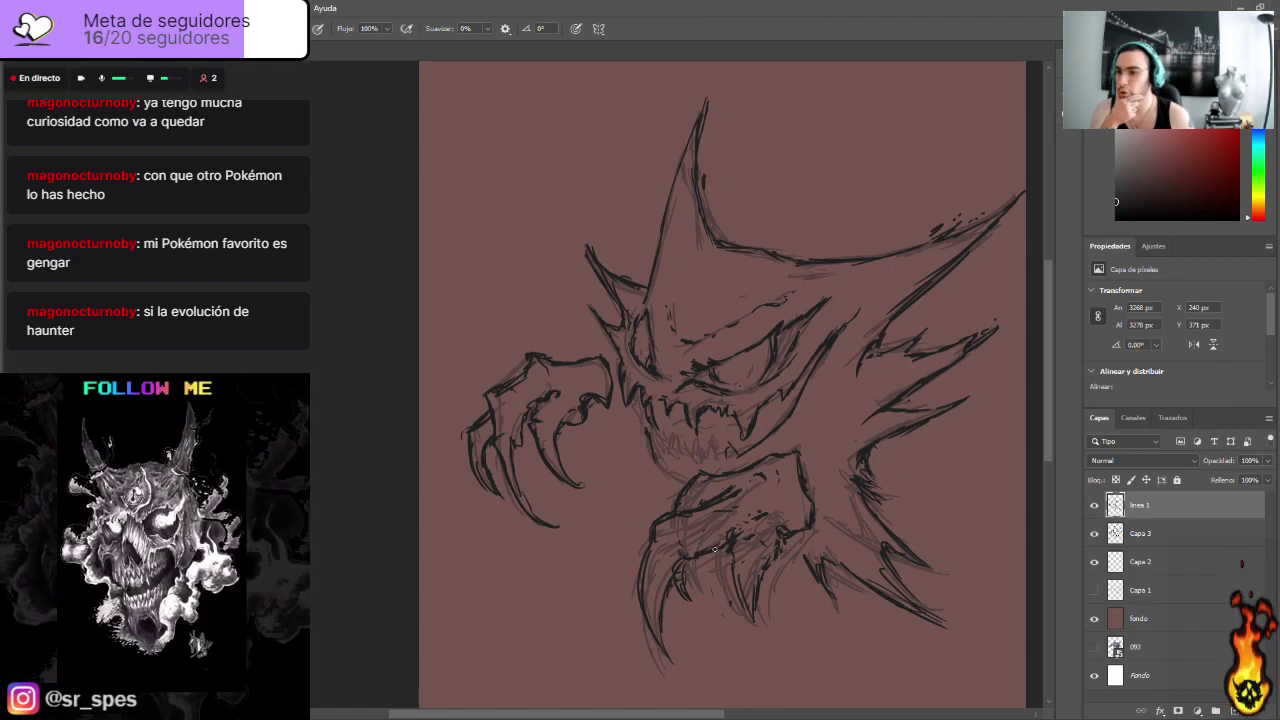
mouse_move(676, 567)
mouse_down()
mouse_move(667, 649)
mouse_move(641, 568)
mouse_up()
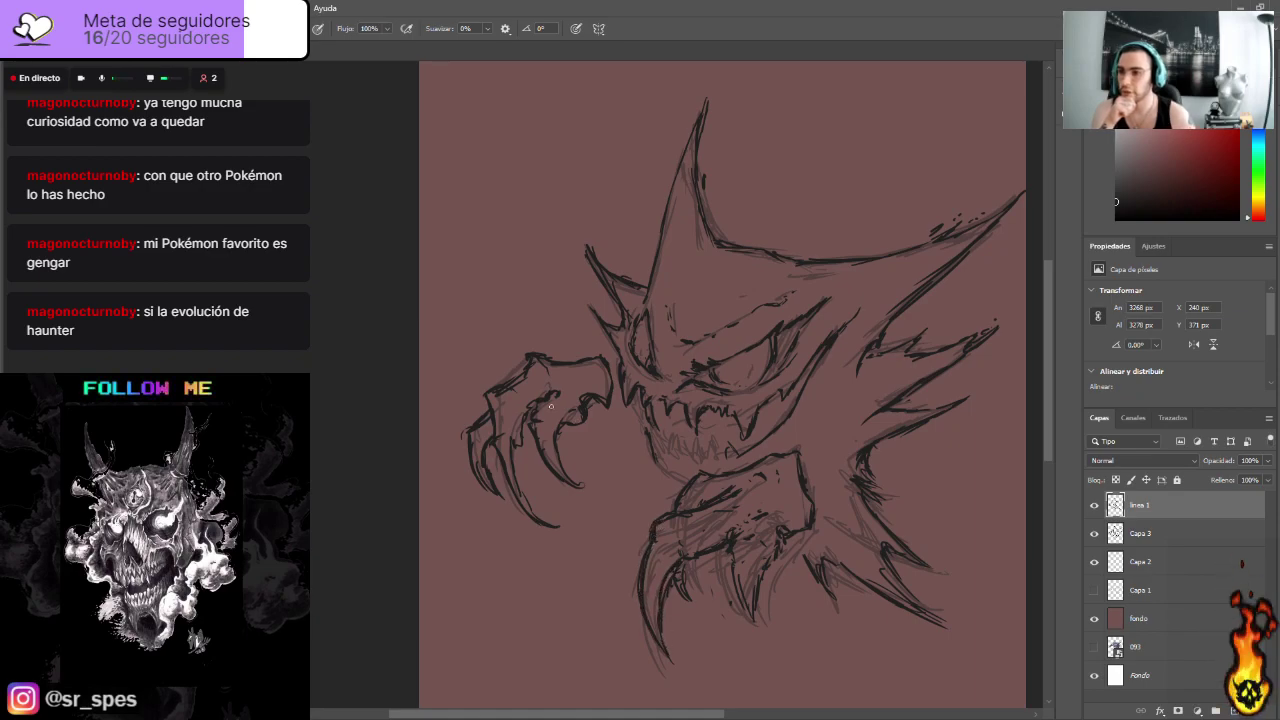
drag(521, 492, 517, 455)
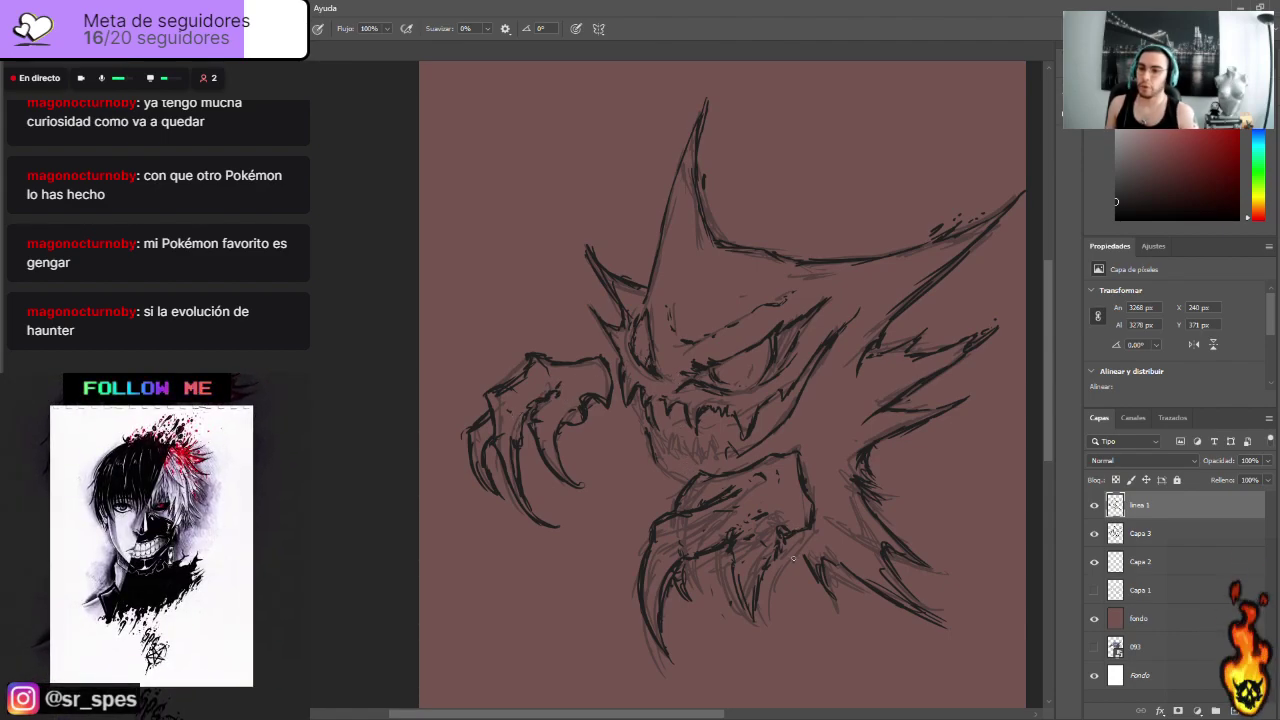
Step: Ink the tail's lower edge and darken the jaw line, then ink the lower row of pointed teeth and the mouth interior
mouse_move(783, 548)
mouse_down()
mouse_move(843, 602)
mouse_move(827, 562)
mouse_move(833, 577)
mouse_move(846, 565)
mouse_move(946, 628)
mouse_up()
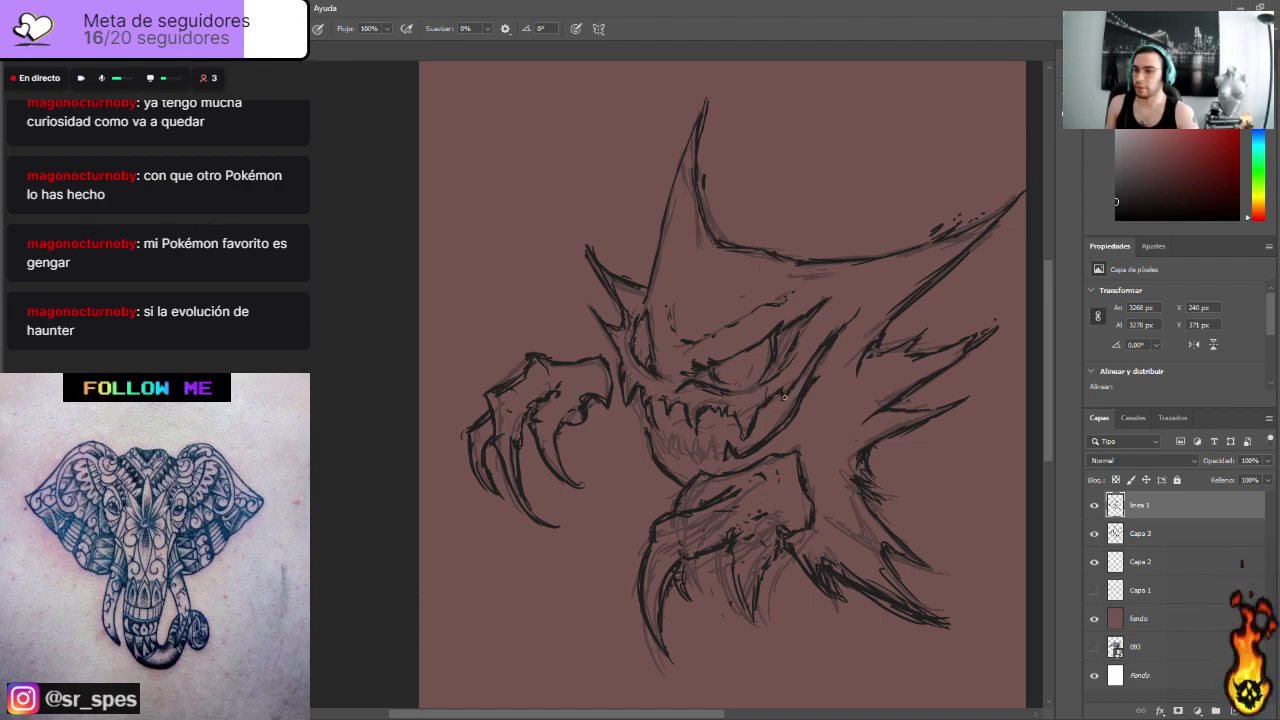
mouse_move(620, 372)
mouse_down()
mouse_move(619, 411)
mouse_move(623, 400)
mouse_up()
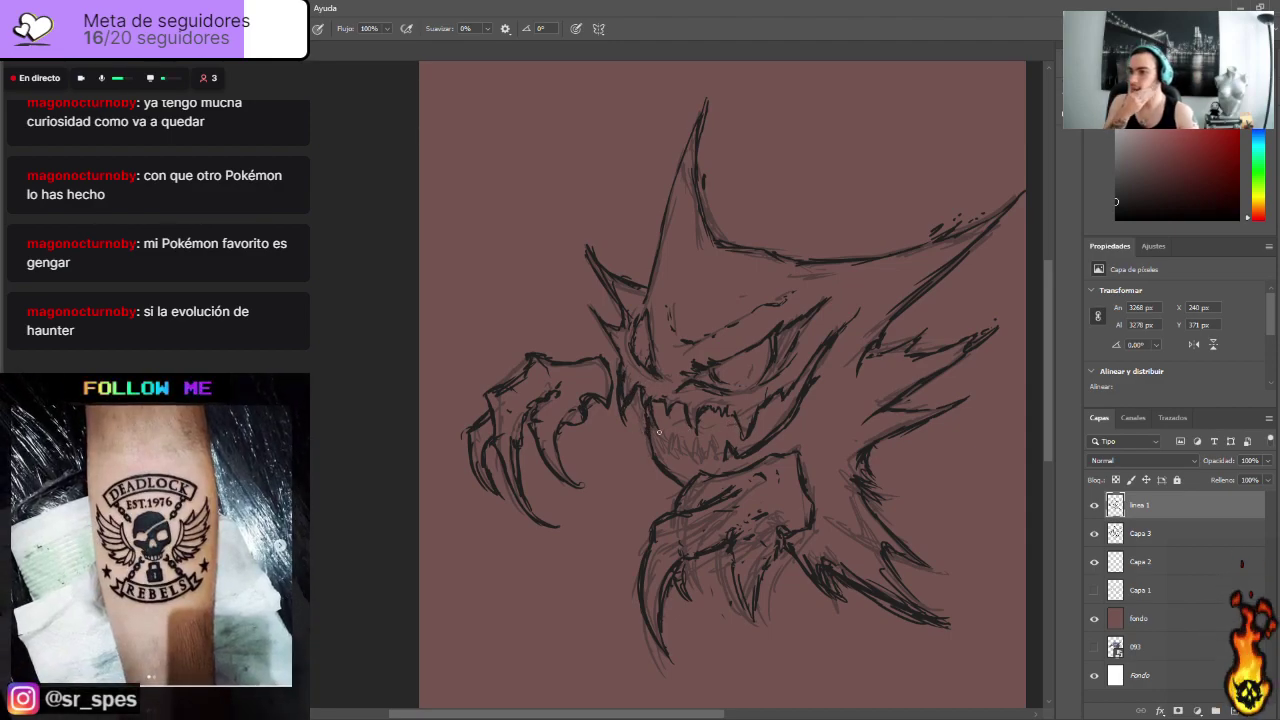
mouse_move(660, 433)
mouse_down()
mouse_move(721, 459)
mouse_move(657, 440)
mouse_move(692, 472)
mouse_up()
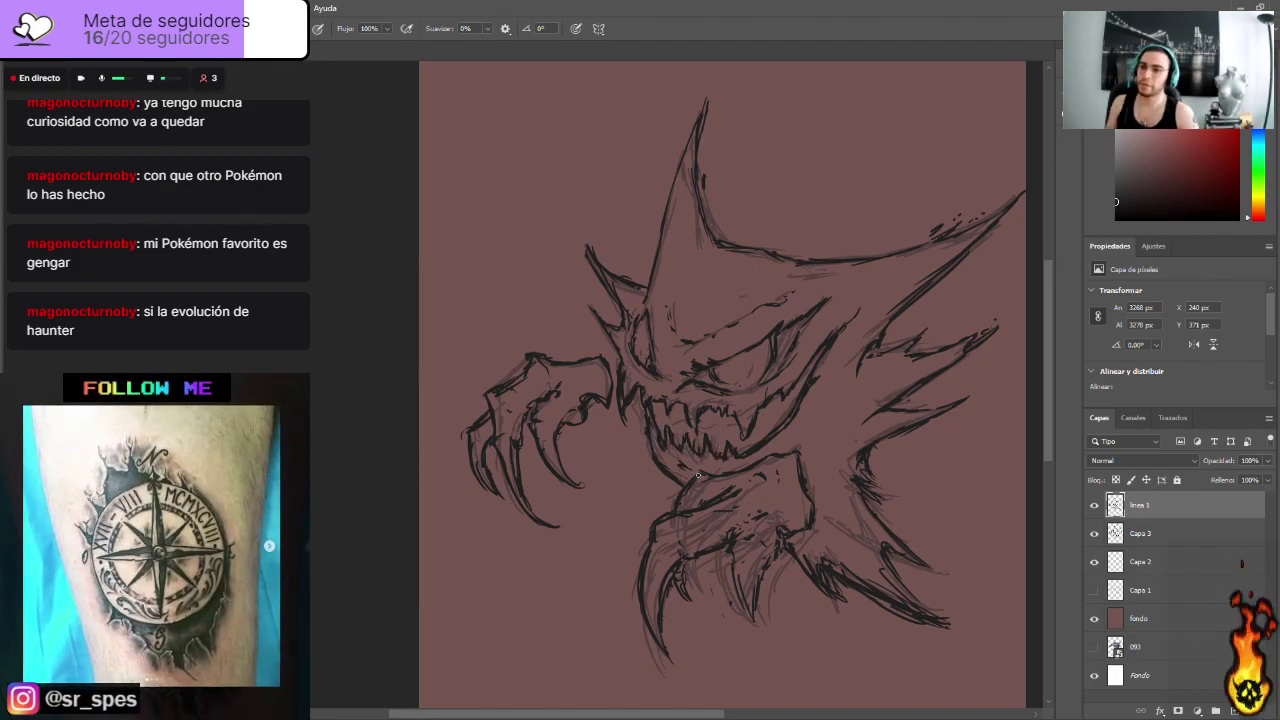
mouse_move(709, 418)
mouse_down()
mouse_move(733, 425)
mouse_move(677, 427)
mouse_up()
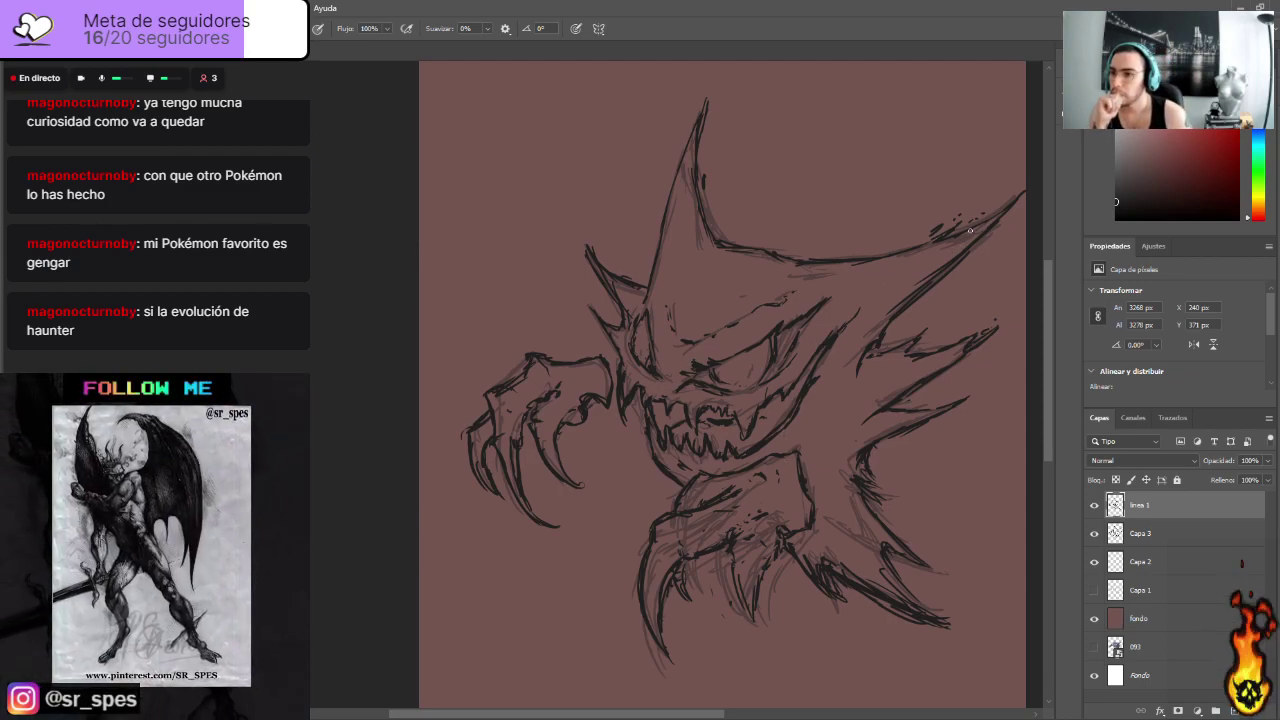
Step: Show the hidden 093 reference layer and place it above linea 1 at the top of the layer stack
drag(684, 716, 705, 716)
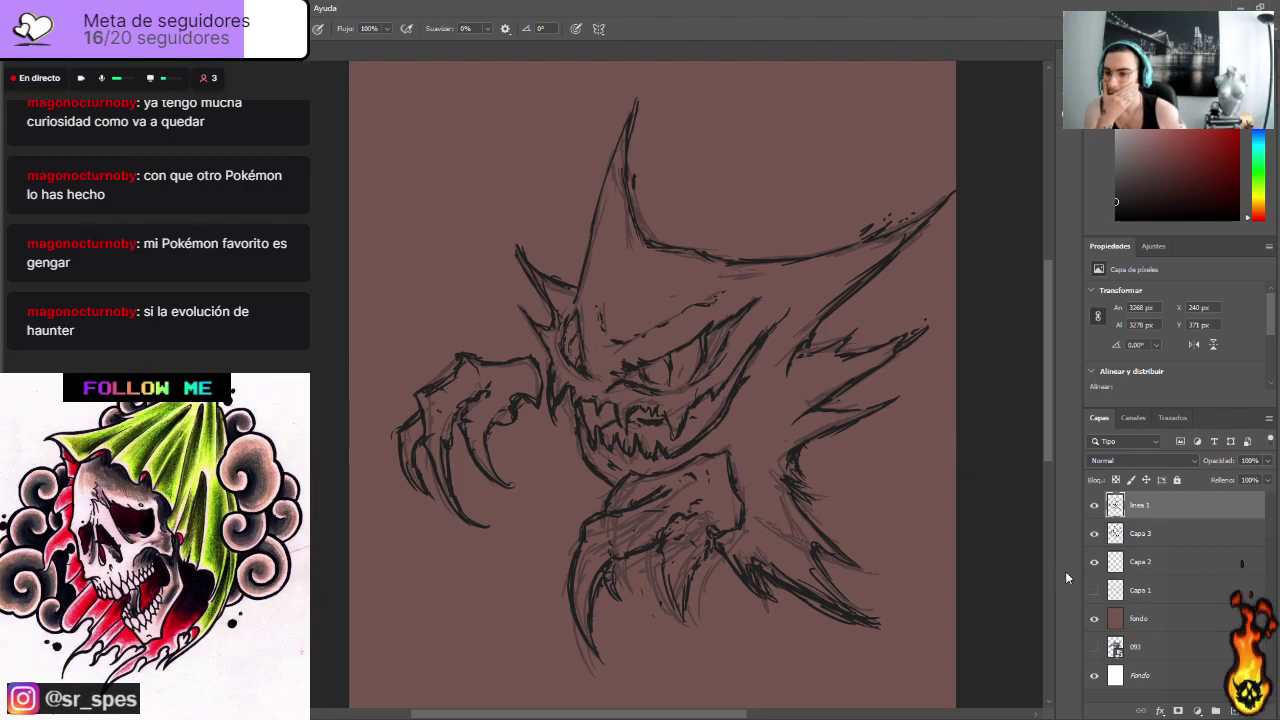
click(1094, 648)
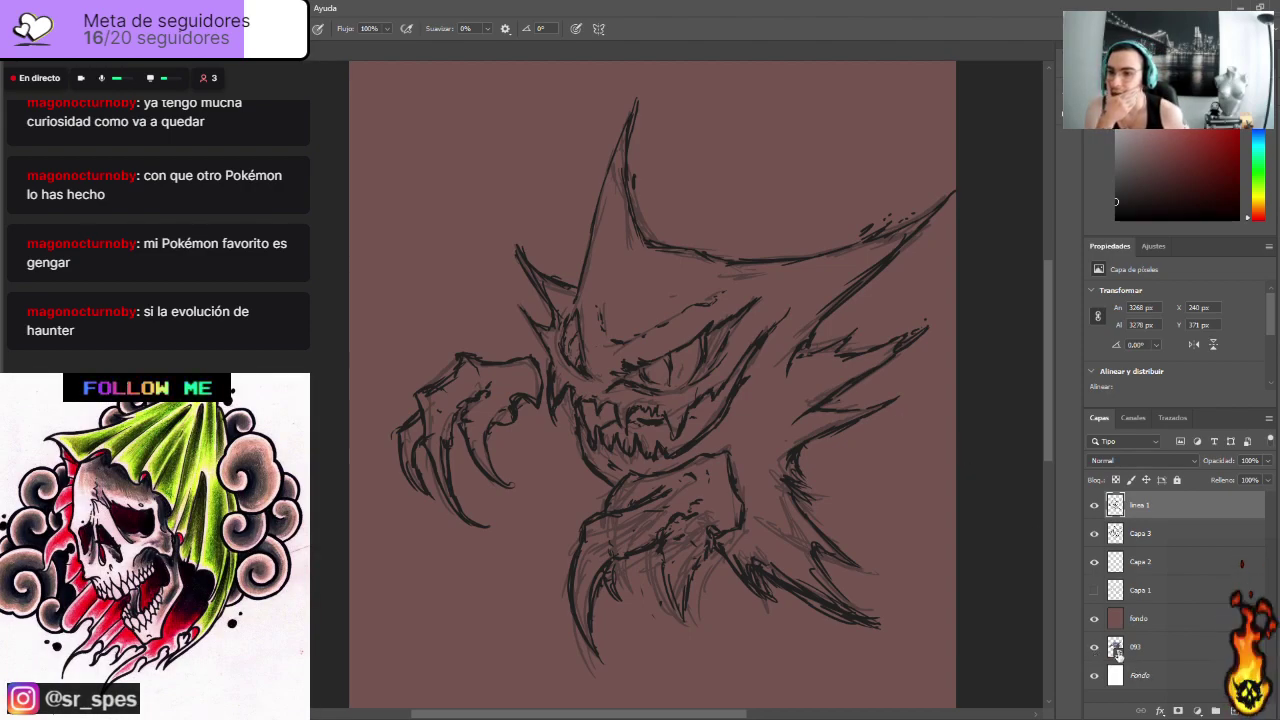
click(1135, 651)
drag(1136, 651, 1157, 496)
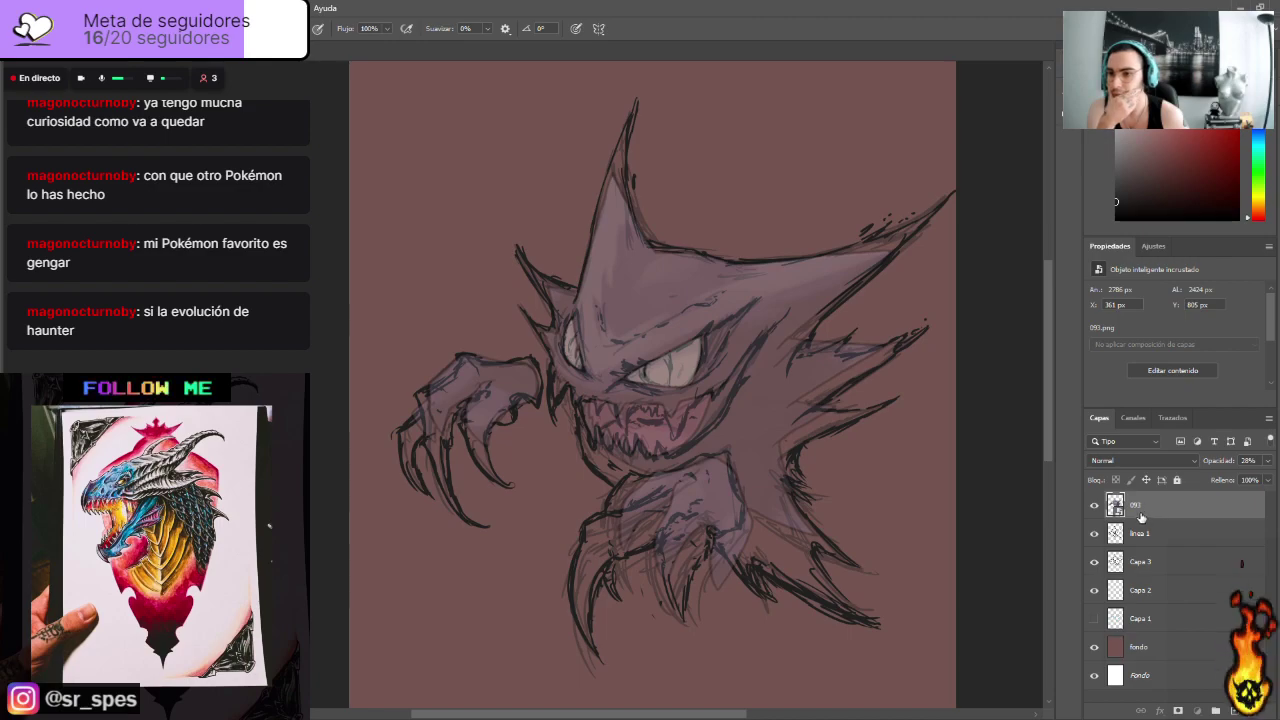
Step: Raise the 093 layer's opacity to 100% and move the reference image to the upper right part of the canvas
click(1267, 461)
drag(1232, 480, 1262, 478)
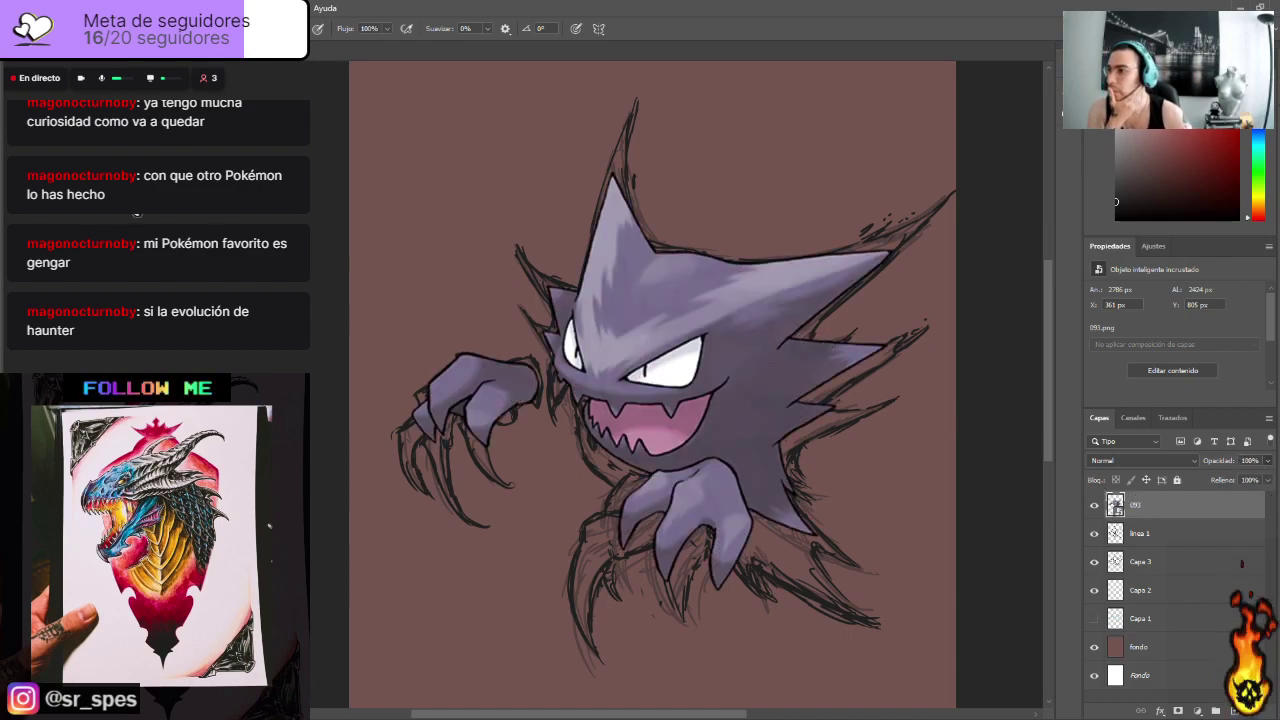
key(v)
mouse_move(725, 367)
mouse_down()
mouse_move(775, 272)
mouse_move(852, 182)
mouse_move(778, 240)
mouse_up()
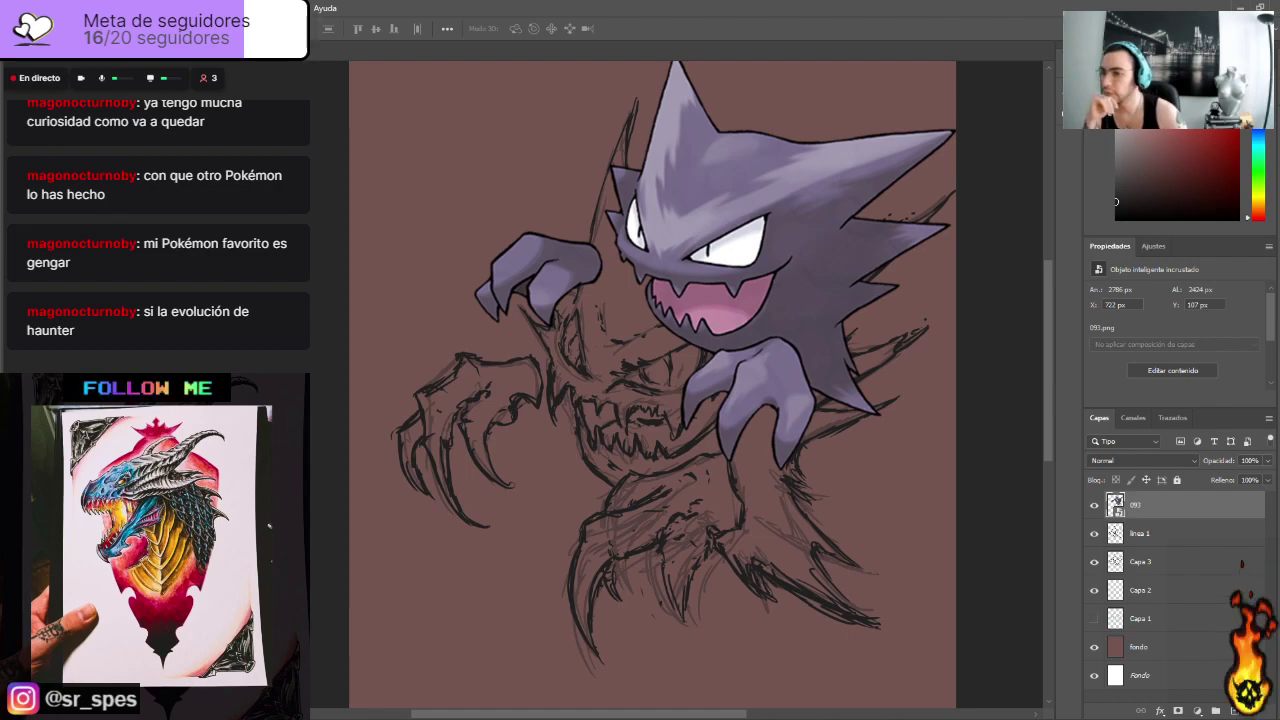
Step: Add a new layer above the reference and name it "paleta de colores"
click(1234, 710)
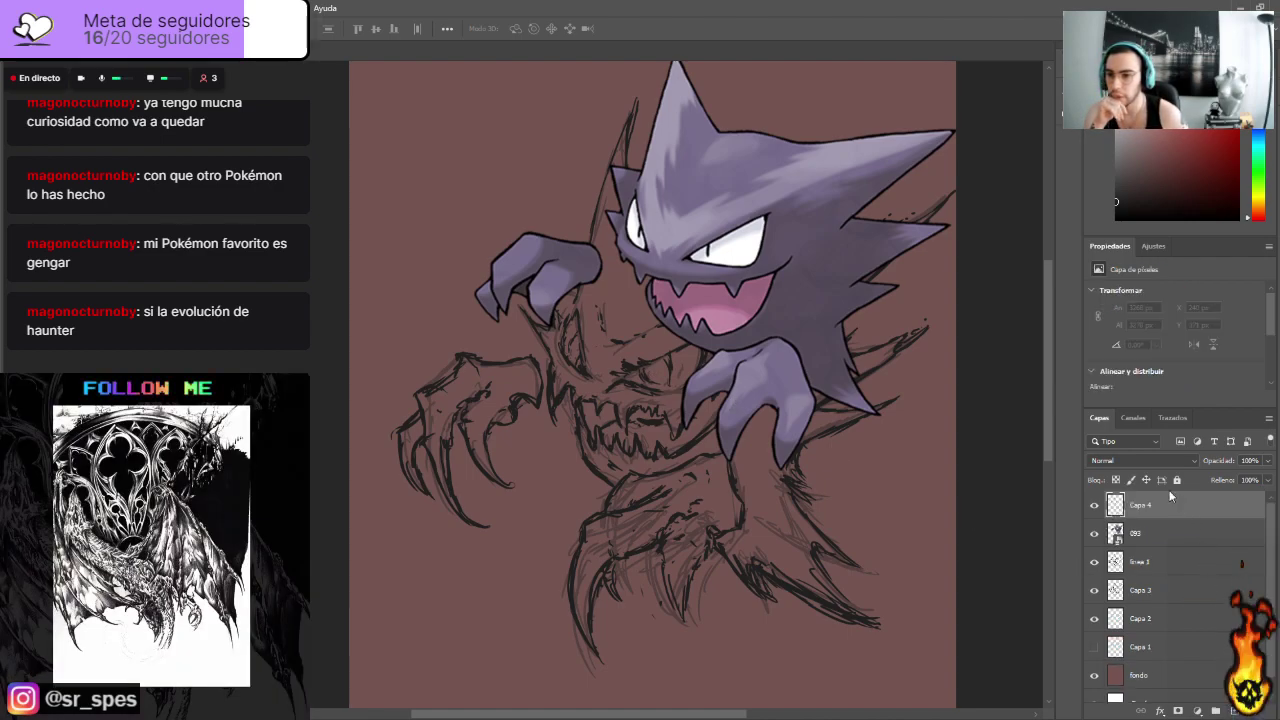
double_click(1138, 510)
text(paleta de colores)
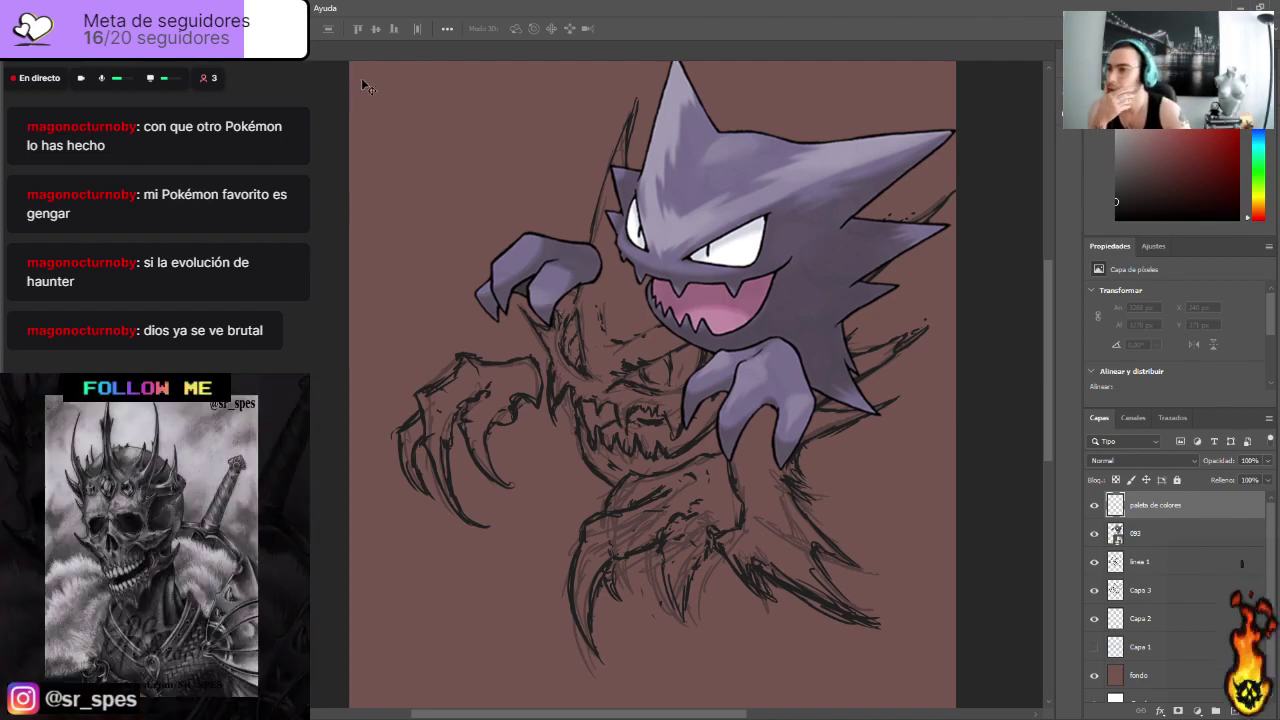
Step: Sample the medium purple from the reference's forehead and paint an oval swatch near the canvas's upper left corner
text(i)
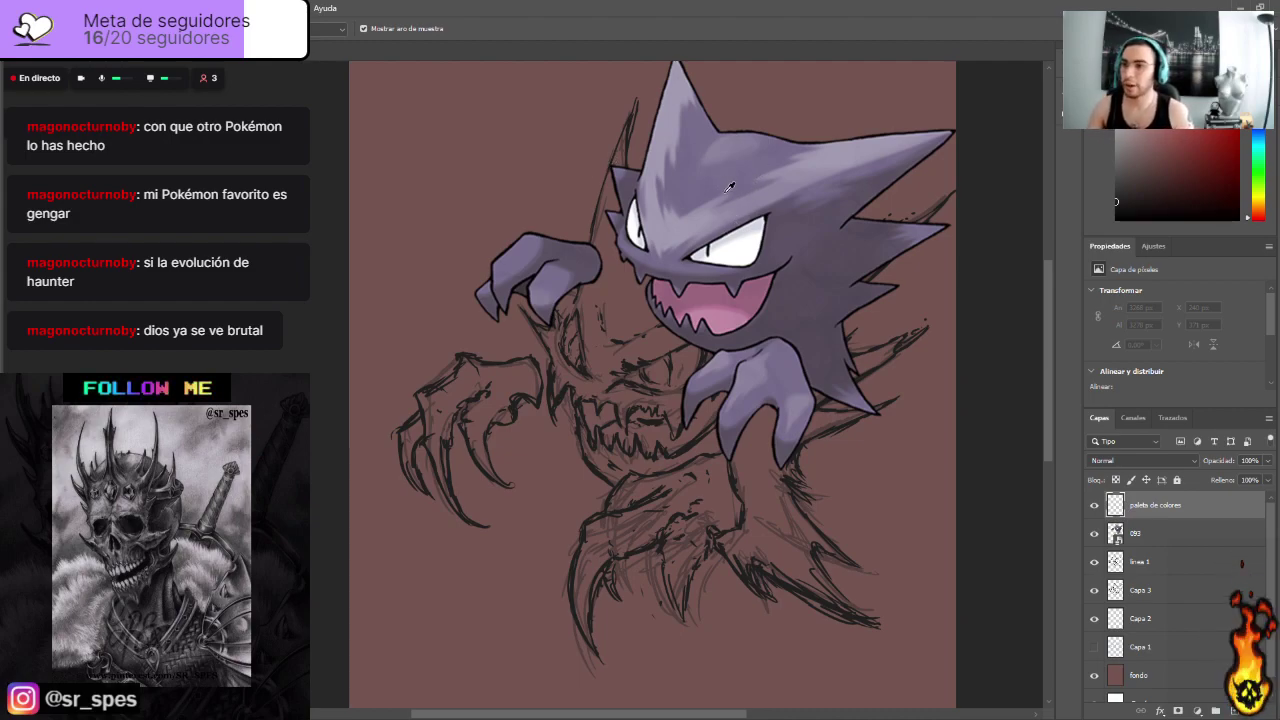
click(696, 184)
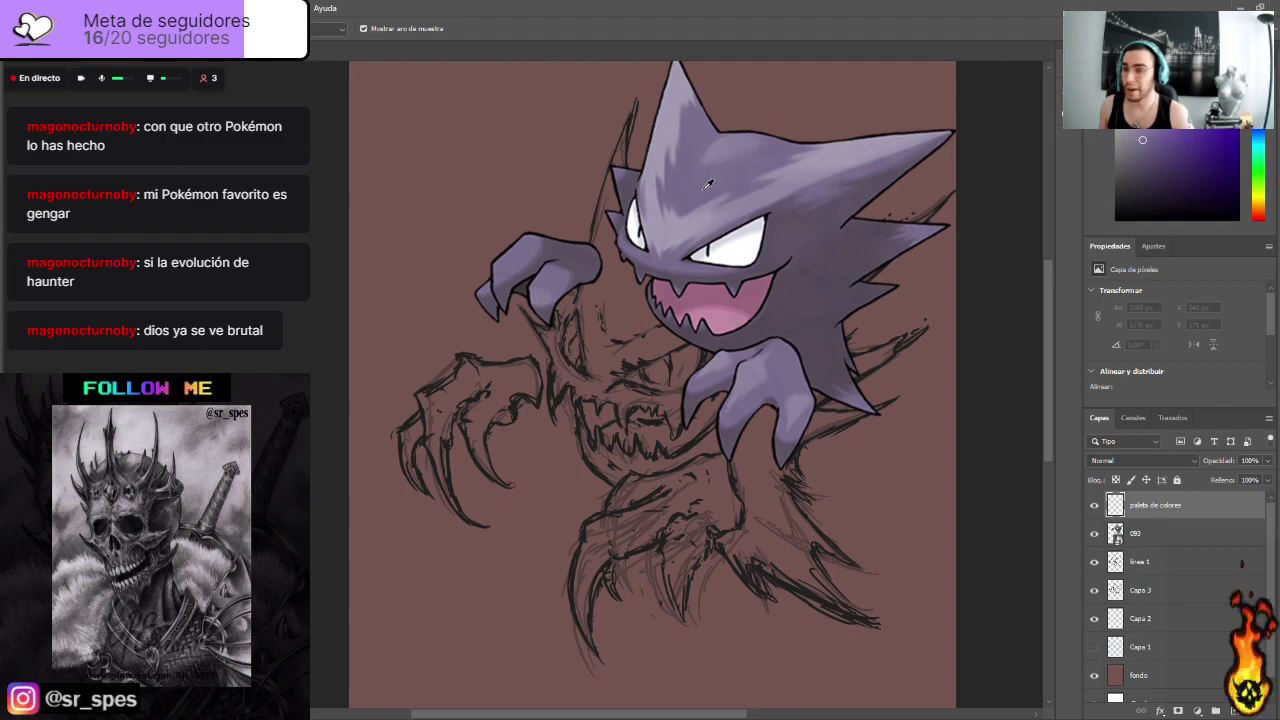
key(b)
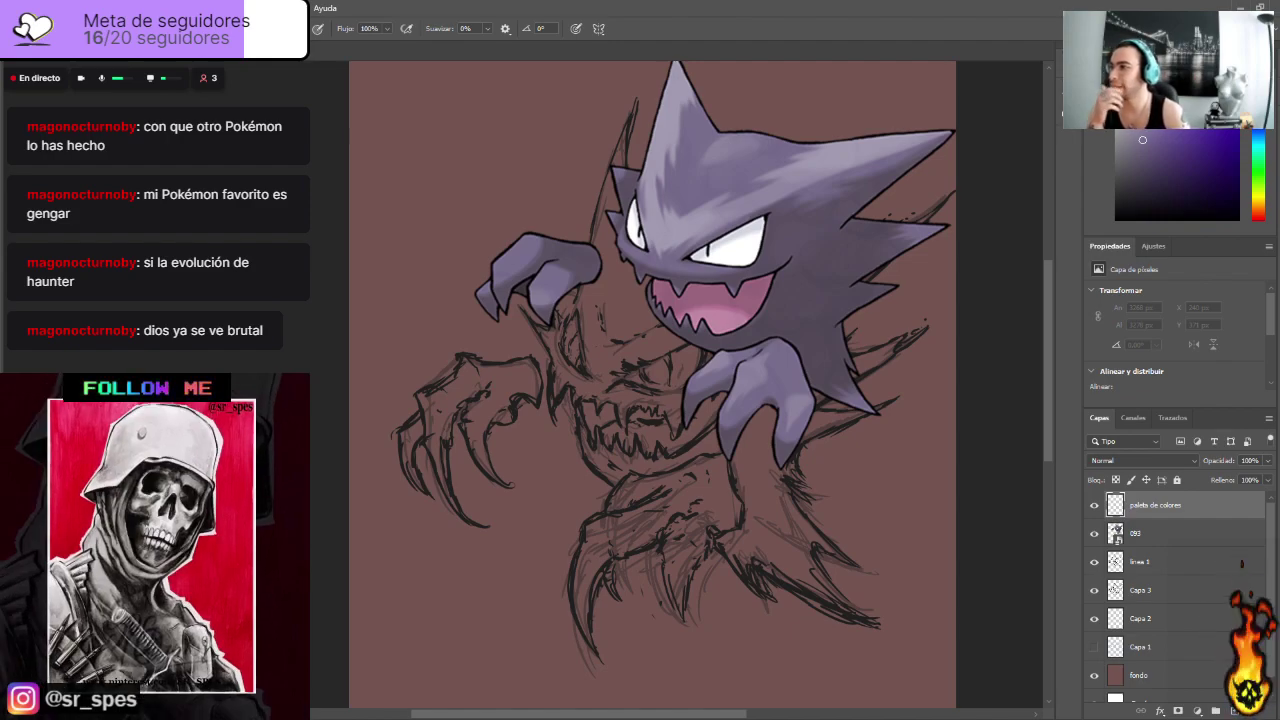
mouse_move(398, 128)
mouse_down()
mouse_move(377, 162)
mouse_move(389, 159)
mouse_move(405, 128)
mouse_move(368, 158)
mouse_move(403, 125)
mouse_move(366, 144)
mouse_move(365, 162)
mouse_move(400, 155)
mouse_move(402, 122)
mouse_up()
click(12, 182)
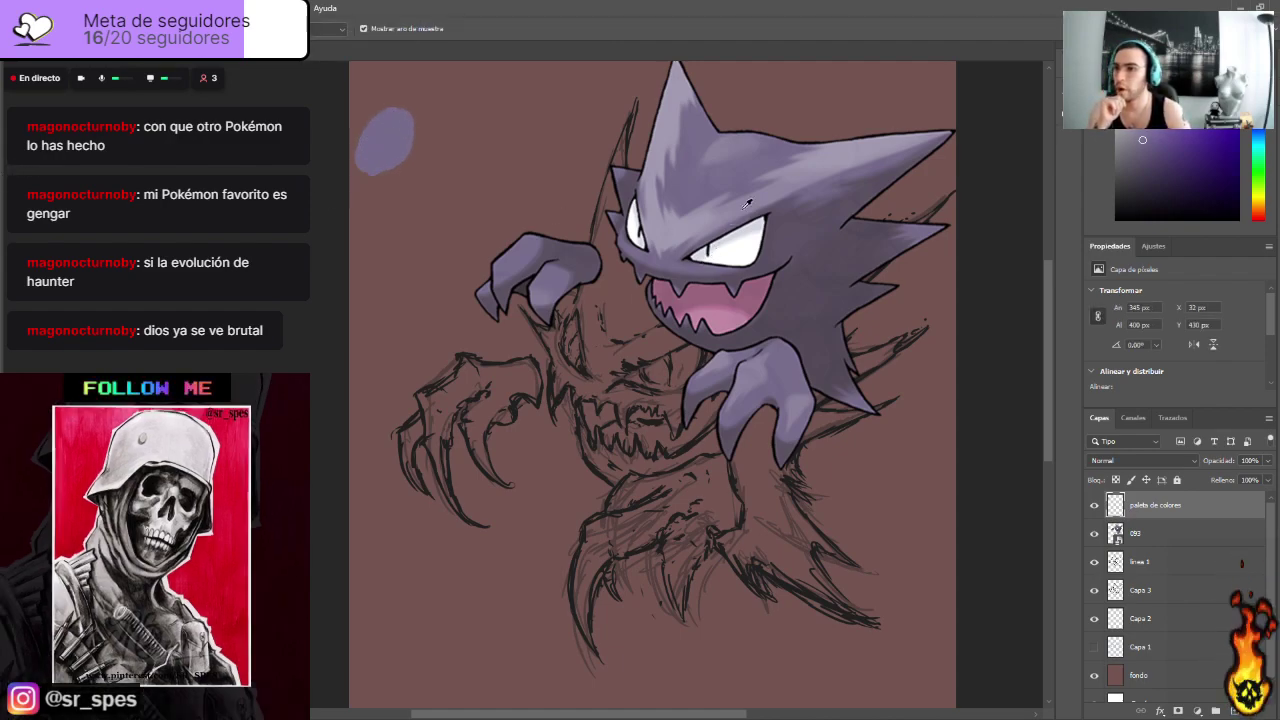
Step: Sample the light lavender from the reference's face and paint a second oval swatch just below the medium purple one
click(695, 223)
key(b)
mouse_move(368, 219)
mouse_down()
mouse_move(396, 199)
mouse_move(403, 171)
mouse_move(375, 186)
mouse_move(365, 212)
mouse_move(408, 185)
mouse_move(386, 179)
mouse_move(365, 201)
mouse_up()
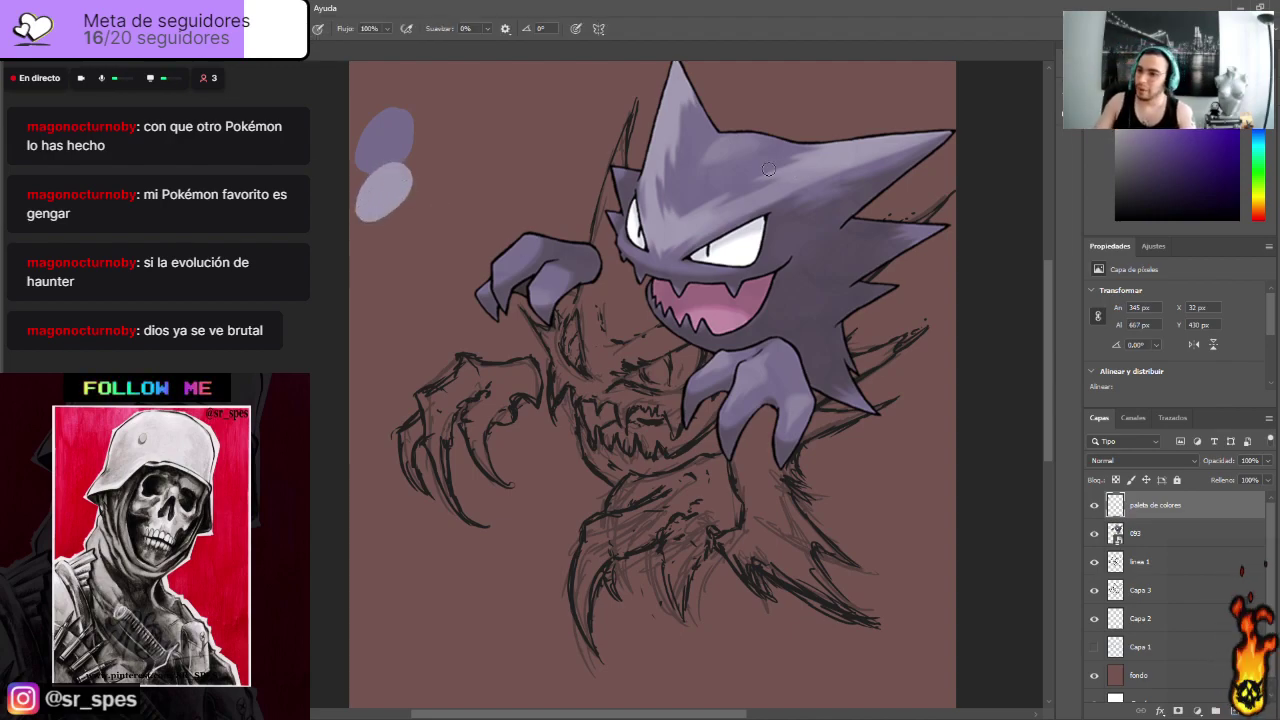
Step: Sample the dark greyish purple from the reference's raised hand and paint a third oval swatch above the medium purple one
key(i)
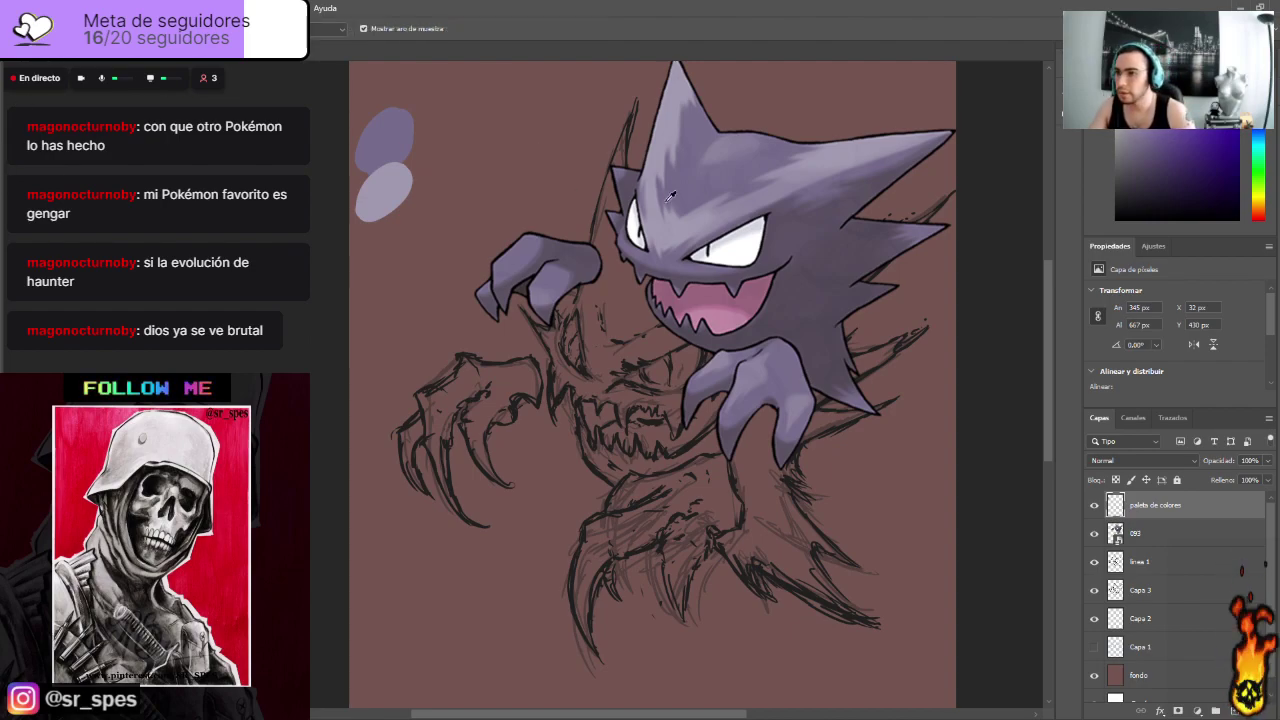
click(584, 258)
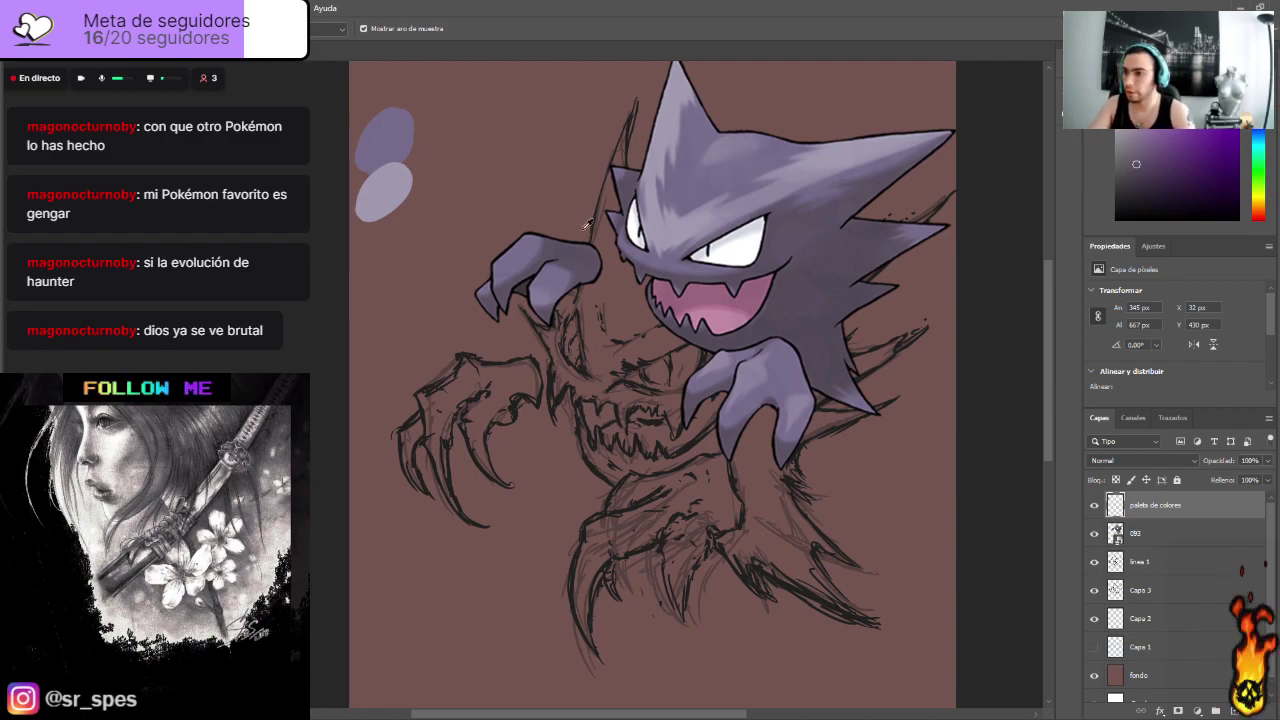
key(b)
mouse_move(369, 91)
mouse_down()
mouse_move(371, 118)
mouse_move(391, 80)
mouse_up()
drag(367, 129, 391, 130)
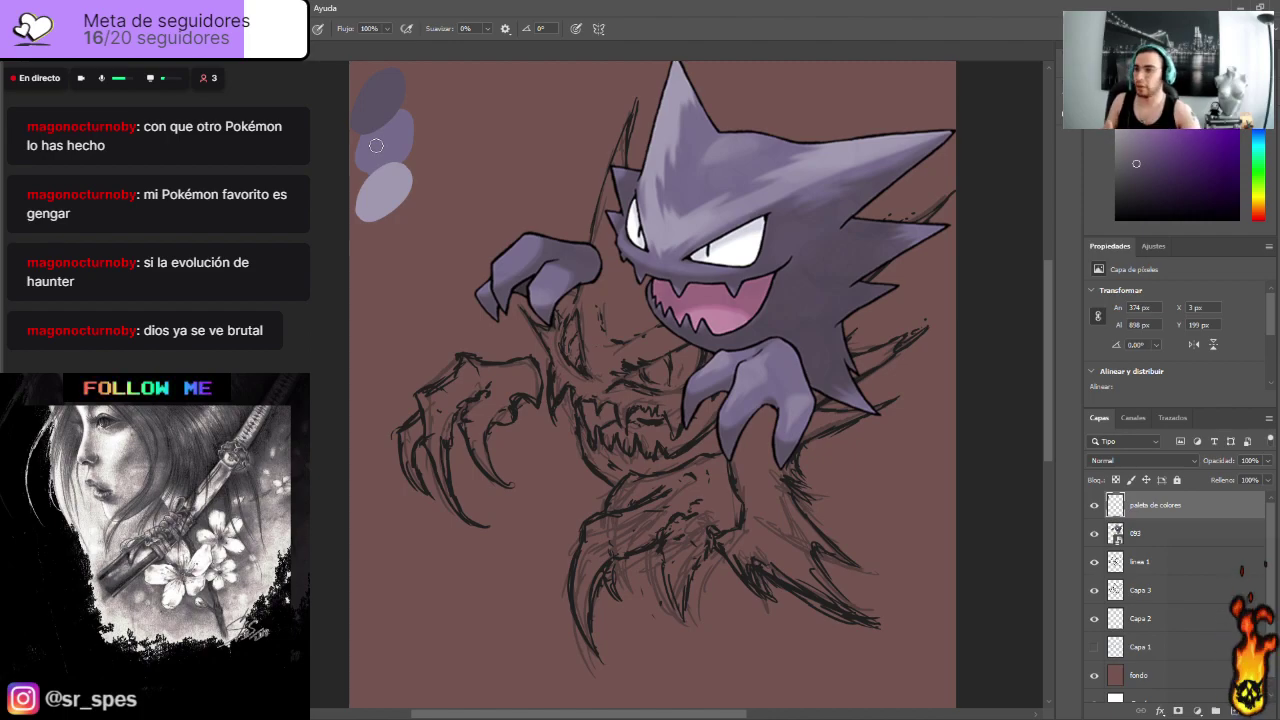
Step: Sample the pale bluish grey from the reference's eye and paint an oval swatch just below the light lavender one
key(i)
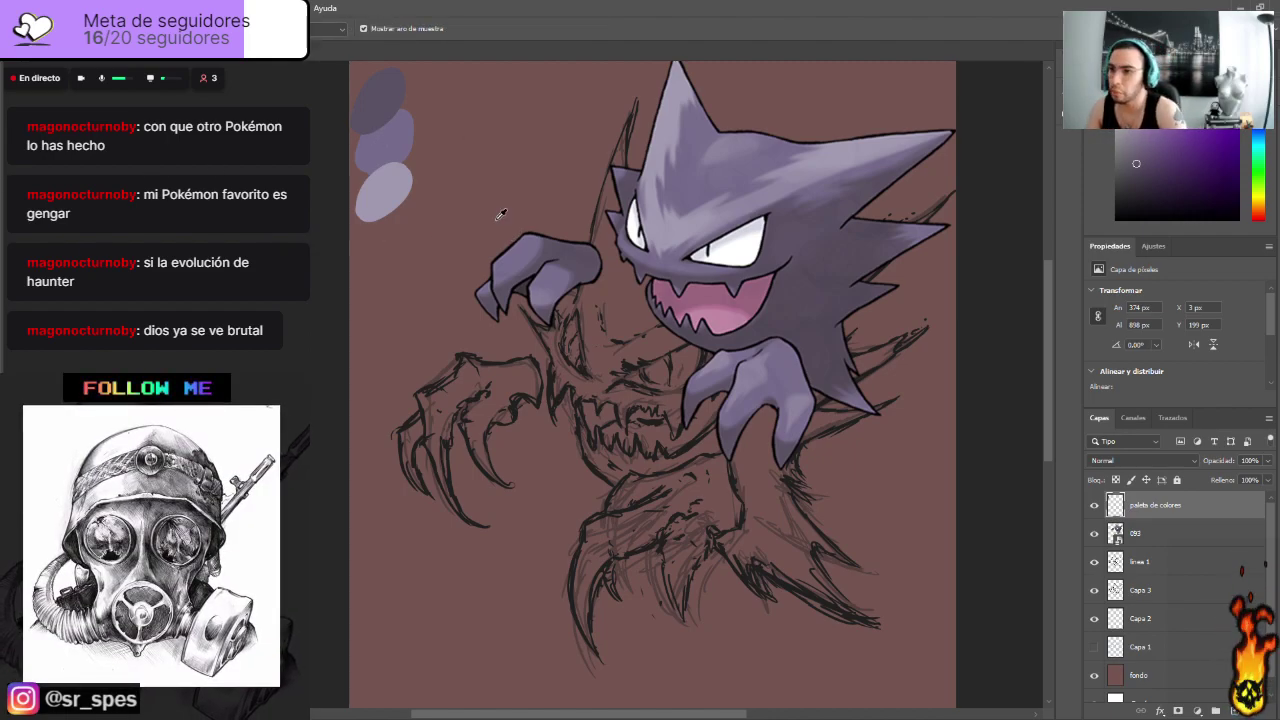
click(745, 230)
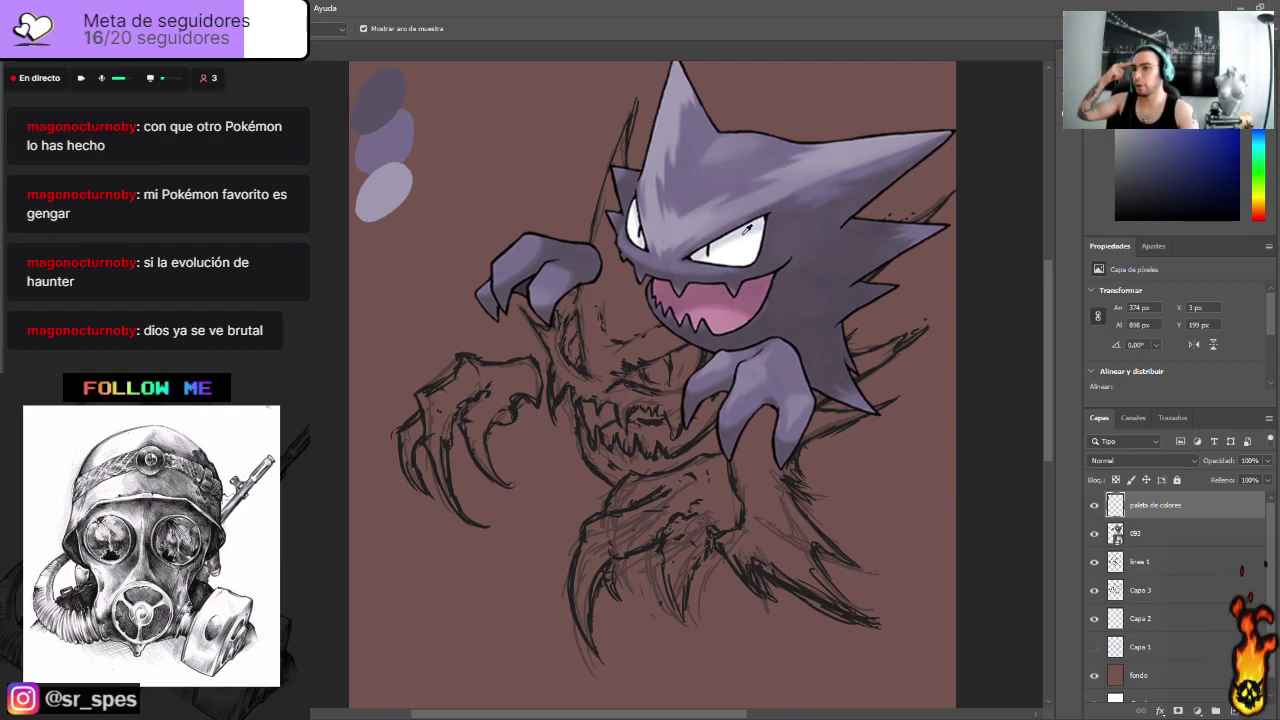
key(b)
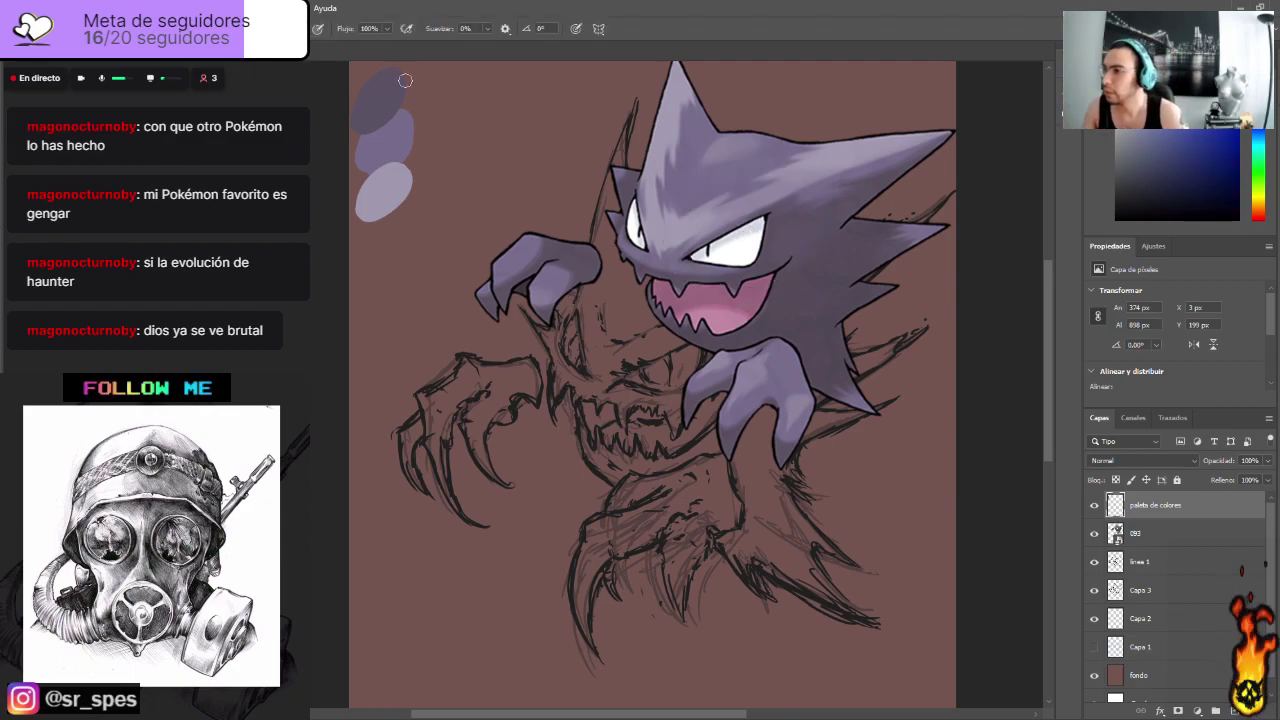
mouse_move(392, 246)
mouse_down()
mouse_move(410, 206)
mouse_move(392, 232)
mouse_move(408, 229)
mouse_move(390, 222)
mouse_up()
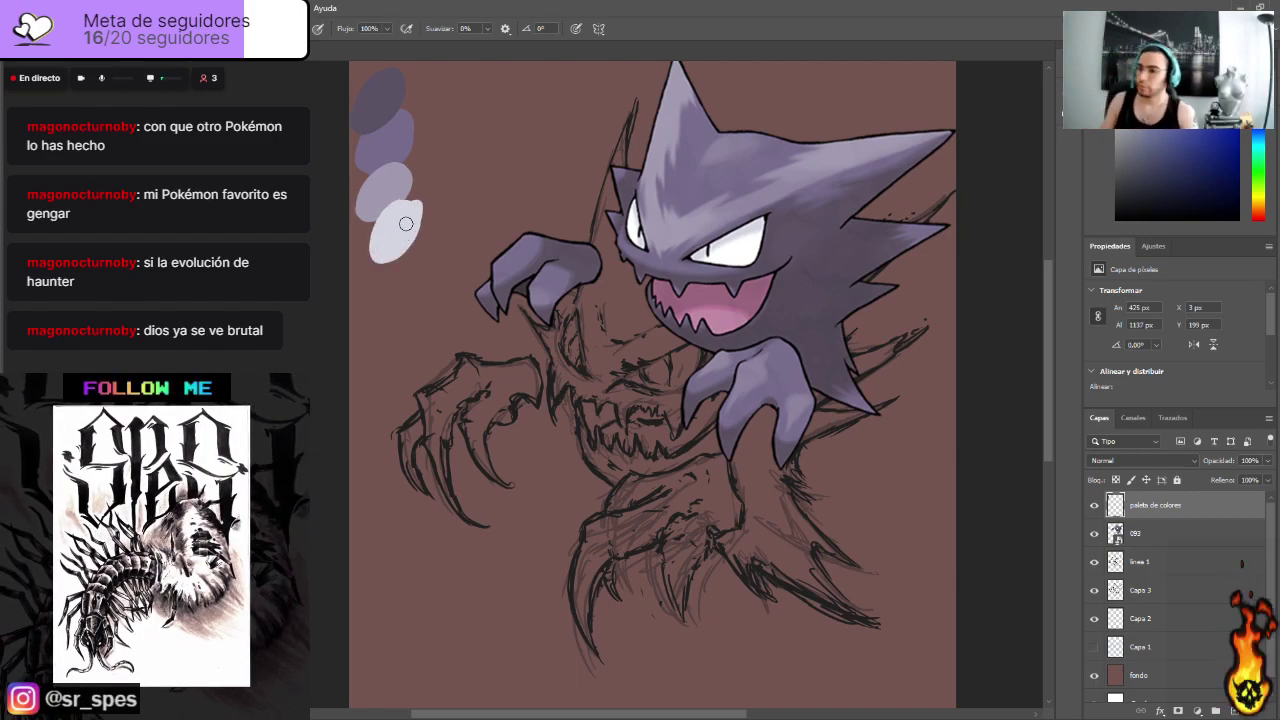
Step: Sample the dark pink from inside the reference's mouth and paint an oval swatch to the right of the purple ones
key(i)
click(706, 289)
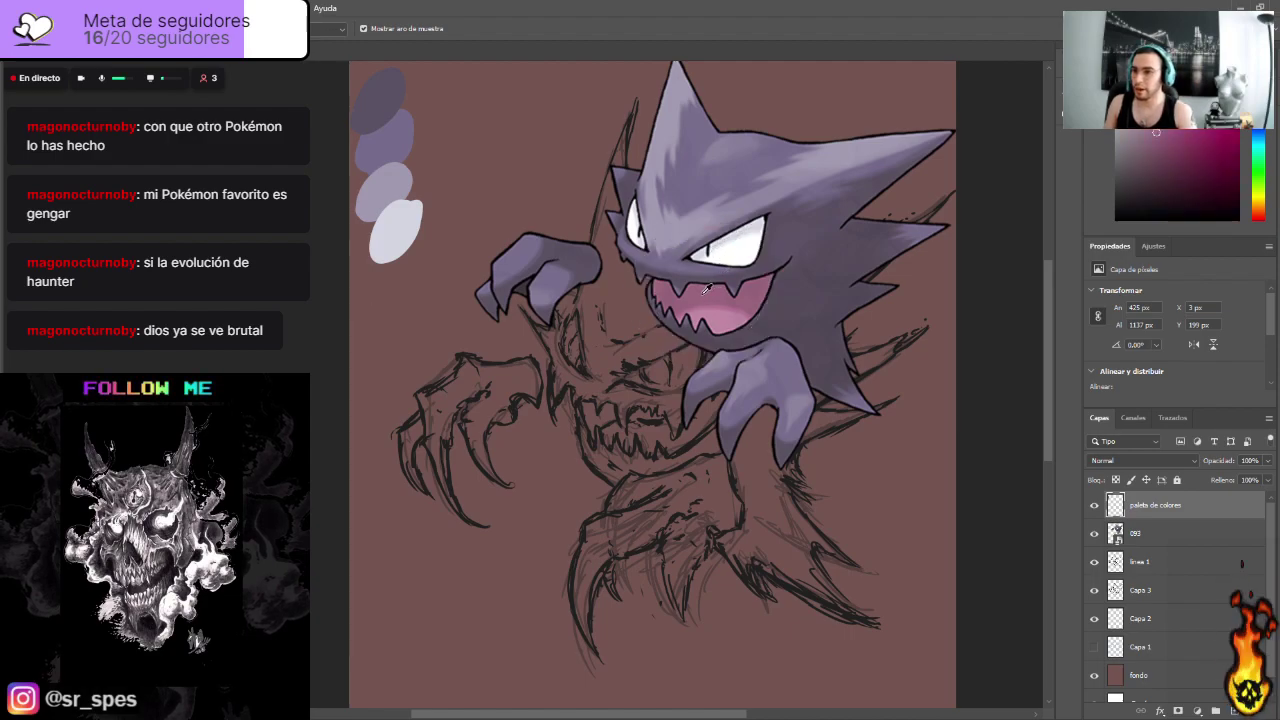
key(b)
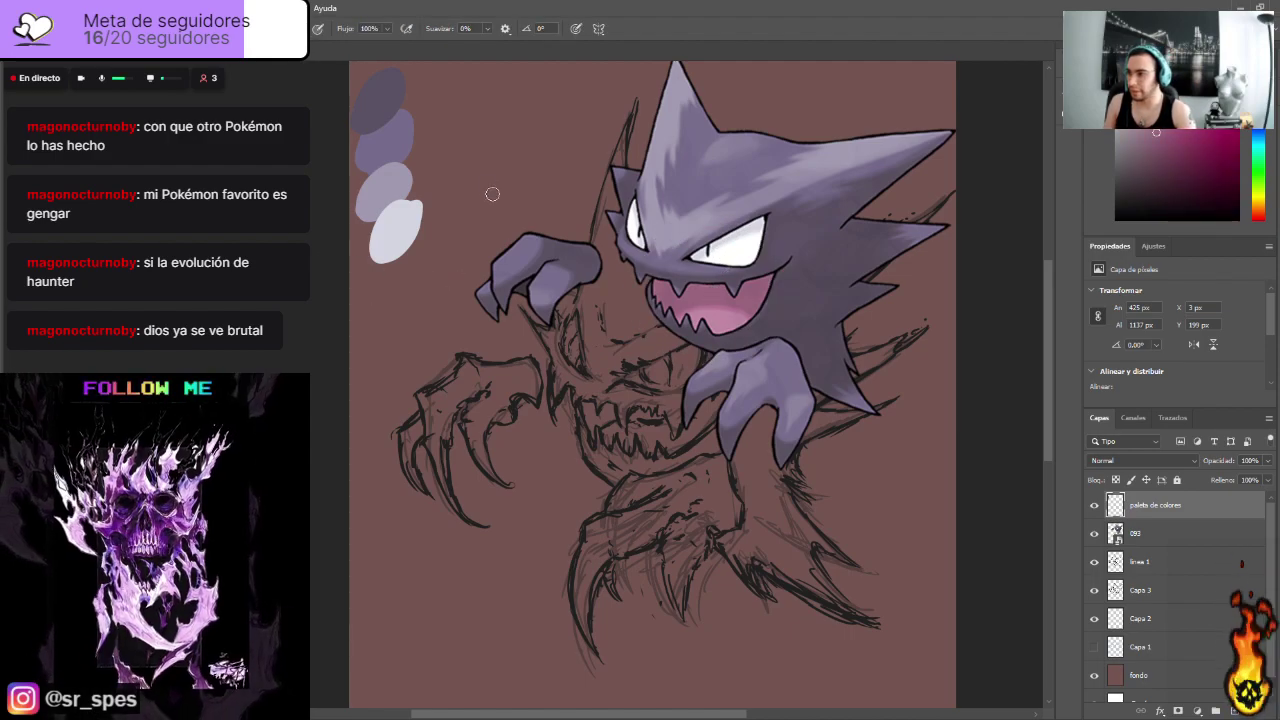
mouse_move(443, 129)
mouse_down()
mouse_move(460, 98)
mouse_move(432, 144)
mouse_move(463, 114)
mouse_up()
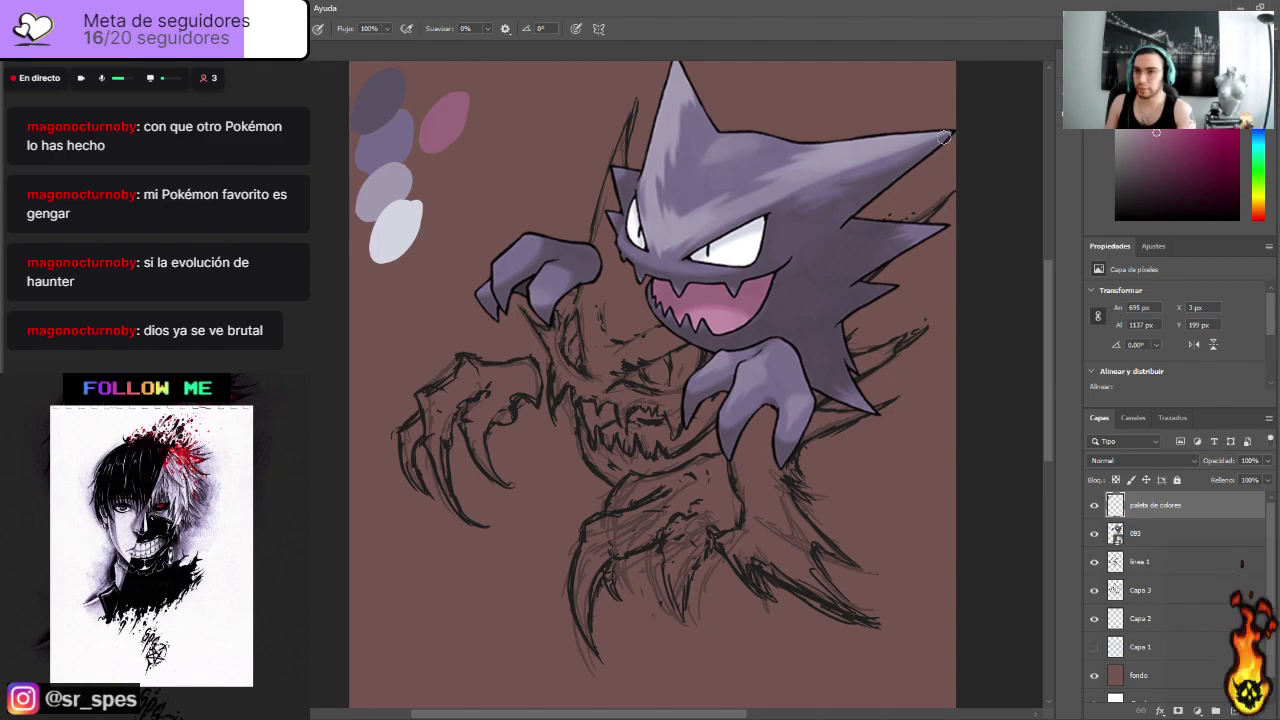
Step: Sample the white from the reference's eye and paint an oval swatch just below the pale bluish grey one
key(i)
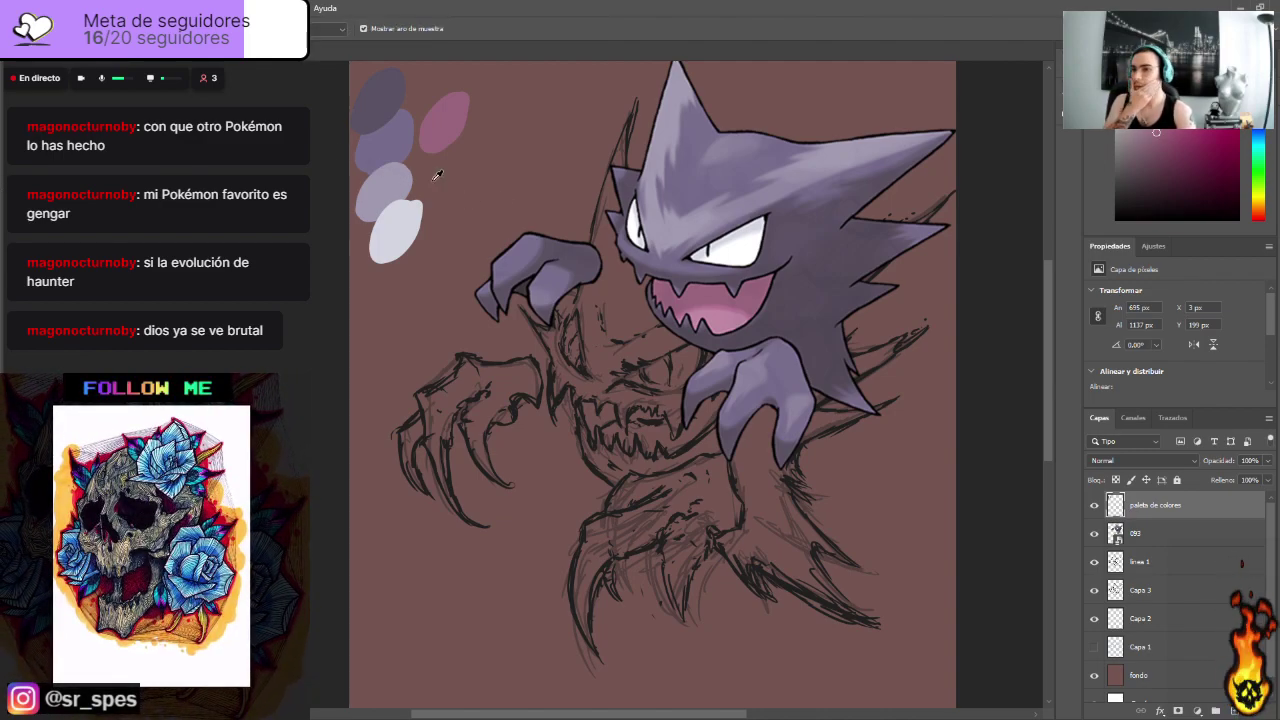
click(745, 246)
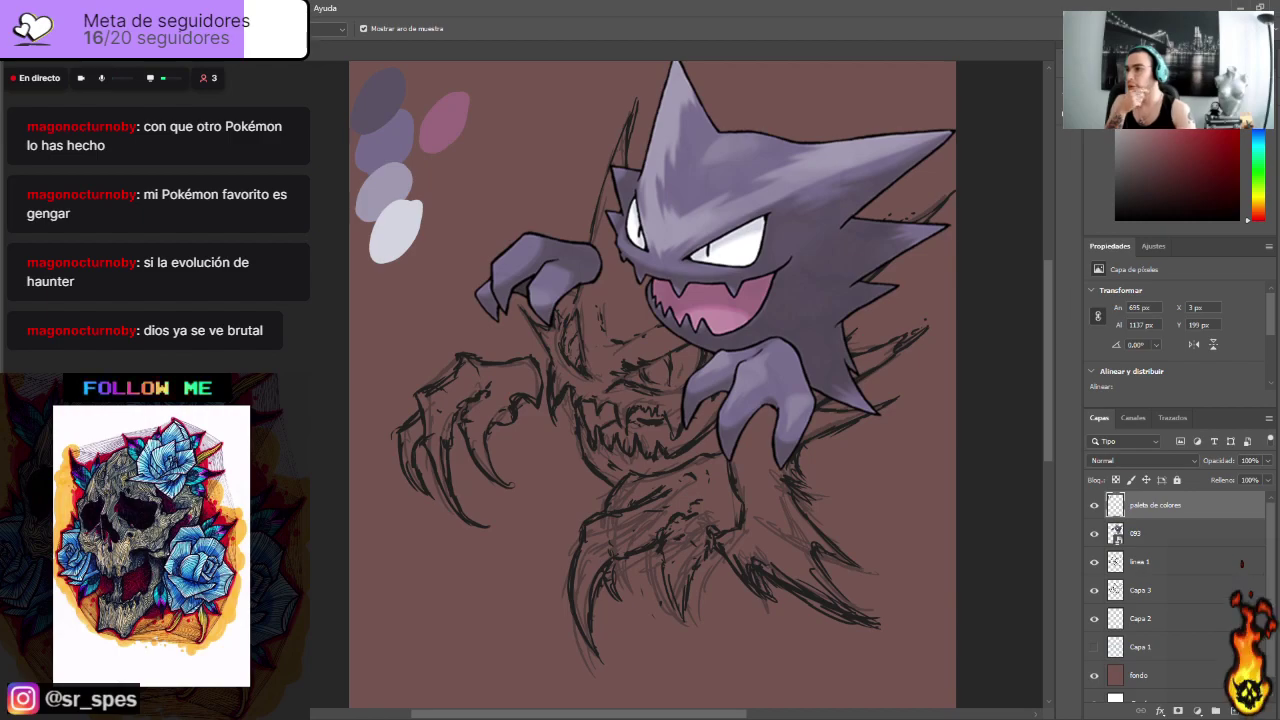
key(b)
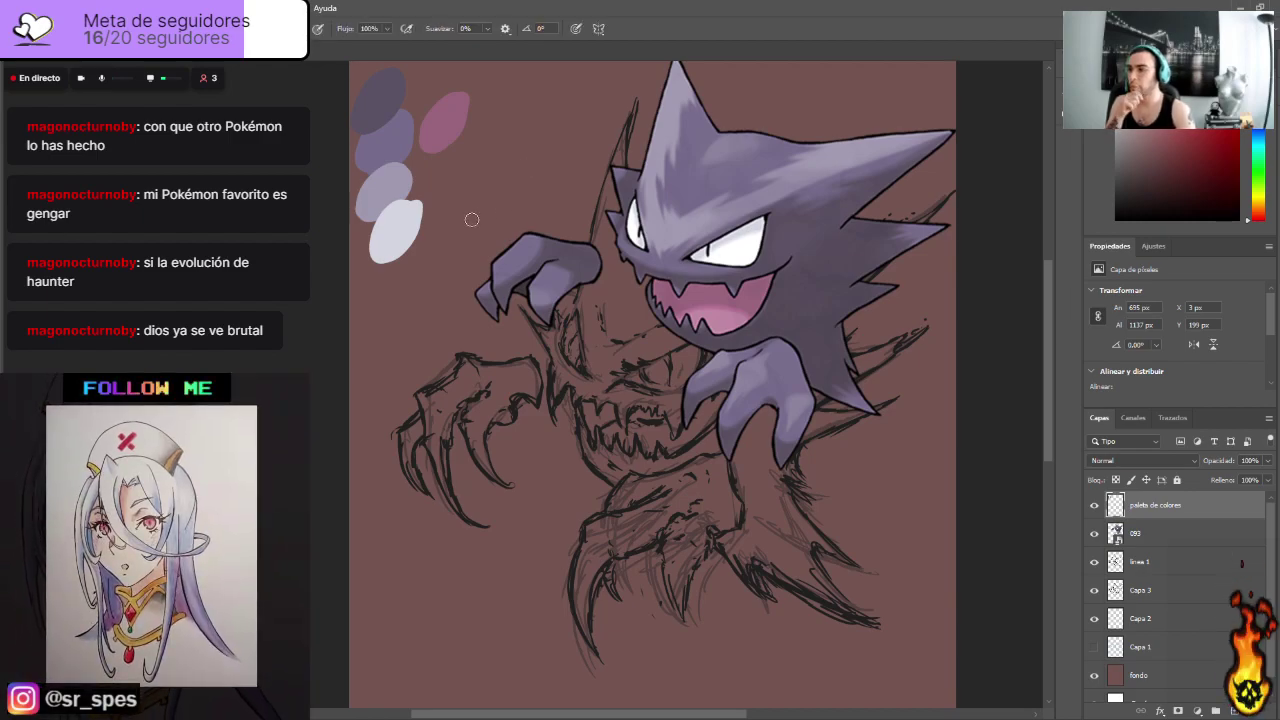
mouse_move(405, 258)
mouse_down()
mouse_move(383, 285)
mouse_move(415, 247)
mouse_move(396, 250)
mouse_move(377, 281)
mouse_move(403, 269)
mouse_move(400, 248)
mouse_move(385, 291)
mouse_move(409, 282)
mouse_move(407, 246)
mouse_move(385, 300)
mouse_move(409, 265)
mouse_move(375, 298)
mouse_move(414, 286)
mouse_up()
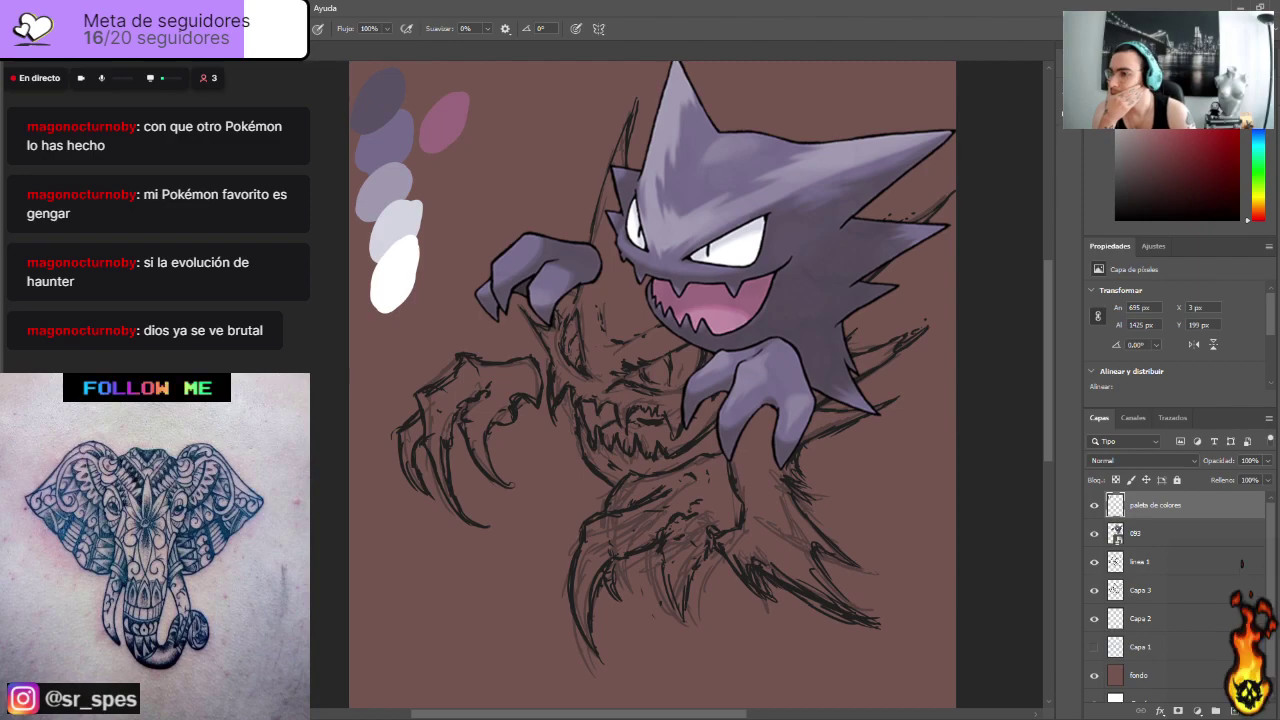
Step: Sample the bluish purple from the reference's lower hand and paint an oval swatch beside the light lavender one, undoing the stray stroke above it
key(i)
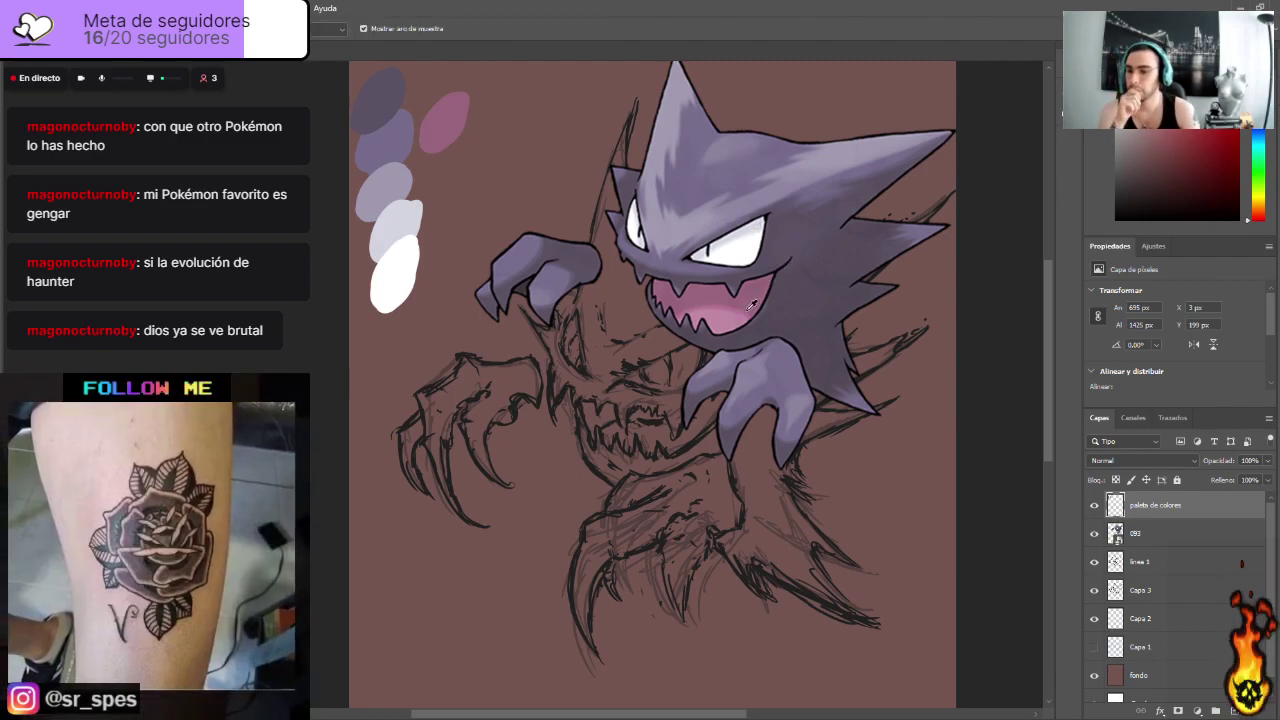
click(753, 379)
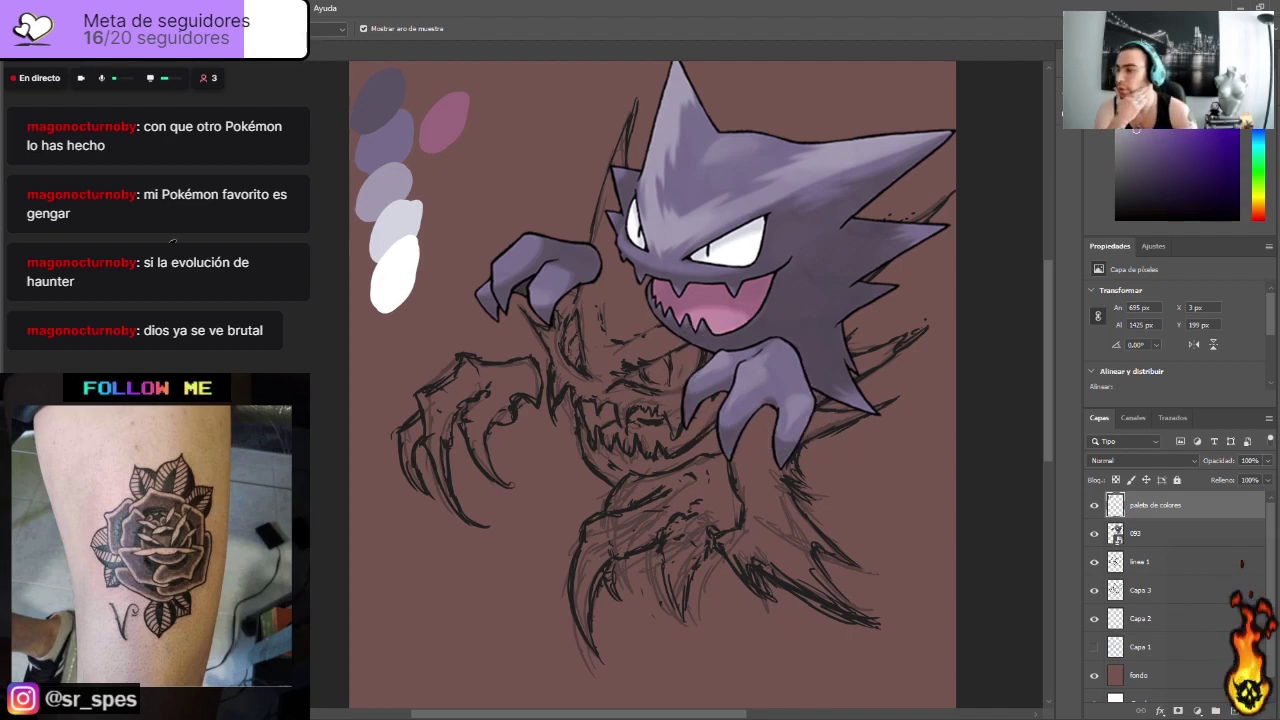
key(b)
mouse_move(414, 197)
mouse_down()
mouse_move(434, 172)
mouse_move(403, 197)
mouse_up()
drag(401, 128, 420, 90)
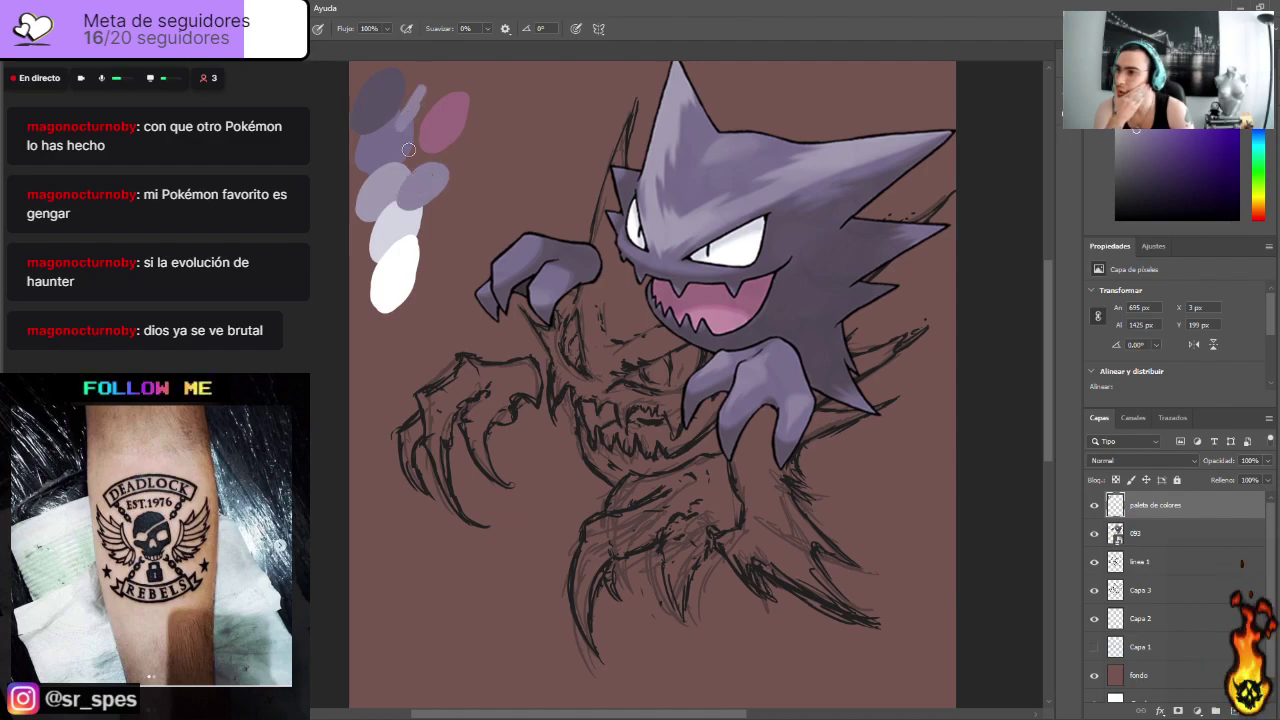
key(ctrl+z)
mouse_move(412, 196)
mouse_down()
mouse_move(440, 178)
mouse_move(424, 205)
mouse_up()
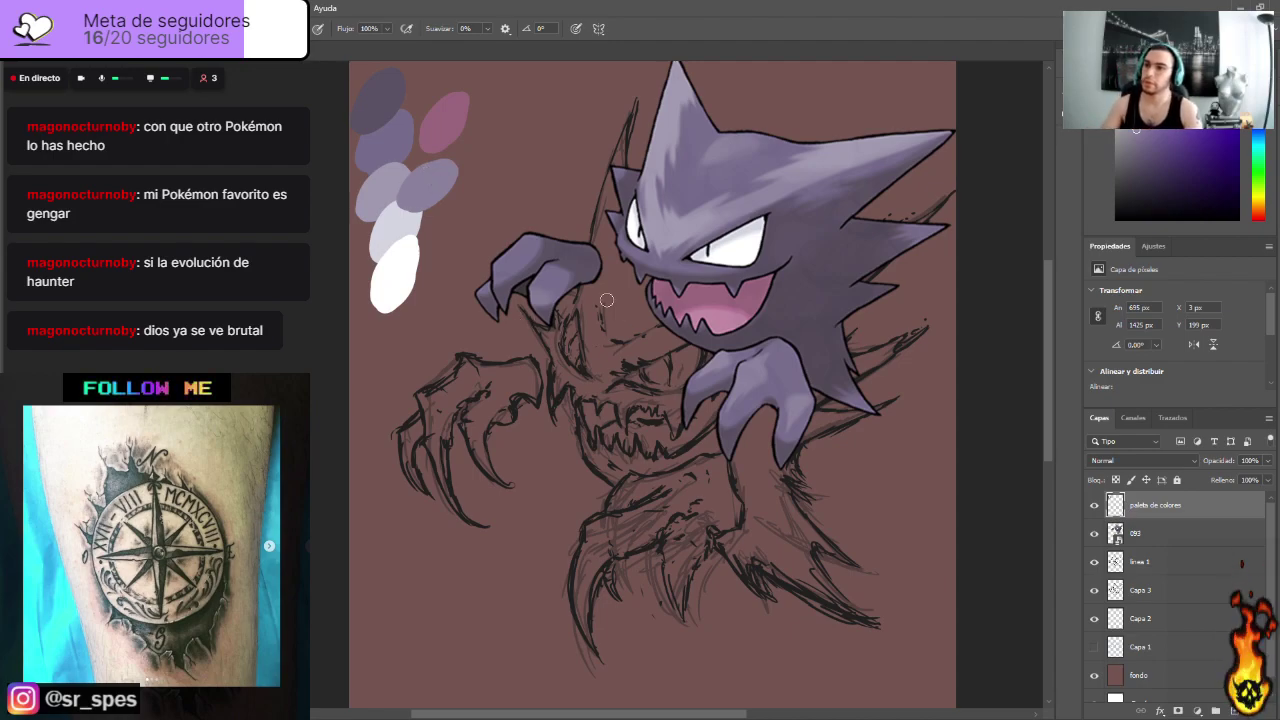
Step: Sample the light pink from the reference's tongue and paint an oval swatch to the right of the dark pink one
key(i)
click(719, 321)
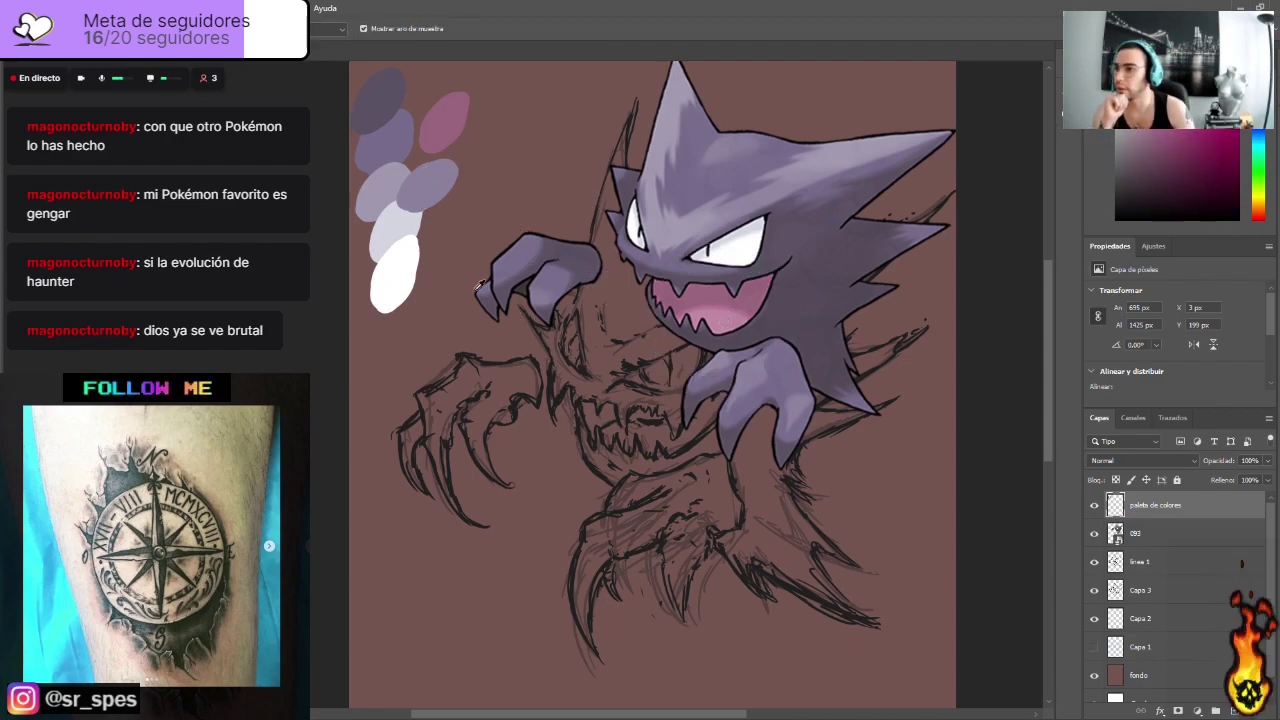
key(b)
mouse_move(486, 126)
mouse_down()
mouse_move(478, 118)
mouse_move(462, 146)
mouse_move(495, 130)
mouse_up()
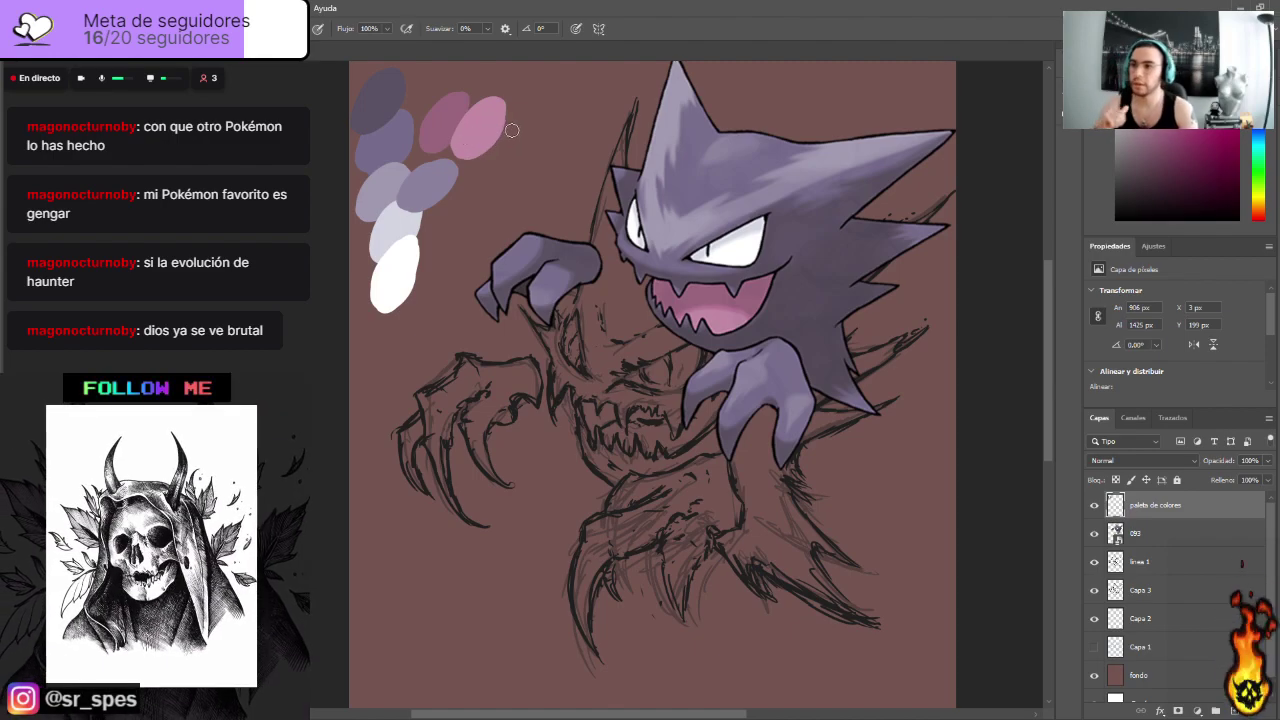
Step: Sample the black from the reference's head outline and paint a swatch at the canvas's top edge above the dark pink one
click(4, 183)
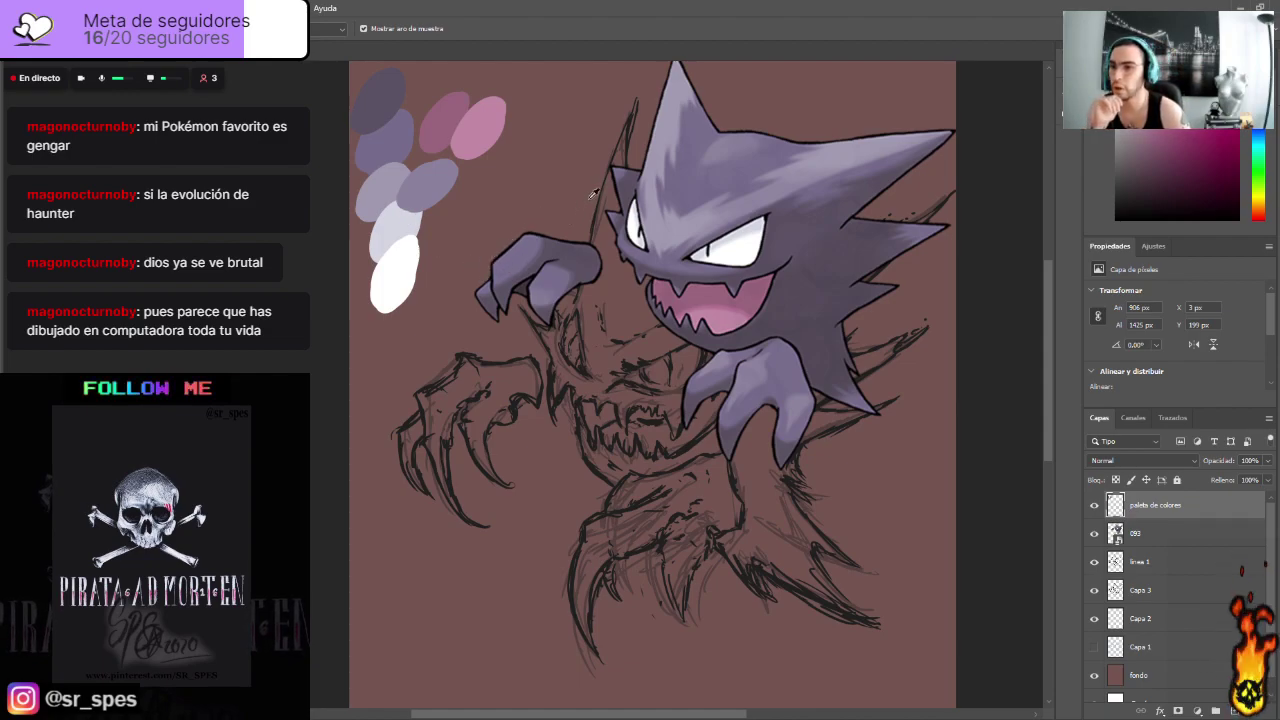
click(736, 130)
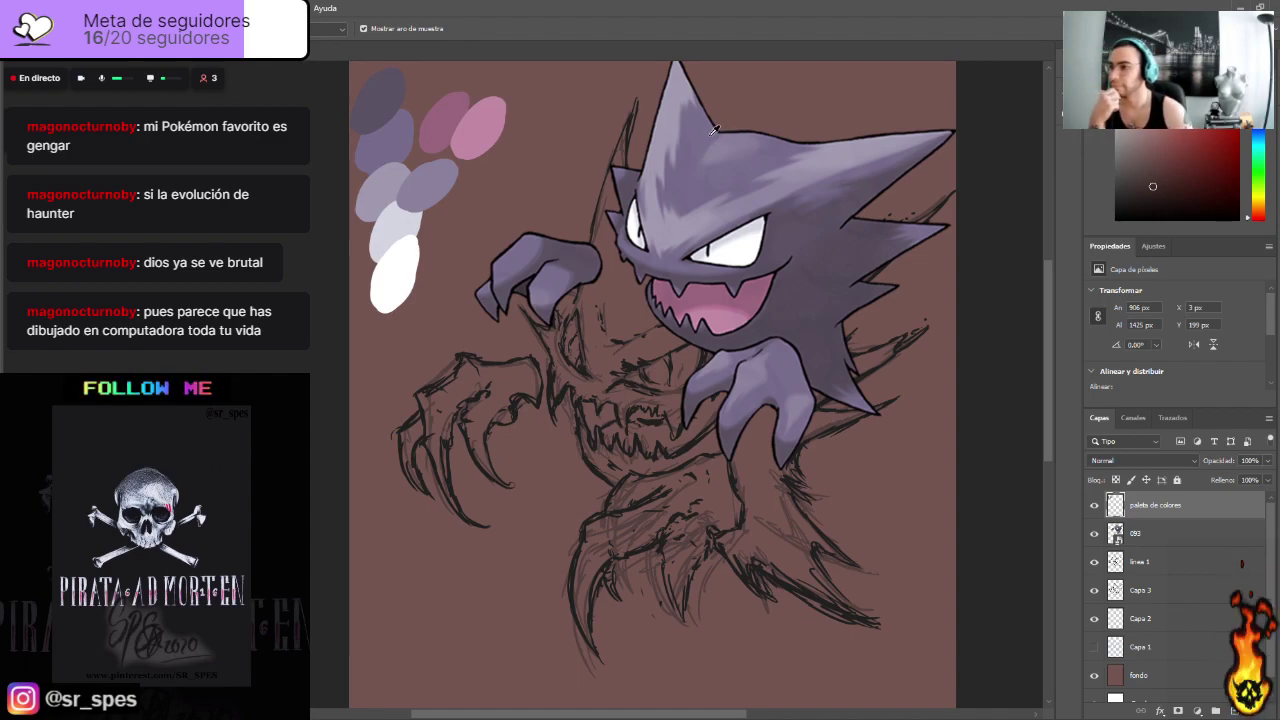
click(802, 141)
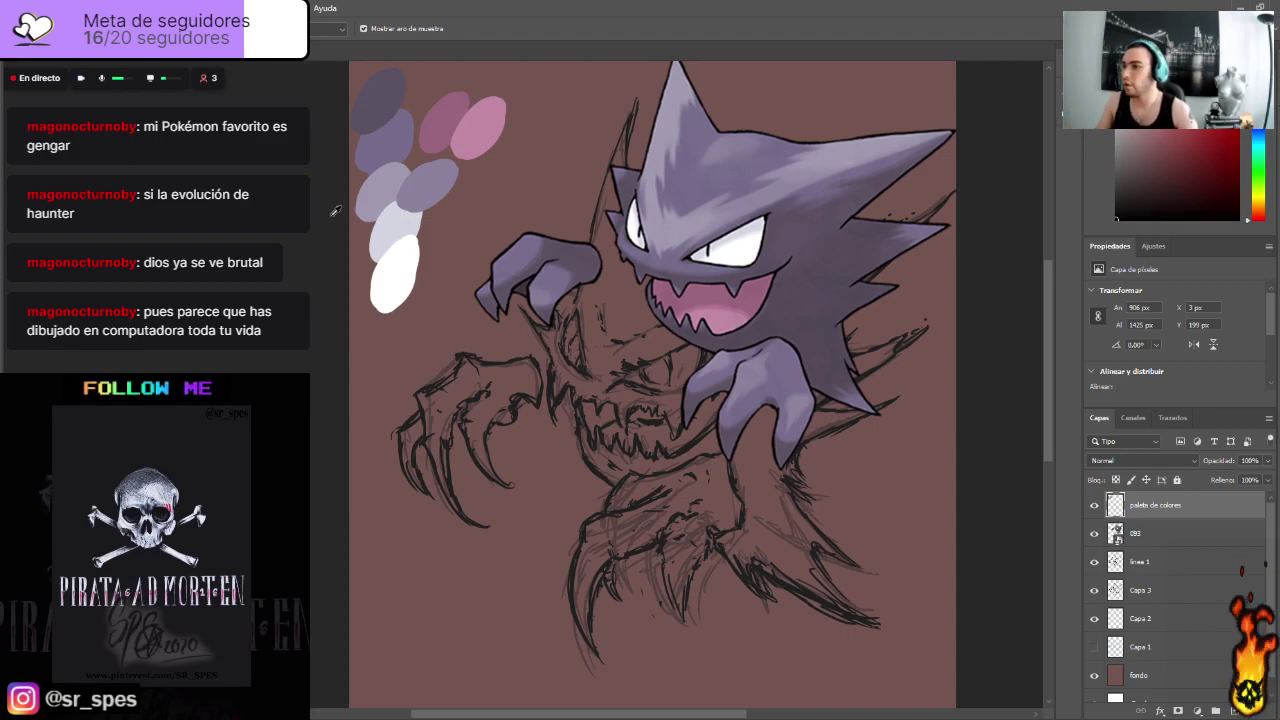
key(b)
drag(427, 87, 448, 66)
key(i)
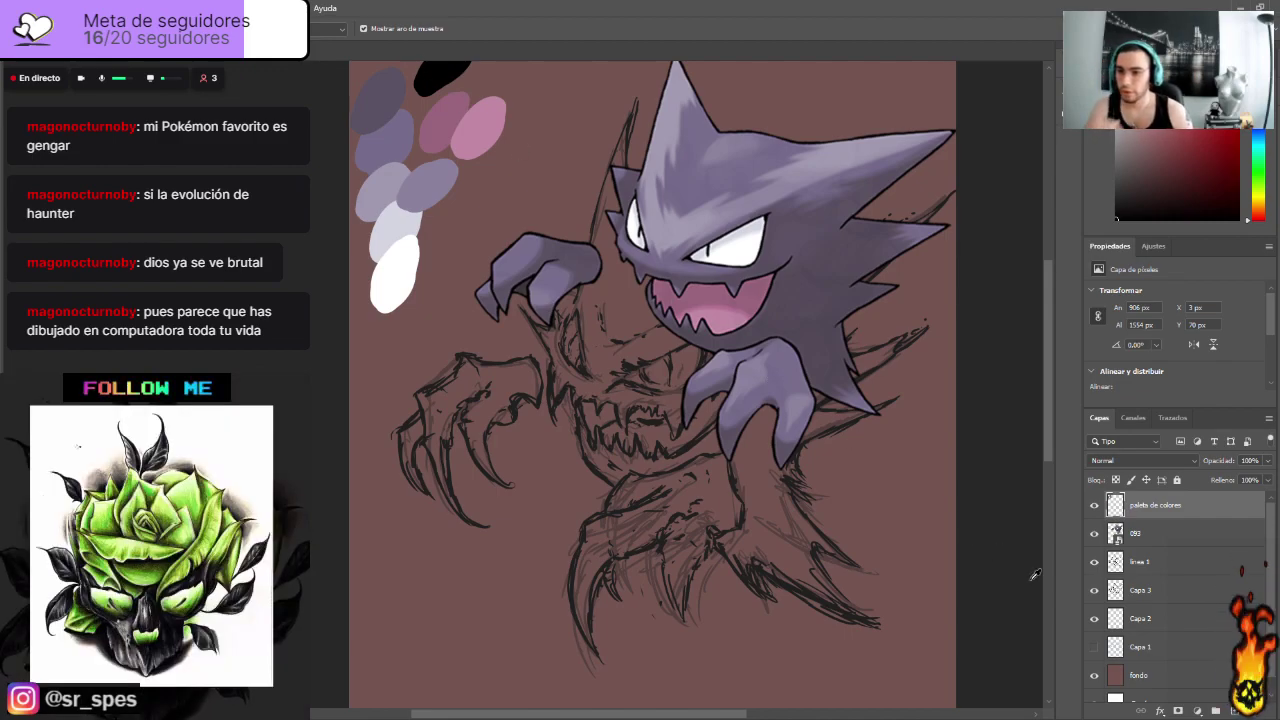
Step: Hide the Haunter reference layer and move the linea 1 layer to the top of the layer stack
click(1094, 534)
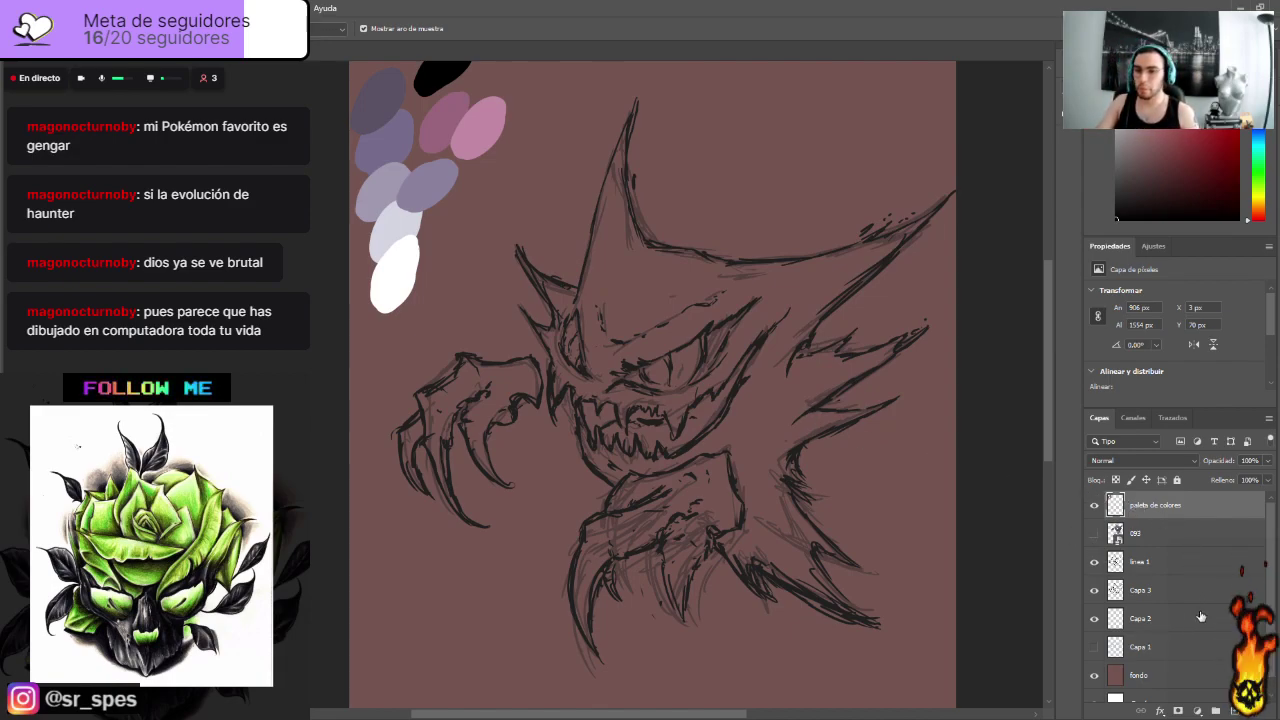
click(1162, 566)
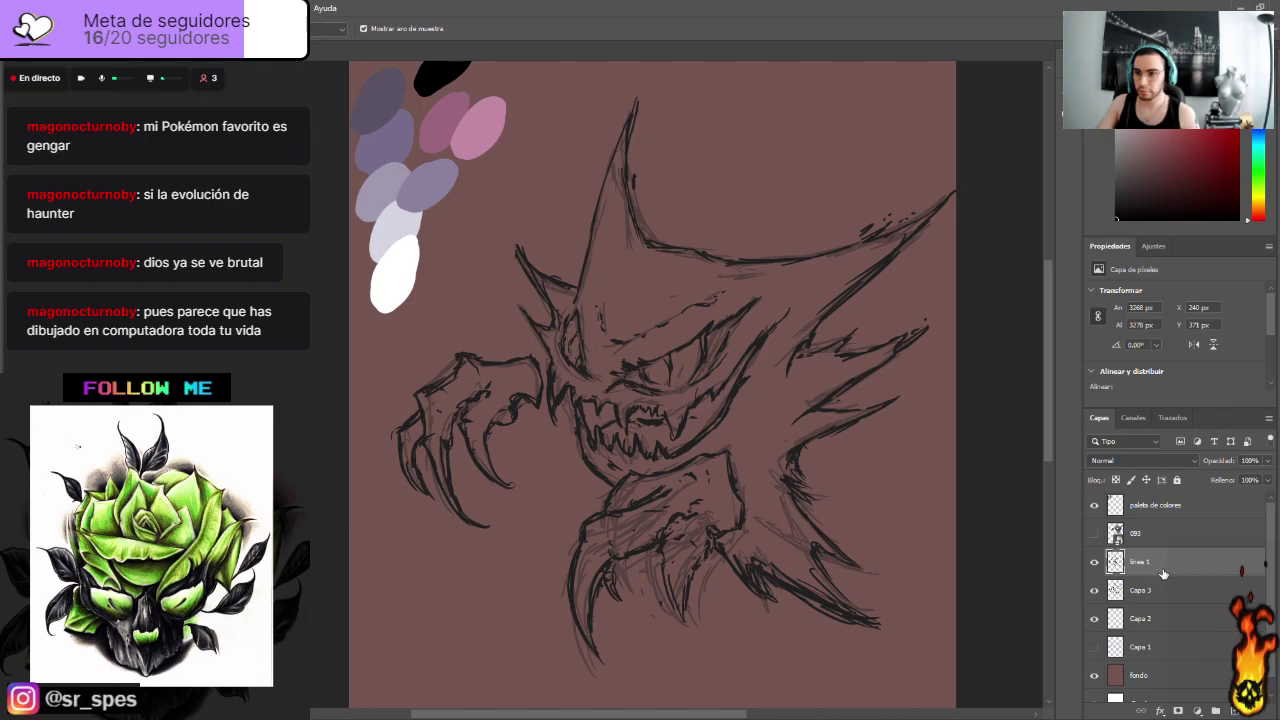
drag(1162, 570, 1172, 508)
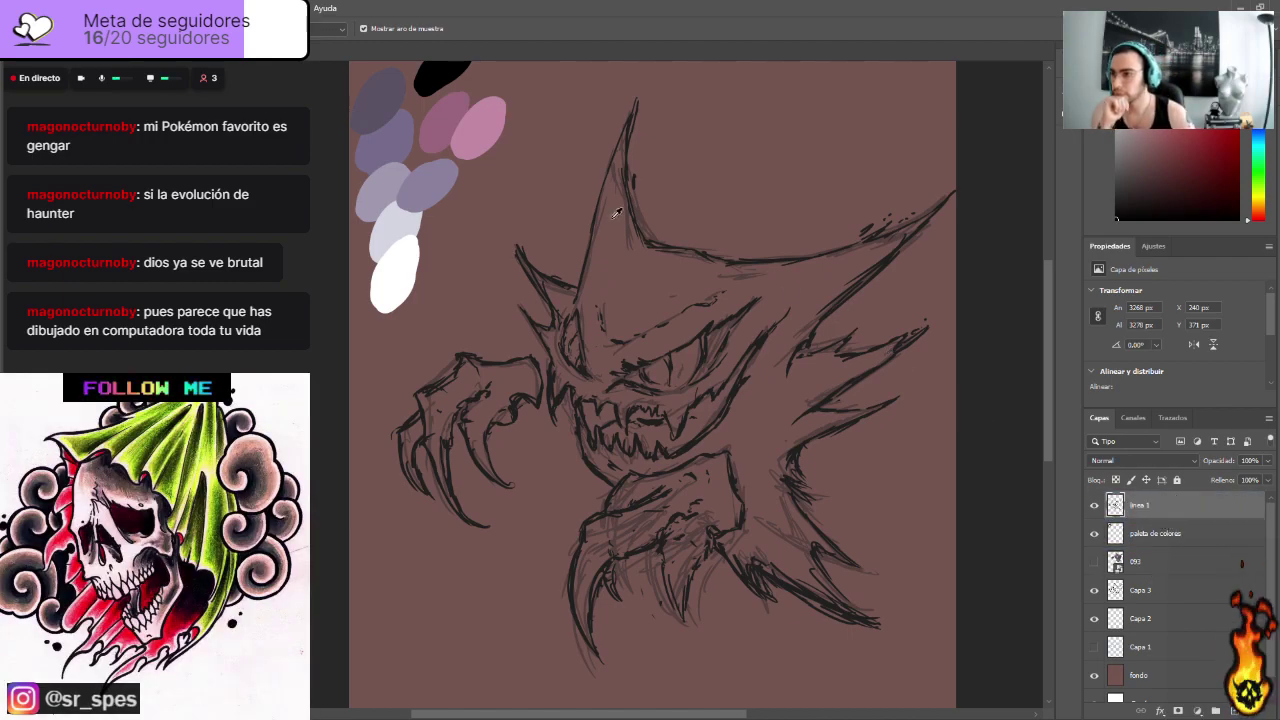
Step: Add a new layer named "base color" and place it directly beneath linea 1
click(1234, 708)
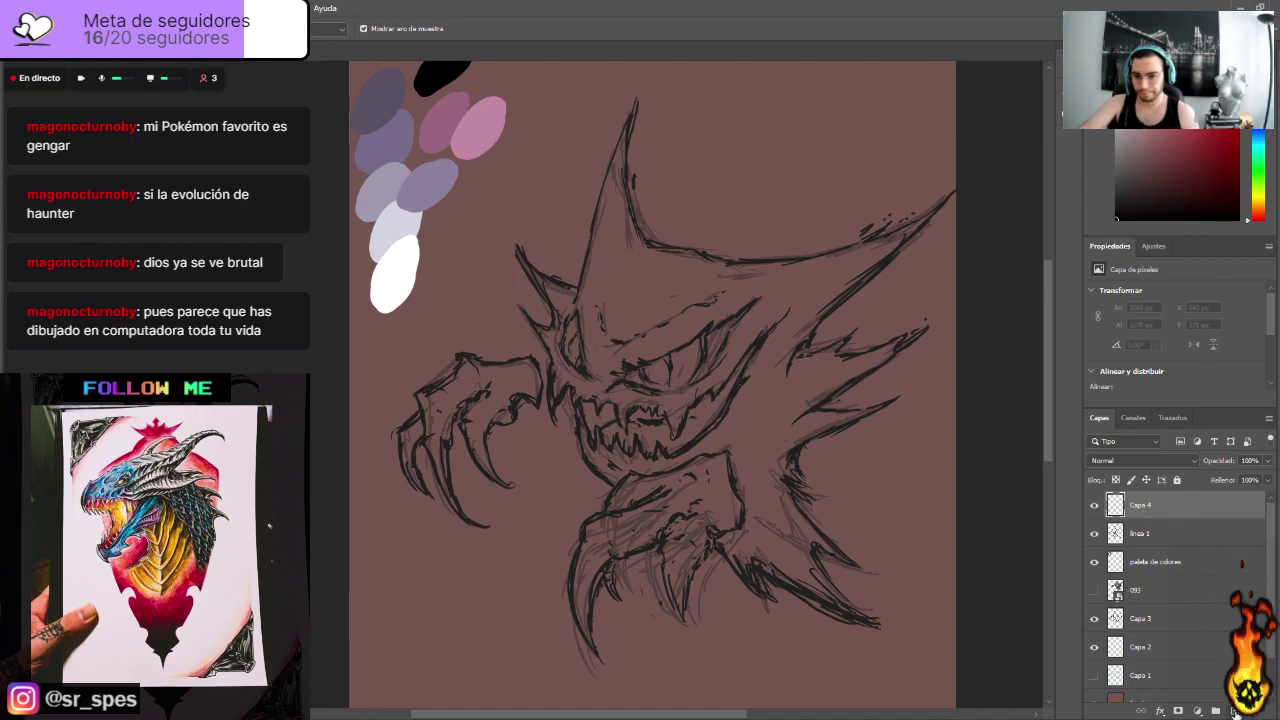
double_click(1140, 506)
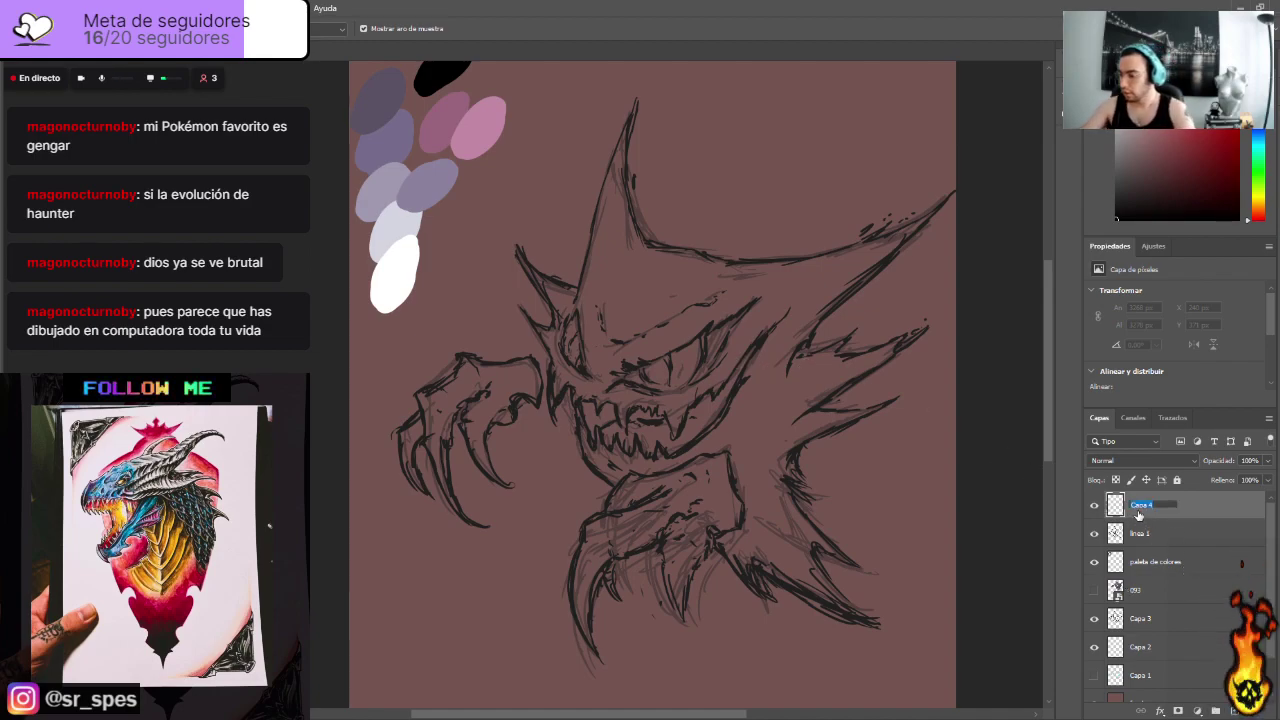
text(base color)
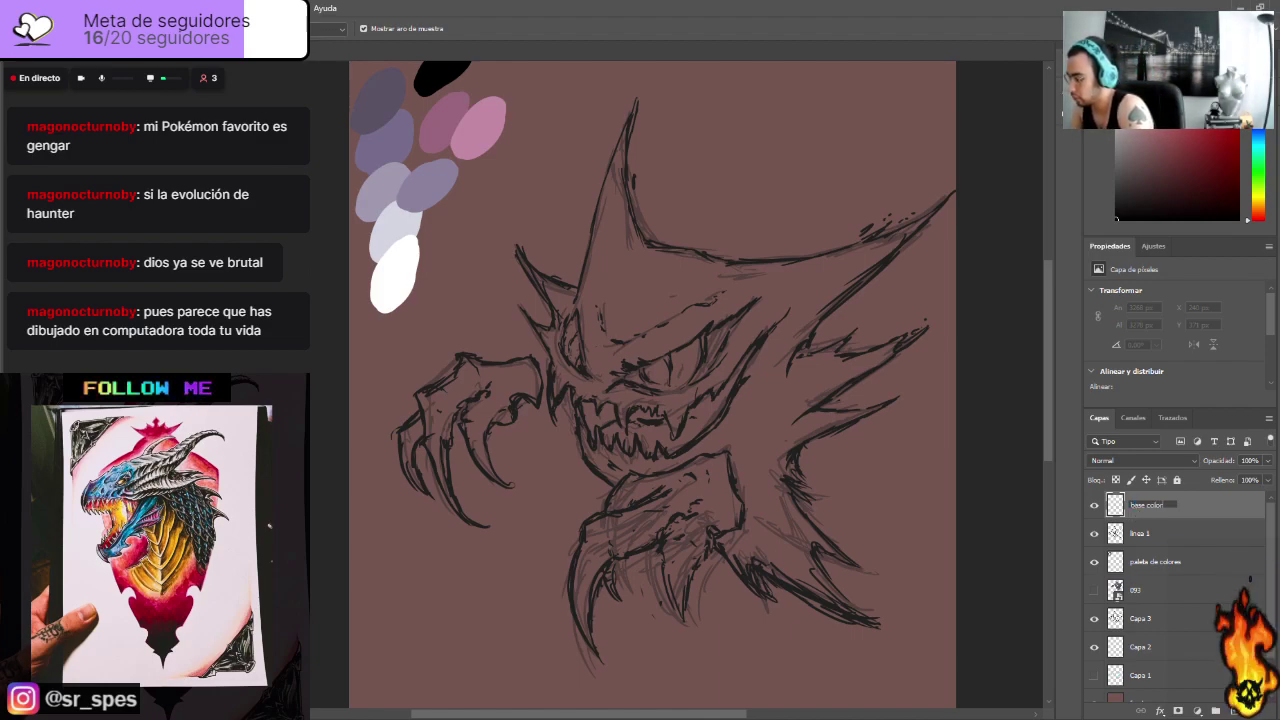
key(Return)
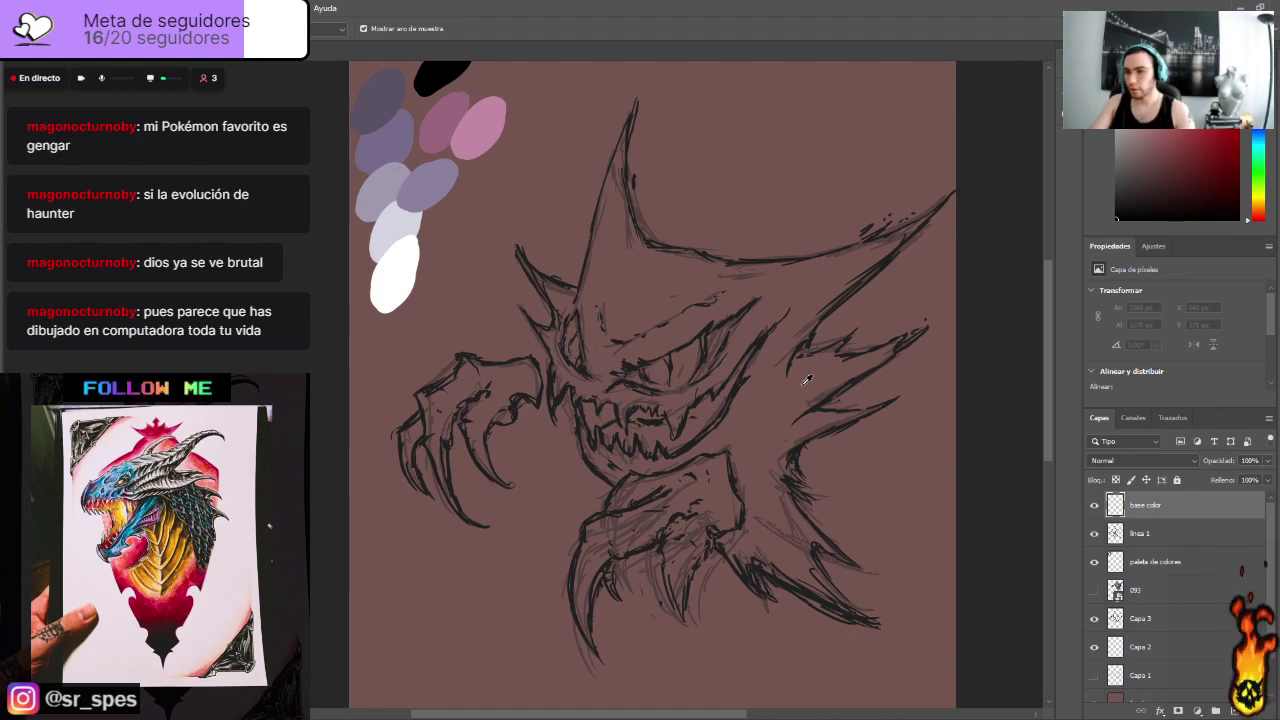
drag(1160, 516, 1157, 545)
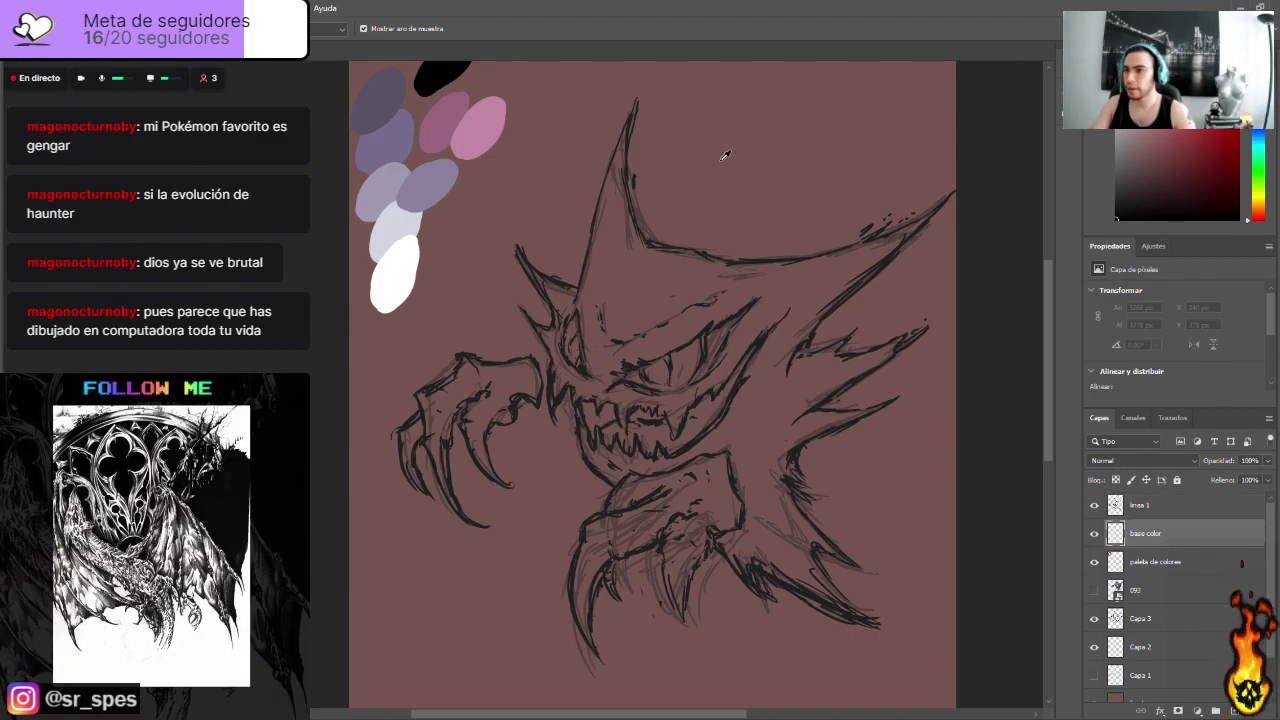
Step: Sample the darkest purple from the palette and block in Haunter's forehead, face and upper body on the base color layer
key(b)
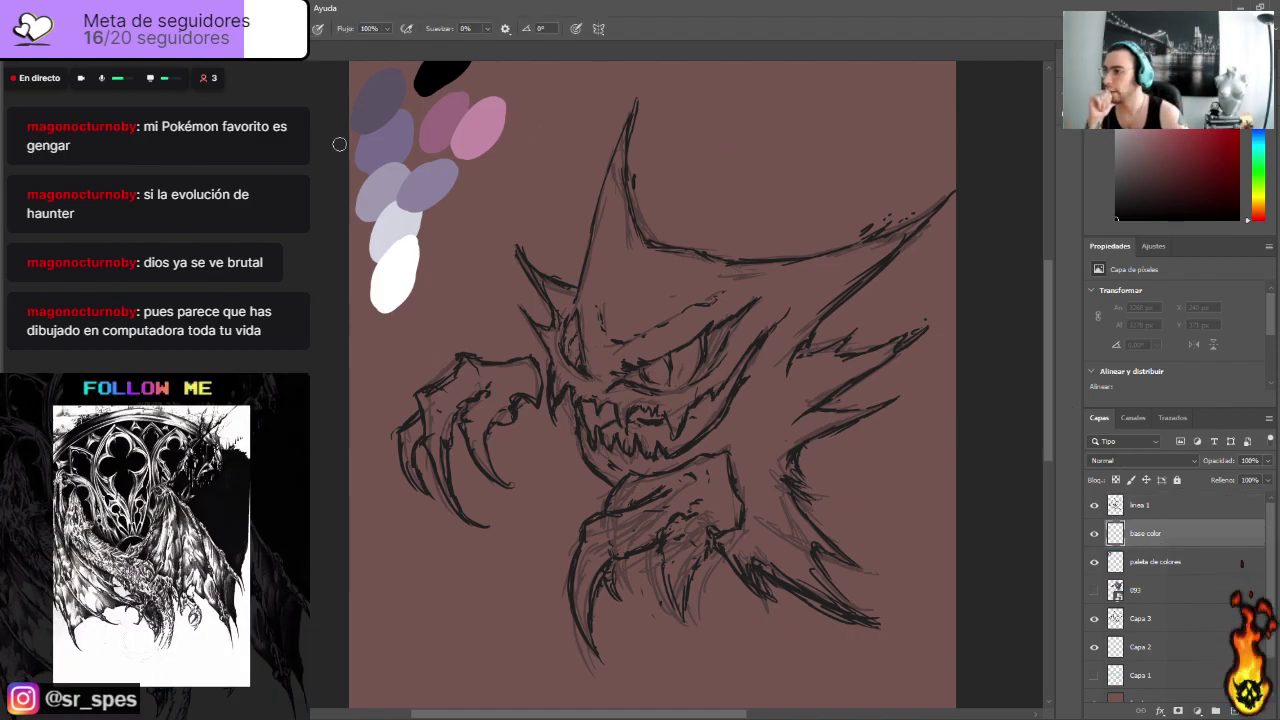
key(i)
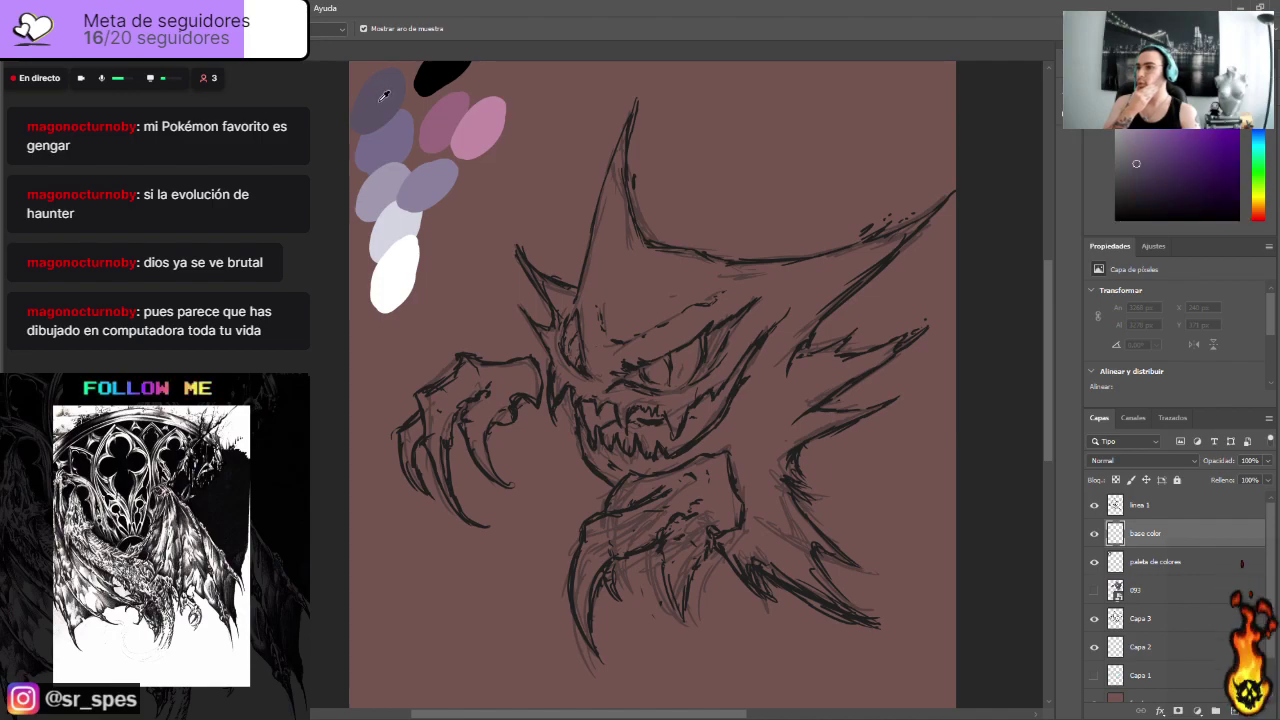
key(b)
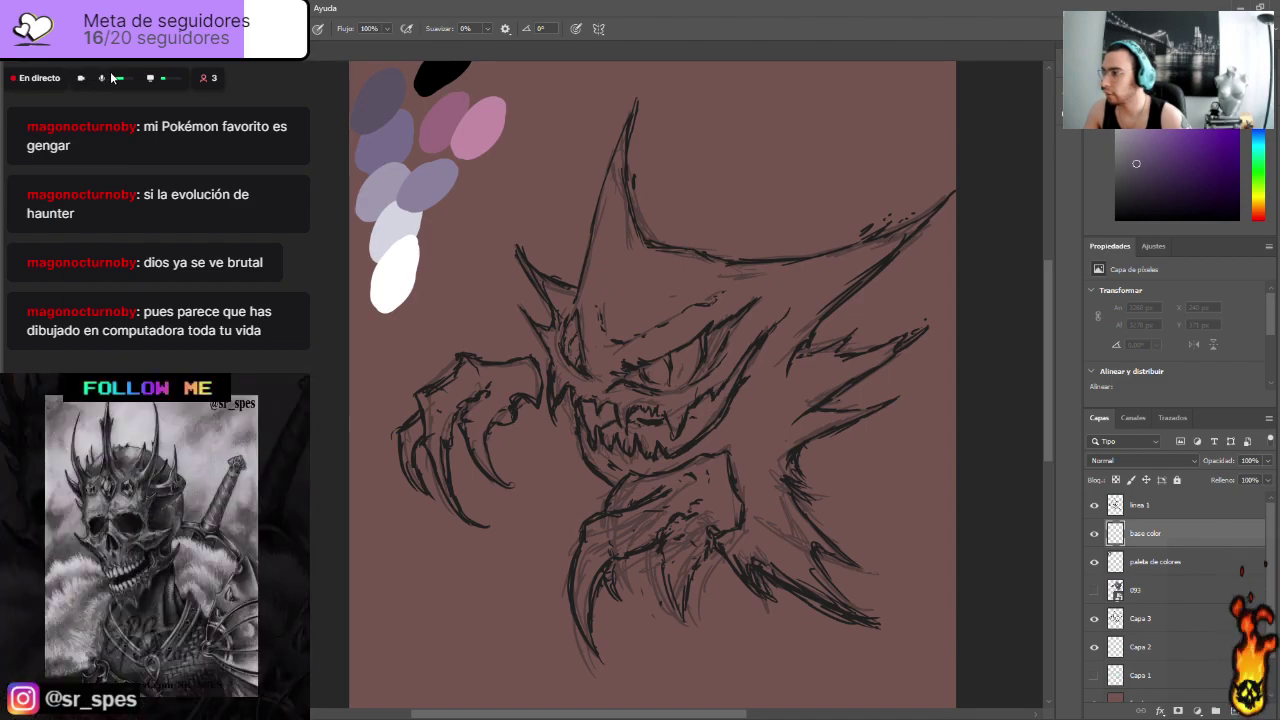
mouse_move(643, 351)
mouse_down()
mouse_move(683, 326)
mouse_move(646, 347)
mouse_move(665, 363)
mouse_move(662, 333)
mouse_move(684, 382)
mouse_move(701, 358)
mouse_move(674, 360)
mouse_move(686, 327)
mouse_move(692, 404)
mouse_move(727, 397)
mouse_move(729, 484)
mouse_move(722, 446)
mouse_move(640, 409)
mouse_move(657, 450)
mouse_move(646, 376)
mouse_move(594, 314)
mouse_move(622, 338)
mouse_move(614, 269)
mouse_move(638, 303)
mouse_move(685, 298)
mouse_move(640, 277)
mouse_move(647, 290)
mouse_move(699, 278)
mouse_move(710, 290)
mouse_move(677, 320)
mouse_move(732, 327)
mouse_move(812, 282)
mouse_move(749, 355)
mouse_move(737, 391)
mouse_move(740, 430)
mouse_move(762, 438)
mouse_move(763, 419)
mouse_move(720, 444)
mouse_move(686, 437)
mouse_move(710, 498)
mouse_move(731, 498)
mouse_move(731, 478)
mouse_move(737, 501)
mouse_move(761, 505)
mouse_move(751, 463)
mouse_move(818, 379)
mouse_move(784, 378)
mouse_move(778, 395)
mouse_move(802, 288)
mouse_up()
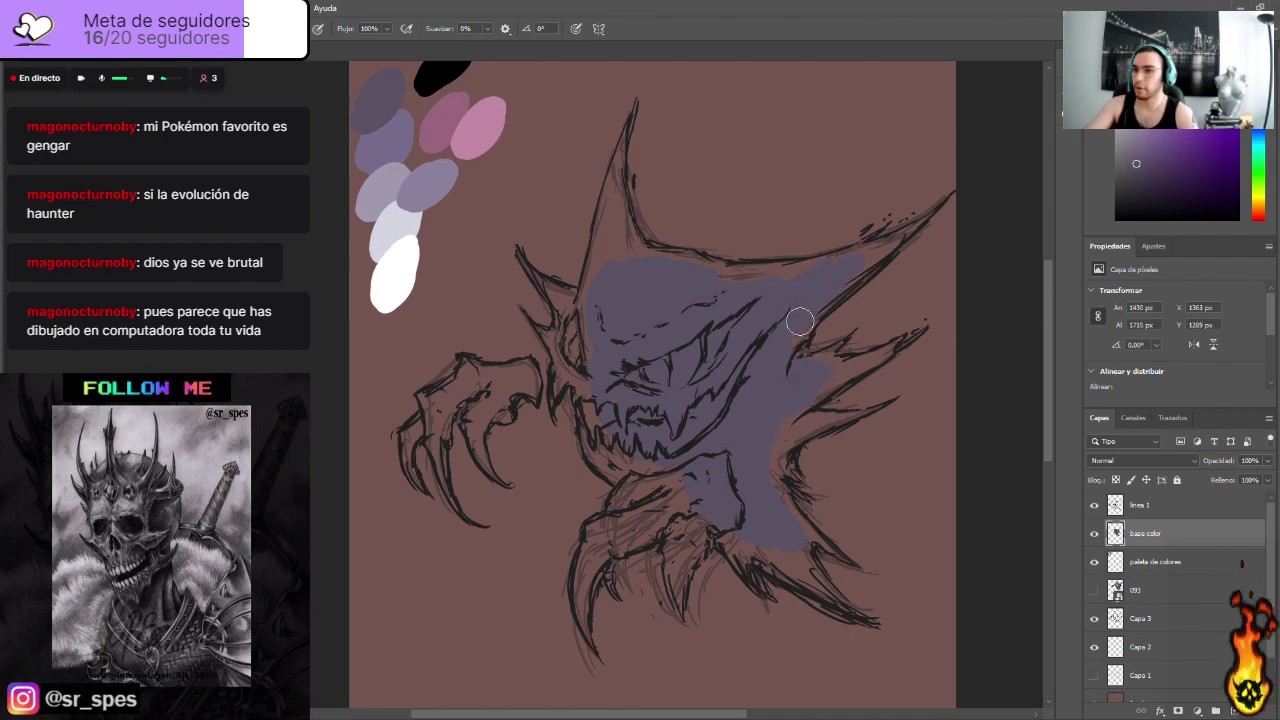
mouse_move(662, 280)
mouse_down()
mouse_move(615, 277)
mouse_move(616, 288)
mouse_move(609, 257)
mouse_move(637, 262)
mouse_move(631, 237)
mouse_move(656, 302)
mouse_up()
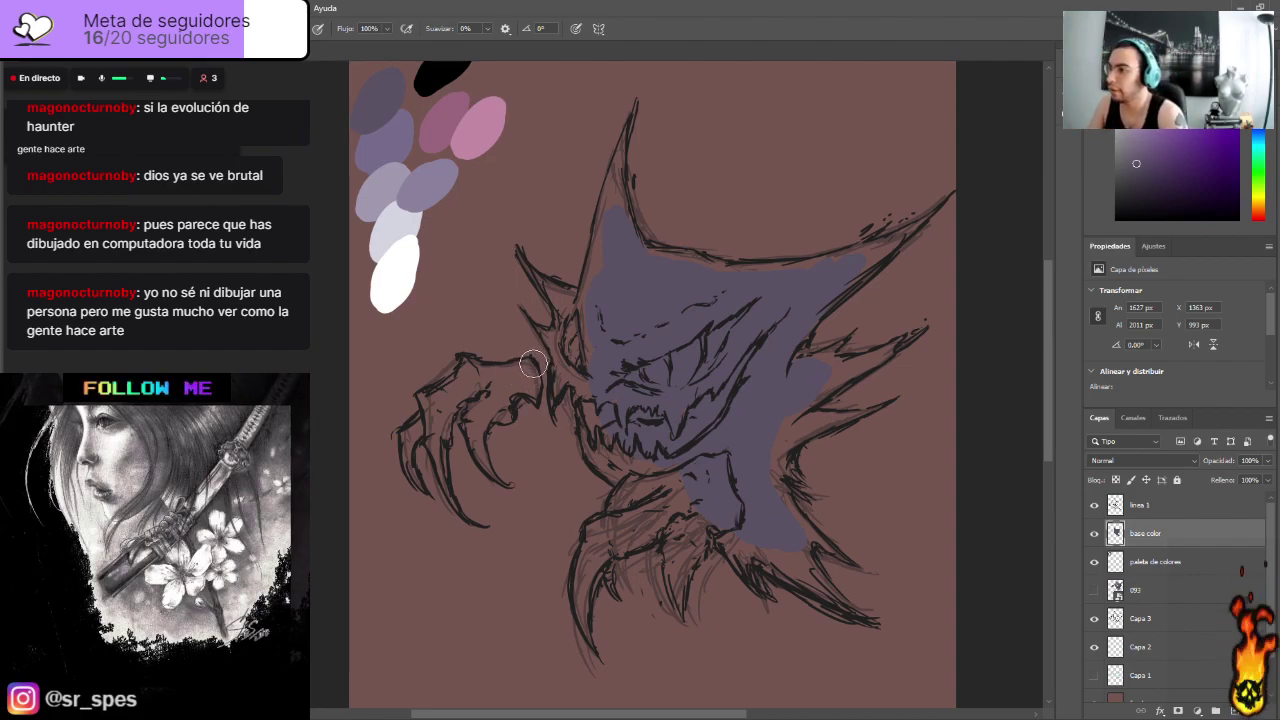
Step: Extend the dark purple fill over the face's left edge, the jaw, the front hand, the lower body and both horns
mouse_move(539, 365)
mouse_down()
mouse_move(581, 347)
mouse_move(577, 331)
mouse_up()
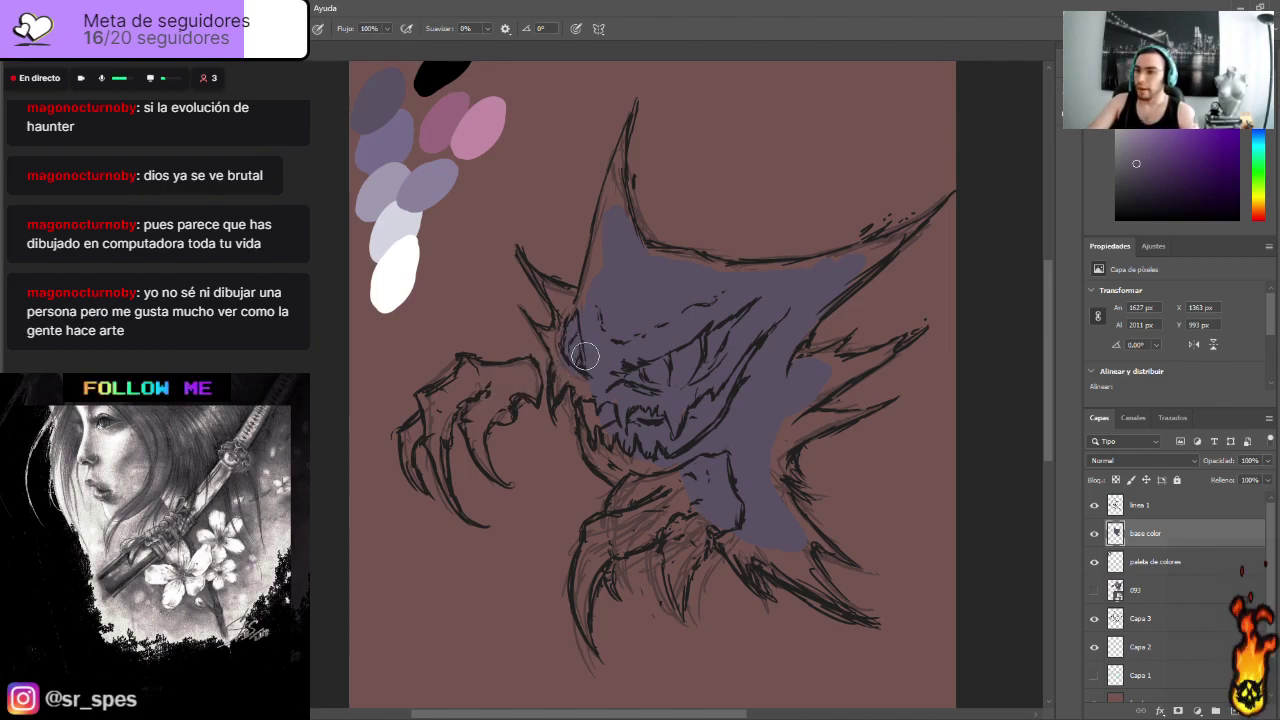
mouse_move(604, 383)
mouse_down()
mouse_move(614, 454)
mouse_move(596, 371)
mouse_move(607, 462)
mouse_move(597, 399)
mouse_move(615, 420)
mouse_move(607, 463)
mouse_move(603, 410)
mouse_move(625, 467)
mouse_move(597, 447)
mouse_move(629, 451)
mouse_move(645, 477)
mouse_move(682, 471)
mouse_move(654, 481)
mouse_move(646, 506)
mouse_move(668, 526)
mouse_move(703, 504)
mouse_move(695, 523)
mouse_move(698, 503)
mouse_move(680, 521)
mouse_move(677, 502)
mouse_move(592, 542)
mouse_move(667, 518)
mouse_move(620, 521)
mouse_move(651, 488)
mouse_move(630, 498)
mouse_move(627, 522)
mouse_move(651, 487)
mouse_move(623, 503)
mouse_move(630, 517)
mouse_move(677, 488)
mouse_up()
drag(748, 546, 791, 527)
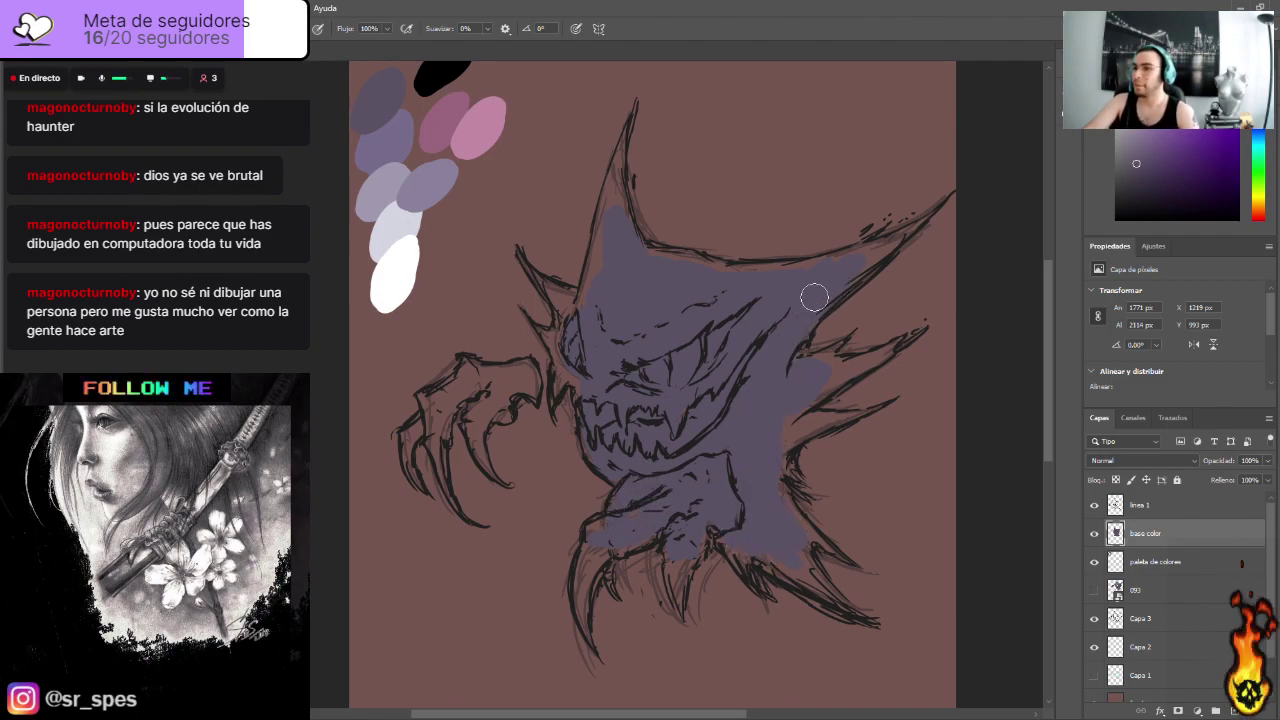
mouse_move(788, 356)
mouse_down()
mouse_move(829, 289)
mouse_move(869, 262)
mouse_move(667, 283)
mouse_move(651, 262)
mouse_up()
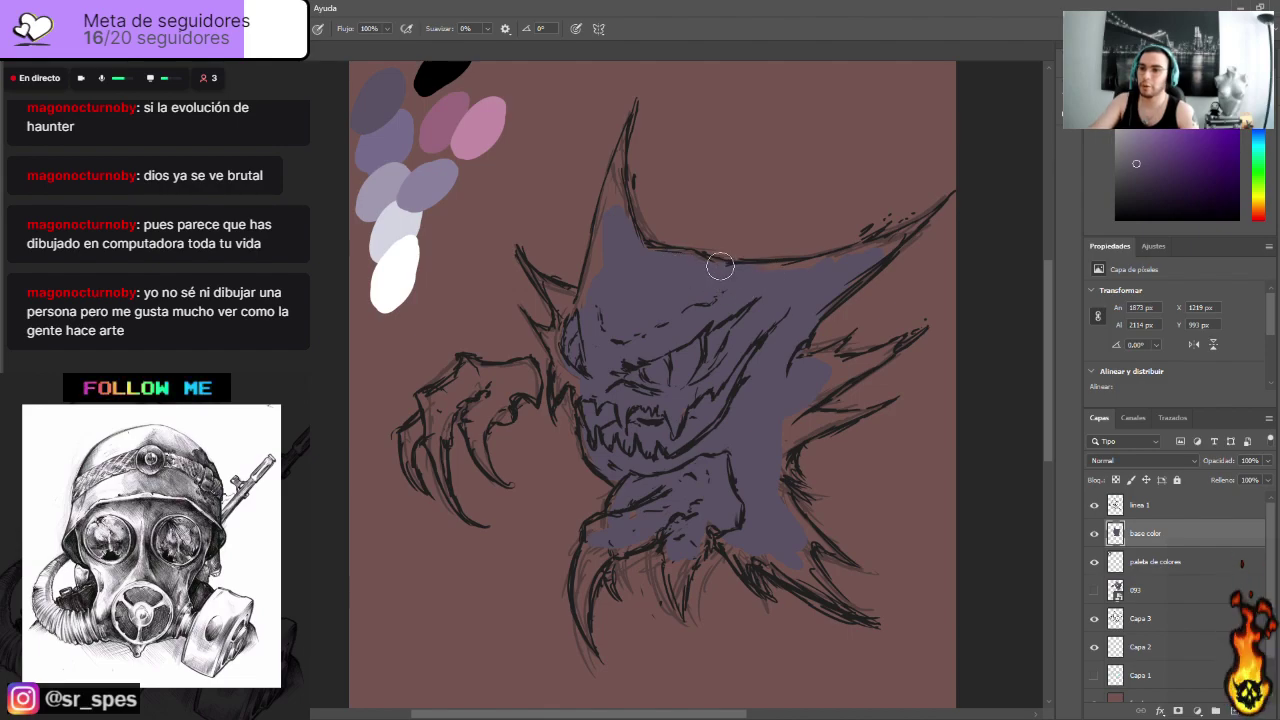
mouse_move(613, 215)
mouse_down()
mouse_move(586, 312)
mouse_move(610, 193)
mouse_move(631, 254)
mouse_up()
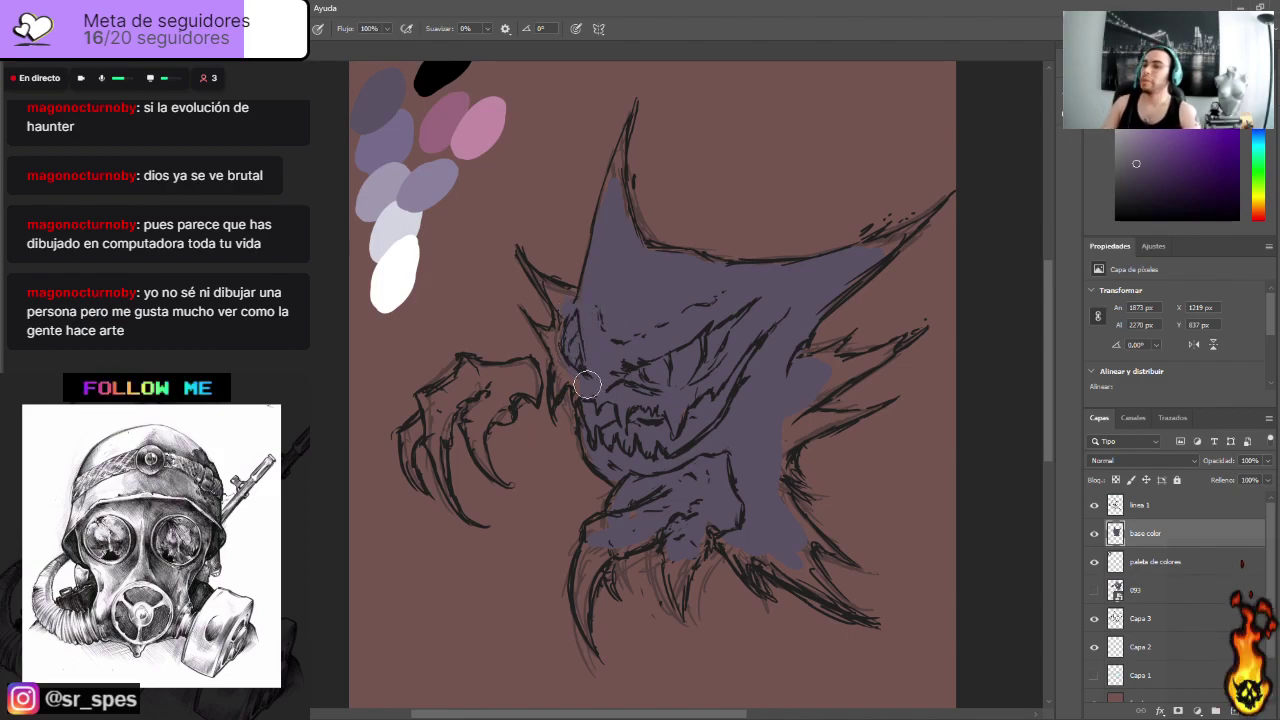
Step: Fill the raised hand, the back spikes, the claws and the tail spikes with the dark purple up to the linework
mouse_move(482, 381)
mouse_down()
mouse_move(517, 369)
mouse_move(527, 385)
mouse_move(460, 399)
mouse_move(475, 375)
mouse_move(431, 426)
mouse_up()
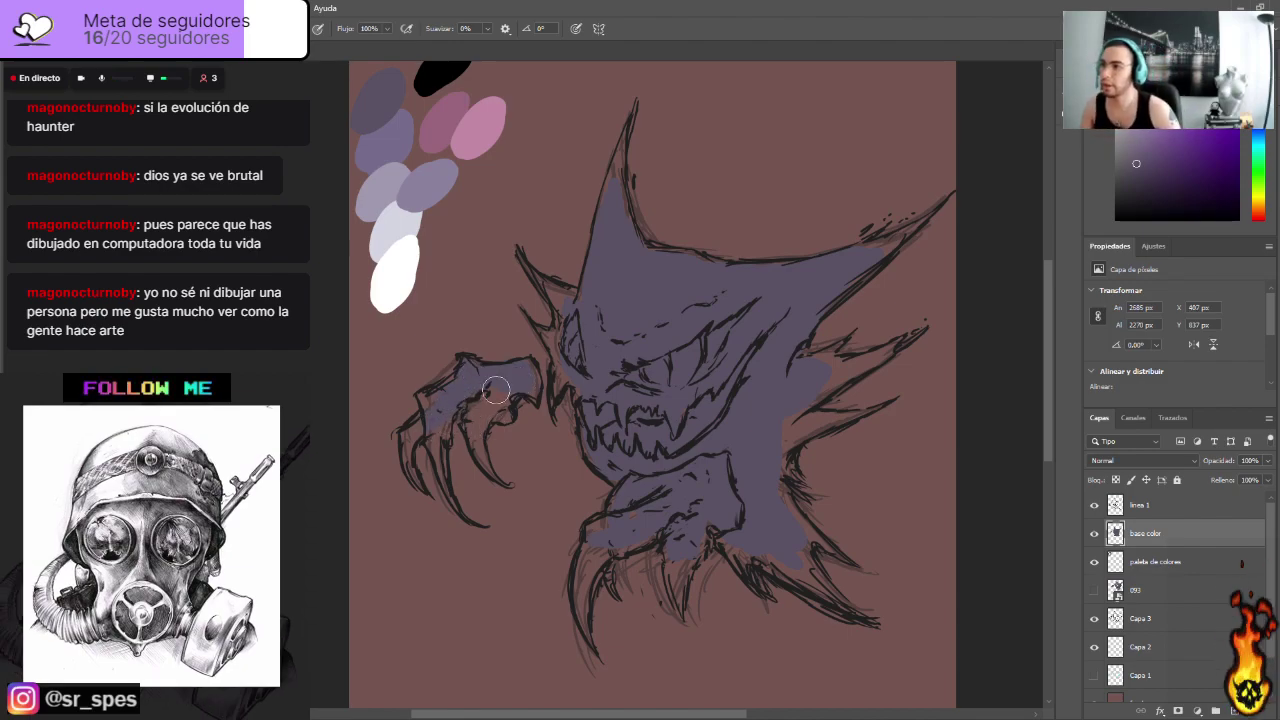
mouse_move(823, 371)
mouse_down()
mouse_move(852, 357)
mouse_move(818, 387)
mouse_move(884, 356)
mouse_move(834, 371)
mouse_up()
key(ctrl+z)
ctrl+click(867, 356)
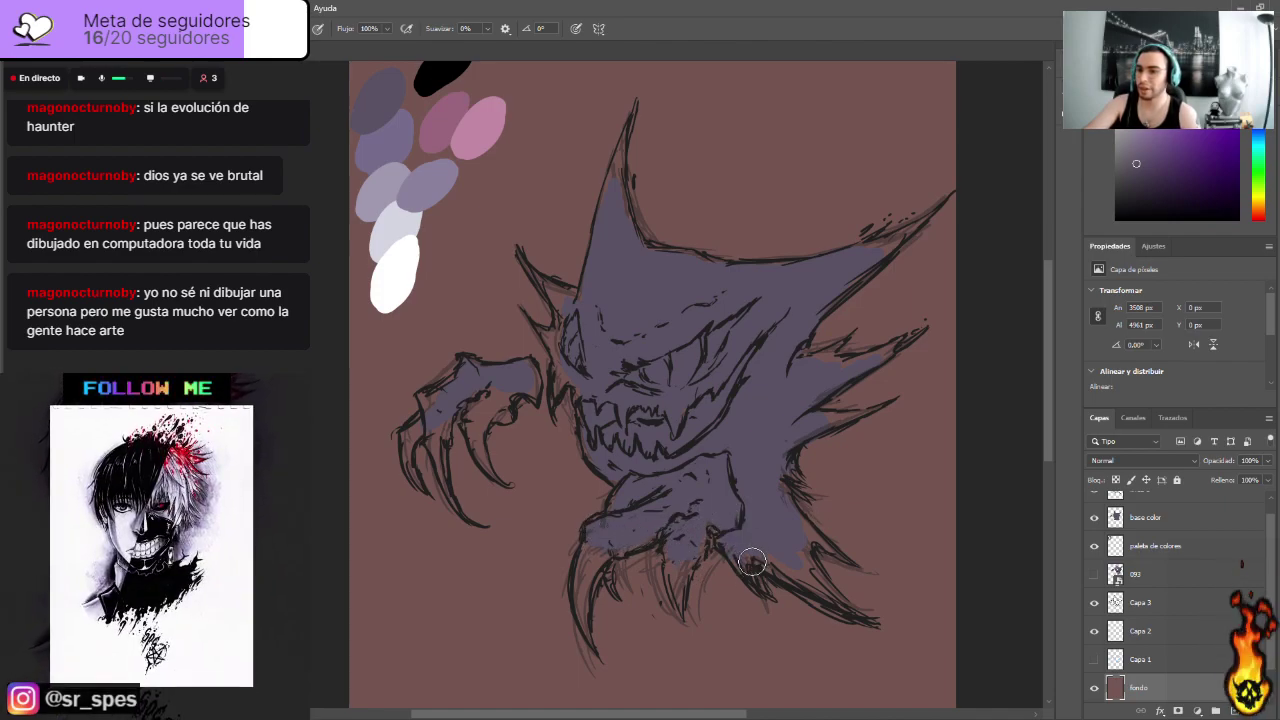
mouse_move(837, 608)
mouse_down()
mouse_move(766, 517)
mouse_move(844, 596)
mouse_move(778, 516)
mouse_move(829, 594)
mouse_move(813, 530)
mouse_up()
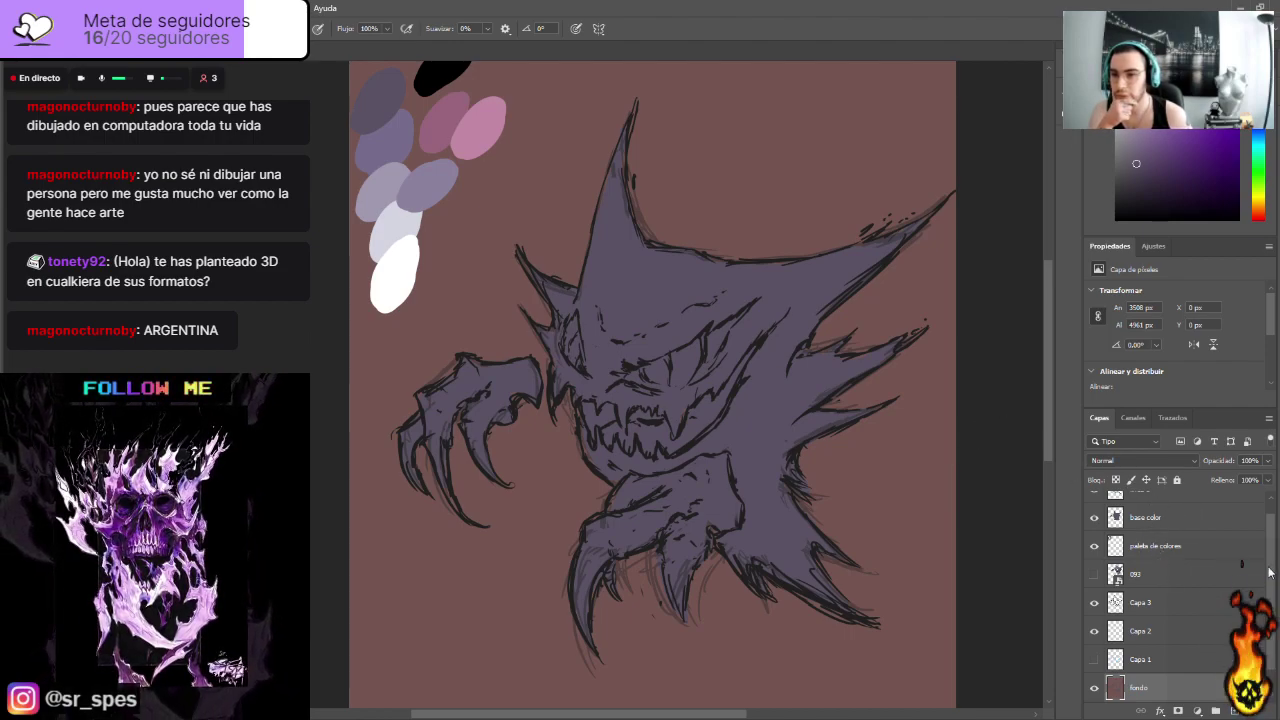
Step: Merge the fondo background layer into the base color layer
scroll(1255, 560, up, 1)
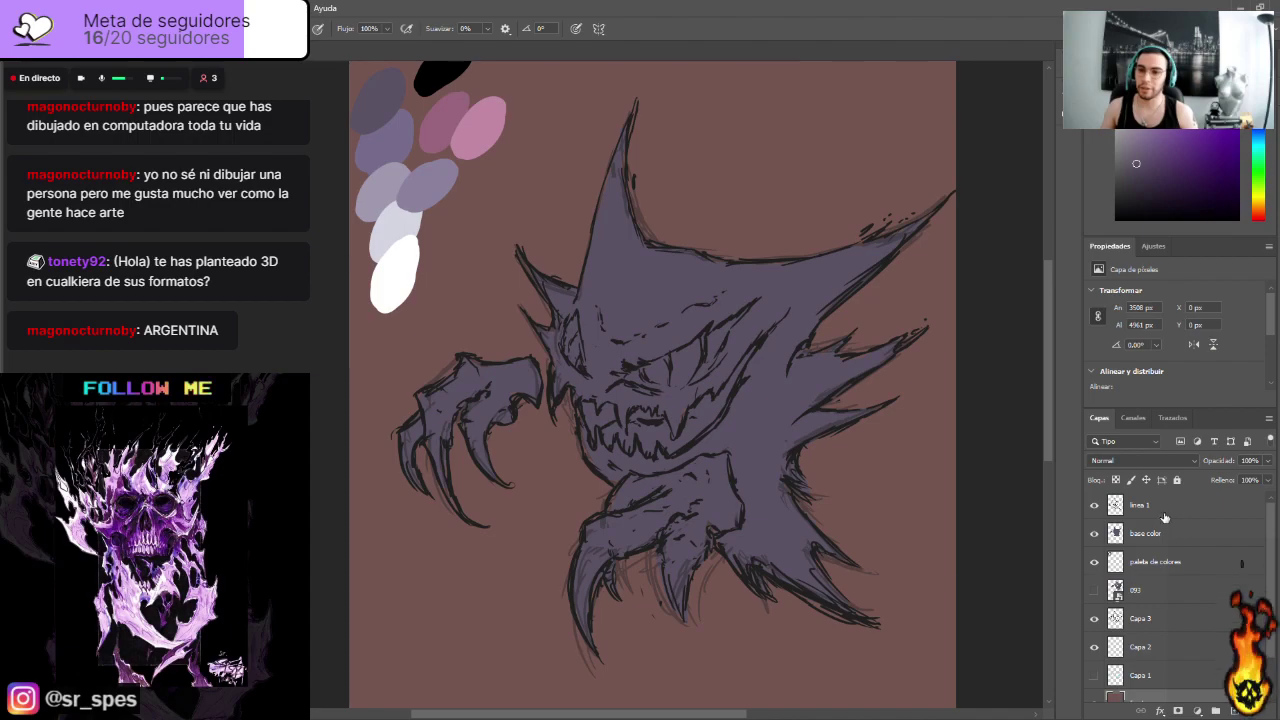
click(1143, 540)
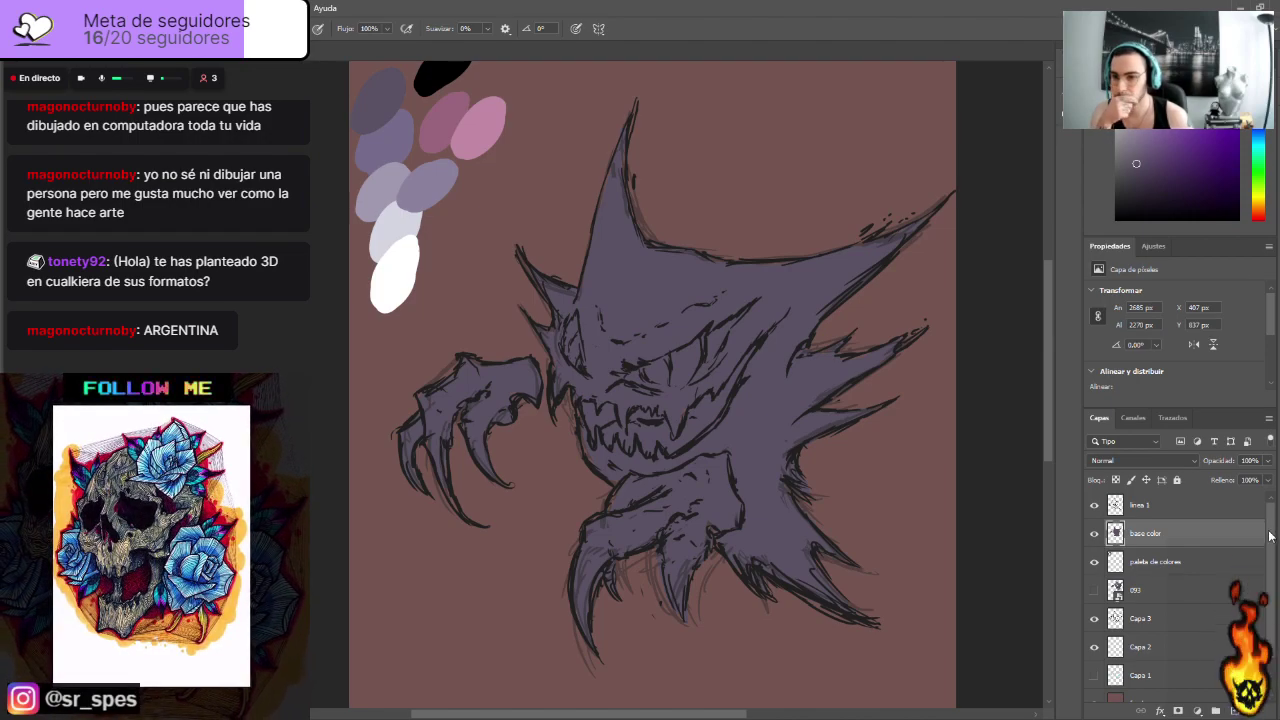
scroll(1200, 634, down, 2)
click(1157, 662)
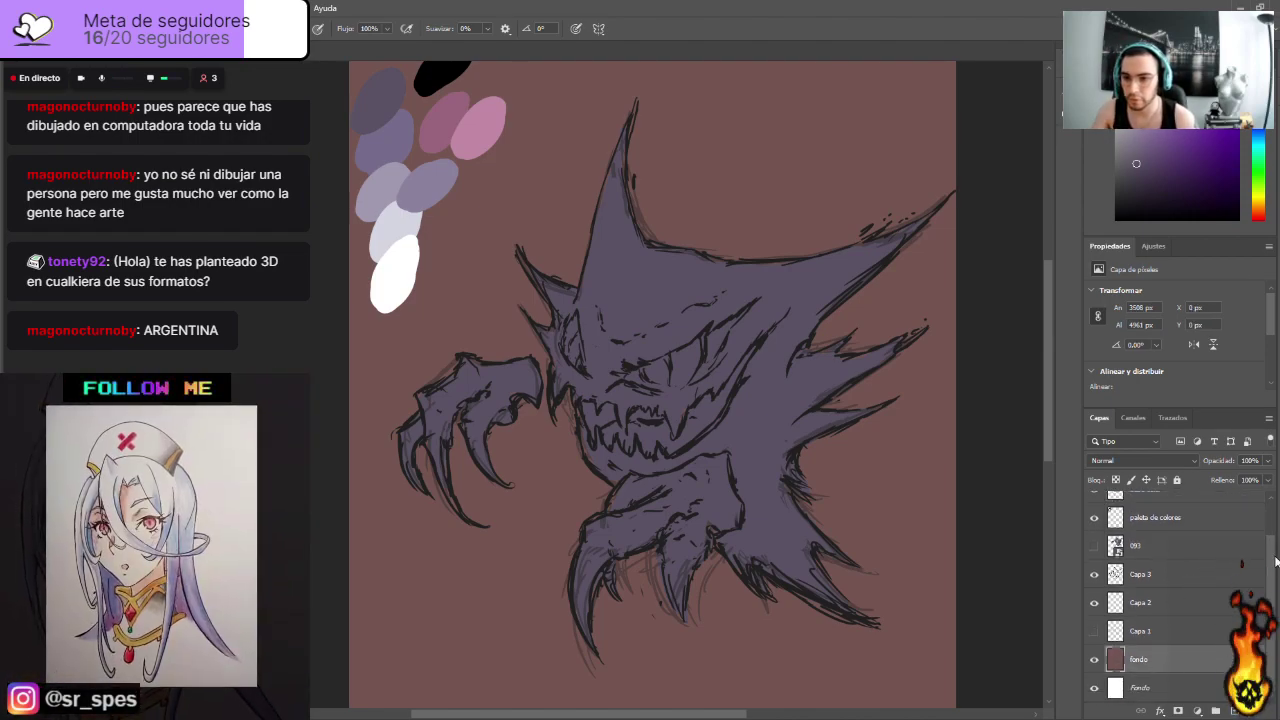
scroll(1160, 640, up, 2)
click(1186, 538)
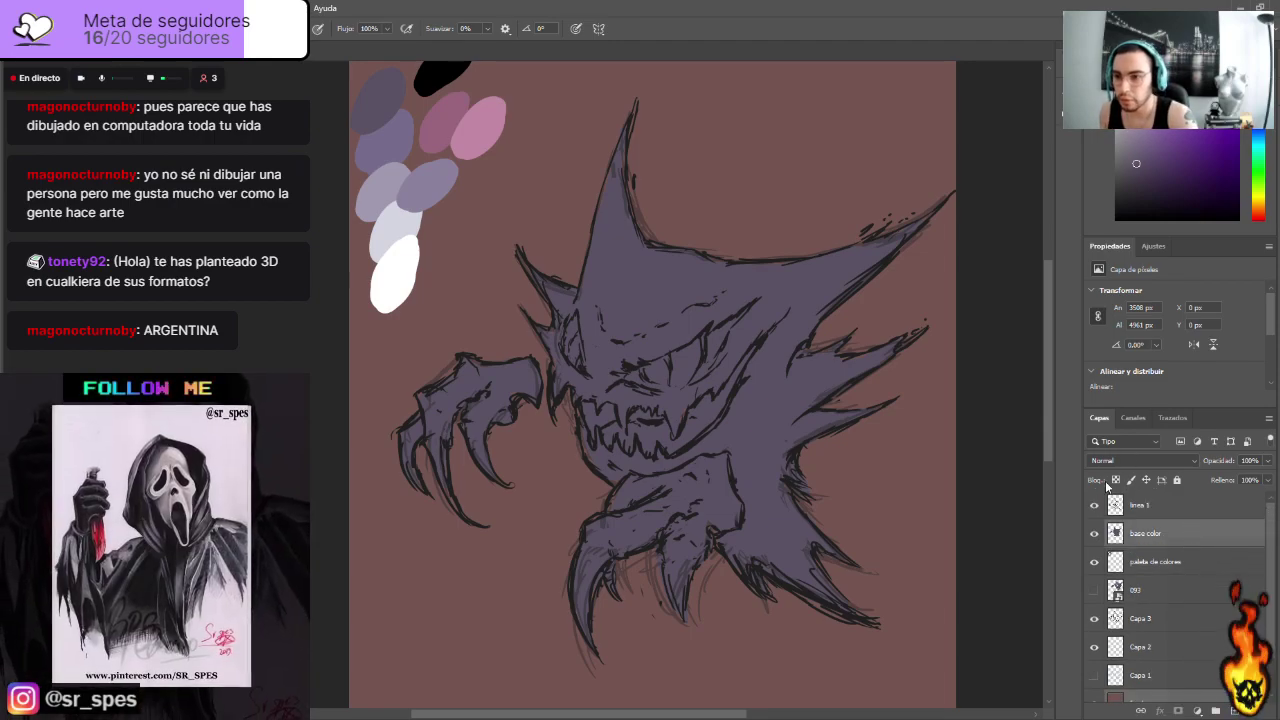
key(ctrl+e)
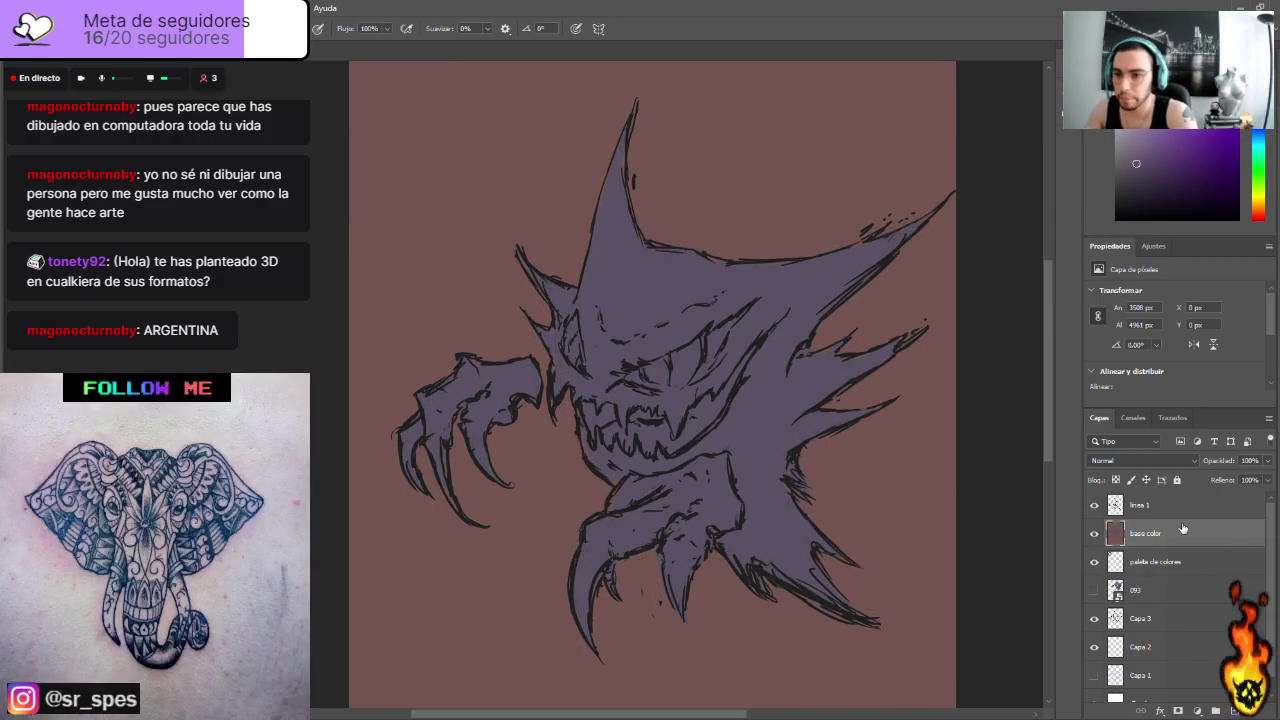
Step: Move the paleta de colores layer to the top of the stack and lower the linea 1 layer's opacity to 59%
drag(1188, 568, 1193, 503)
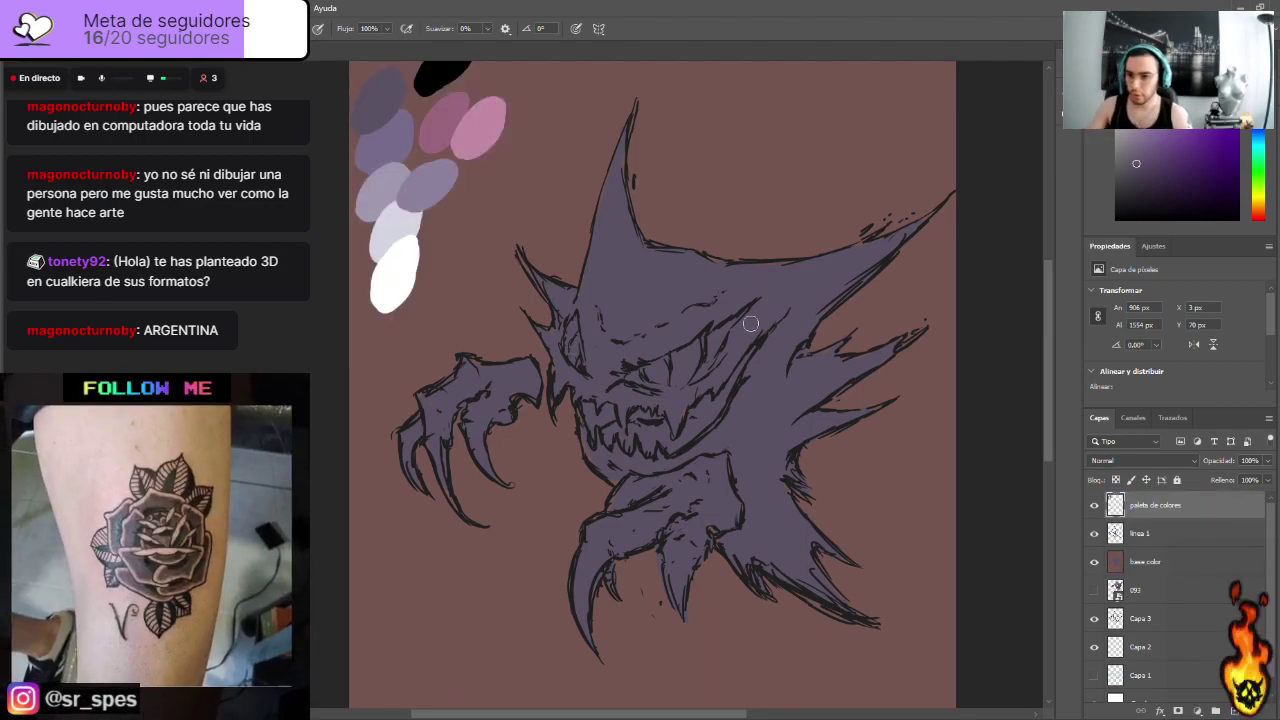
click(1142, 543)
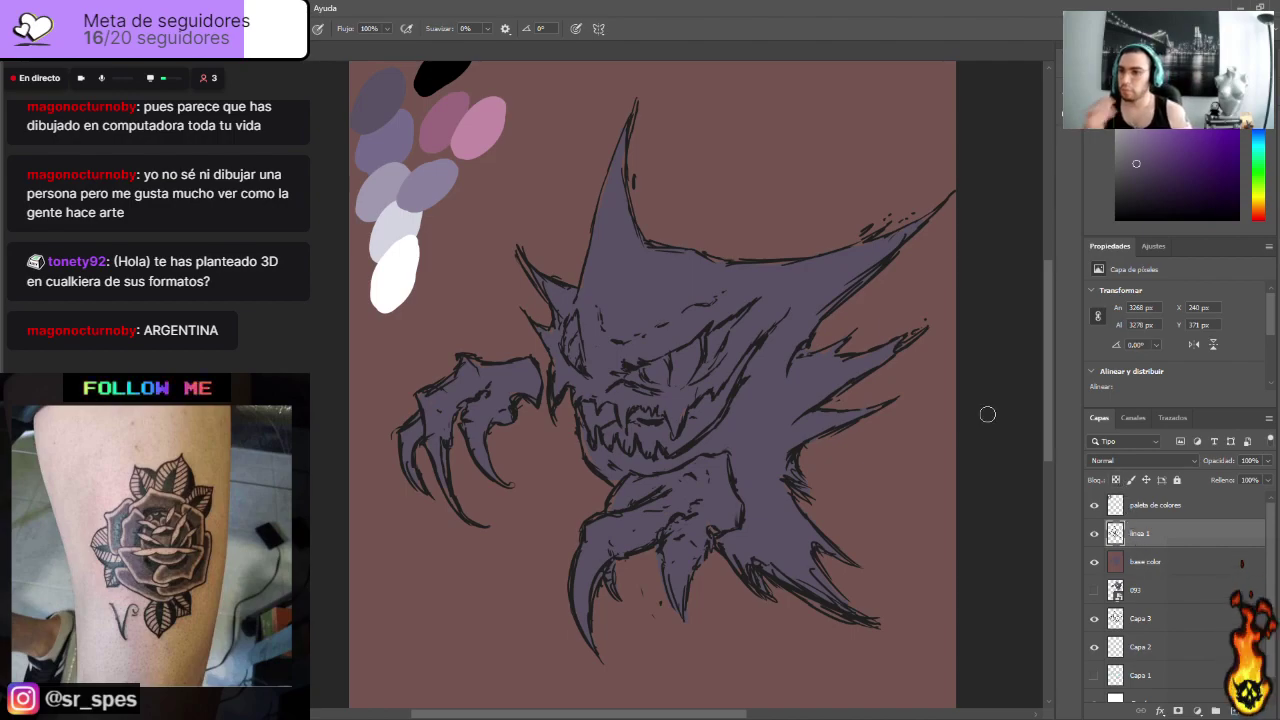
click(1143, 562)
click(1138, 536)
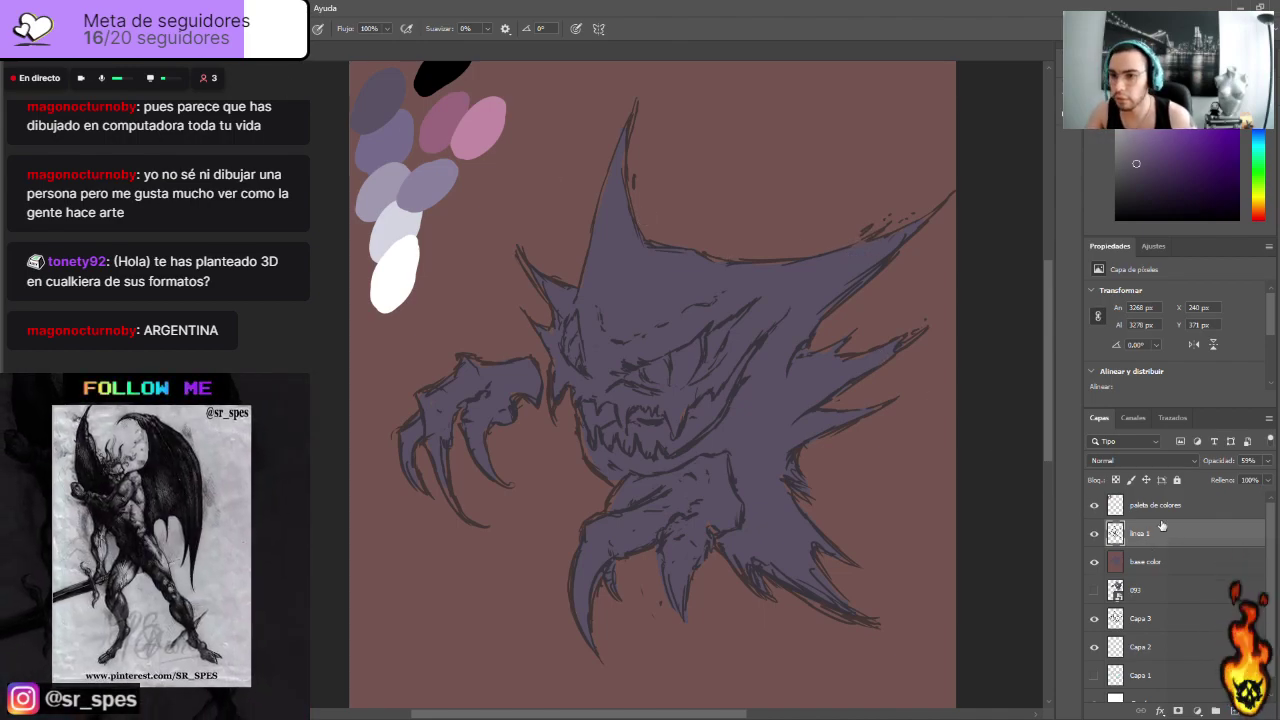
click(1157, 562)
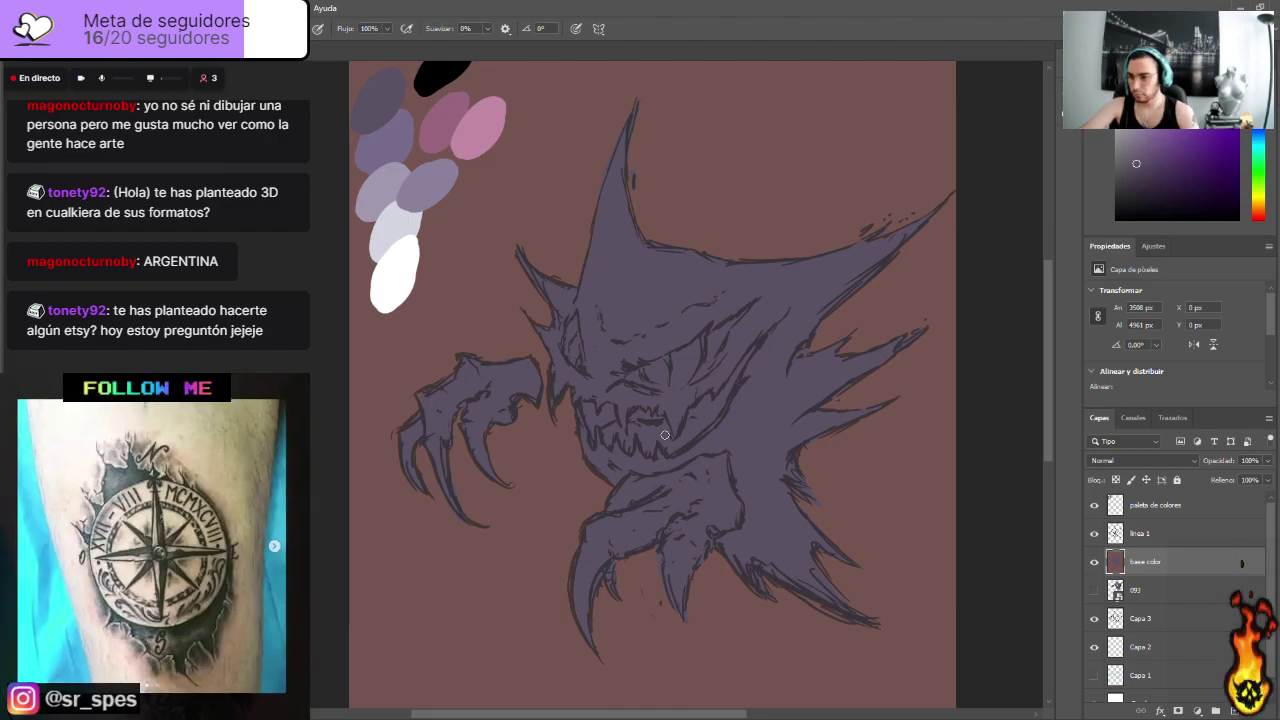
key(e)
drag(649, 580, 650, 562)
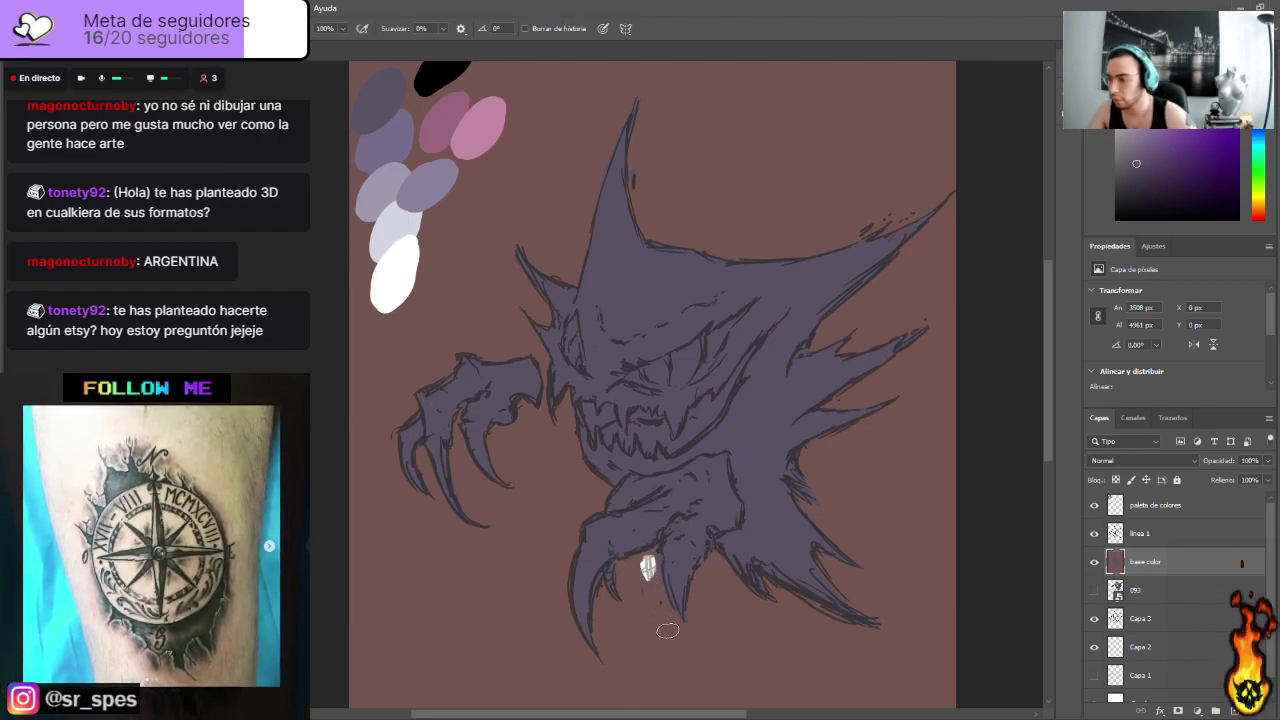
key(ctrl+z)
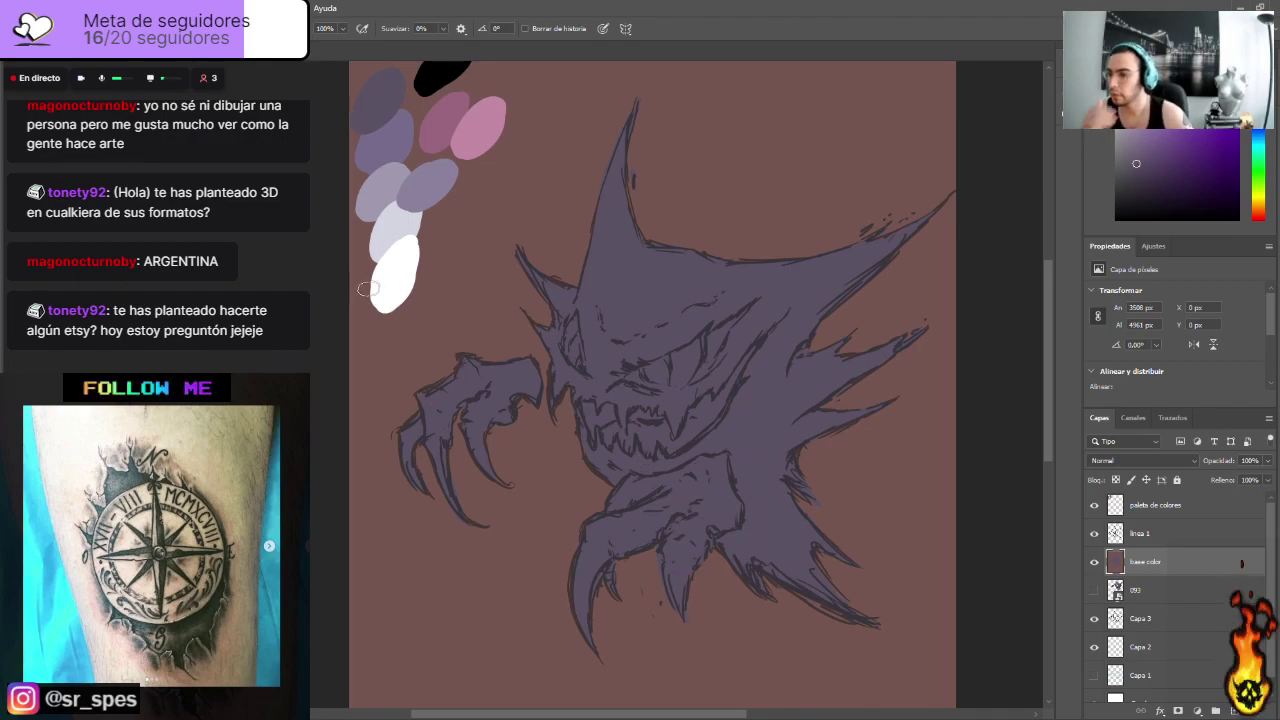
Step: Sample the reddish brown background beside the palette swatches as the brush colour
key(b)
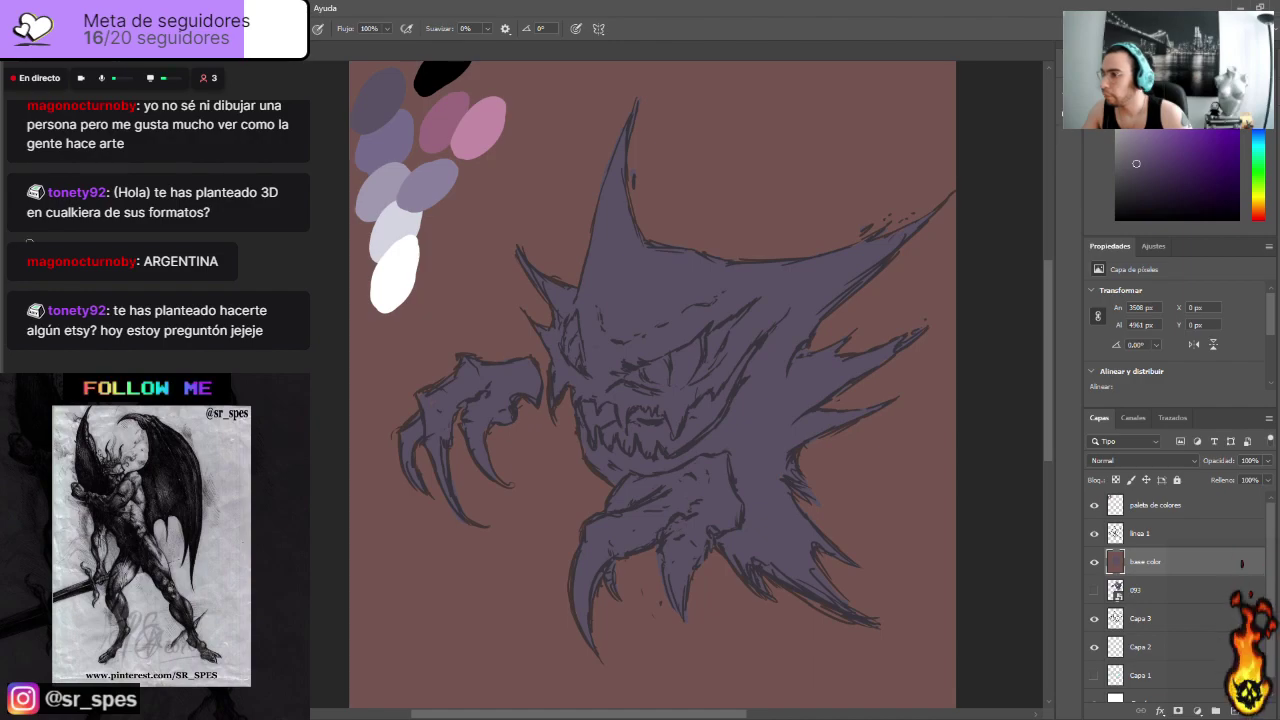
key(i)
click(449, 263)
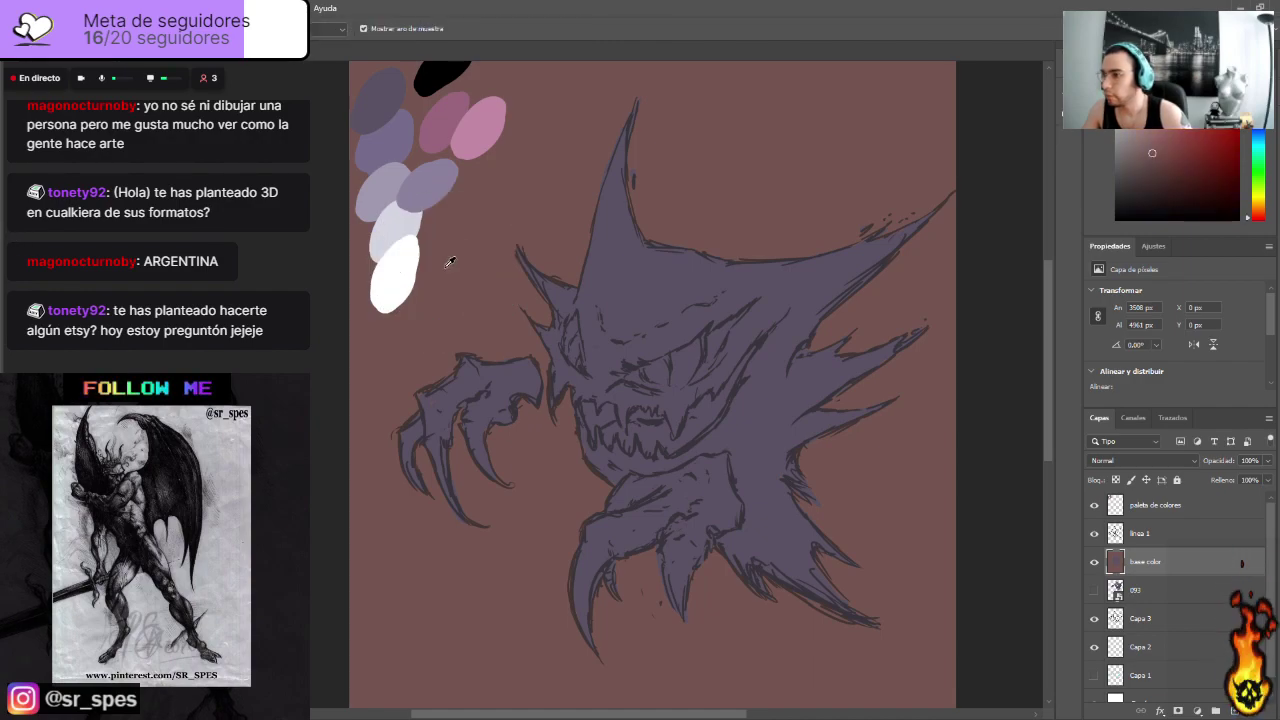
key(b)
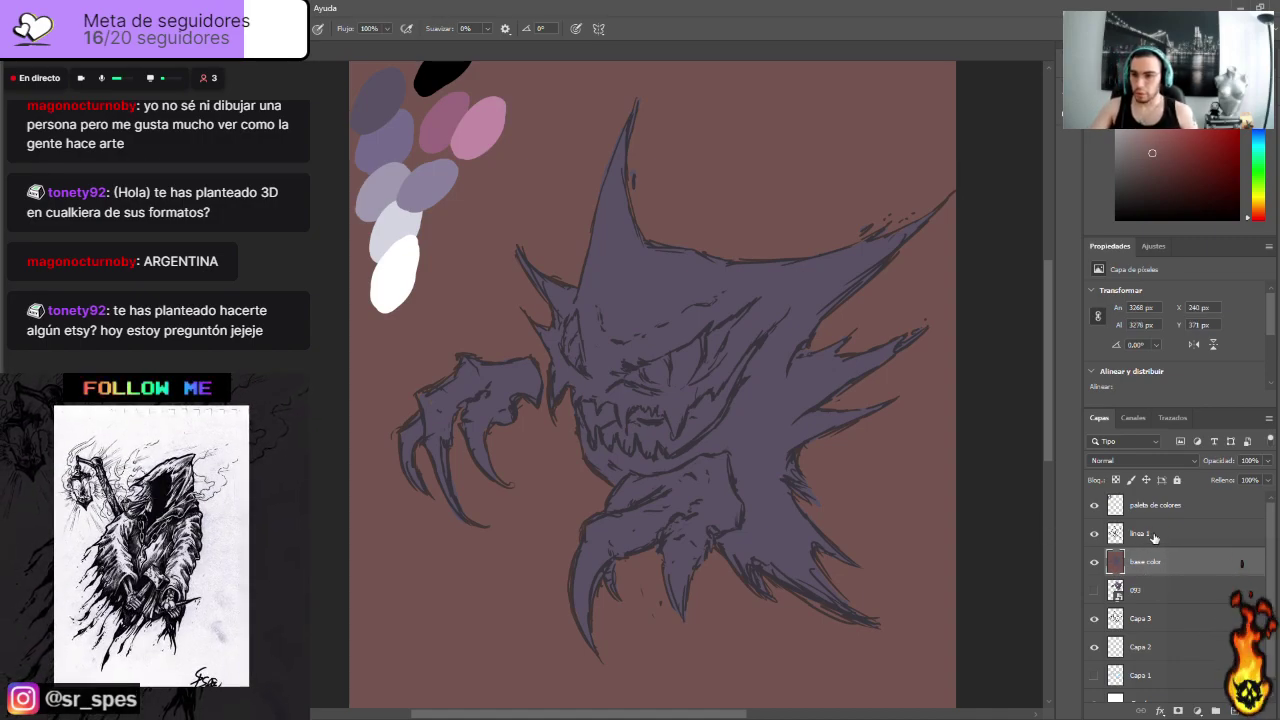
Step: Add a new empty layer directly above linea 1
click(1156, 542)
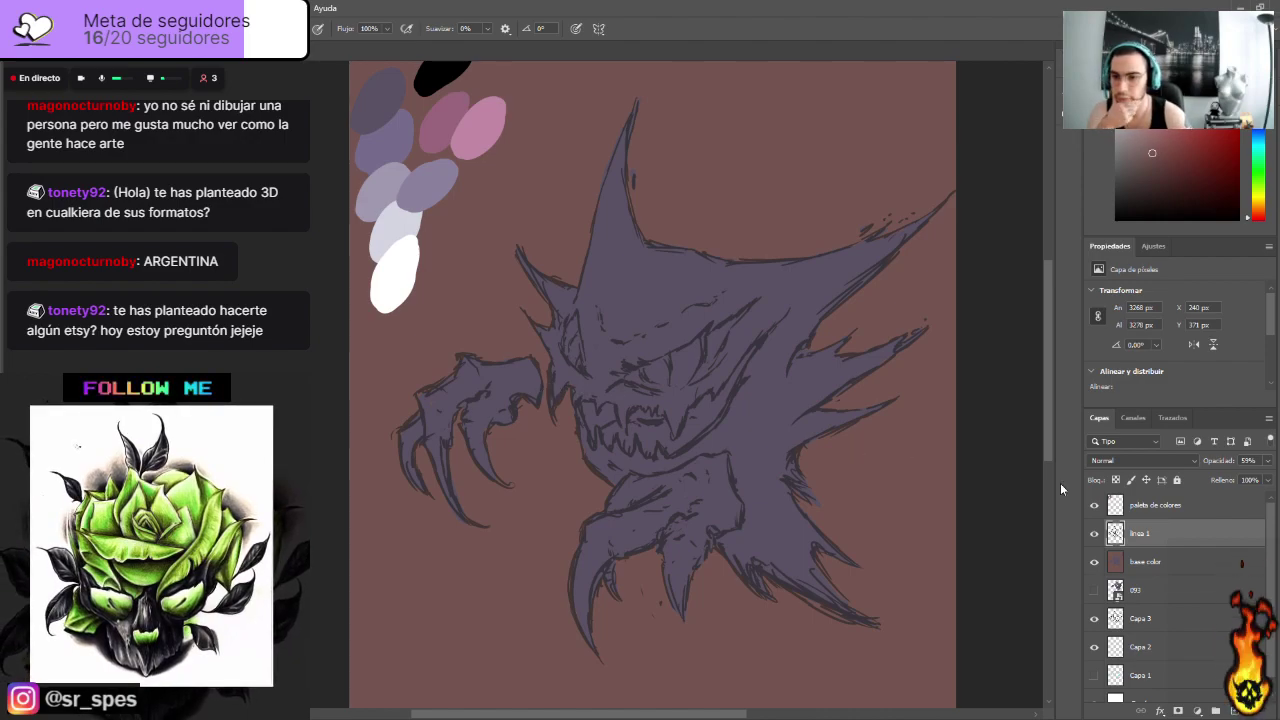
click(1234, 710)
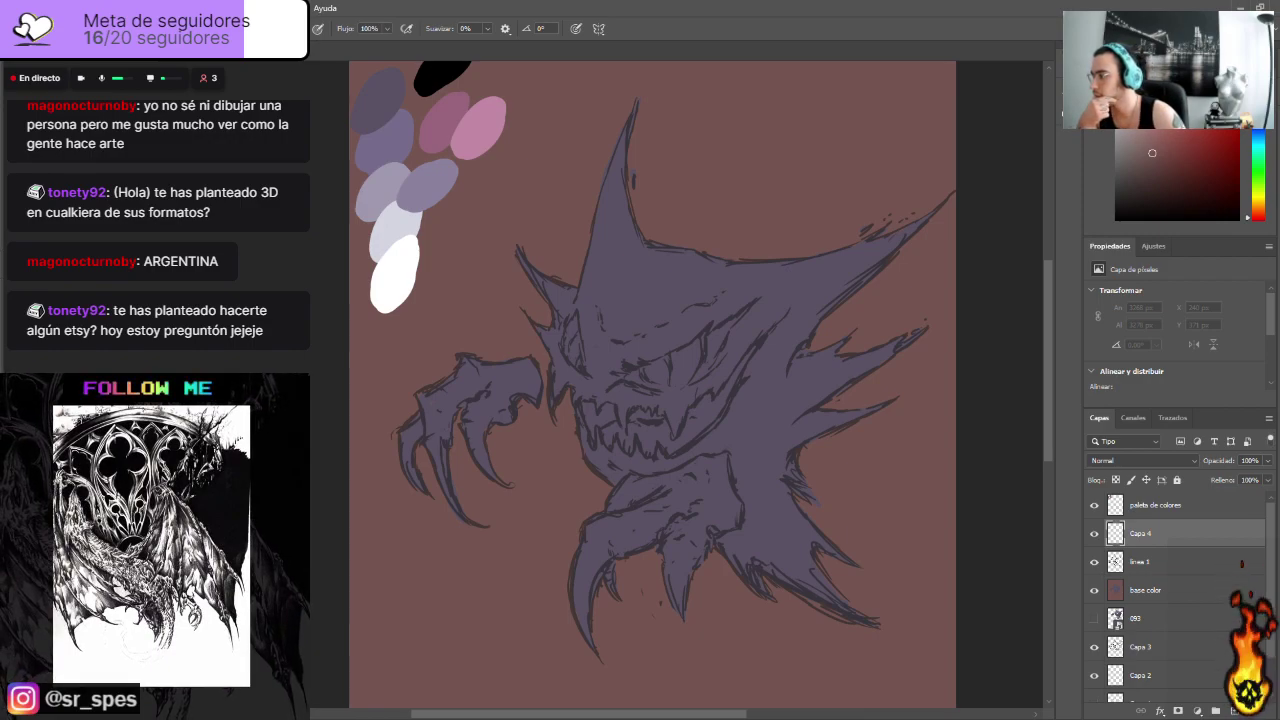
key(i)
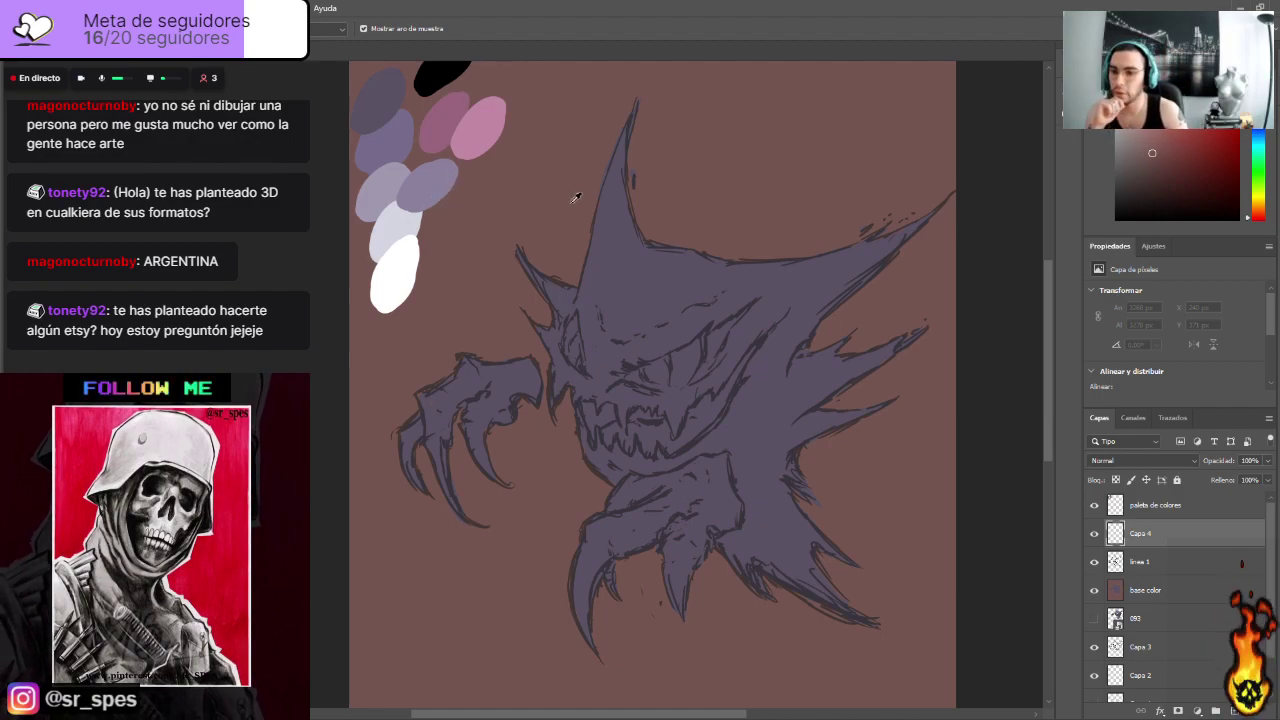
Step: Add a new layer directly above base color and rename it "colores 2"
click(1148, 591)
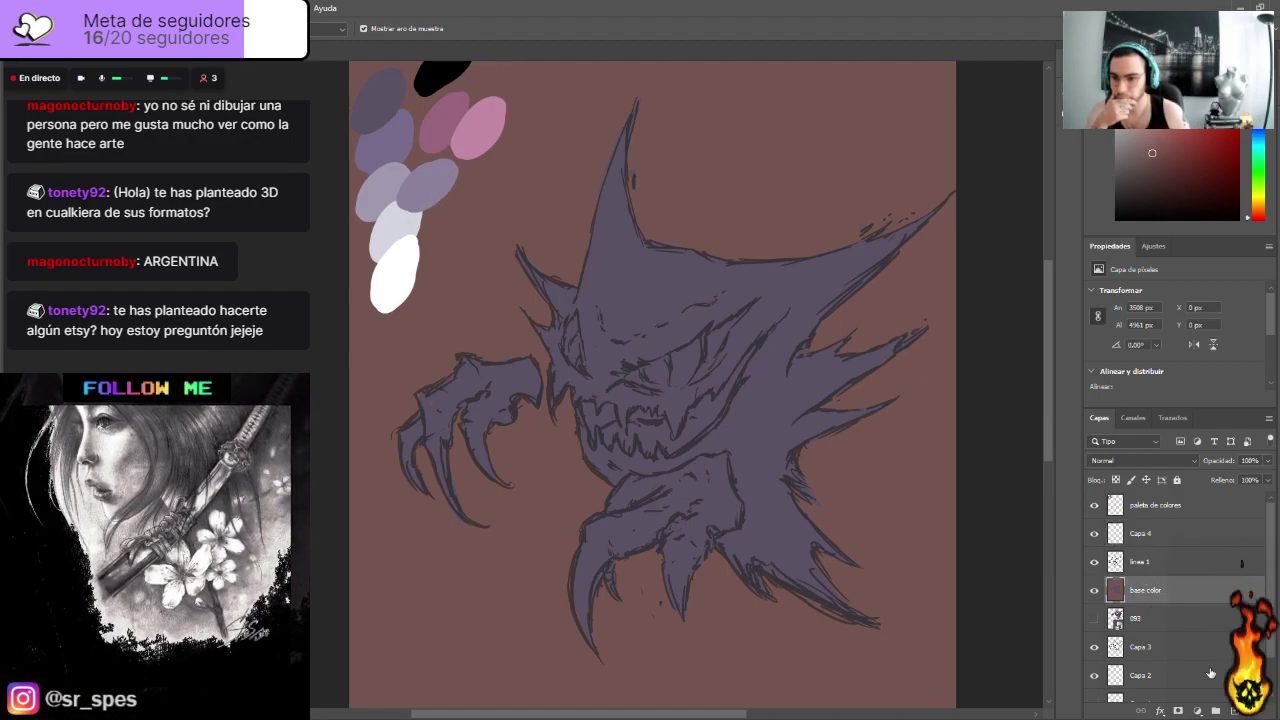
click(1233, 709)
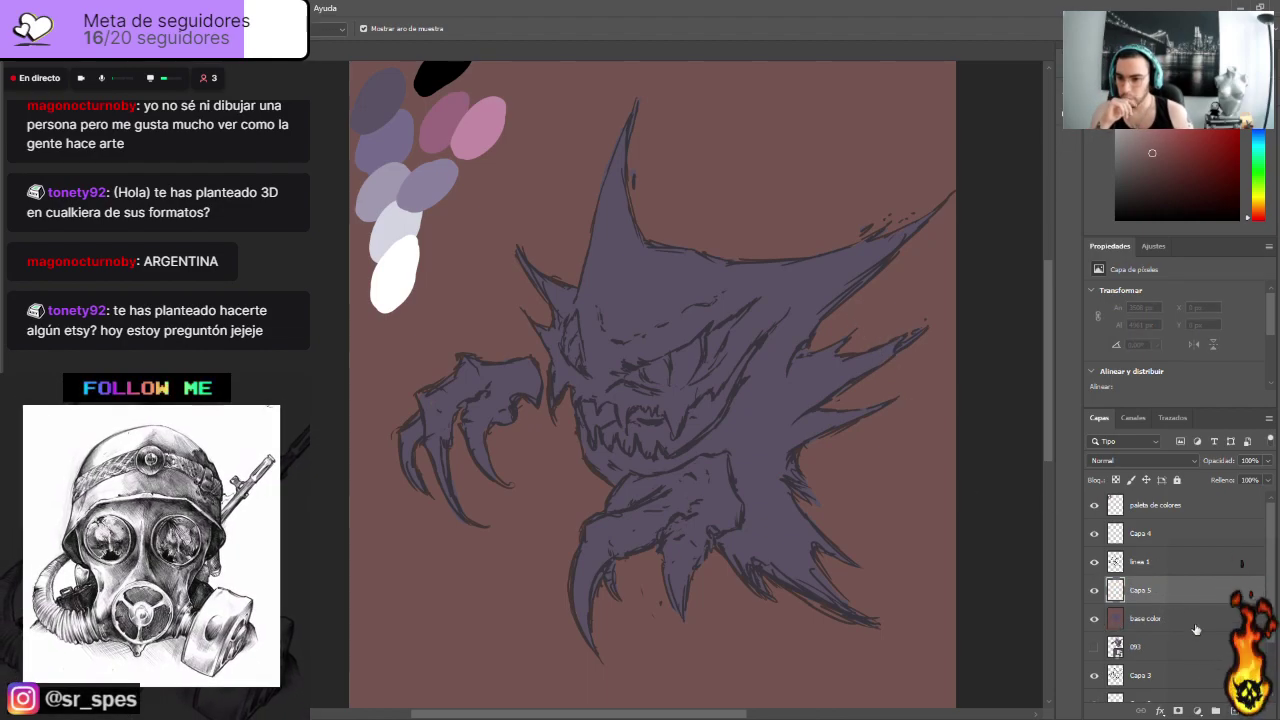
click(1141, 566)
click(1138, 590)
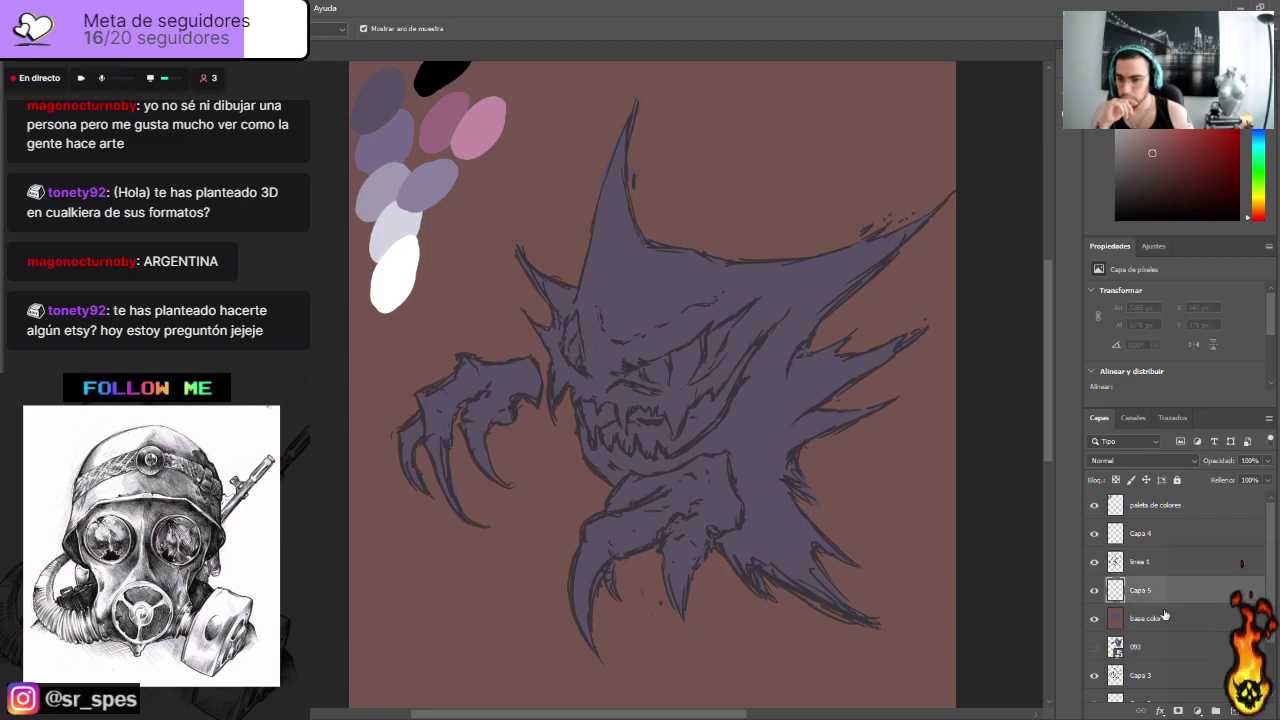
double_click(1139, 589)
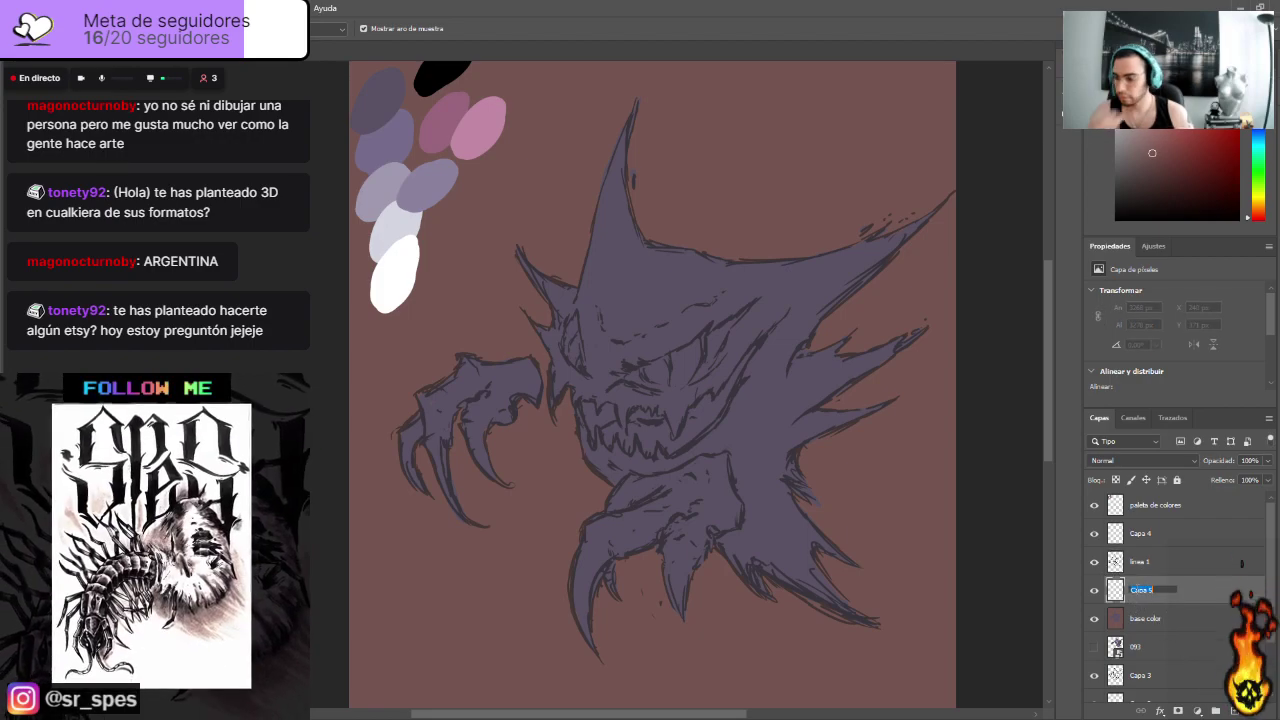
text(colores 2)
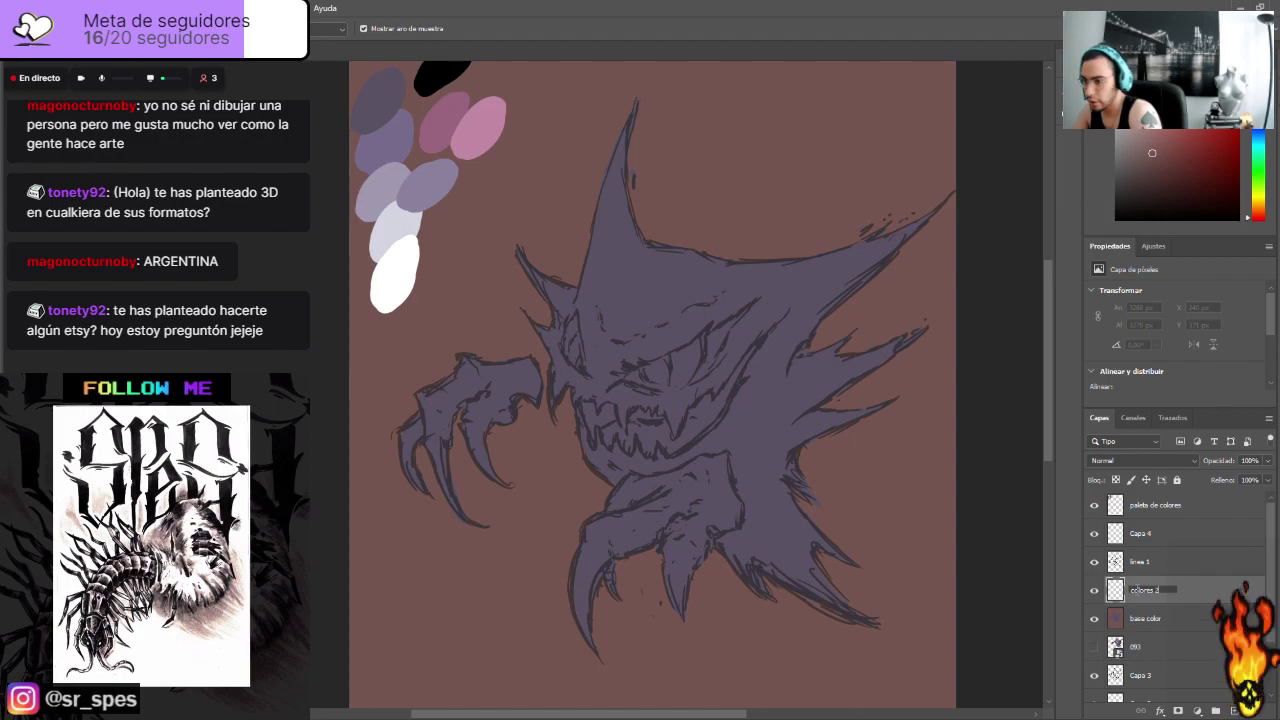
key(Return)
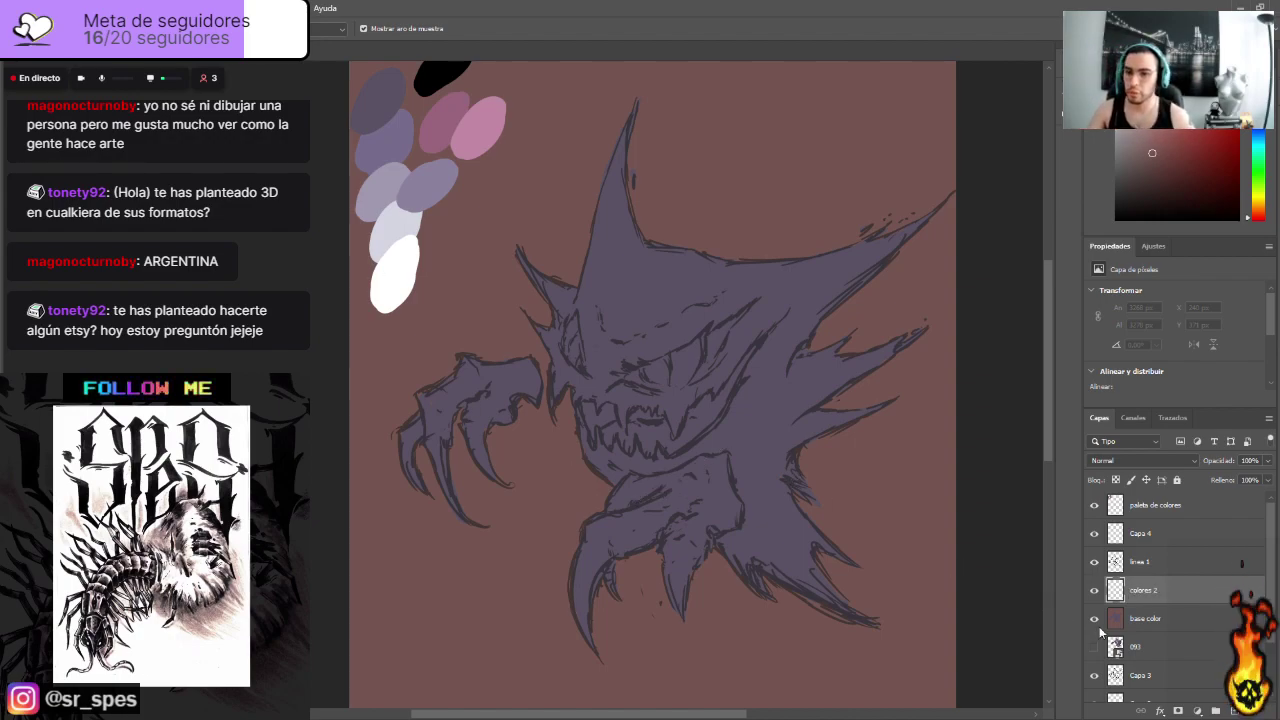
Step: Add an empty layer directly above colores 2, reselect colores 2 and sample the medium purple palette swatch as the brush colour
click(1235, 710)
click(1145, 620)
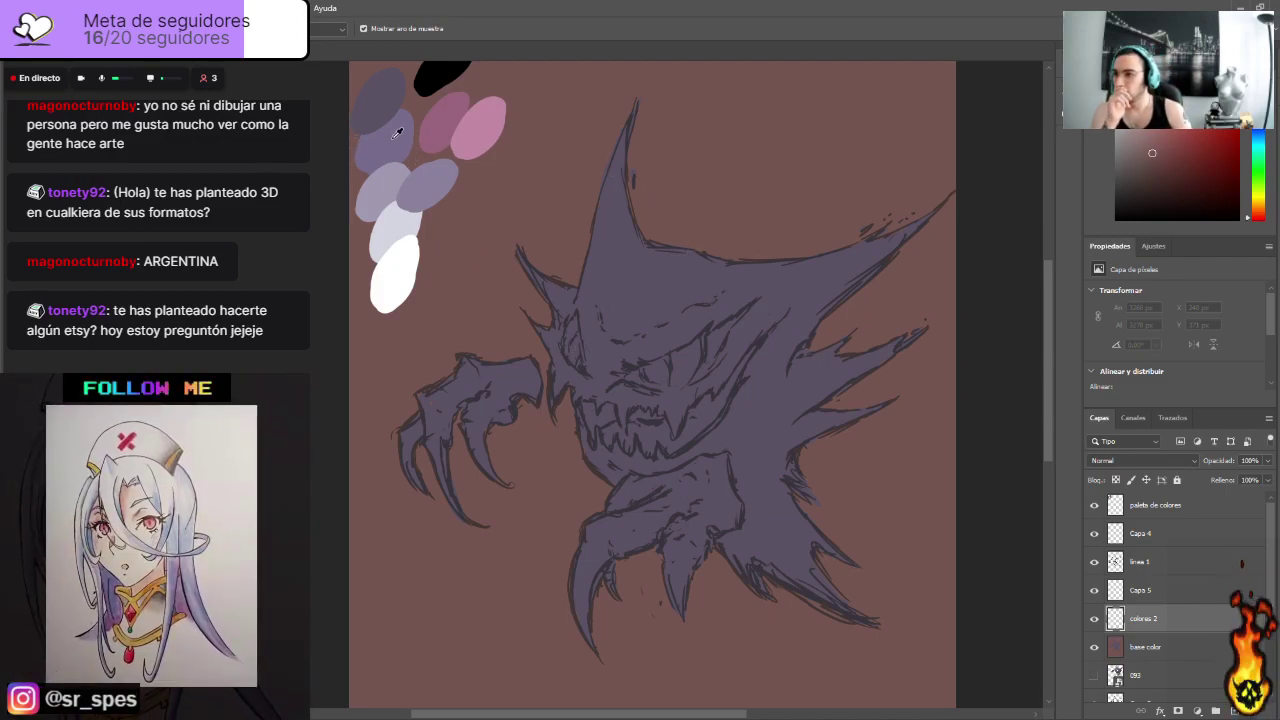
click(395, 138)
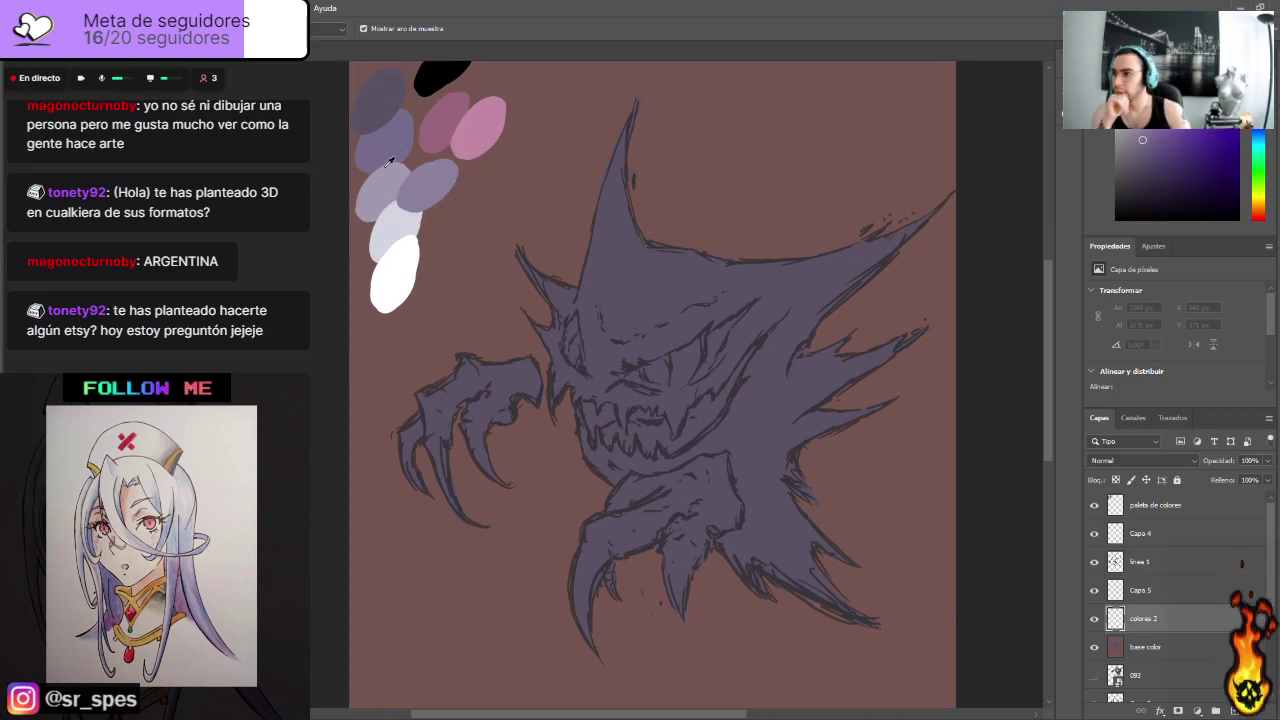
key(b)
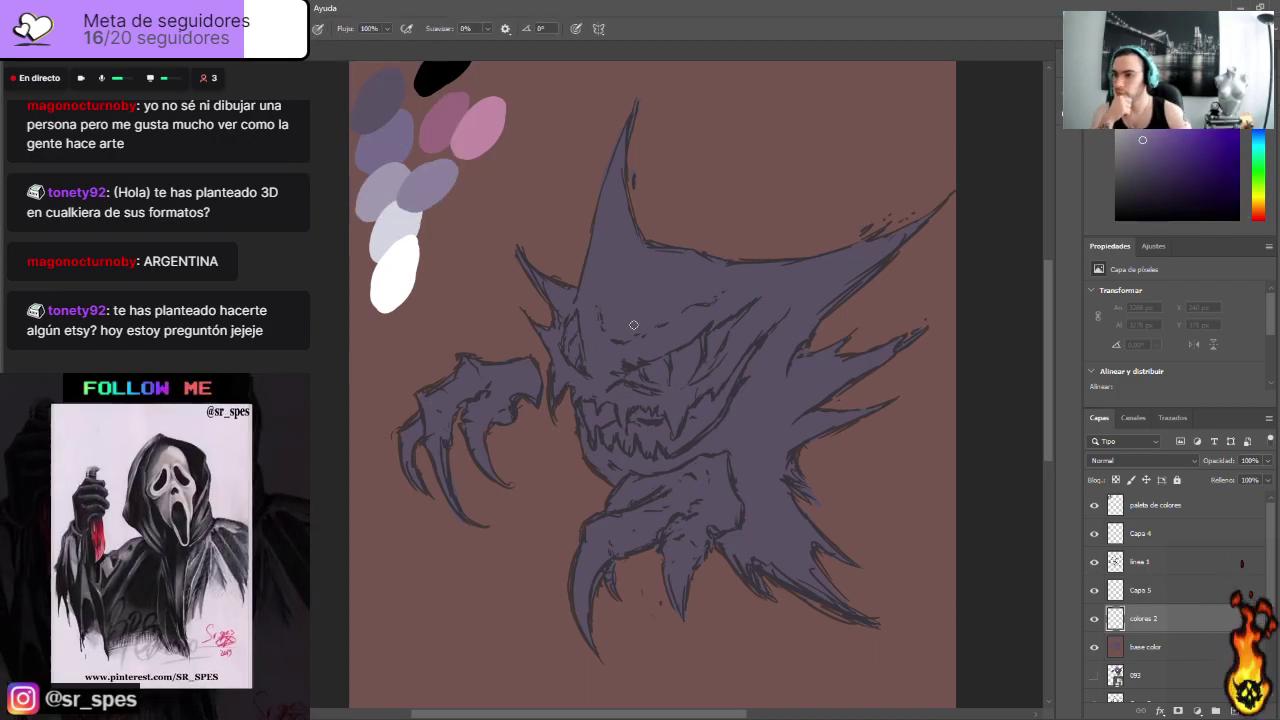
drag(578, 304, 581, 284)
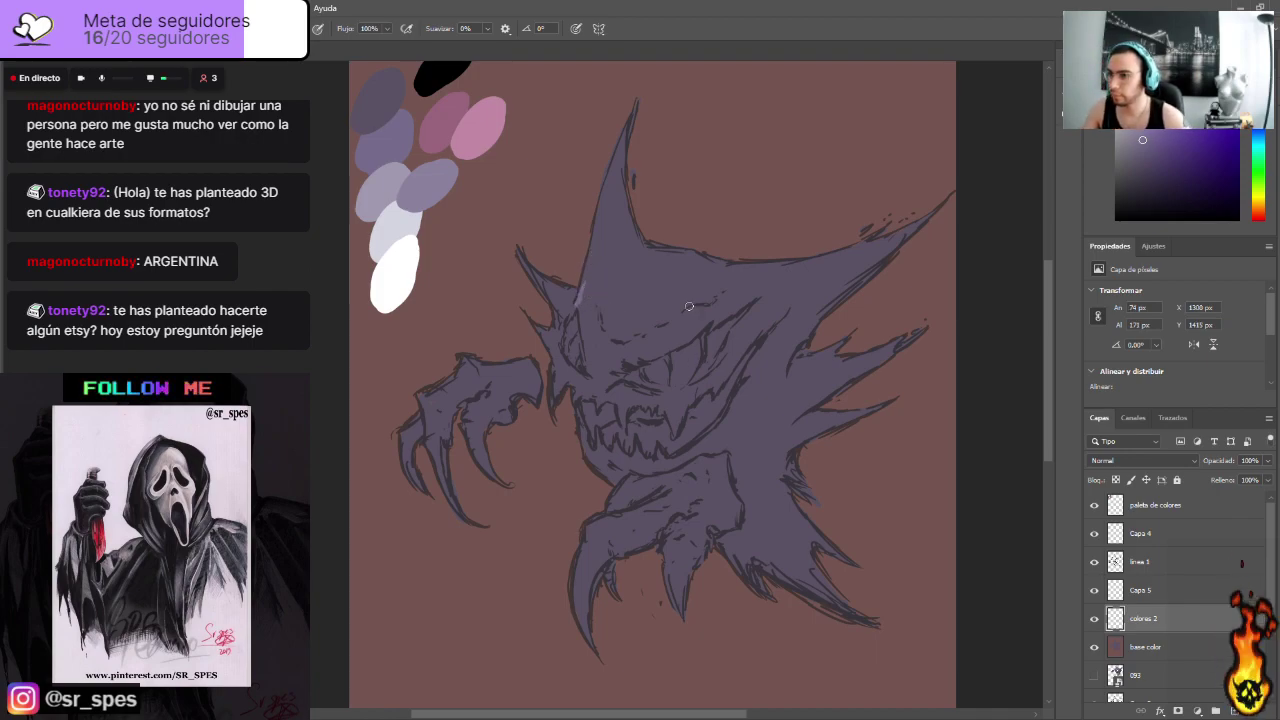
key(ctrl+z)
key(ctrl+z)
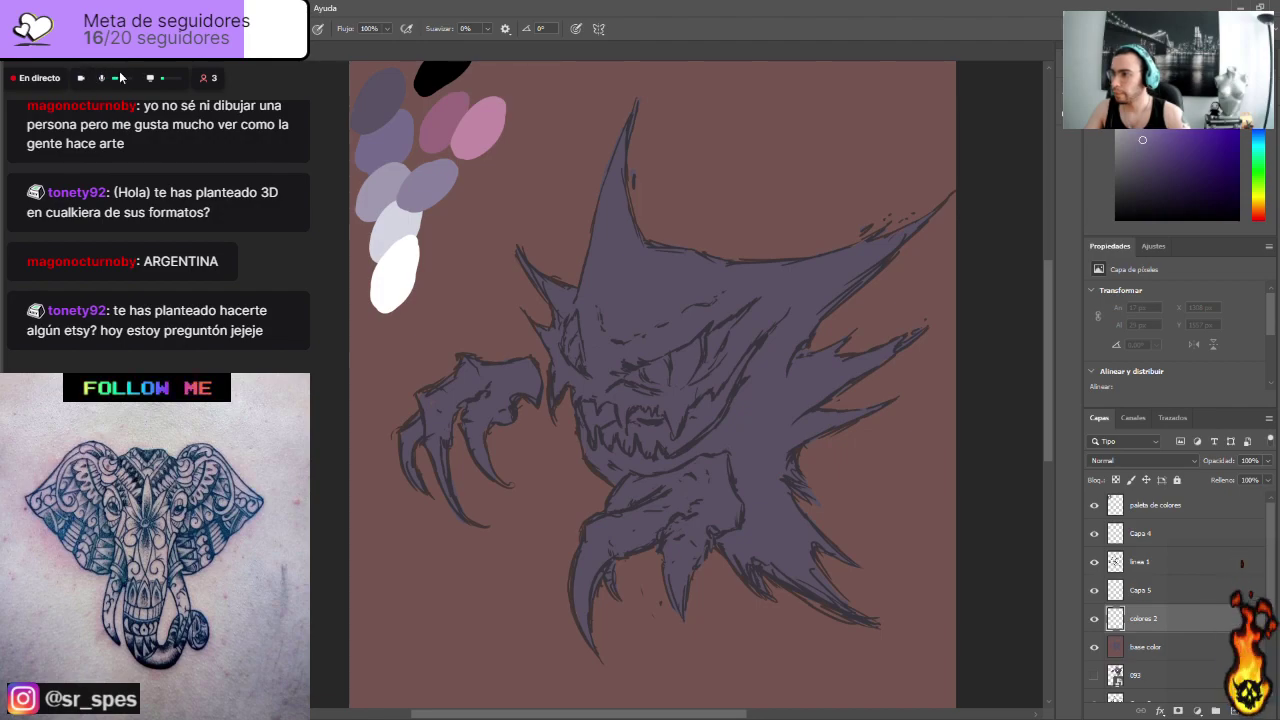
Step: Block in medium purple over the Haunter's forehead, face, torso and both hands on colores 2, leaving dark base colour along the outer edges
mouse_move(627, 320)
mouse_down()
mouse_move(662, 304)
mouse_move(621, 326)
mouse_move(612, 266)
mouse_move(627, 295)
mouse_up()
mouse_move(643, 274)
mouse_down()
mouse_move(620, 251)
mouse_move(614, 214)
mouse_move(671, 299)
mouse_move(864, 257)
mouse_up()
mouse_move(722, 370)
mouse_down()
mouse_move(610, 357)
mouse_move(699, 301)
mouse_move(663, 326)
mouse_move(613, 317)
mouse_move(607, 345)
mouse_move(599, 239)
mouse_move(611, 332)
mouse_move(676, 319)
mouse_move(752, 401)
mouse_move(757, 425)
mouse_move(786, 371)
mouse_move(829, 364)
mouse_move(771, 412)
mouse_move(752, 411)
mouse_move(751, 450)
mouse_move(598, 537)
mouse_move(584, 582)
mouse_move(628, 519)
mouse_move(706, 493)
mouse_move(679, 560)
mouse_move(686, 489)
mouse_move(663, 492)
mouse_move(624, 375)
mouse_up()
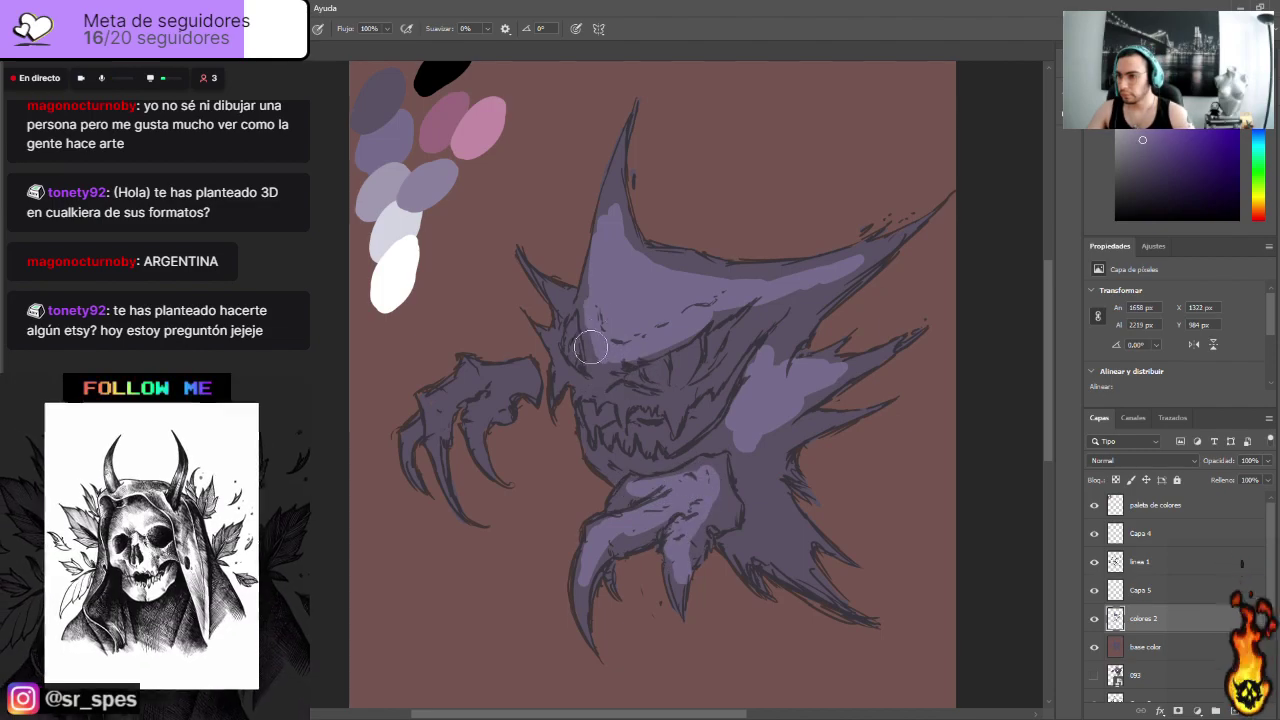
mouse_move(551, 266)
mouse_down()
mouse_move(606, 300)
mouse_move(548, 341)
mouse_move(584, 348)
mouse_move(566, 379)
mouse_move(532, 369)
mouse_move(438, 408)
mouse_move(476, 377)
mouse_move(504, 385)
mouse_move(477, 418)
mouse_move(441, 408)
mouse_move(442, 439)
mouse_move(435, 404)
mouse_move(524, 394)
mouse_up()
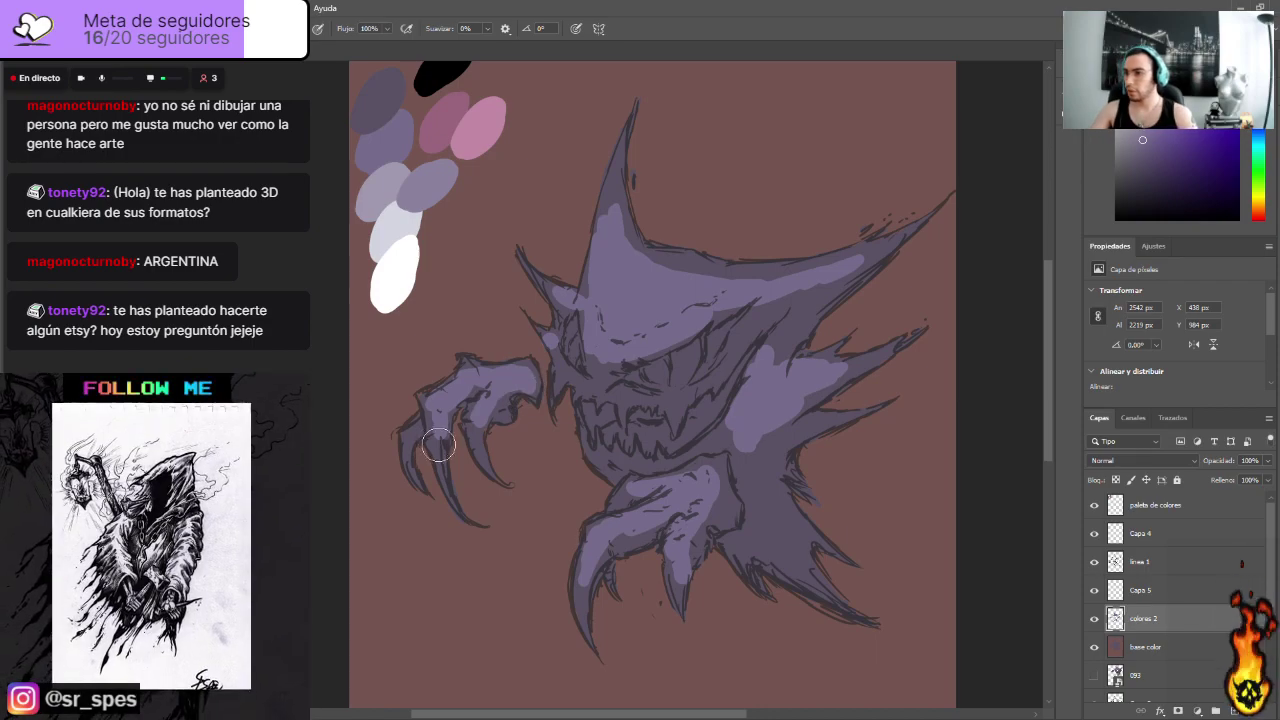
drag(419, 431, 430, 412)
mouse_move(681, 399)
mouse_down()
mouse_move(606, 387)
mouse_move(682, 401)
mouse_move(666, 402)
mouse_move(693, 365)
mouse_move(680, 337)
mouse_move(634, 377)
mouse_move(711, 351)
mouse_move(752, 307)
mouse_move(691, 374)
mouse_move(770, 303)
mouse_move(762, 323)
mouse_move(796, 299)
mouse_move(723, 399)
mouse_move(708, 381)
mouse_move(674, 414)
mouse_move(678, 358)
mouse_move(617, 440)
mouse_move(615, 361)
mouse_move(597, 374)
mouse_move(599, 359)
mouse_move(578, 365)
mouse_move(578, 307)
mouse_move(586, 342)
mouse_move(645, 411)
mouse_move(618, 445)
mouse_move(713, 437)
mouse_move(659, 441)
mouse_move(726, 424)
mouse_move(747, 438)
mouse_move(751, 484)
mouse_move(771, 440)
mouse_up()
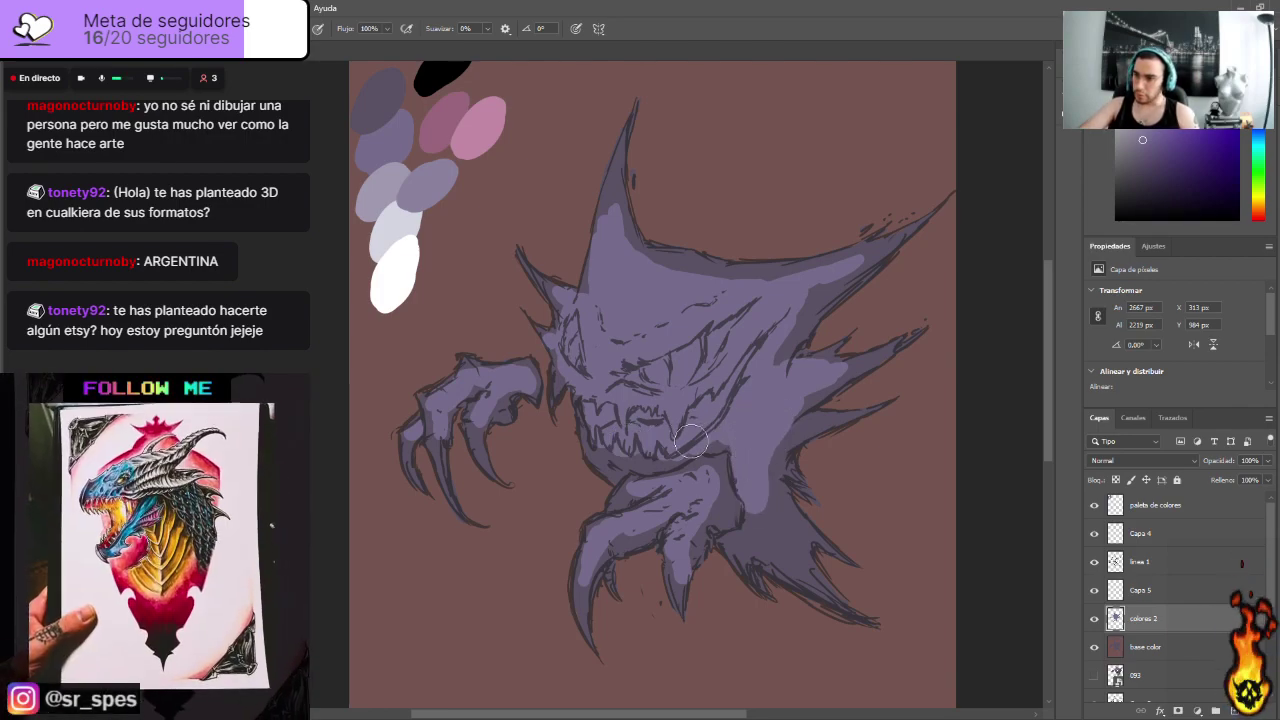
mouse_move(612, 242)
mouse_down()
mouse_move(731, 282)
mouse_move(796, 284)
mouse_up()
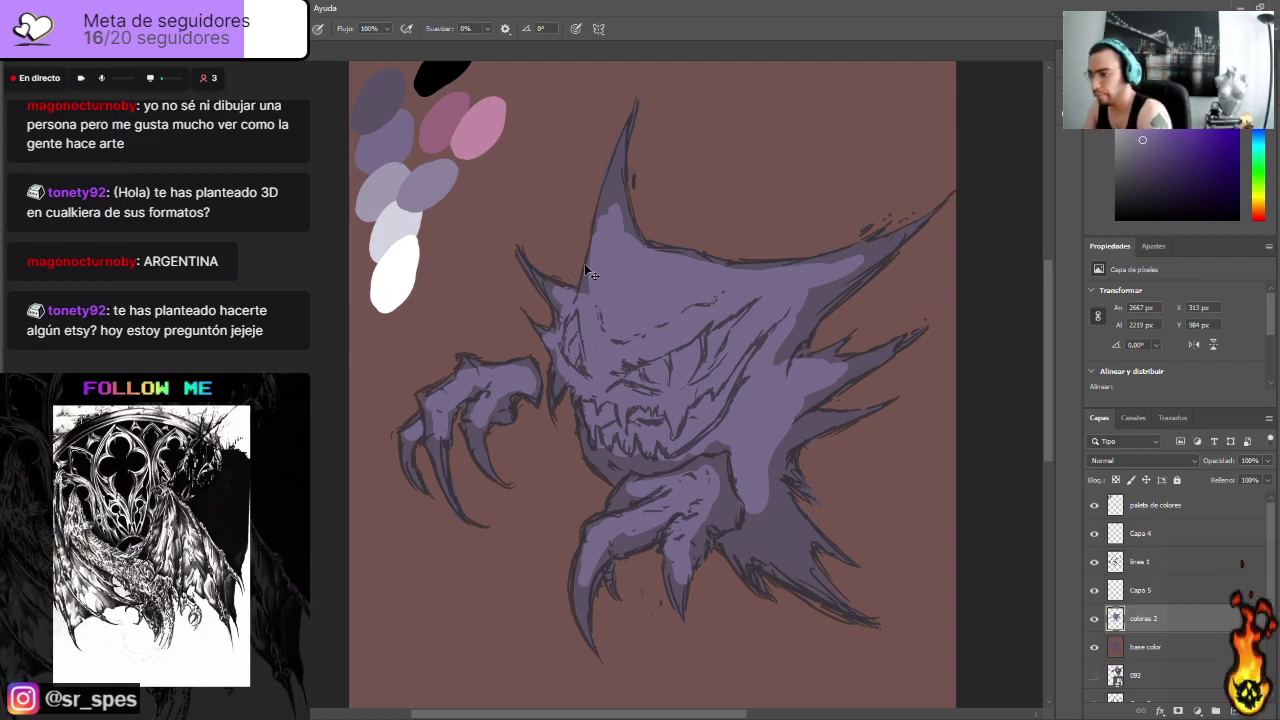
Step: Extend the medium purple into the left-side head spikes, the front hand's claws and the lower tail spikes using a small brush
key(ctrl+plus)
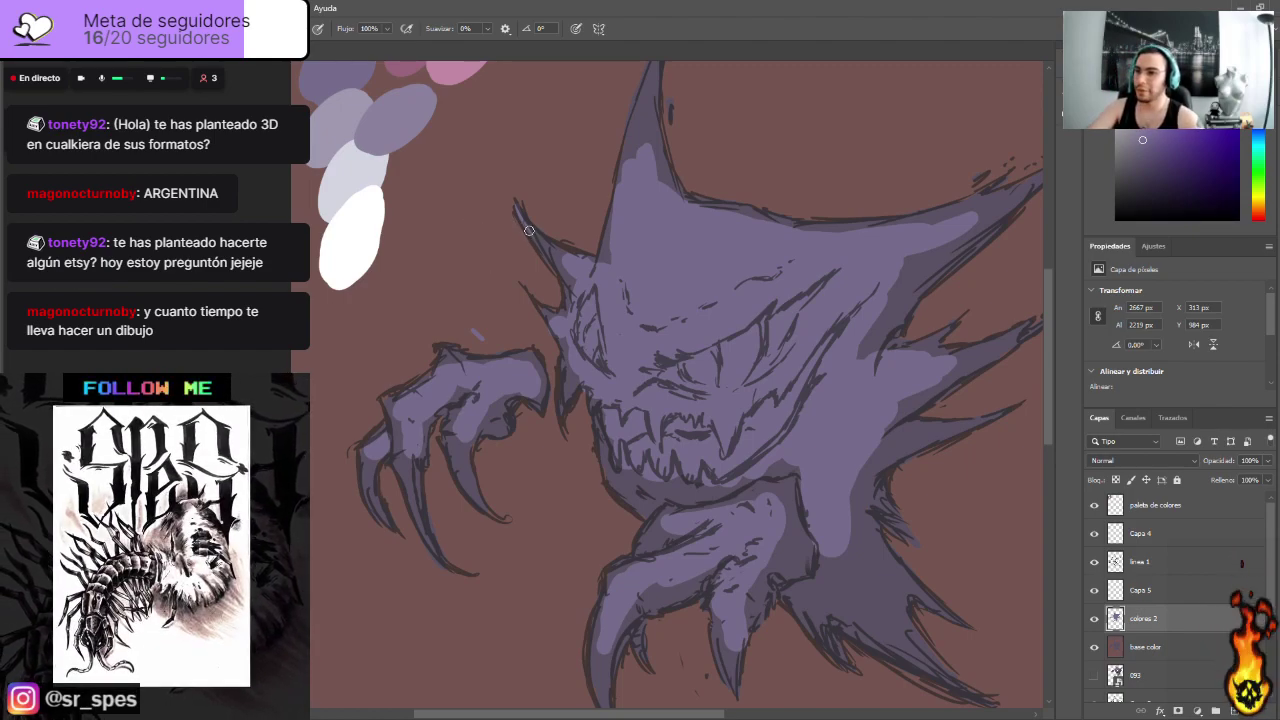
drag(535, 232, 567, 282)
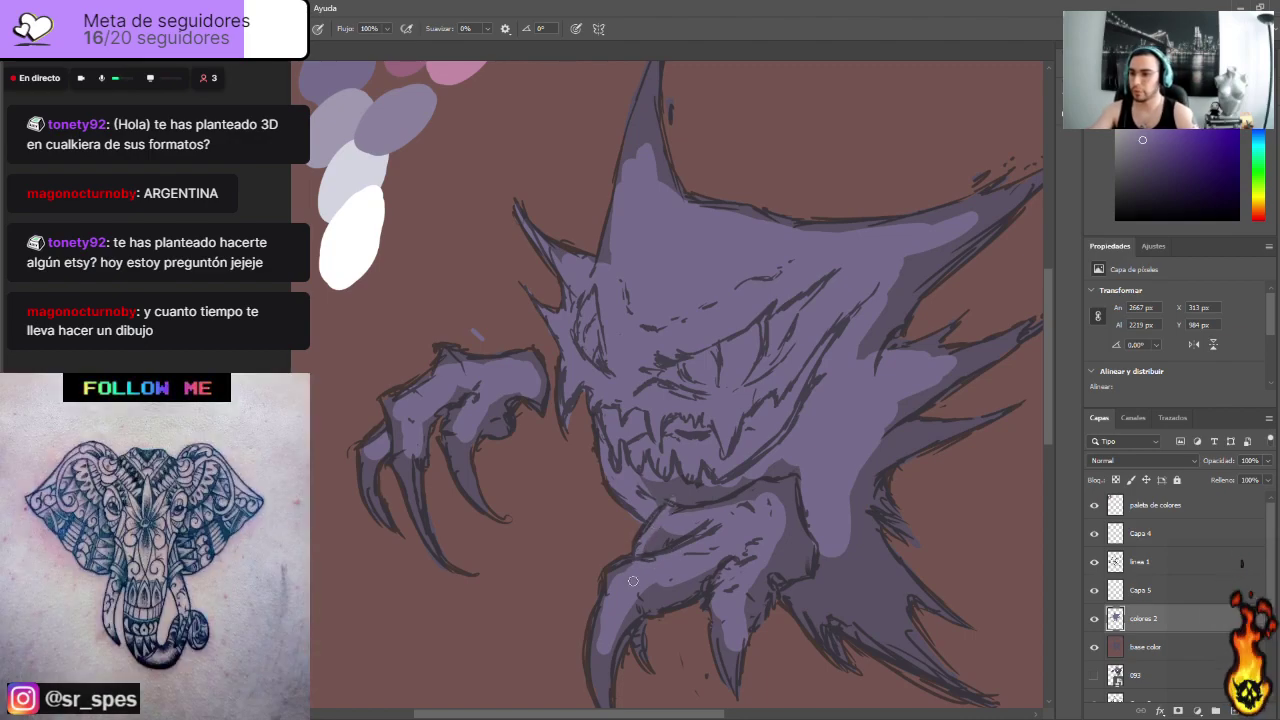
drag(1050, 374, 1050, 397)
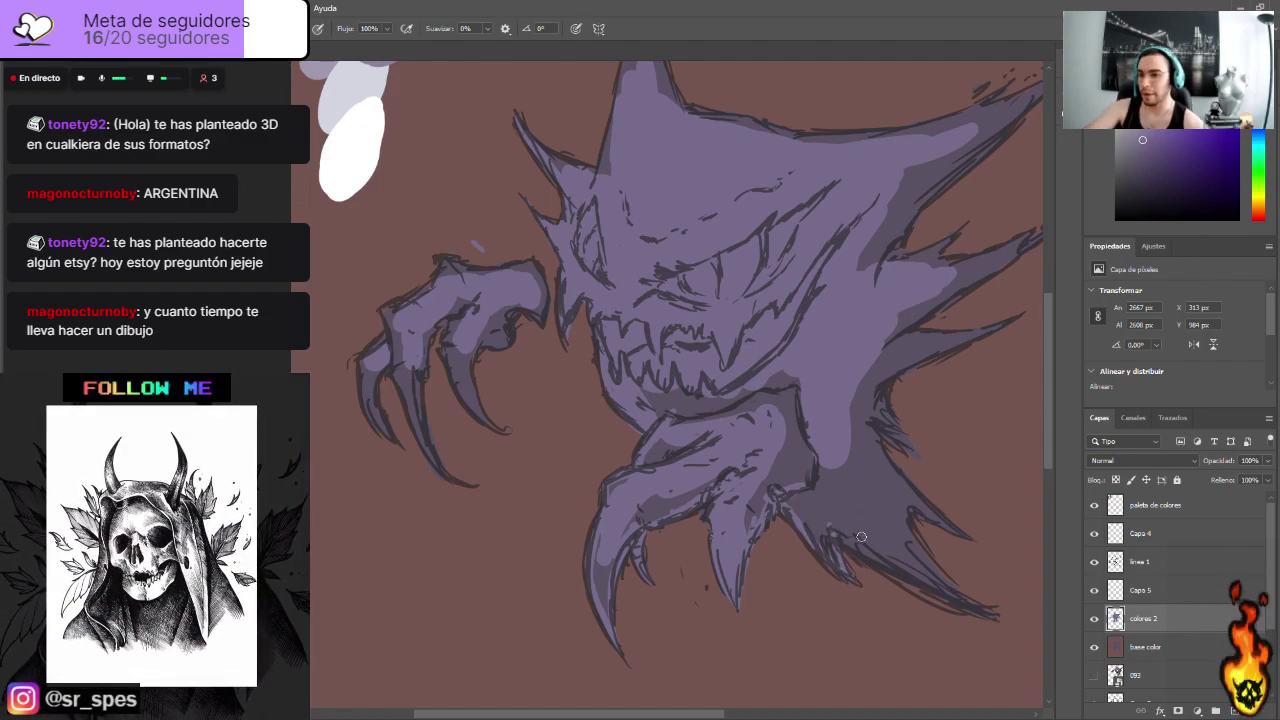
drag(638, 716, 674, 716)
mouse_move(772, 564)
mouse_down()
mouse_move(732, 538)
mouse_move(879, 617)
mouse_up()
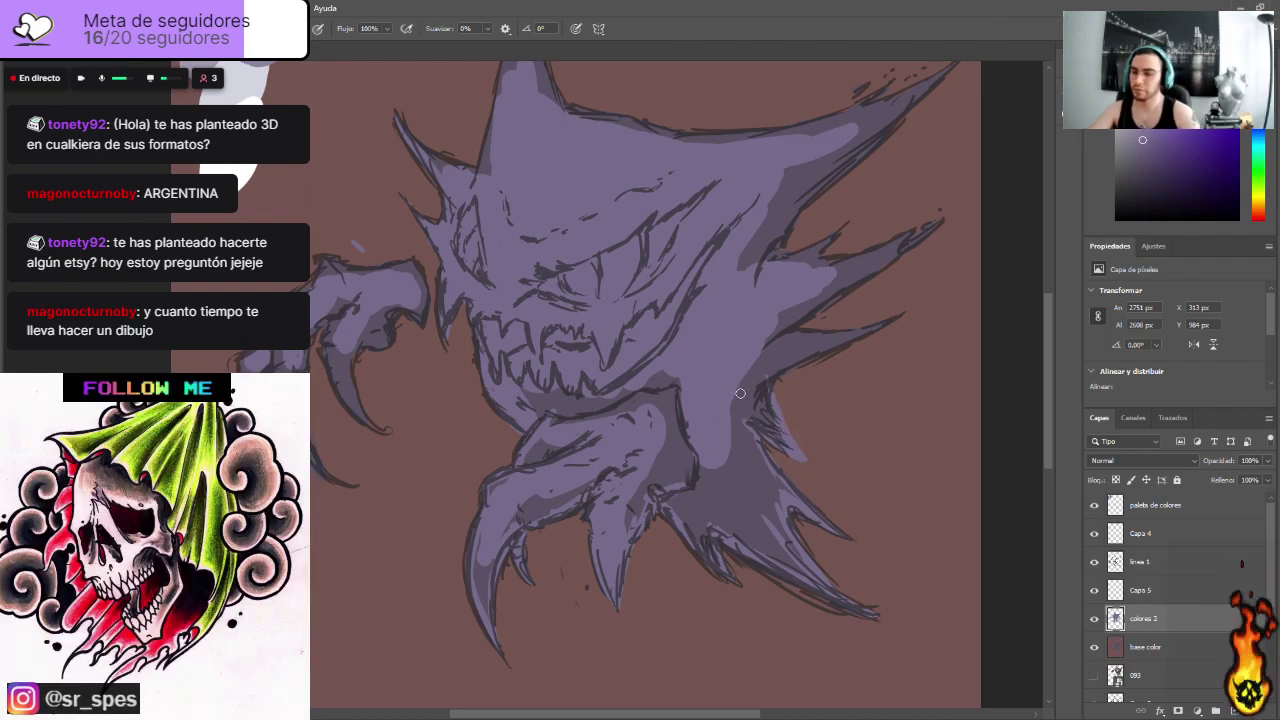
Step: Paint medium purple along the back spikes on the creature's right side, from the lowest spike up to the small upper one
mouse_move(763, 401)
mouse_down()
mouse_move(786, 372)
mouse_move(886, 323)
mouse_up()
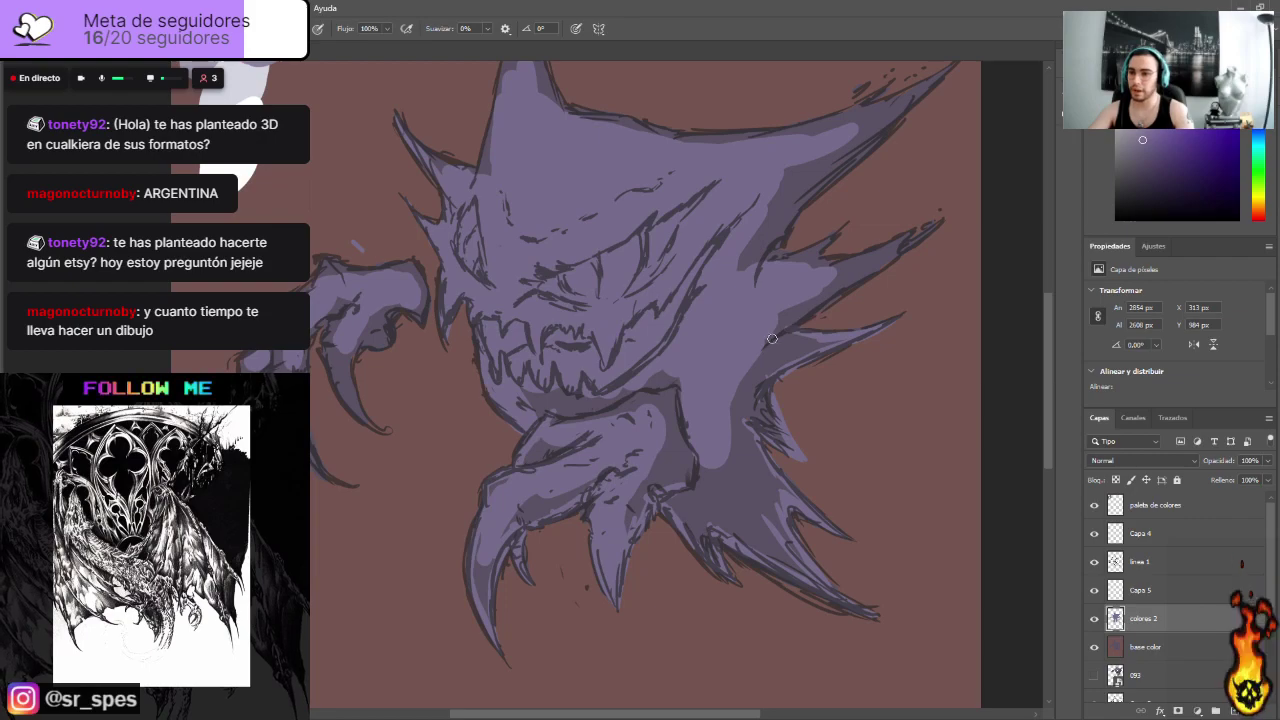
mouse_move(885, 262)
mouse_down()
mouse_move(852, 279)
mouse_move(923, 227)
mouse_up()
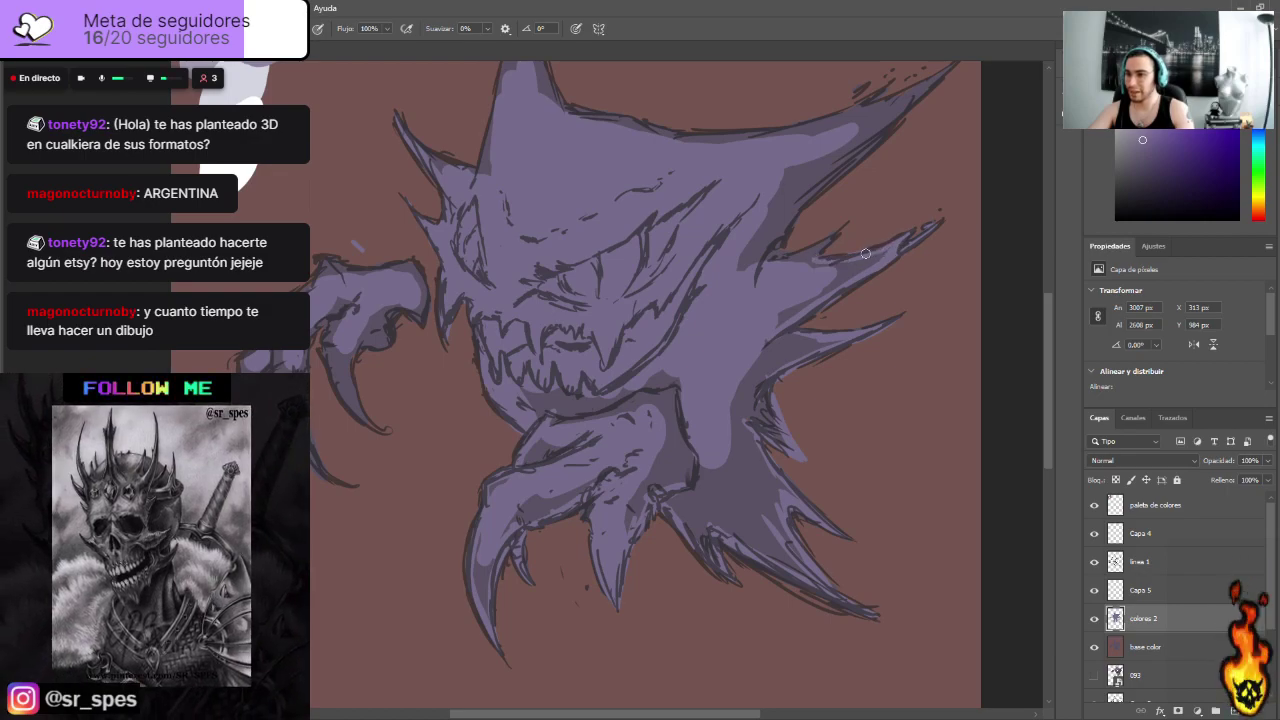
drag(792, 254, 850, 222)
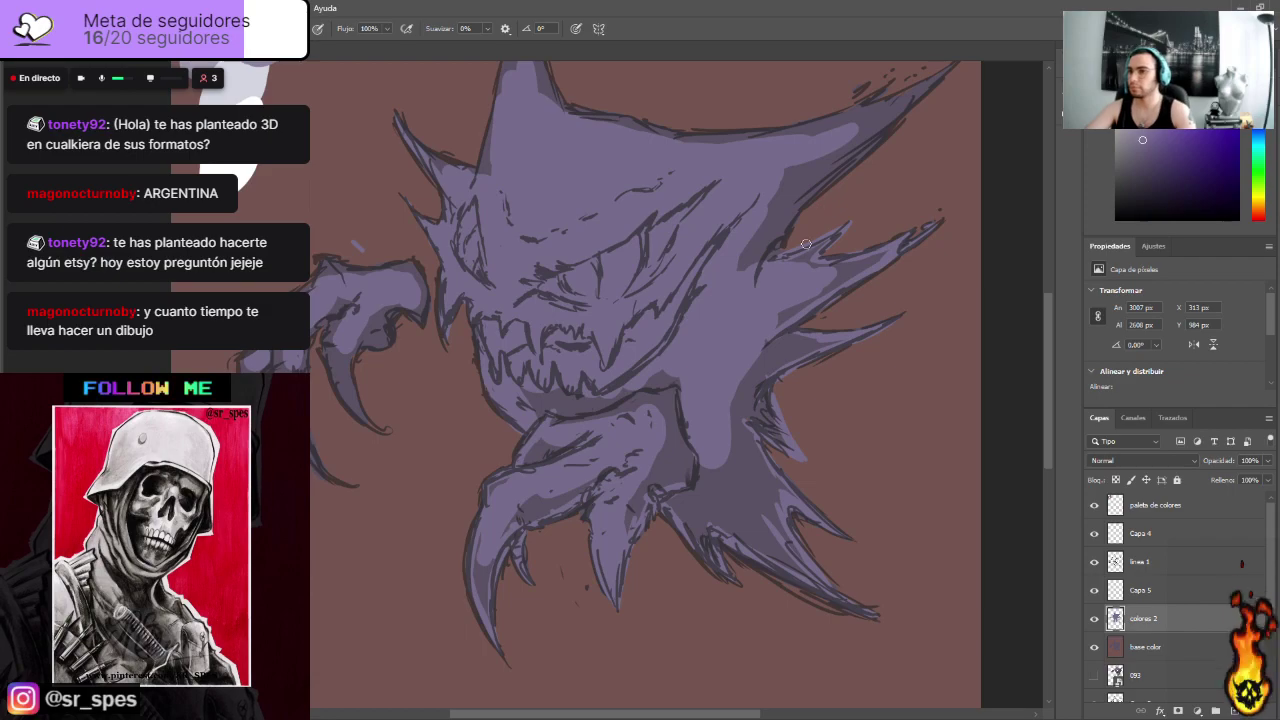
drag(781, 244, 796, 212)
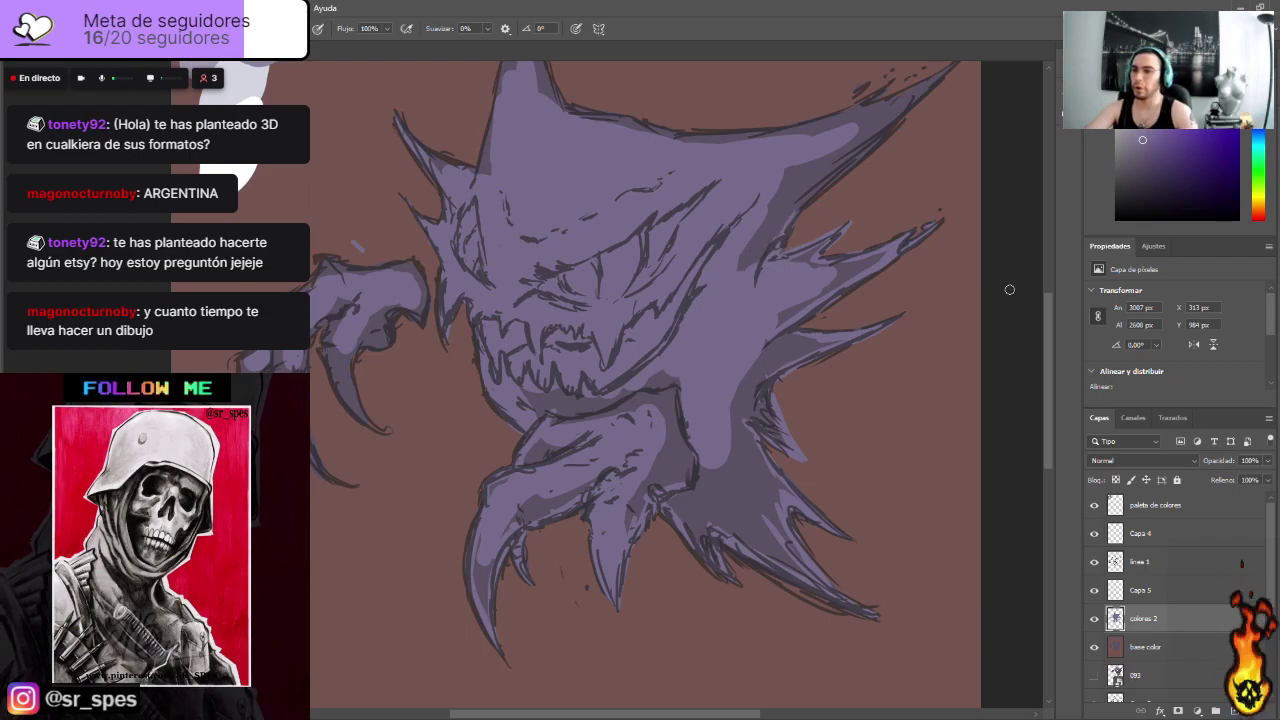
Step: Paint medium purple streaks along both edges of the long right horn and the adjoining top edge of the head
drag(1048, 304, 1051, 279)
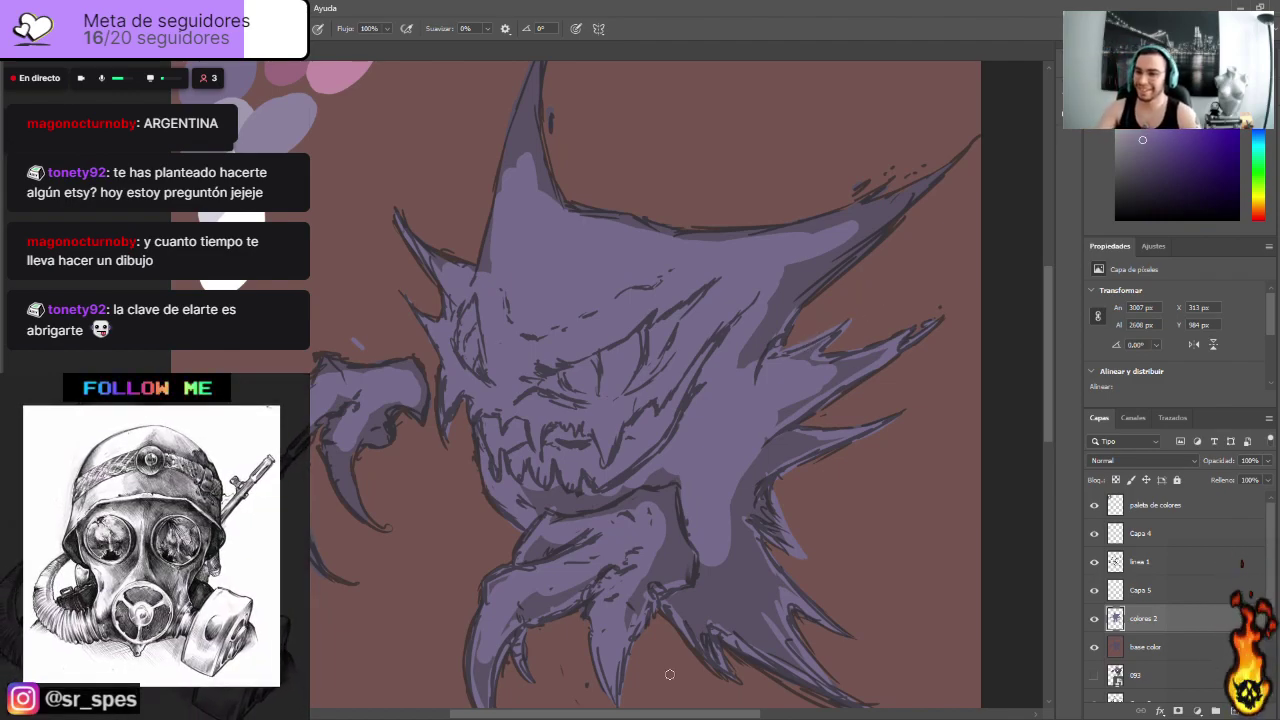
drag(678, 718, 698, 716)
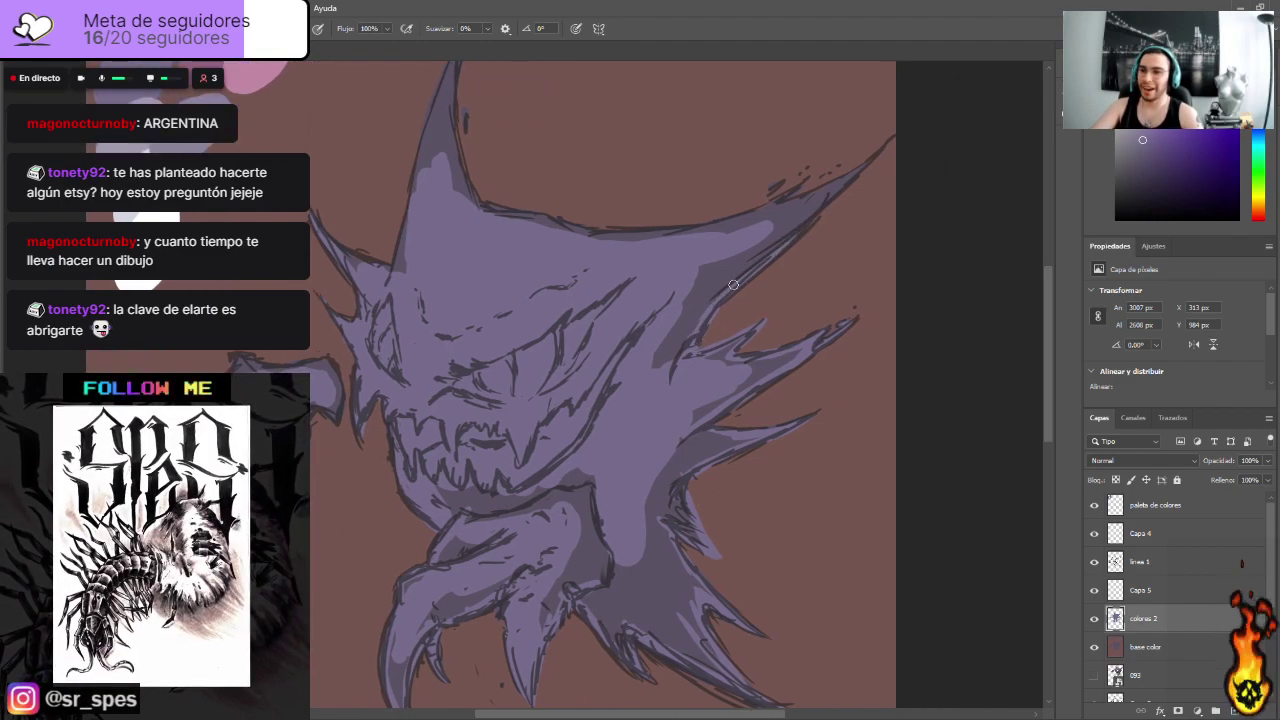
drag(829, 197, 873, 154)
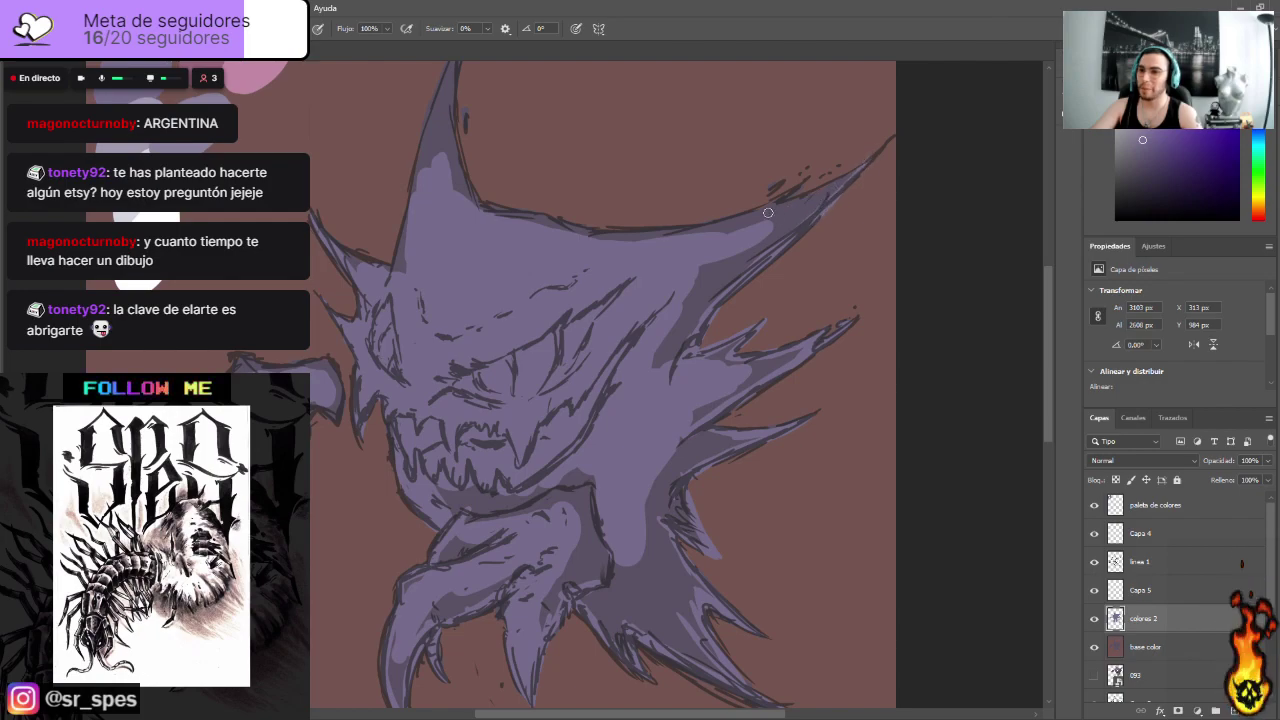
drag(766, 211, 849, 172)
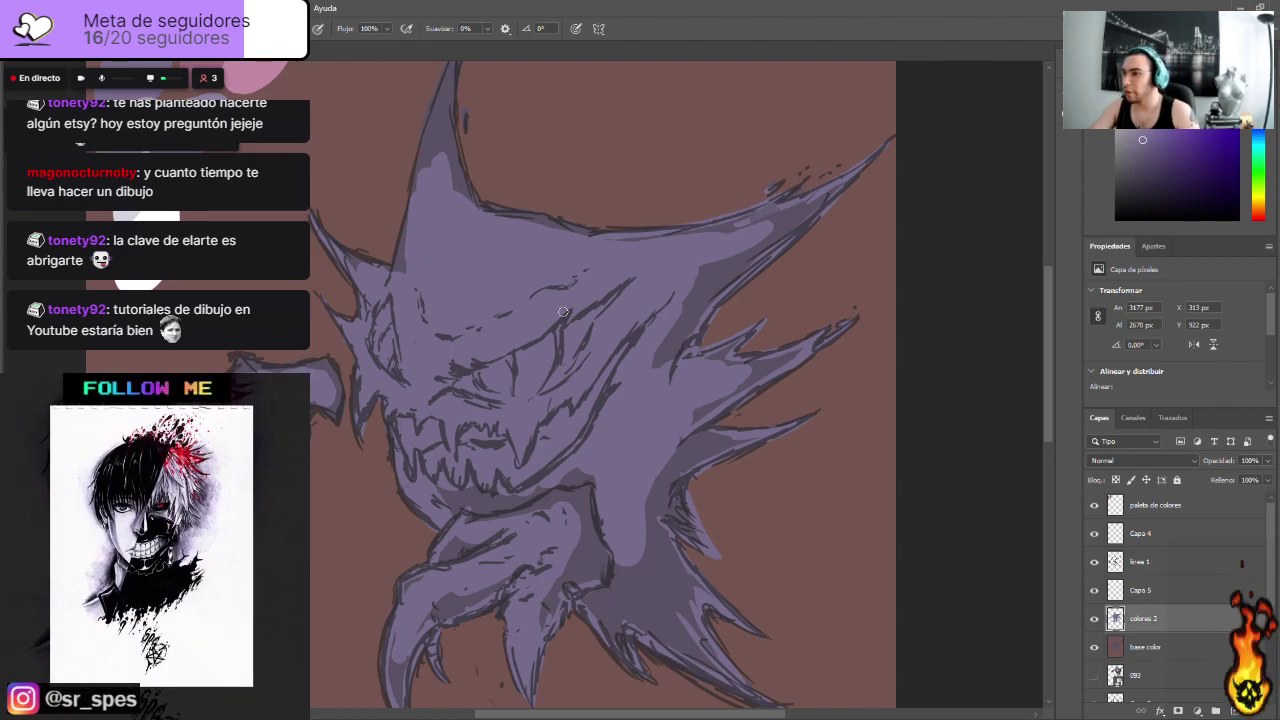
drag(479, 213, 582, 230)
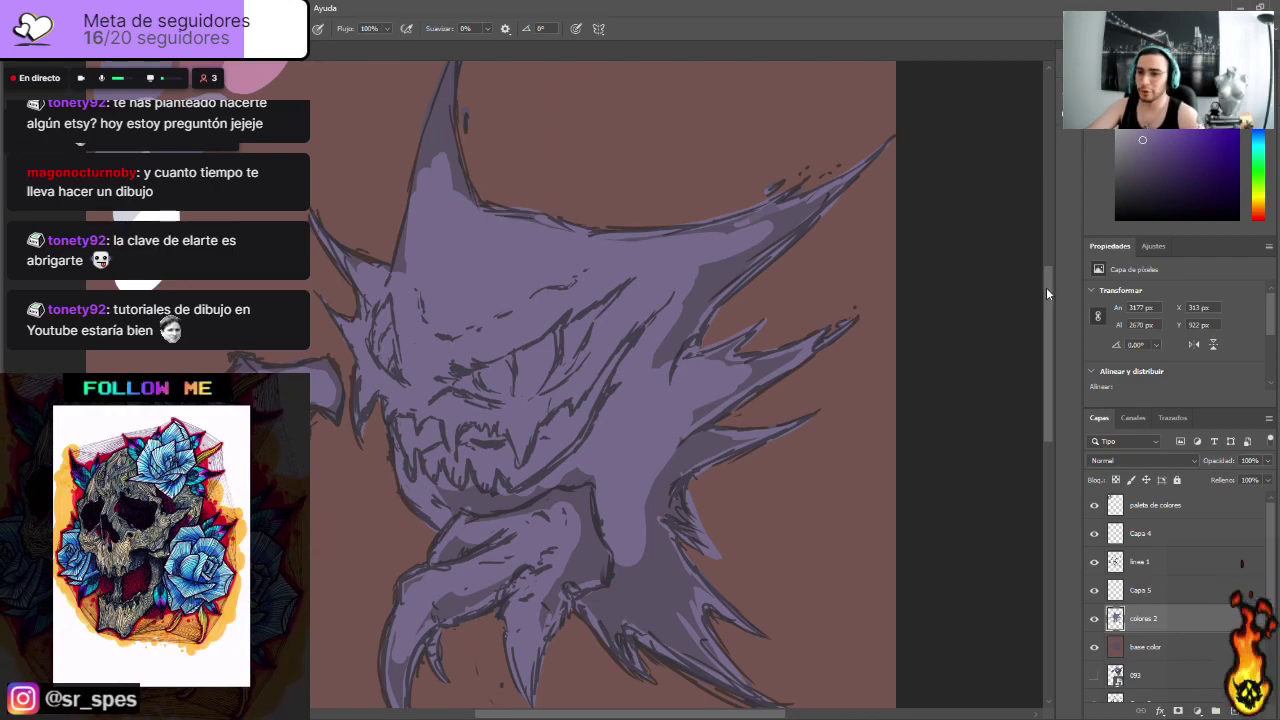
Step: Paint medium purple along both edges of the tall upright horn, from its tip down to the head
drag(1047, 293, 1046, 273)
drag(471, 92, 456, 190)
drag(462, 138, 455, 234)
drag(452, 180, 475, 278)
drag(452, 210, 496, 306)
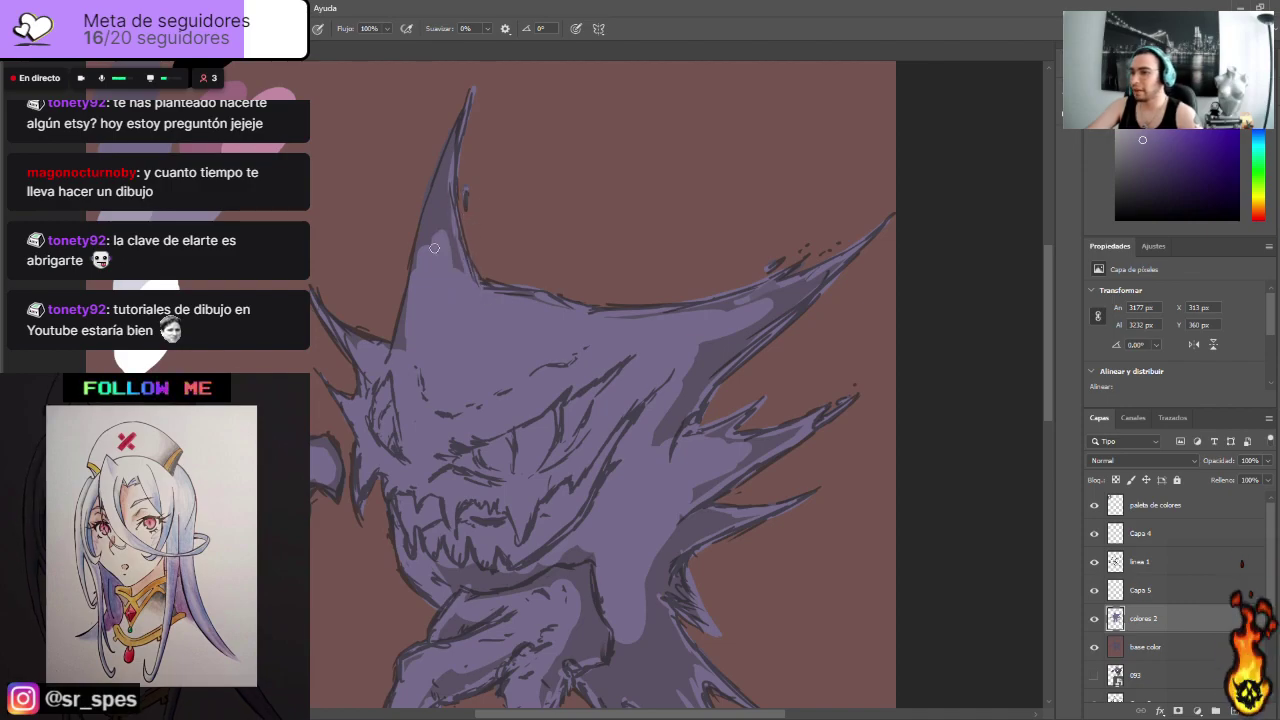
drag(427, 240, 452, 140)
drag(431, 200, 478, 76)
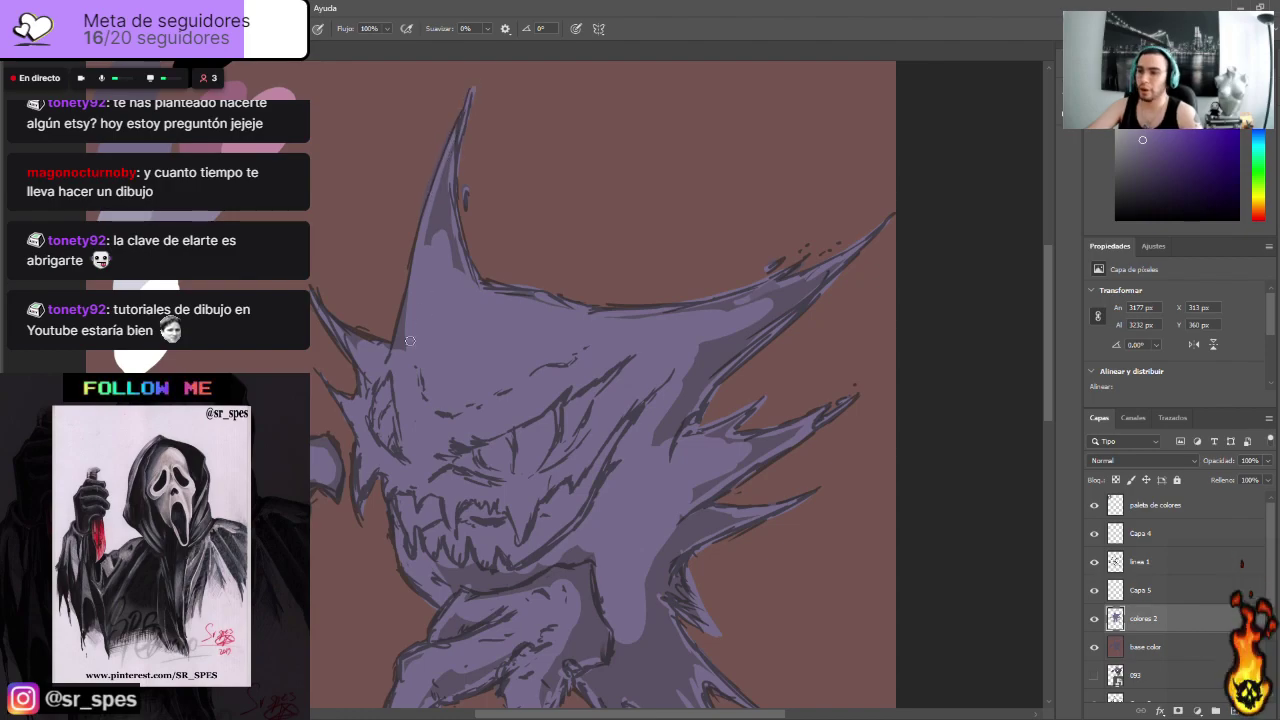
drag(402, 355, 415, 279)
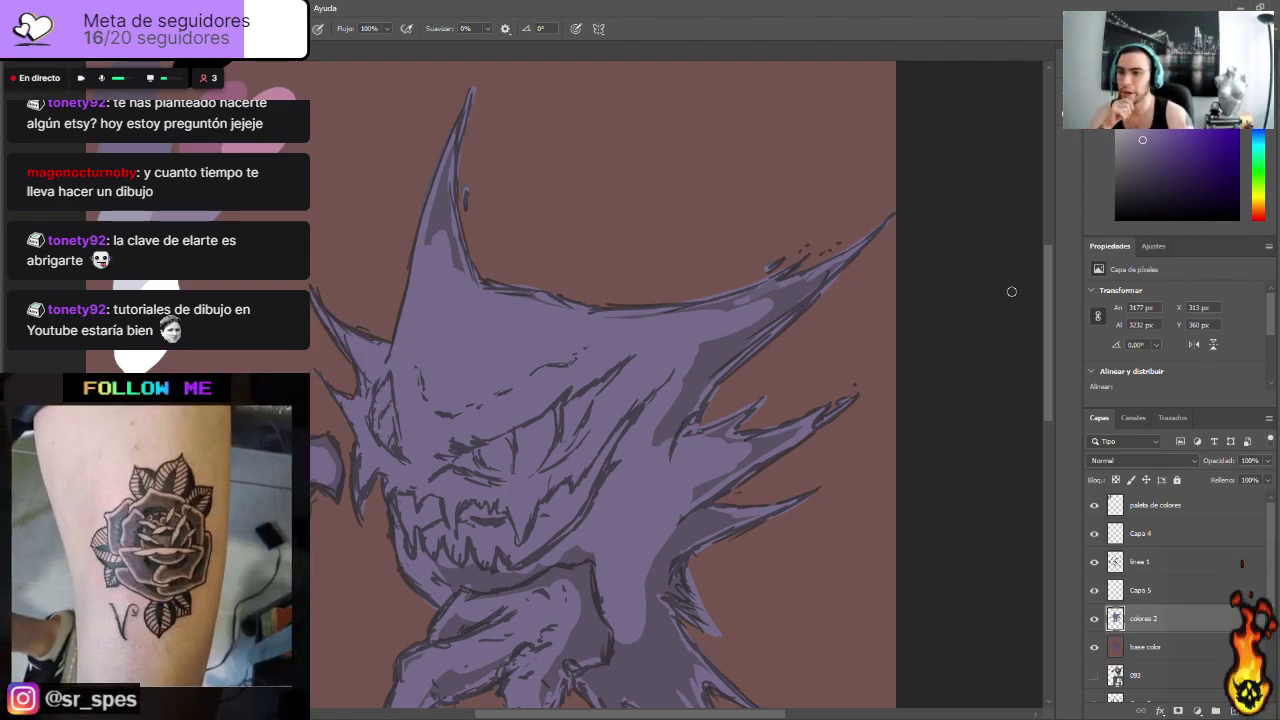
Step: Fill the remaining dark areas of the hands, lower body, back spikes and right horn with medium purple
drag(1048, 281, 1050, 313)
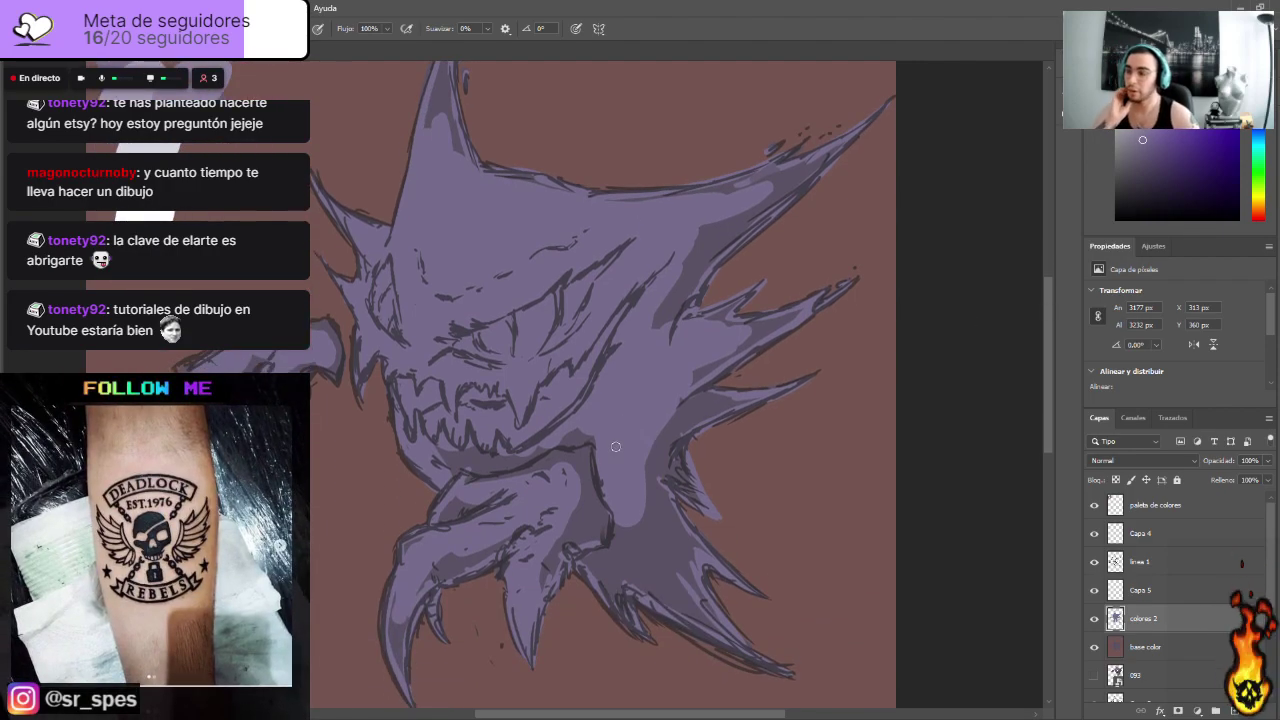
drag(1050, 379, 1049, 391)
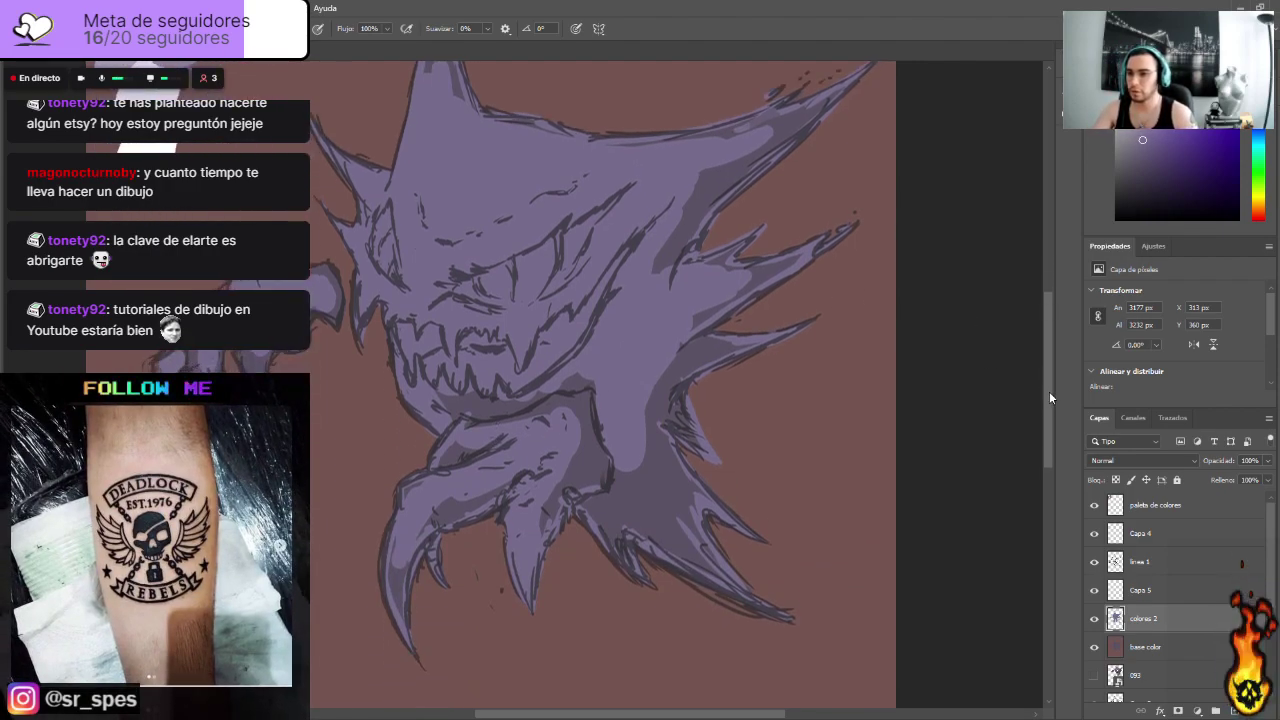
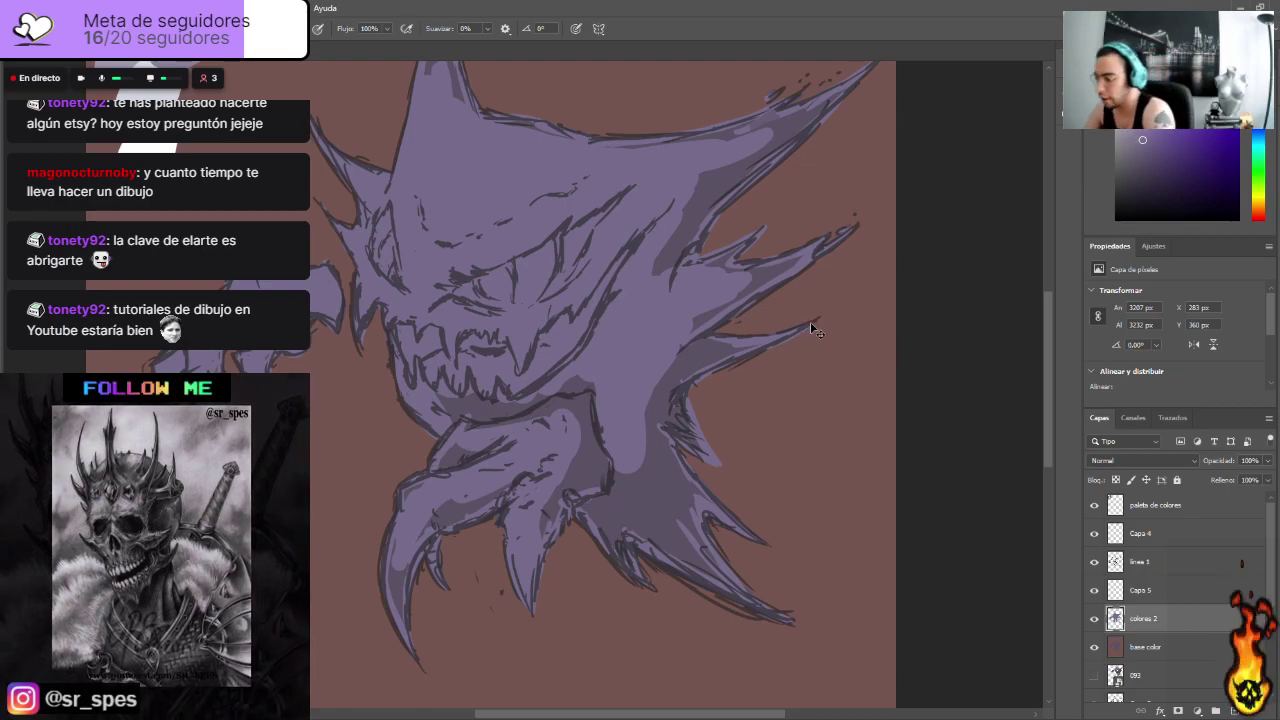
key(ctrl+minus)
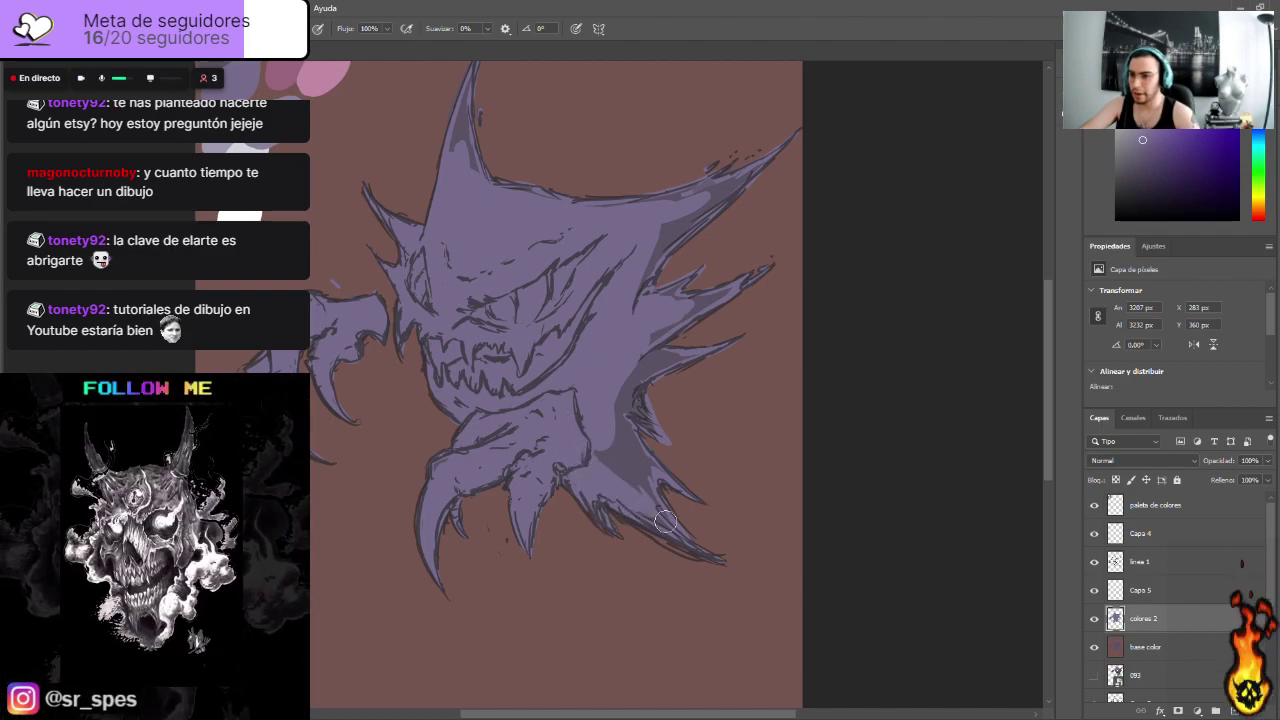
drag(622, 436, 634, 478)
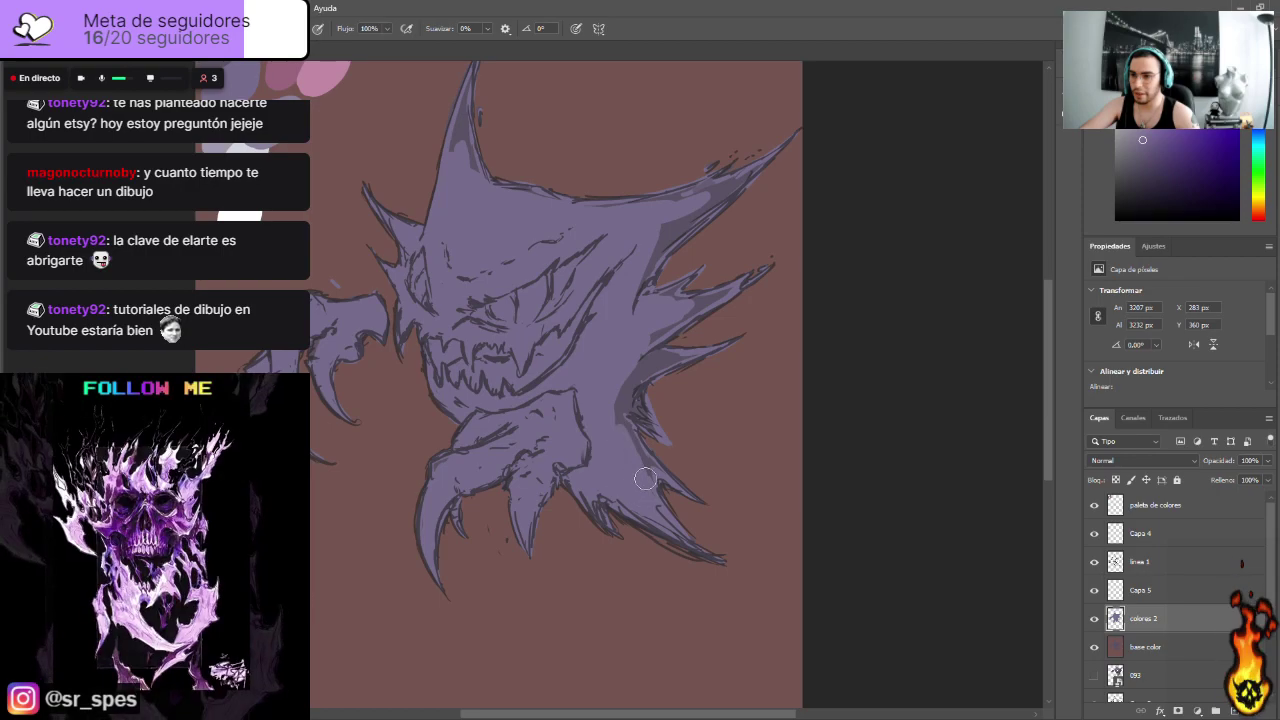
mouse_move(620, 428)
mouse_down()
mouse_move(625, 394)
mouse_move(651, 427)
mouse_move(630, 380)
mouse_move(654, 429)
mouse_move(621, 386)
mouse_up()
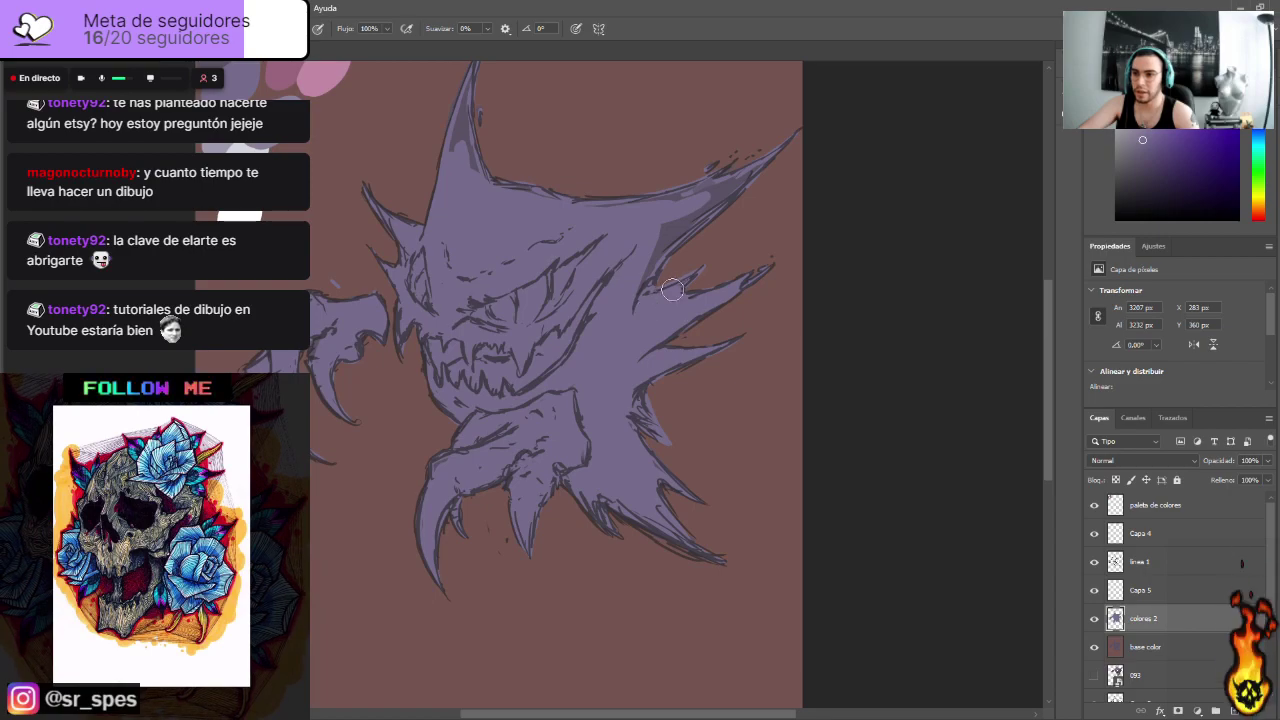
mouse_move(656, 240)
mouse_down()
mouse_move(722, 200)
mouse_move(659, 245)
mouse_move(739, 174)
mouse_move(662, 202)
mouse_up()
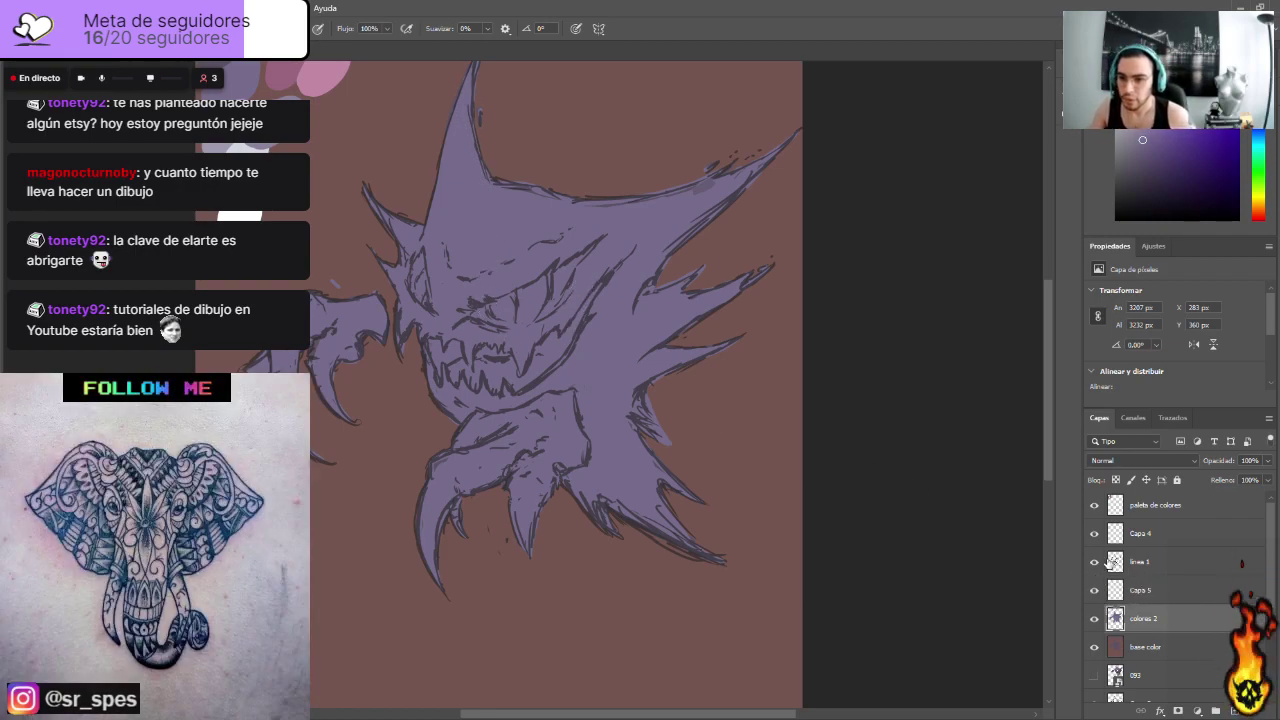
Step: Hide the linea 1 linework, fill the unpainted gaps along the head's top edge on colores 2, and show the linework again
click(1094, 562)
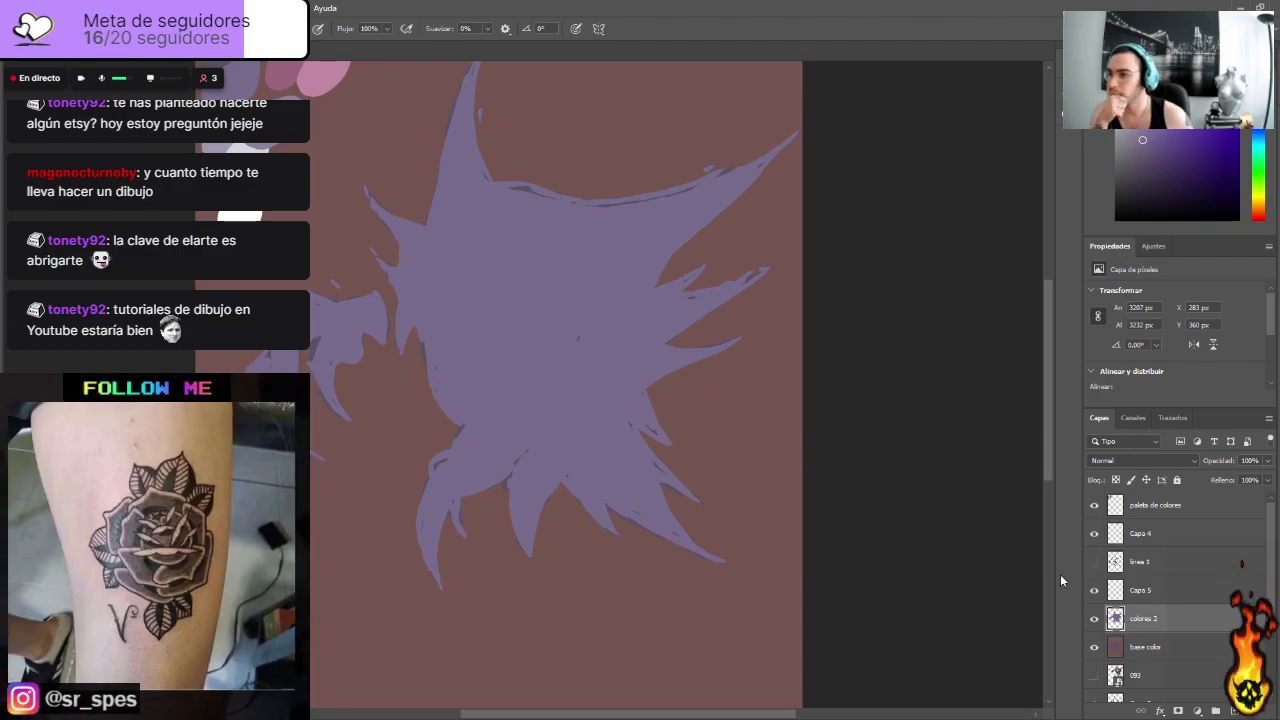
drag(602, 210, 686, 196)
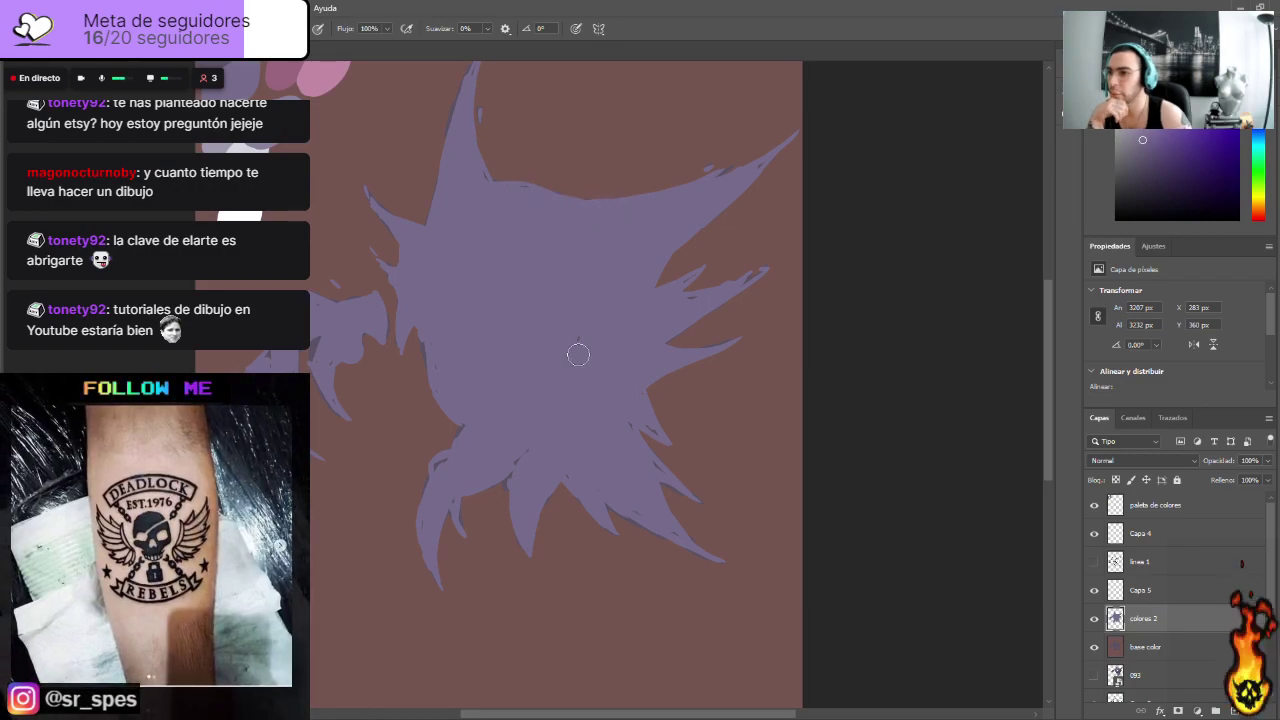
click(1094, 561)
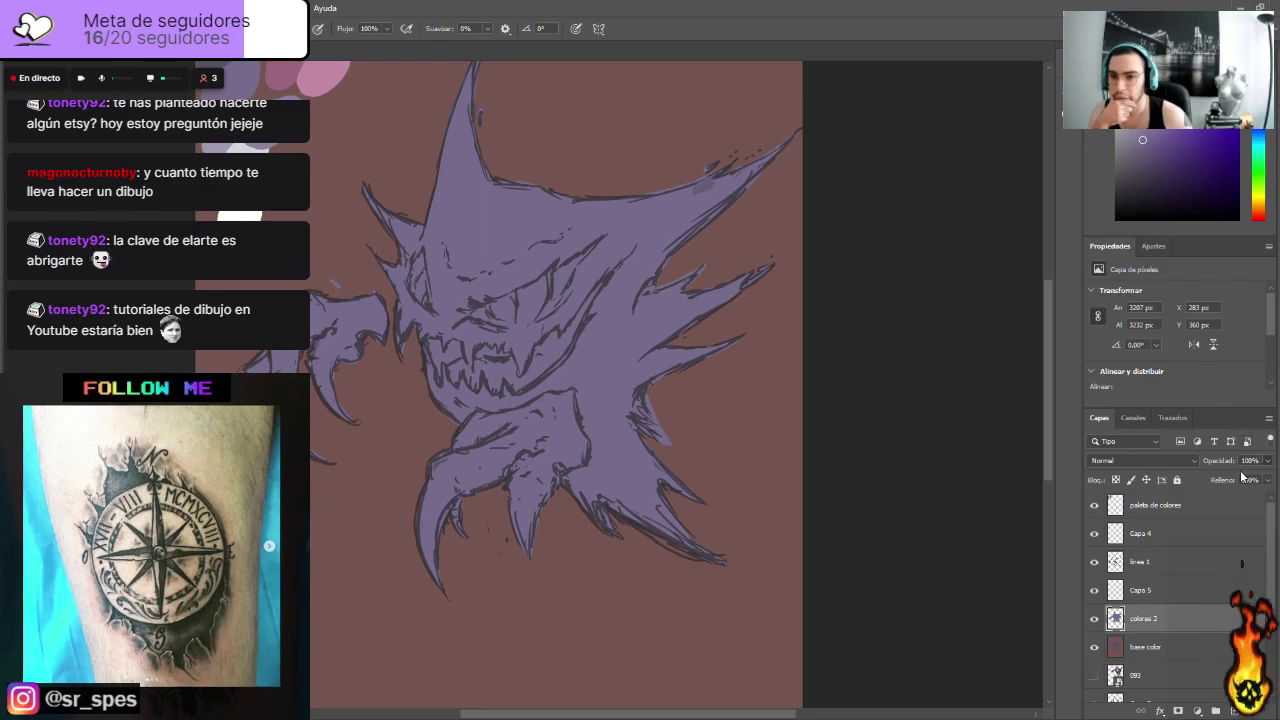
Step: Lower the opacity of the linea 1 linework to about 35% and return to the colores 2 layer
drag(1268, 462, 1222, 478)
key(ctrl+z)
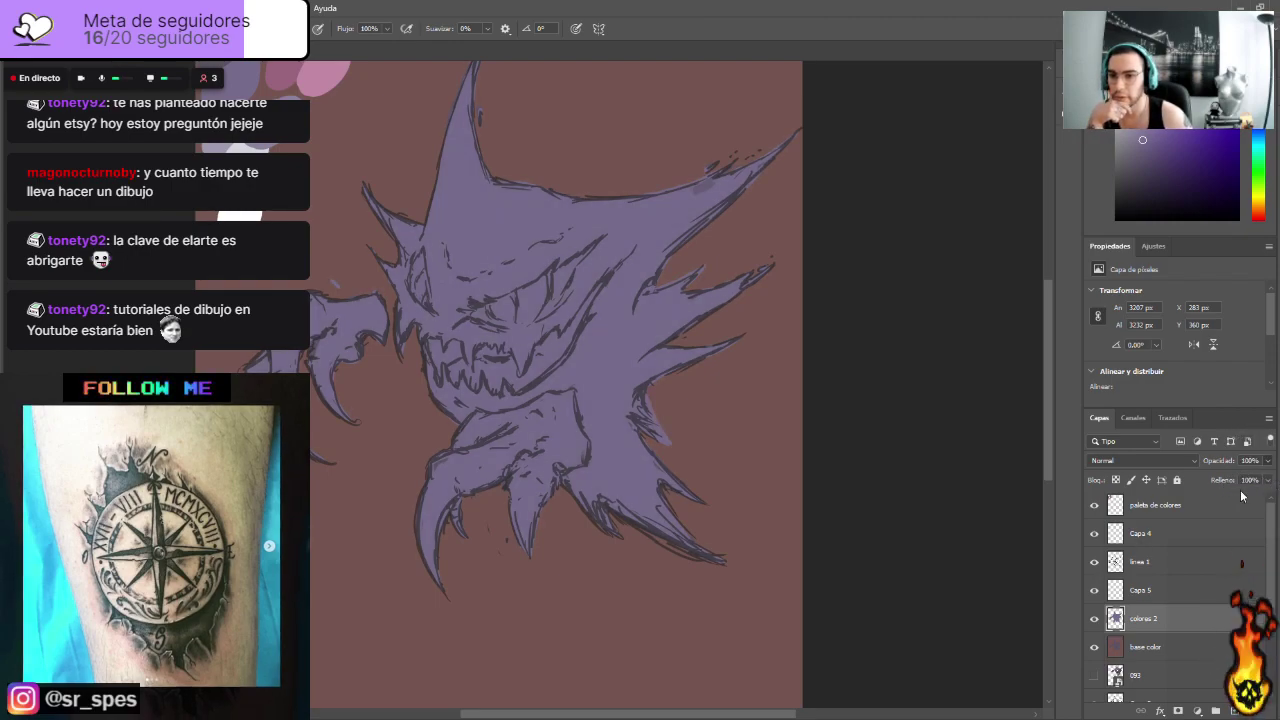
click(1182, 561)
drag(1265, 466, 1207, 486)
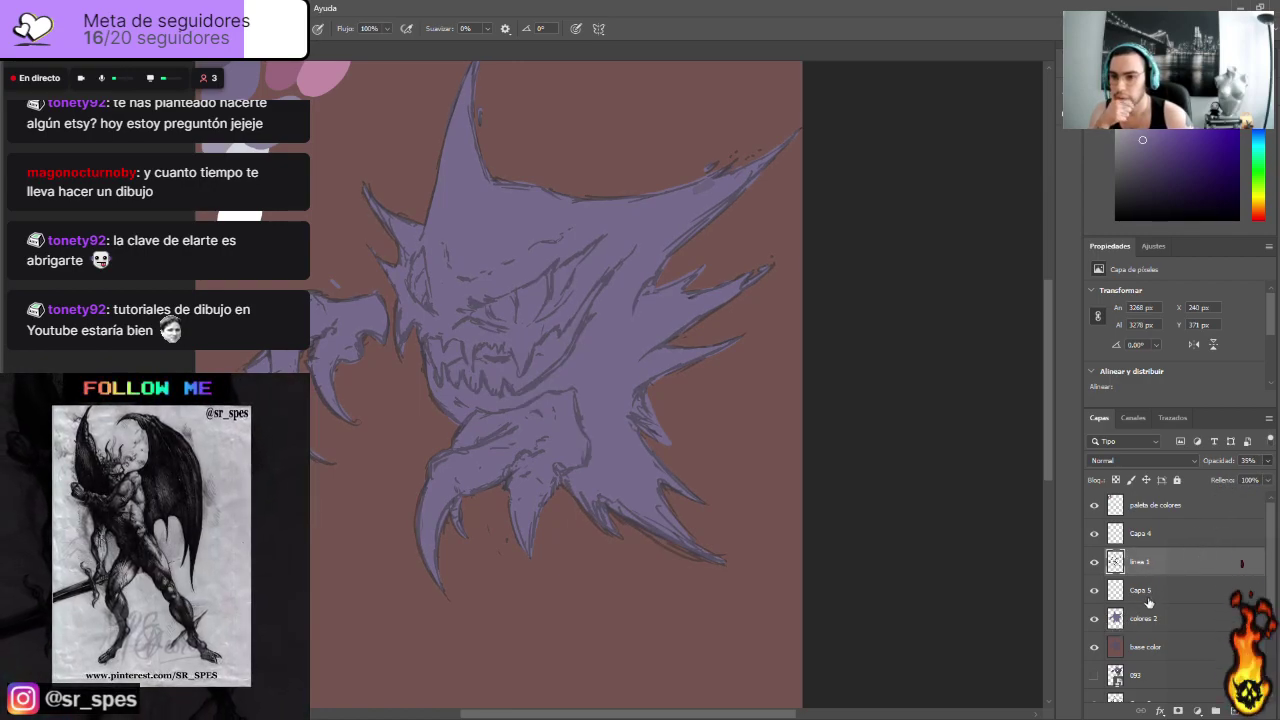
click(1150, 620)
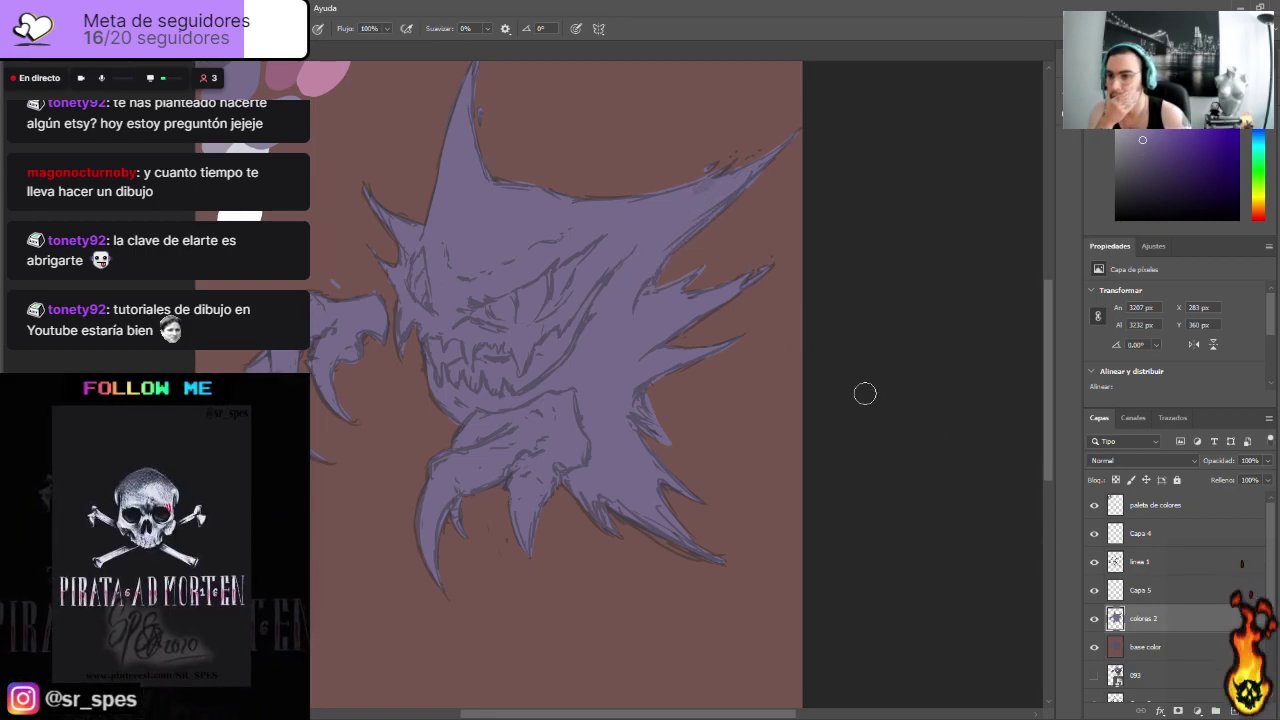
Step: Compare the purple fill on colores 2 with the linea 1 linework hidden and shown
click(1094, 563)
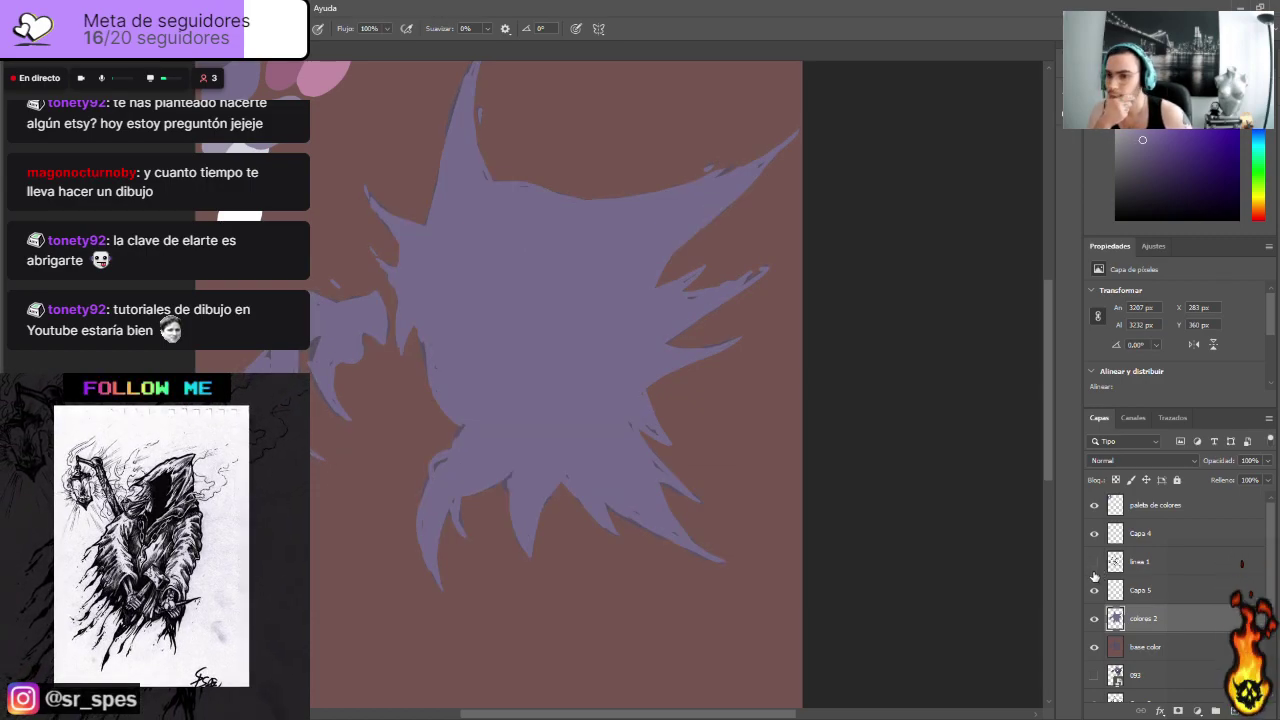
click(1094, 562)
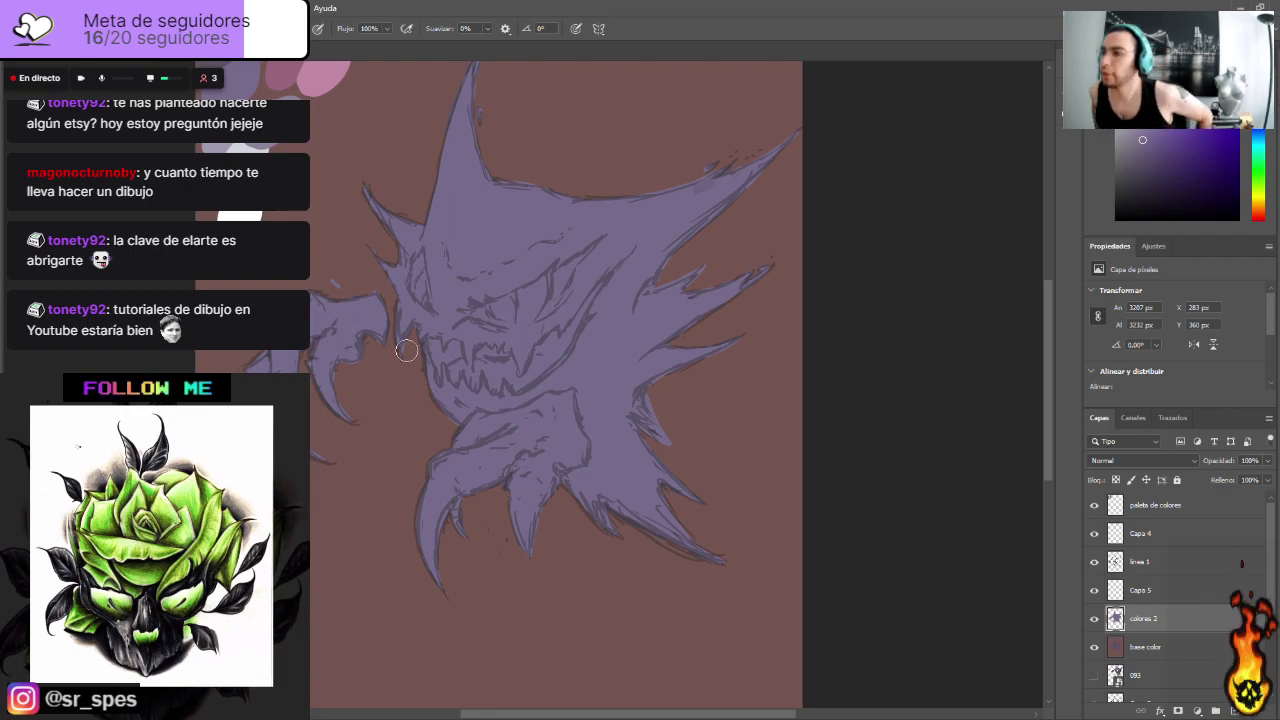
click(1094, 562)
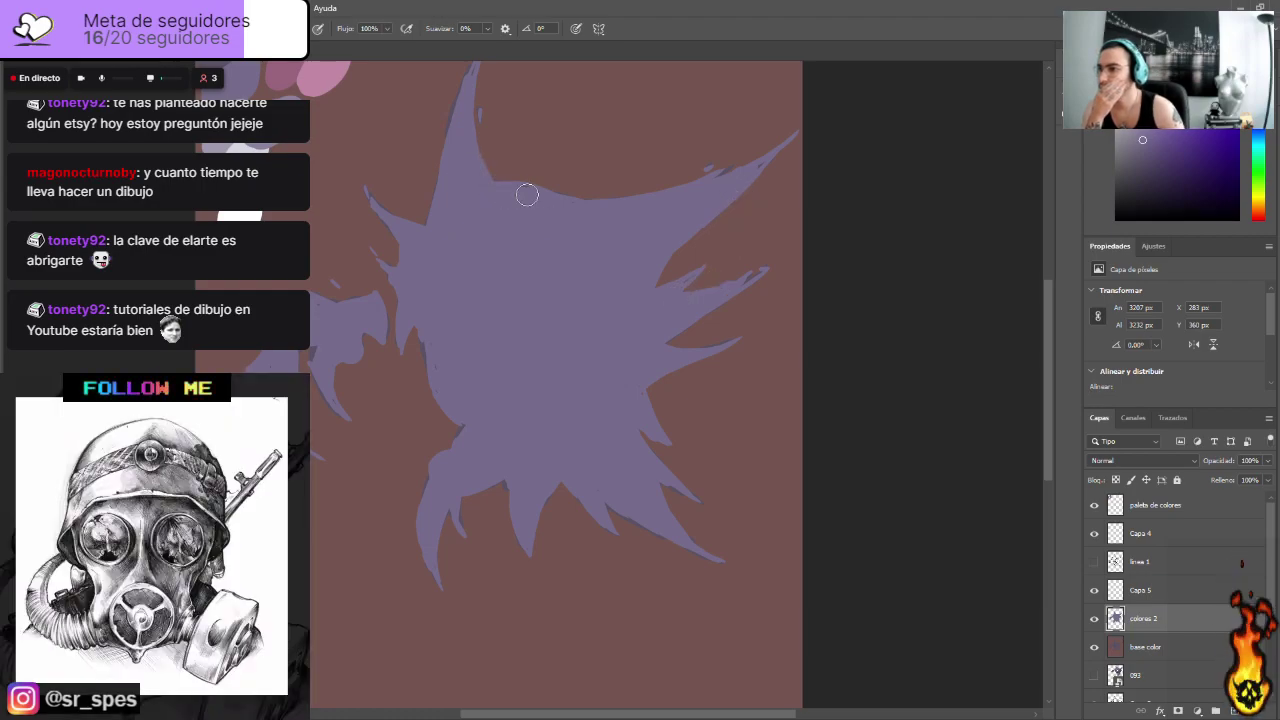
click(1094, 562)
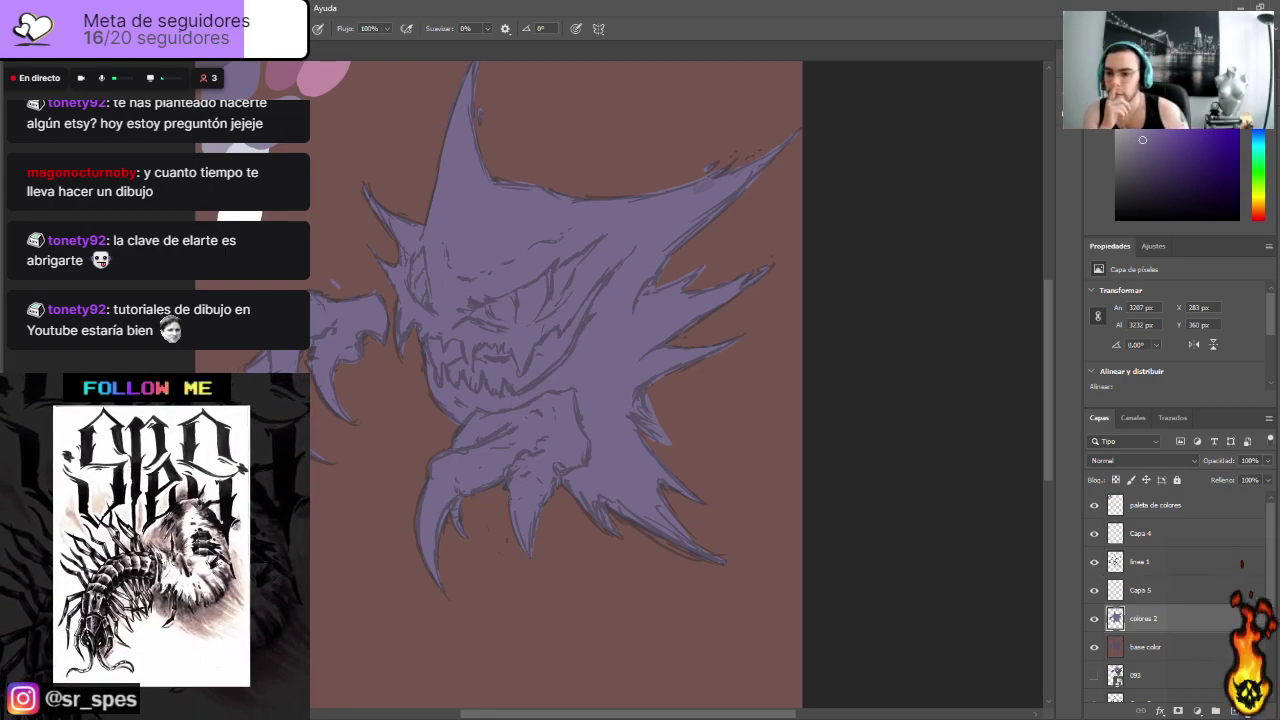
Step: Create a new layer above colores 2 and load the painted silhouette of colores 2 as a selection
click(1236, 711)
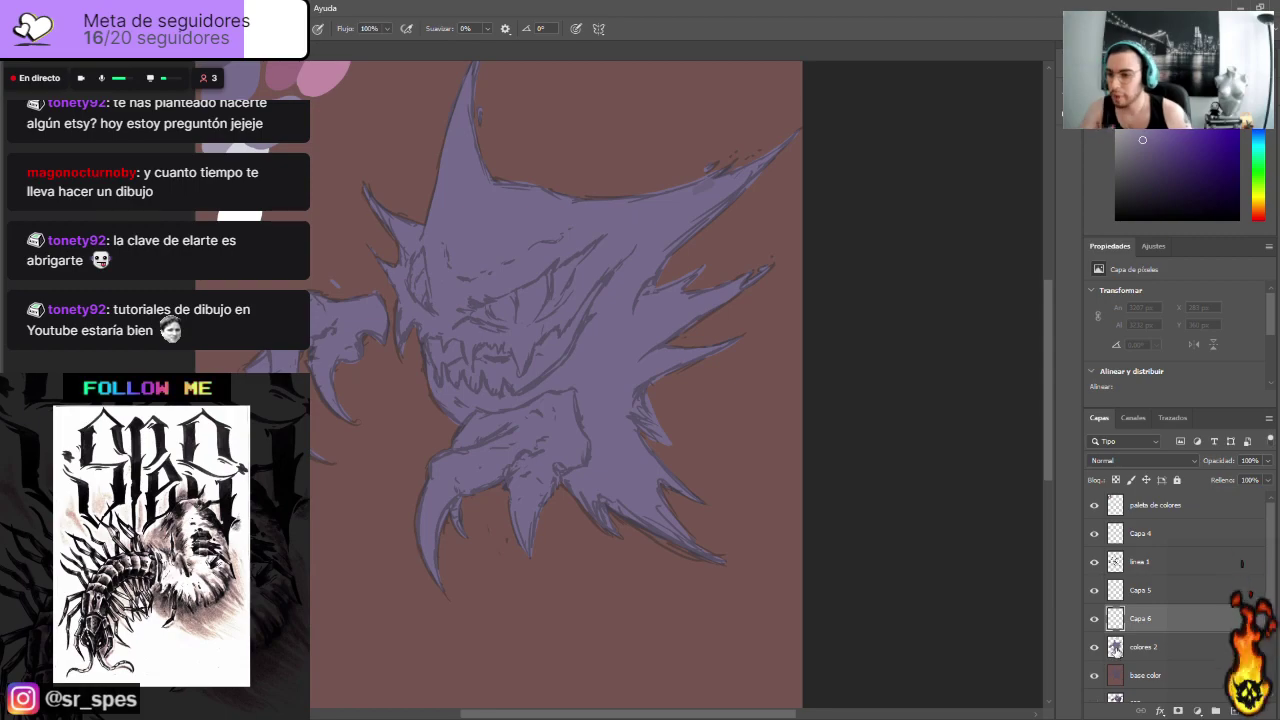
ctrl+click(1115, 648)
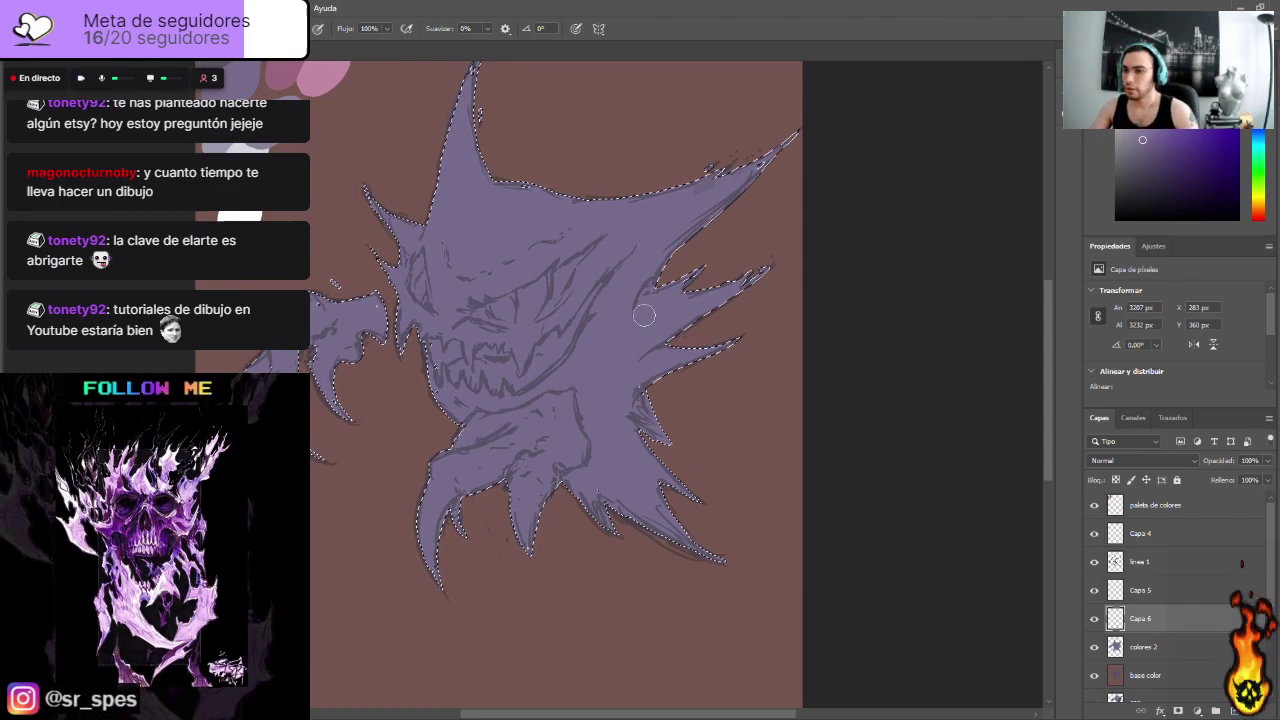
Step: Sample the darker greyish purple from the palette swatches as the brush colour
key(i)
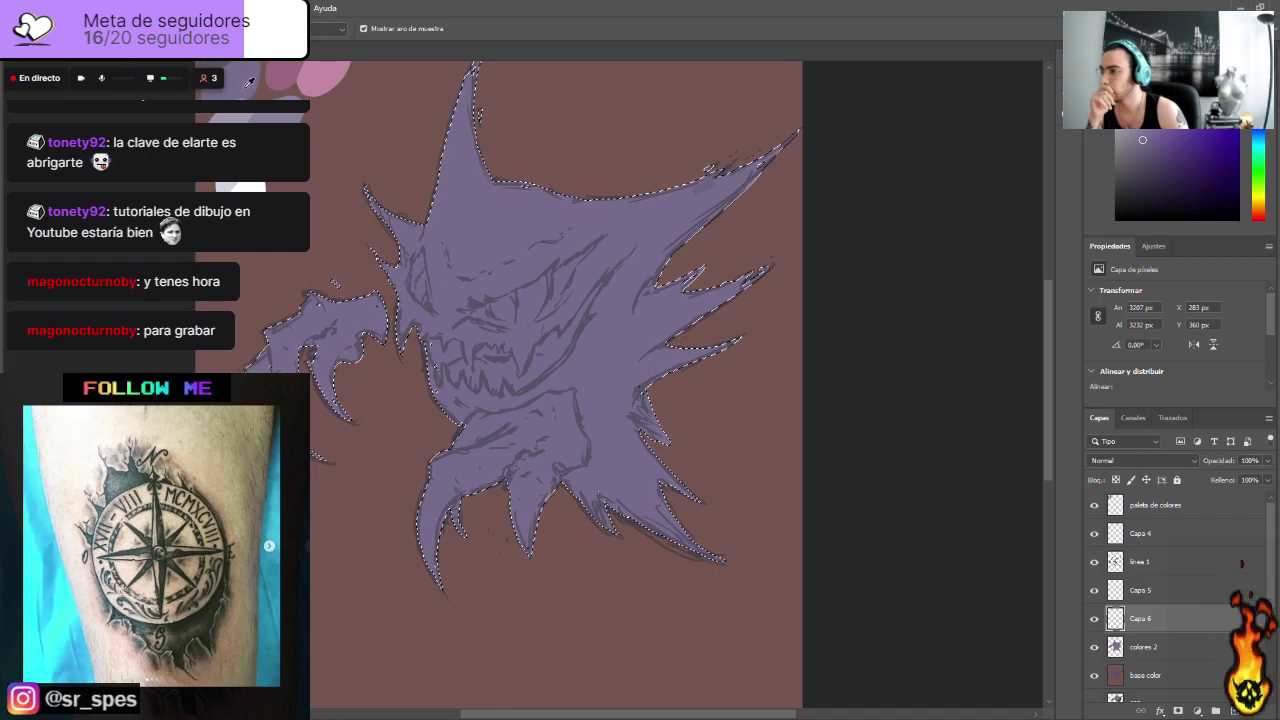
drag(1049, 312, 1053, 285)
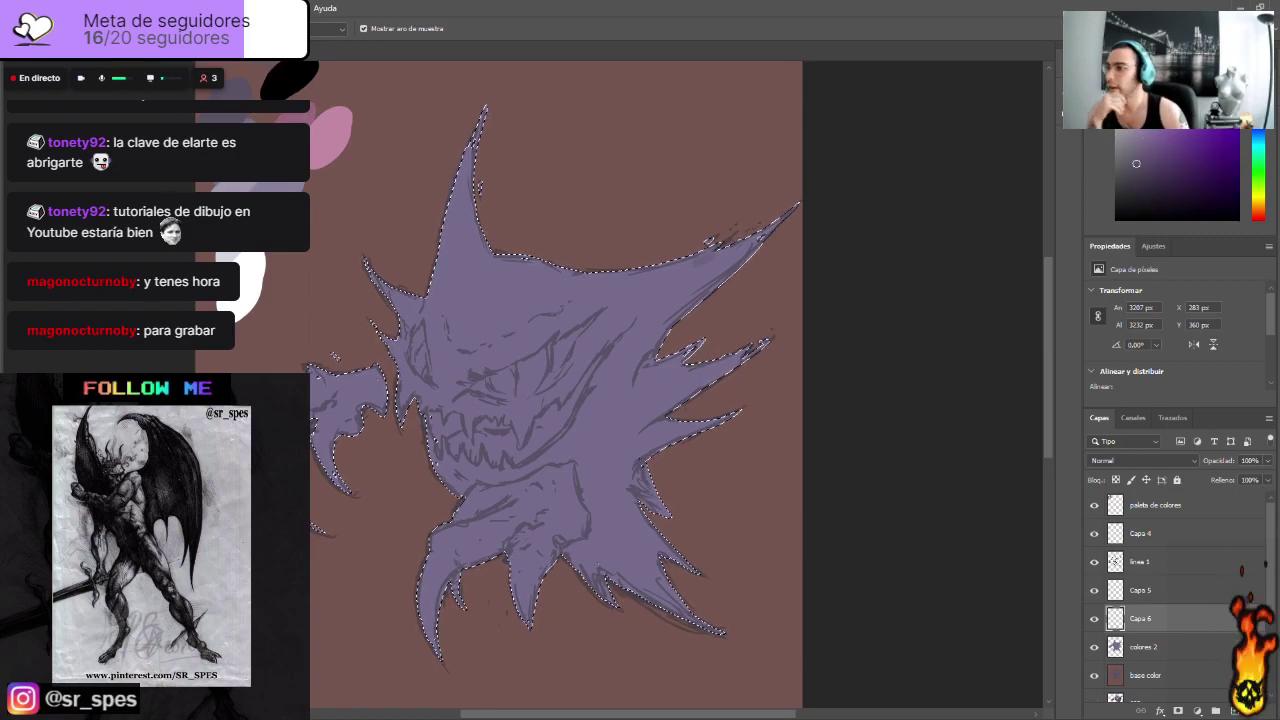
key(b)
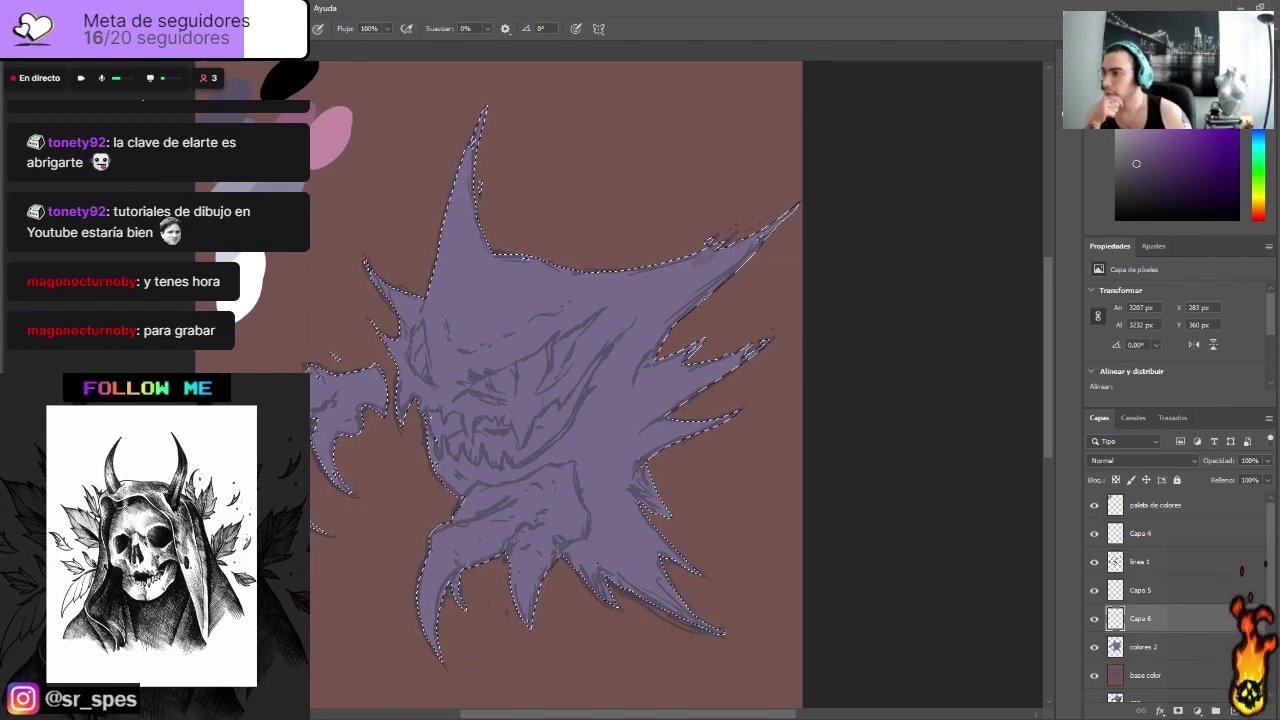
Step: Show the 093 Haunter reference, move it above Capa 4 in the layer stack, and clear the selection
drag(1274, 598, 1272, 655)
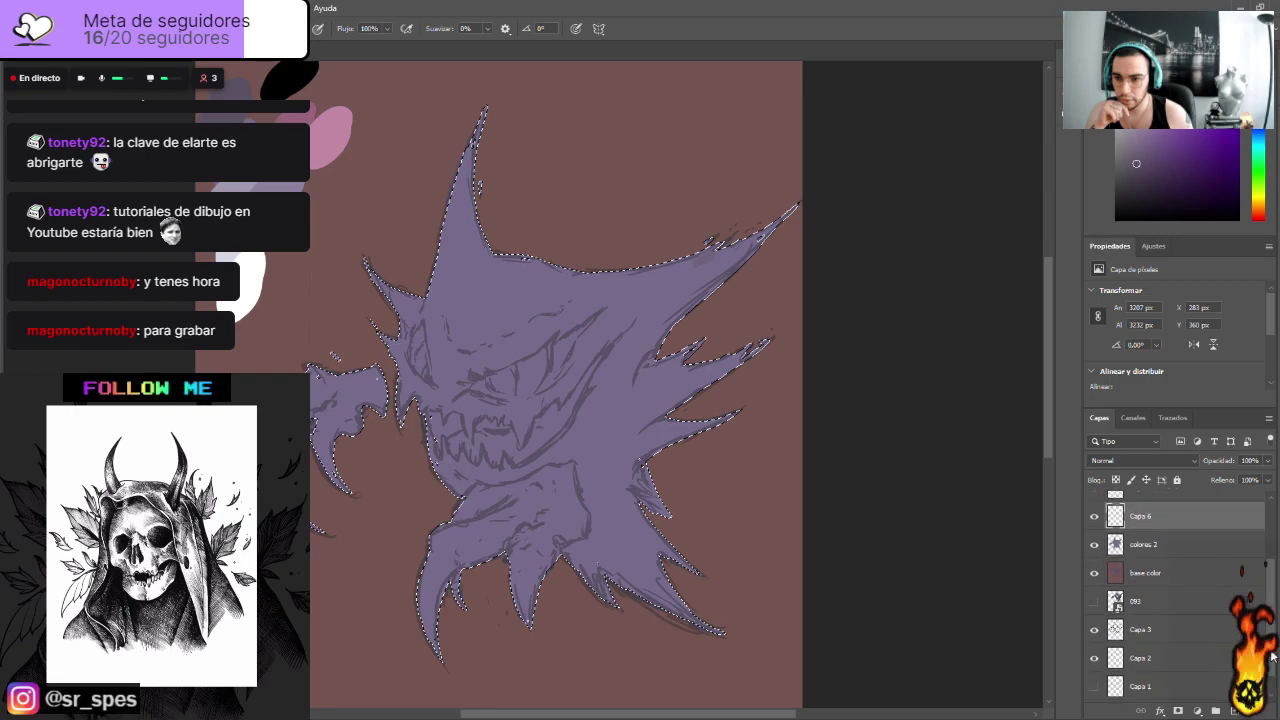
click(1094, 601)
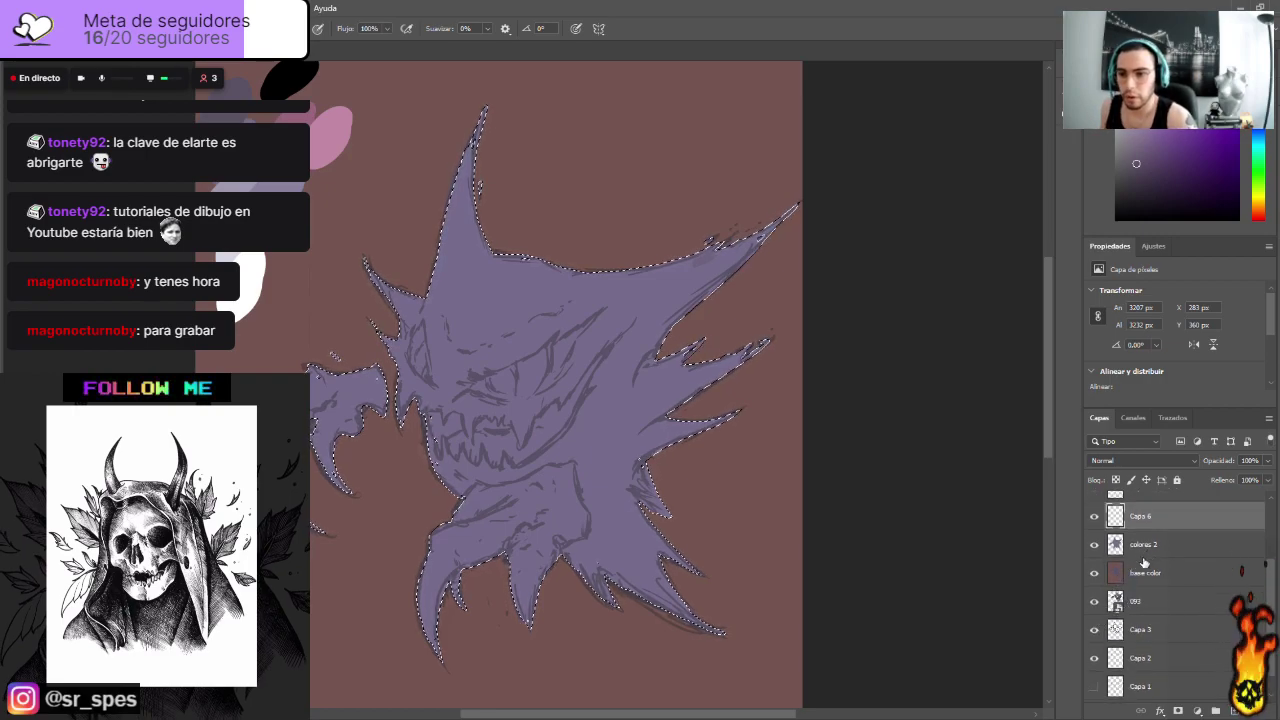
drag(1182, 605, 1190, 500)
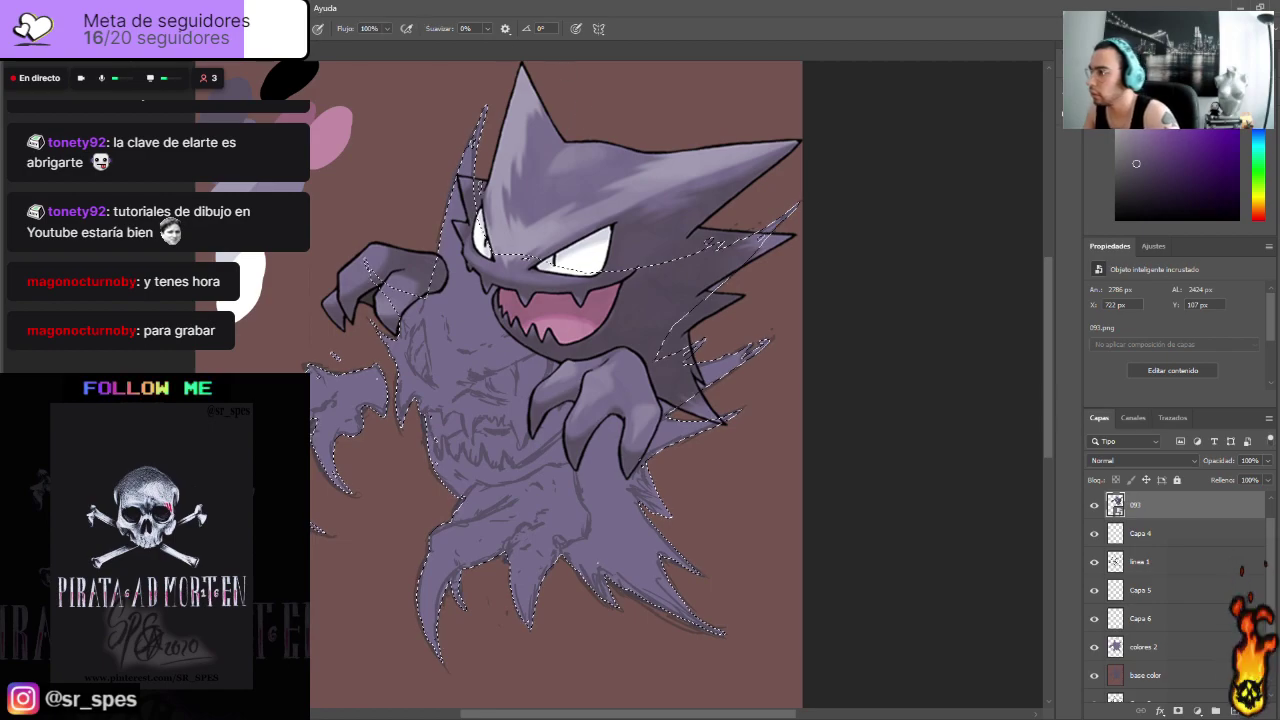
key(m)
key(ctrl+d)
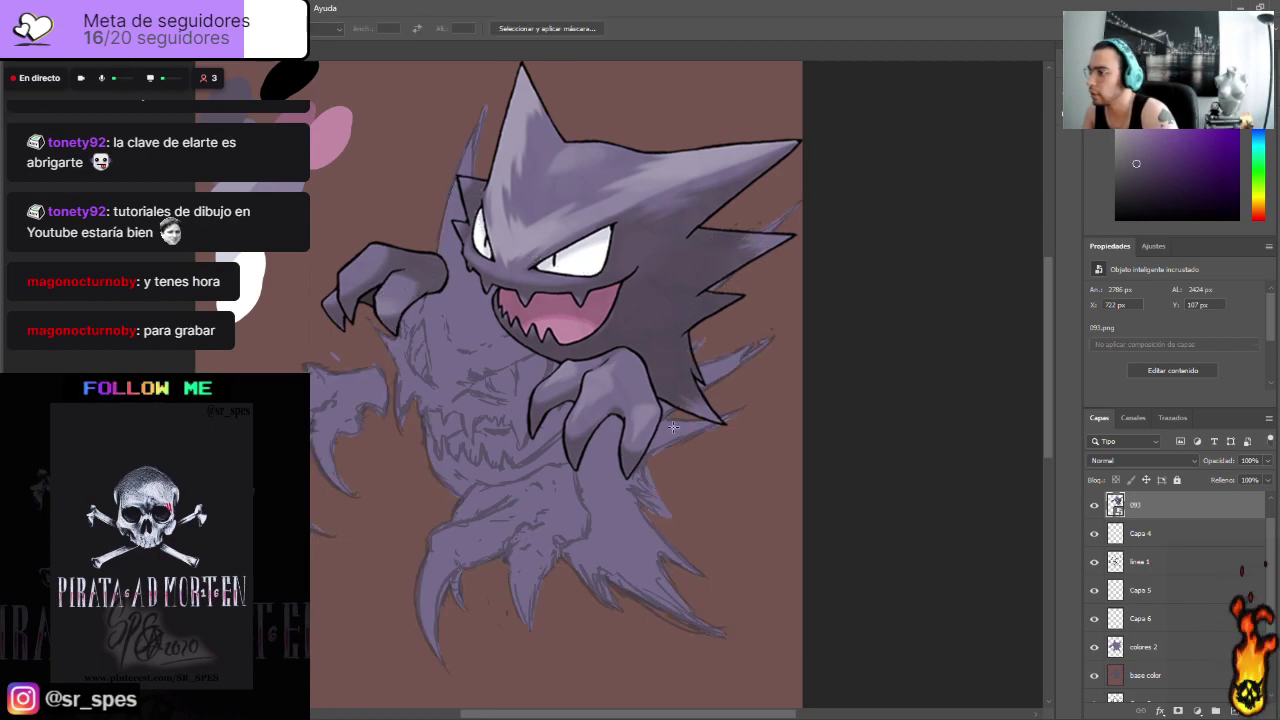
Step: Scale the 093 reference image down to a small thumbnail and place it in the empty background above the right horn
key(v)
key(ctrl+t)
drag(827, 535, 531, 186)
drag(400, 138, 643, 186)
key(Return)
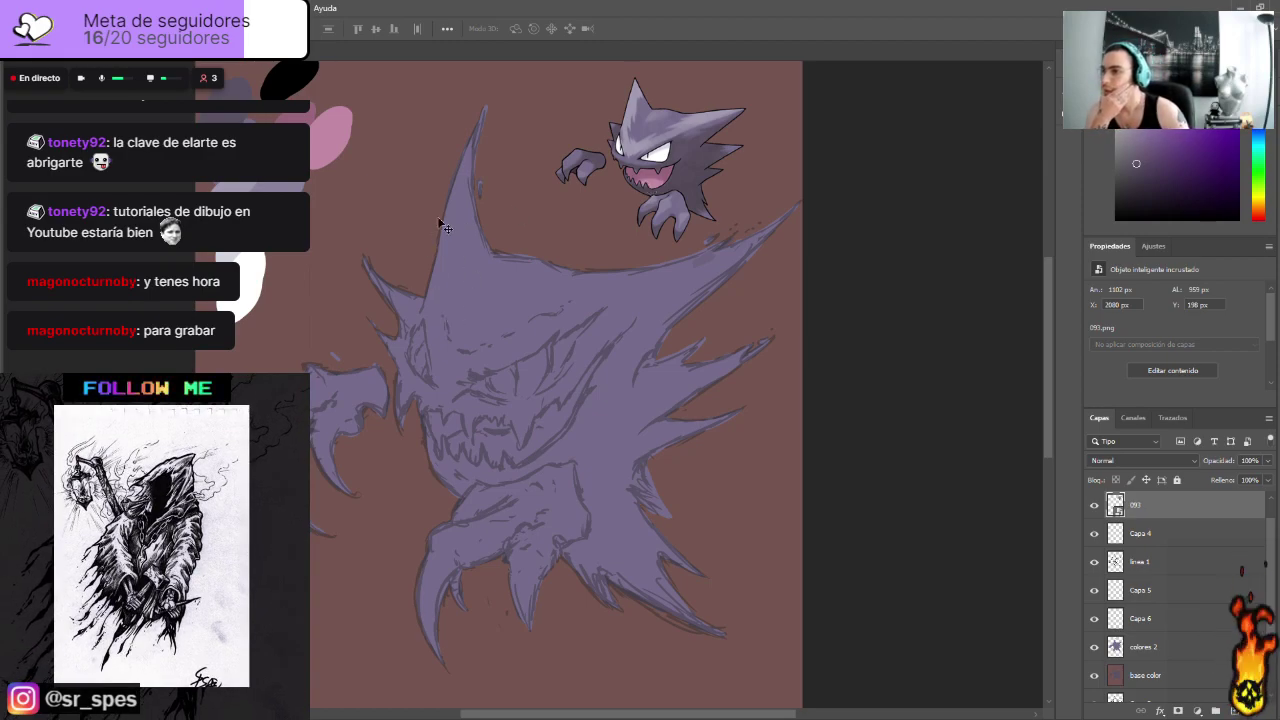
Step: Make Capa 6 the active layer and load the colores 2 silhouette as a selection for brushing
click(1153, 537)
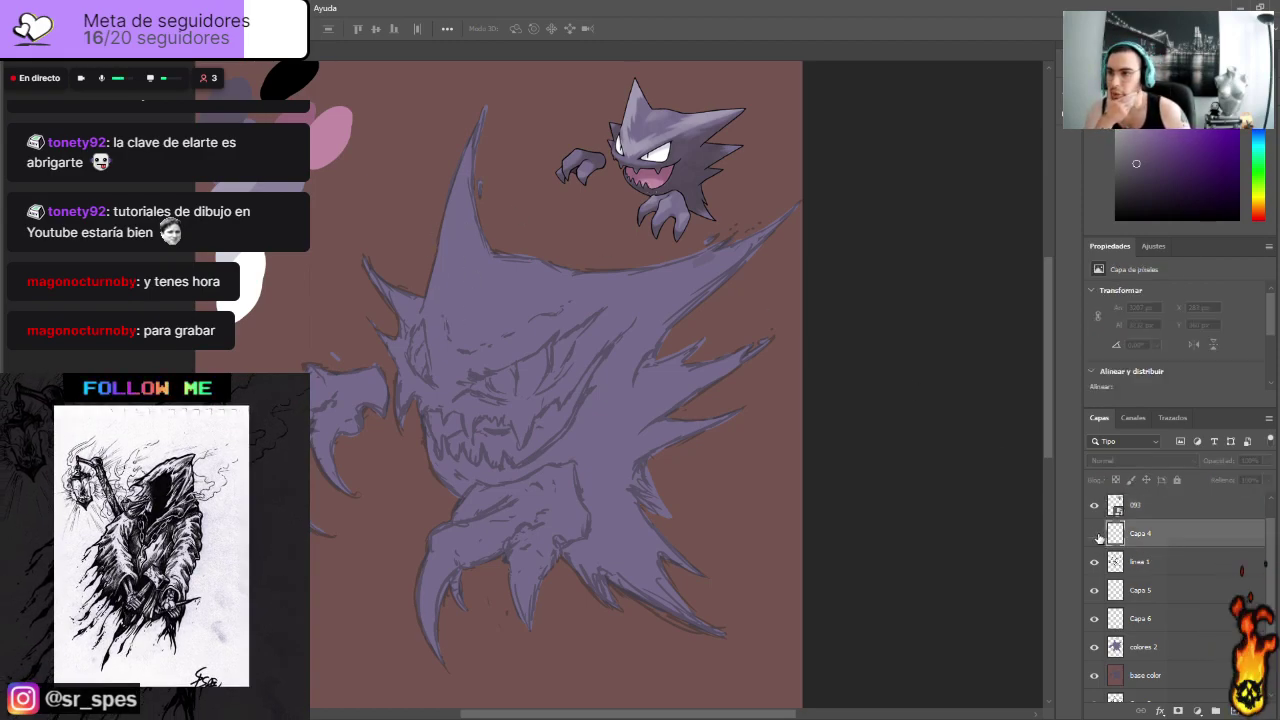
click(1140, 565)
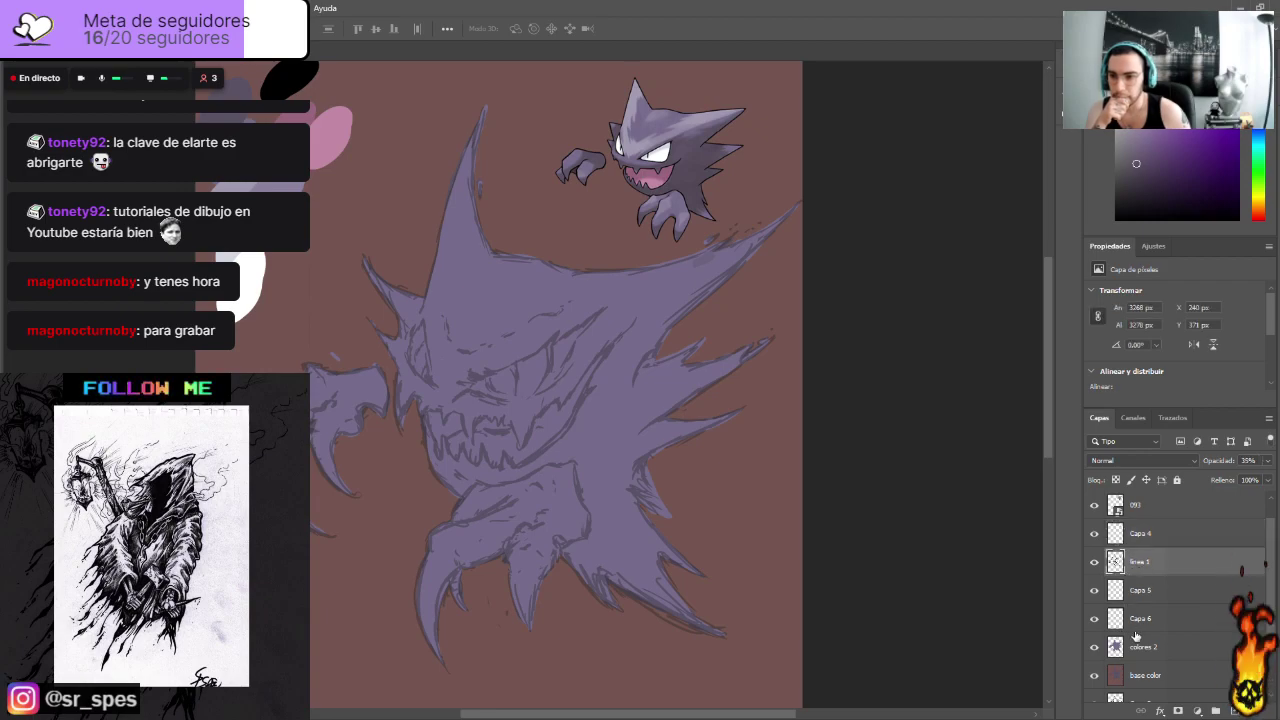
click(1136, 620)
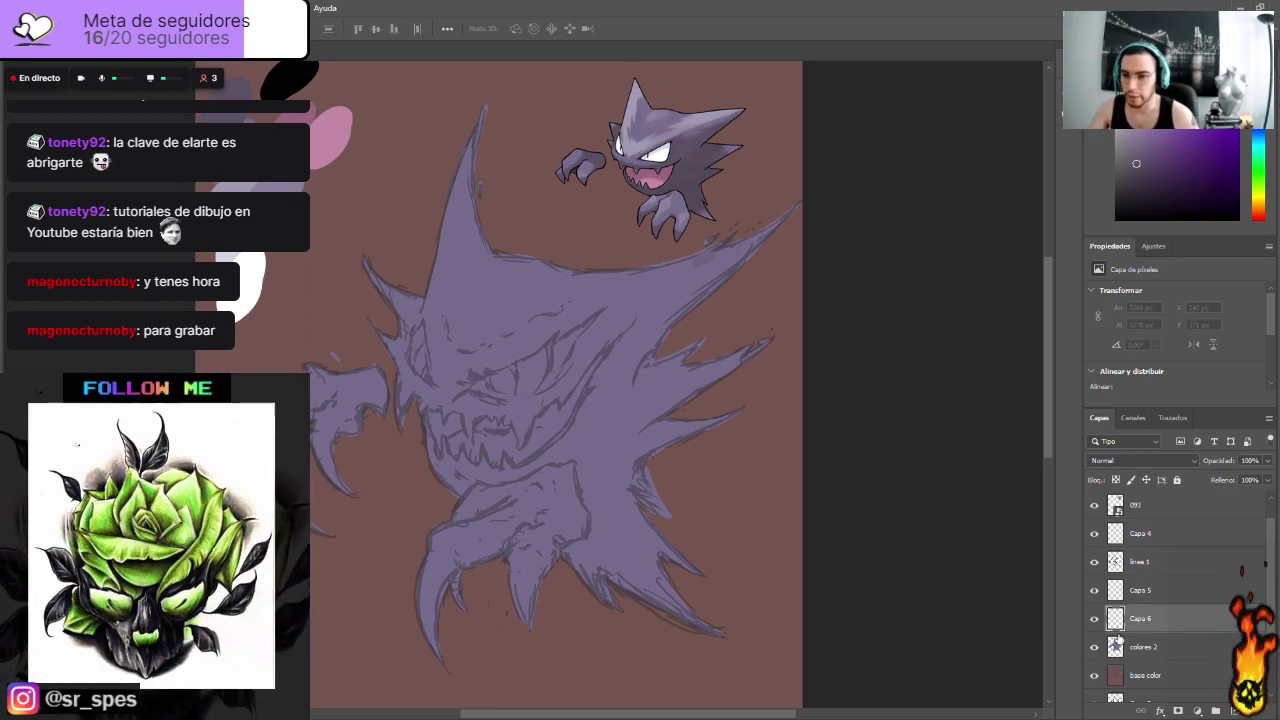
ctrl+click(1115, 649)
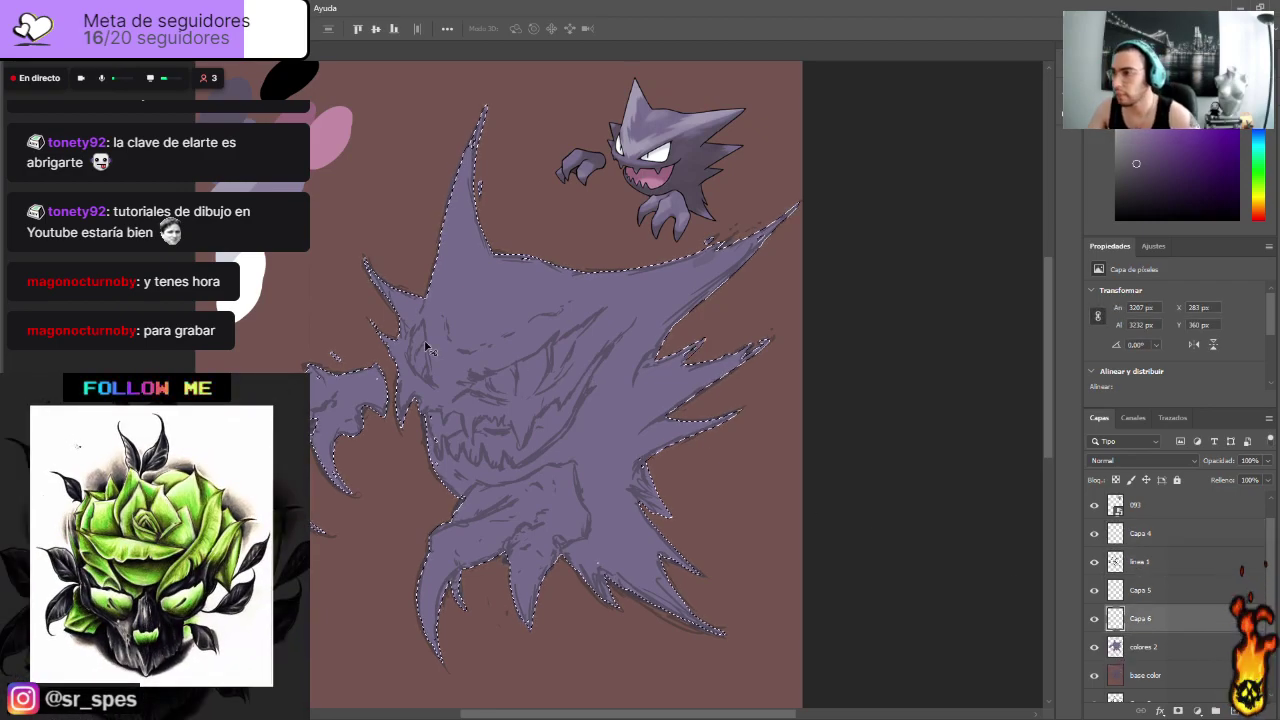
key(b)
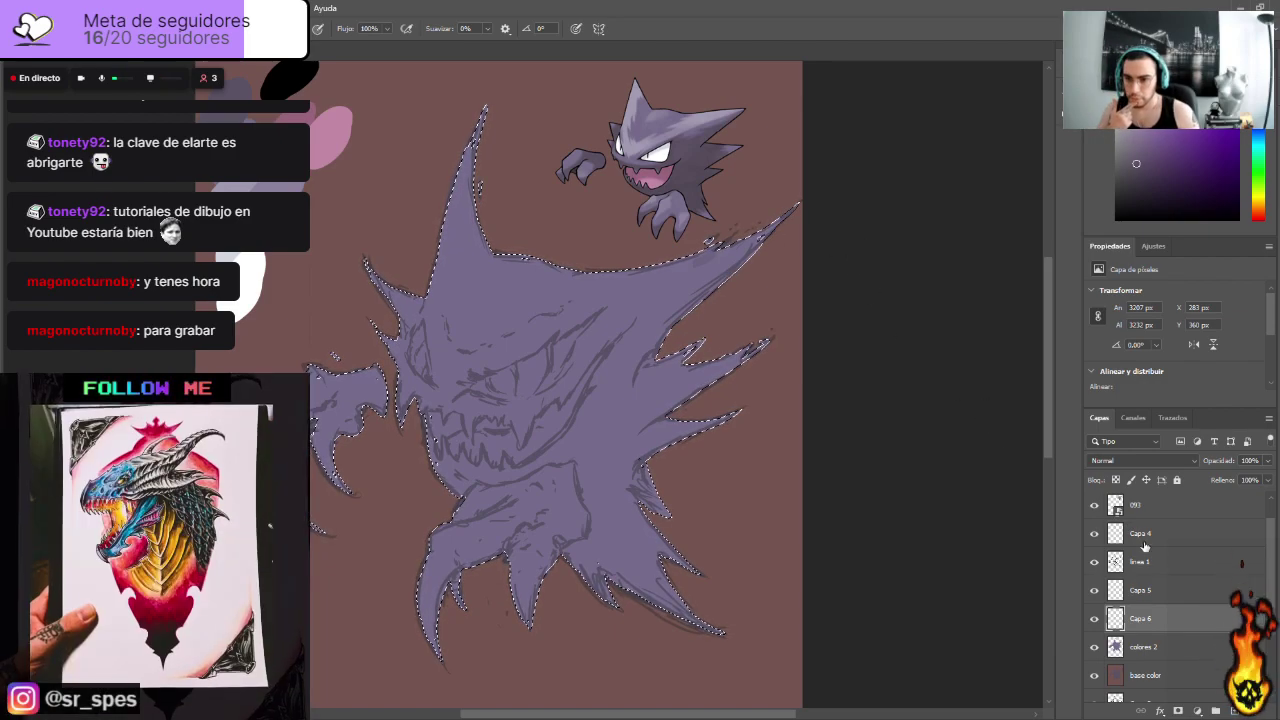
Step: Lower the linea 1 opacity to 17% and rename Capa 6 as sombra
click(1136, 562)
drag(1268, 463, 1214, 482)
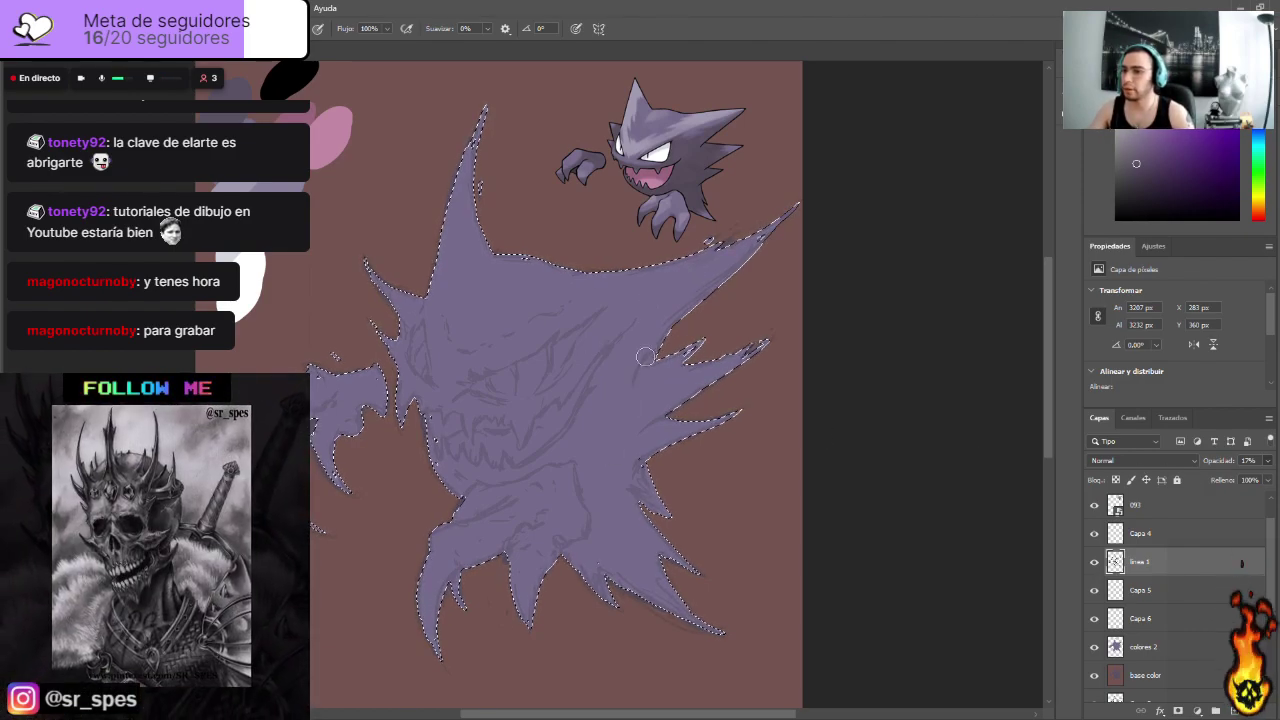
double_click(1150, 620)
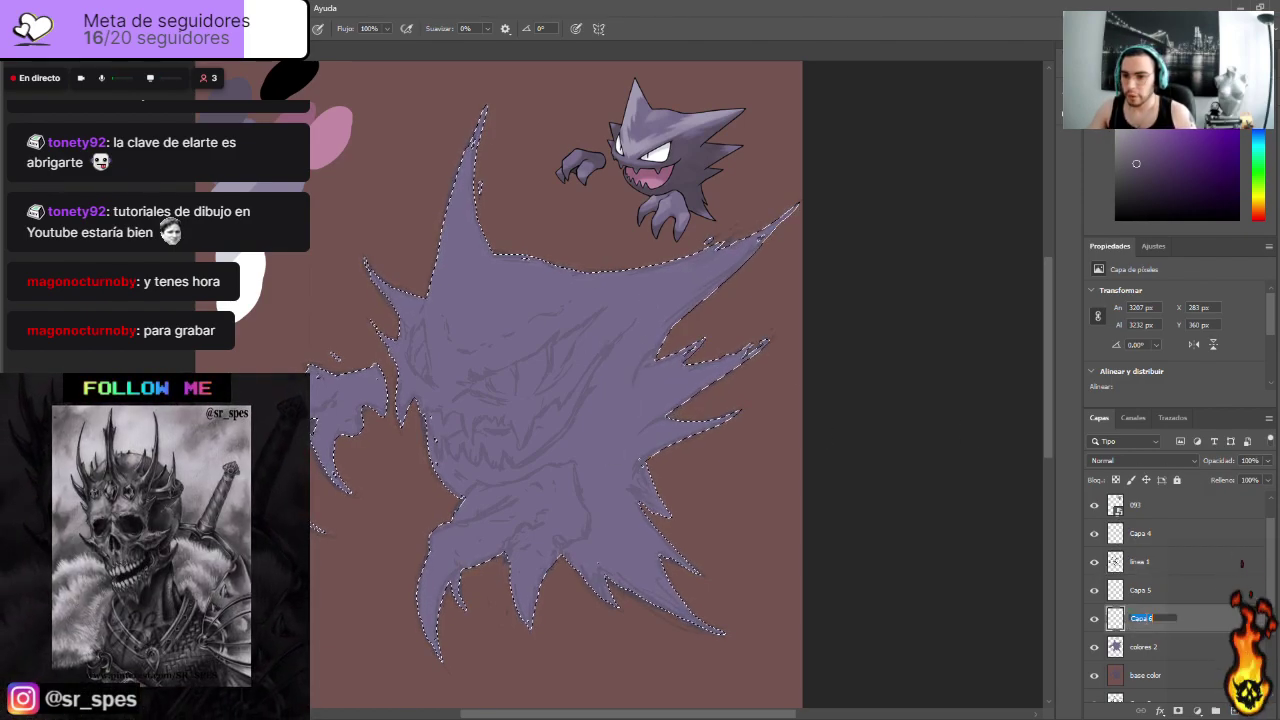
text(sombra)
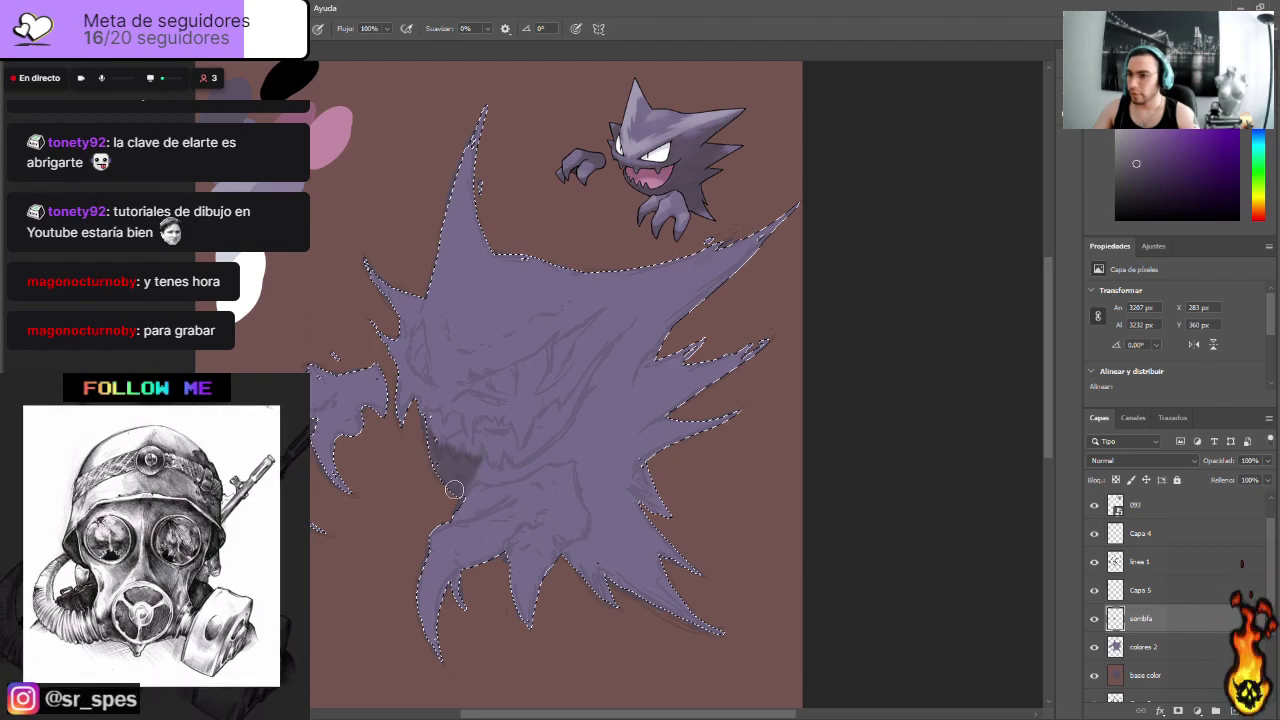
Step: Paint dark purple shadow on sombra under the jaw, down the right side of the body and into the back spikes
mouse_move(469, 478)
mouse_down()
mouse_move(554, 439)
mouse_move(549, 459)
mouse_move(569, 453)
mouse_move(527, 469)
mouse_move(579, 452)
mouse_move(563, 443)
mouse_move(583, 457)
mouse_move(594, 448)
mouse_move(605, 465)
mouse_move(575, 449)
mouse_move(600, 500)
mouse_up()
mouse_move(588, 452)
mouse_down()
mouse_move(594, 486)
mouse_move(613, 493)
mouse_move(604, 455)
mouse_move(632, 514)
mouse_move(660, 493)
mouse_move(606, 515)
mouse_move(606, 503)
mouse_move(643, 542)
mouse_move(645, 509)
mouse_move(656, 525)
mouse_move(627, 506)
mouse_move(644, 532)
mouse_move(611, 539)
mouse_move(615, 552)
mouse_move(604, 513)
mouse_move(599, 541)
mouse_move(602, 511)
mouse_move(592, 549)
mouse_move(569, 550)
mouse_move(597, 541)
mouse_move(586, 556)
mouse_move(601, 567)
mouse_move(614, 545)
mouse_move(633, 549)
mouse_move(641, 569)
mouse_move(594, 555)
mouse_move(685, 627)
mouse_up()
mouse_move(610, 385)
mouse_down()
mouse_move(576, 427)
mouse_move(599, 386)
mouse_move(584, 441)
mouse_move(641, 370)
mouse_move(614, 454)
mouse_move(642, 371)
mouse_move(641, 462)
mouse_move(677, 370)
mouse_move(667, 452)
mouse_move(700, 439)
mouse_move(678, 437)
mouse_move(676, 363)
mouse_move(660, 387)
mouse_move(708, 387)
mouse_move(669, 400)
mouse_move(688, 384)
mouse_move(723, 389)
mouse_up()
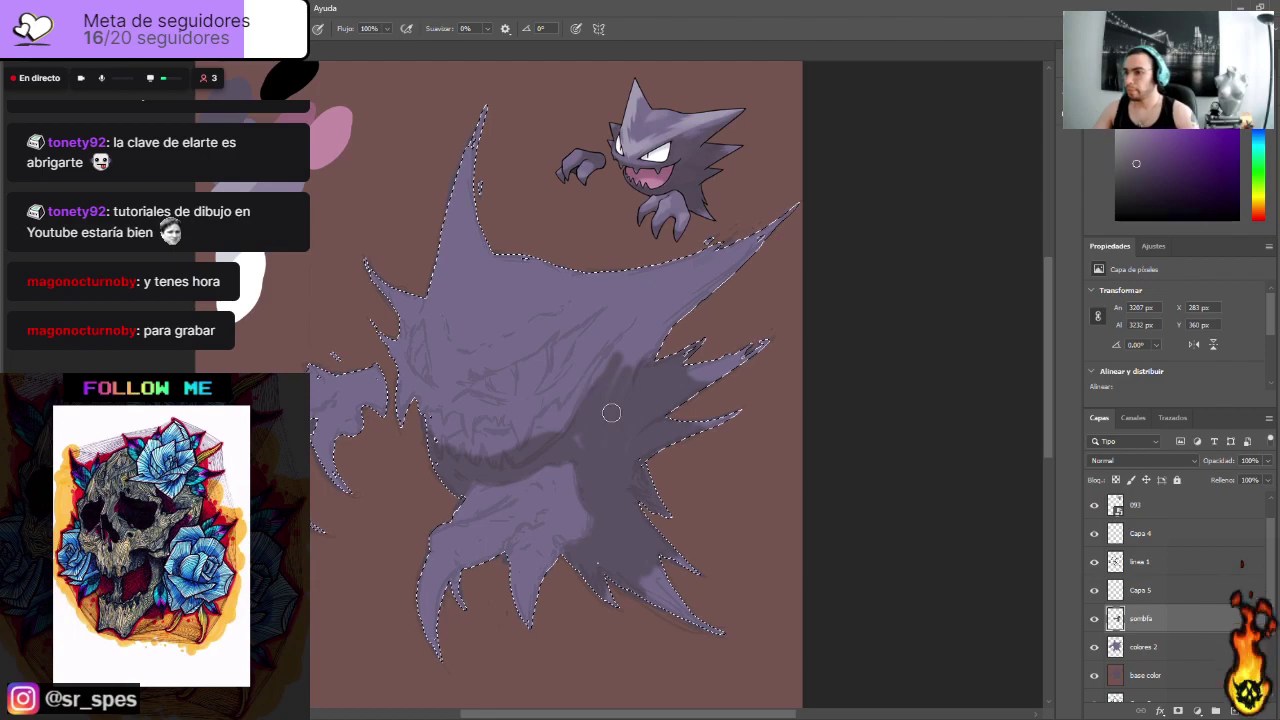
Step: Extend the dark purple shadow beneath the right horn, across the eyes and mouth, and over the folds of the hands
mouse_move(587, 418)
mouse_down()
mouse_move(611, 376)
mouse_move(626, 379)
mouse_move(622, 392)
mouse_move(681, 308)
mouse_move(757, 261)
mouse_move(696, 292)
mouse_move(774, 245)
mouse_move(687, 319)
mouse_up()
mouse_move(586, 334)
mouse_down()
mouse_move(549, 370)
mouse_move(583, 344)
mouse_move(564, 376)
mouse_move(624, 363)
mouse_move(584, 361)
mouse_up()
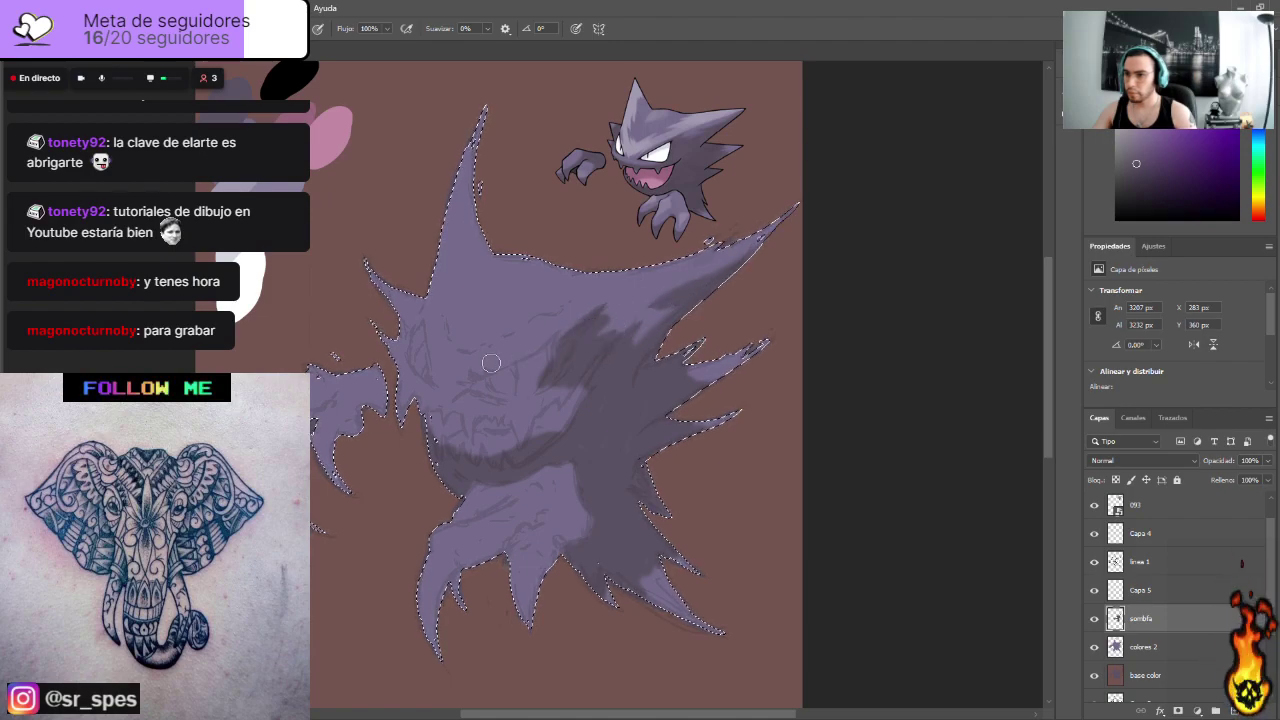
mouse_move(456, 401)
mouse_down()
mouse_move(496, 367)
mouse_move(469, 385)
mouse_move(470, 374)
mouse_move(502, 371)
mouse_up()
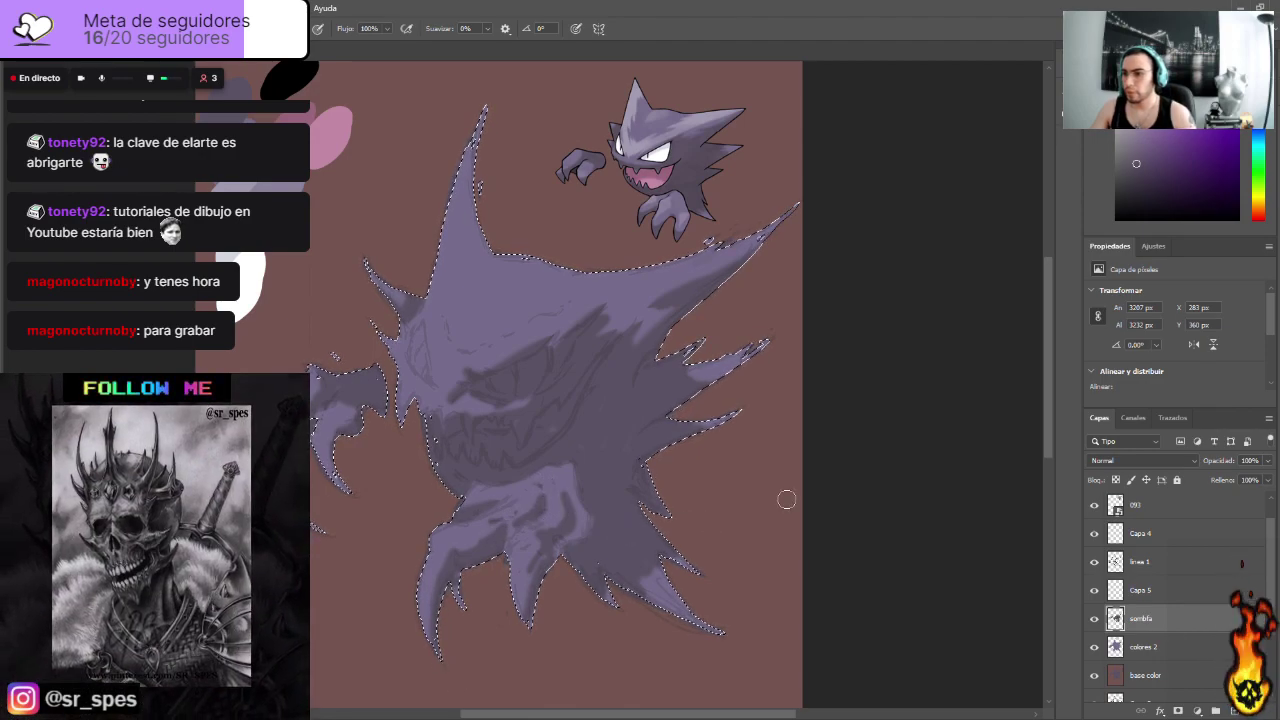
Step: Check the shading against stronger linea 1 linework and set that layer's opacity to 22%
click(1176, 564)
drag(1267, 461, 1260, 478)
click(1244, 487)
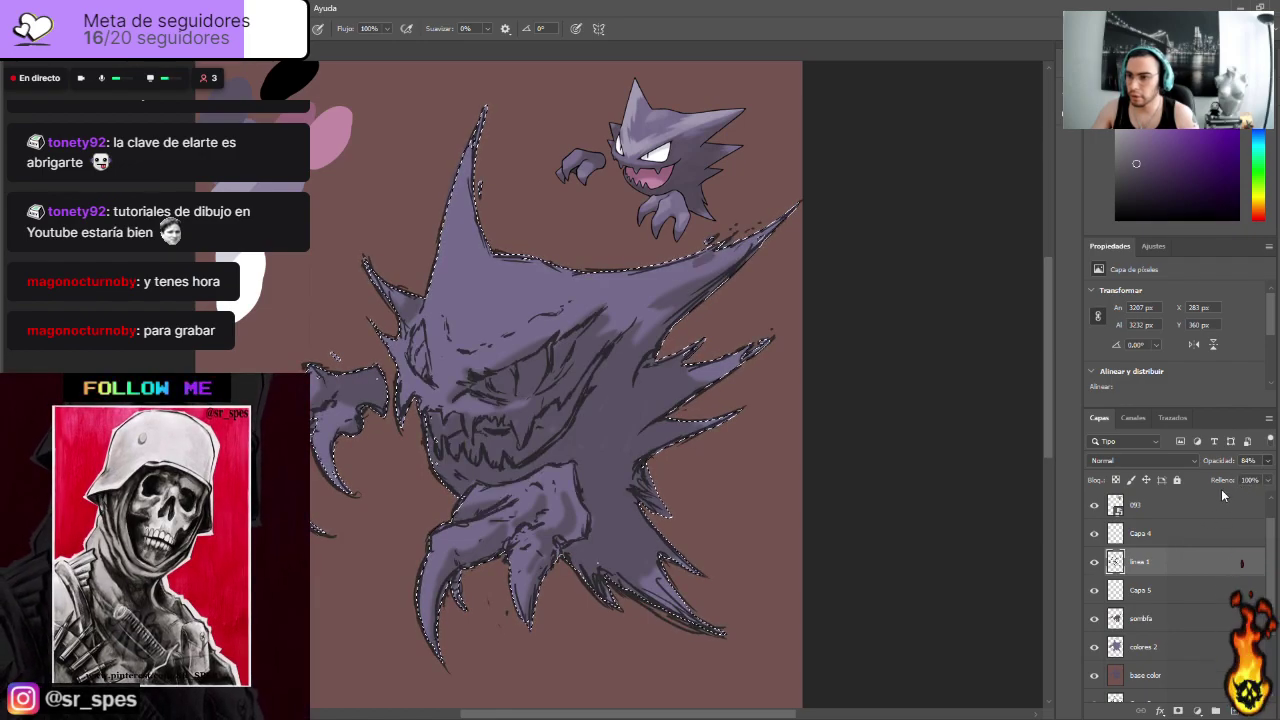
drag(1235, 480, 1211, 479)
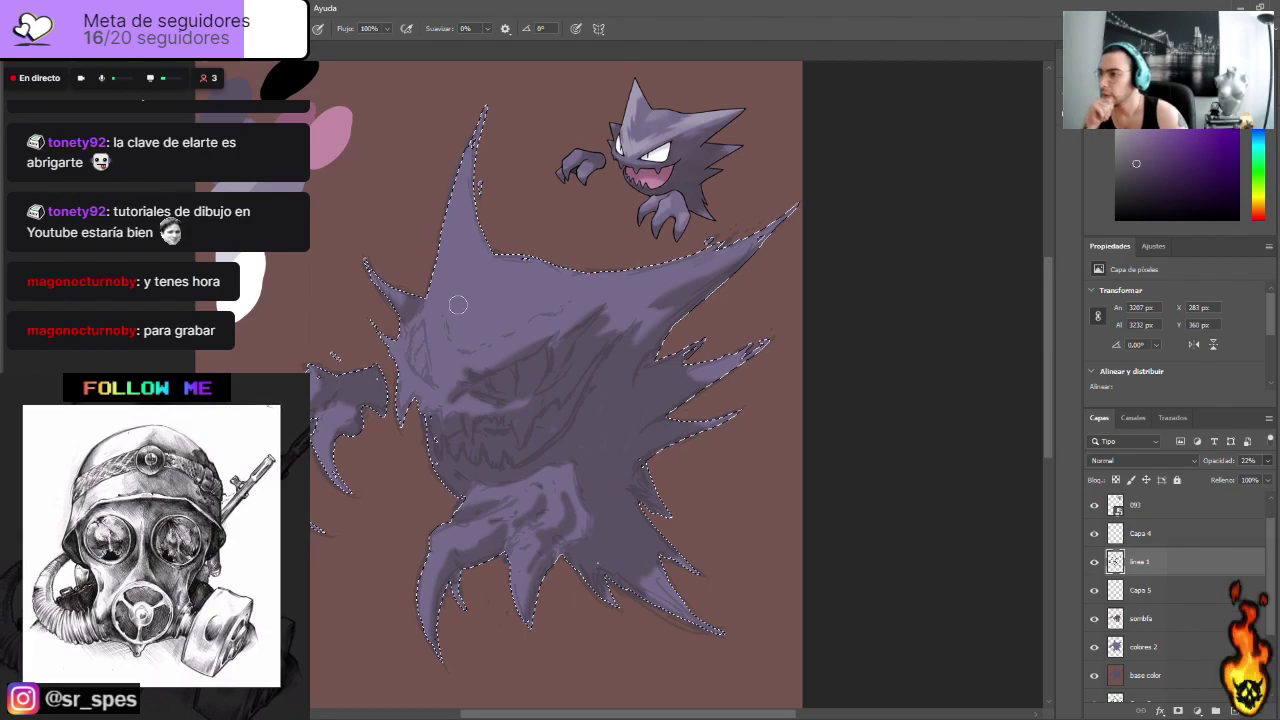
Step: Sample a lighter purple from the palette swatches as the brush colour
key(i)
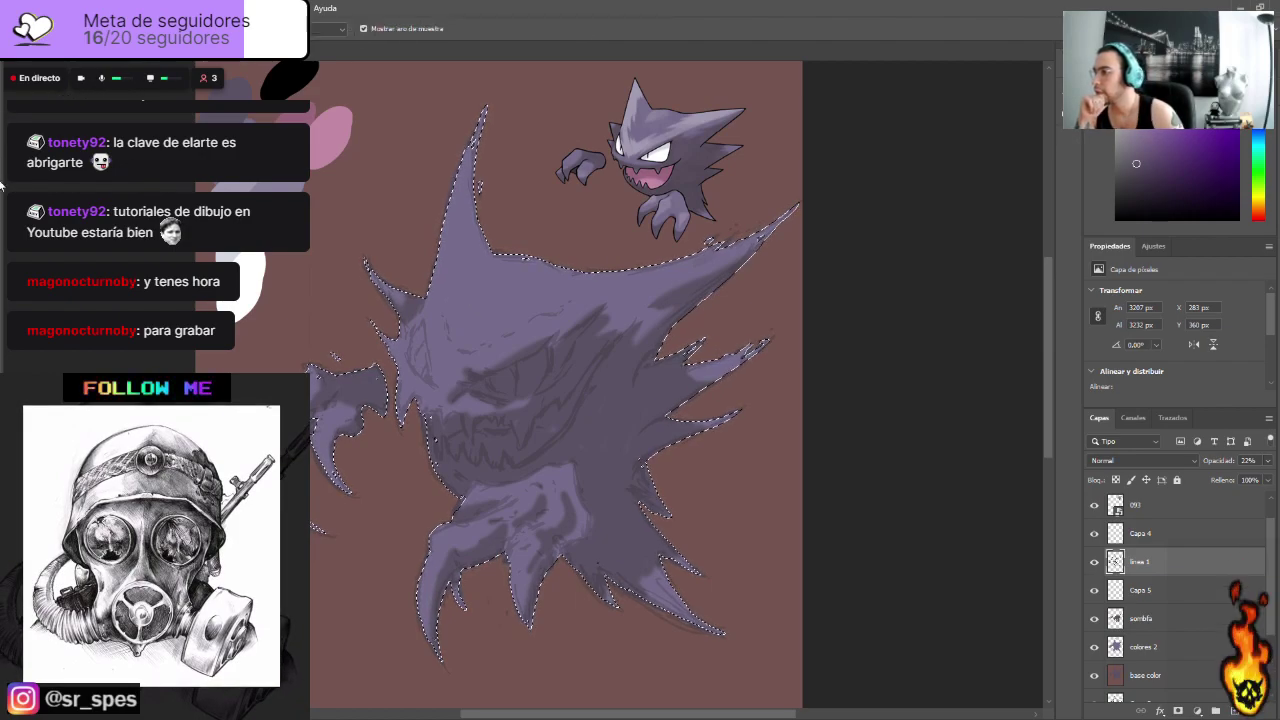
alt+click(282, 185)
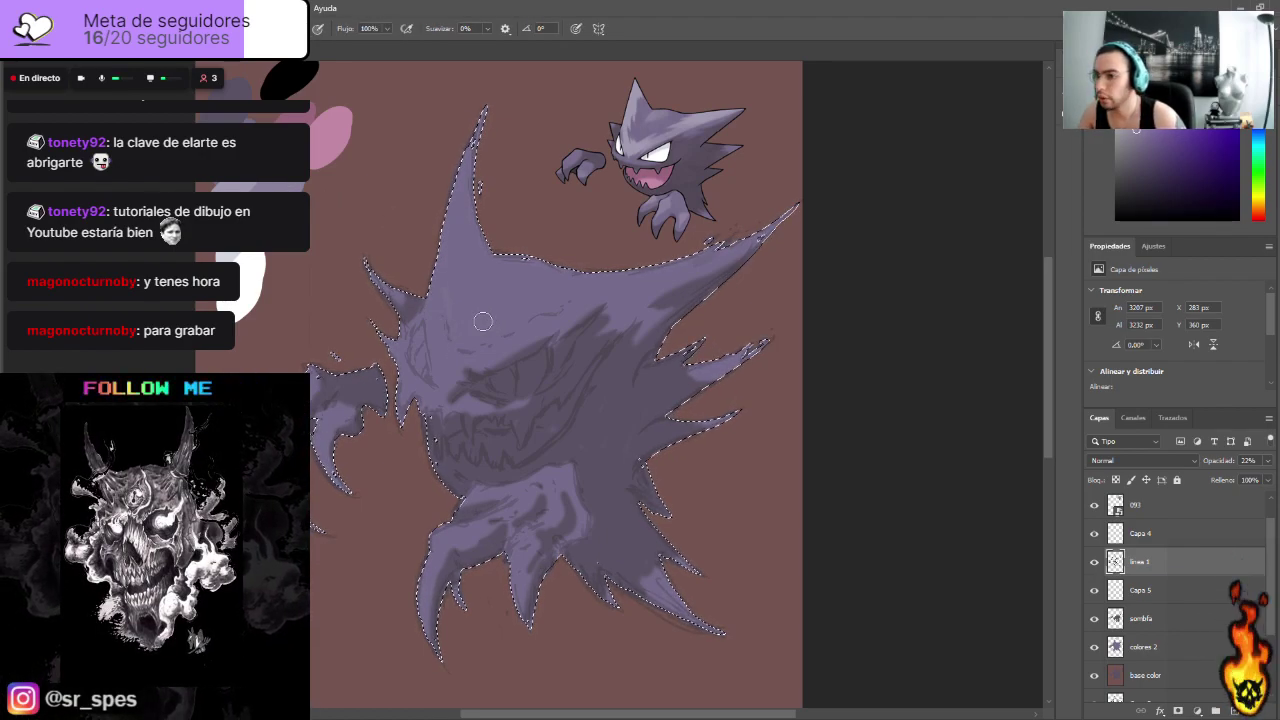
Step: Rename the empty layer Capa 5 above the existing shadow layer as sombra2
click(1160, 599)
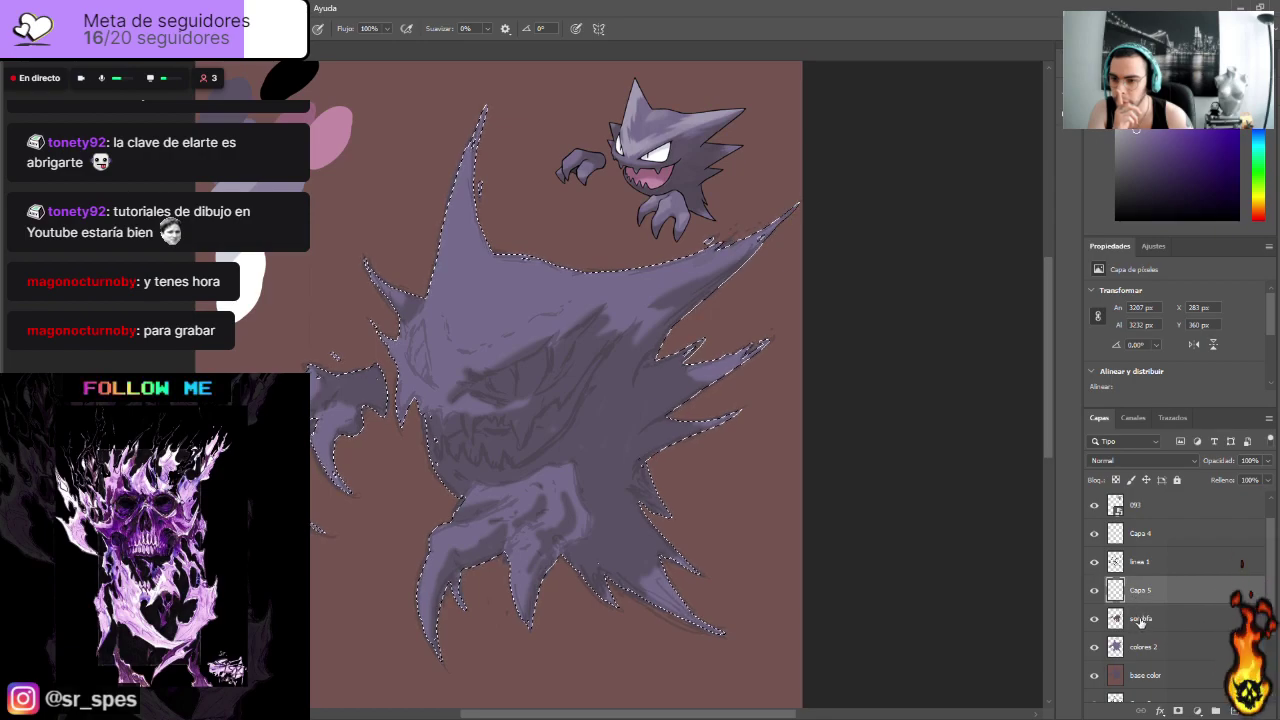
click(1140, 620)
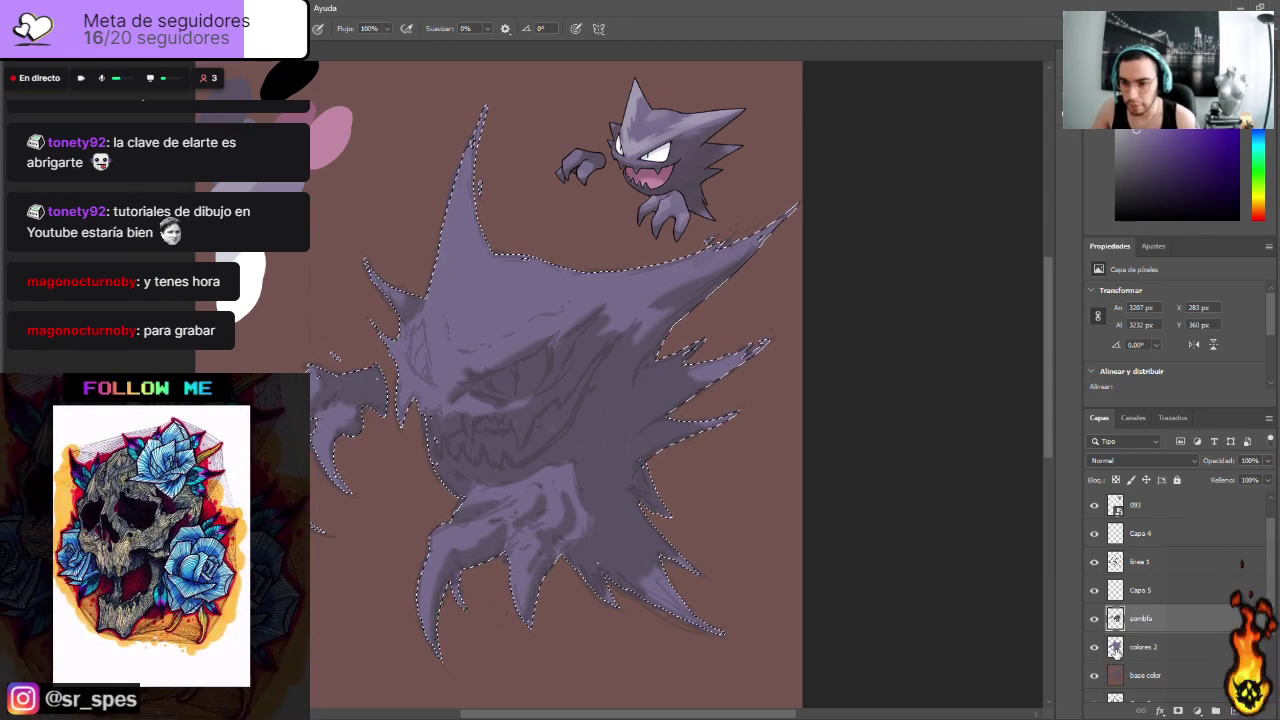
click(1120, 600)
double_click(1142, 592)
text(sombra)
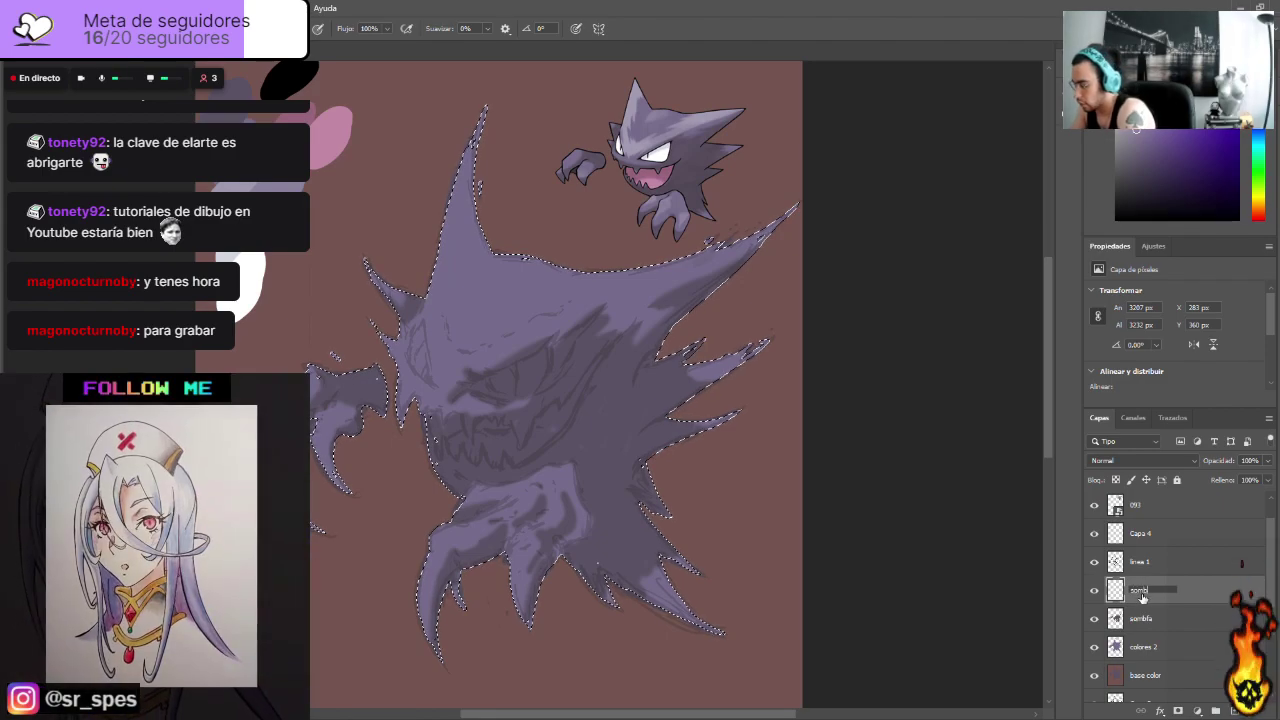
text(2)
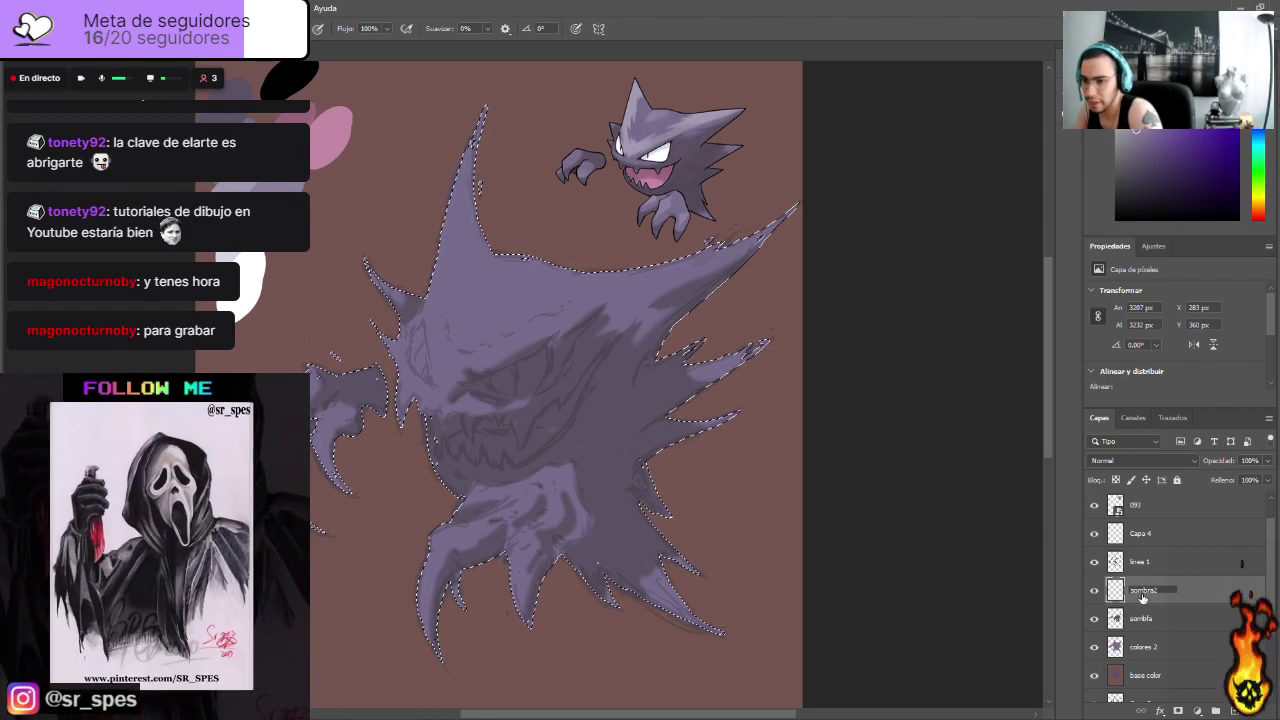
key(Return)
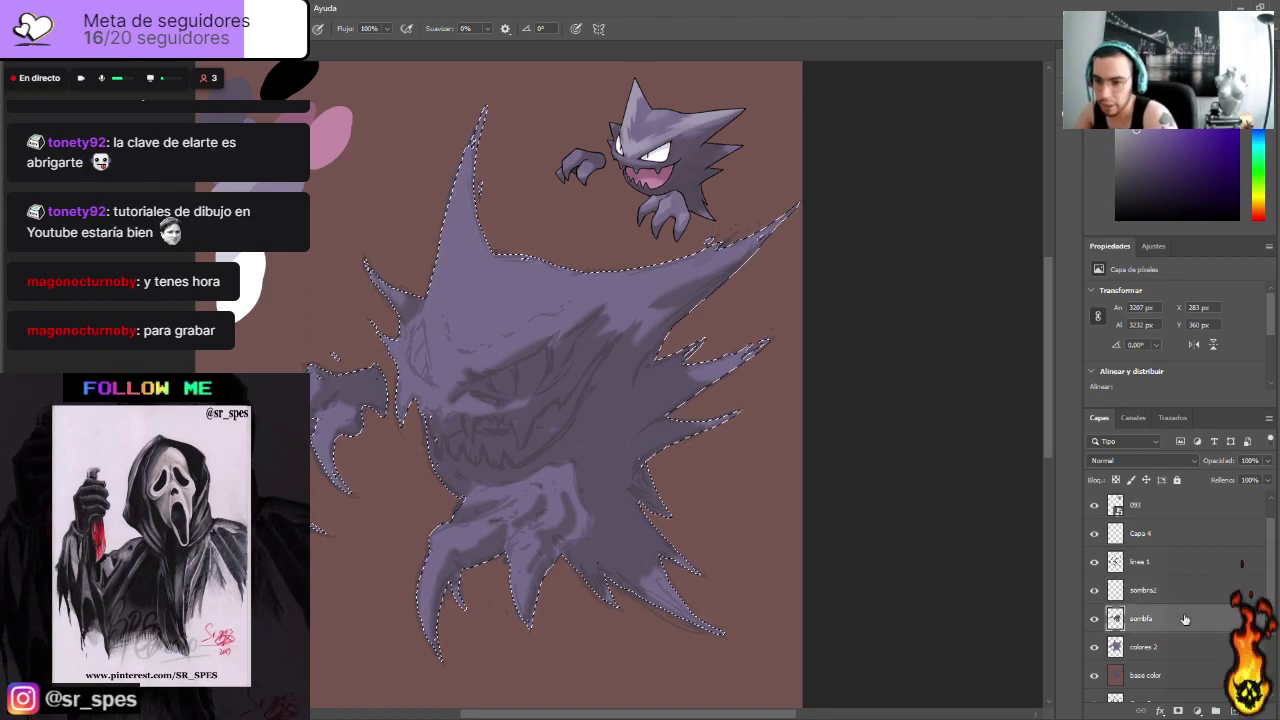
Step: On sombra2, sample a dark purple from the palette swatches and paint shadow over the forehead and up the tall horn
click(1109, 647)
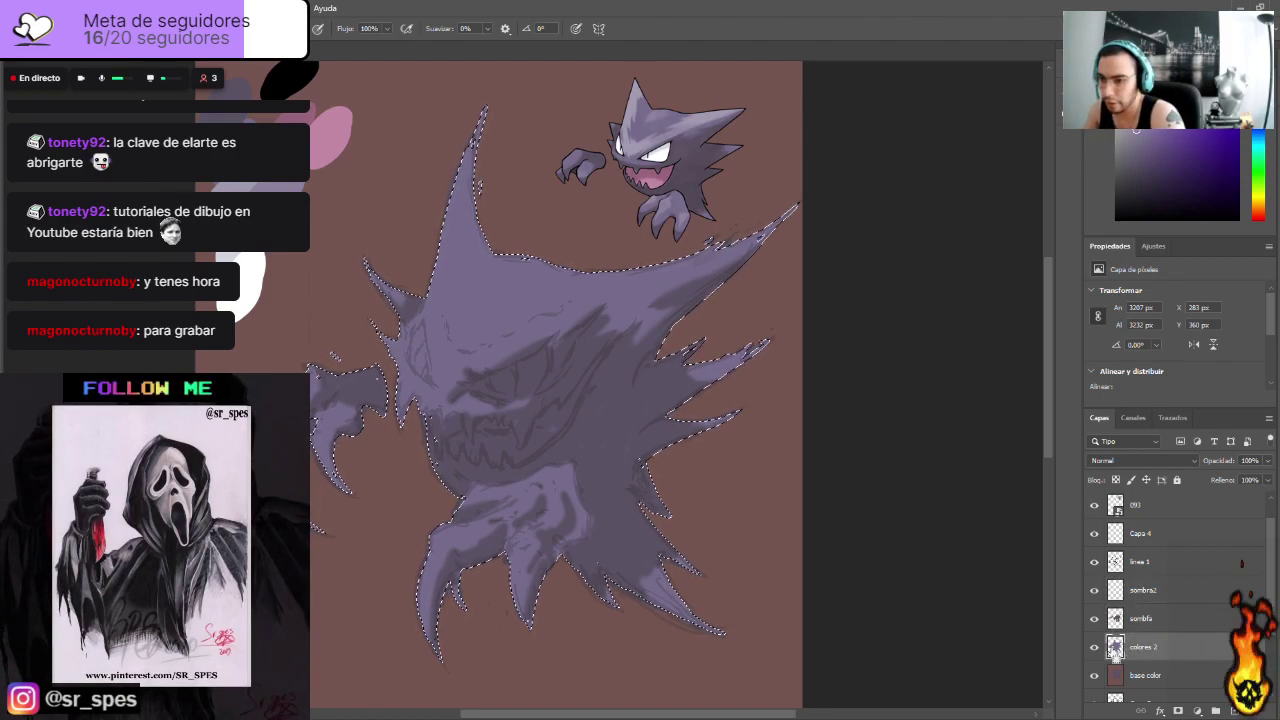
click(1135, 591)
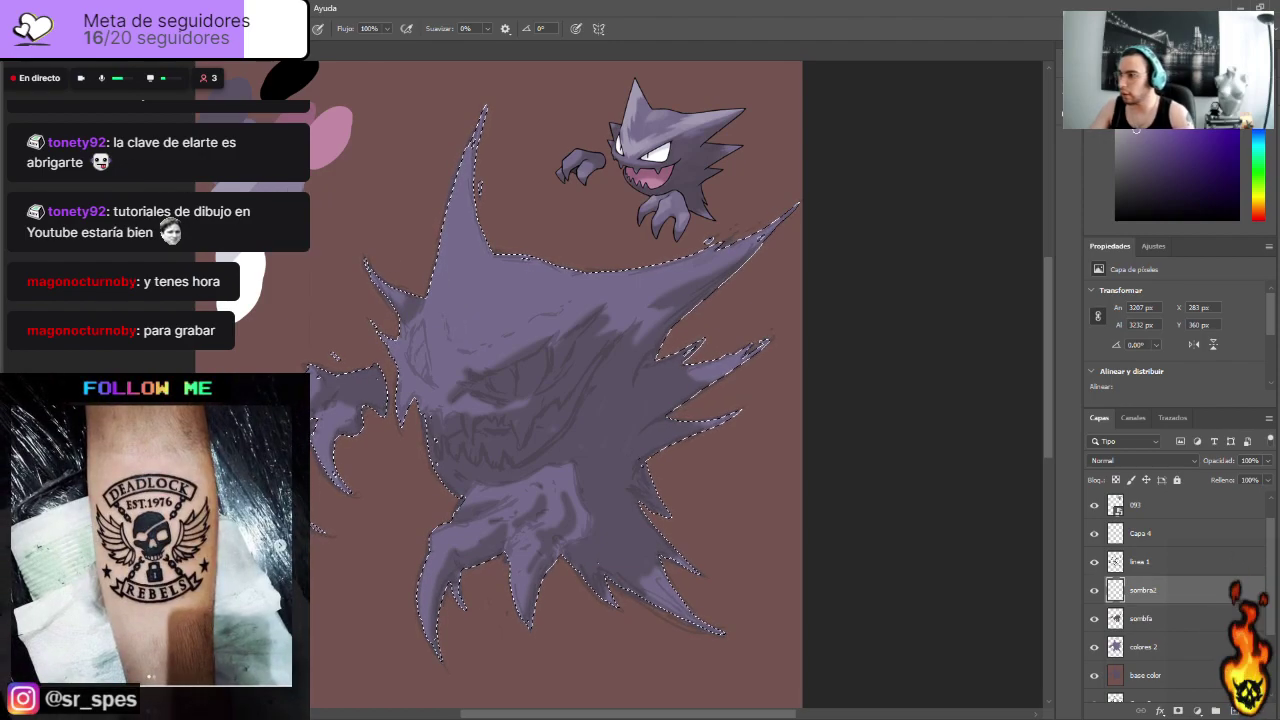
key(i)
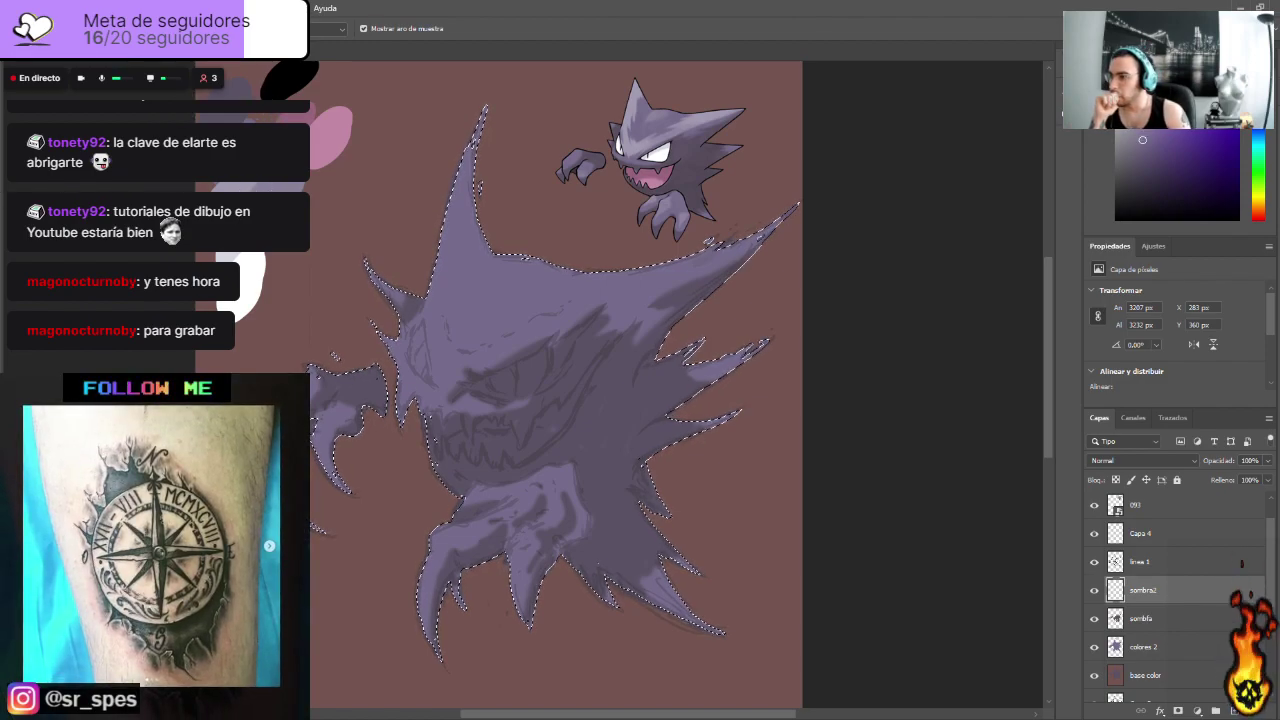
key(b)
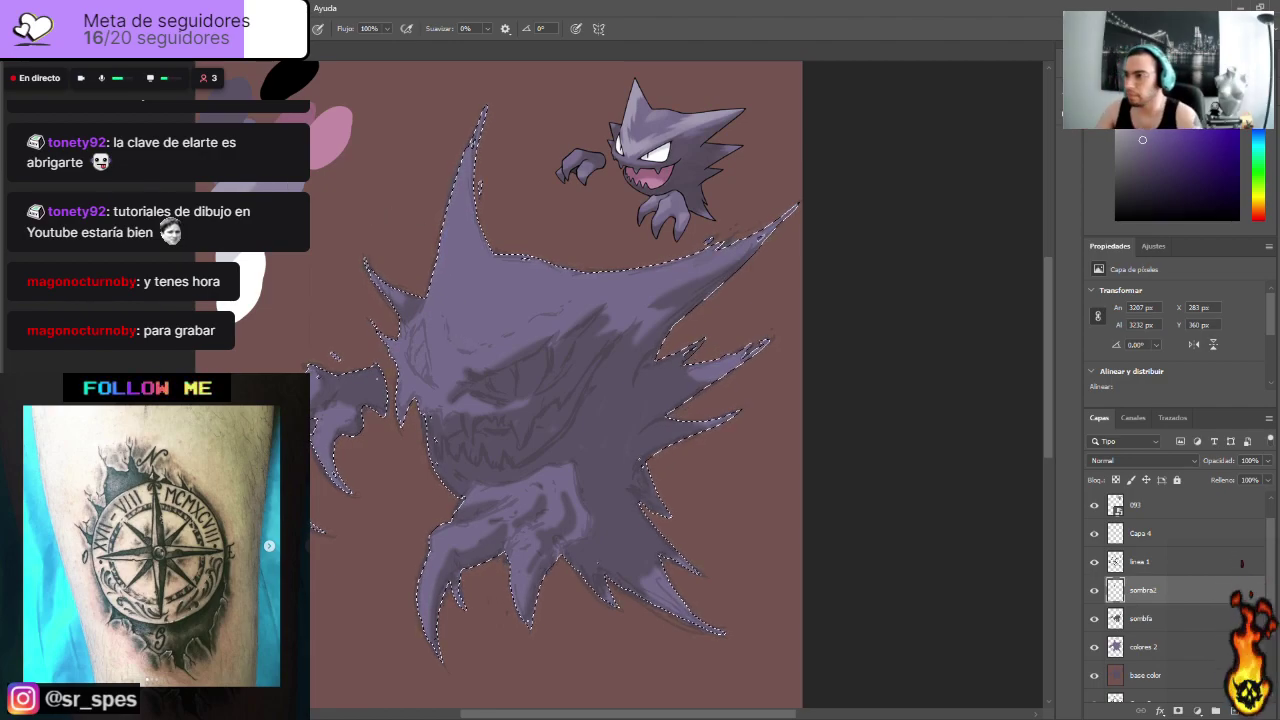
key(alt)
alt+click(209, 80)
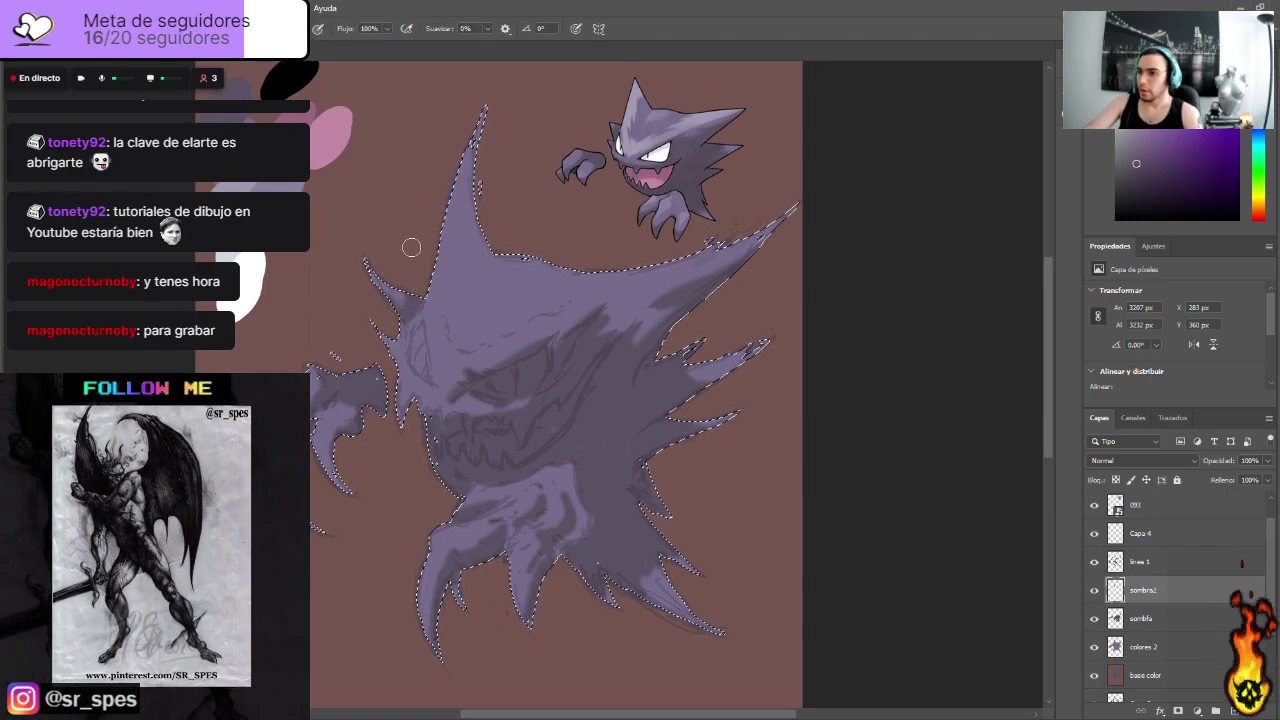
drag(462, 331, 462, 262)
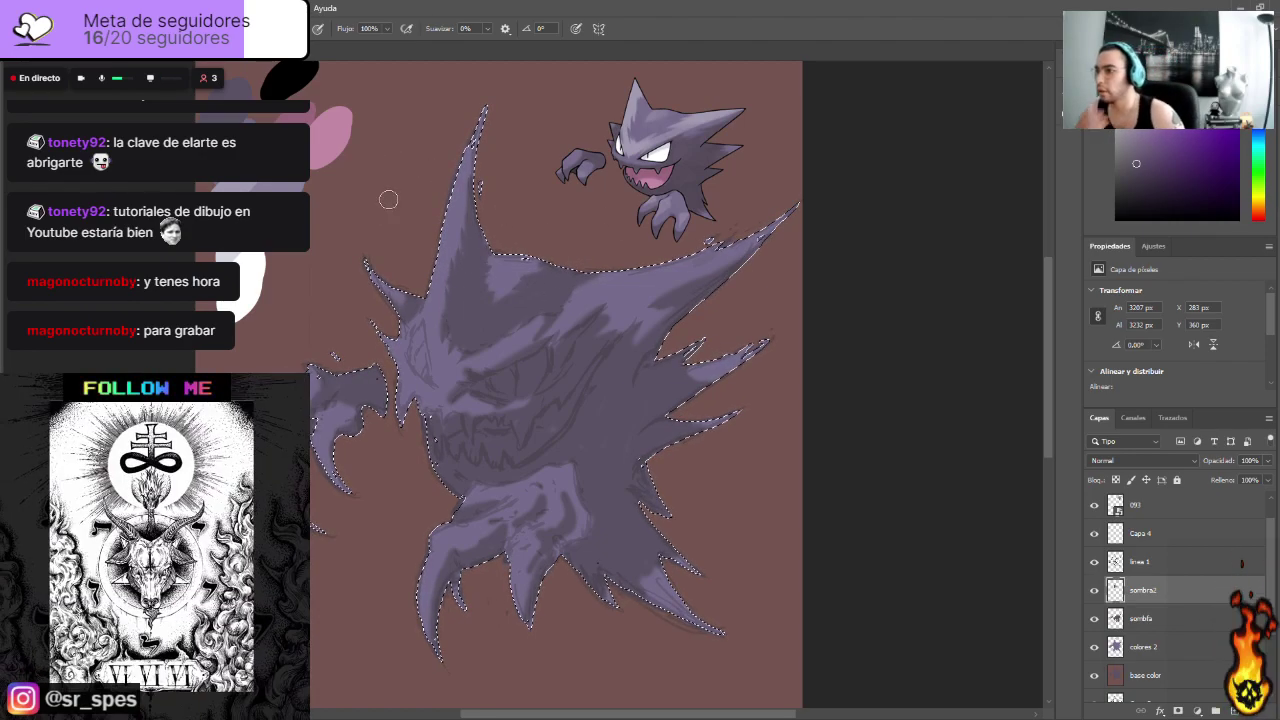
Step: Soften the forehead, right horn and hand shading with a slightly lighter purple at 14% flow, and set linea 1's opacity to 79%
click(1133, 158)
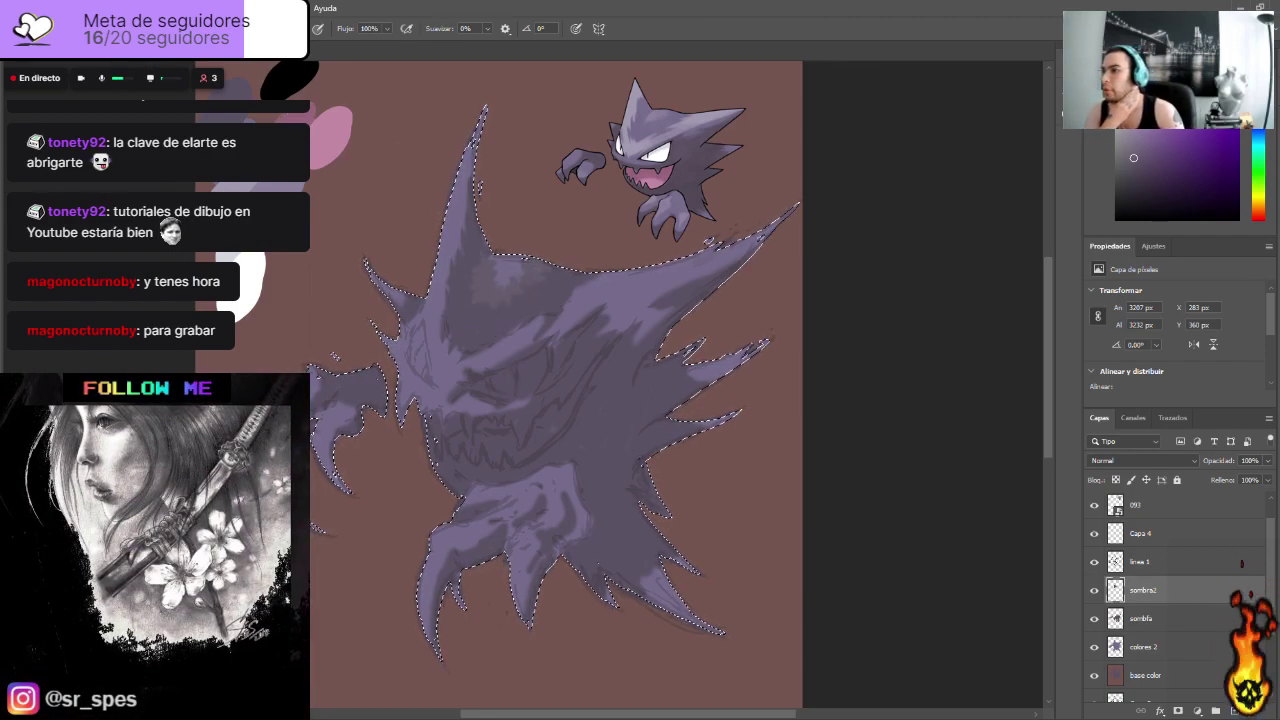
drag(388, 27, 347, 44)
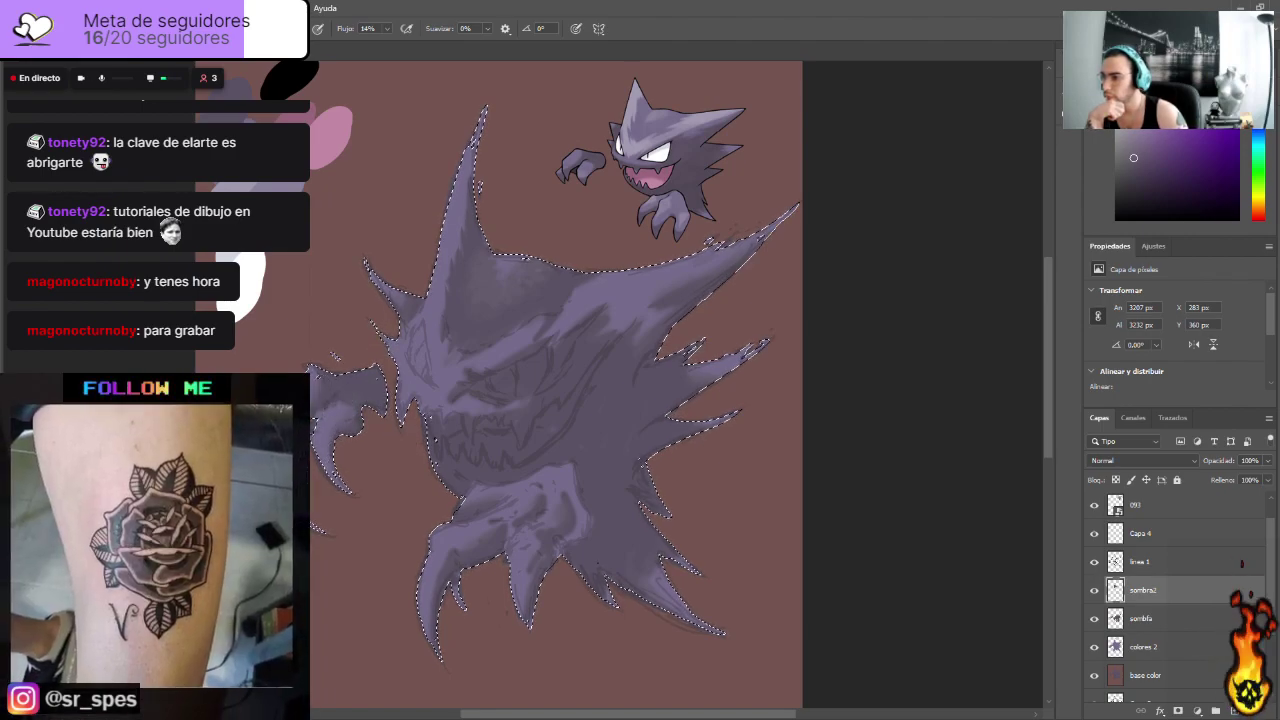
click(1180, 562)
drag(1272, 455, 1257, 483)
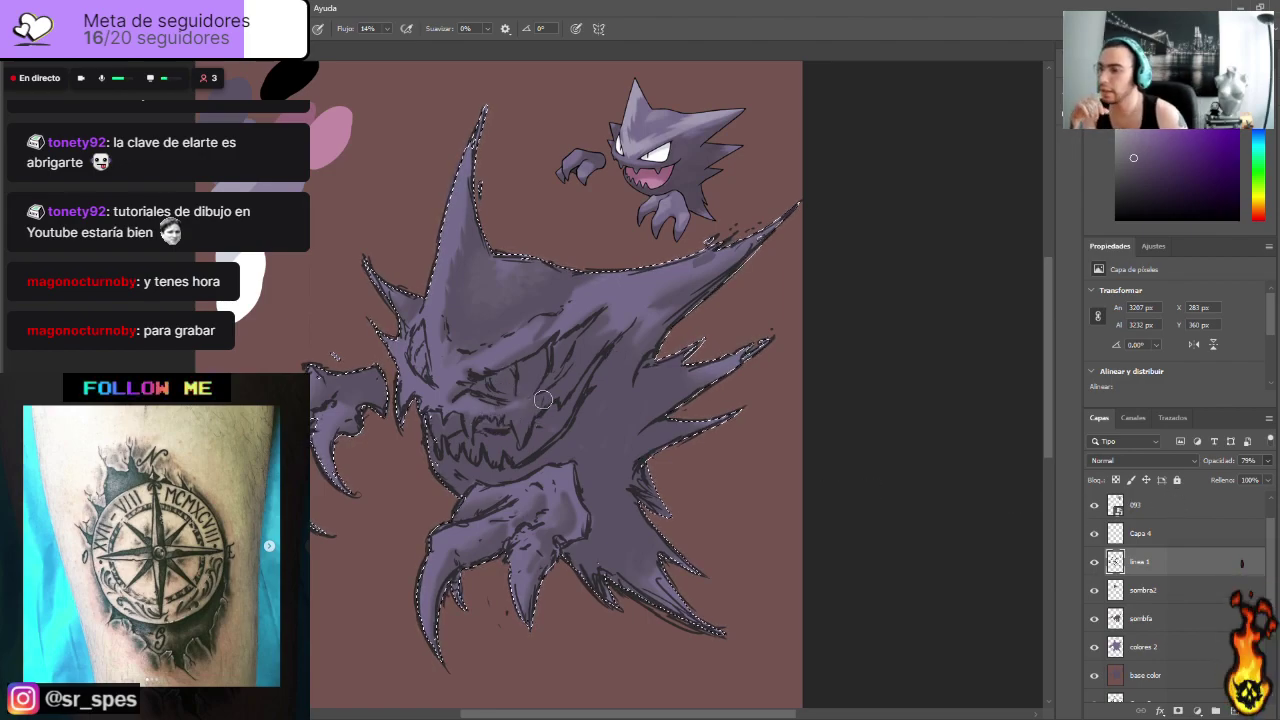
Step: Add a new layer directly above colores 2 and name it color 3
click(1165, 648)
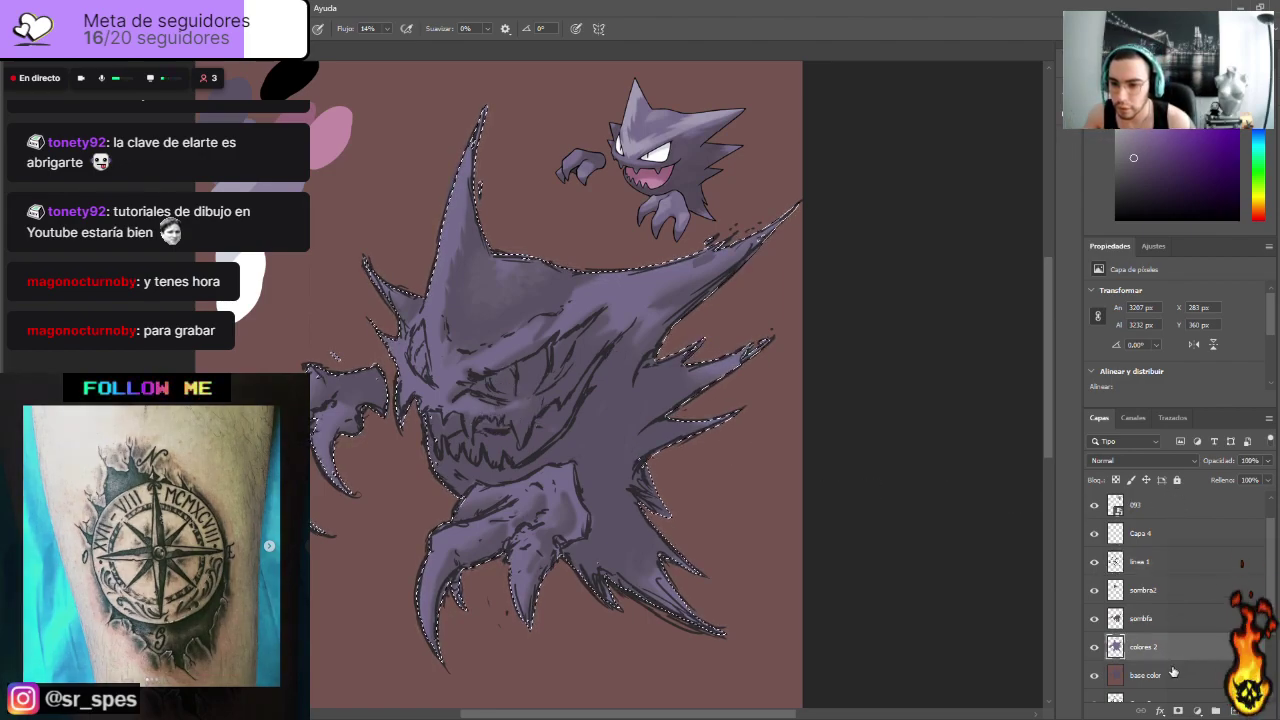
click(1232, 709)
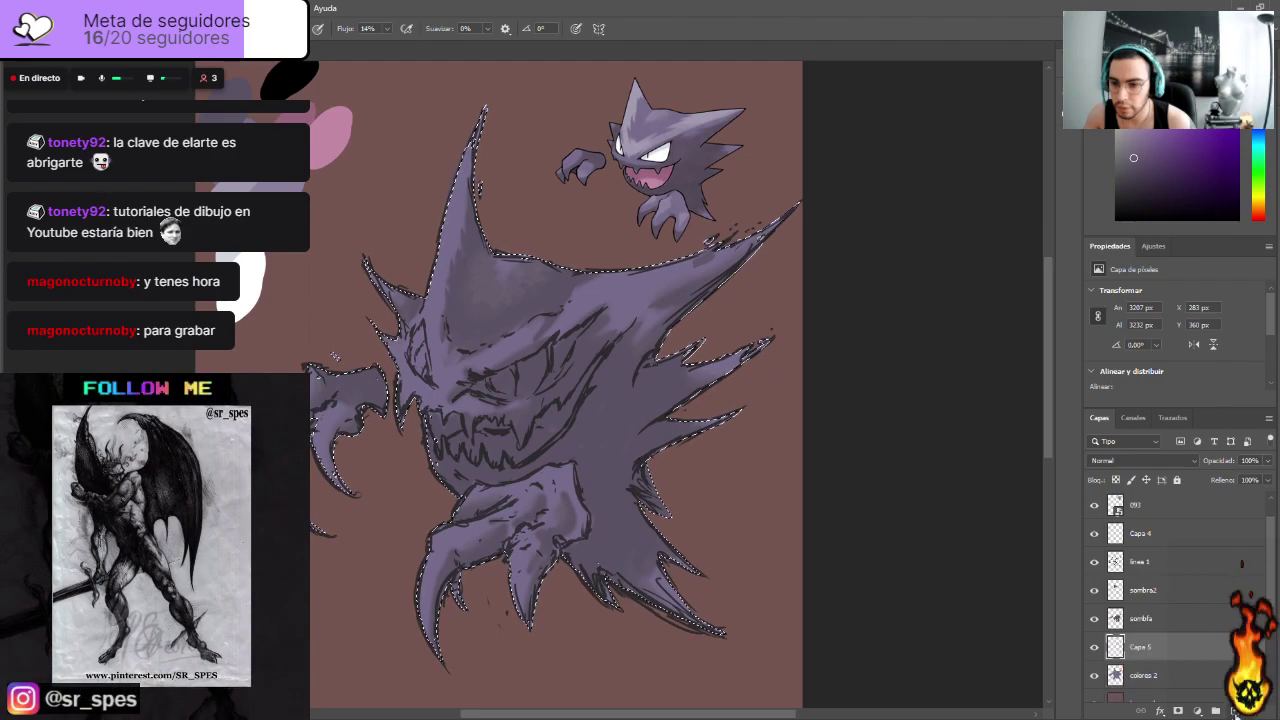
double_click(1142, 648)
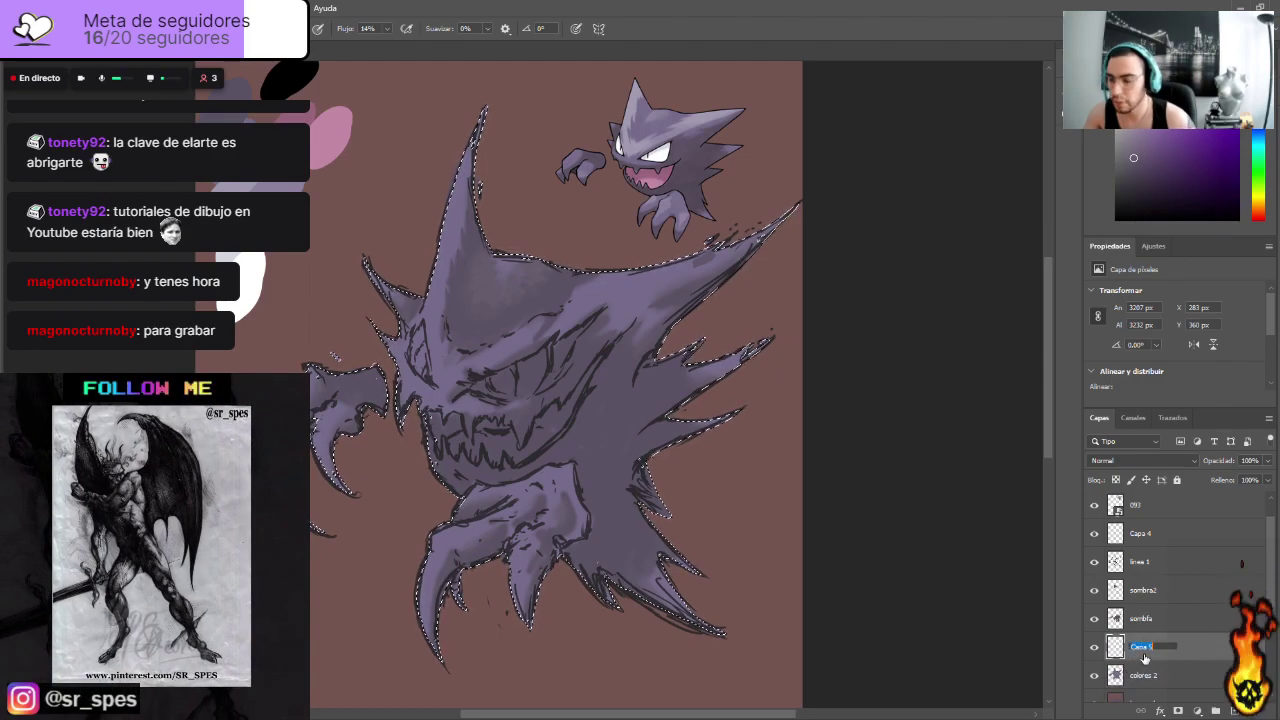
text(color 3)
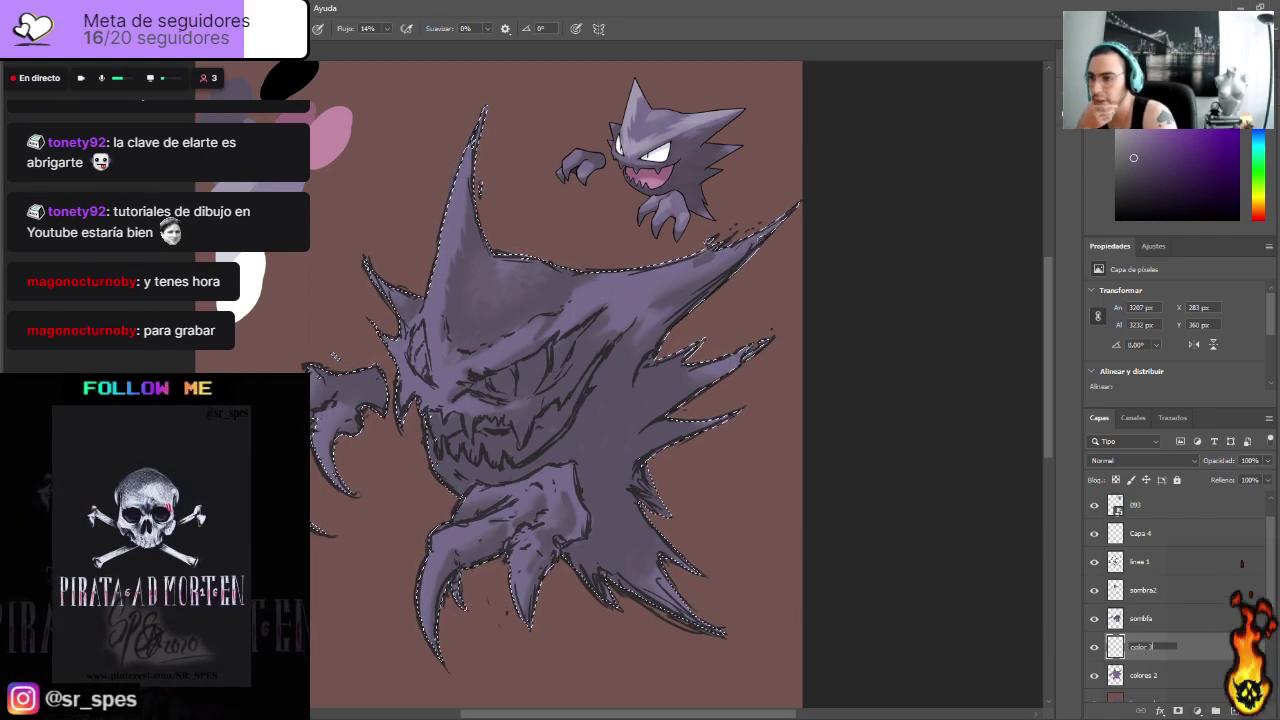
click(1195, 654)
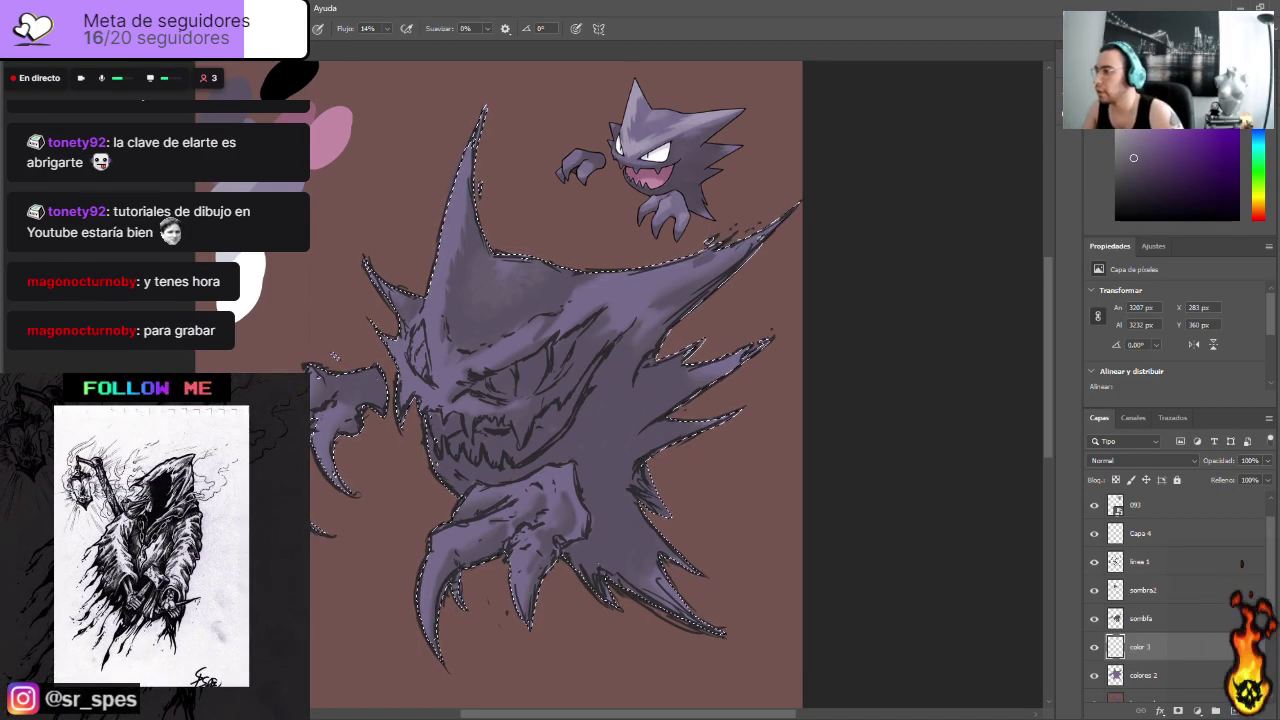
Step: Sample the pink palette swatch as the brush colour and set the brush flow to 100%
key(i)
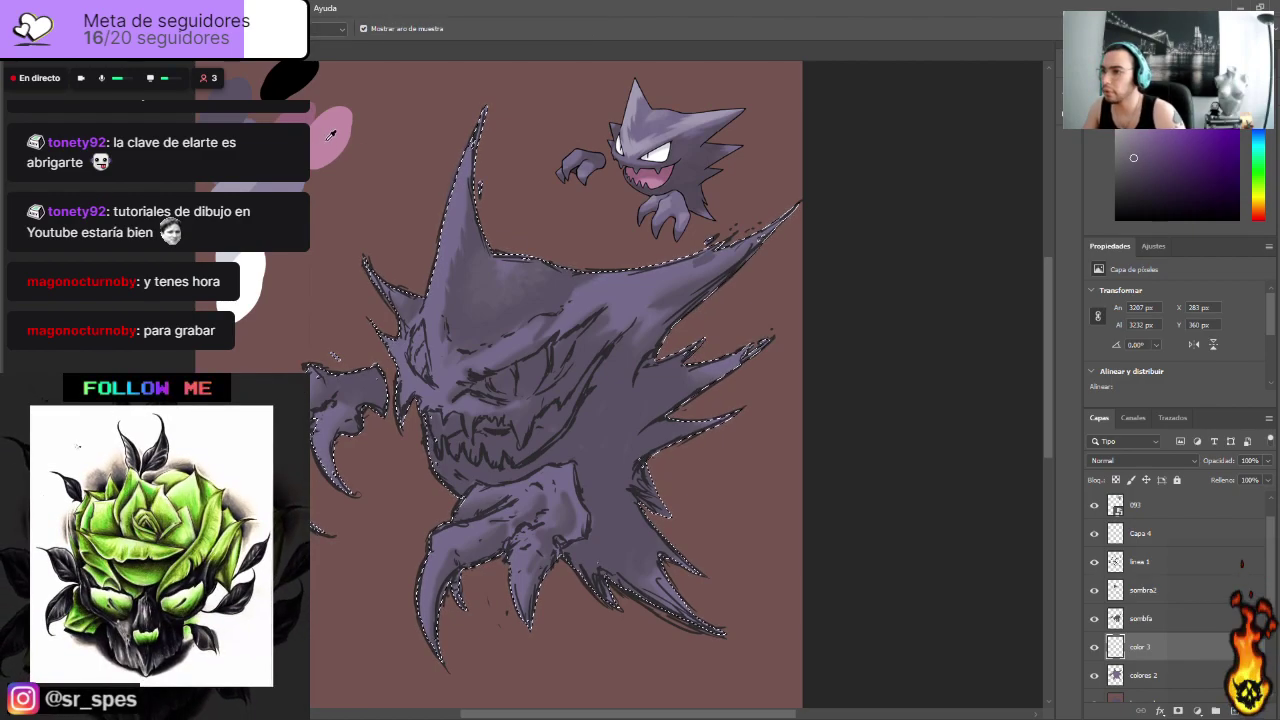
click(329, 139)
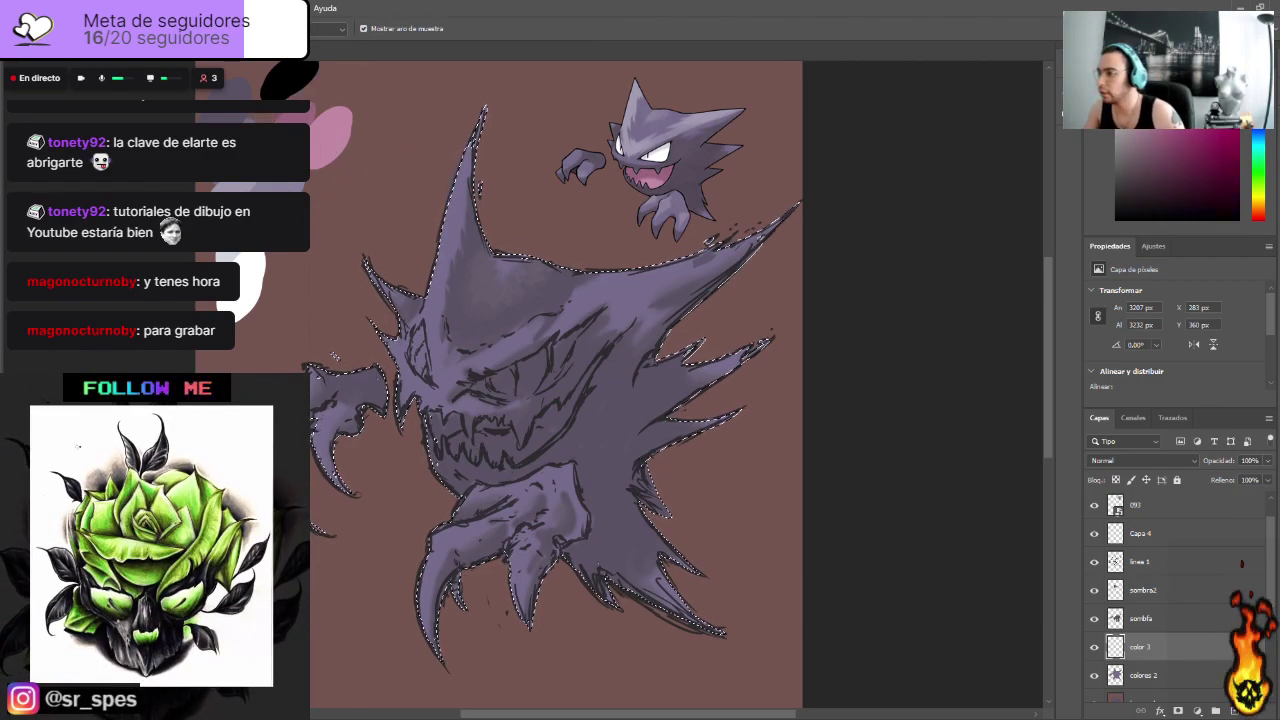
key(b)
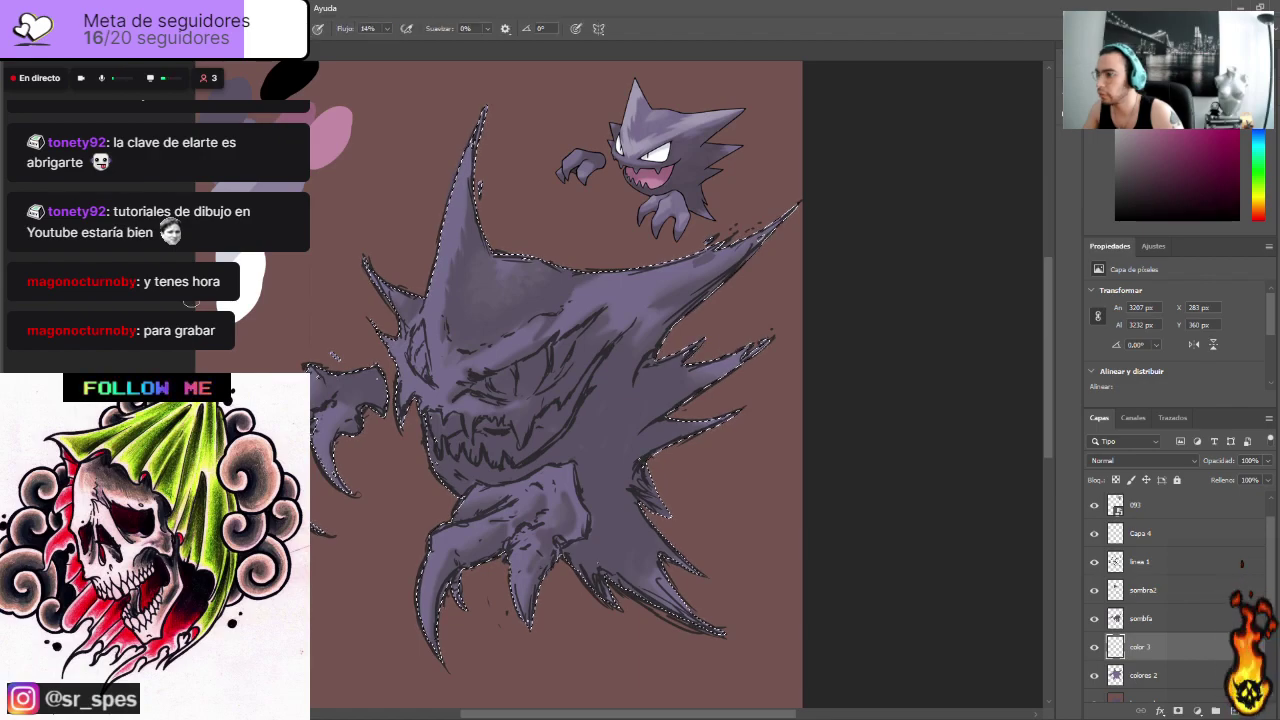
scroll(463, 420, up, 2)
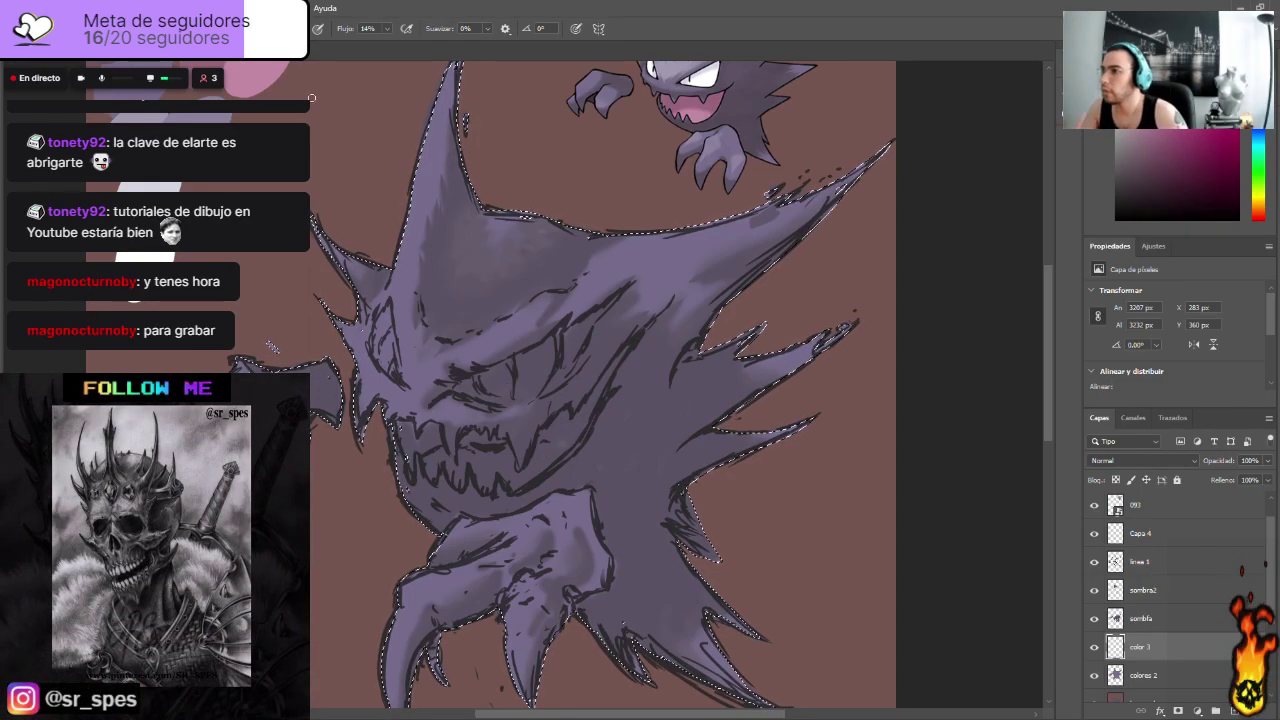
click(380, 28)
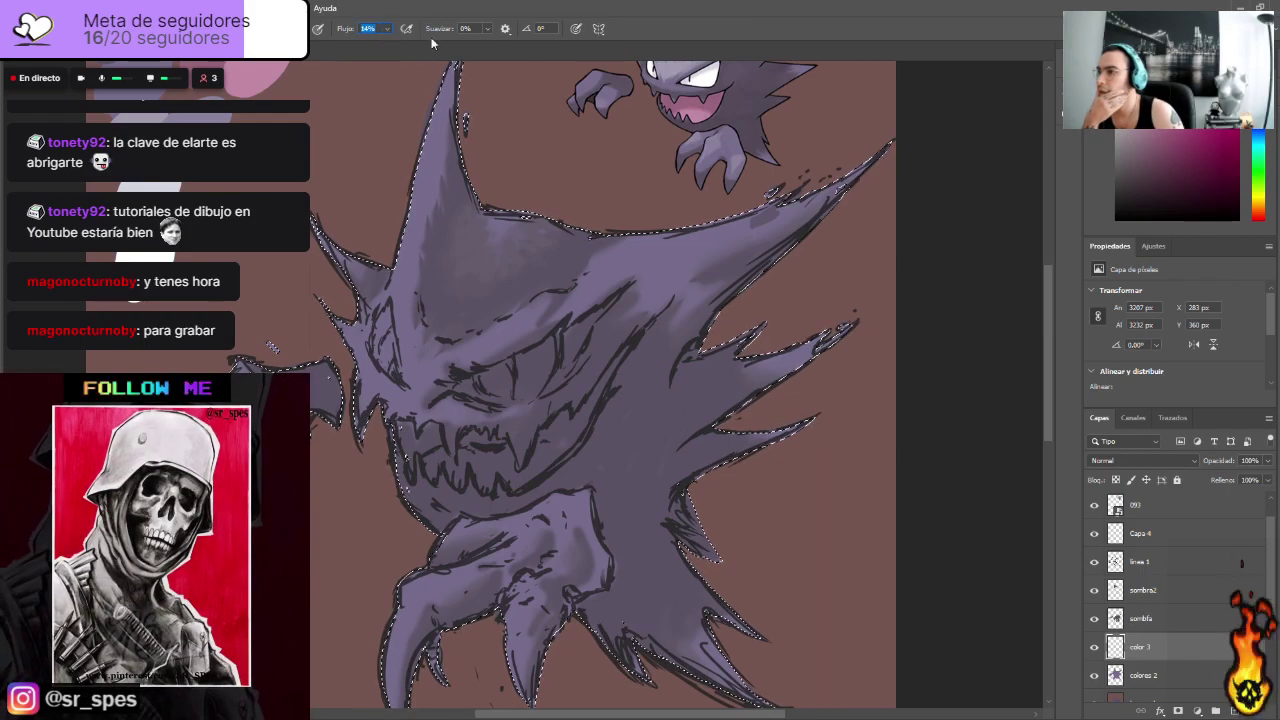
key(Return)
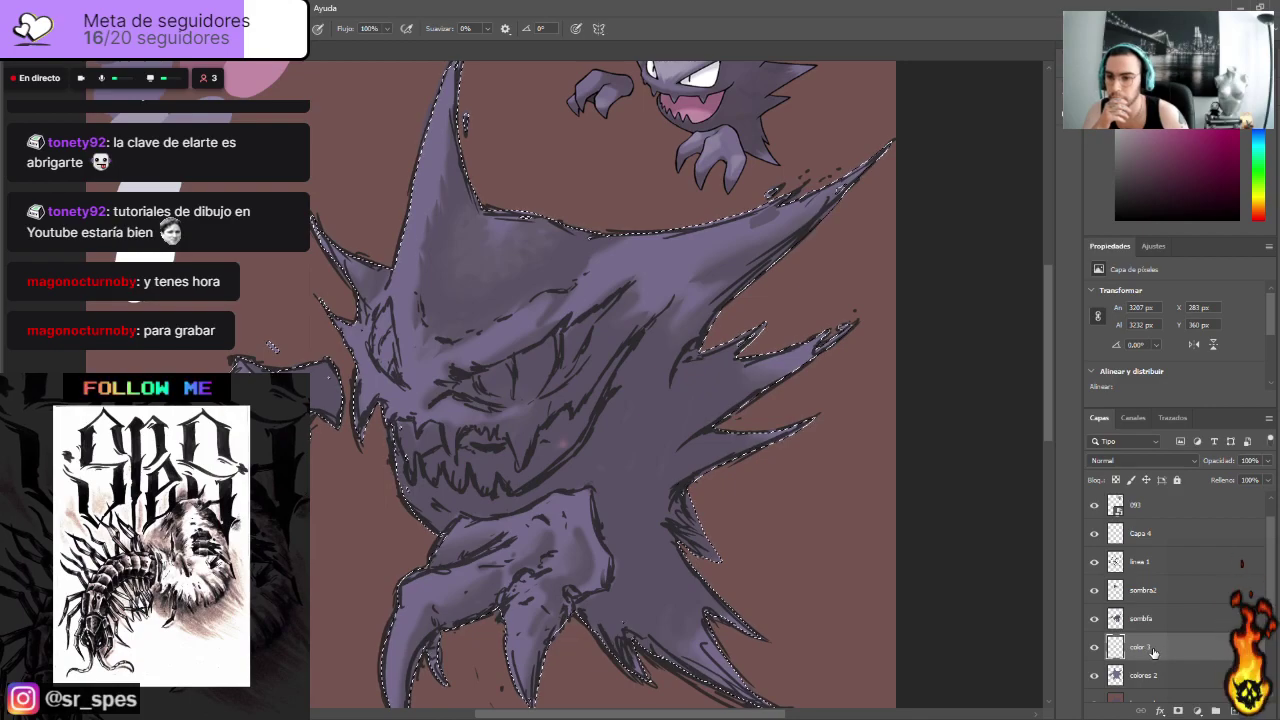
mouse_move(1157, 649)
mouse_down()
mouse_move(1178, 492)
mouse_move(1180, 578)
mouse_up()
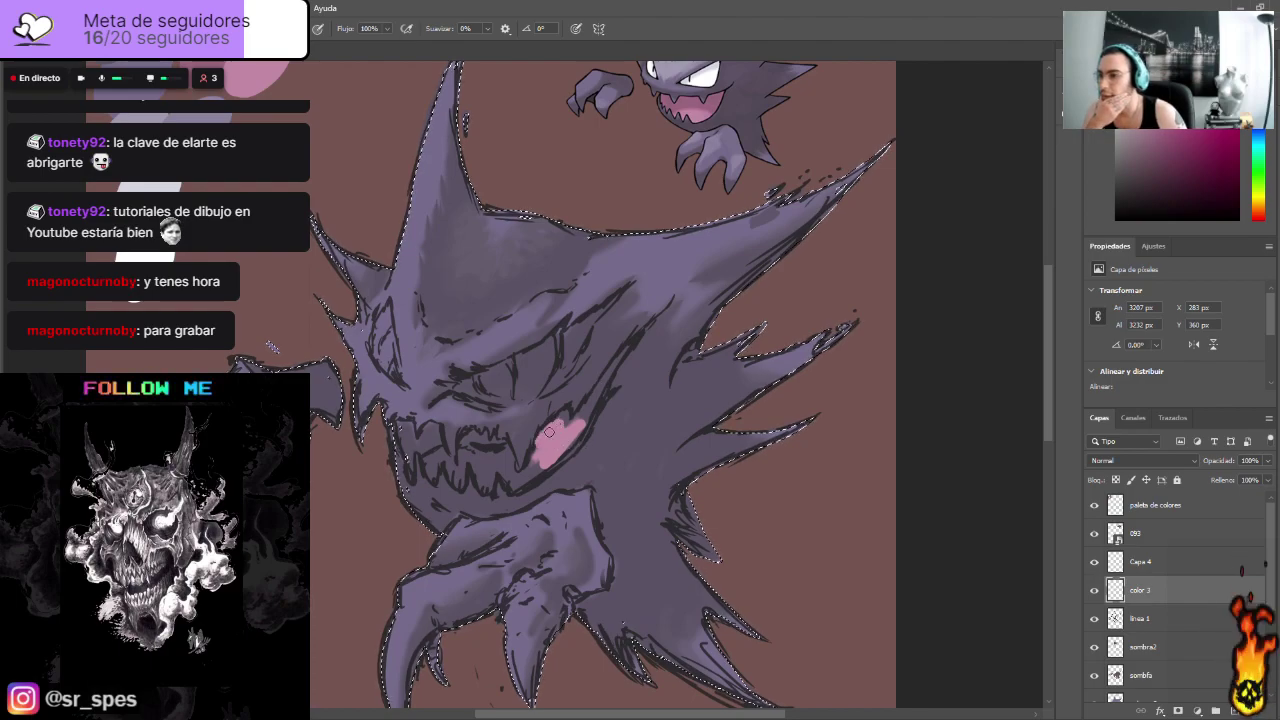
key(ctrl+bracketleft)
key(ctrl+bracketleft)
key(ctrl+bracketleft)
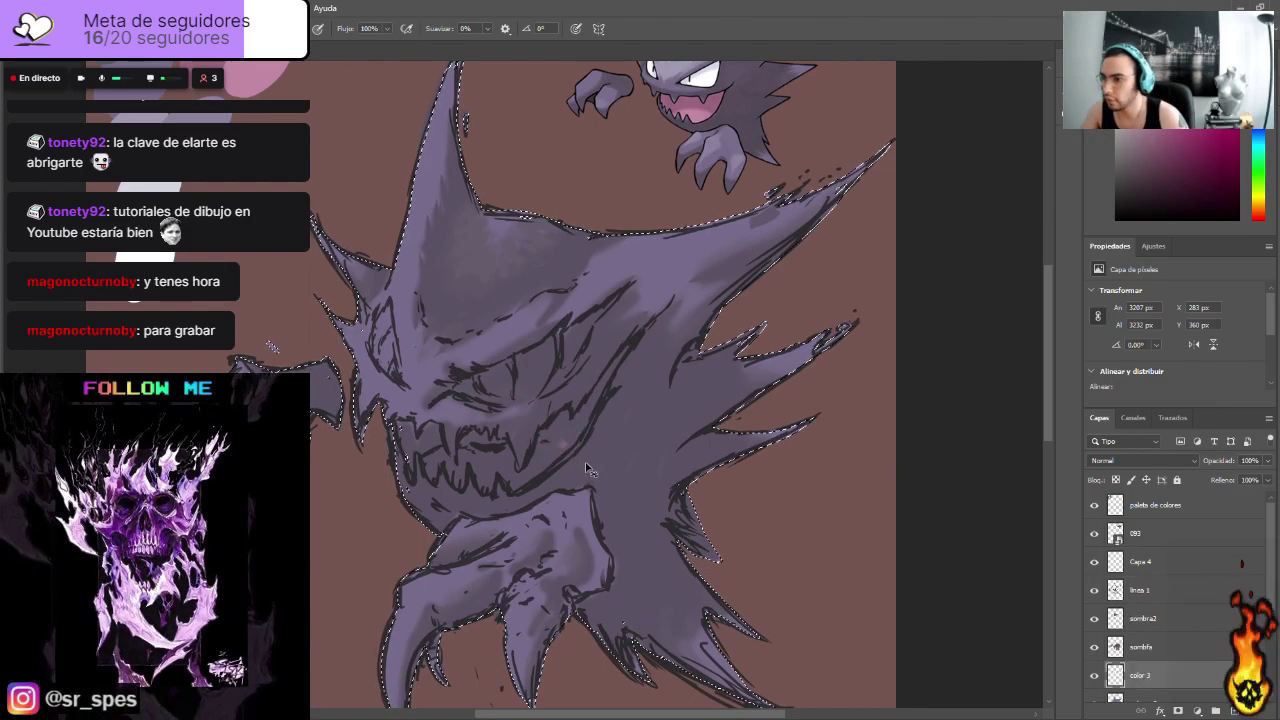
Step: Place color 3 directly below linea 1 with pink in the right corner of the mouth, and set linea 1's opacity to 37%
click(1190, 652)
drag(1169, 678, 1180, 606)
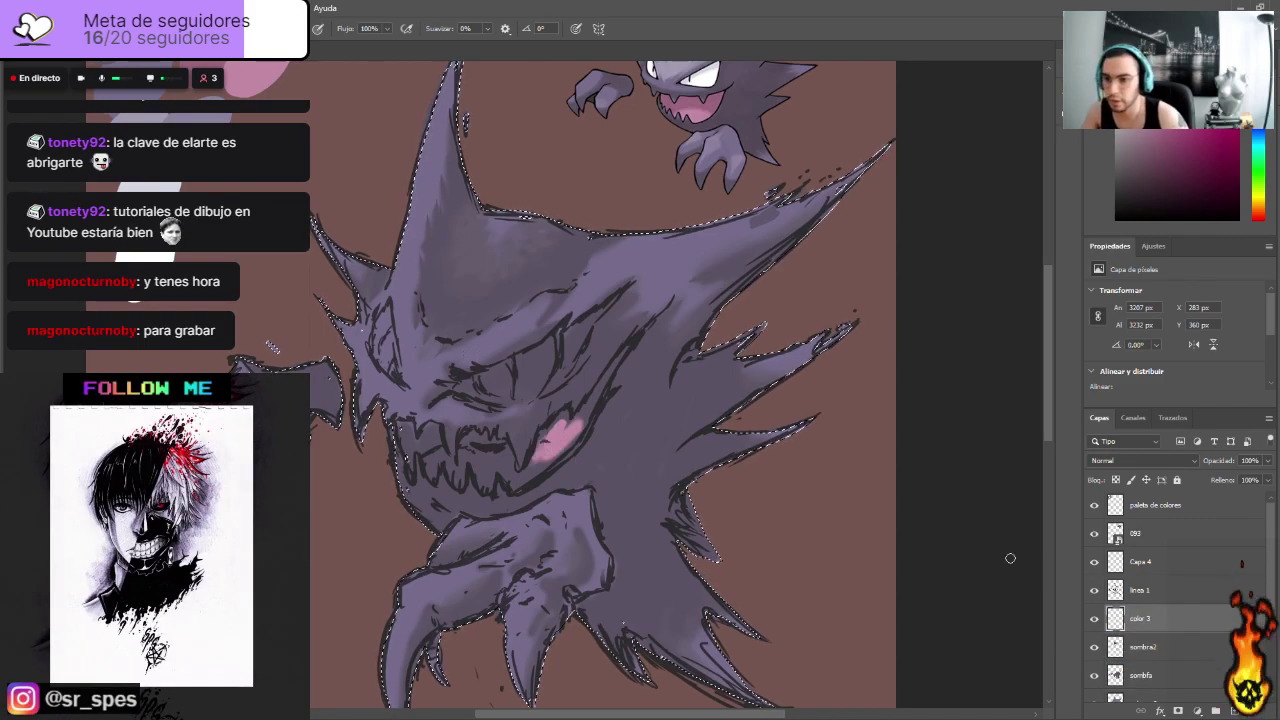
click(1164, 593)
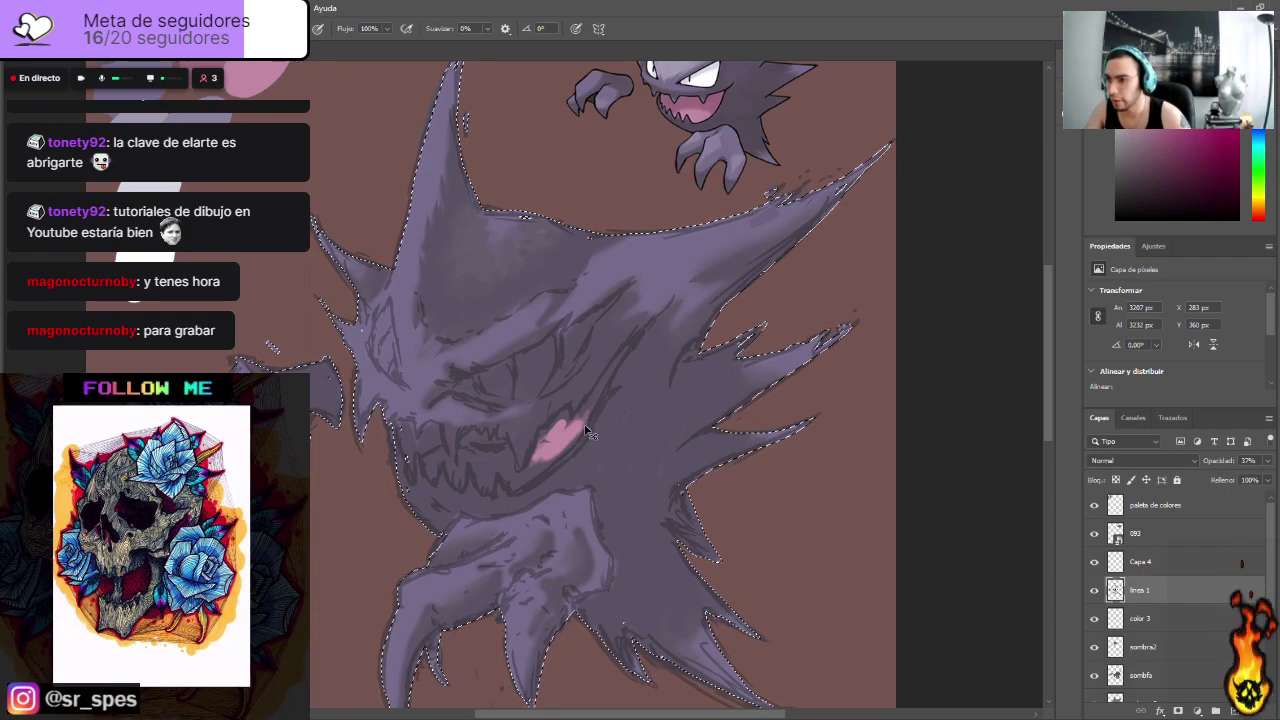
Step: Paint the rest of the mouth pink on color 3, following the jagged teeth and the long right corner of the grin
click(1168, 624)
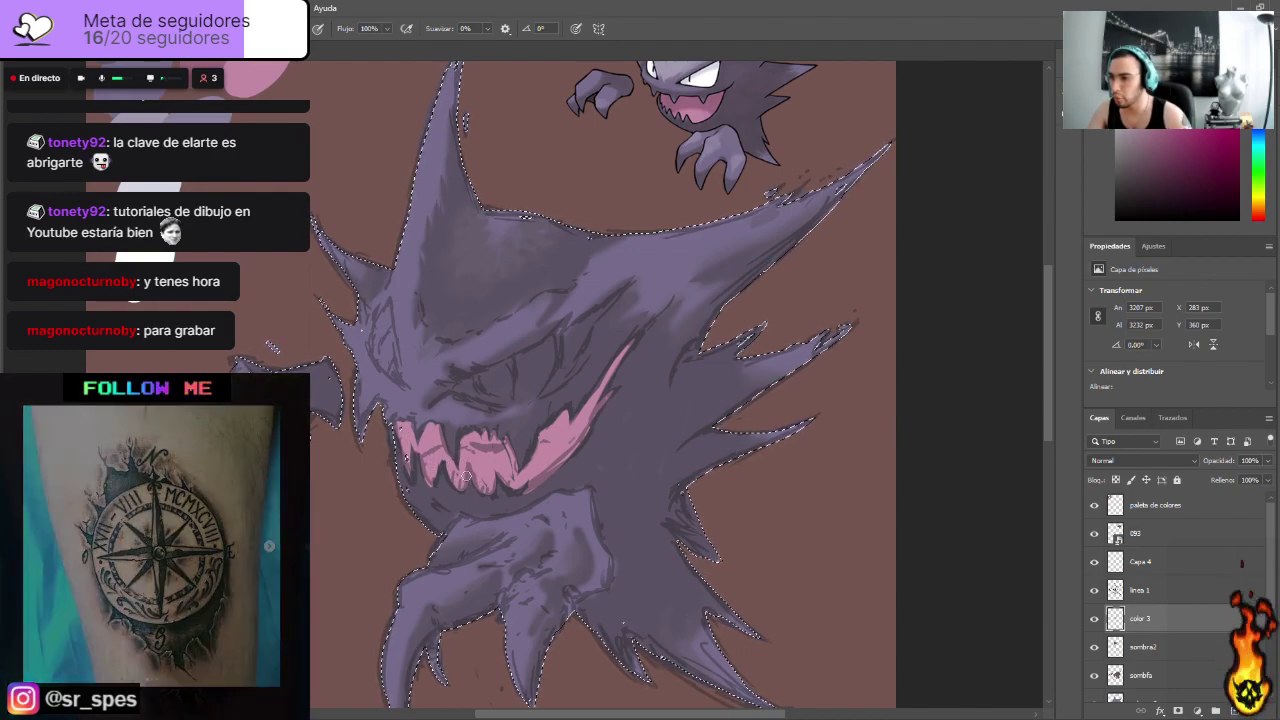
scroll(590, 427, down, 2)
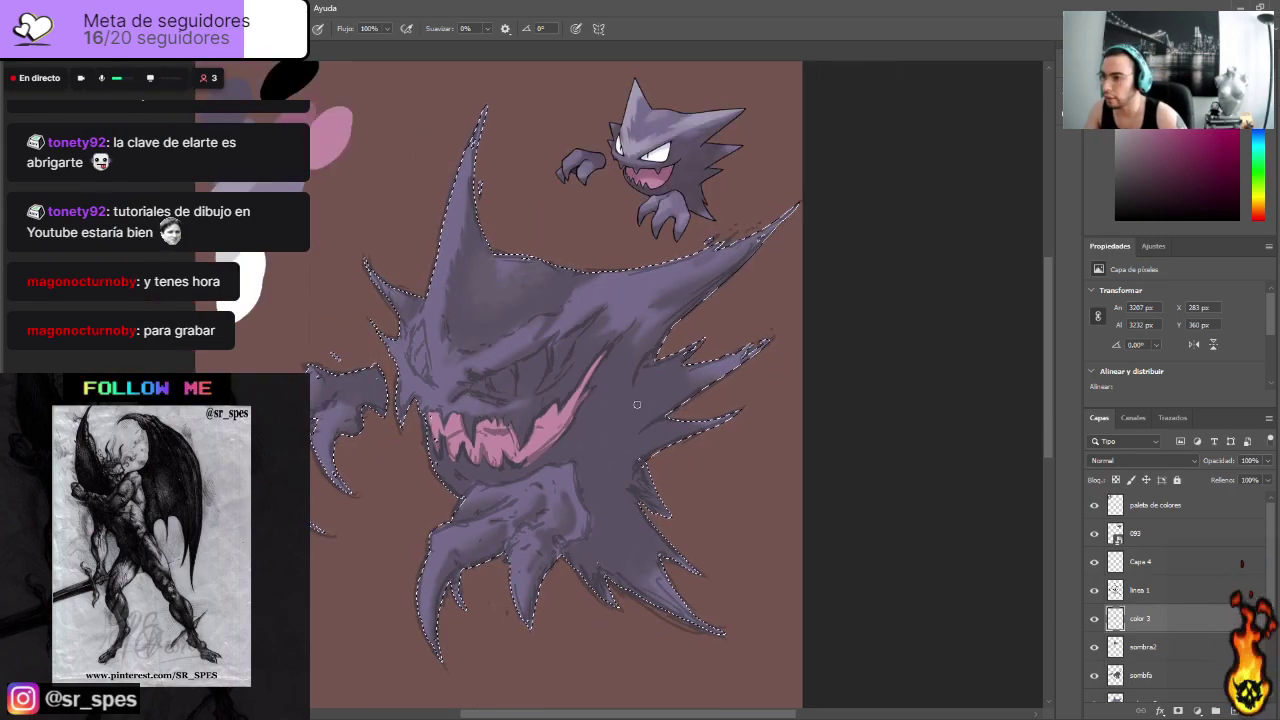
Step: Load color 3's pink mouth area as a selection in place of the body selection, and deselect it
ctrl+click(1116, 620)
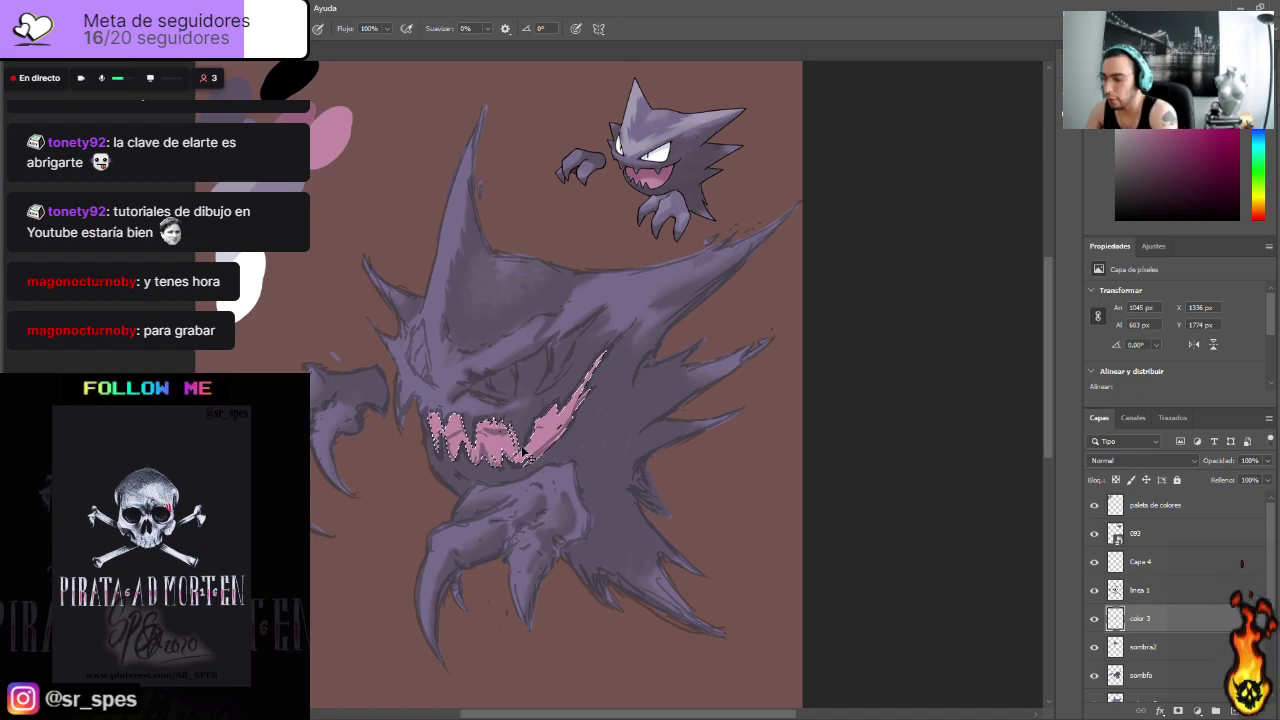
scroll(523, 452, up, 2)
scroll(523, 452, up, 2)
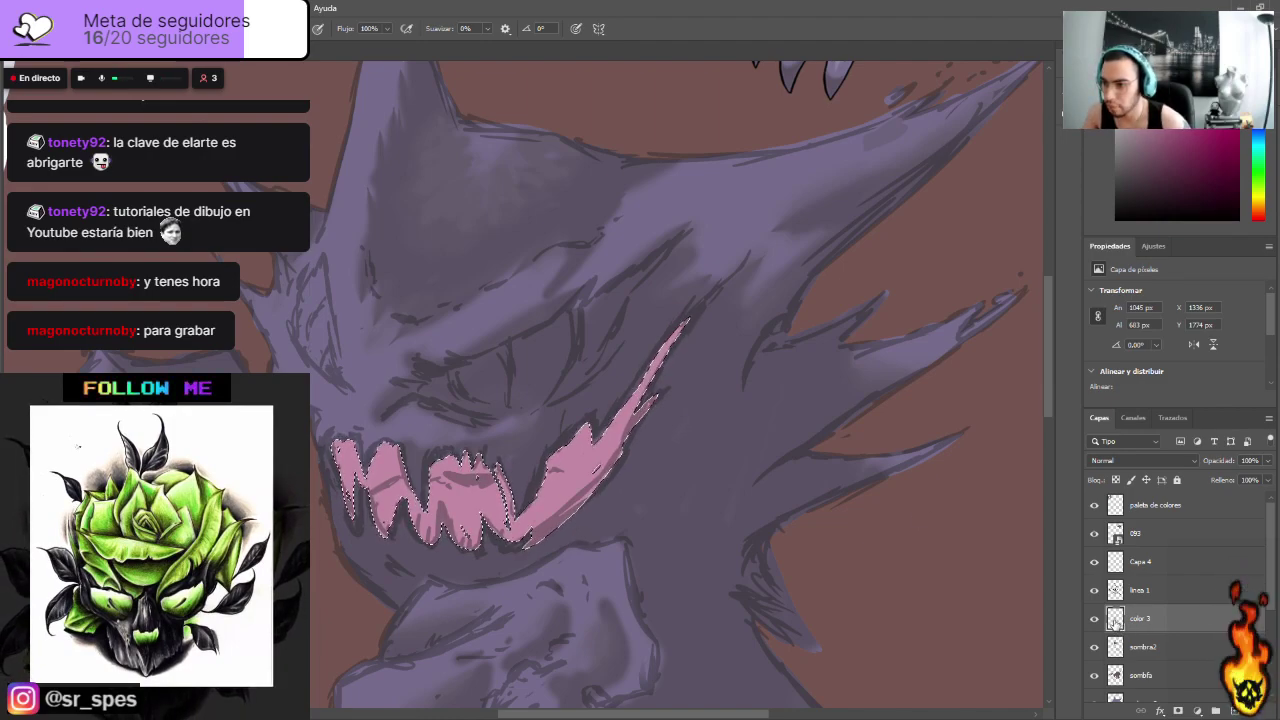
key(m)
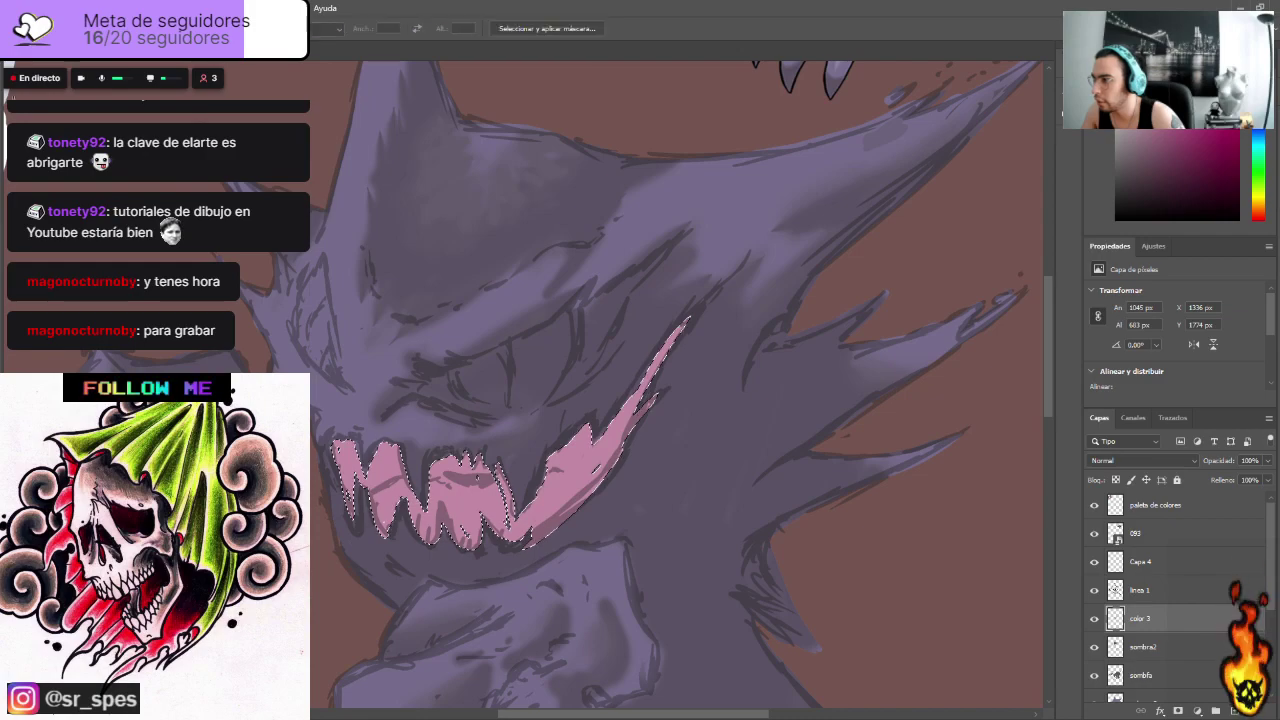
key(ctrl+d)
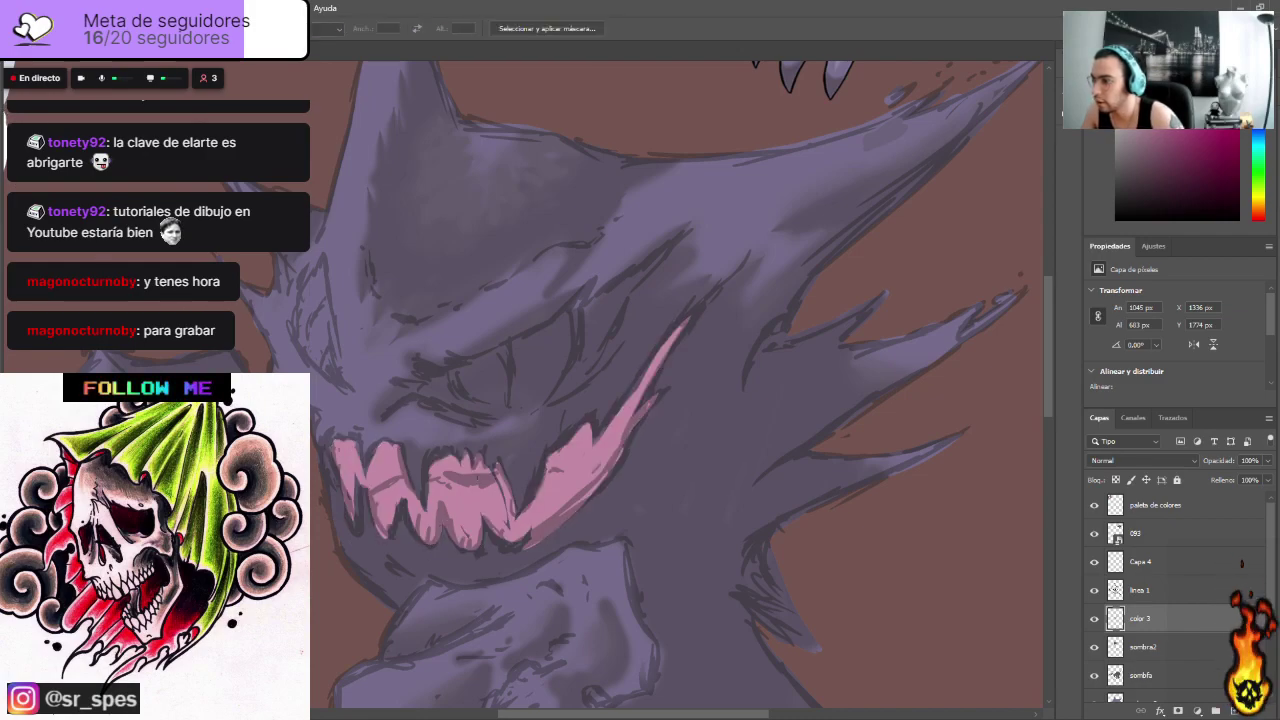
Step: Load color 3's pink mouth area as a selection and add a new layer directly above color 3
click(1148, 651)
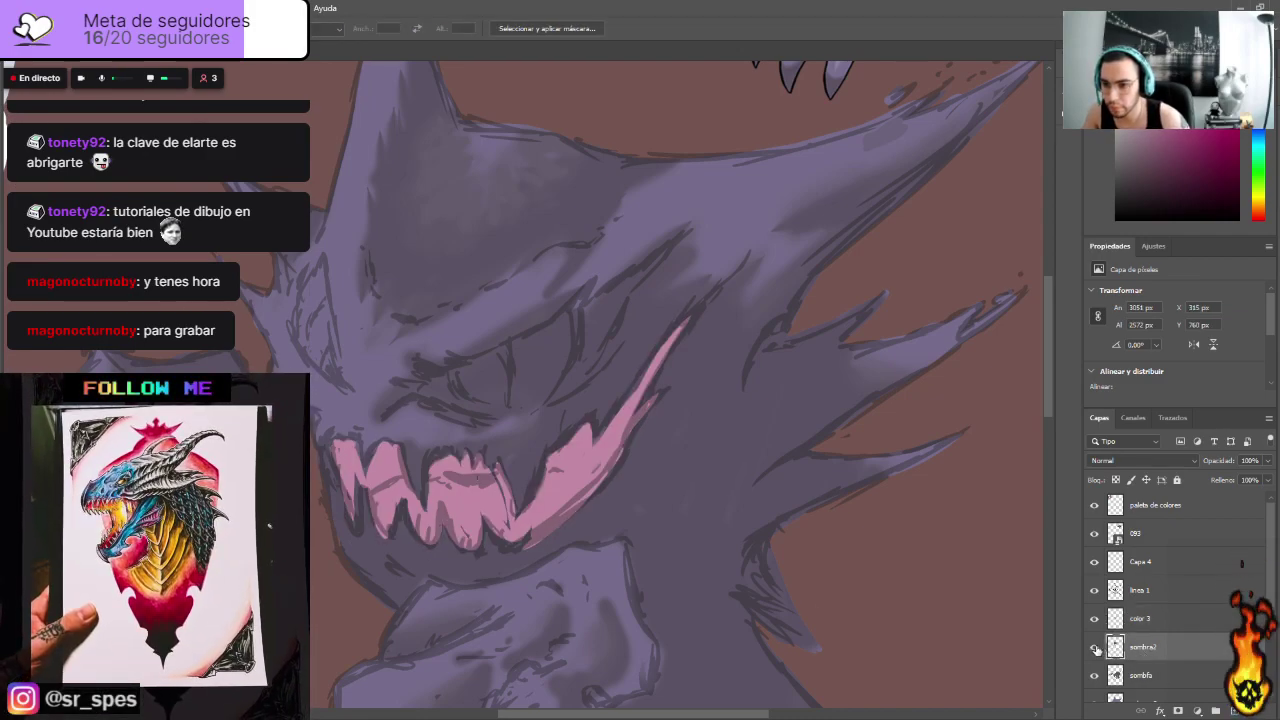
click(1094, 619)
click(1094, 619)
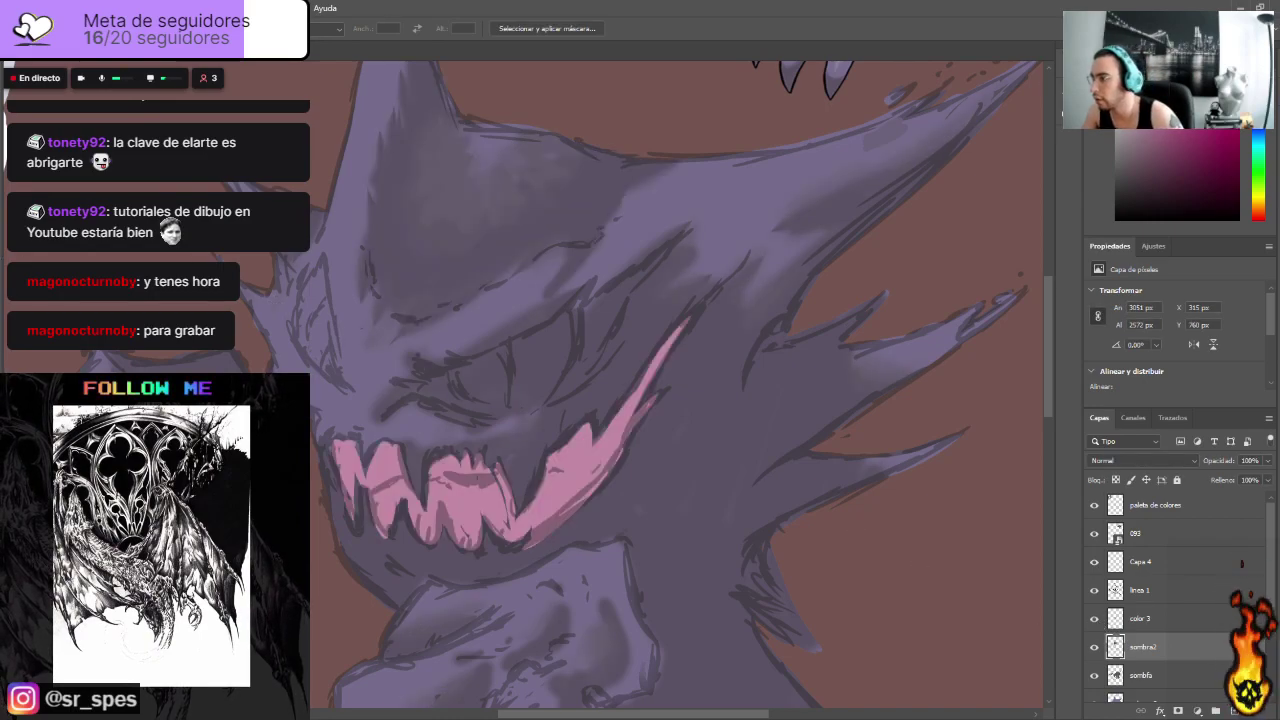
key(b)
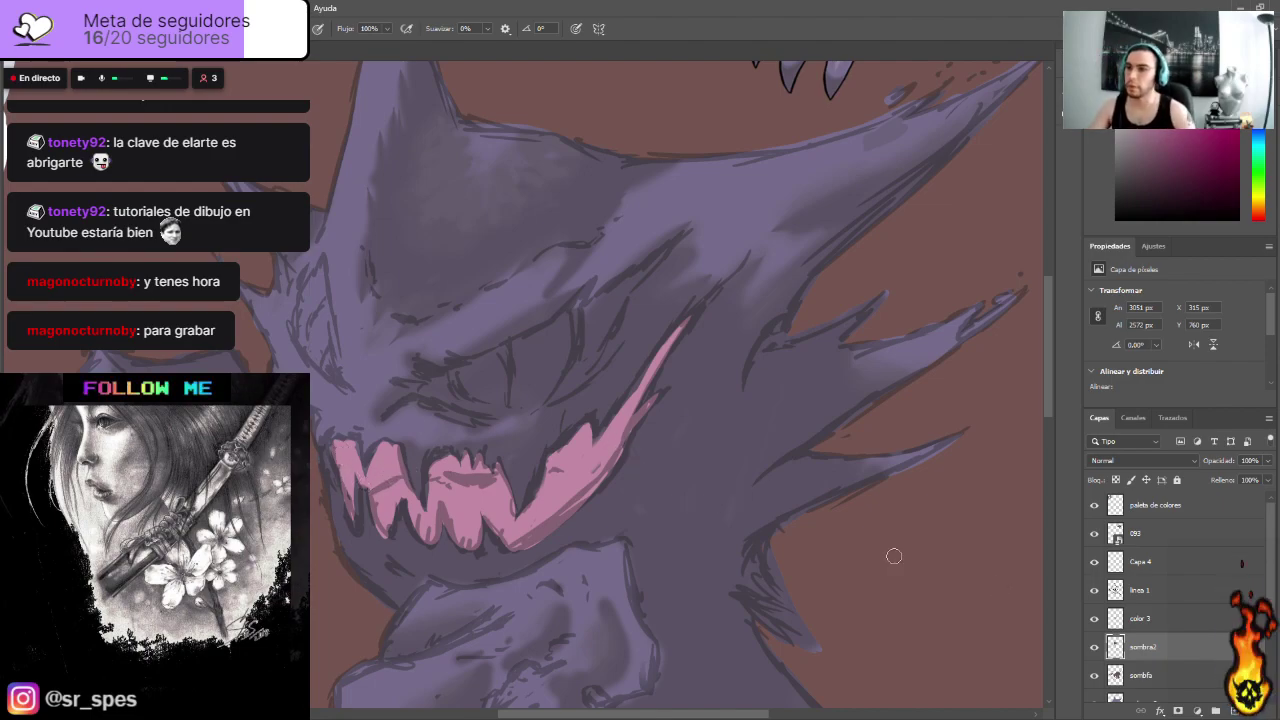
ctrl+click(1116, 647)
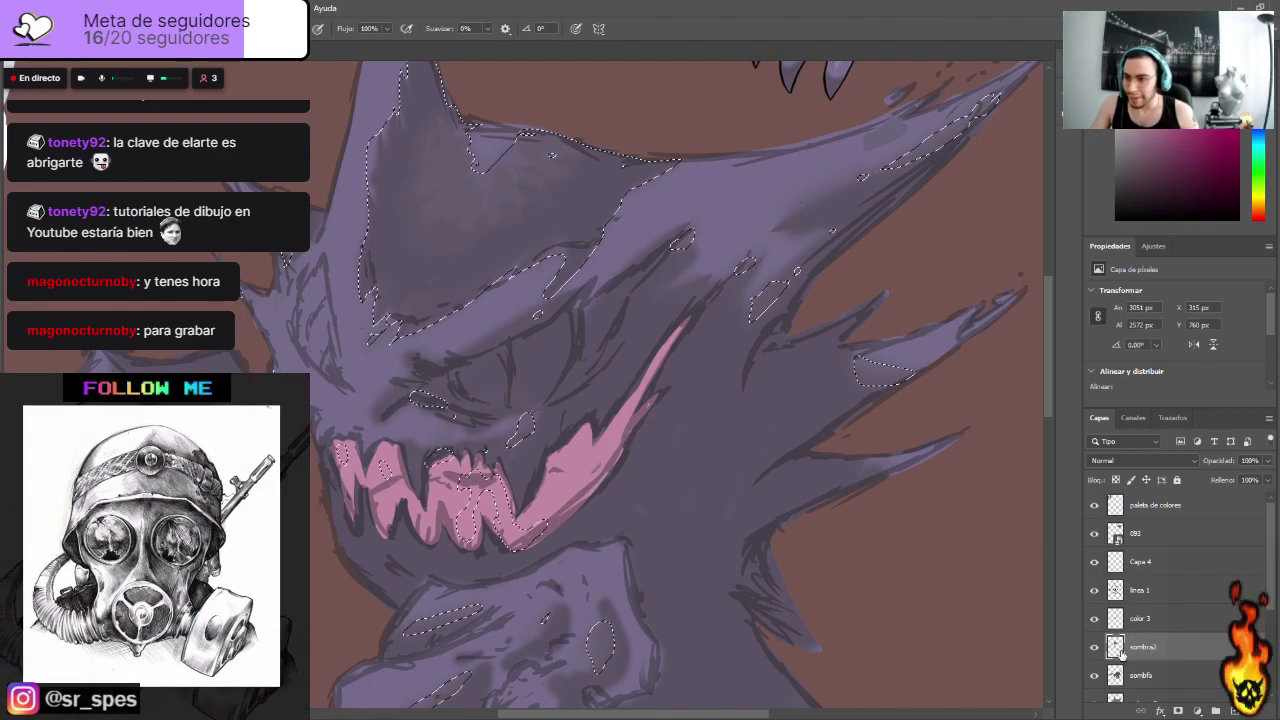
ctrl+click(1116, 618)
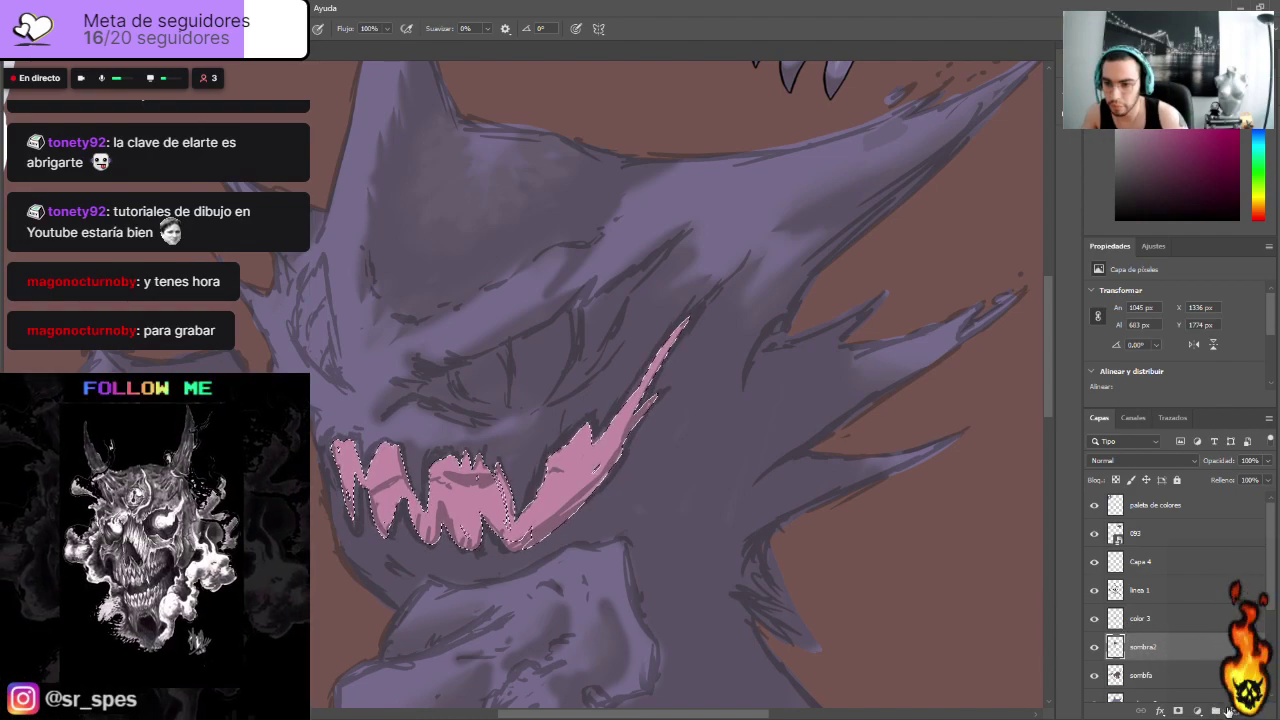
click(1117, 622)
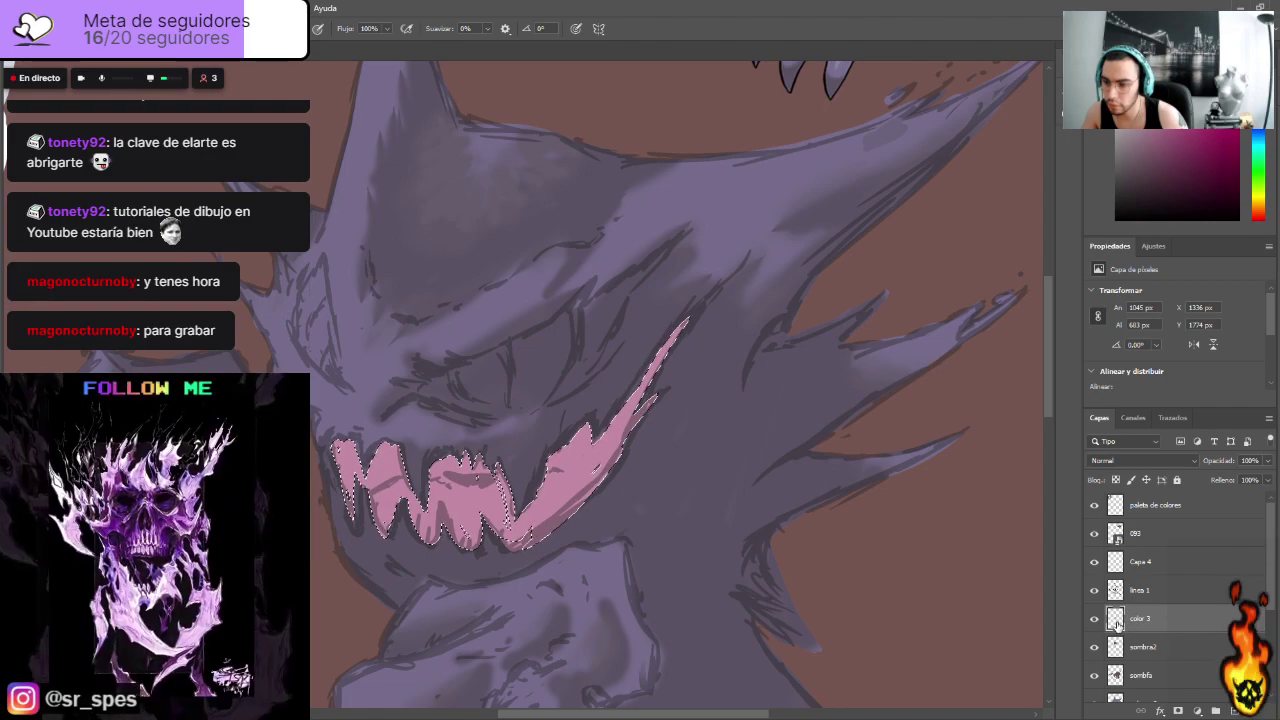
click(1231, 711)
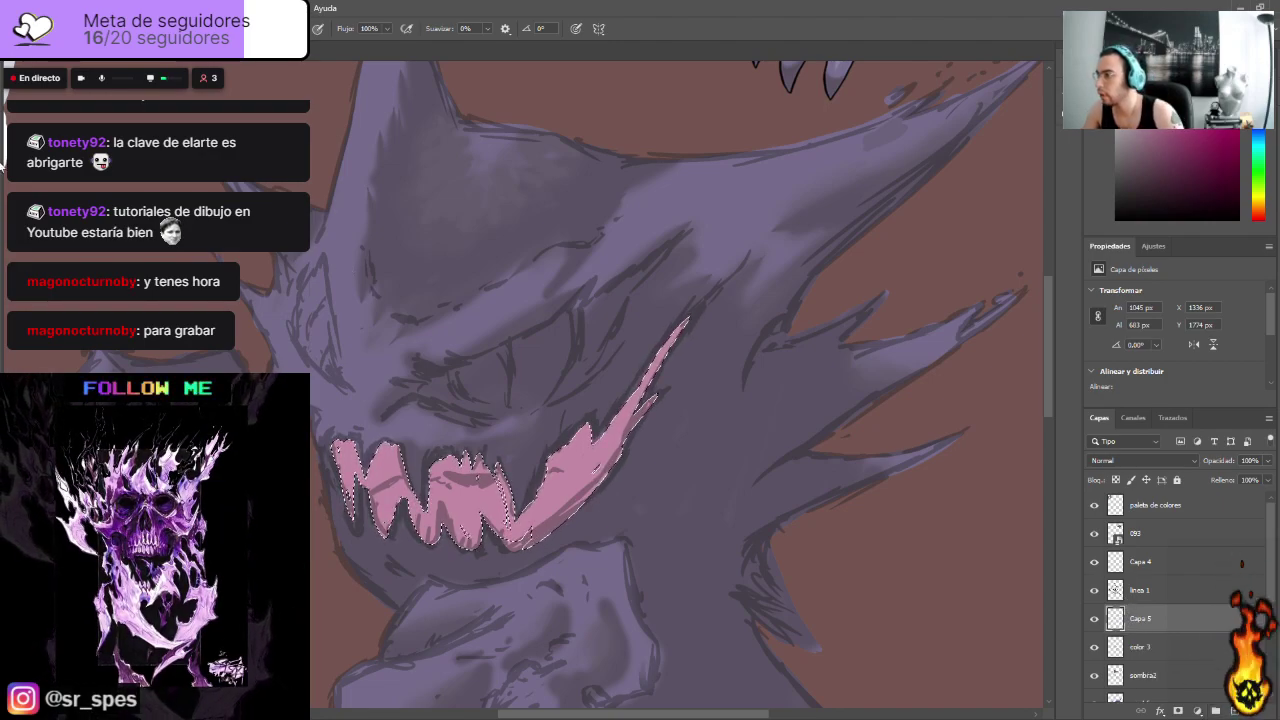
Step: Sample the darker pink palette swatch as the brush colour
key(i)
key(ctrl+minus)
key(ctrl+minus)
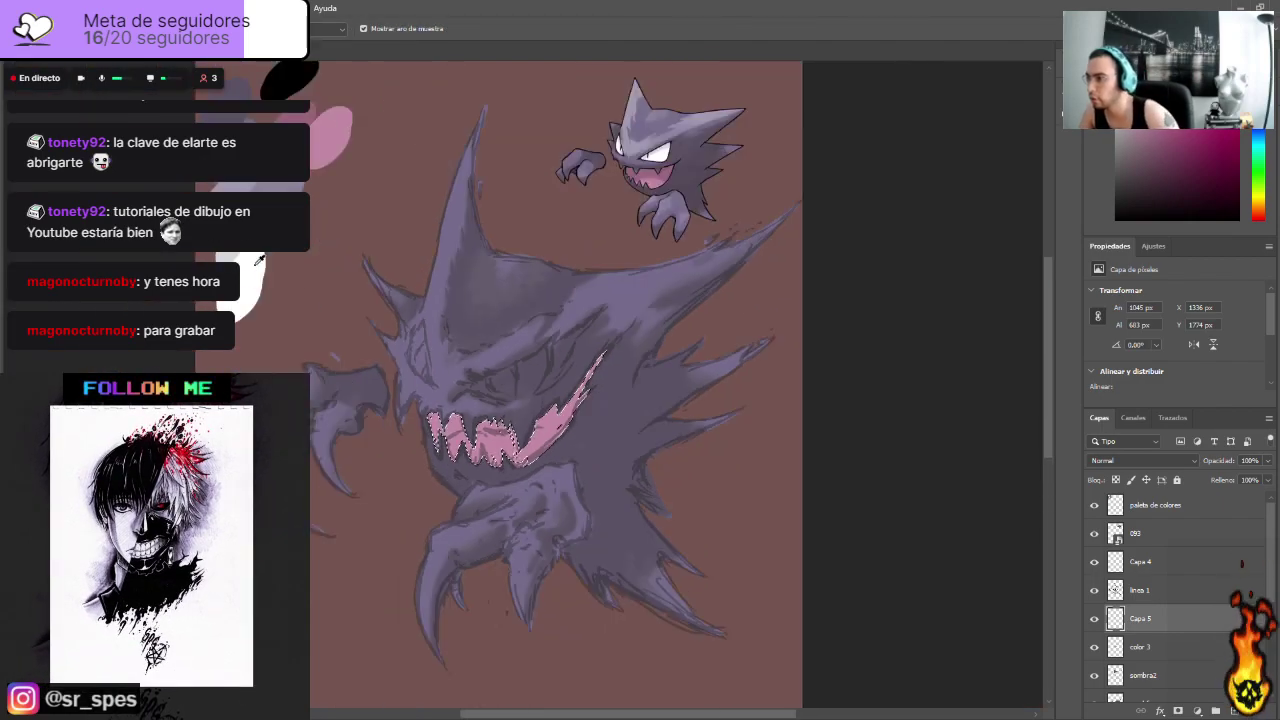
key(b)
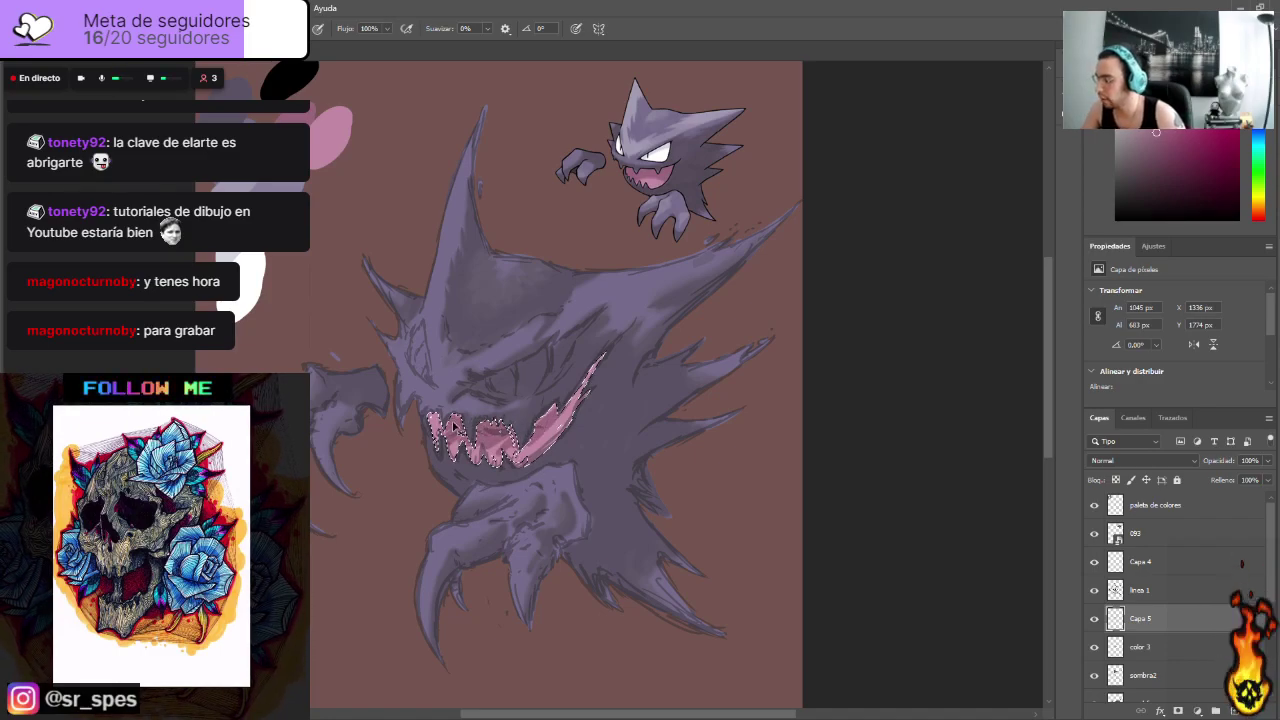
Step: Lower linea 1's opacity to 18% and look over the mouth shading of the reference Haunter
click(1160, 590)
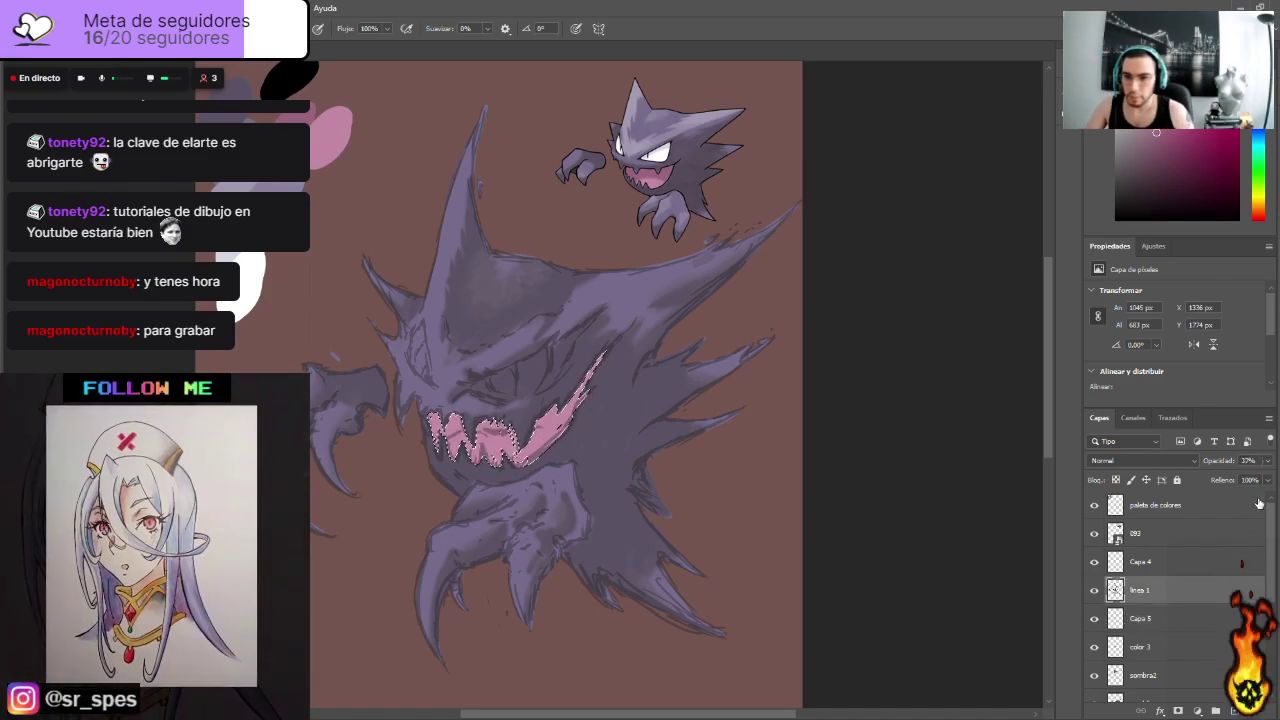
drag(1268, 463, 1210, 482)
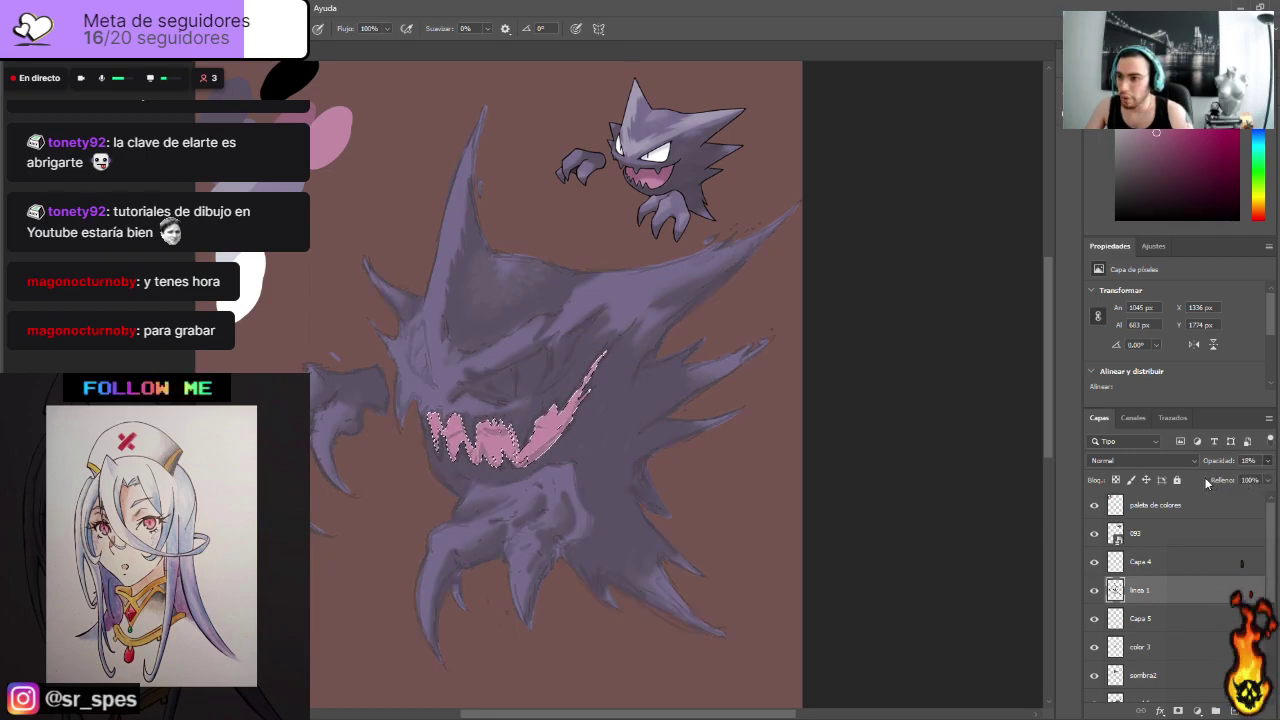
key(ctrl+plus)
key(ctrl+plus)
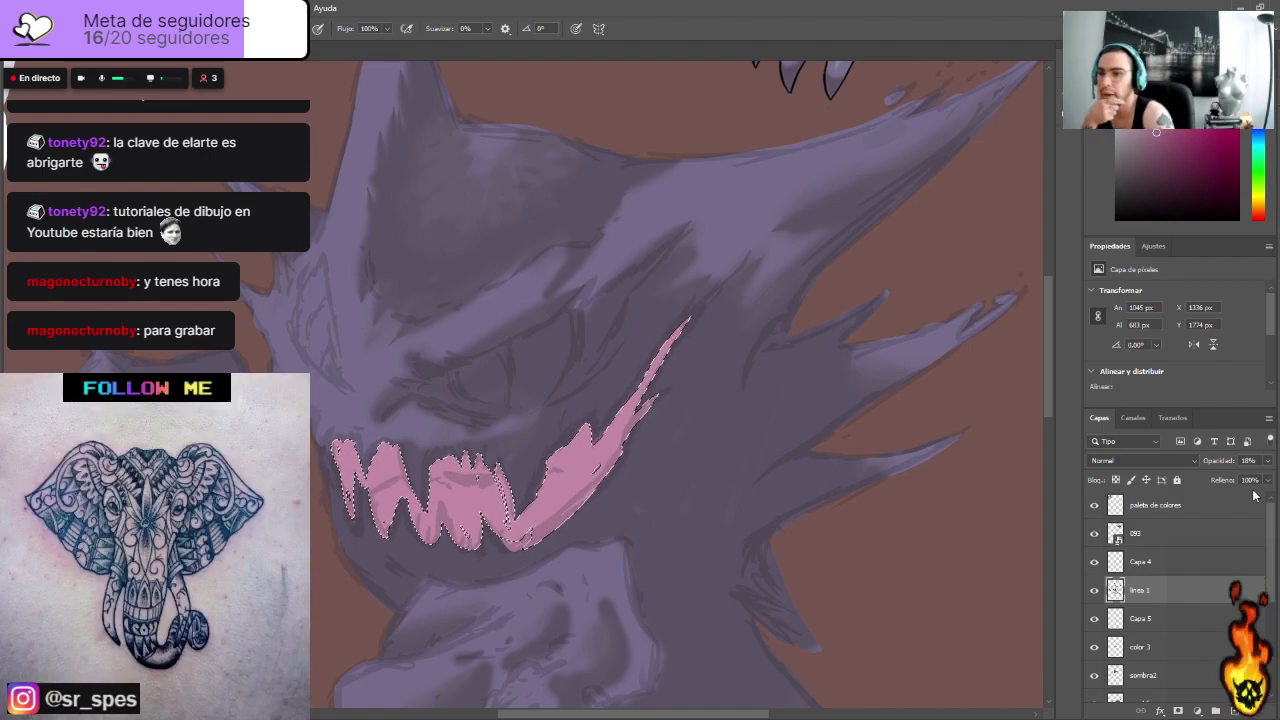
drag(1047, 369, 1060, 274)
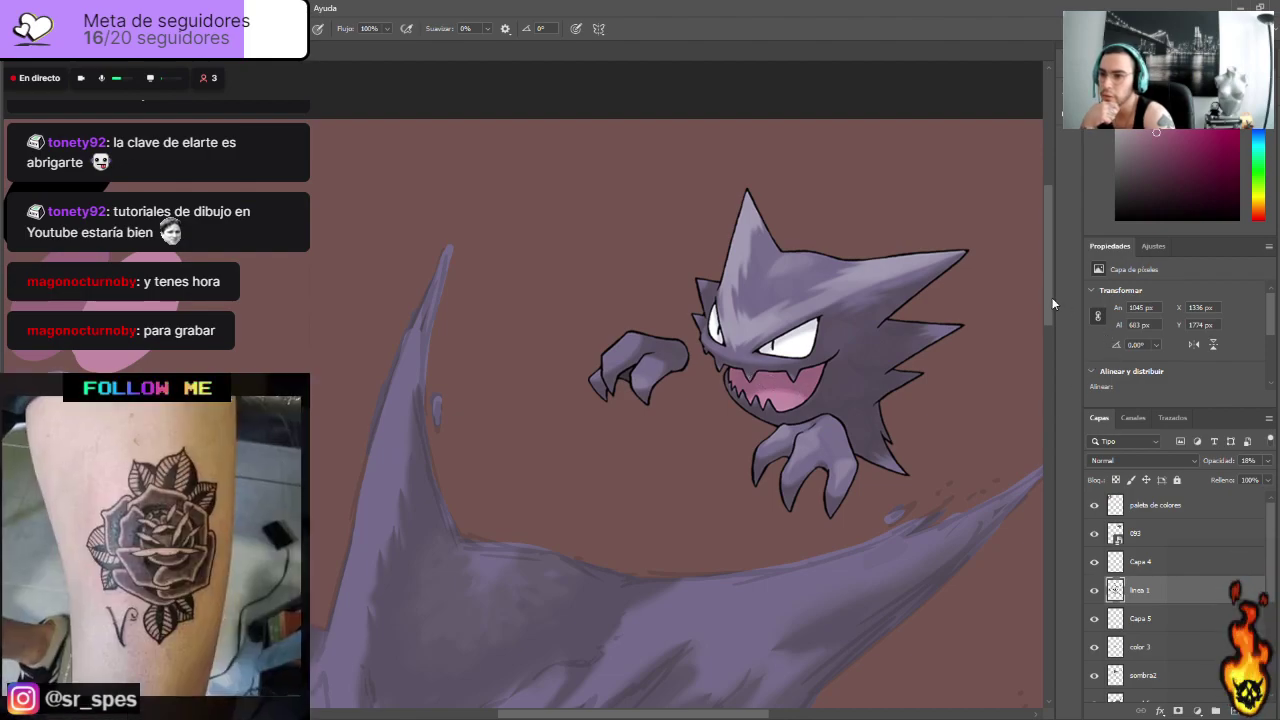
scroll(1036, 352, down, 5)
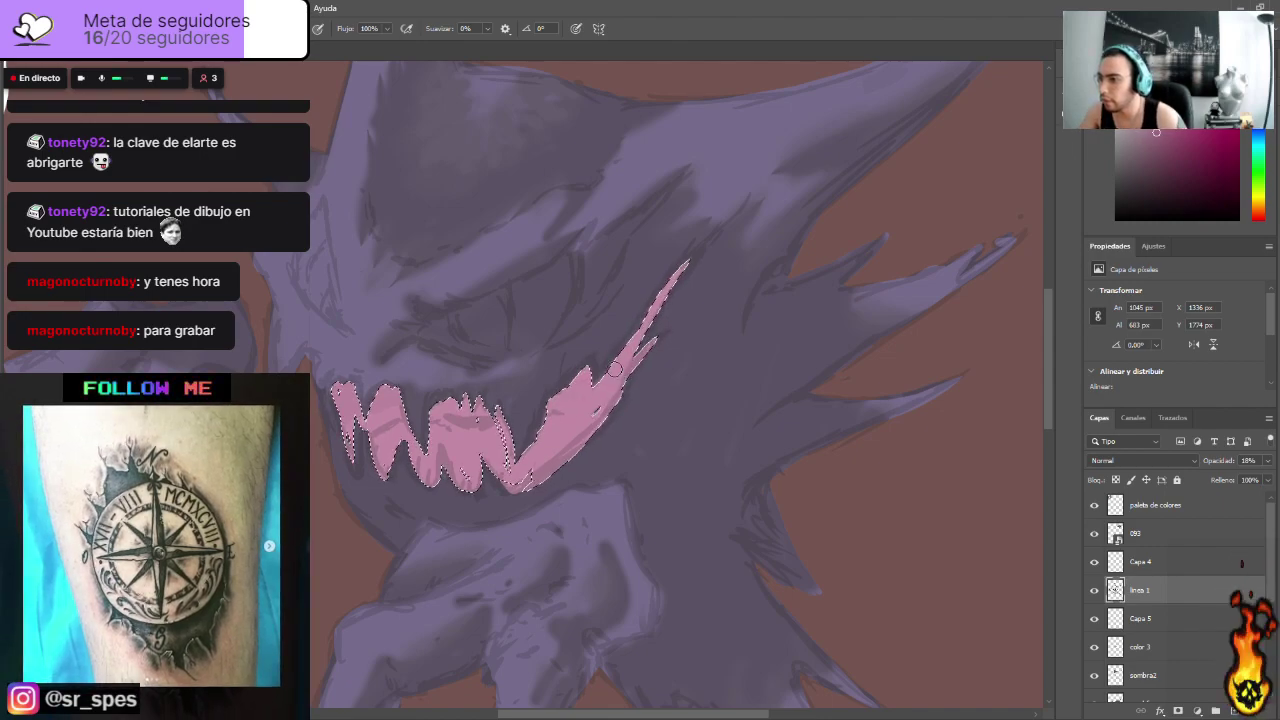
Step: Paint darker pink shading on Capa 5 in the right corner and upper edge of the mouth, and set the brush flow to 16%
click(1135, 622)
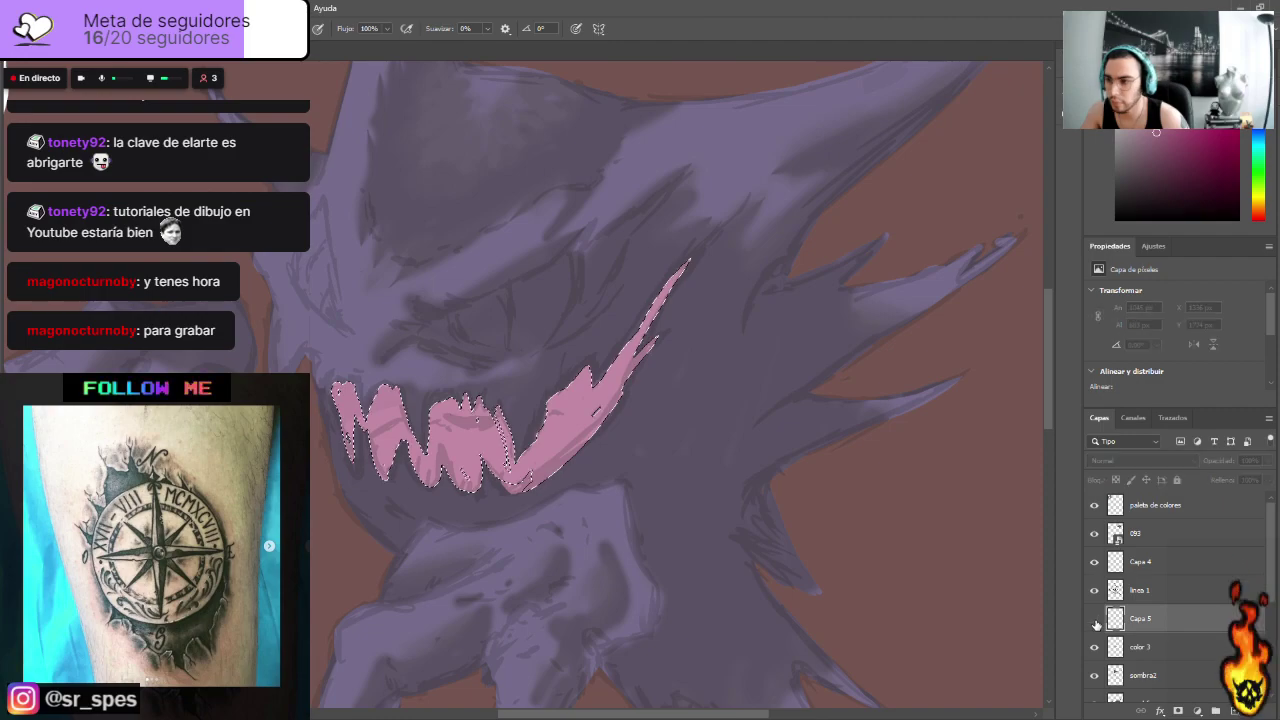
click(1095, 648)
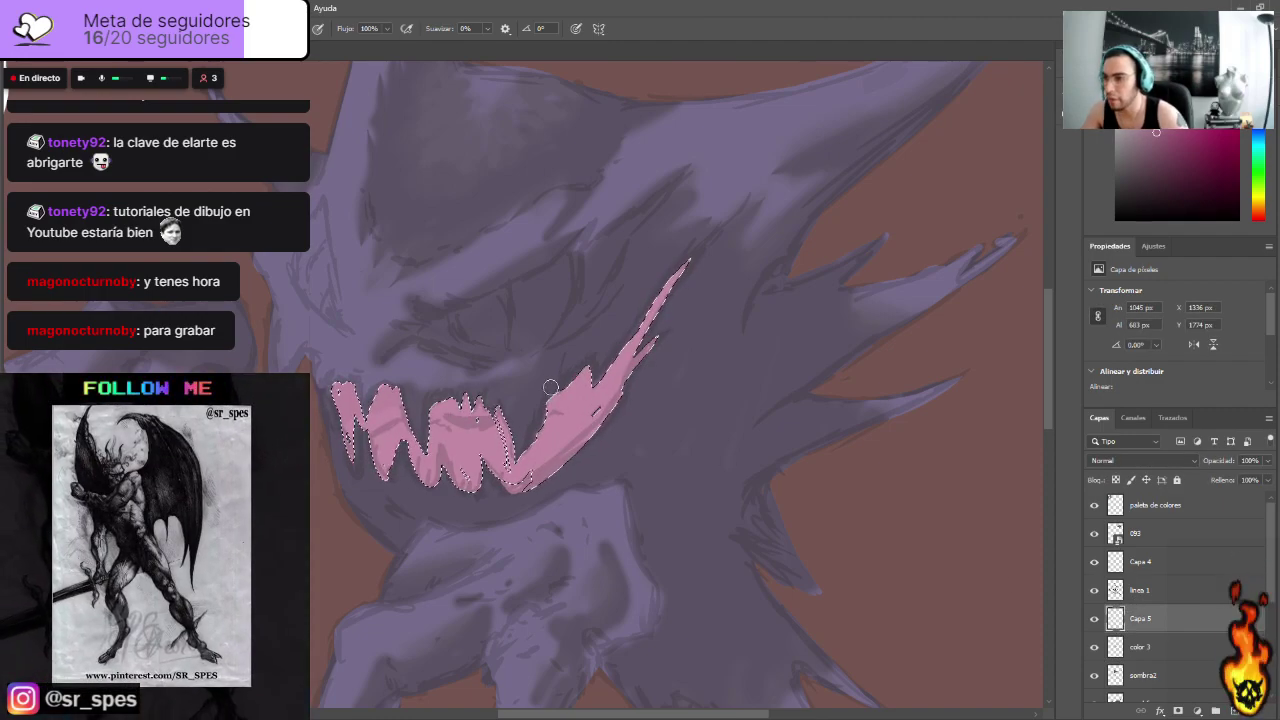
drag(537, 381, 565, 407)
drag(619, 349, 678, 276)
mouse_move(627, 378)
mouse_down()
mouse_move(620, 409)
mouse_move(579, 402)
mouse_move(582, 458)
mouse_move(569, 411)
mouse_up()
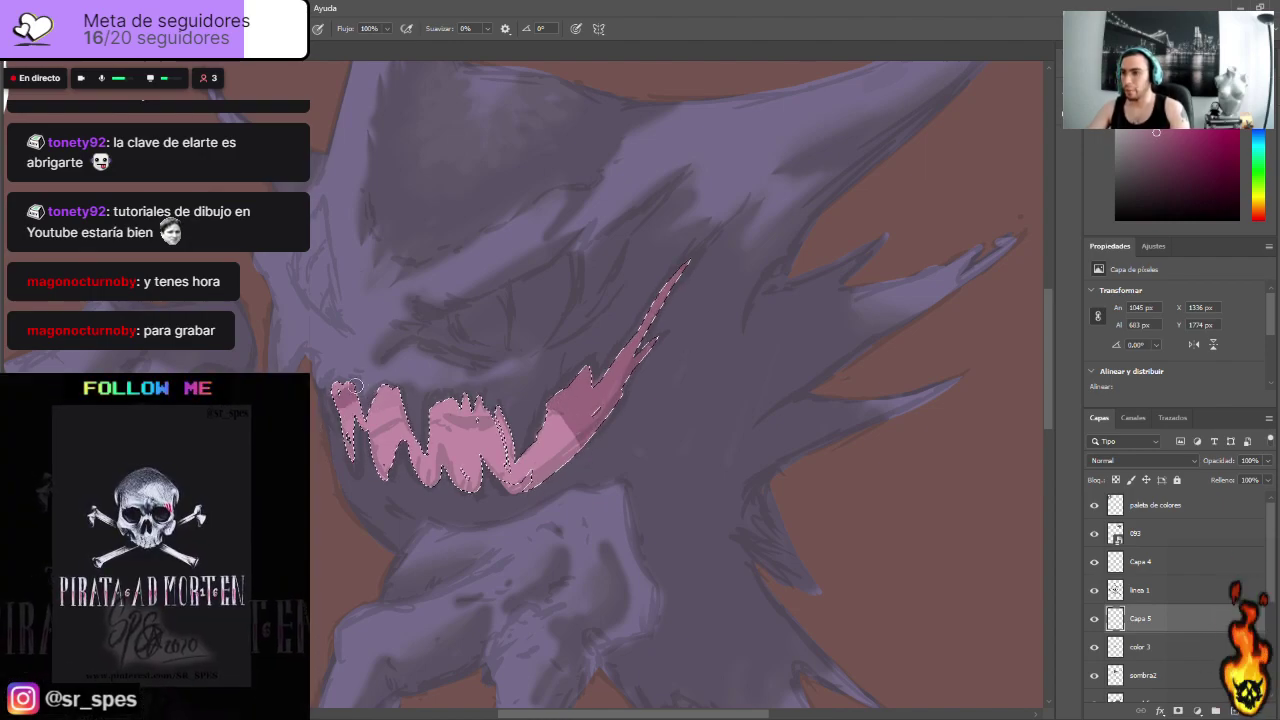
mouse_move(549, 438)
mouse_down()
mouse_move(560, 415)
mouse_move(582, 447)
mouse_up()
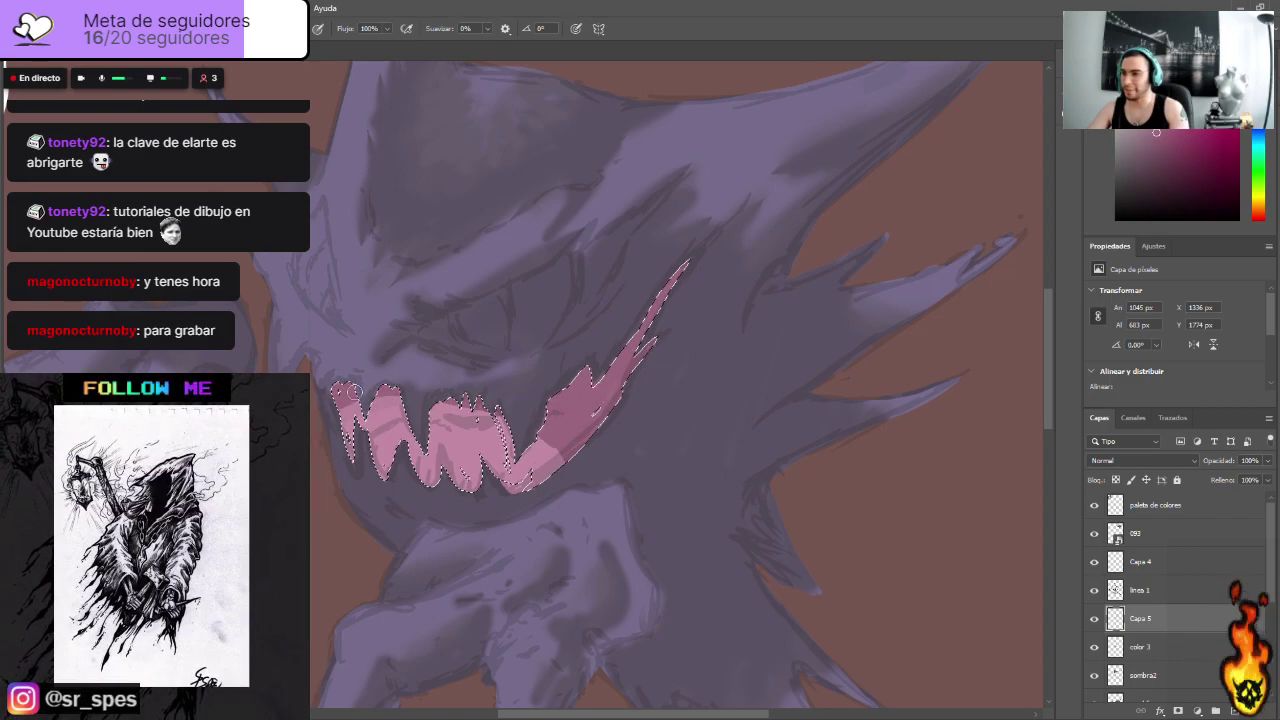
mouse_move(362, 420)
mouse_down()
mouse_move(402, 395)
mouse_move(451, 420)
mouse_move(440, 419)
mouse_move(466, 397)
mouse_move(457, 410)
mouse_move(565, 440)
mouse_move(565, 485)
mouse_move(505, 423)
mouse_move(413, 416)
mouse_move(343, 434)
mouse_up()
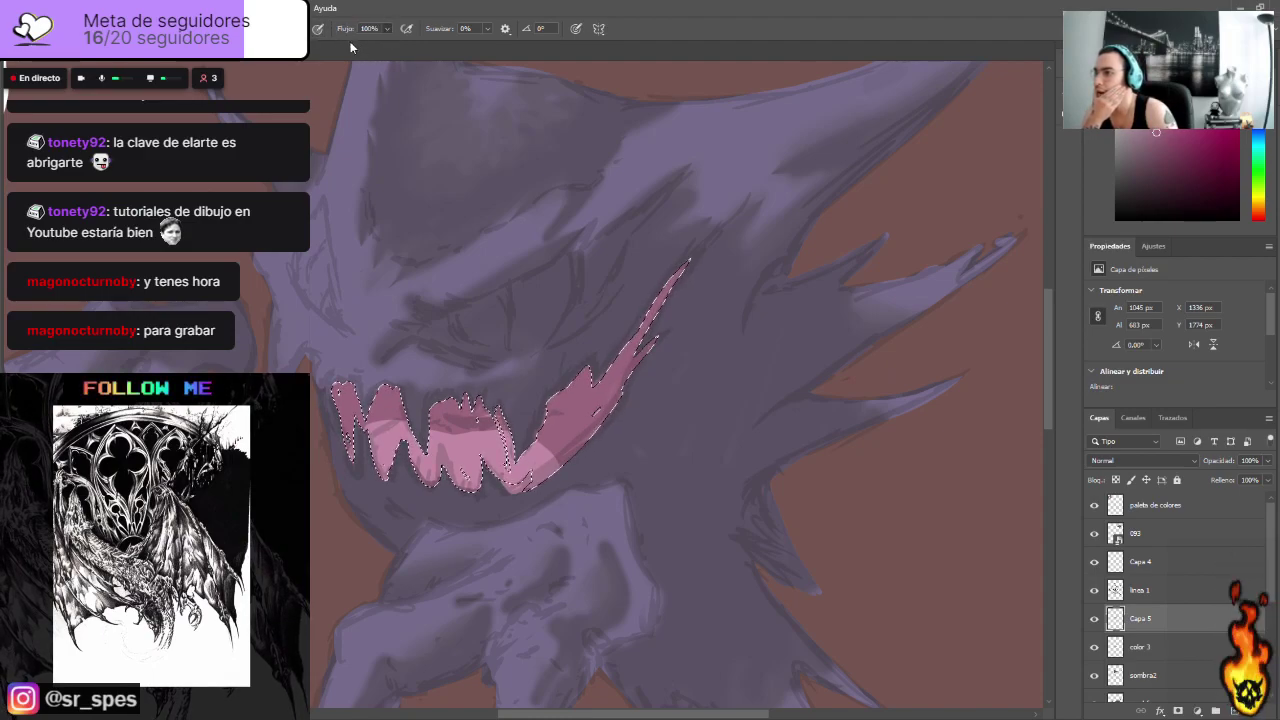
drag(340, 29, 329, 29)
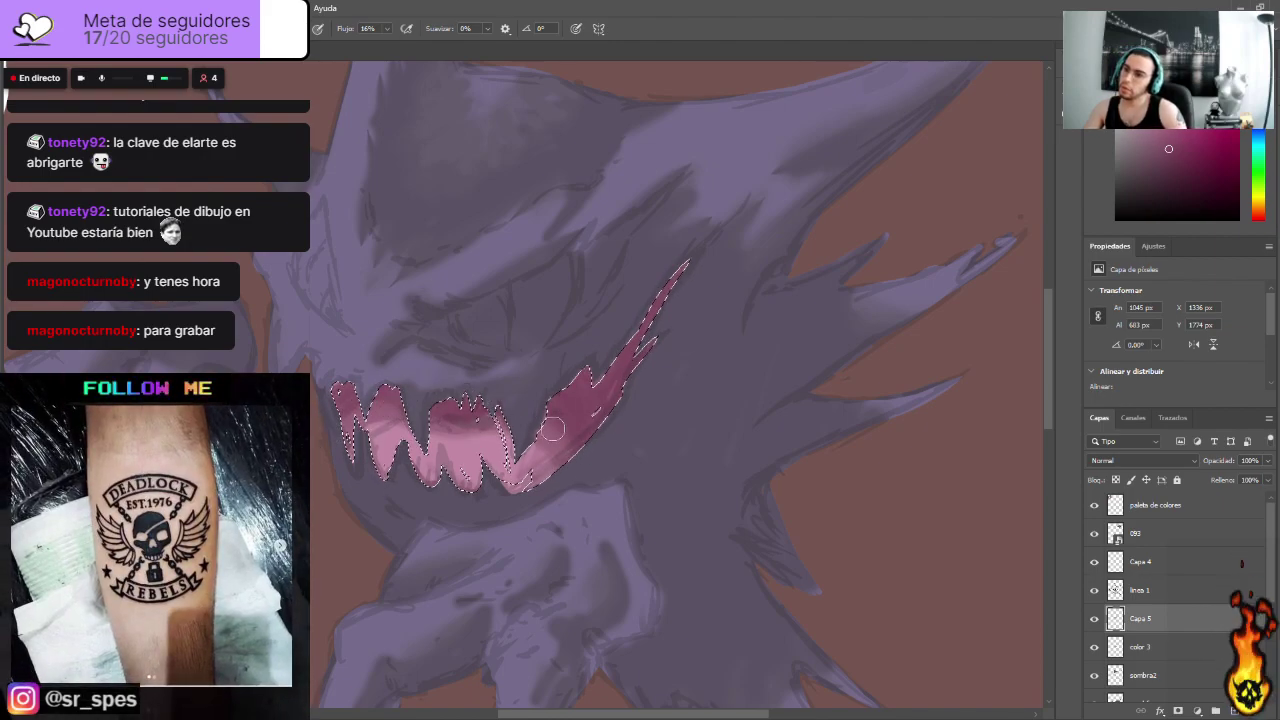
Step: Try stronger opacities for linea 1 and settle on 33%
click(1160, 590)
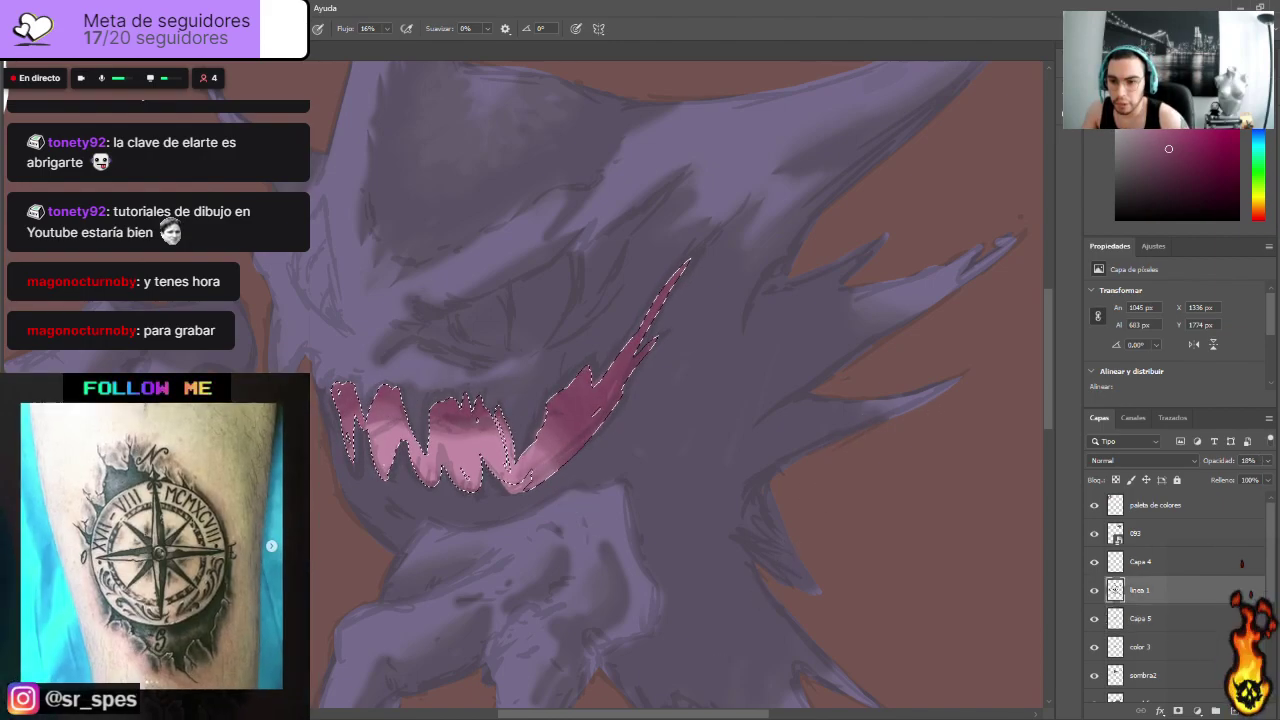
click(1267, 460)
click(1242, 483)
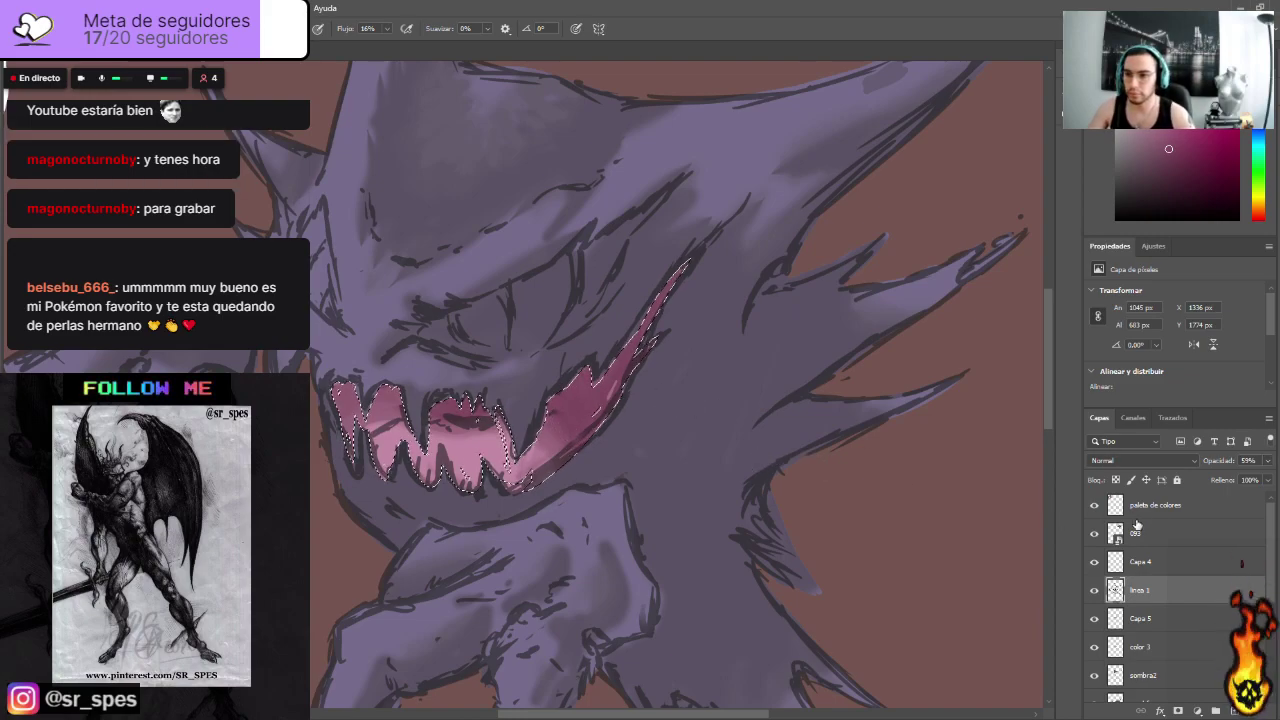
click(1267, 461)
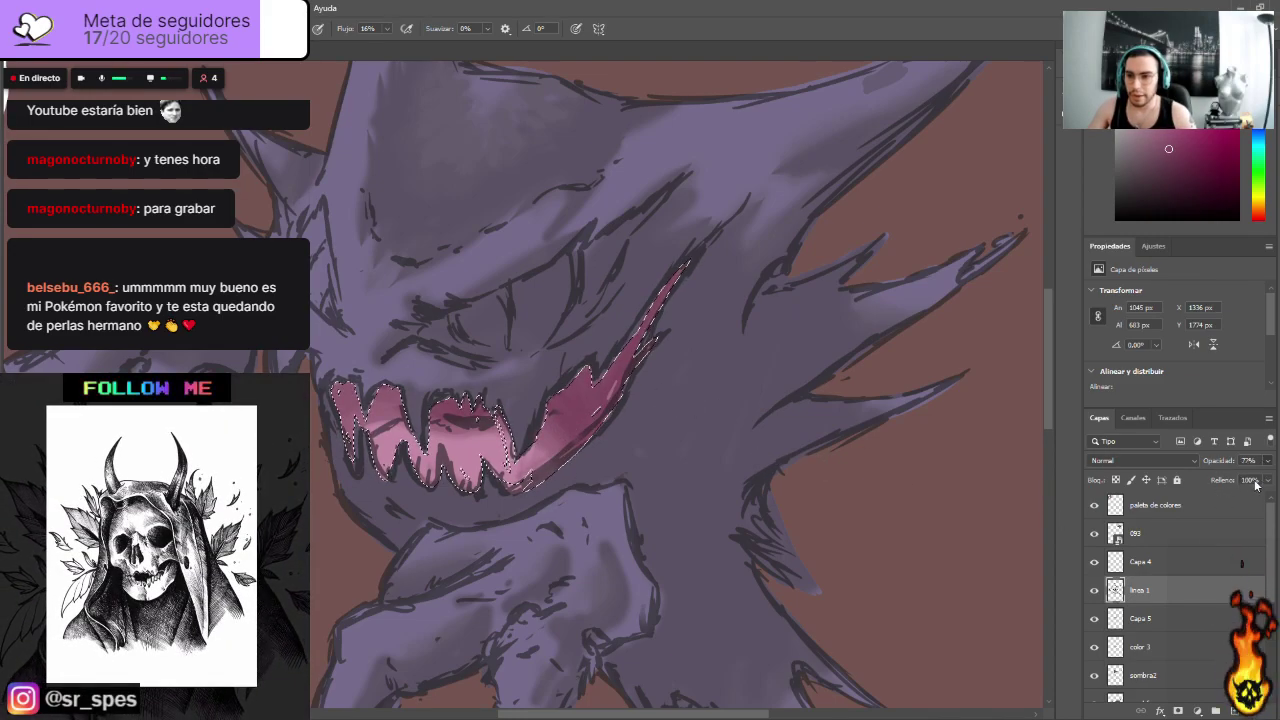
click(1258, 488)
drag(1256, 492, 1199, 487)
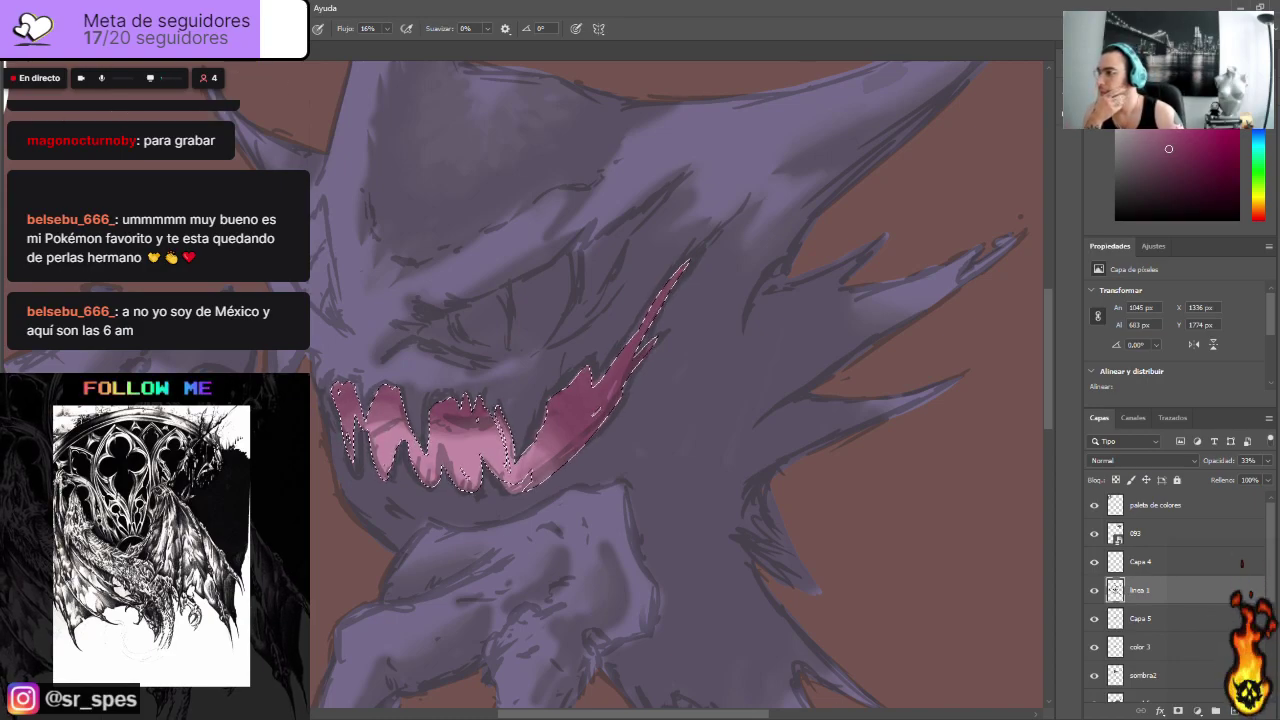
Step: Choose a darker wine pink and deepen the shadow in the right corner of the mouth on Capa 5
click(1, 178)
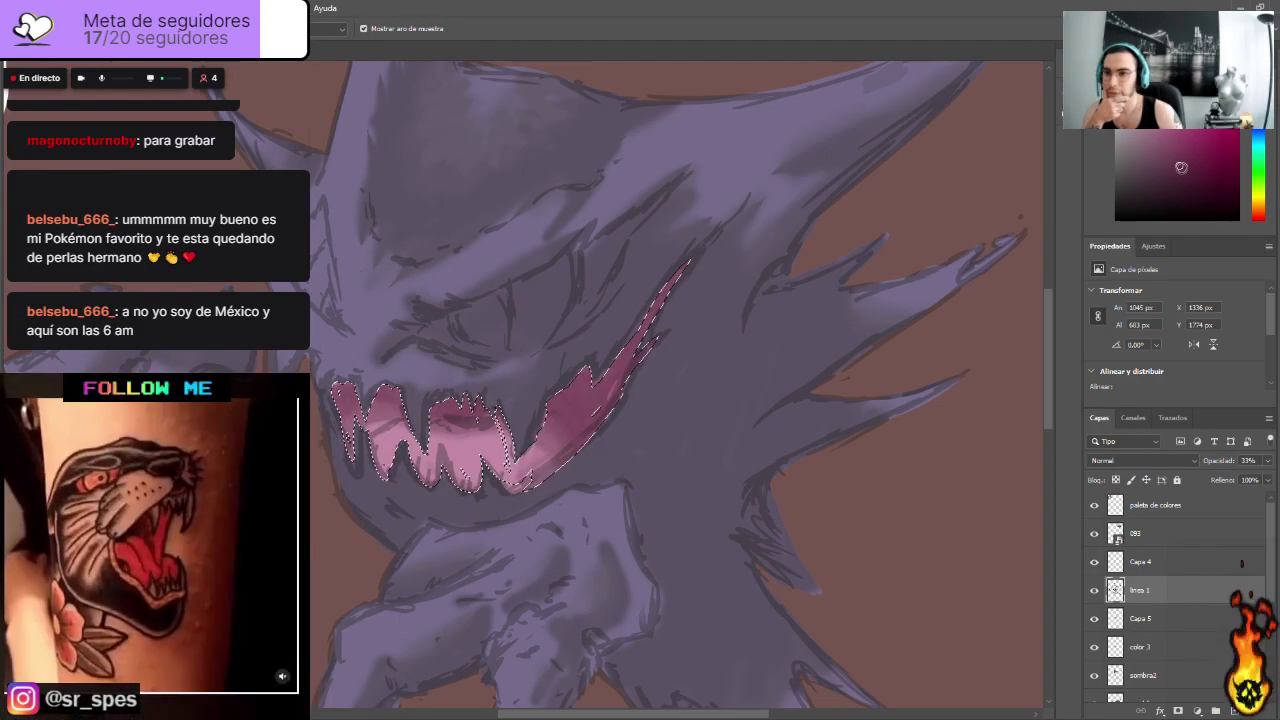
click(758, 224)
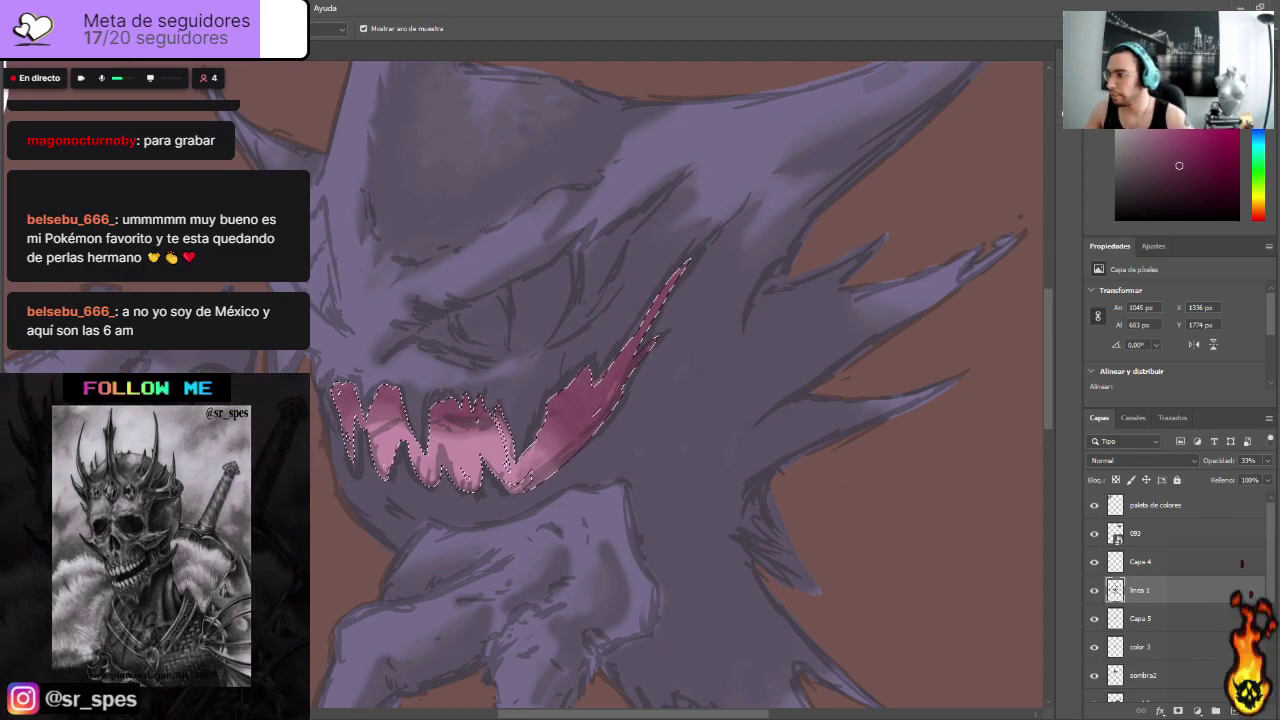
key(b)
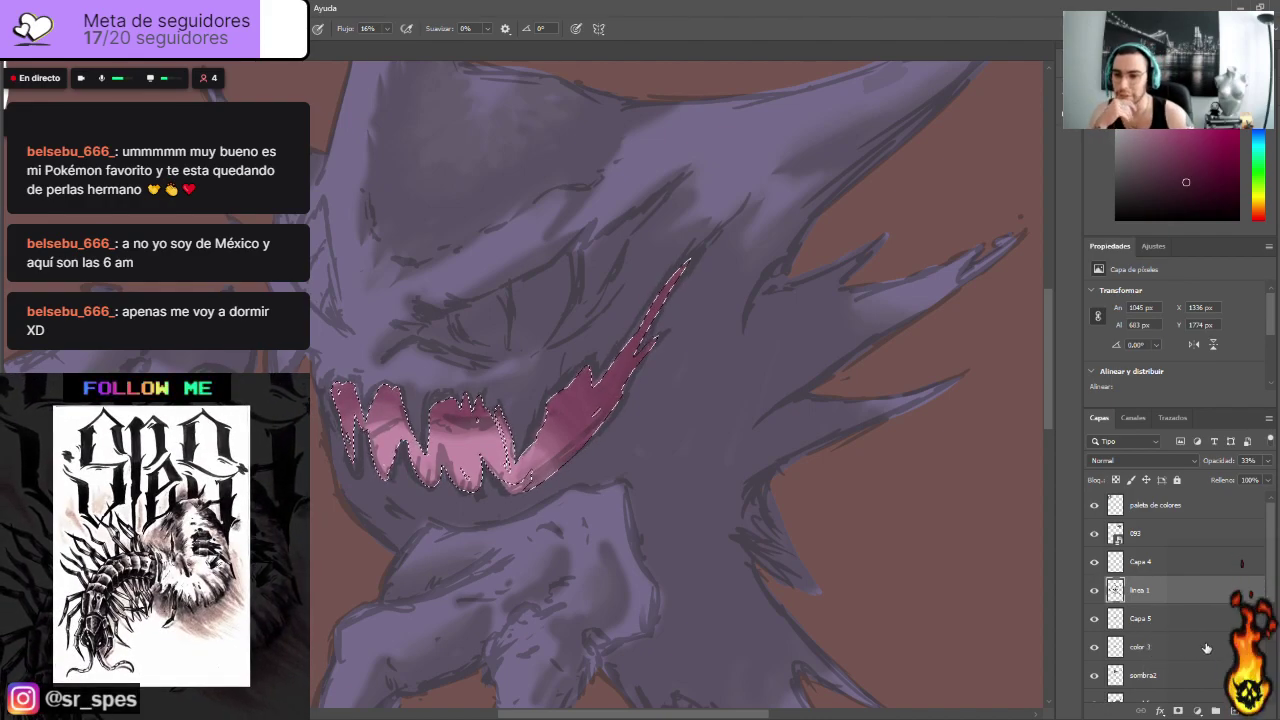
click(1155, 621)
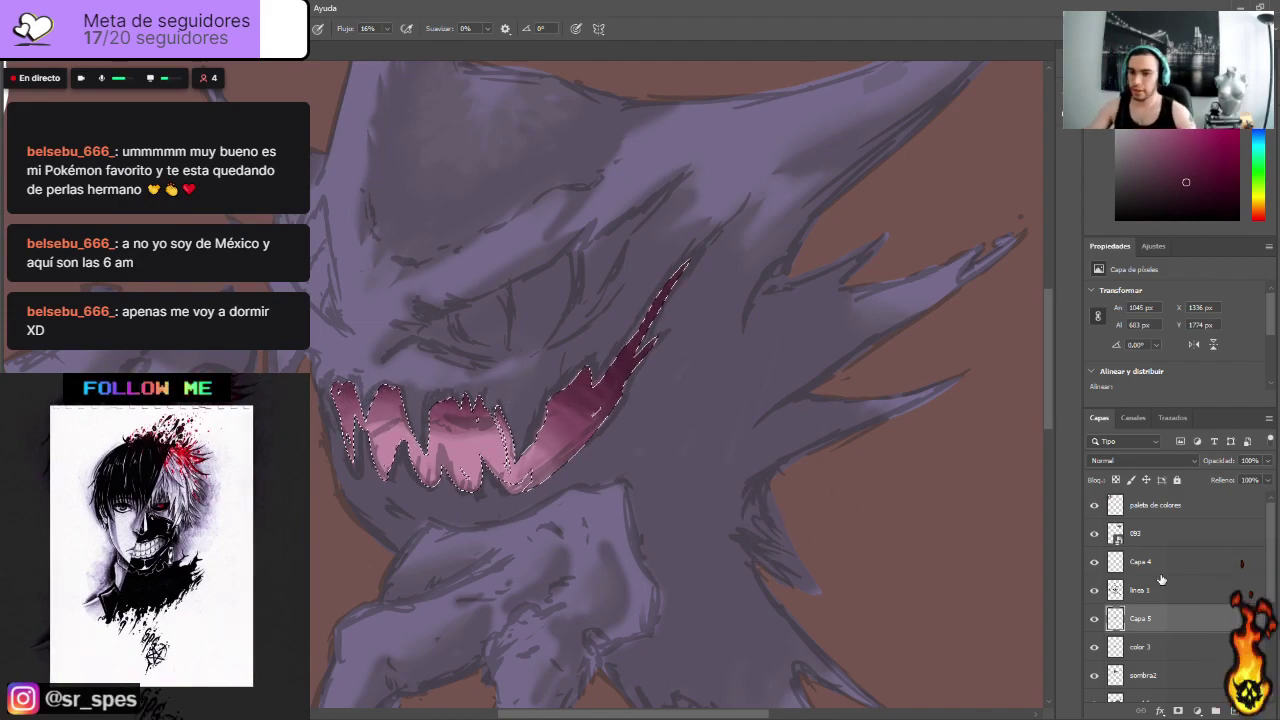
Step: Try linea 1 at 72% opacity and check the linework on the whole figure
click(1191, 590)
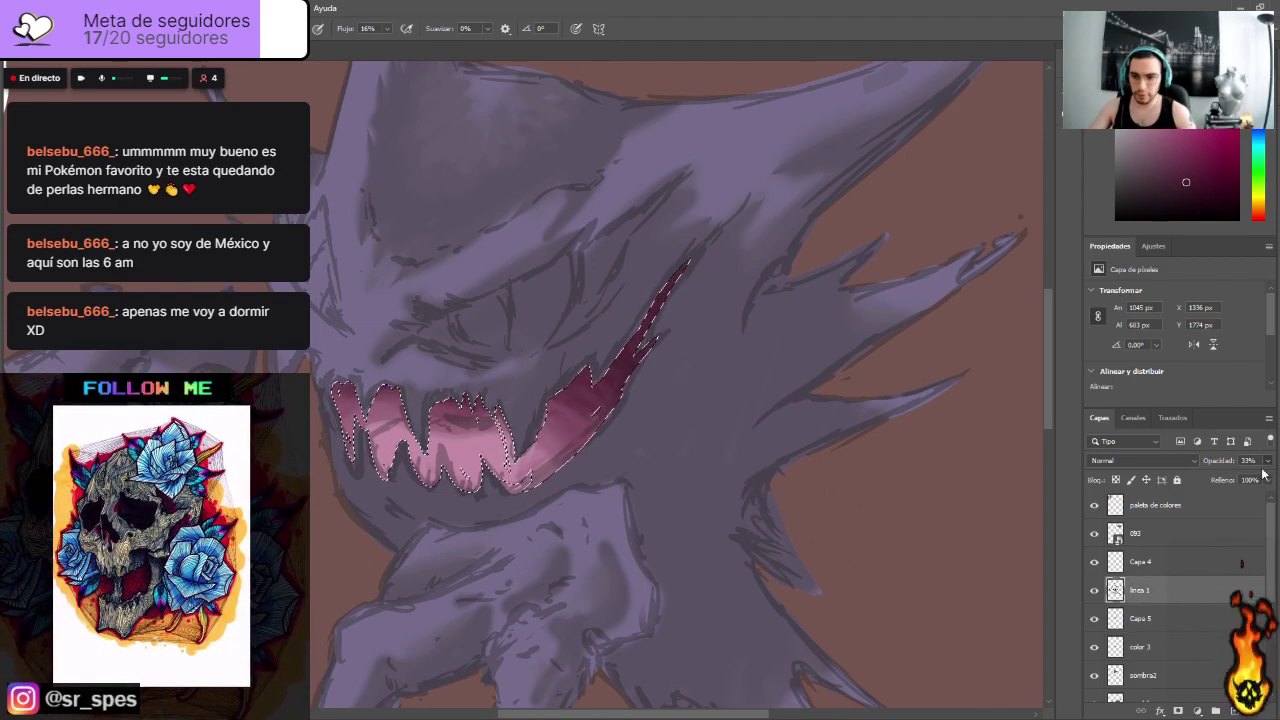
key(ctrl+minus)
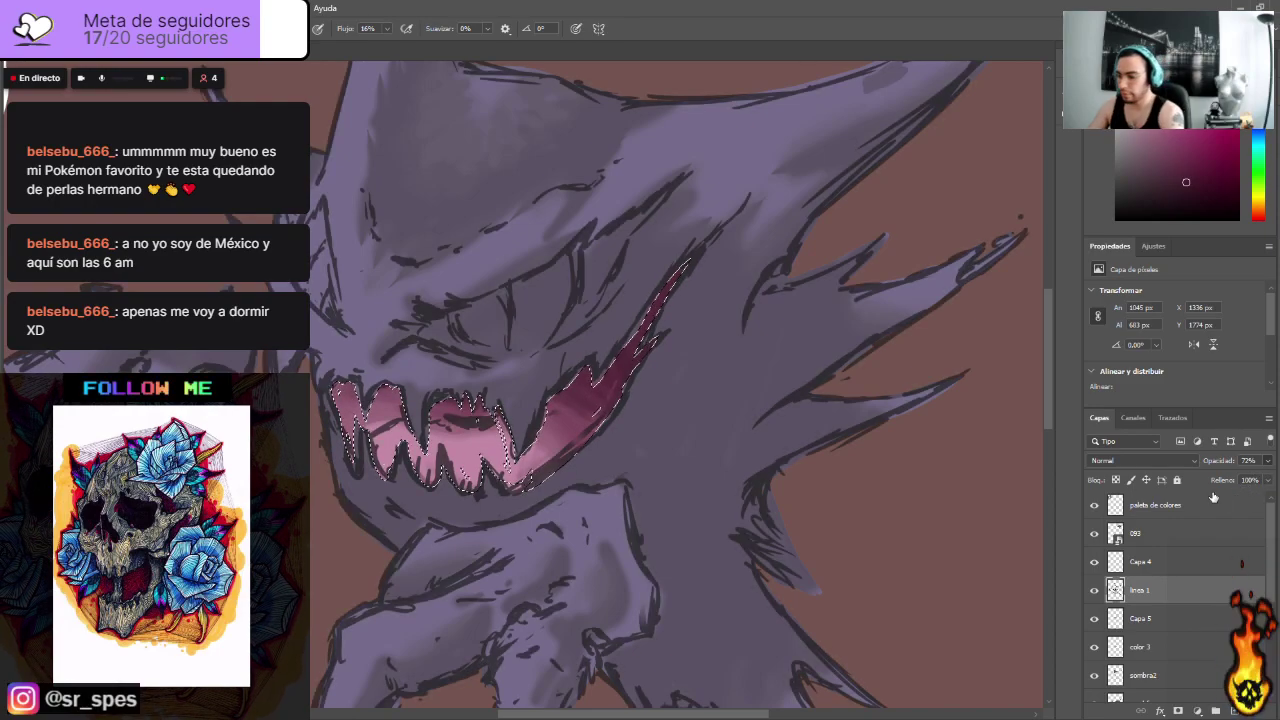
key(ctrl+minus)
key(ctrl+minus)
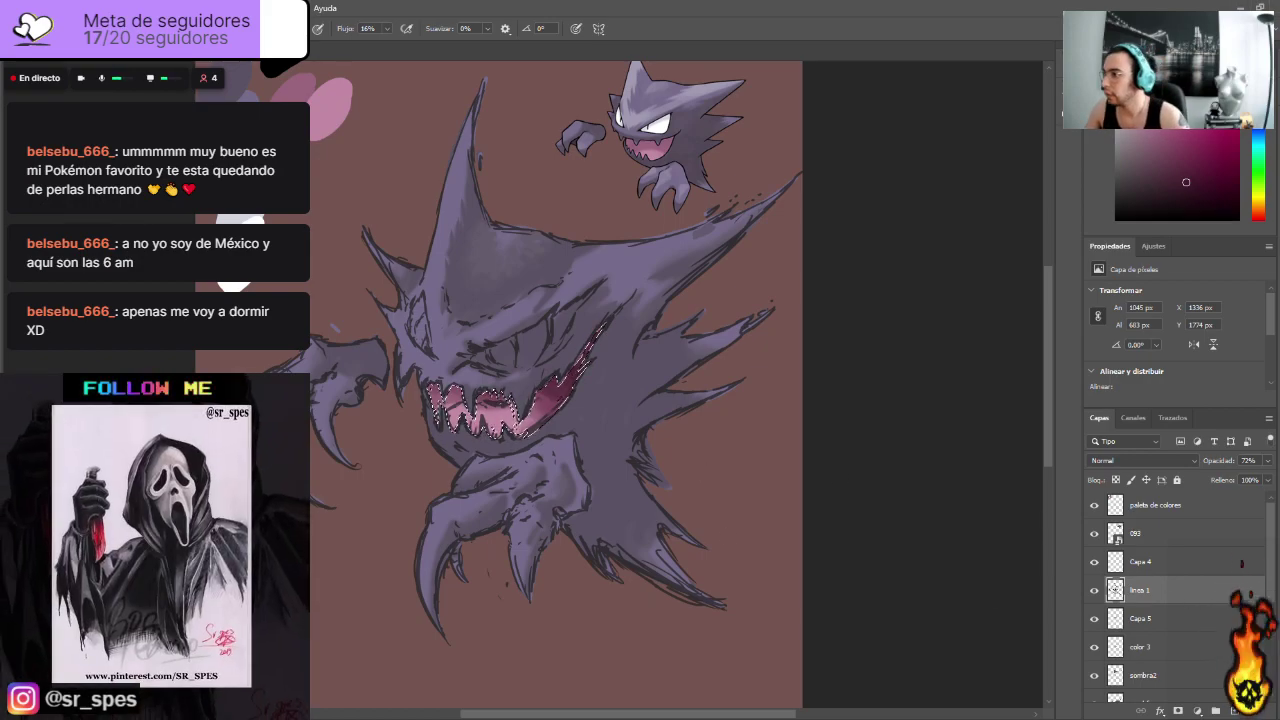
Step: Deselect the mouth area and set linea 1's opacity to 33%
key(m)
key(ctrl+d)
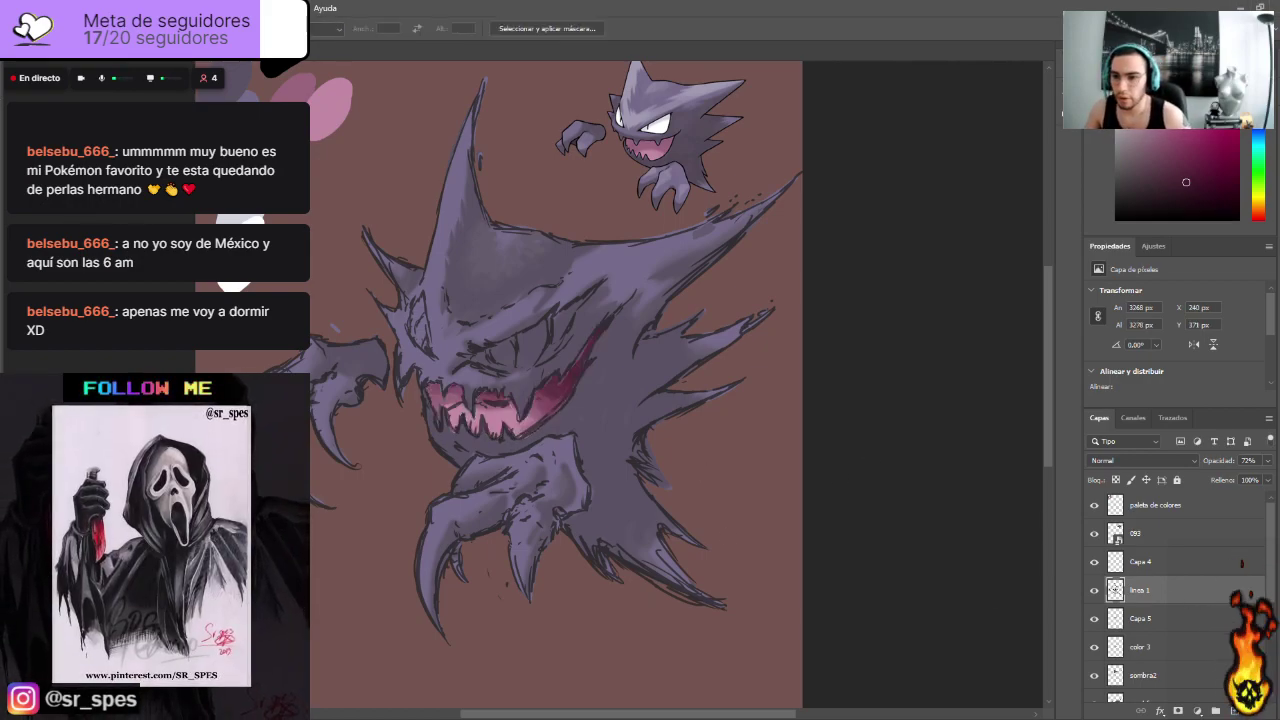
key(3)
key(3)
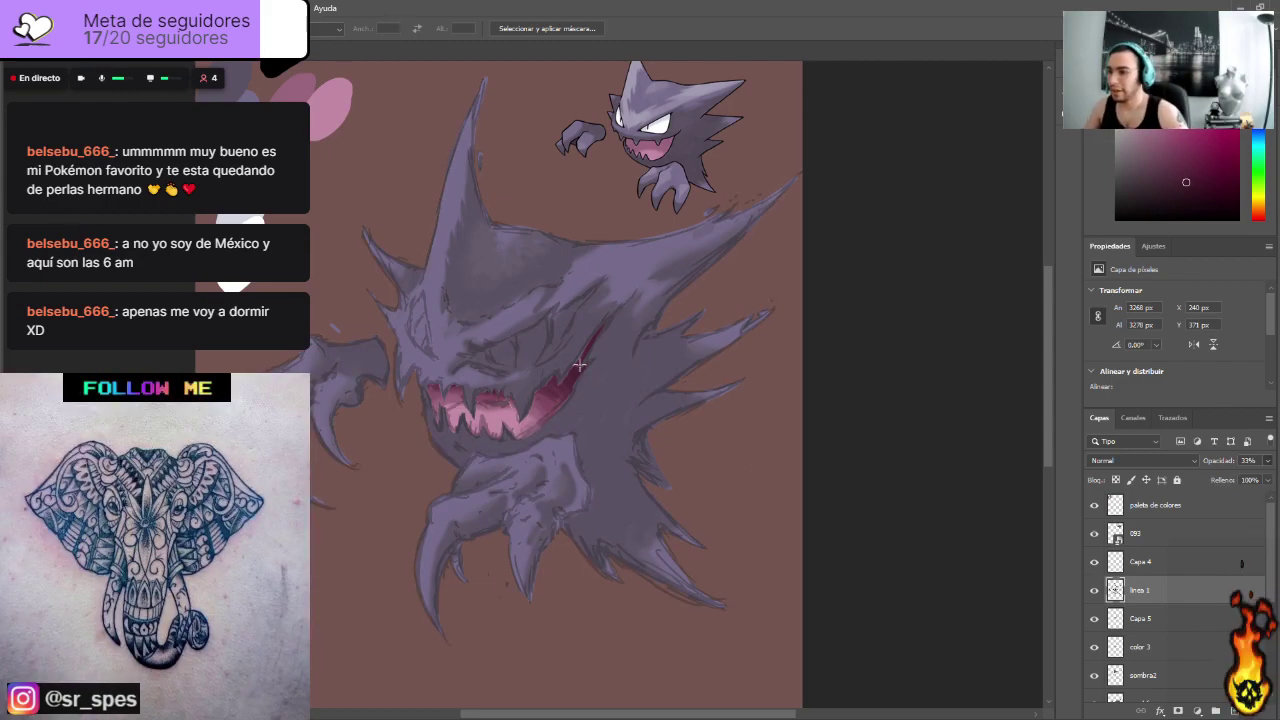
scroll(585, 372, up, 1)
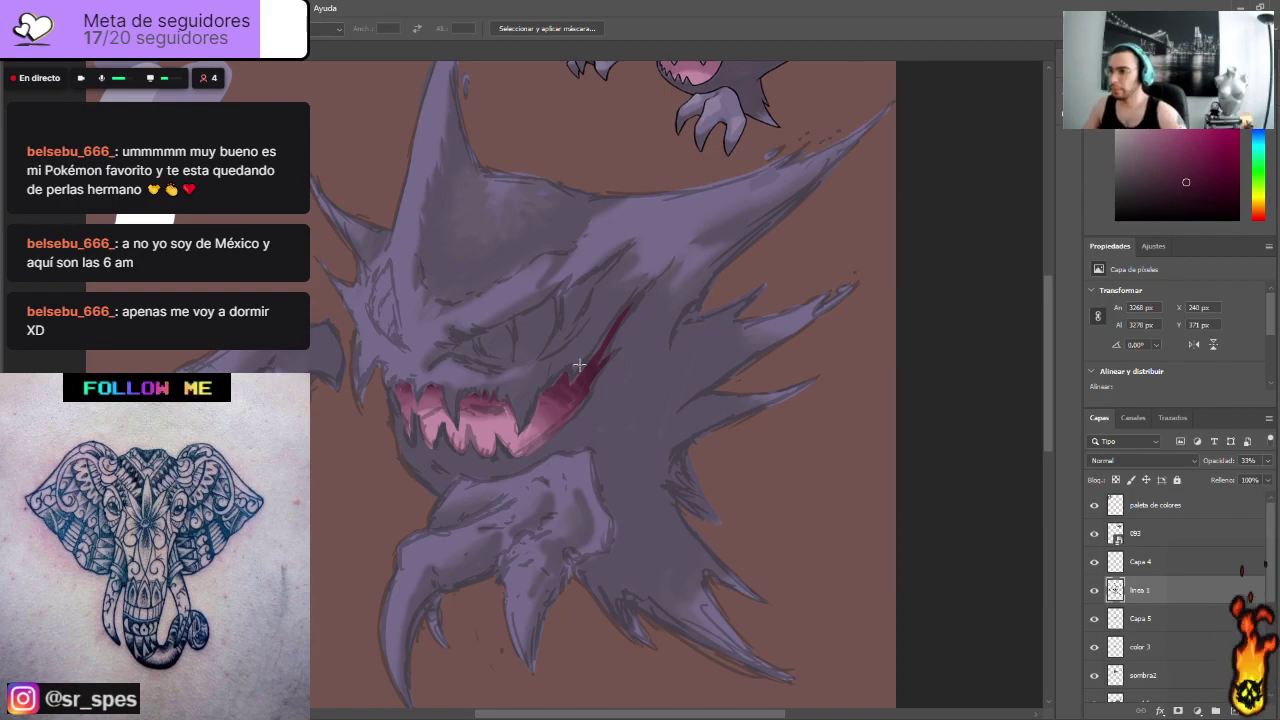
key(b)
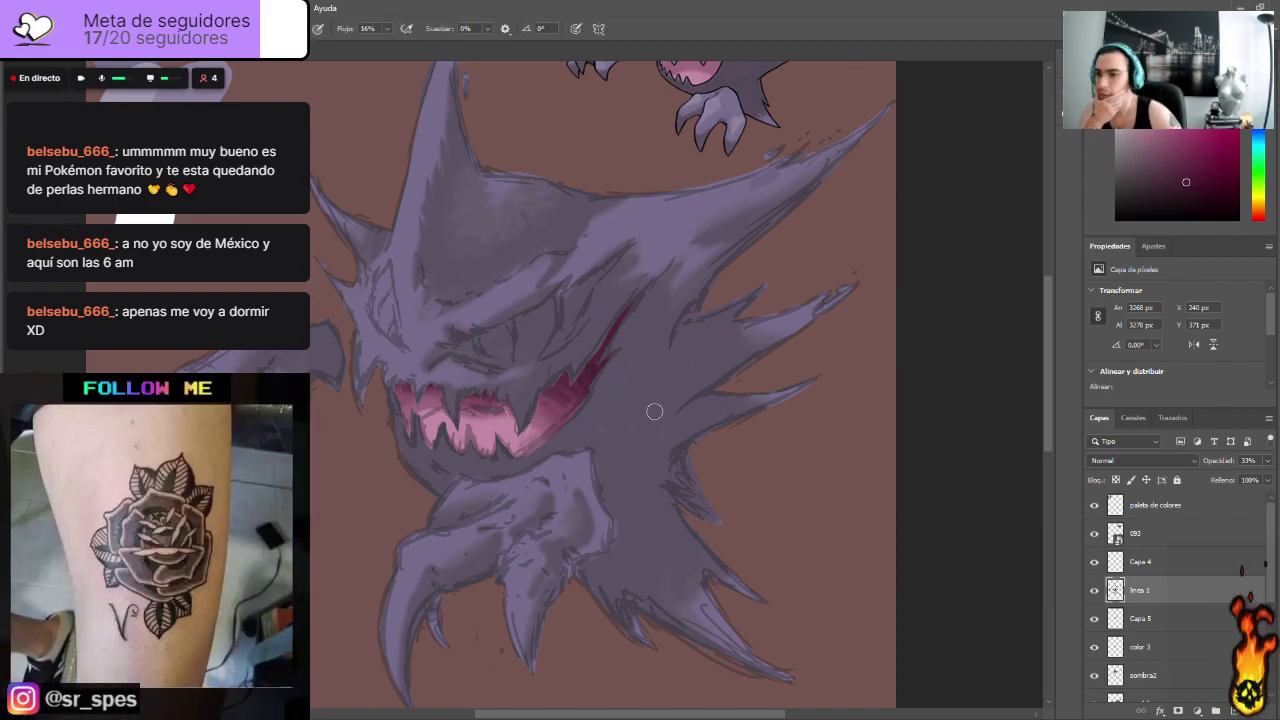
Step: Add a new layer named ojos above Capa 5 and choose white as the brush colour
click(1215, 618)
click(1236, 711)
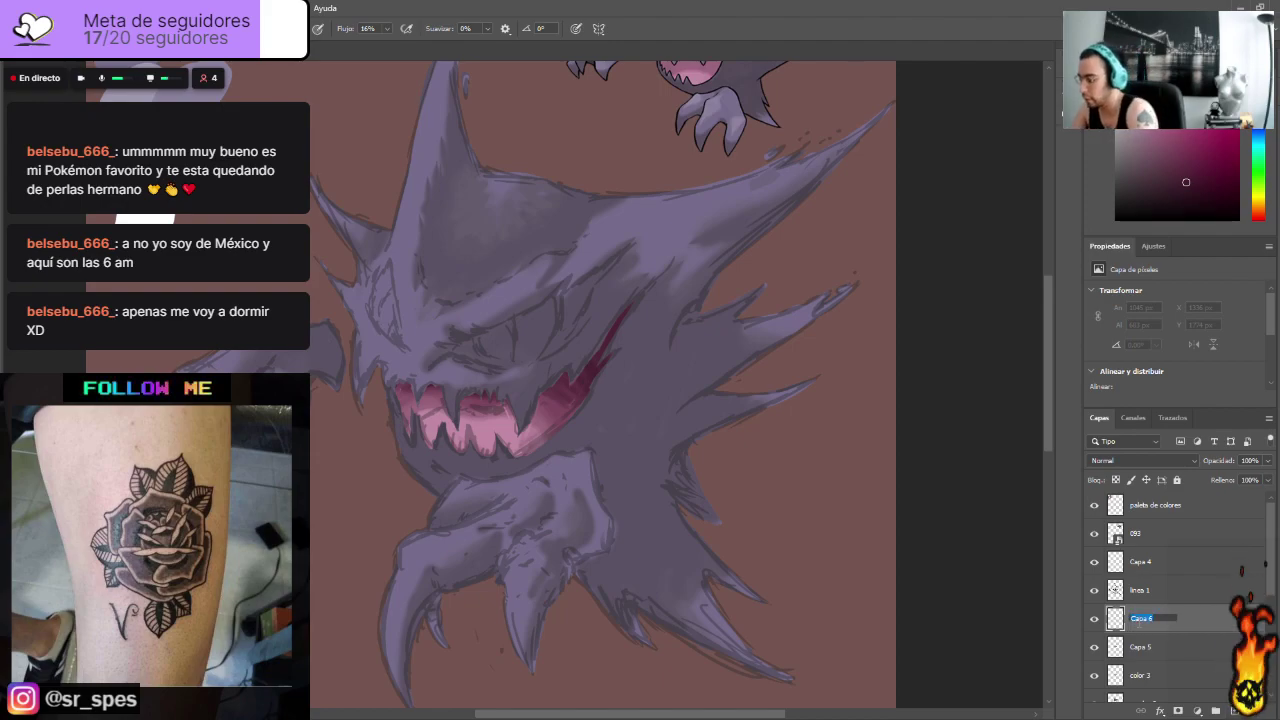
text(ojos)
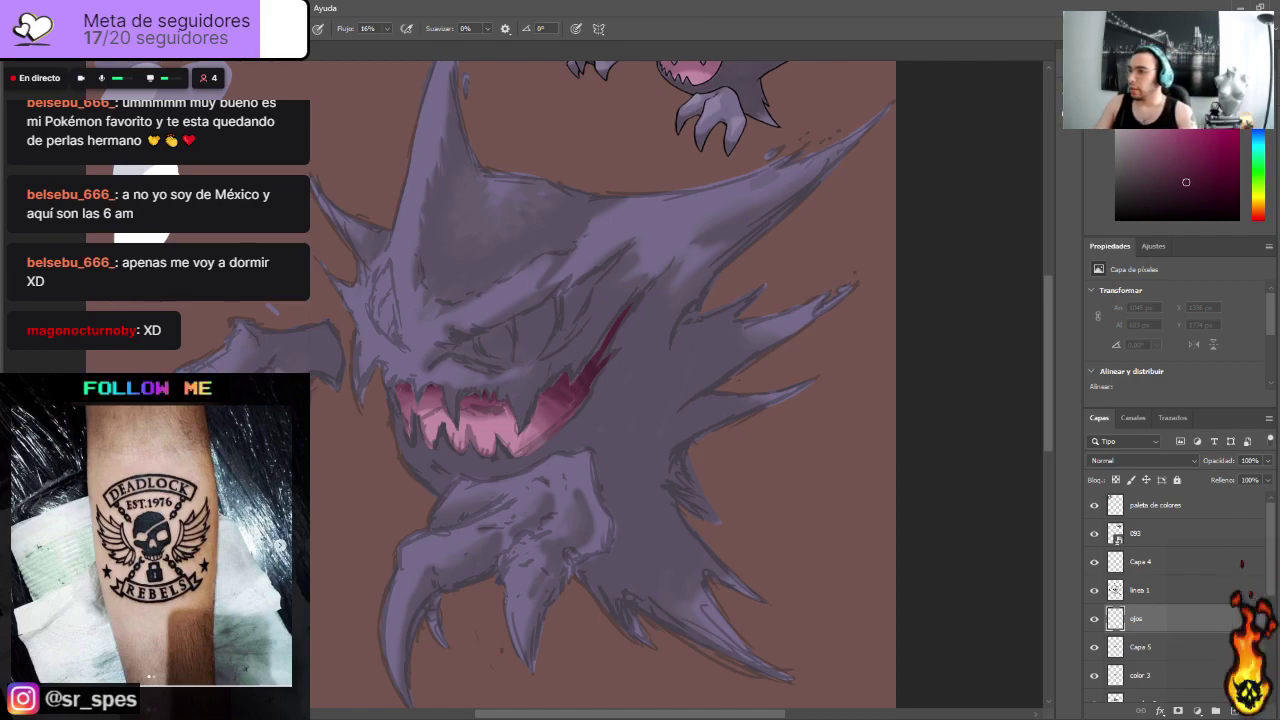
text(wi)
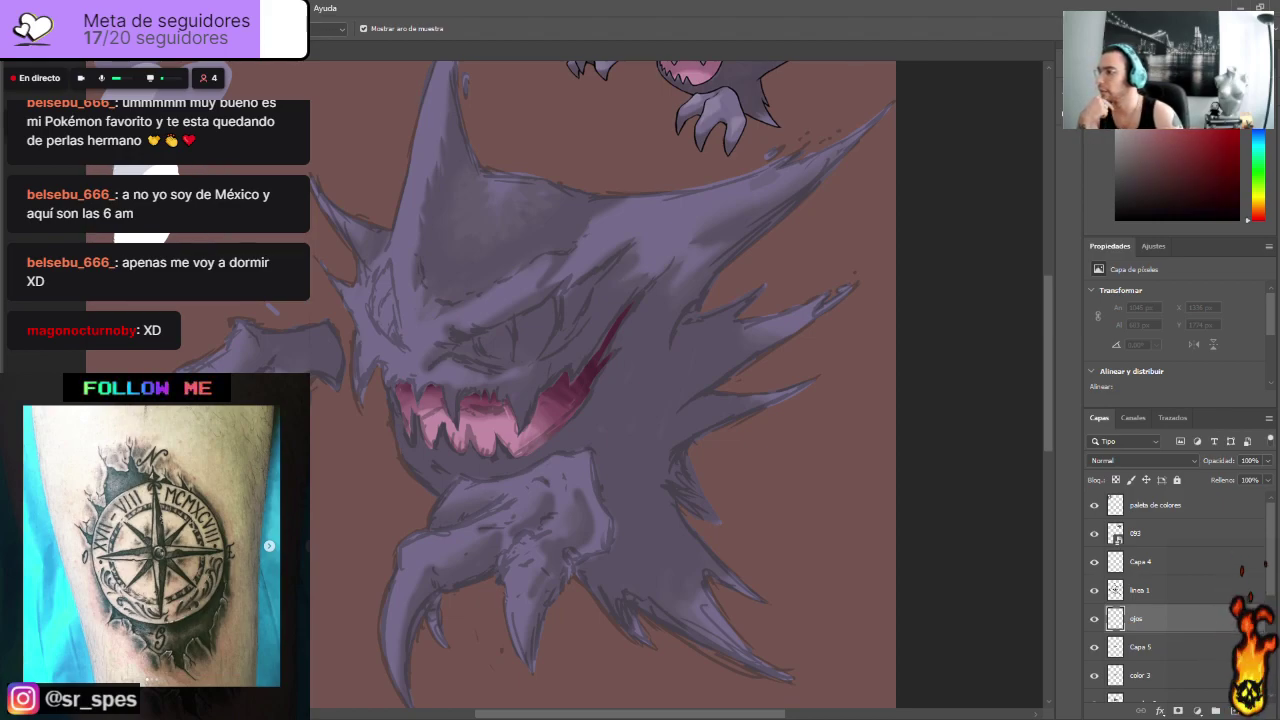
key(b)
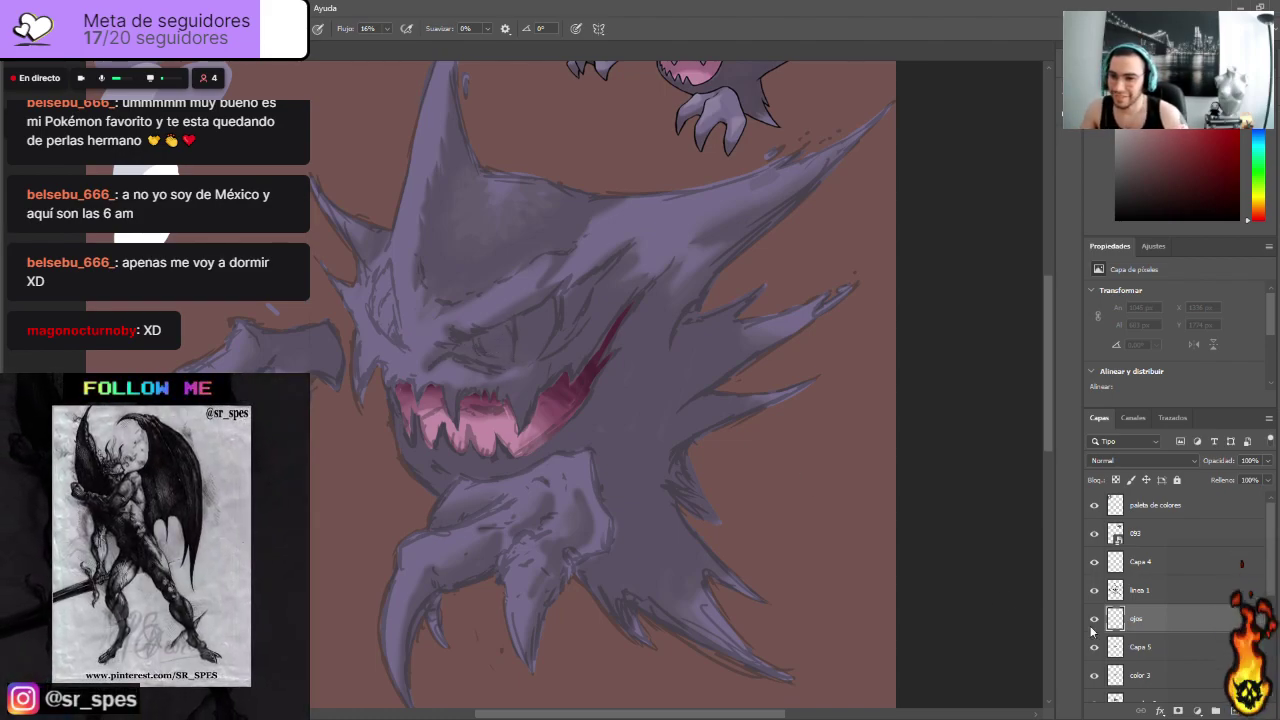
Step: Load the body shape of colores 2 as a selection and return to the ojos layer
click(1266, 590)
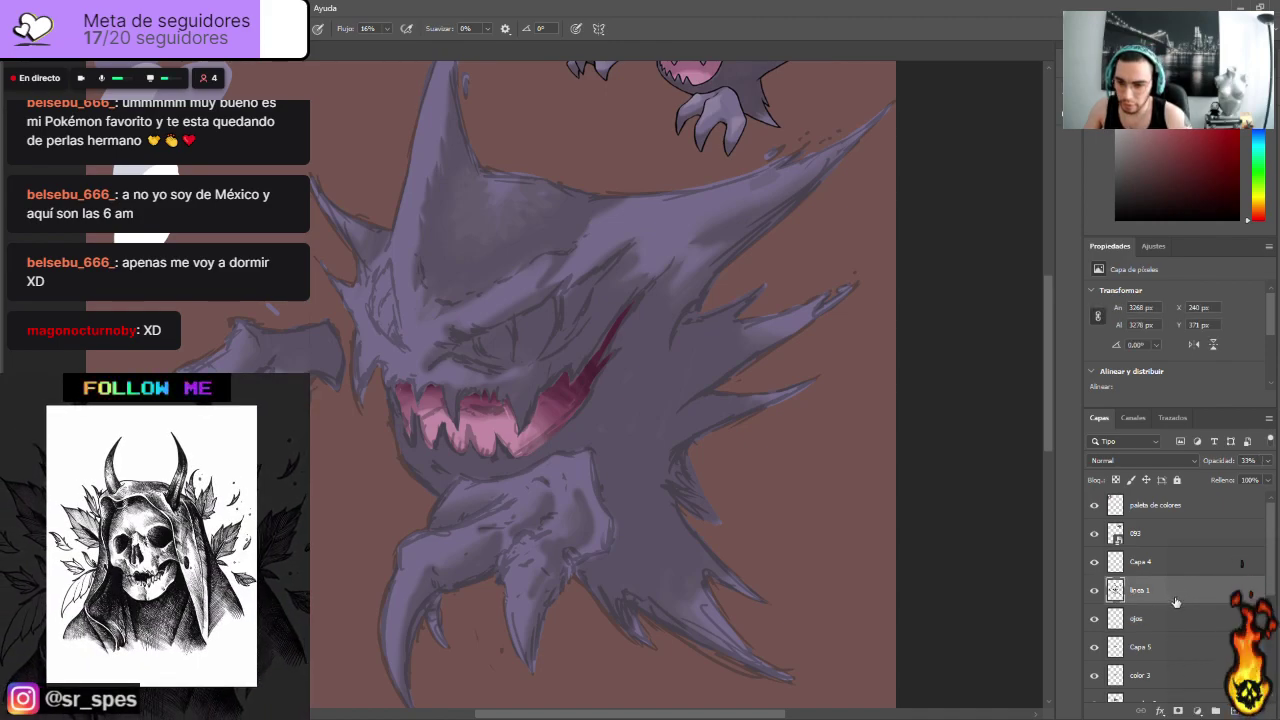
scroll(1200, 590, down, 3)
click(1148, 648)
click(1148, 672)
ctrl+click(1117, 674)
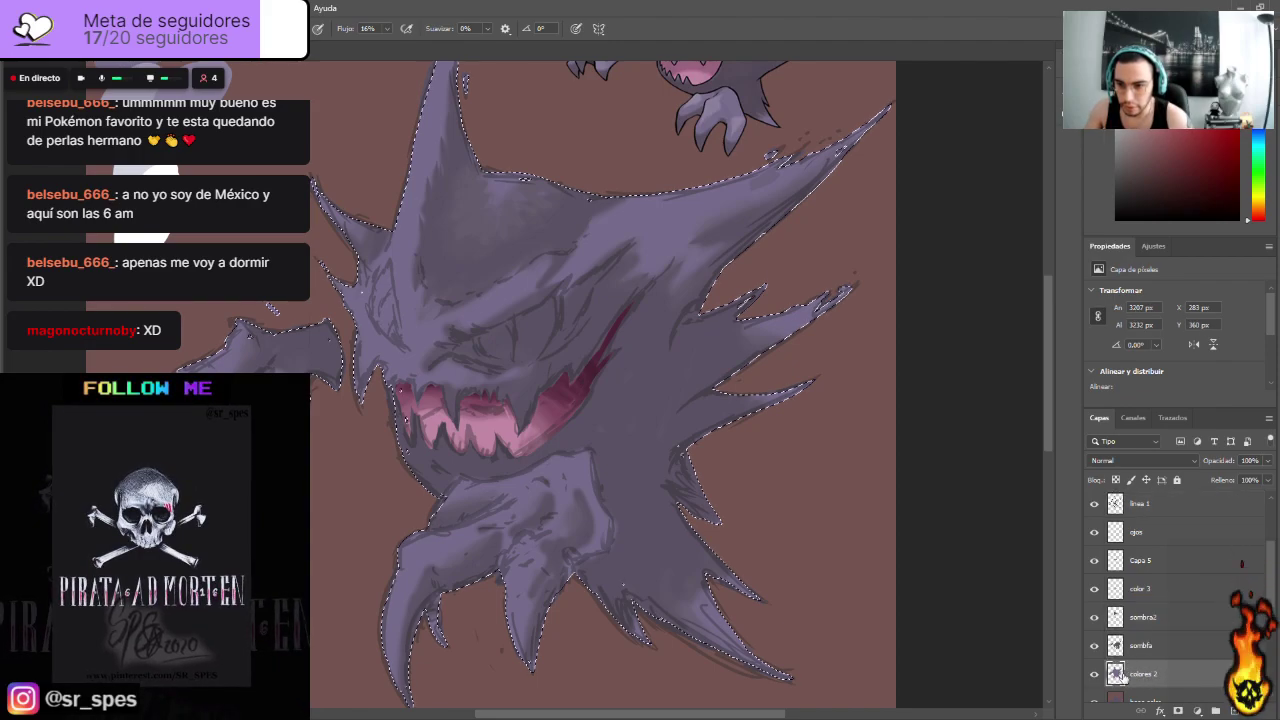
scroll(1160, 575, up, 2)
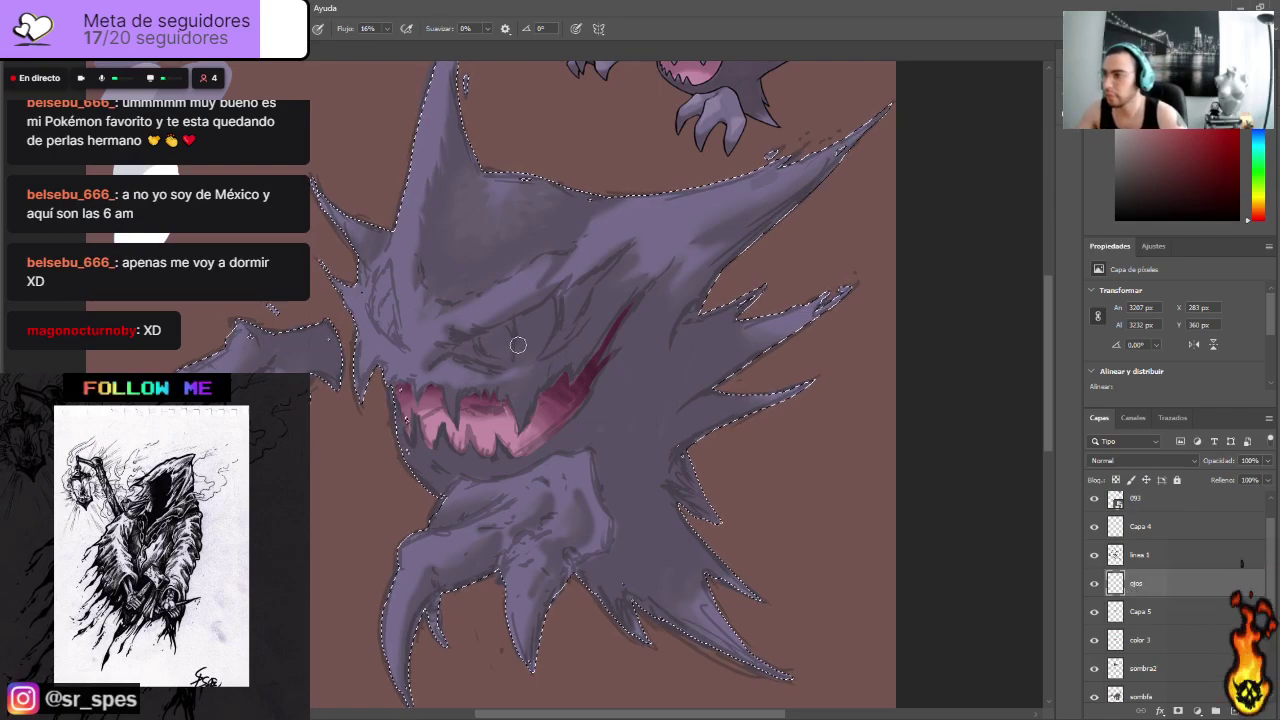
Step: Paint both slanted eyes solid white on the ojos layer, following the sketched eye outlines
drag(481, 347, 507, 337)
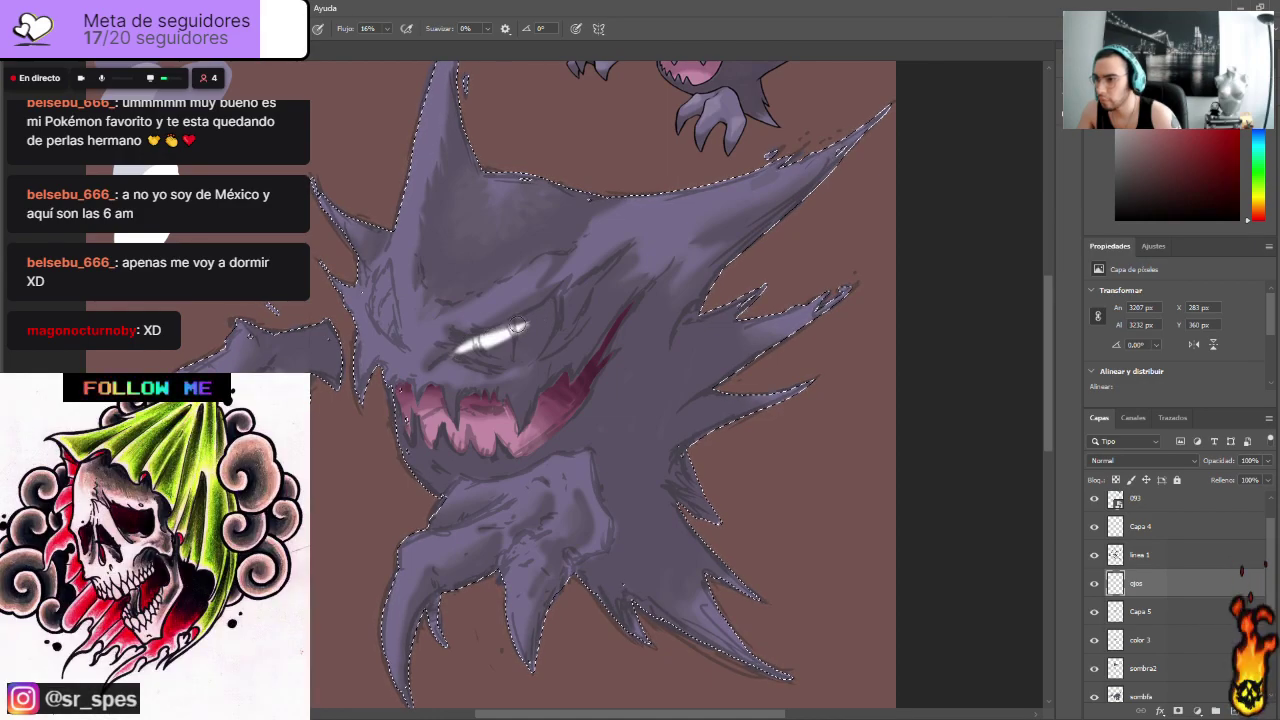
drag(508, 332, 550, 307)
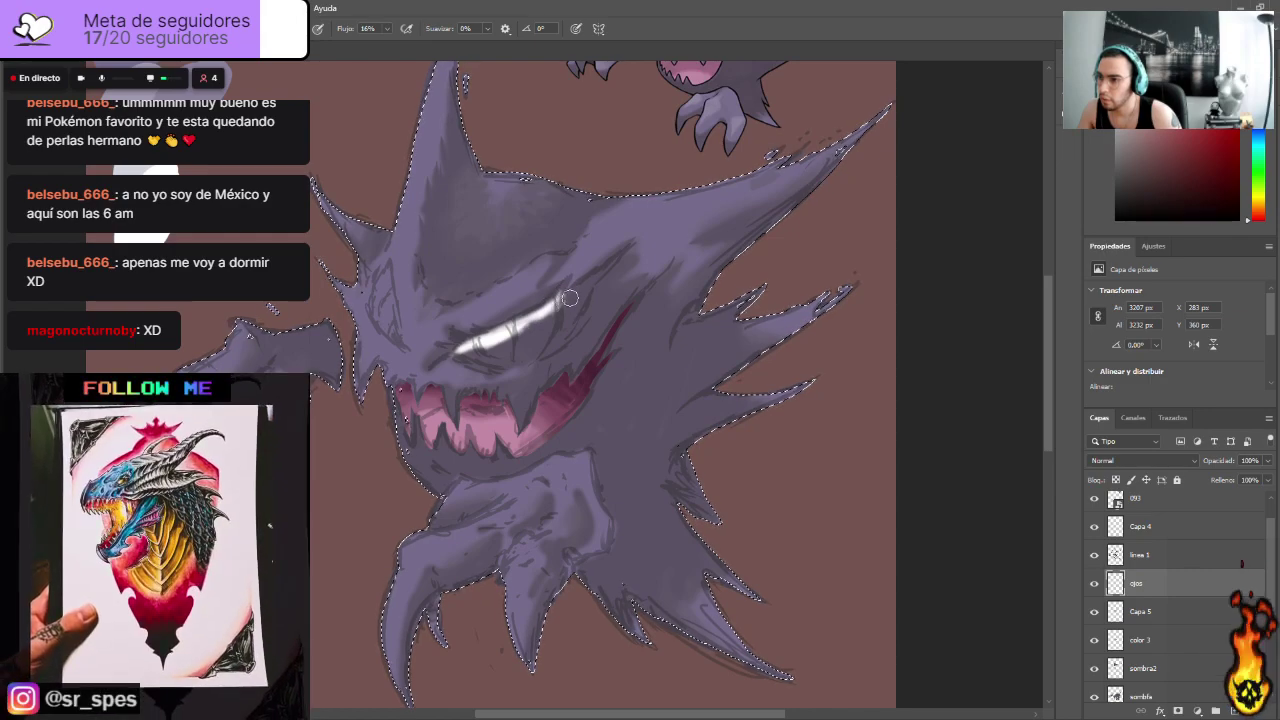
drag(585, 288, 540, 344)
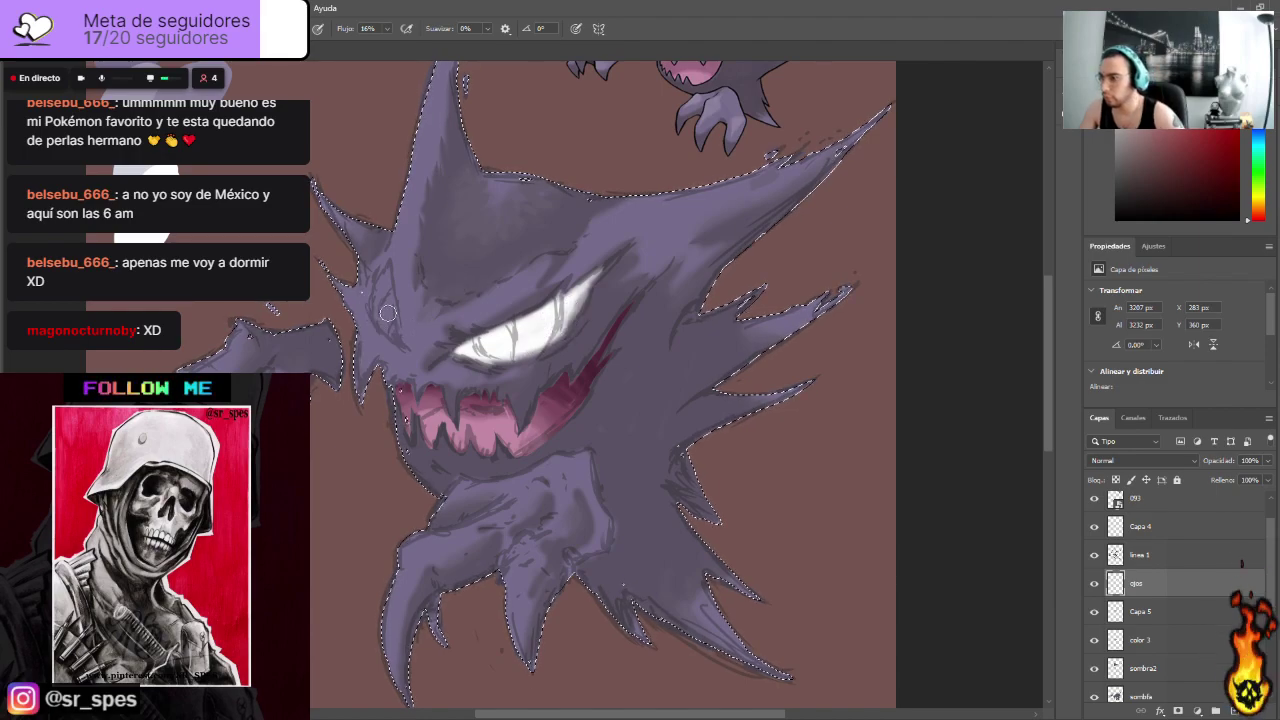
drag(387, 313, 385, 280)
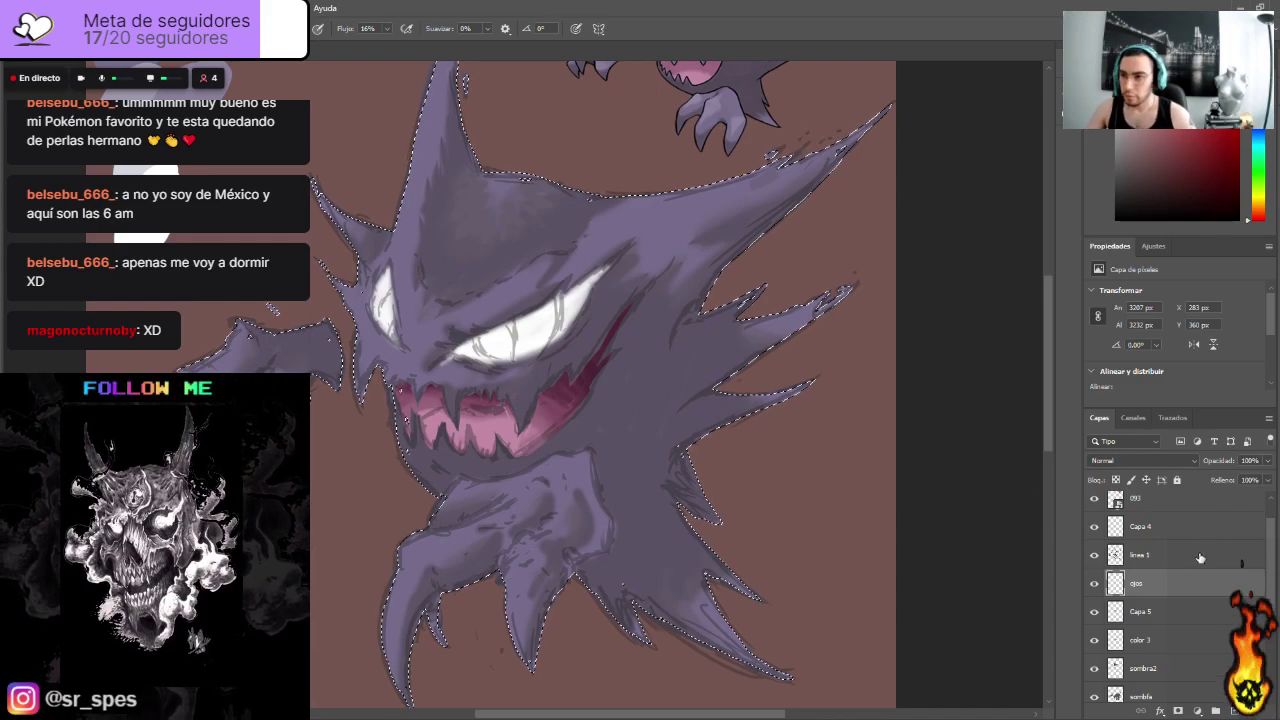
Step: Compare the eyes with the reference Haunter and sample a bluish grey as the brush colour
drag(1047, 354, 1047, 296)
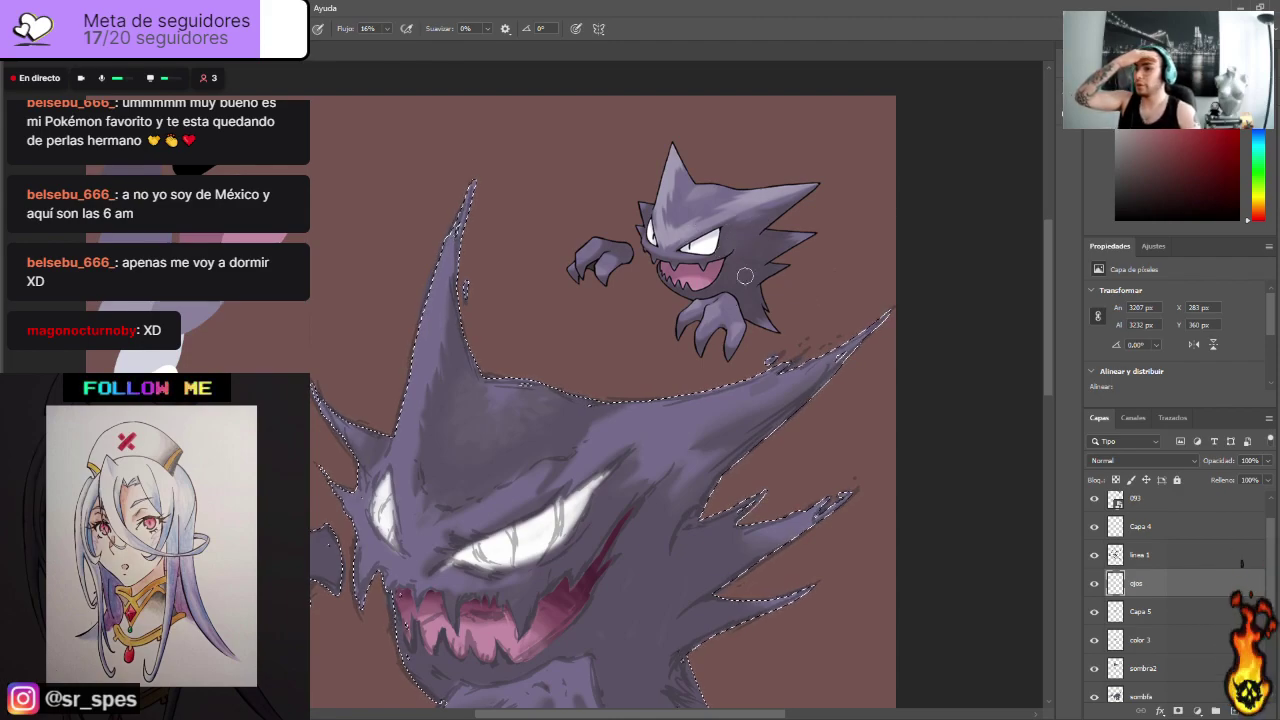
drag(1045, 280, 1043, 309)
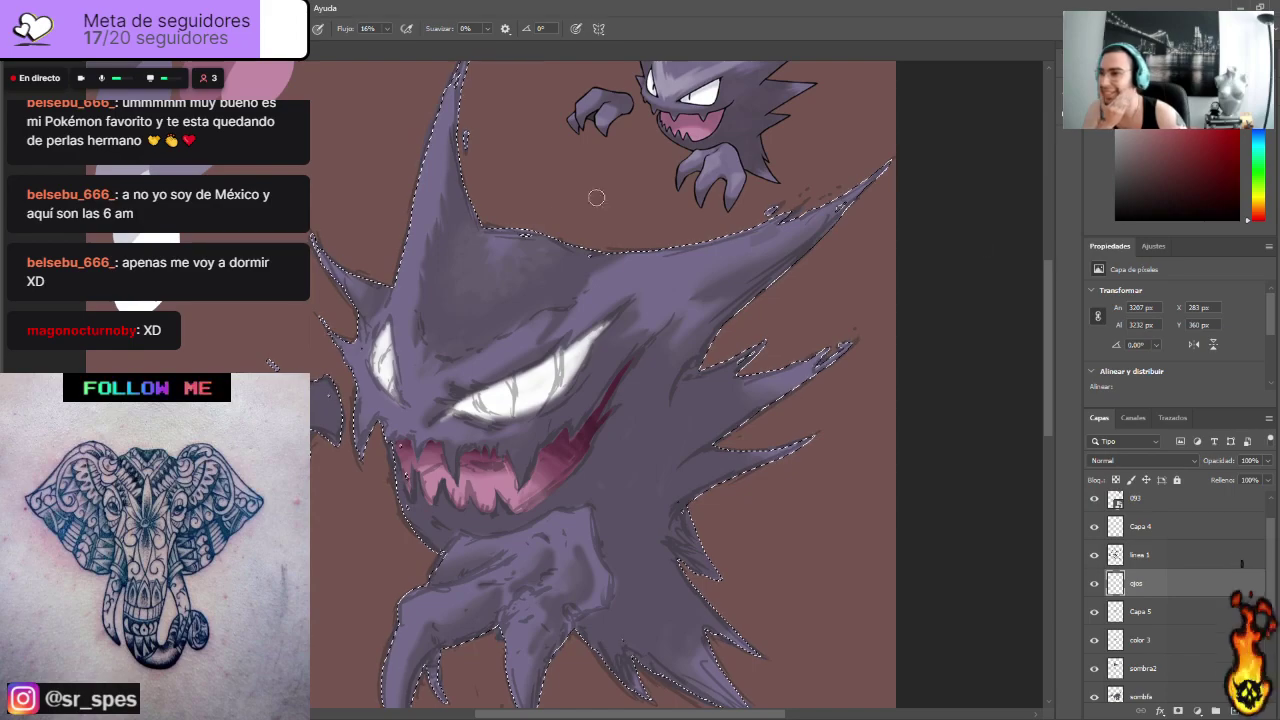
key(i)
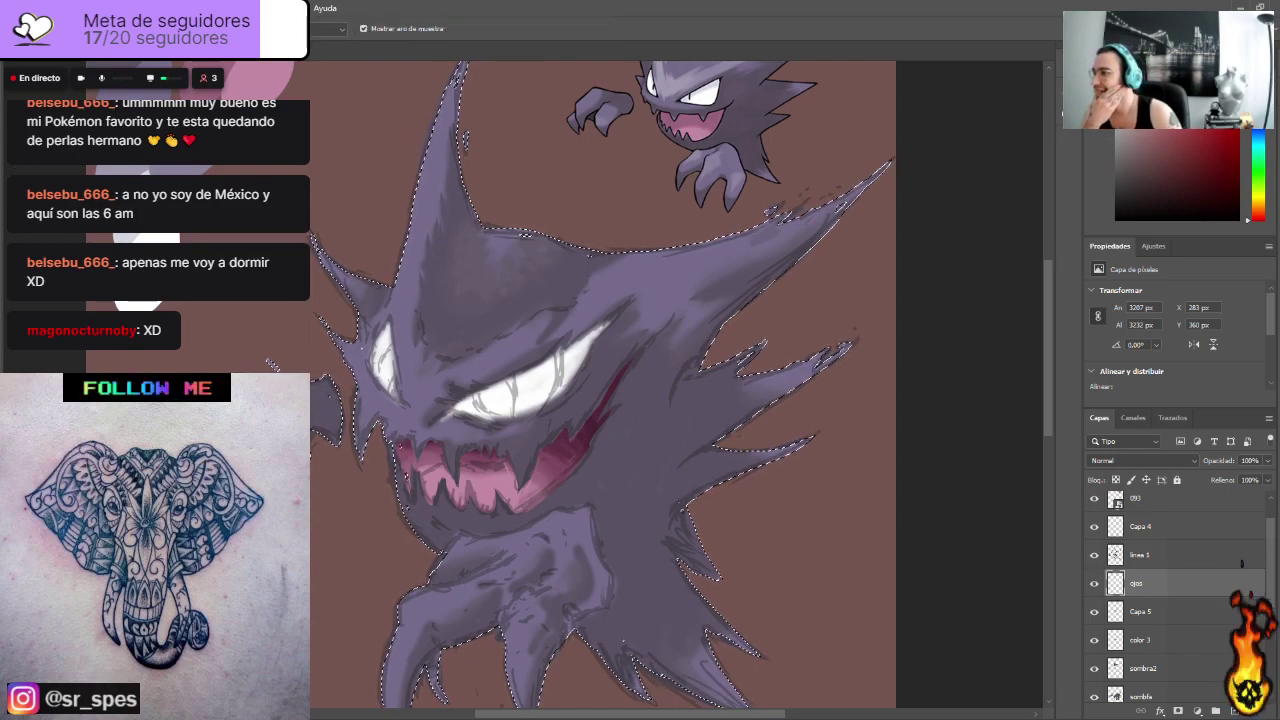
key(b)
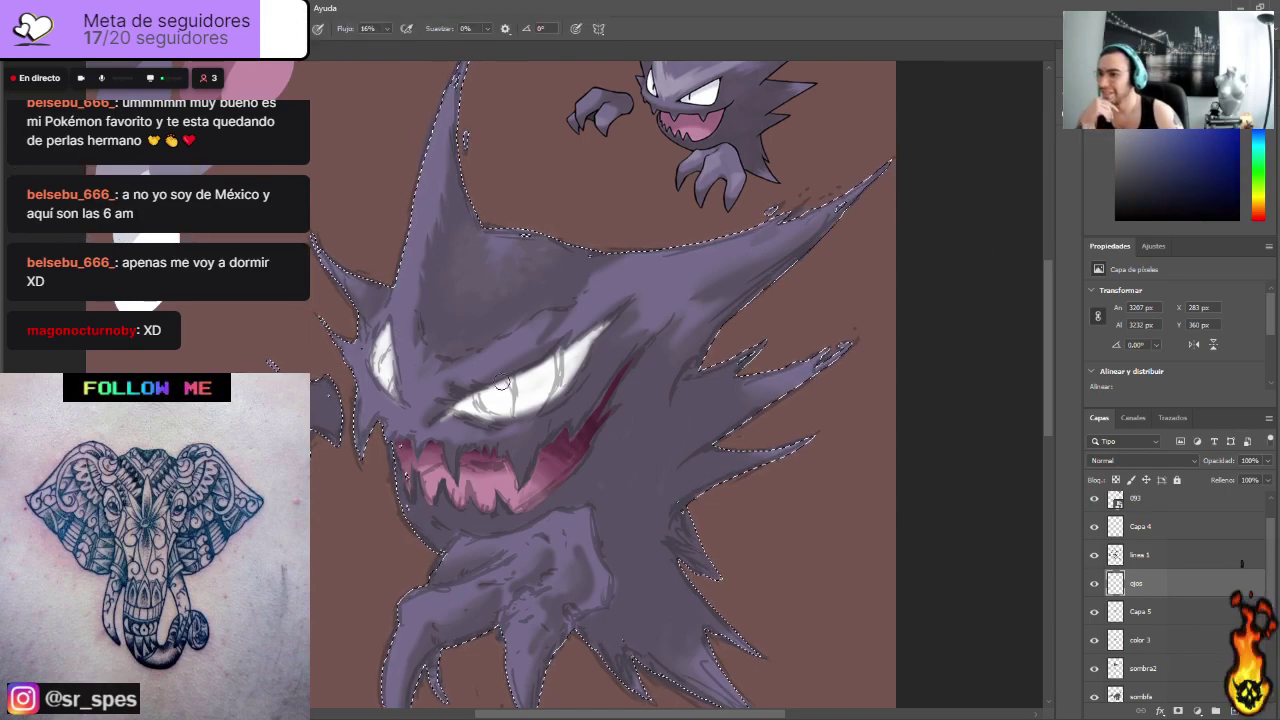
Step: Load the painted eye shapes of ojos as a selection and add a new layer above it
ctrl+click(1116, 590)
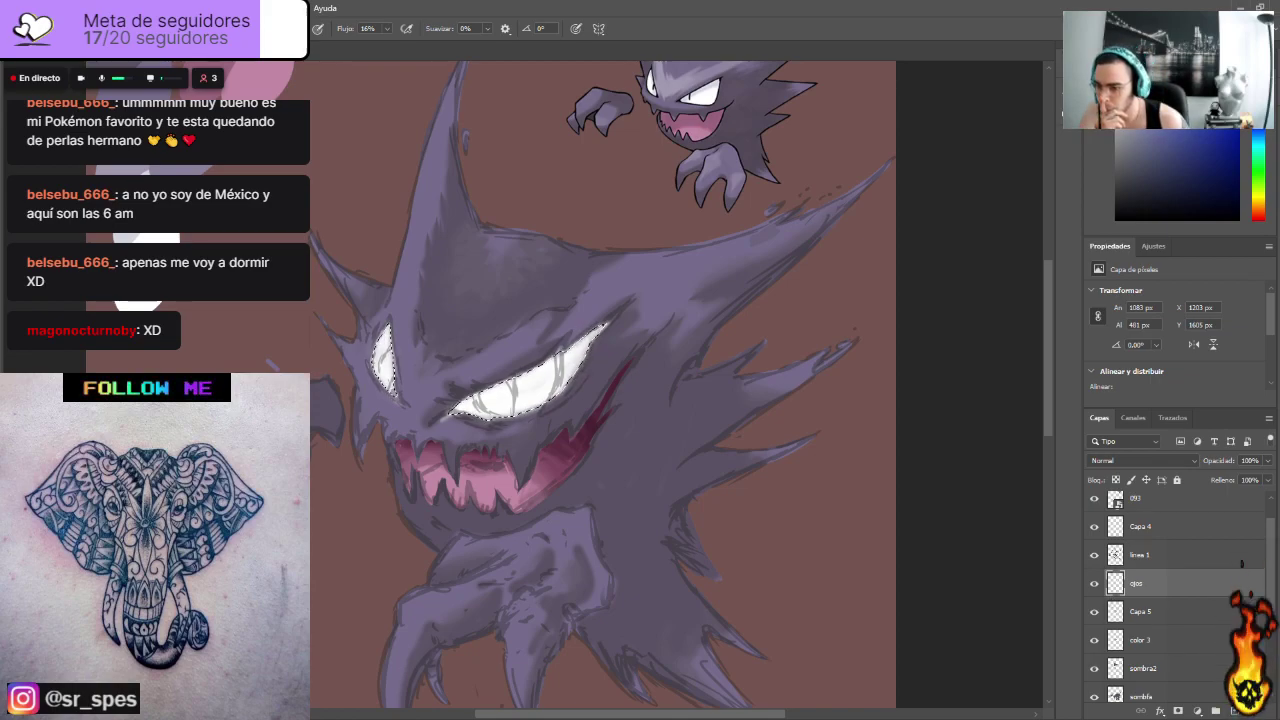
key(ctrl+shift+alt+n)
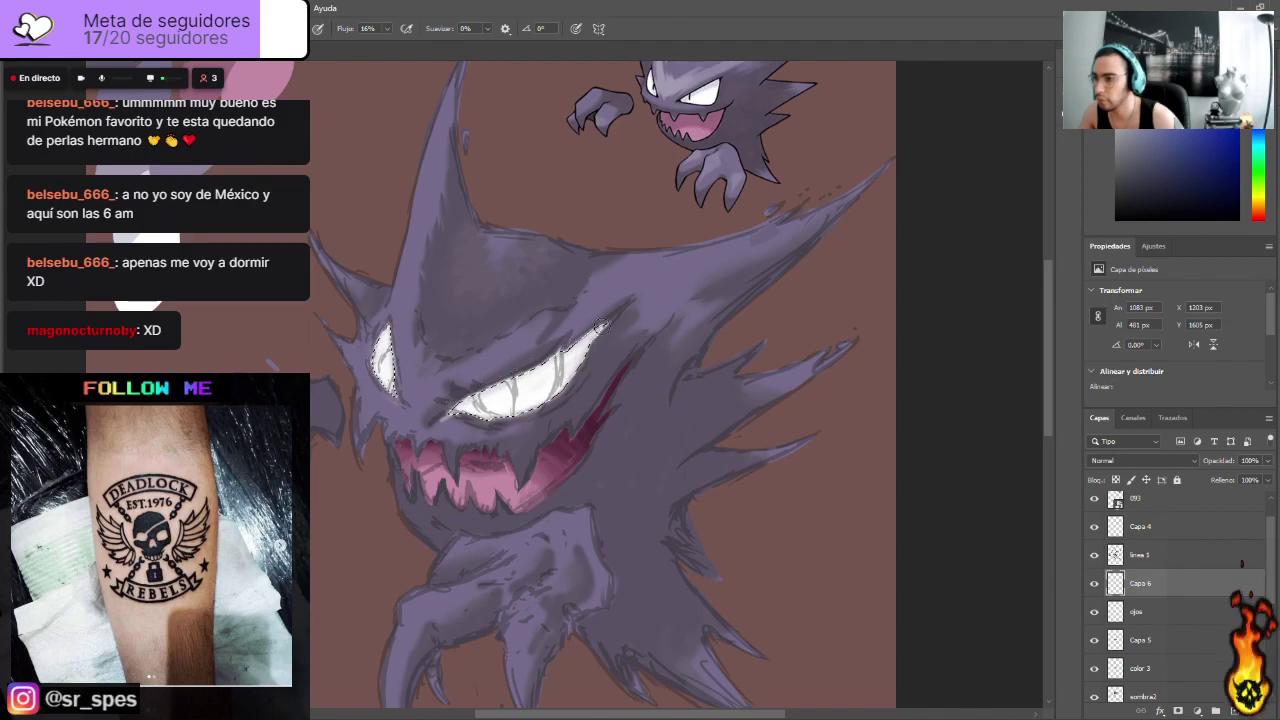
click(4, 180)
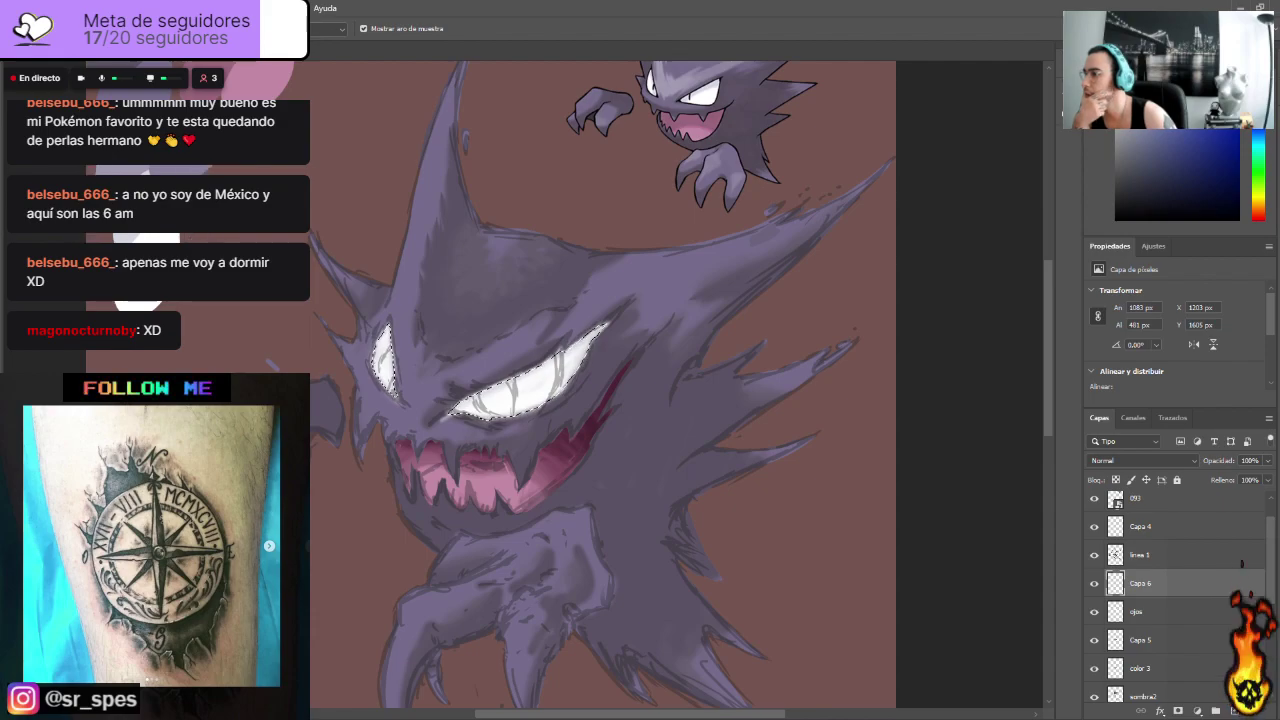
key(b)
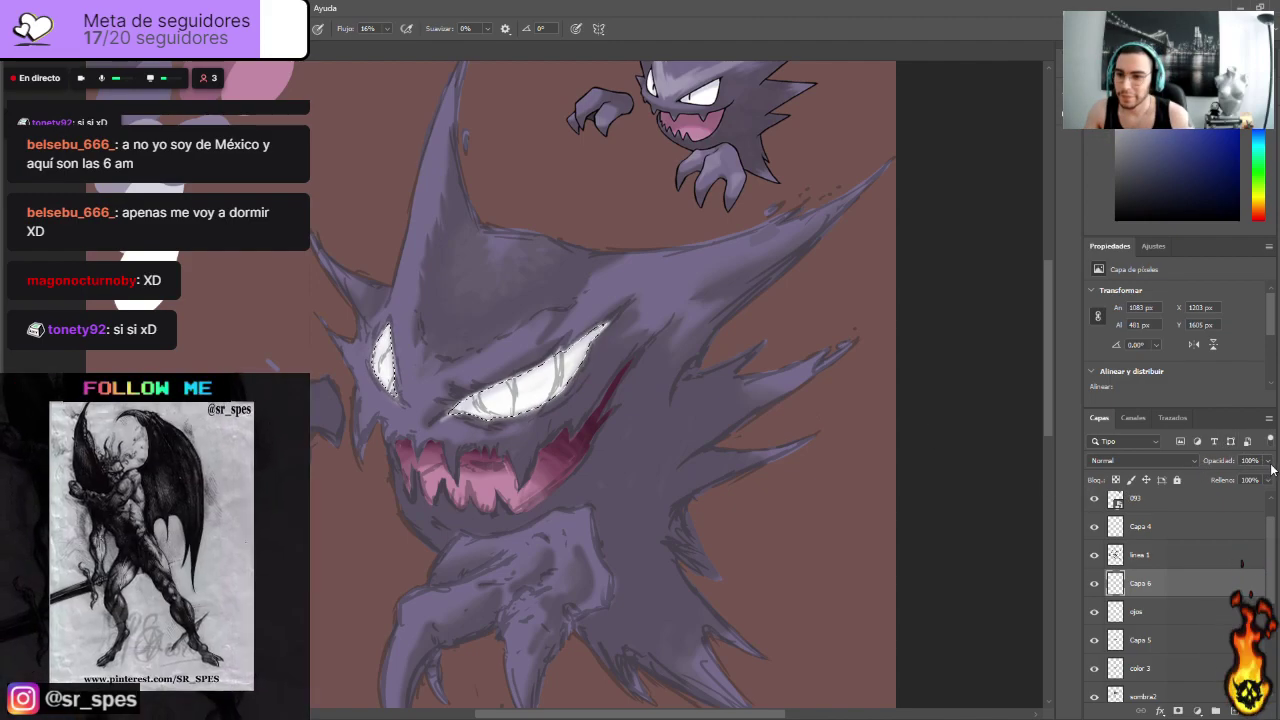
Step: Lower linea 1's opacity to 16% and shade the edges of both eyes in bluish grey on Capa 6
scroll(1276, 538, up, 1)
scroll(1276, 538, down, 1)
drag(1276, 538, 1275, 537)
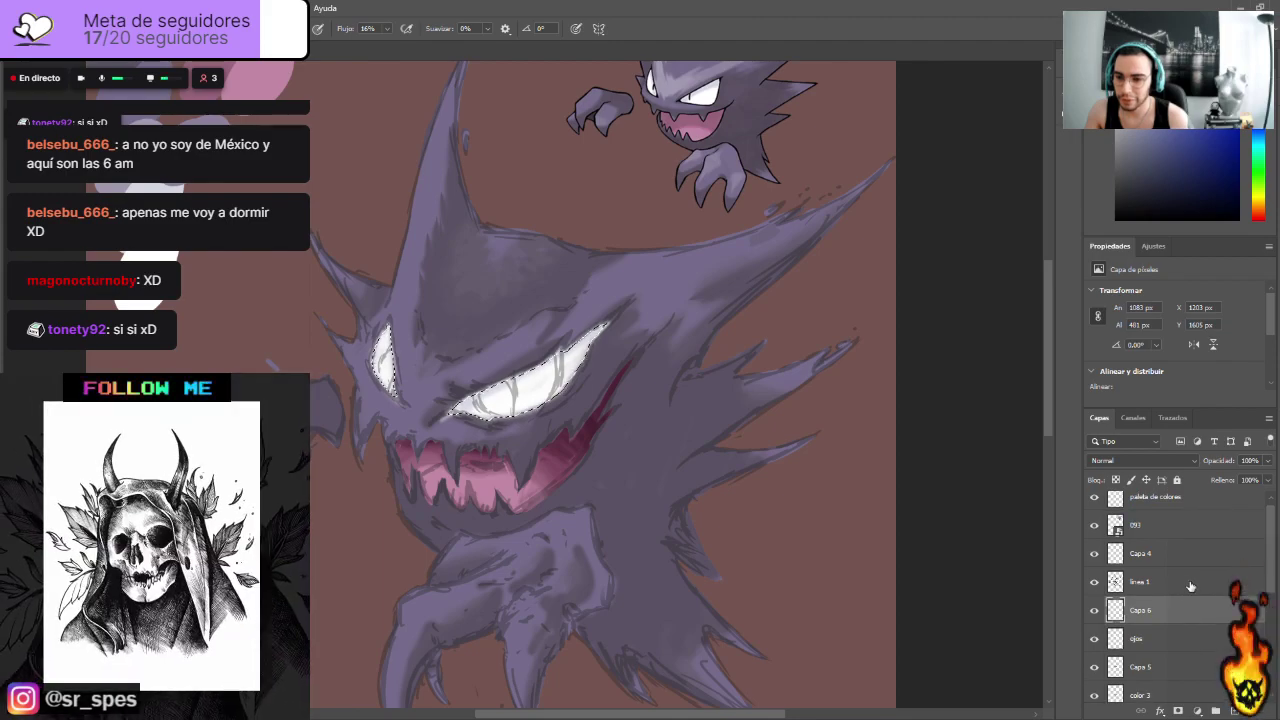
click(1186, 582)
drag(1210, 477, 1215, 479)
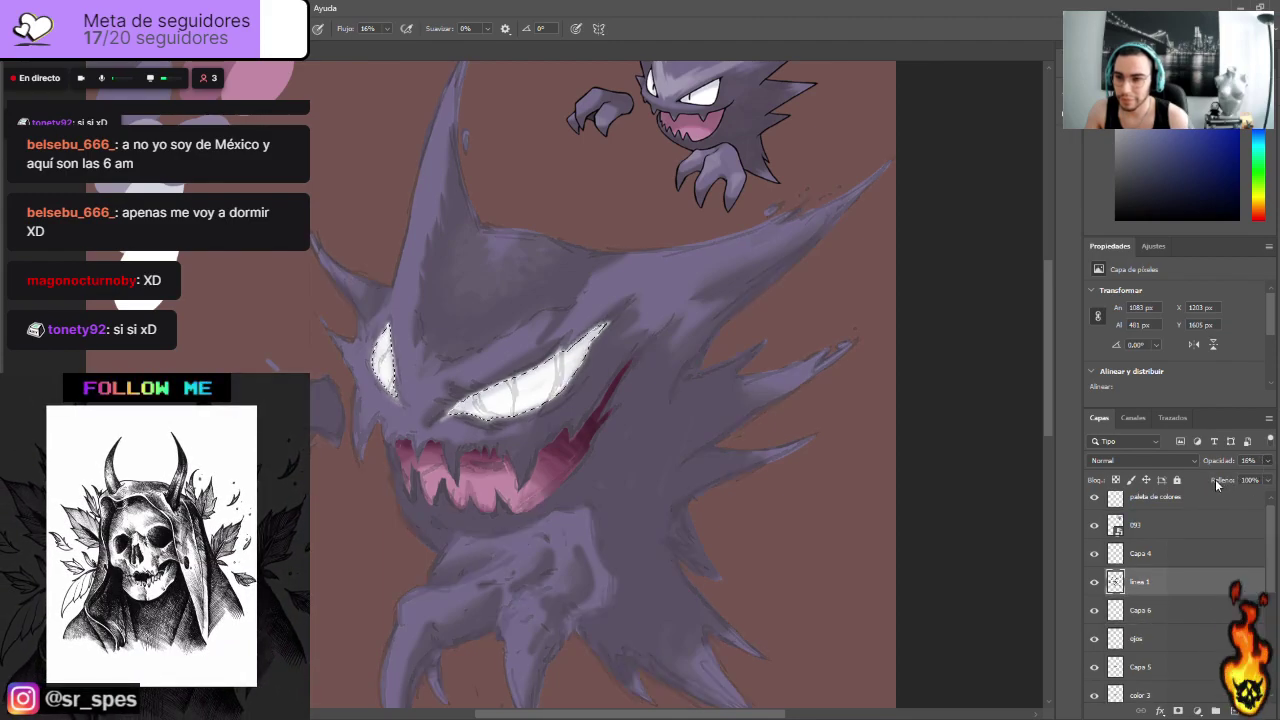
click(1165, 600)
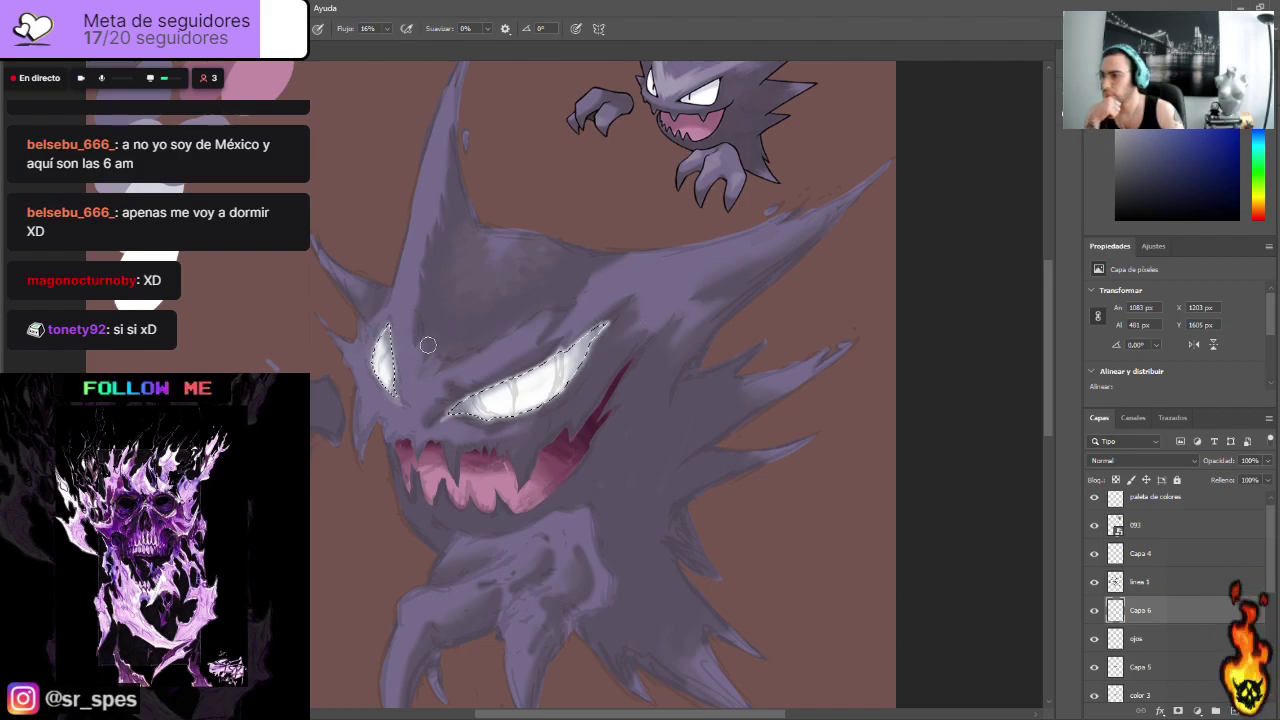
Step: Set linea 1's opacity to 29% while viewing the whole figure
scroll(553, 441, down, 1)
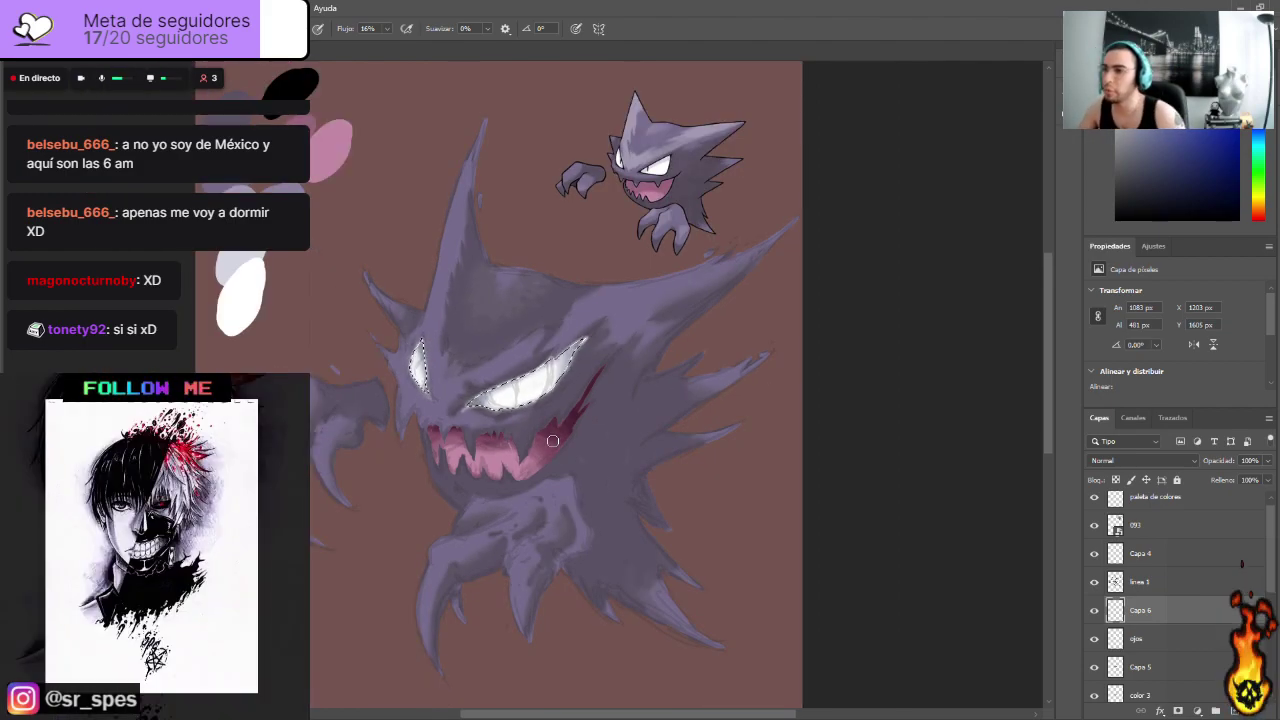
click(1176, 580)
click(1267, 461)
drag(1247, 479, 1217, 483)
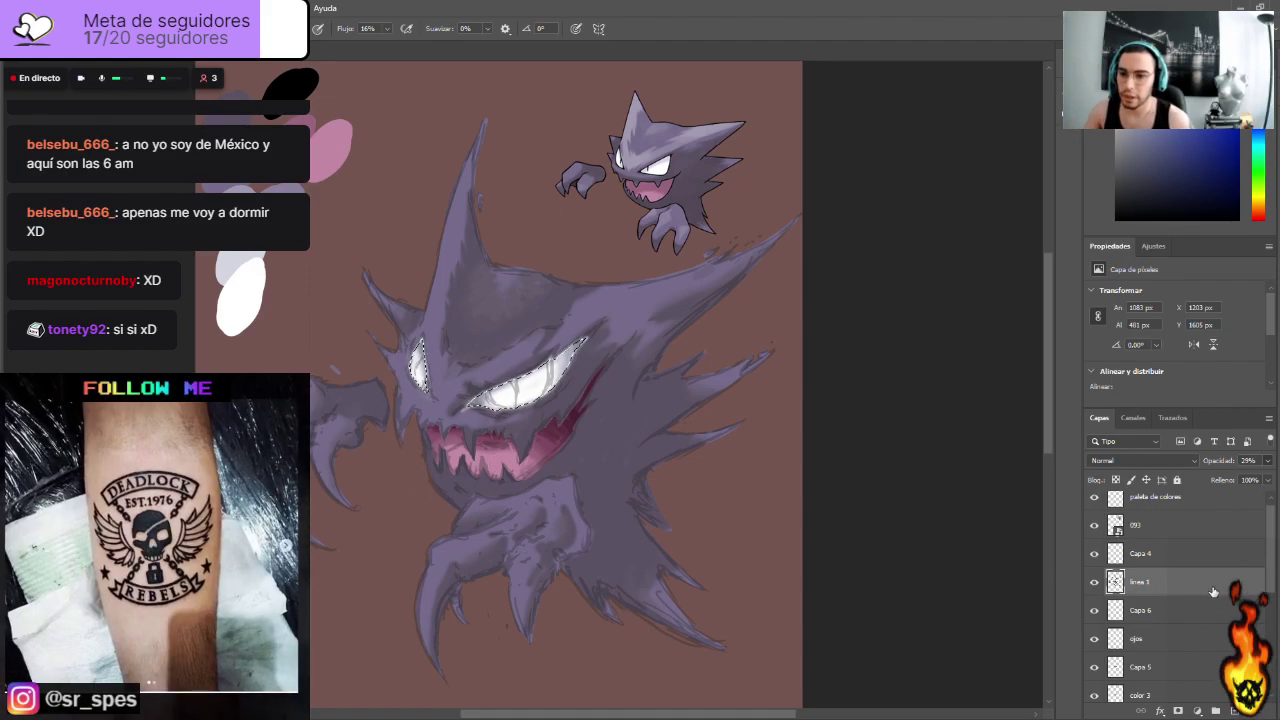
Step: Make base color the active layer and clear the eye selection
scroll(1143, 662, down, 4)
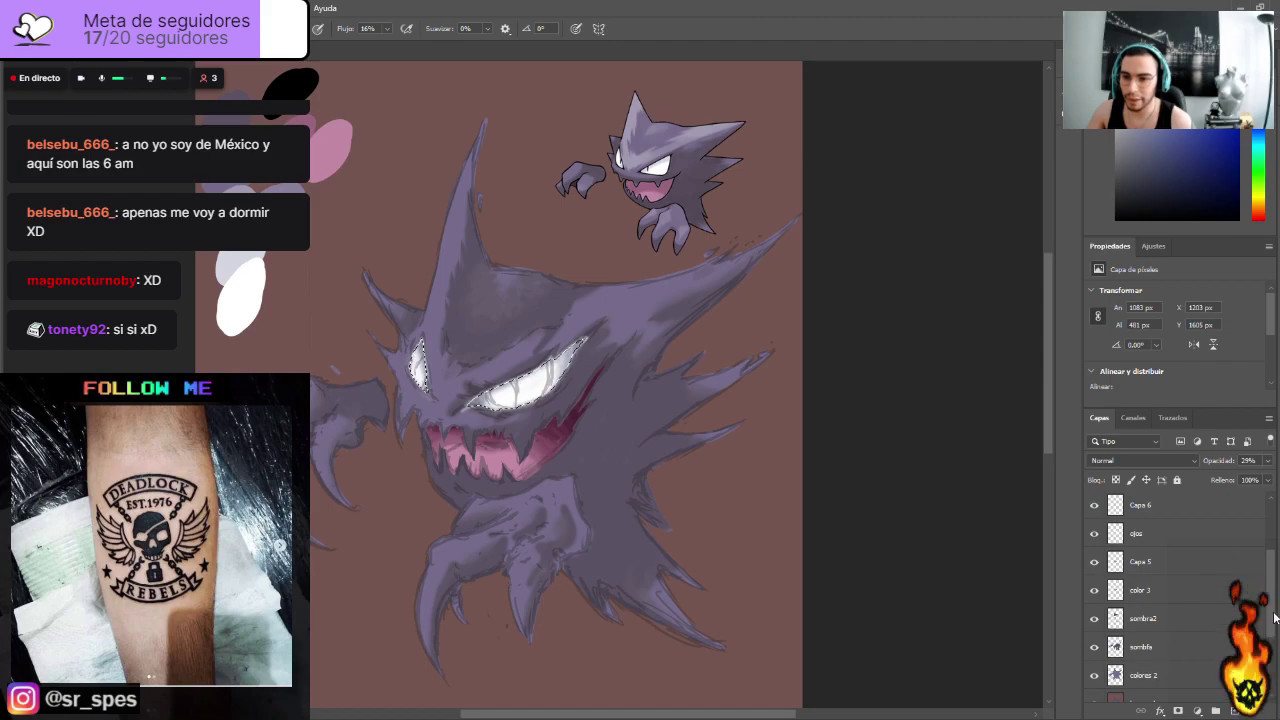
scroll(1171, 640, down, 1)
click(1171, 662)
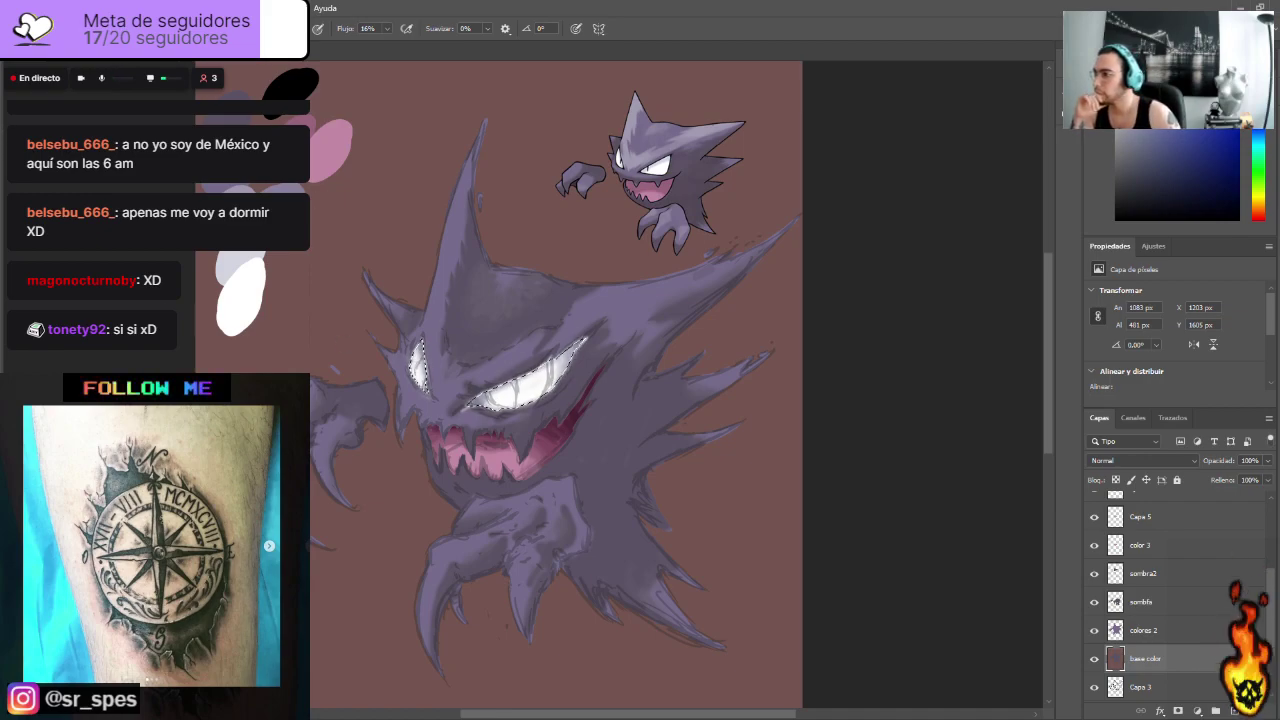
key(m)
key(ctrl+d)
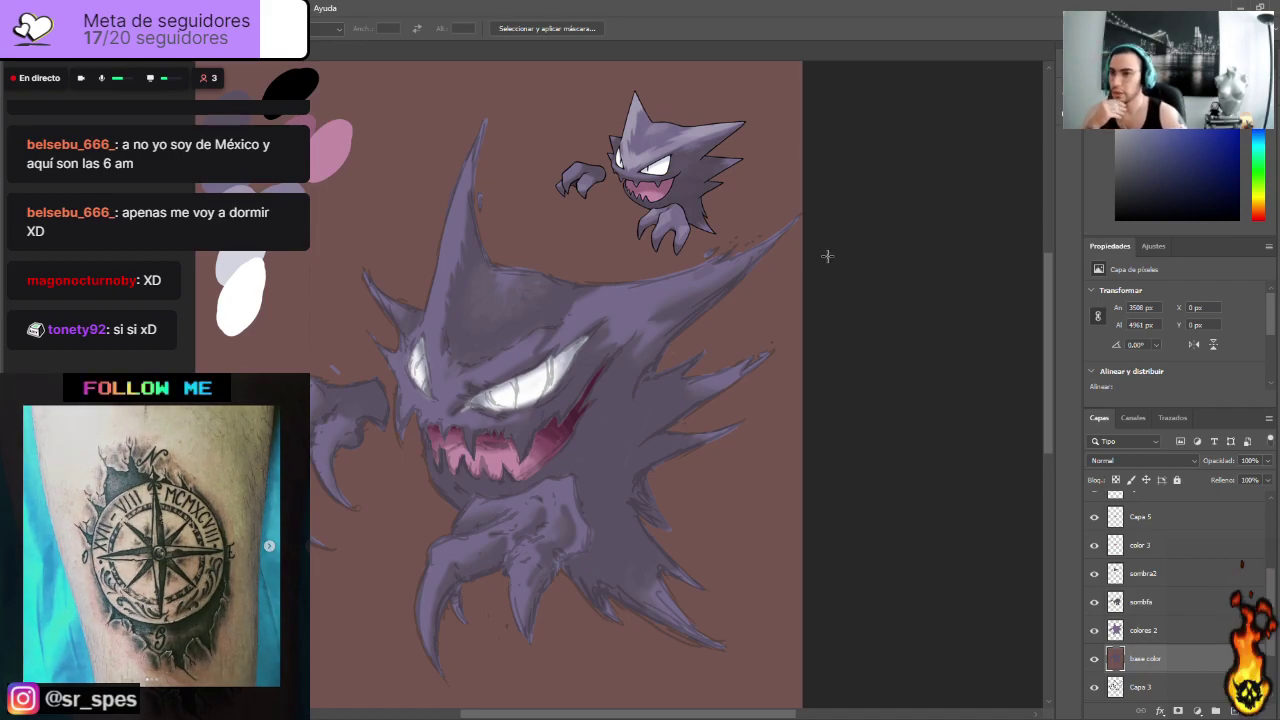
Step: Fill the base color layer with a very dark, muted brown as the background behind the creature
click(1258, 214)
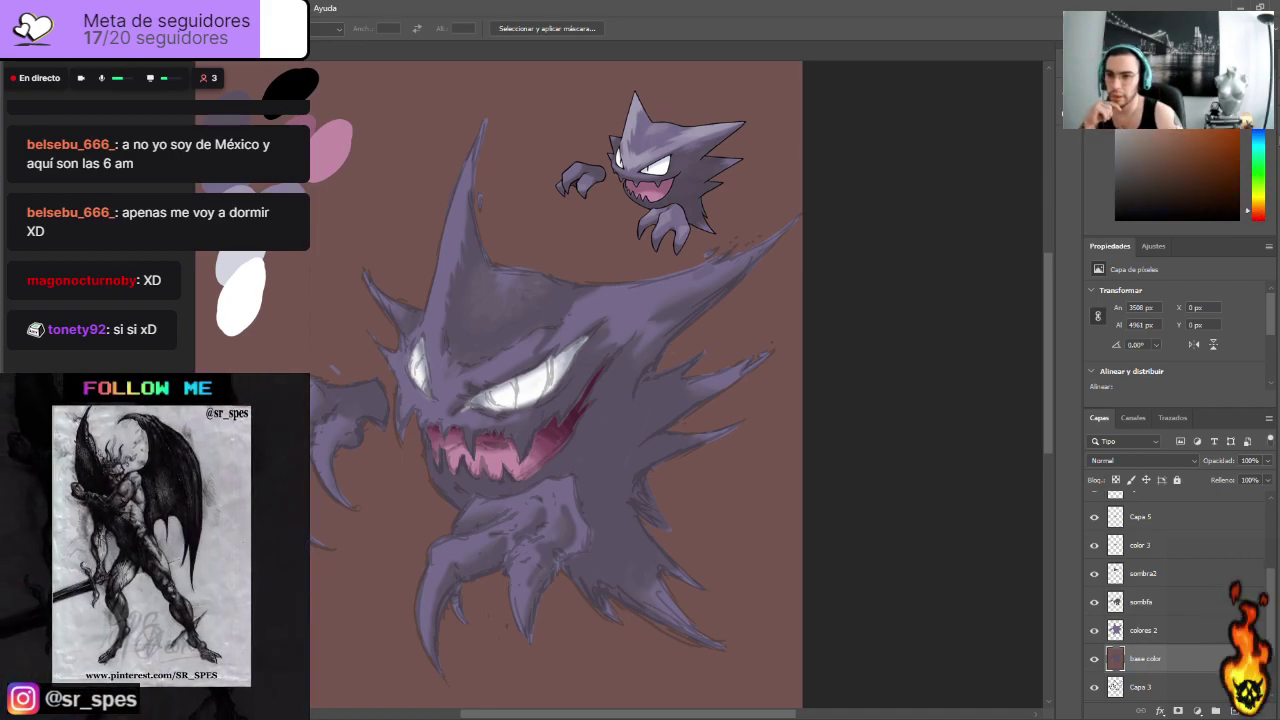
drag(1258, 214, 1258, 140)
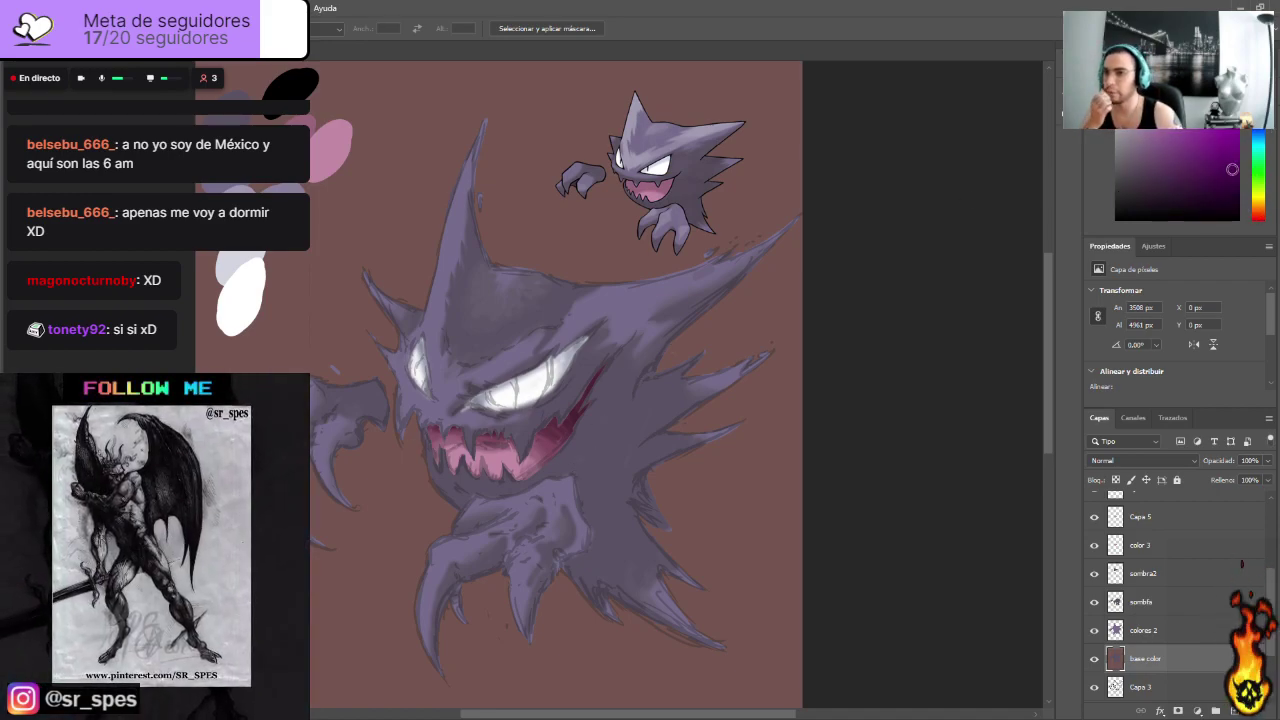
click(1260, 214)
click(1220, 188)
drag(1220, 188, 1216, 171)
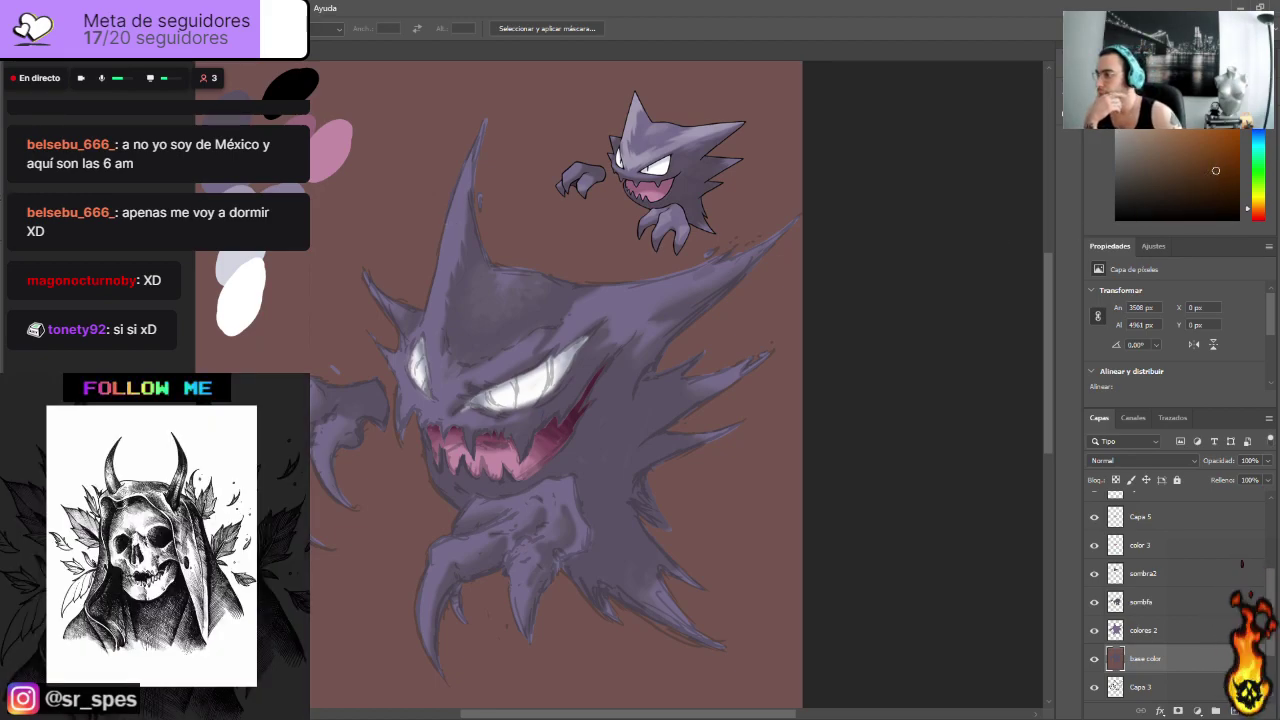
drag(1216, 171, 1167, 173)
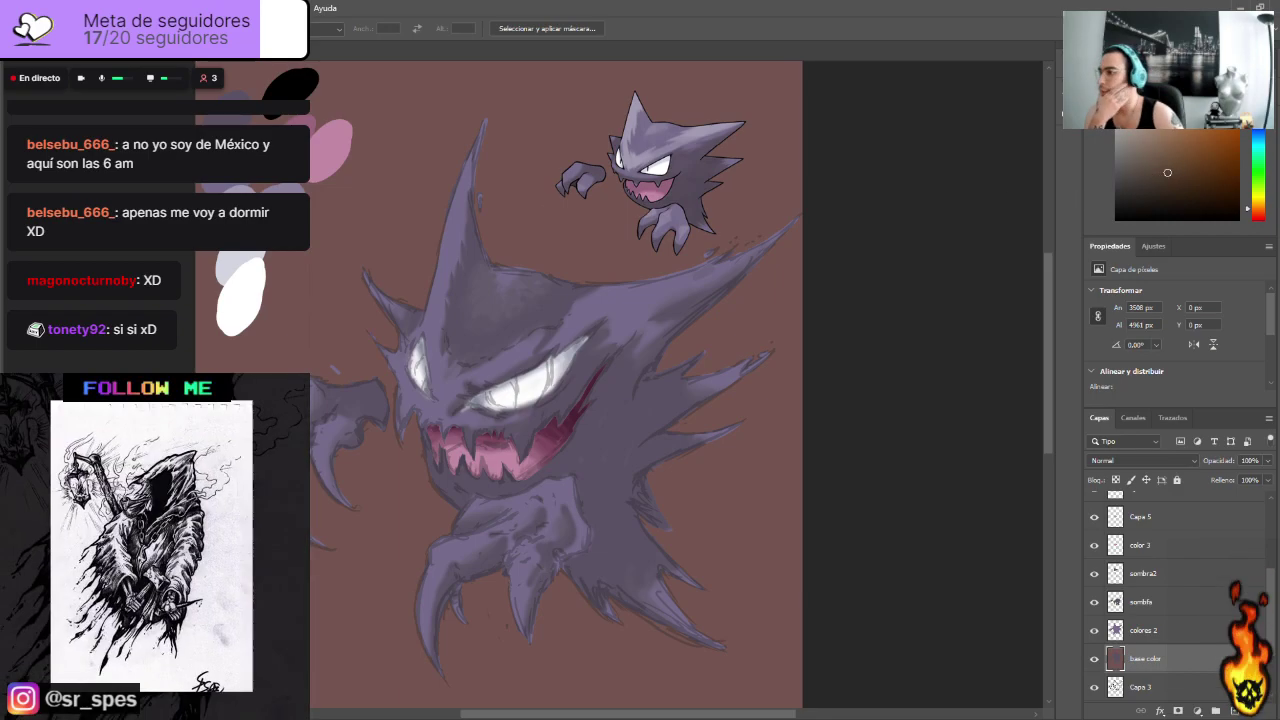
key(w)
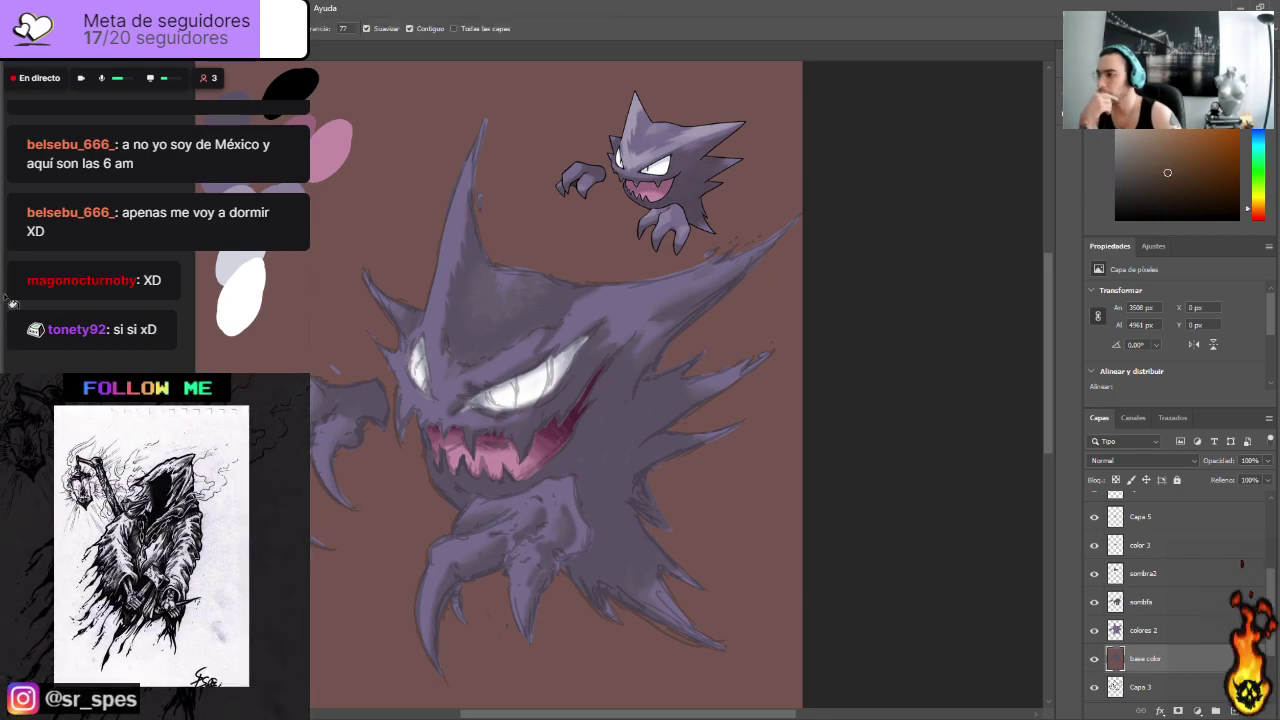
key(alt+BackSpace)
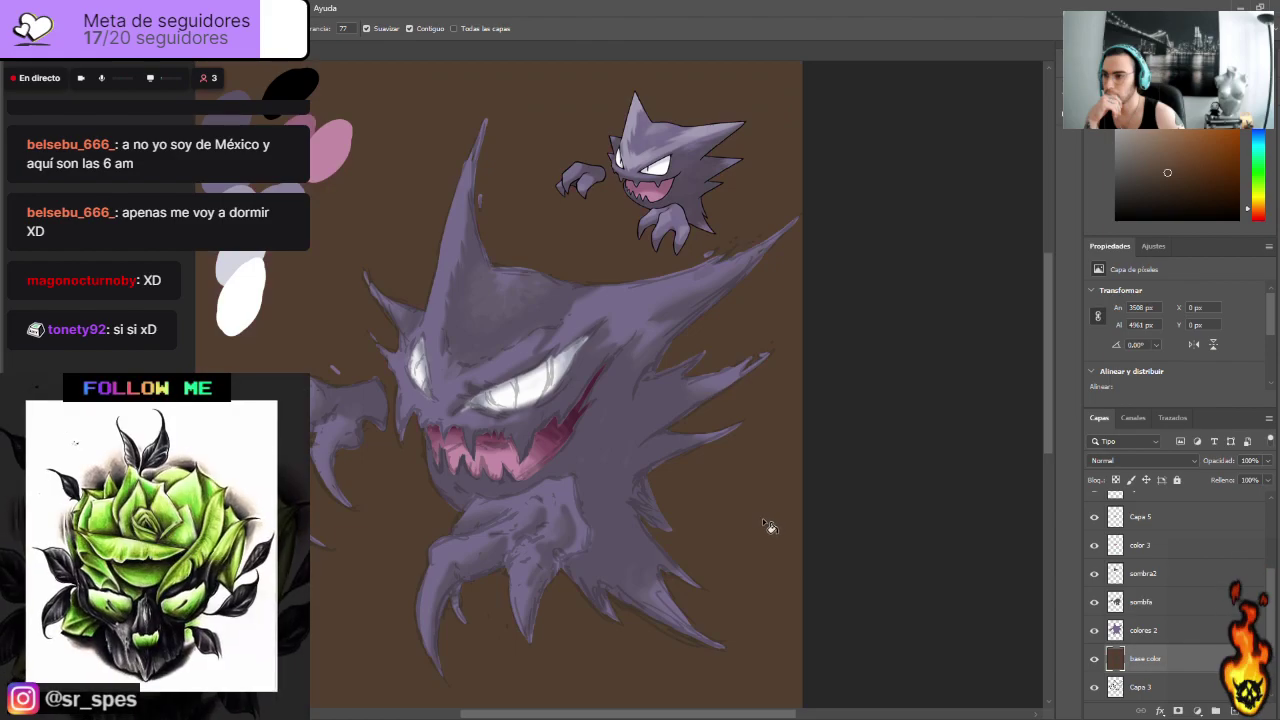
click(1158, 192)
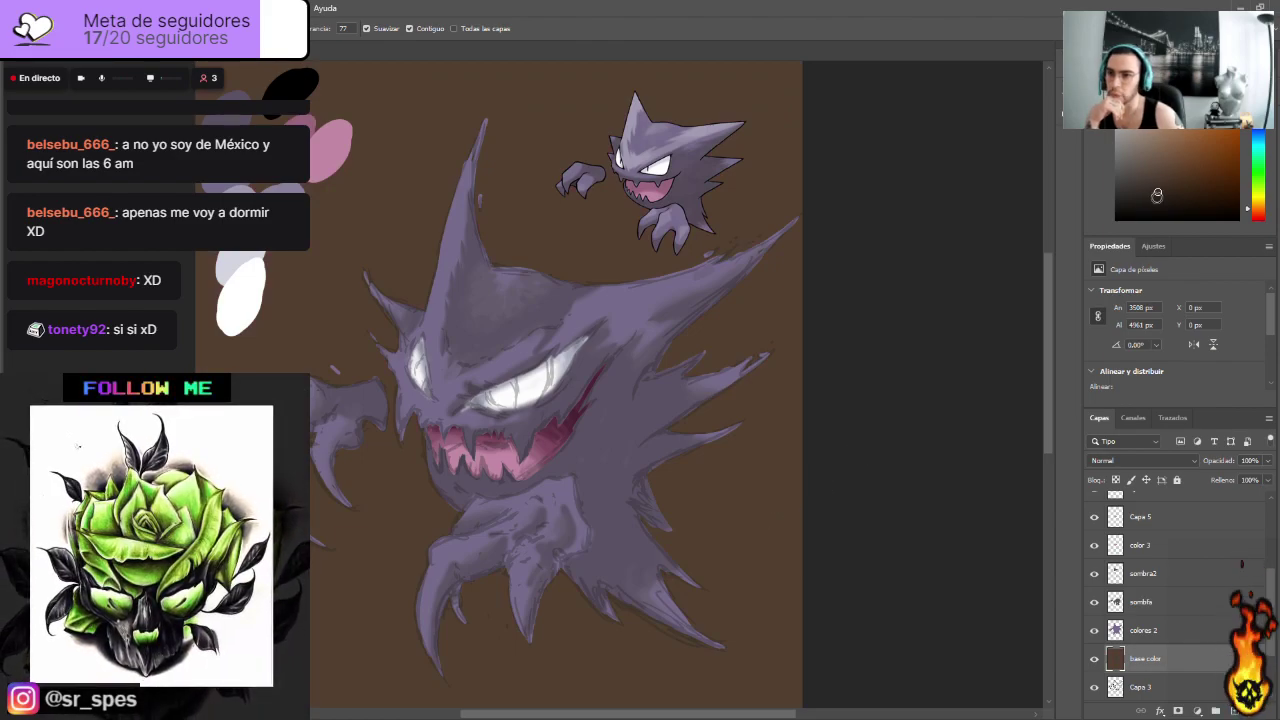
key(alt+BackSpace)
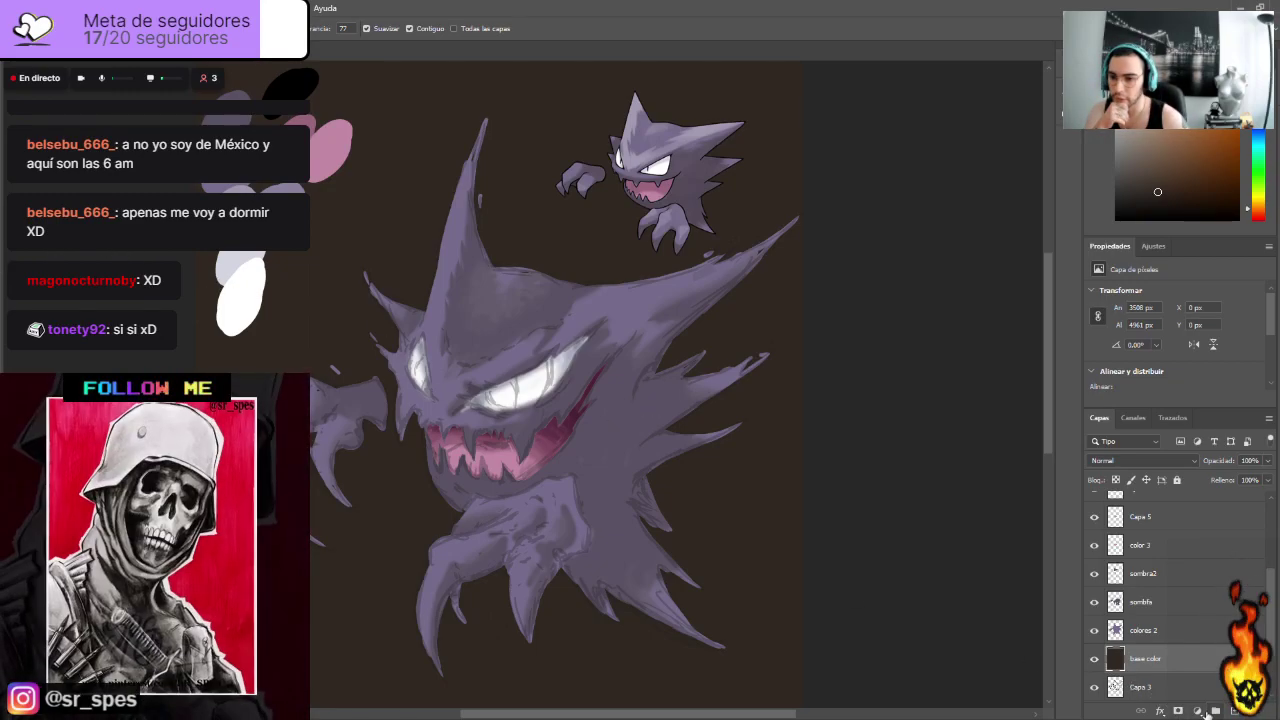
click(1235, 711)
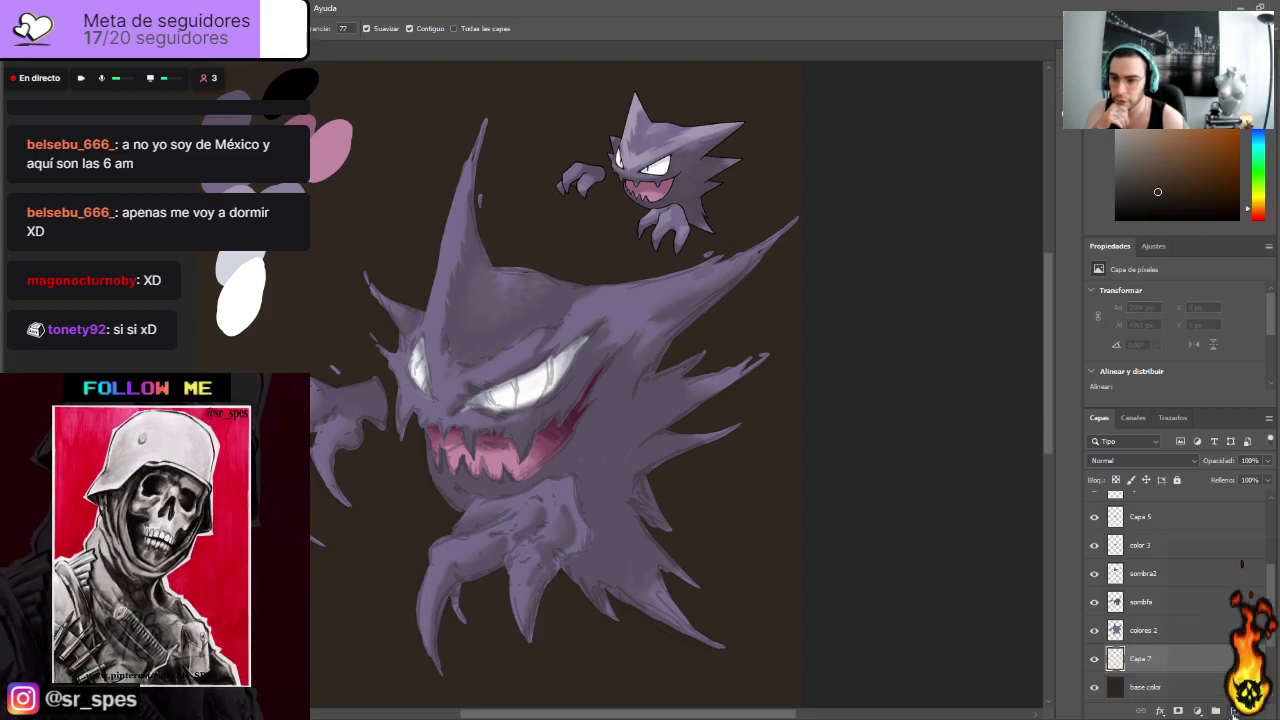
click(1178, 711)
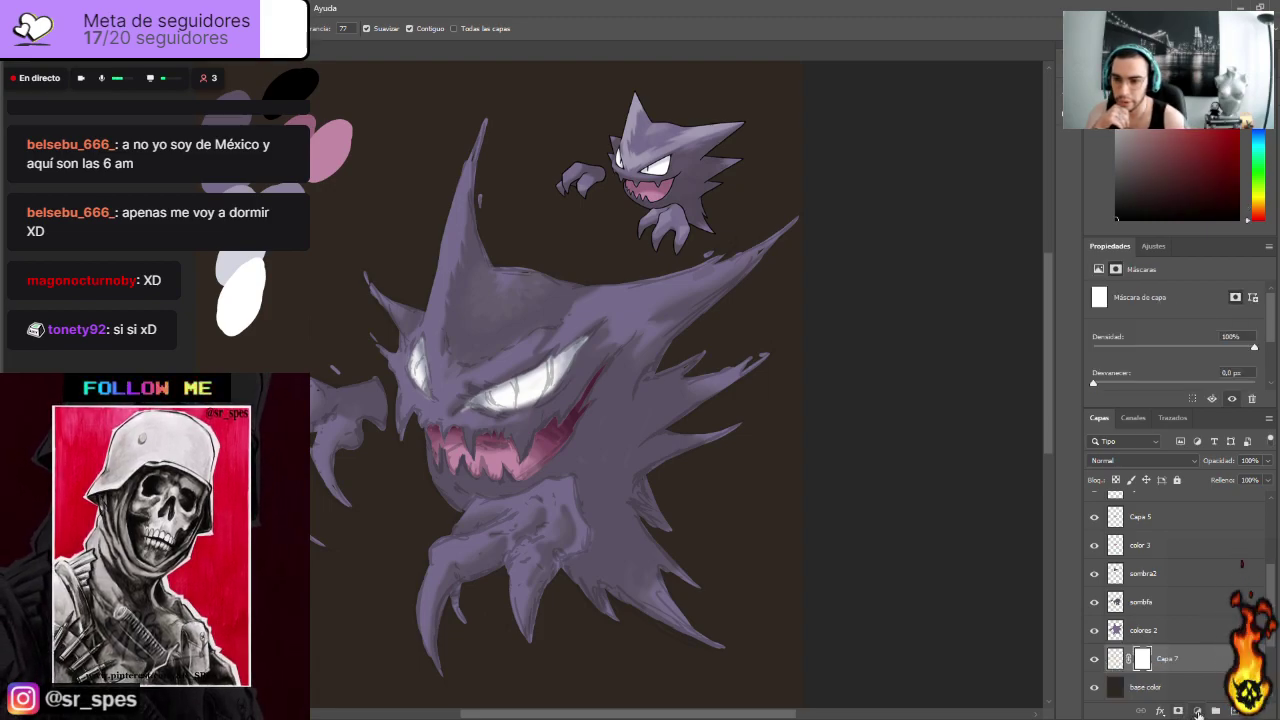
key(ctrl+z)
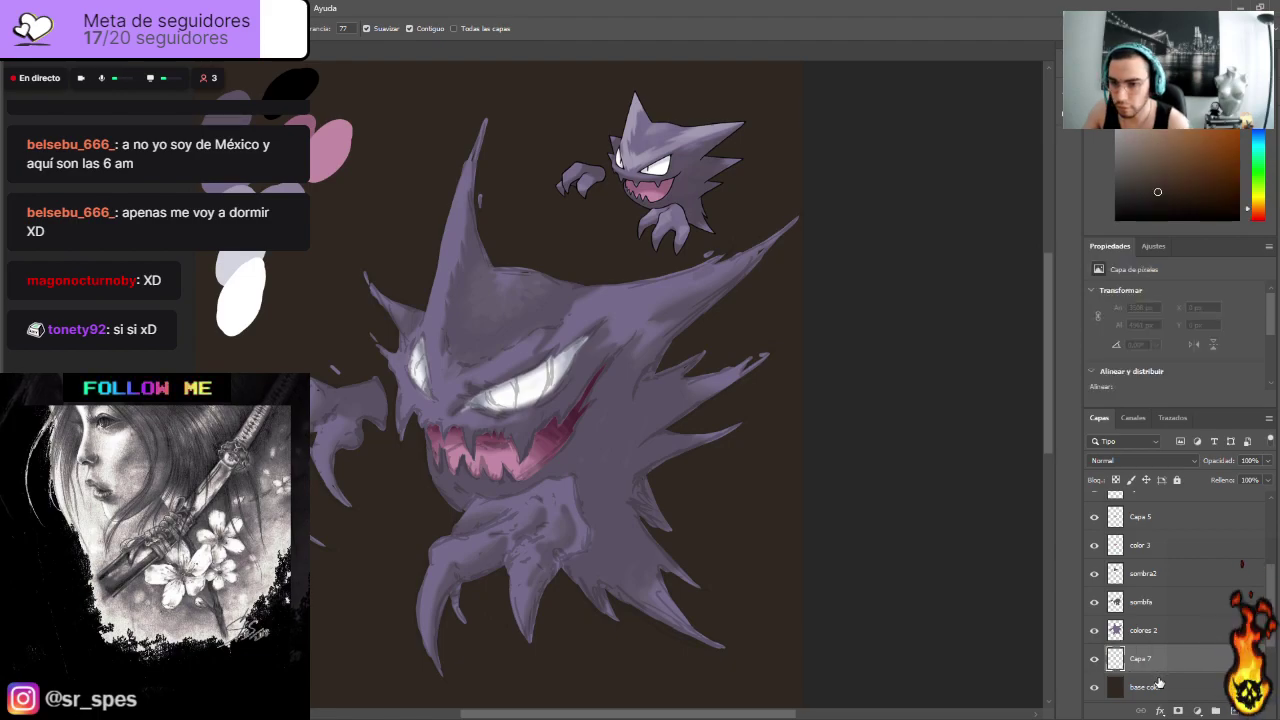
Step: Add a gradient fill layer directly above base color that darkens the background to black toward the canvas's lower-right side
click(1242, 488)
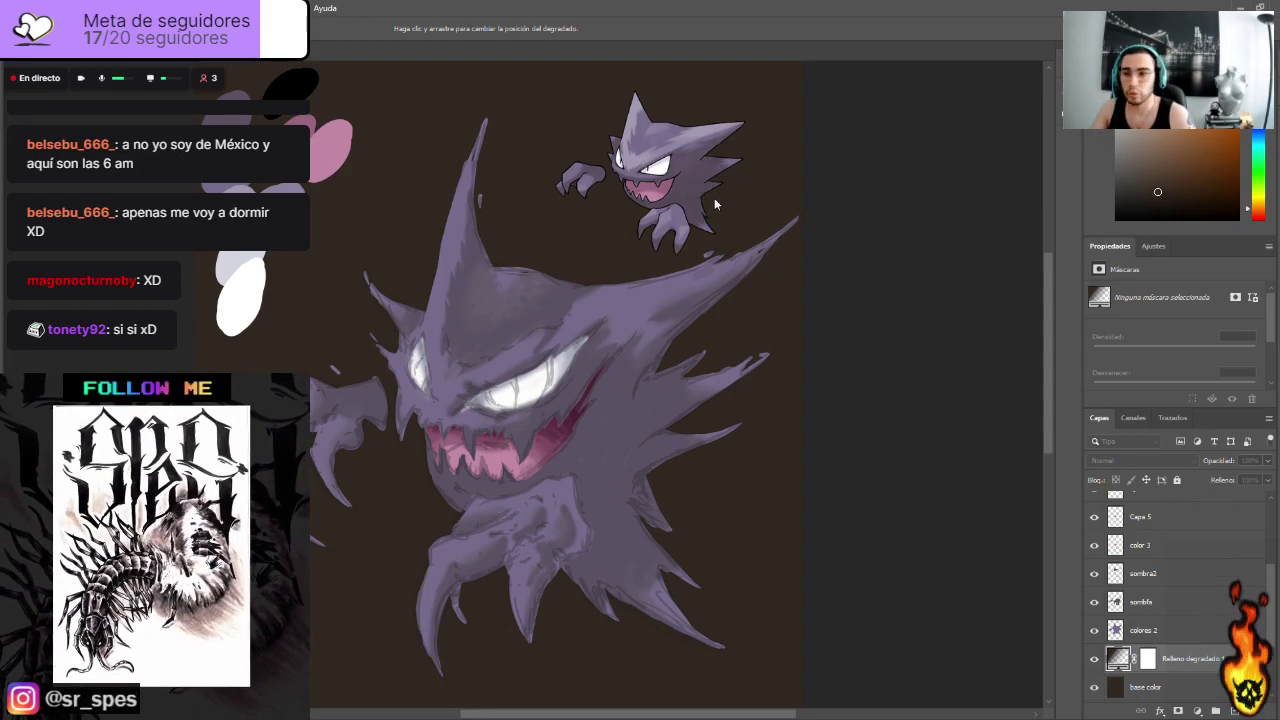
click(730, 188)
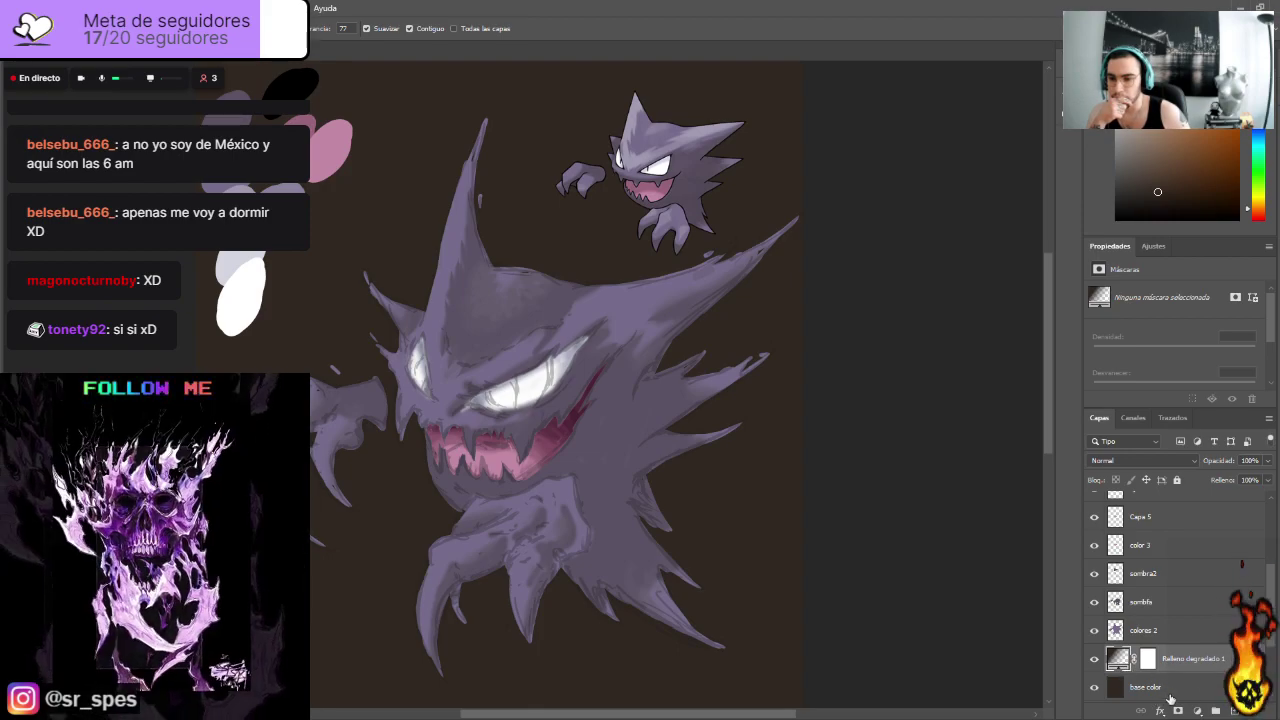
double_click(1121, 658)
click(586, 199)
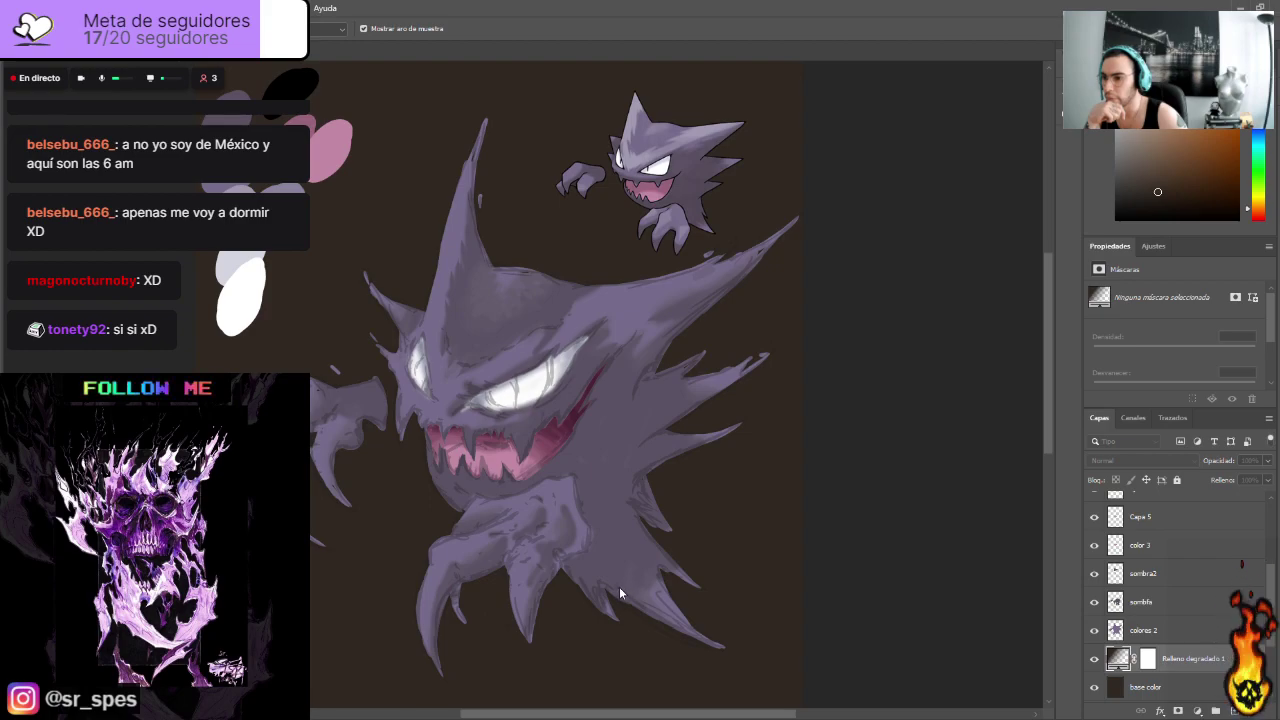
click(597, 625)
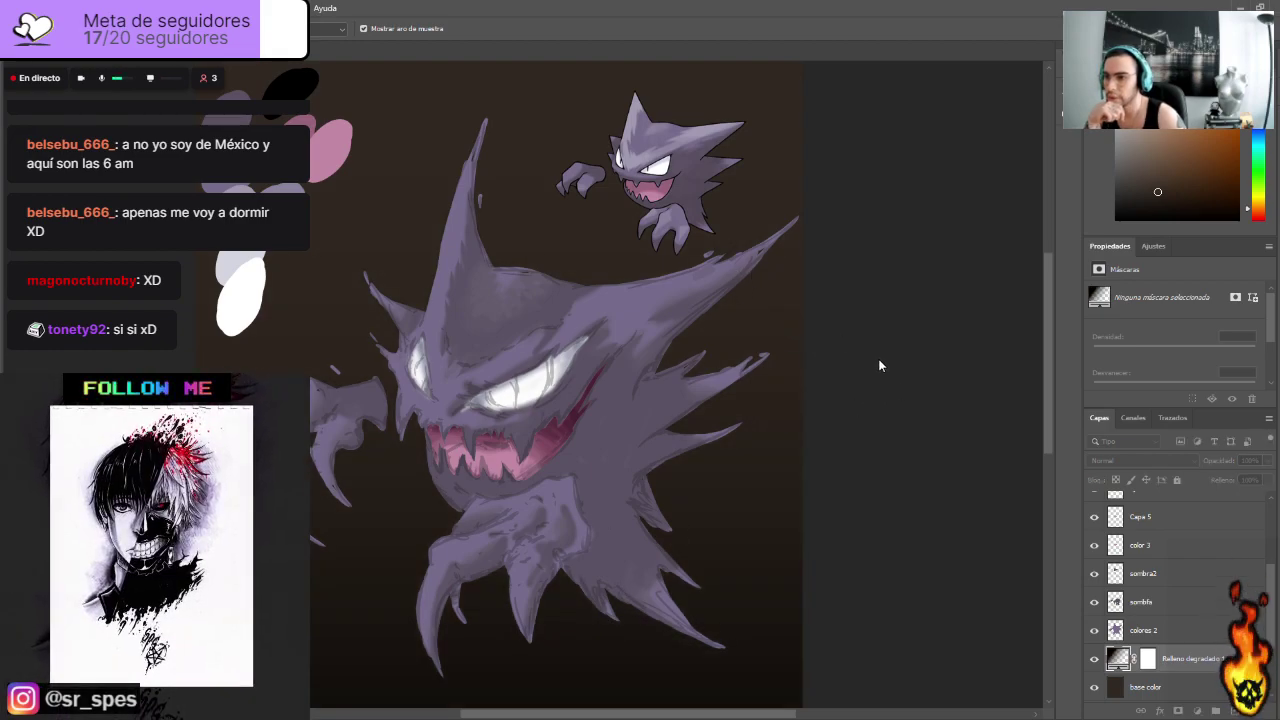
key(g)
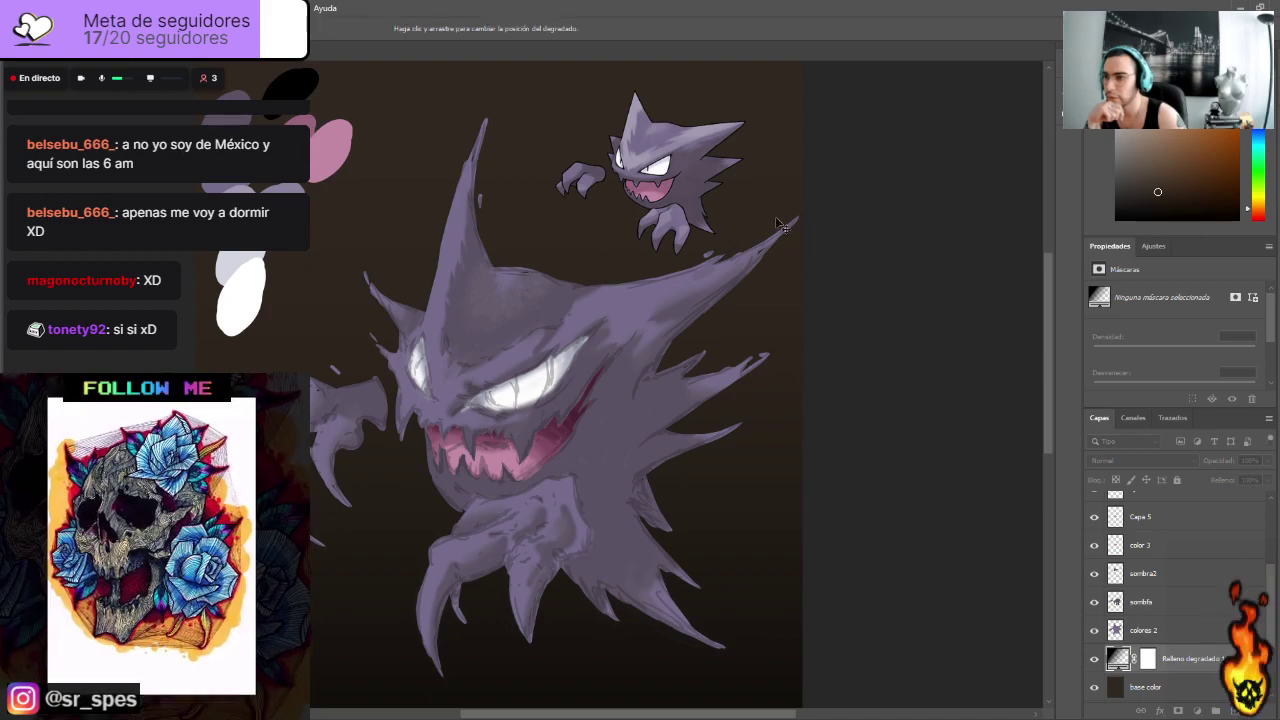
drag(575, 243, 570, 234)
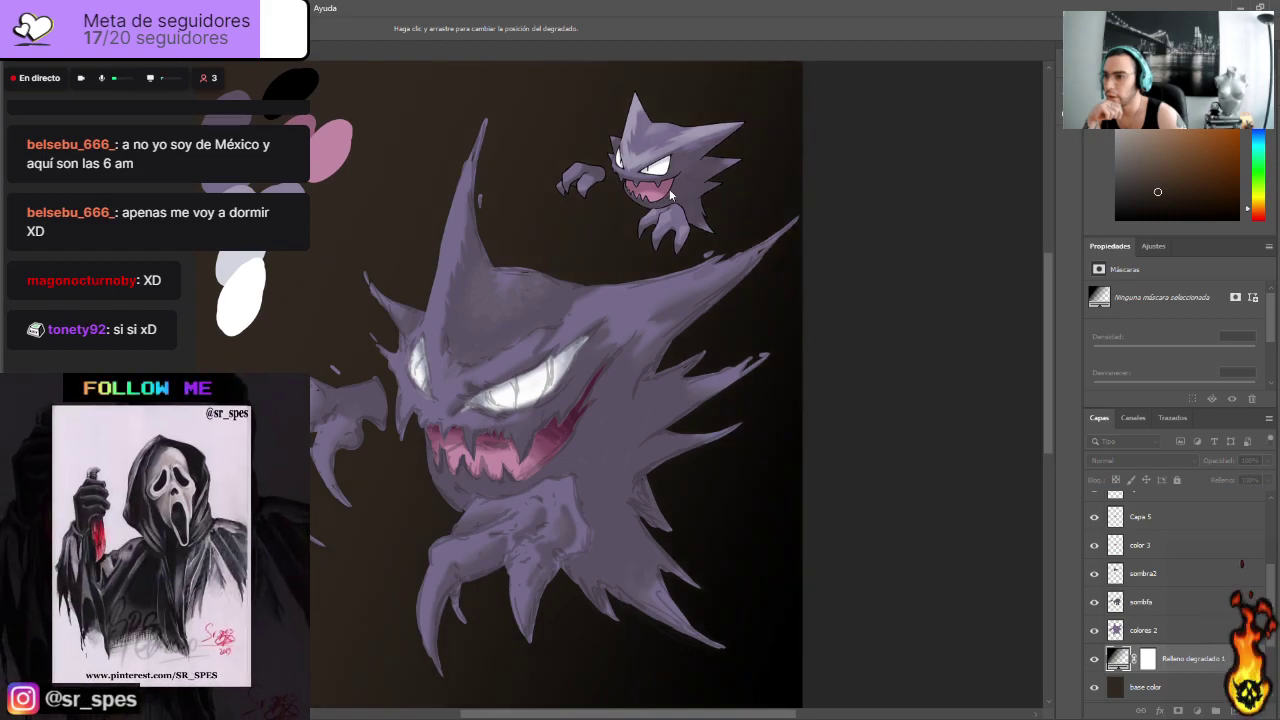
key(Return)
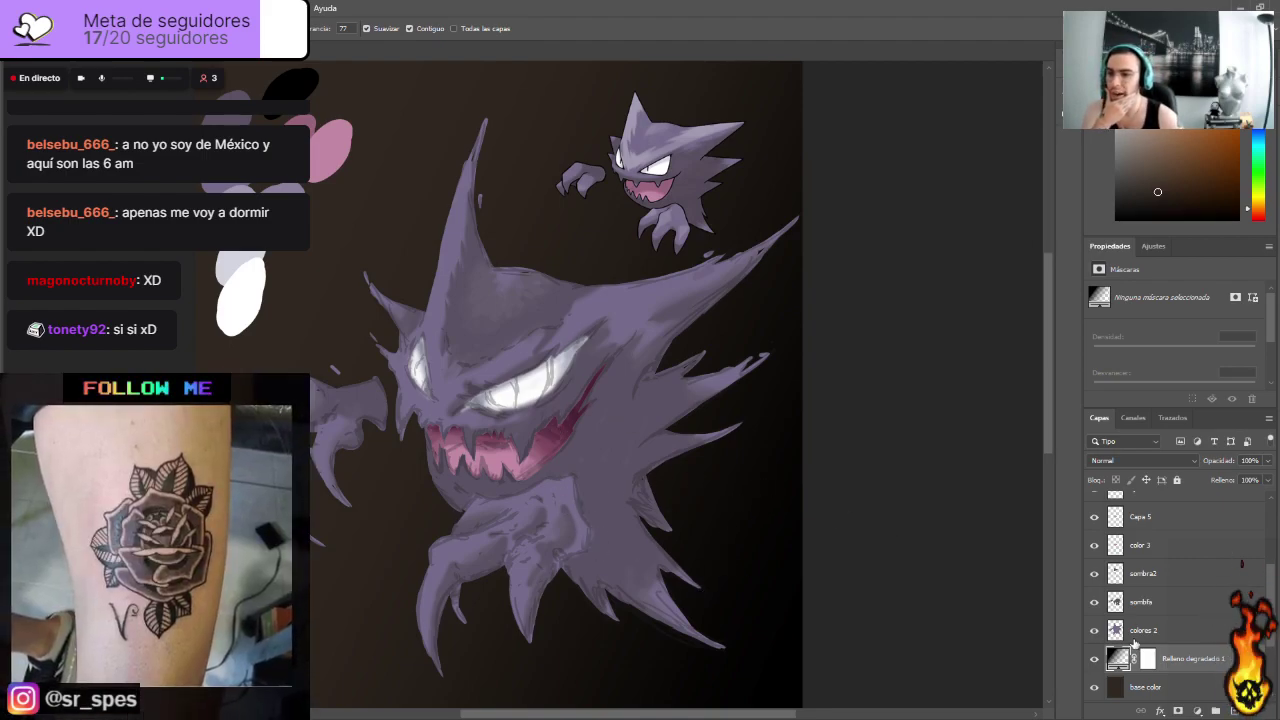
Step: Compare the drawing with and without the colores 2 and linea 1 layers by toggling each one's visibility
scroll(1150, 600, up, 1)
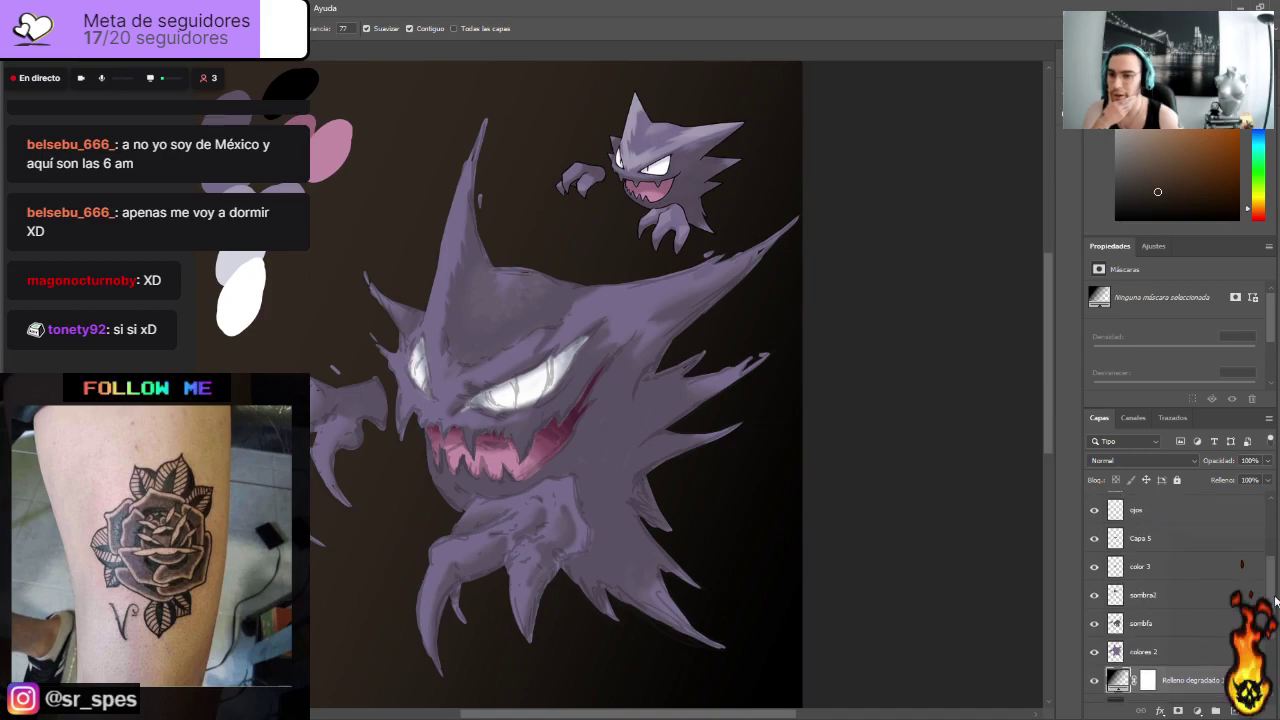
click(1117, 650)
click(1095, 655)
click(1095, 656)
click(1095, 656)
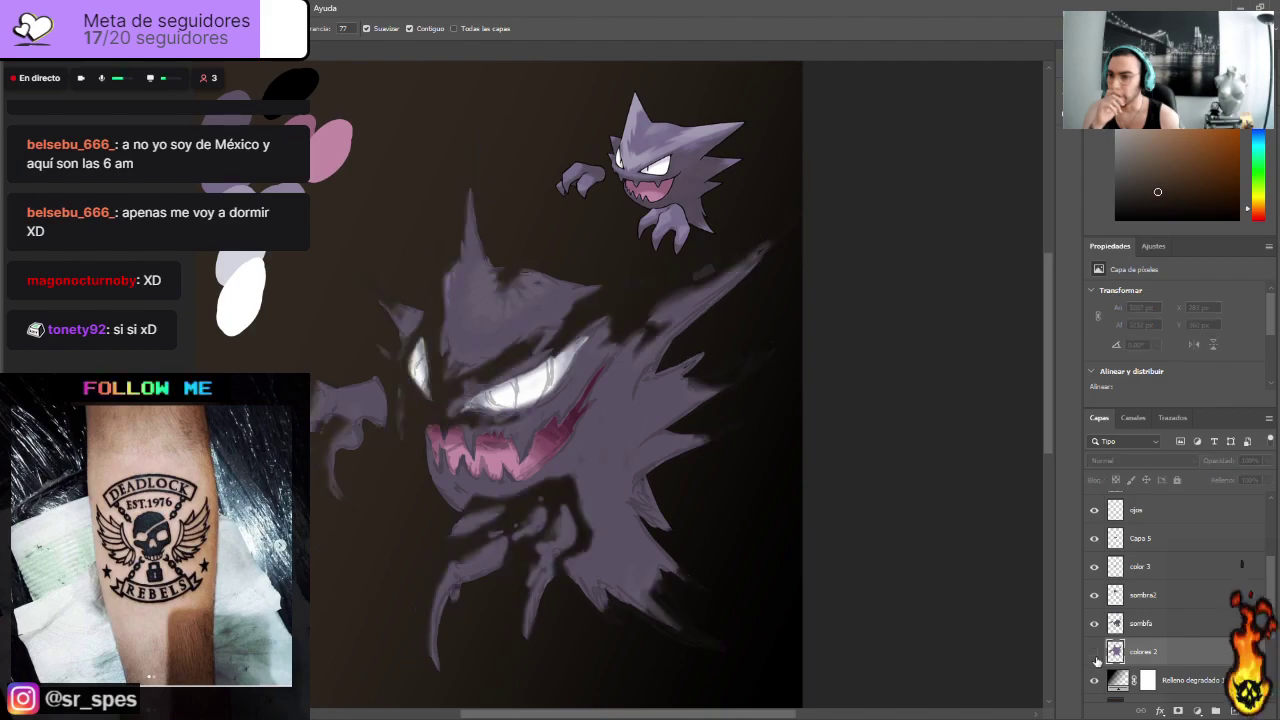
click(1094, 659)
click(1094, 660)
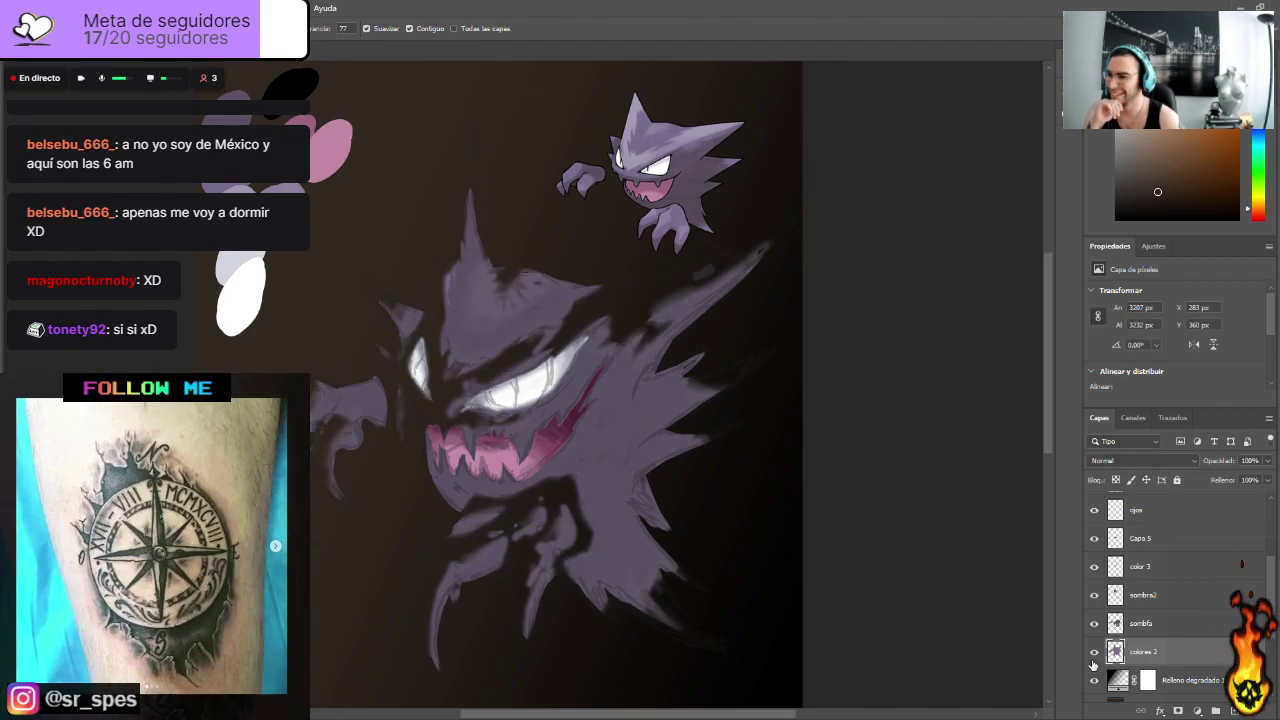
click(1094, 662)
scroll(1173, 529, up, 5)
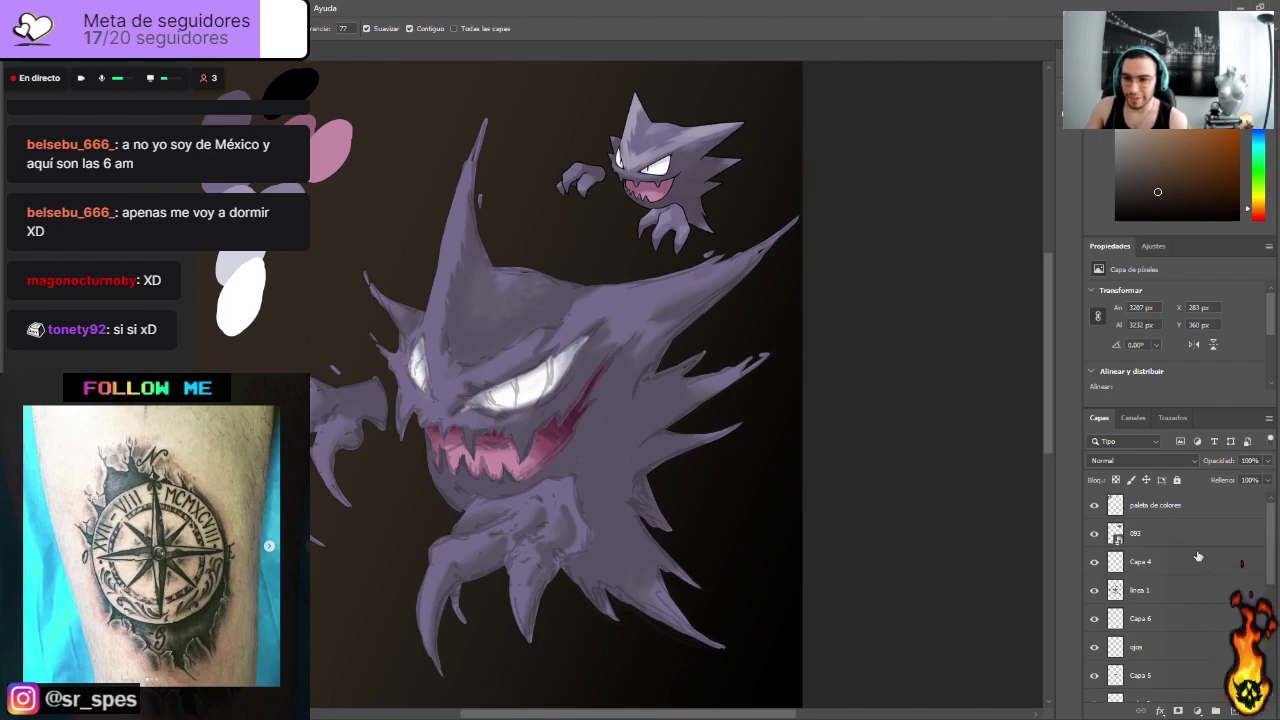
click(1094, 590)
click(1094, 590)
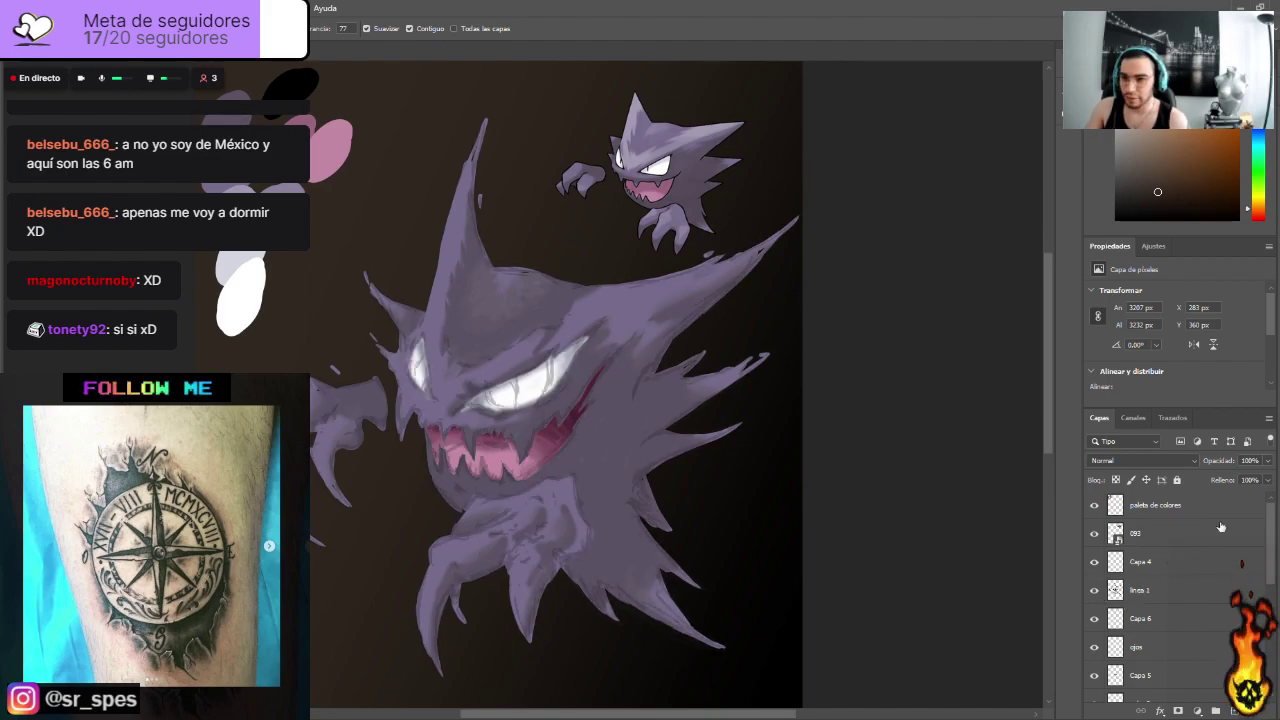
key(6)
key(2)
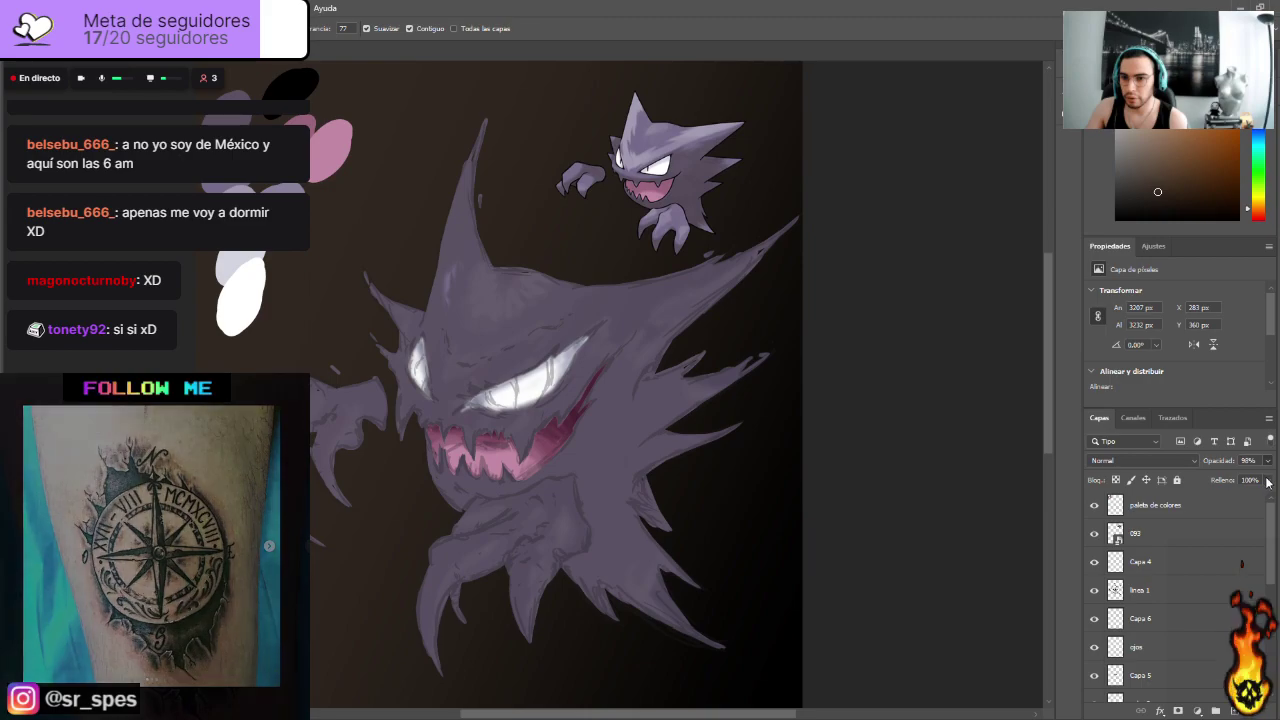
key(9)
key(8)
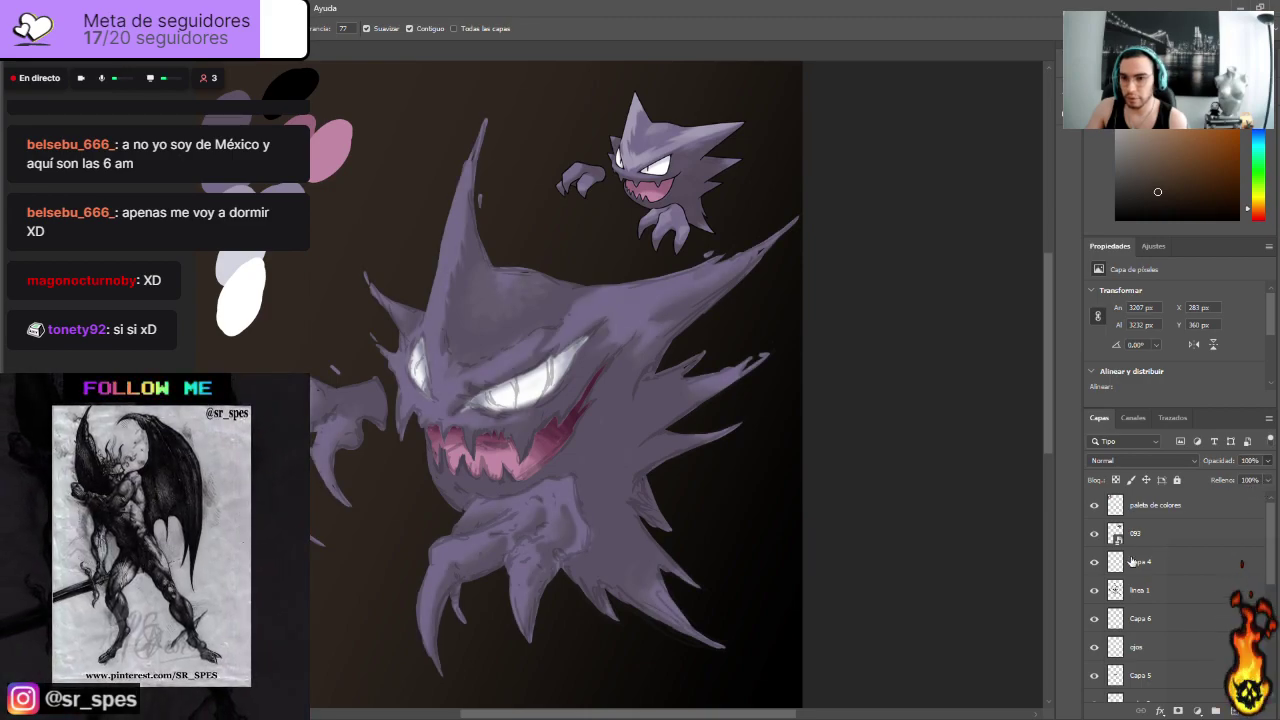
Step: Set the opacity of the linea 1 layer to 65%
click(1160, 590)
key(6)
key(5)
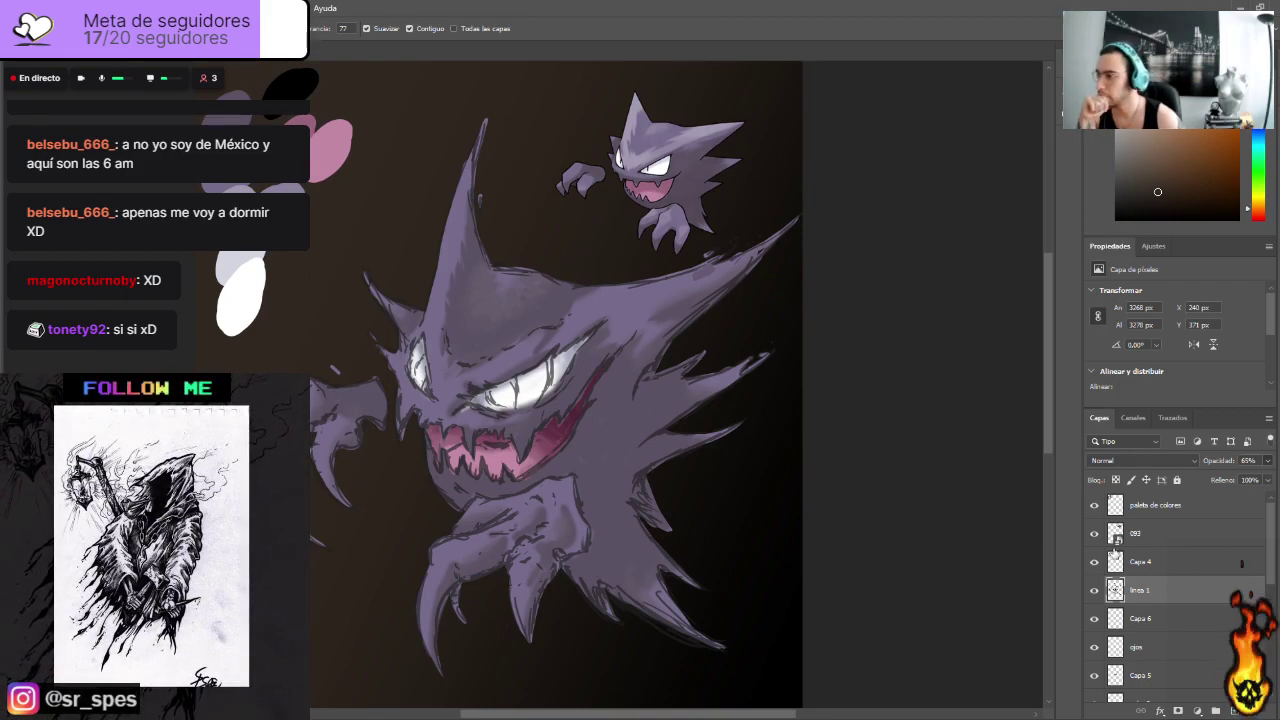
Step: Sample a light lavender from the painted color palette on the canvas and make the Brush ready with it
key(b)
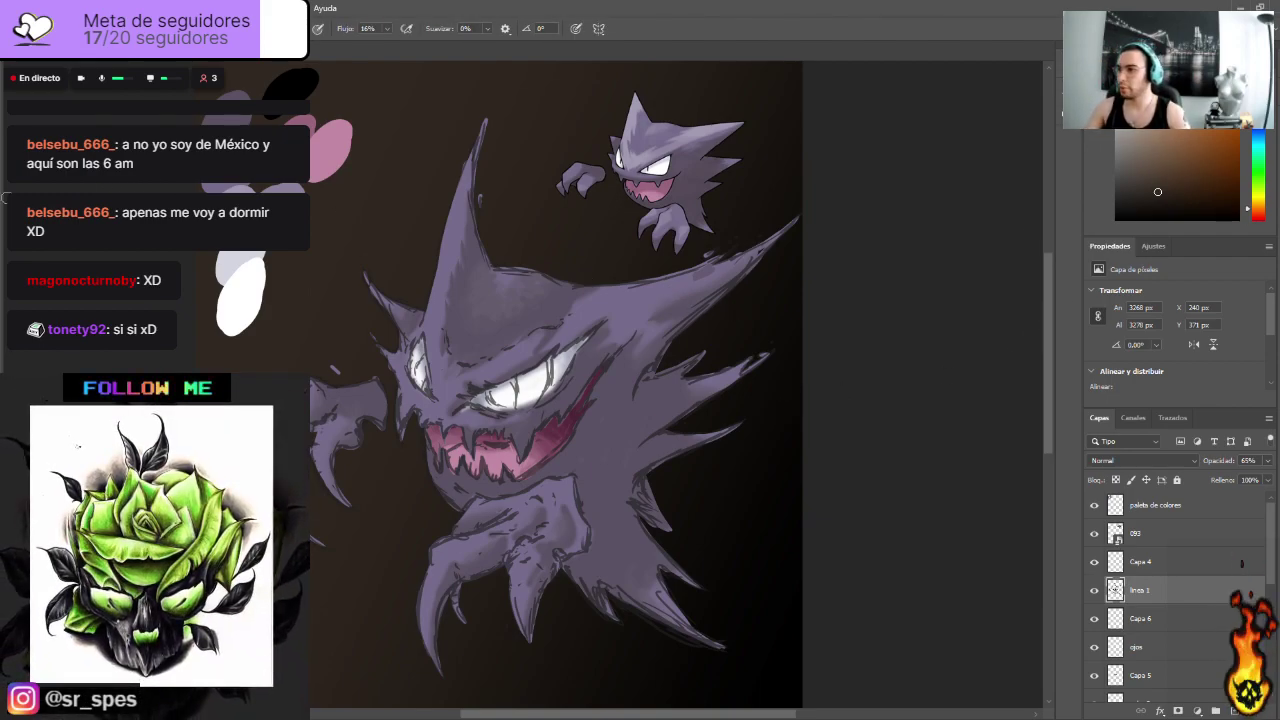
key(i)
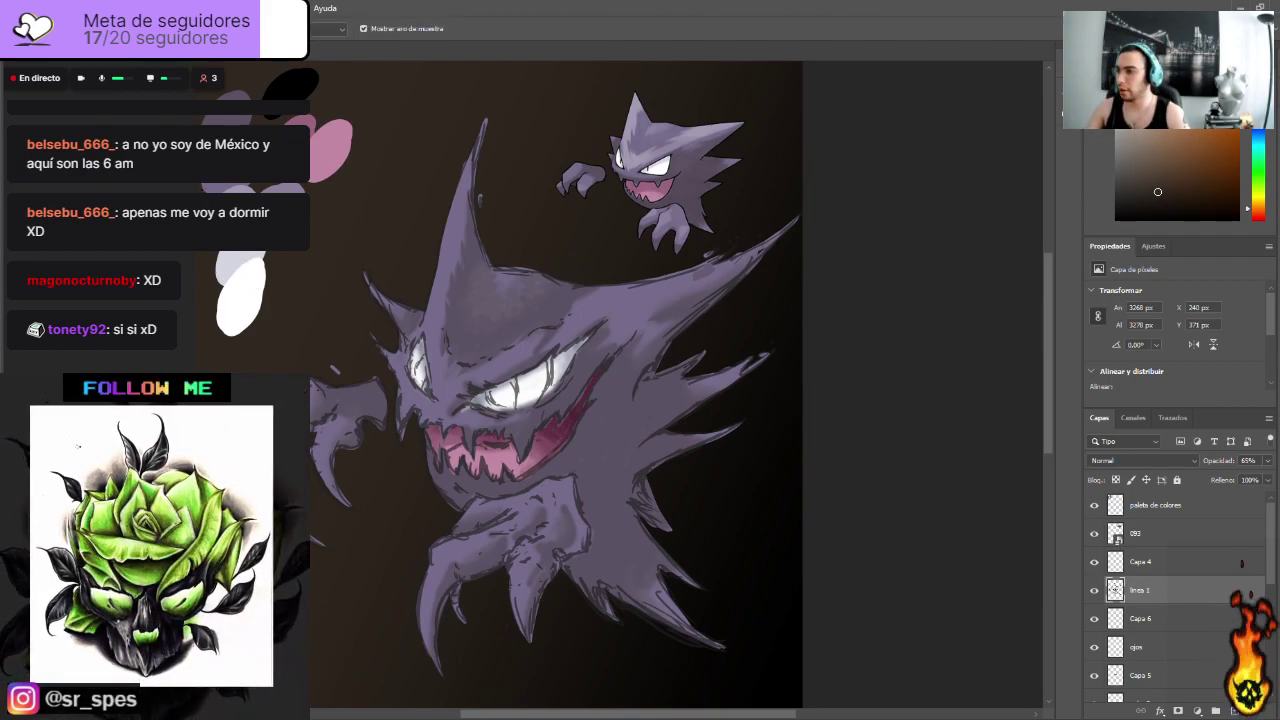
click(239, 243)
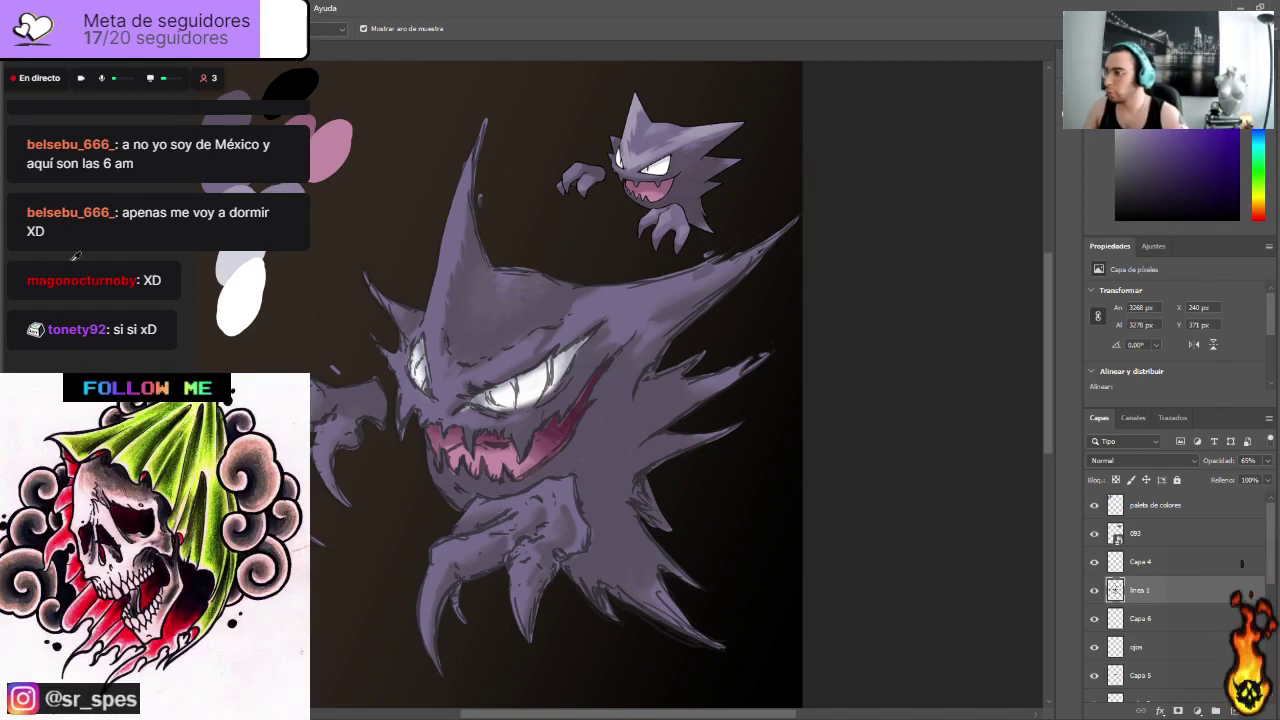
key(b)
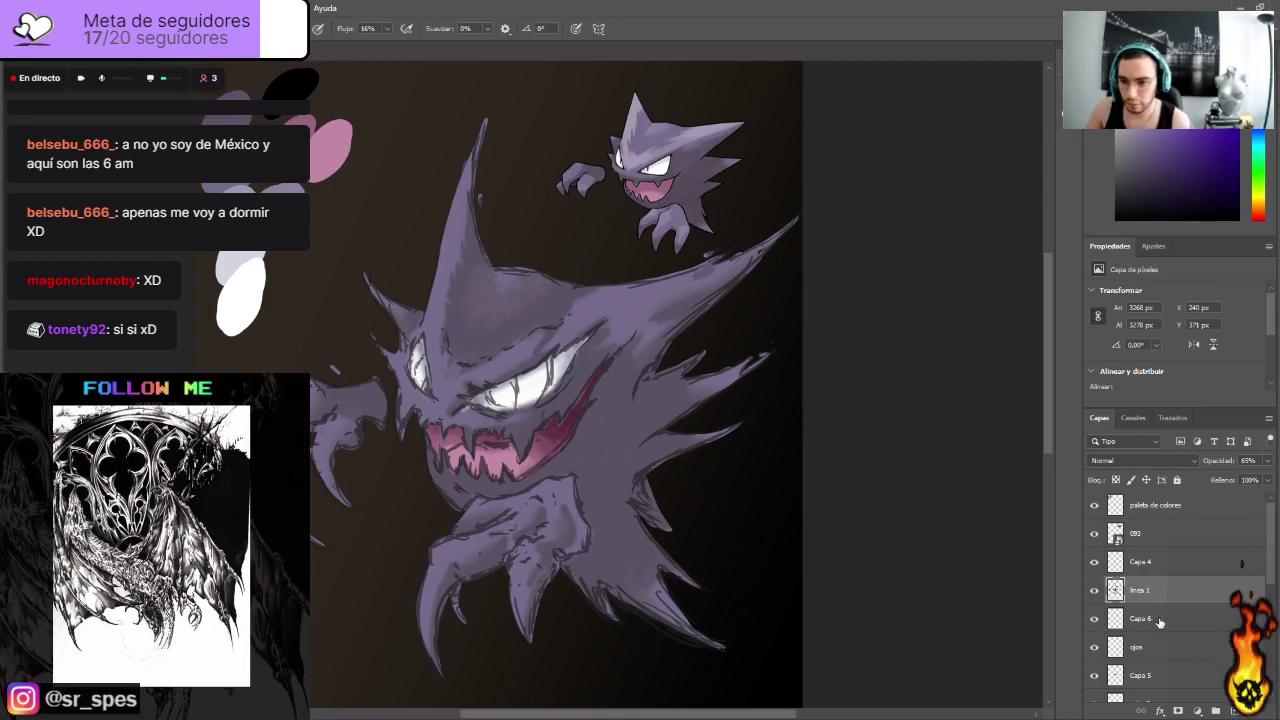
Step: Load the outline of the colores 2 layer as a selection and make Capa 4 the active layer for painting
click(1106, 619)
click(1094, 619)
click(1094, 619)
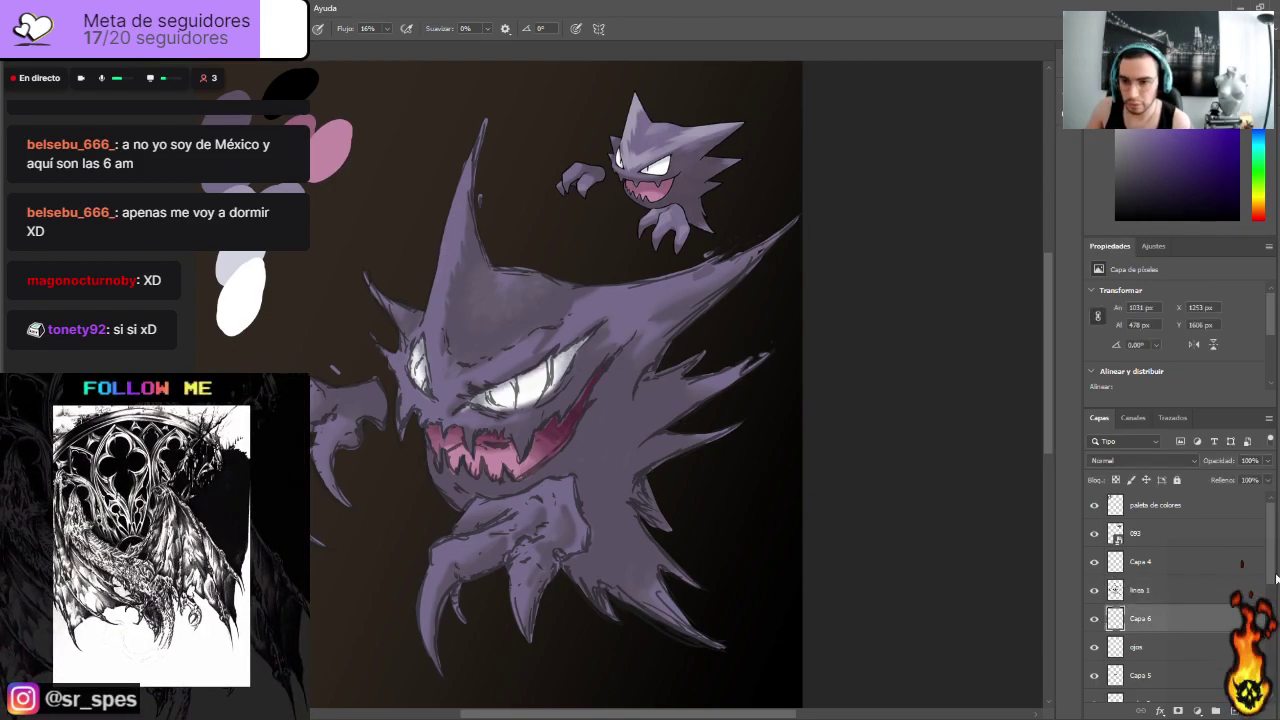
scroll(1273, 572, down, 2)
click(1138, 681)
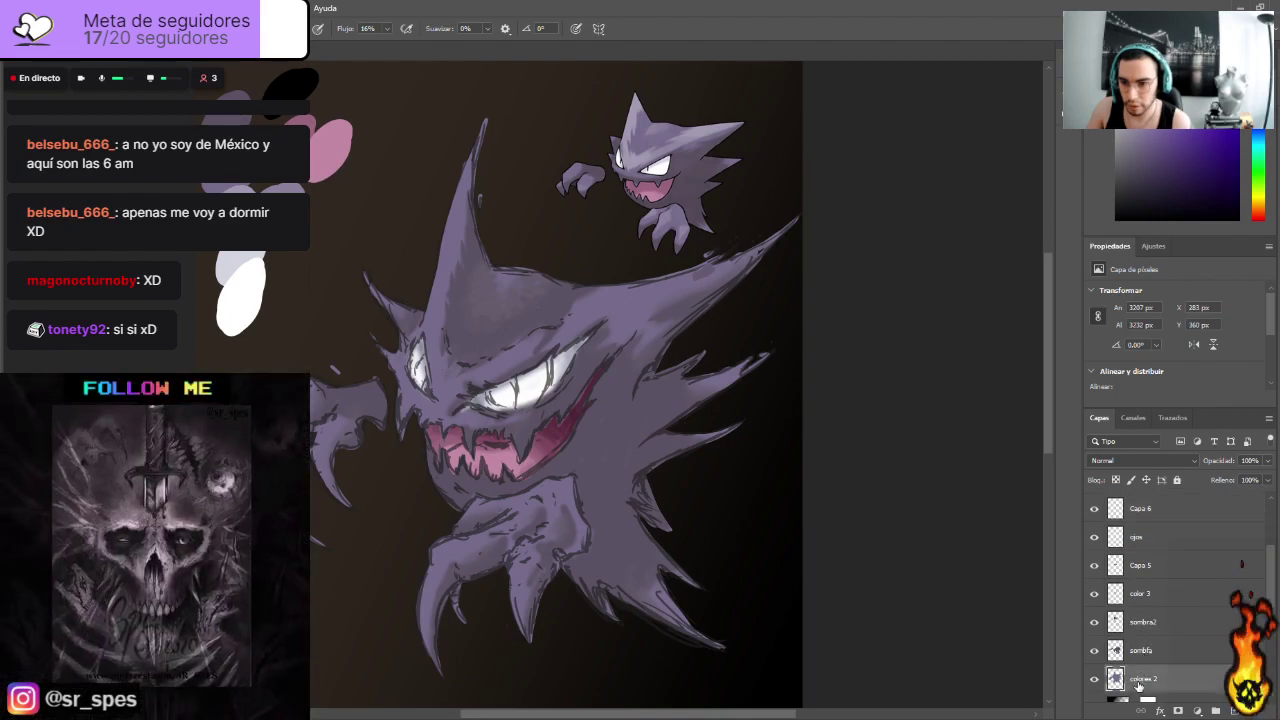
ctrl+click(1118, 684)
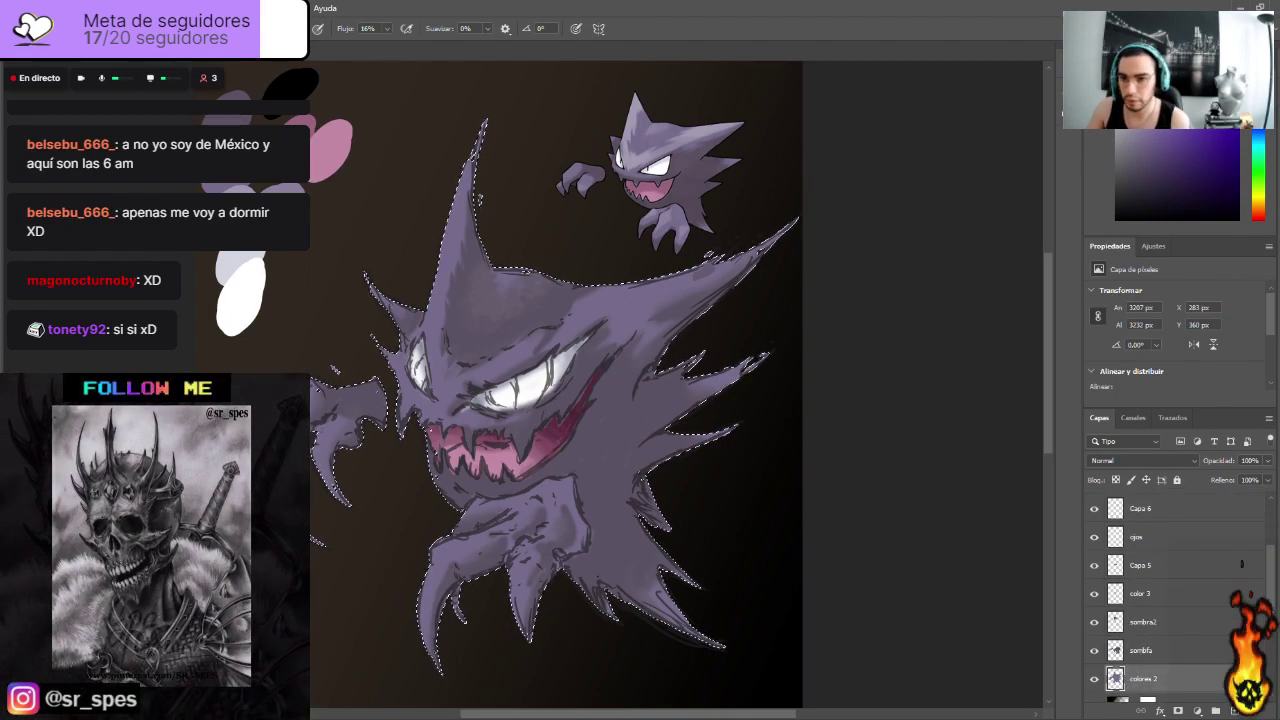
scroll(1146, 557, up, 4)
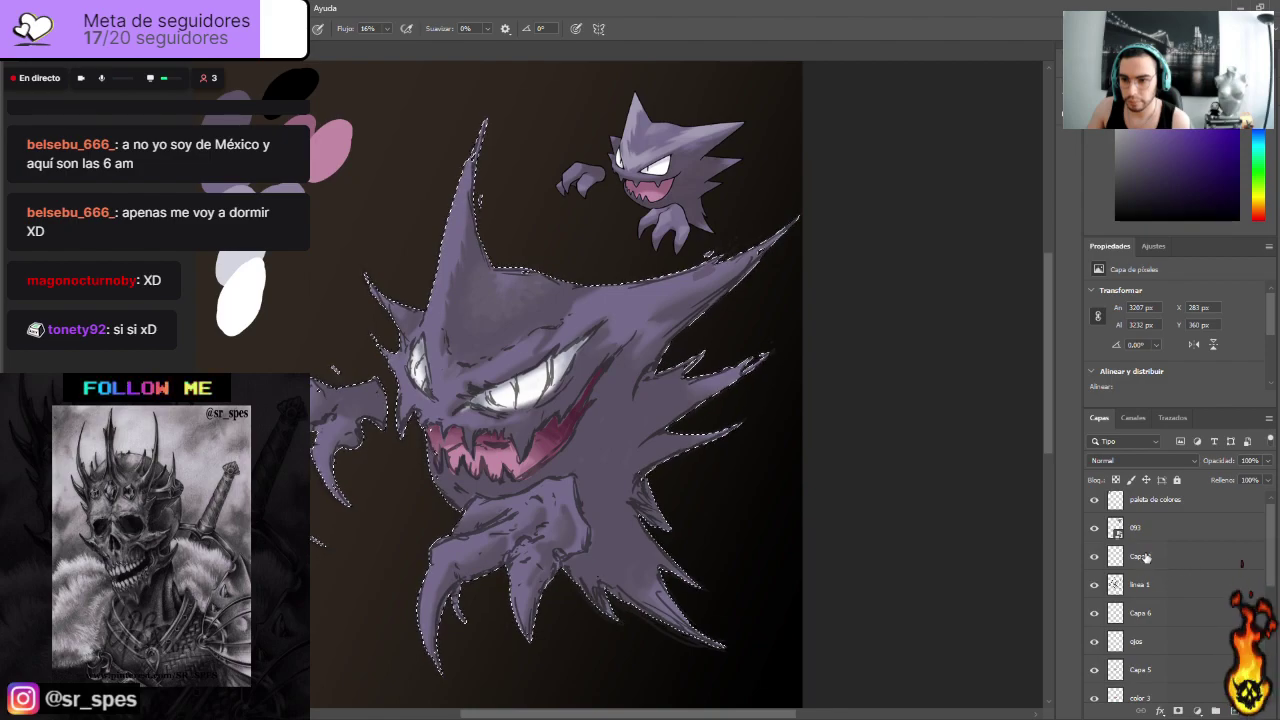
click(1146, 557)
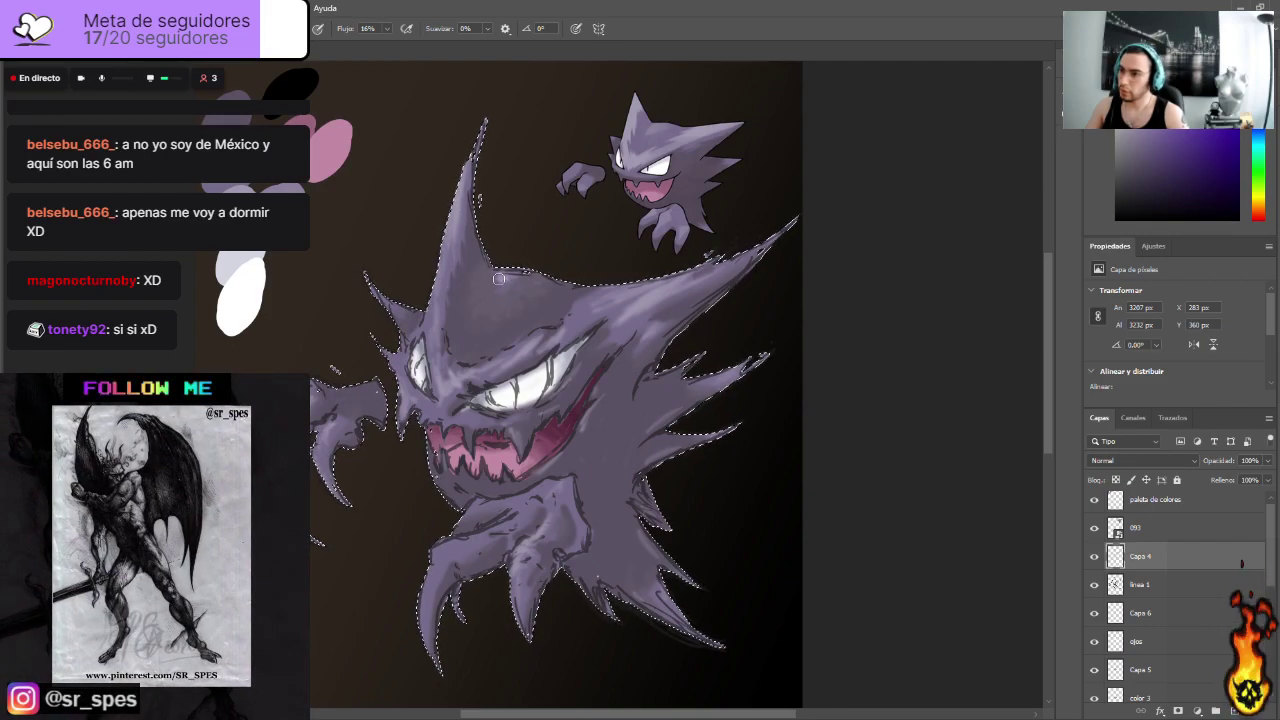
Step: Paint a light lavender highlight along the top of Haunter's head on Capa 4
drag(496, 277, 522, 290)
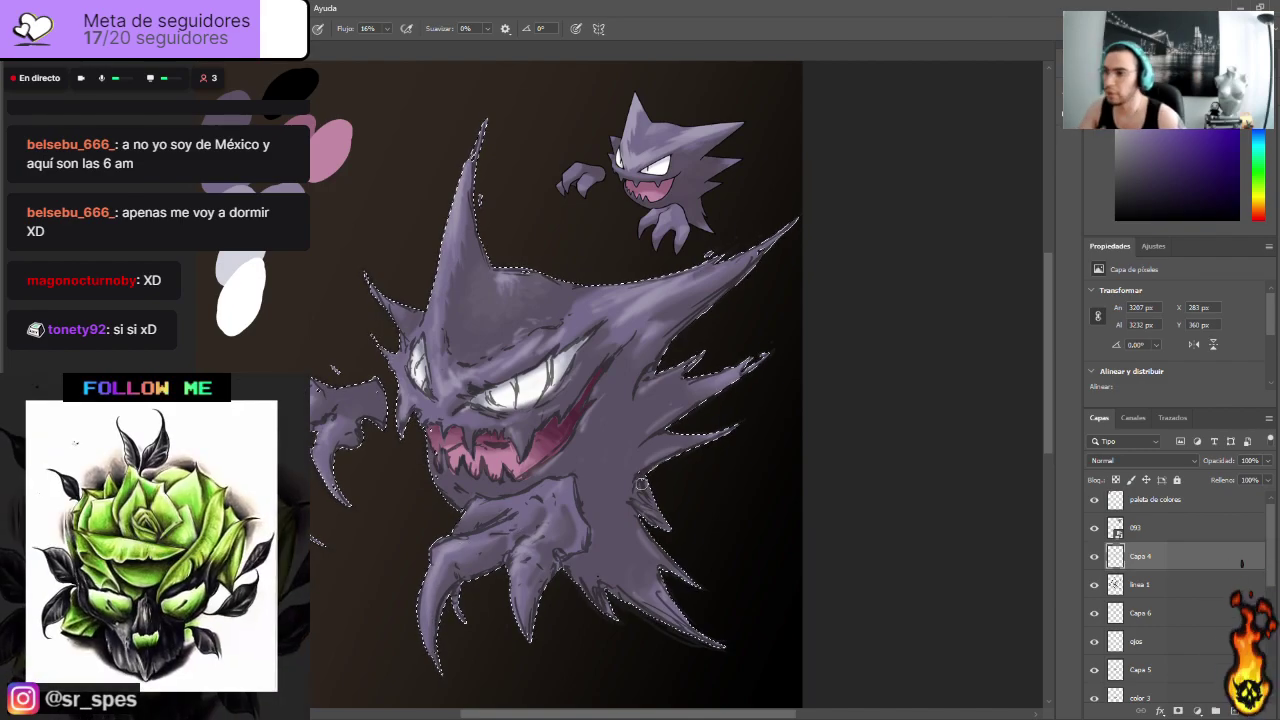
Step: Try the linea 1 layer at 100% opacity and set it to 27%
click(1237, 583)
click(1267, 460)
drag(1228, 484, 1266, 486)
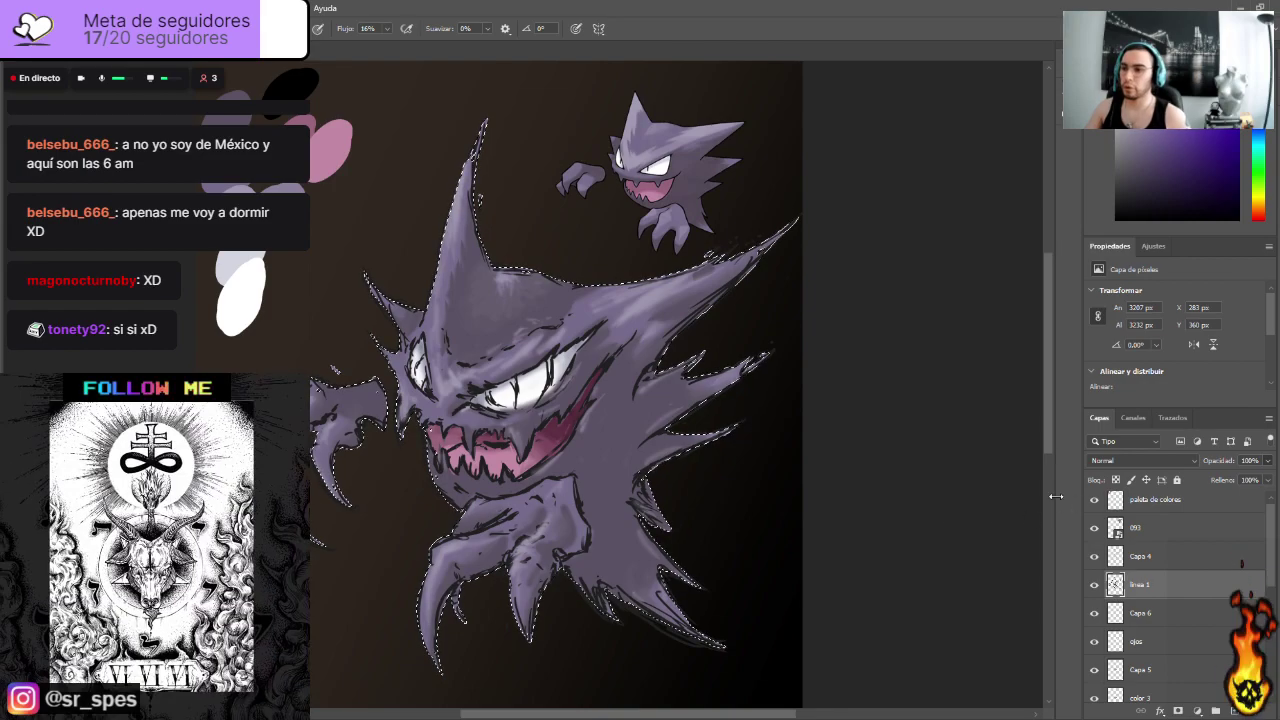
mouse_move(1228, 461)
mouse_down()
mouse_move(1166, 461)
mouse_move(1223, 483)
mouse_up()
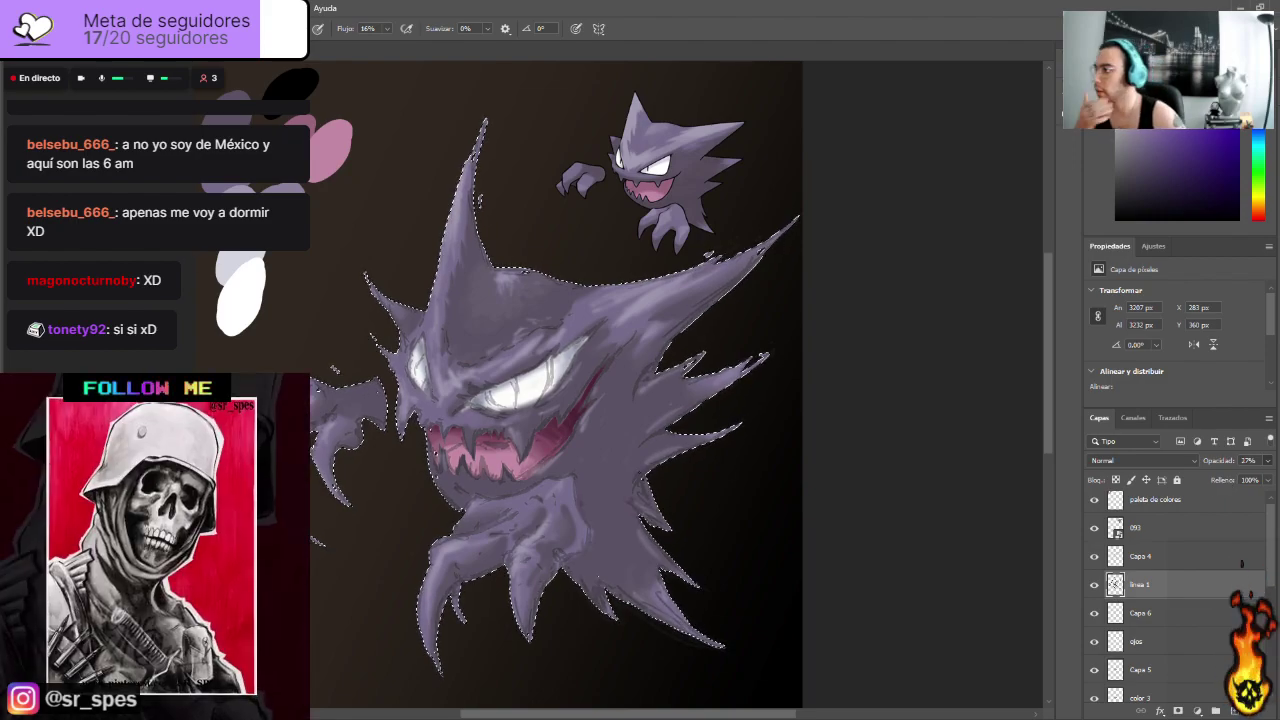
Step: Create a new layer directly above Capa 4 and name it somnbra glonbal
click(1160, 614)
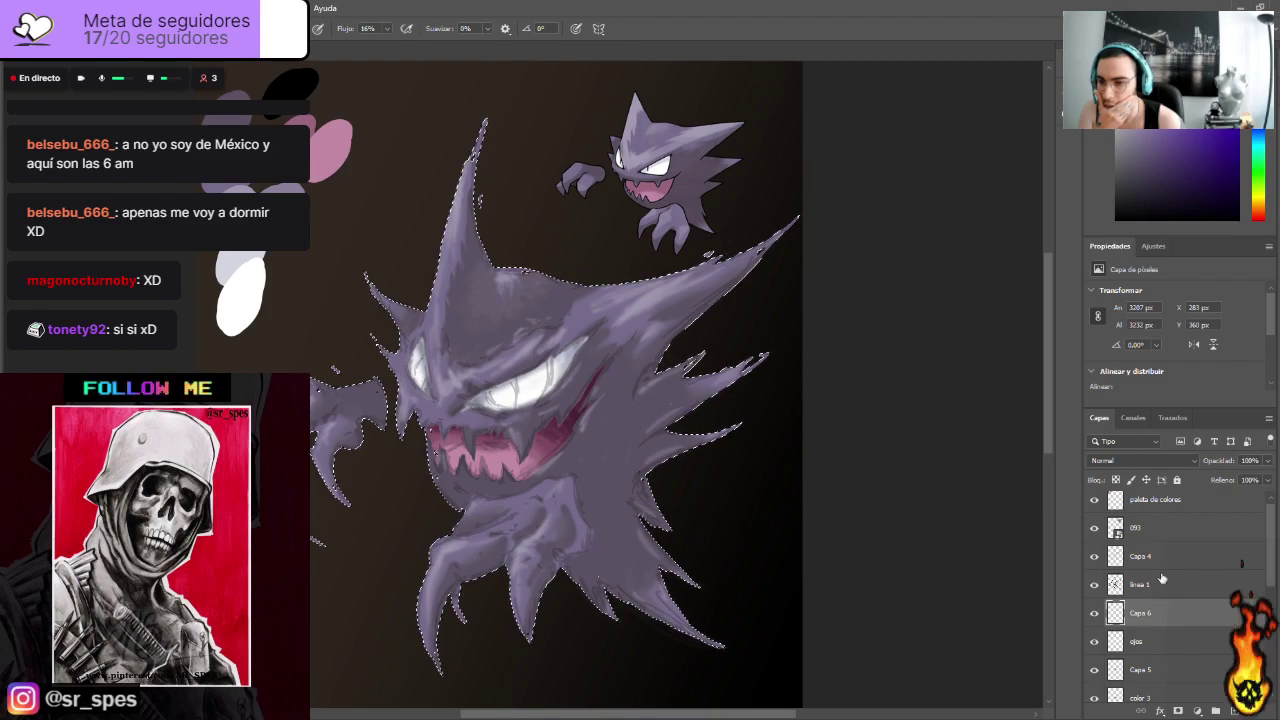
click(1168, 560)
click(1233, 711)
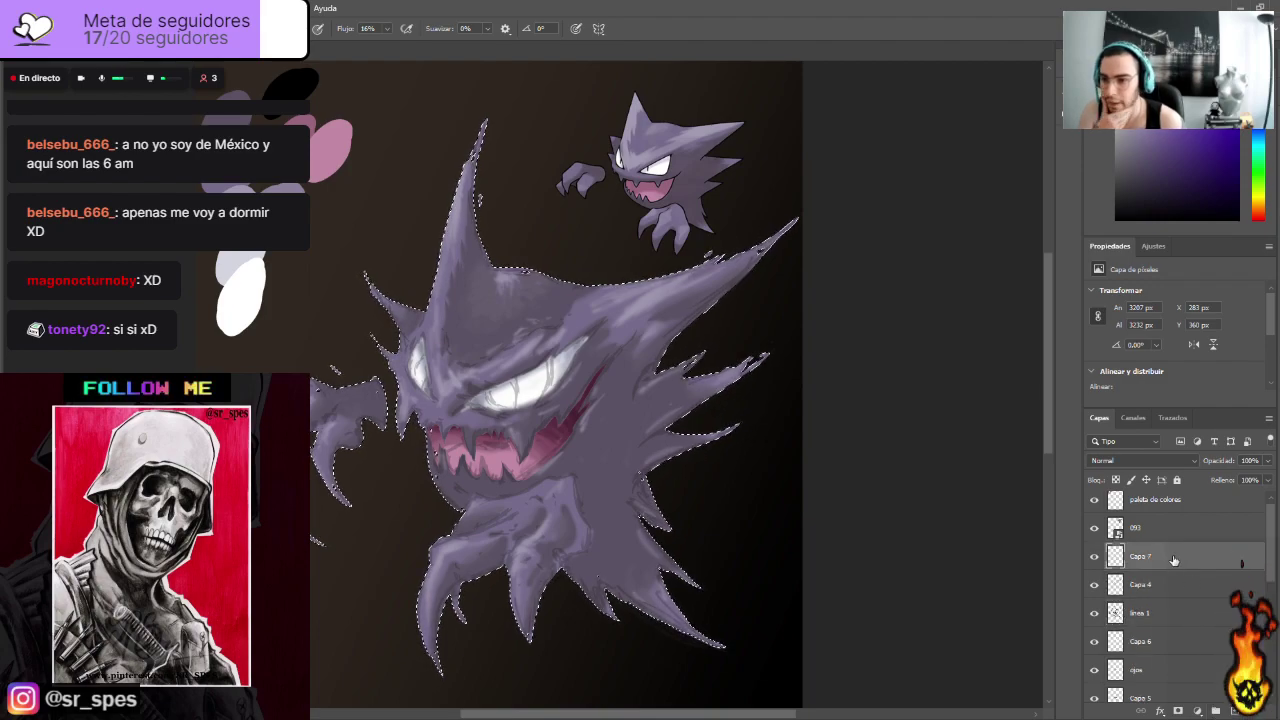
key(g)
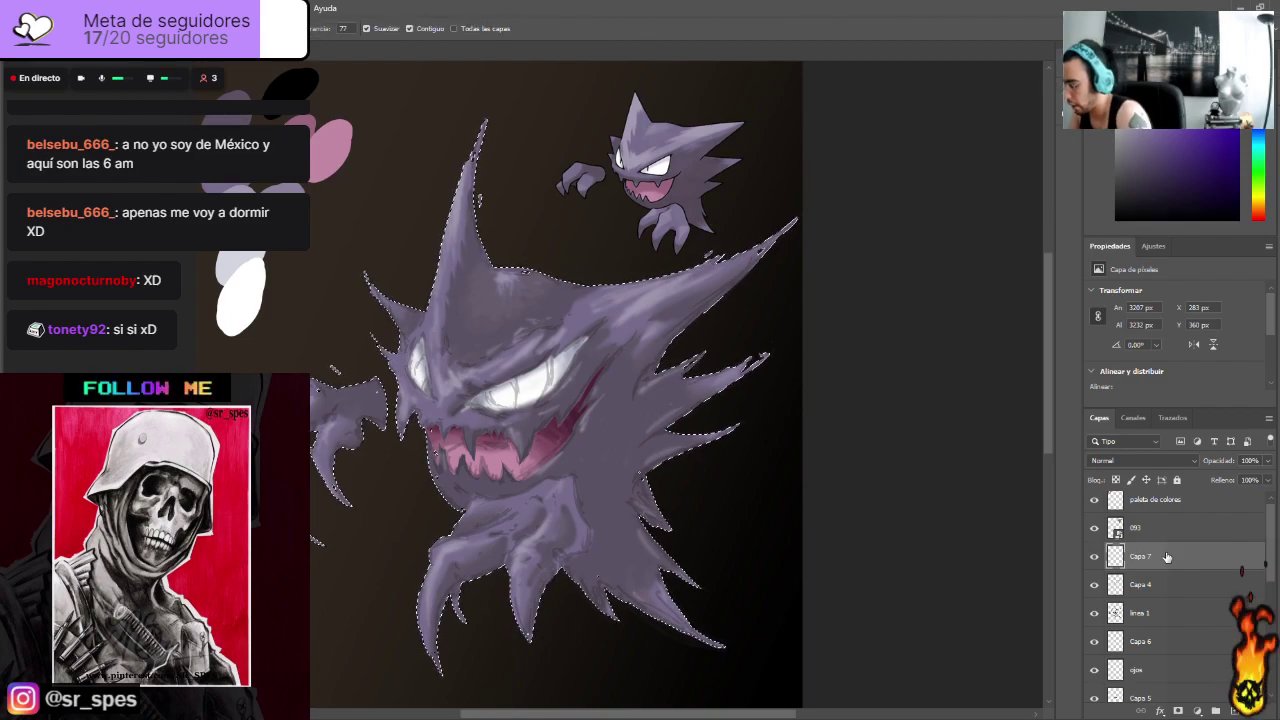
key(m)
key(l)
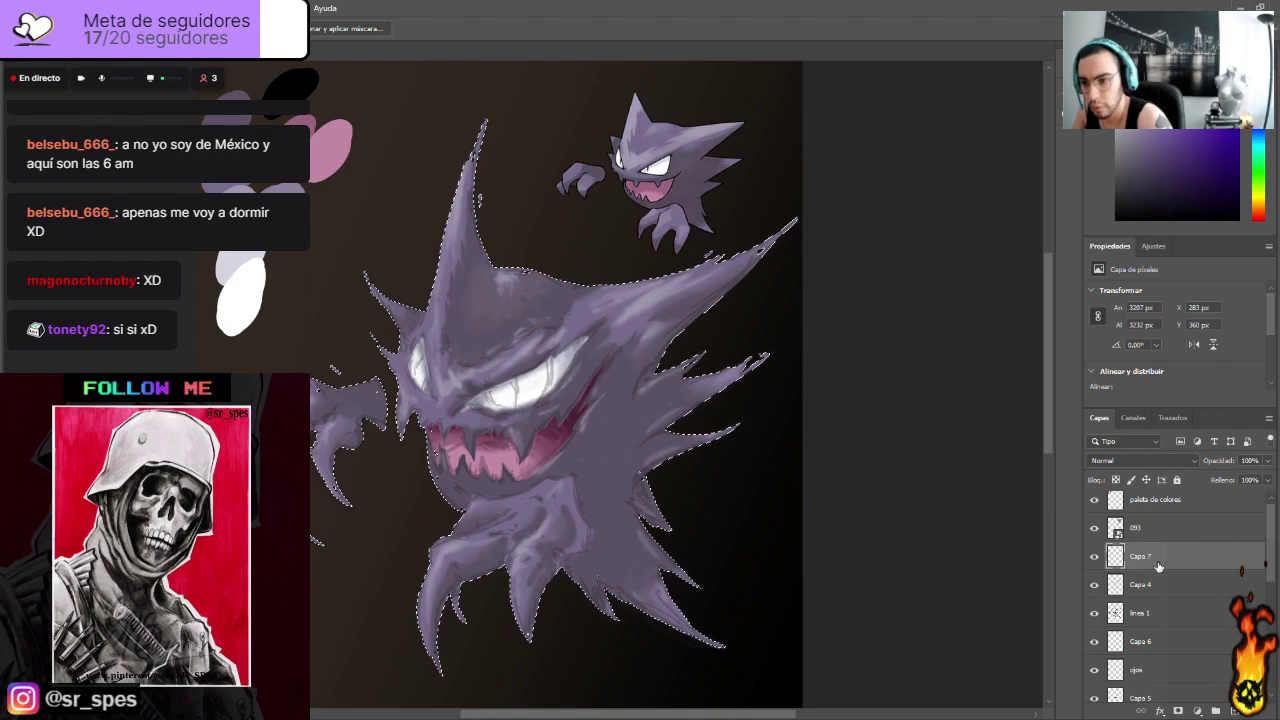
double_click(1144, 562)
text(sombra)
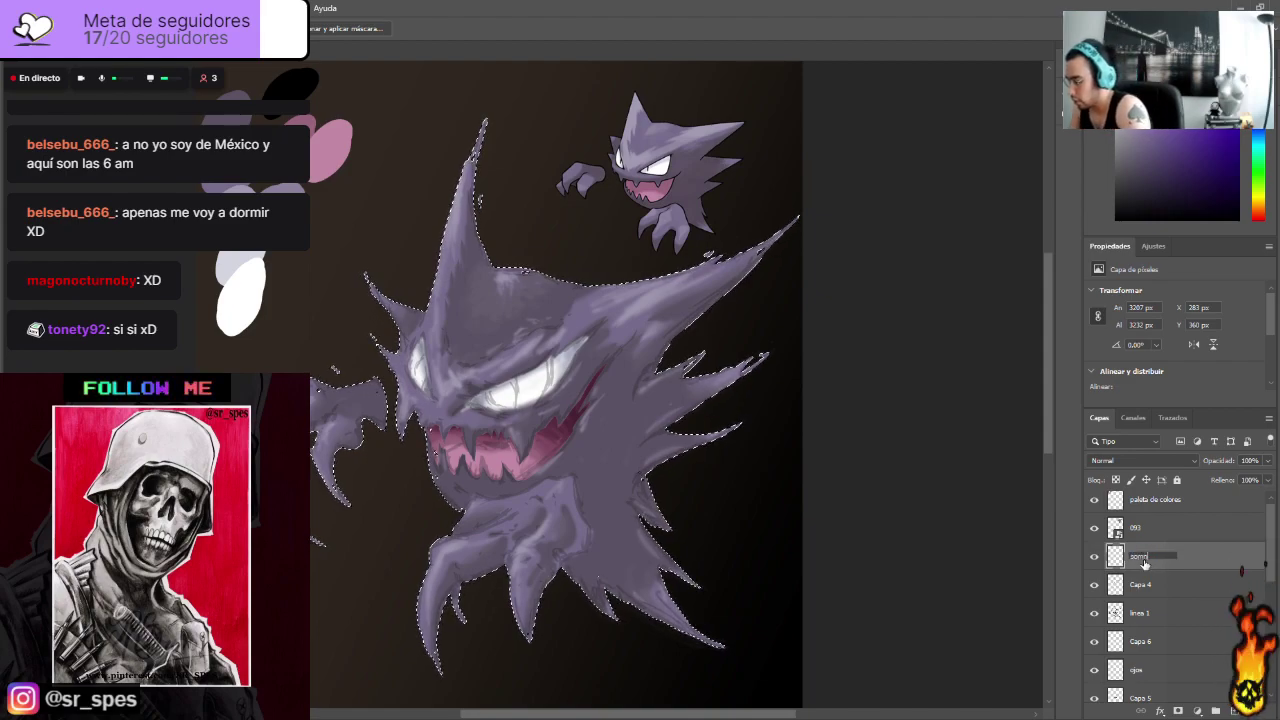
text( global)
key(Return)
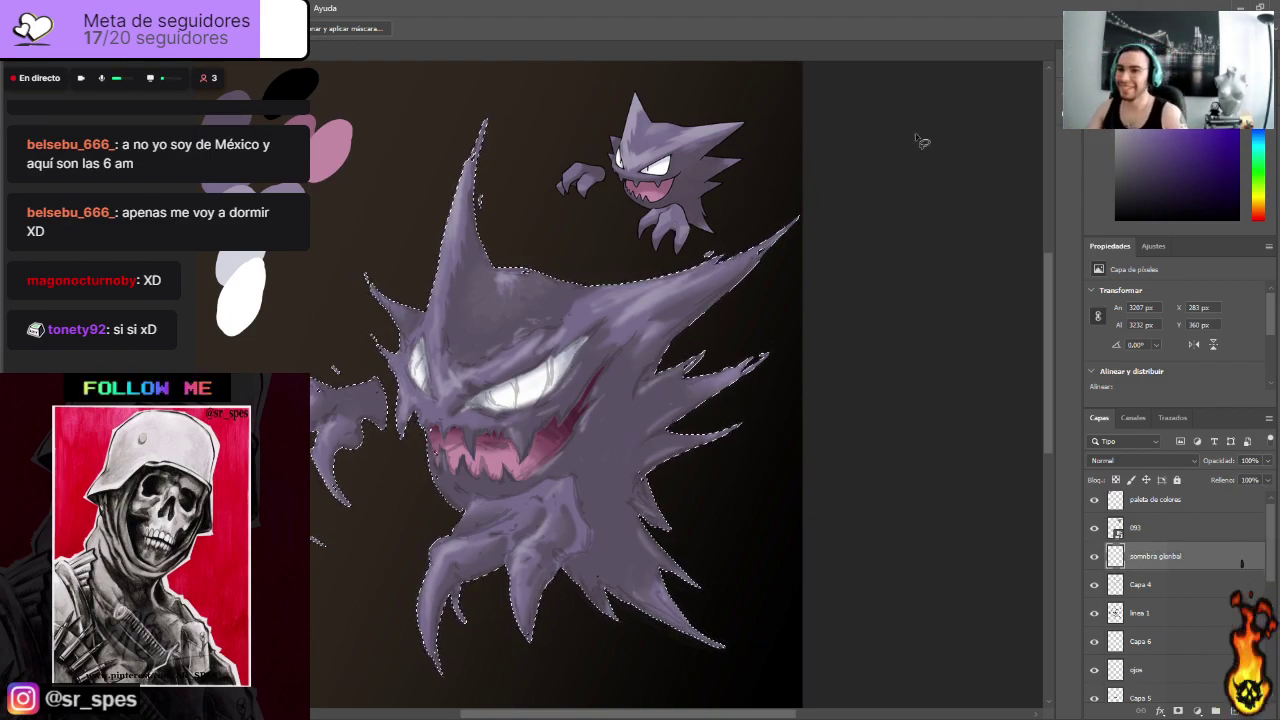
Step: Sample a dark purple from the painted palette and brush shading onto the body behind and below the mouth
key(i)
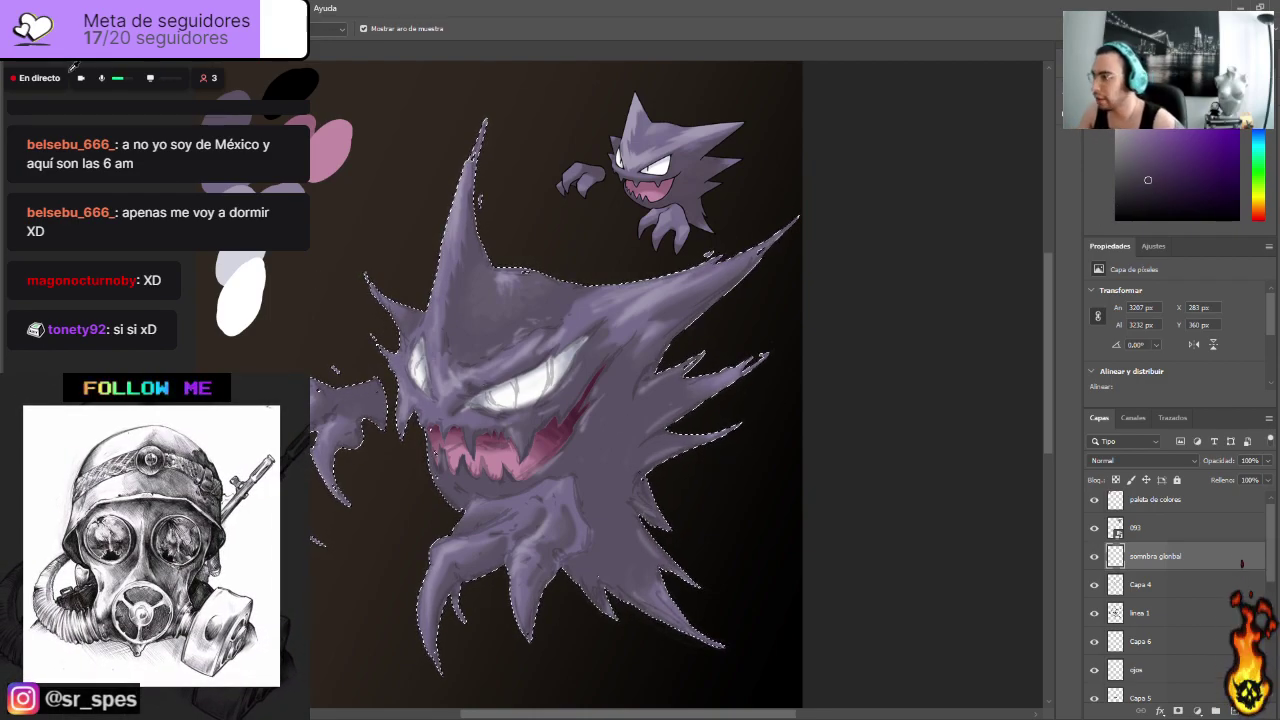
key(b)
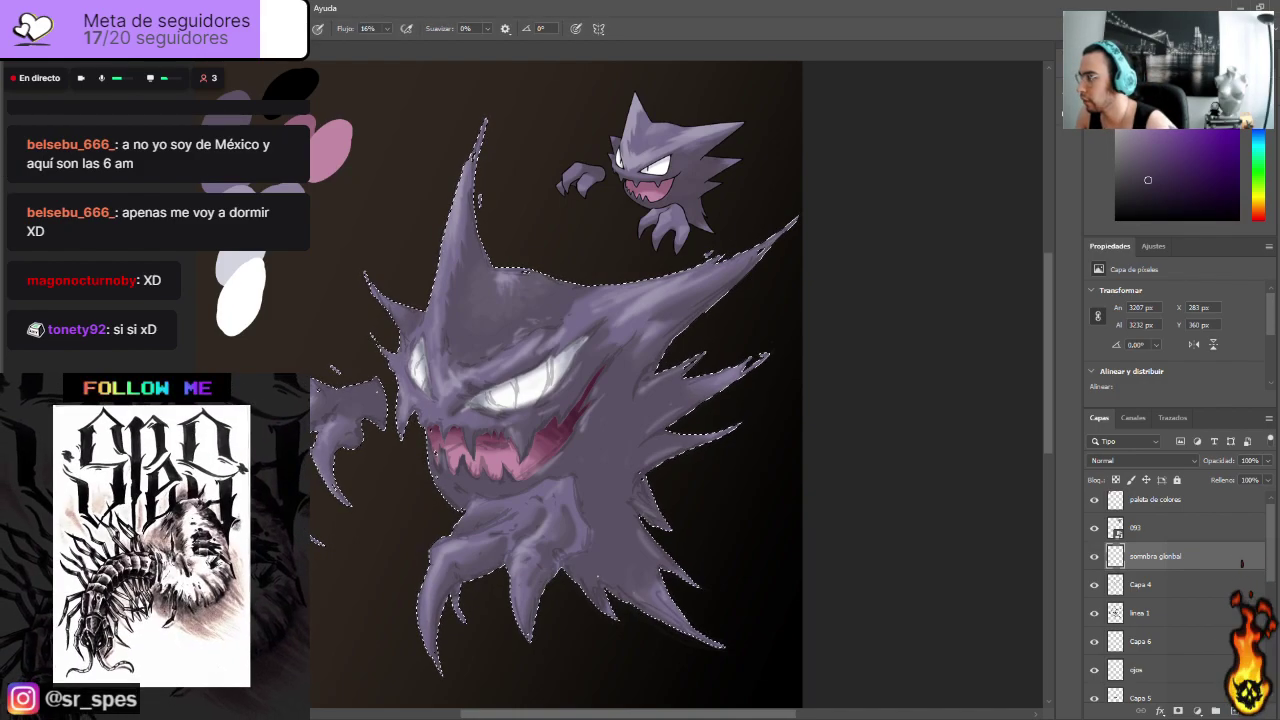
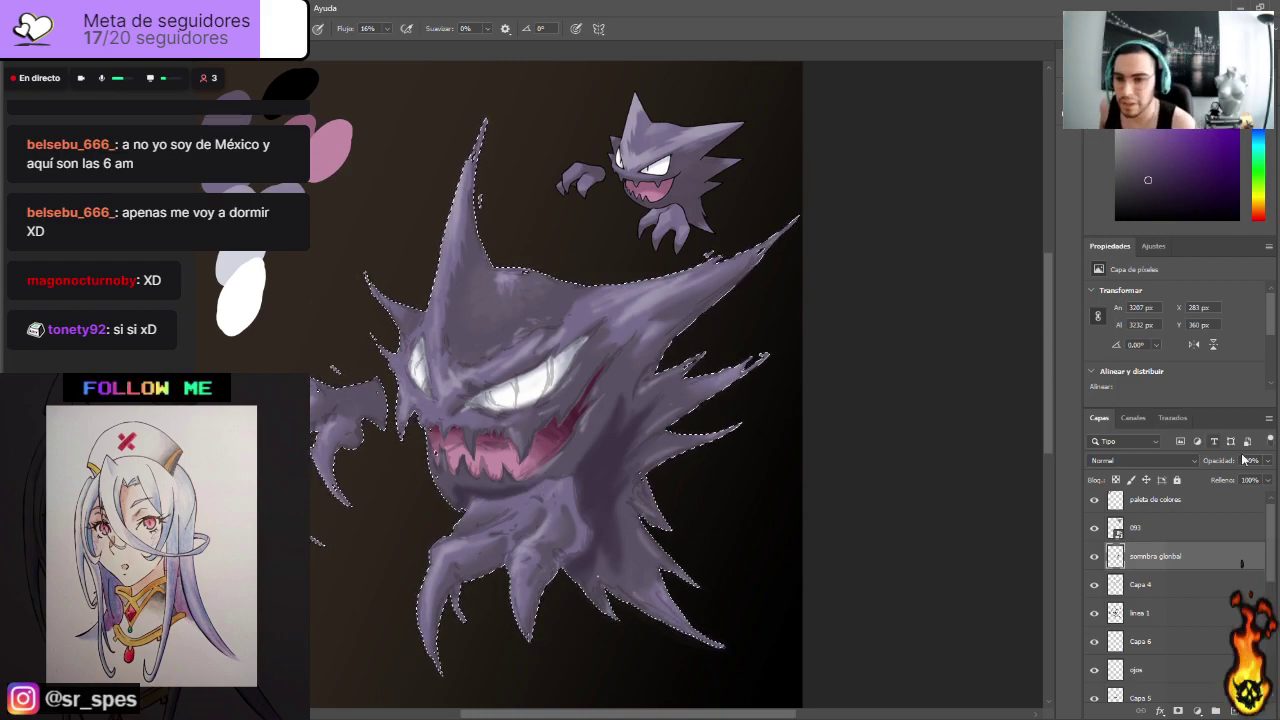
Step: Try the linea 1 layer at 100% opacity and lower it to 68%
click(1183, 614)
mouse_move(1260, 479)
mouse_down()
mouse_move(1248, 483)
mouse_move(1267, 493)
mouse_up()
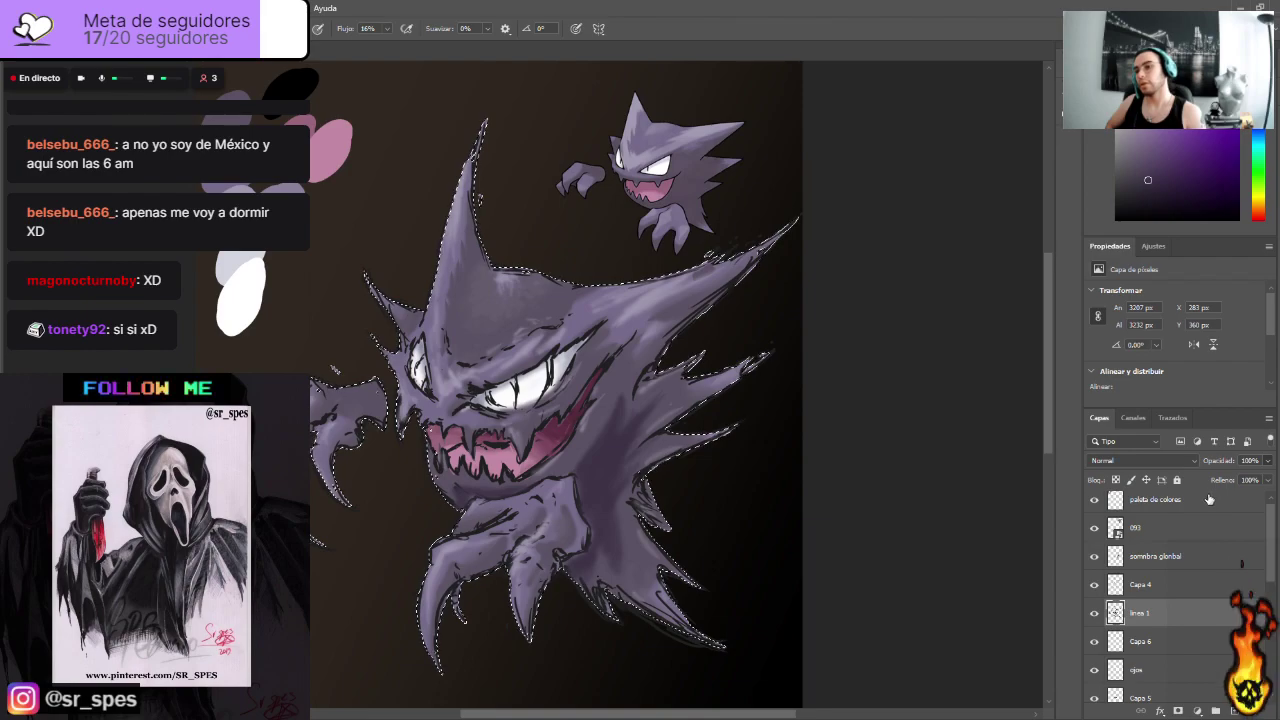
drag(1249, 483, 1243, 486)
Step: Compare the drawing with and without the somnbra glonbal shading by toggling that layer's visibility
click(1153, 587)
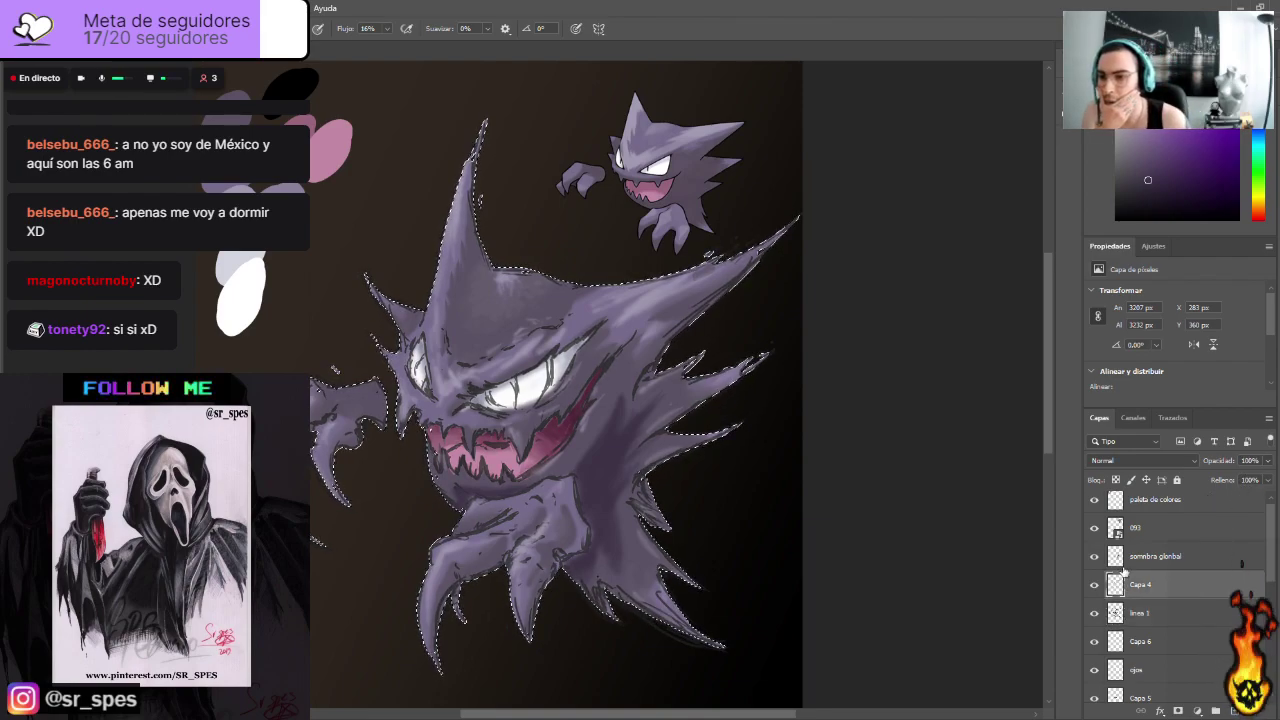
click(1115, 562)
click(1096, 558)
click(1095, 558)
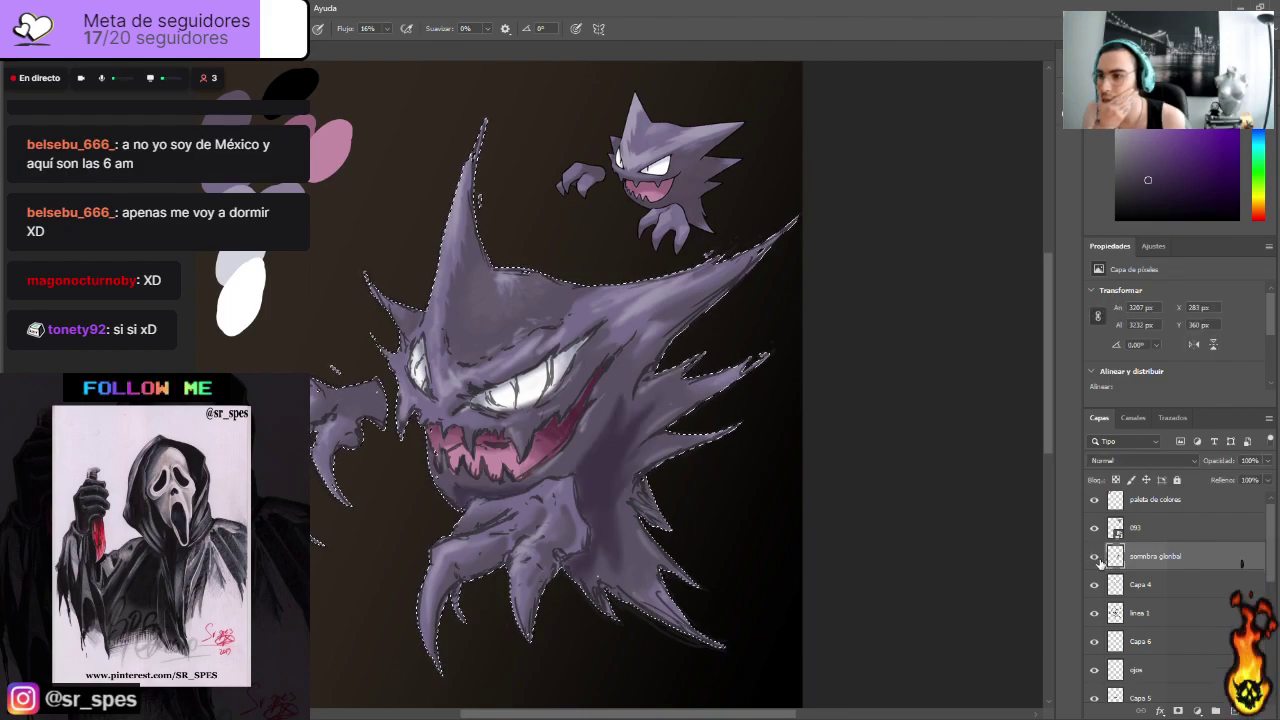
Step: Erase the dark purple shading from the body on the somnbra glonbal layer
key(e)
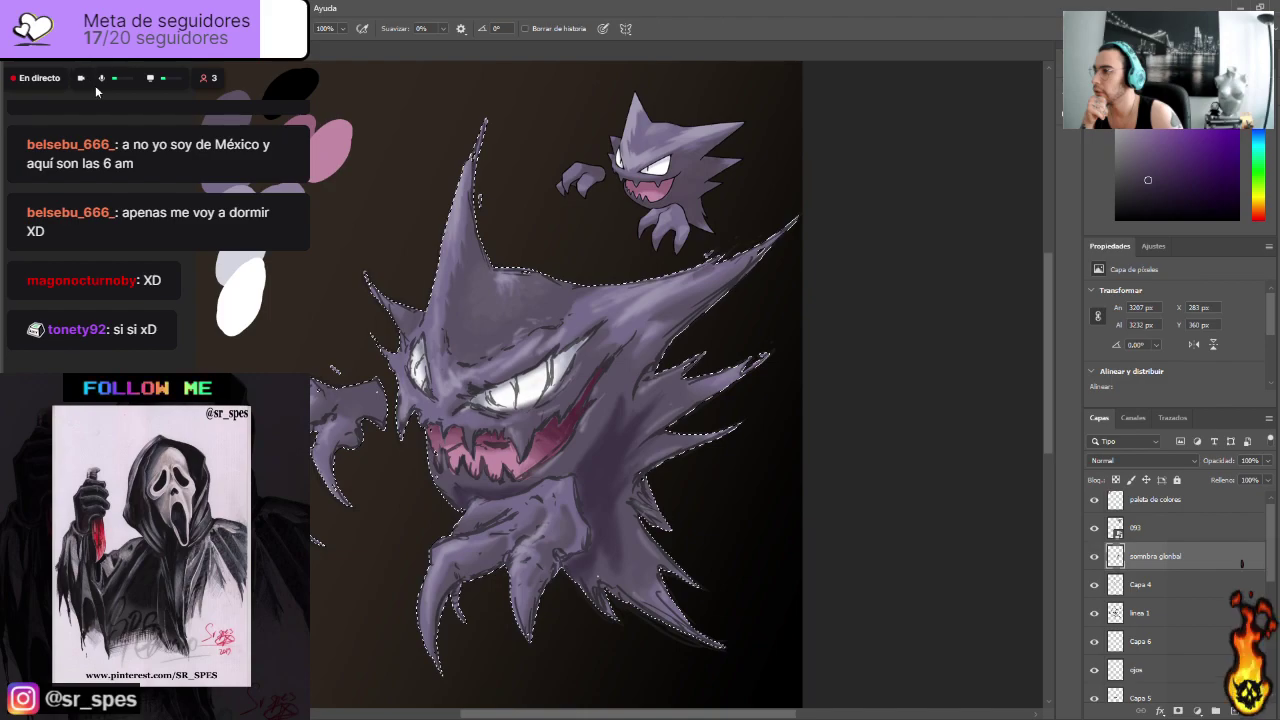
mouse_move(610, 459)
mouse_down()
mouse_move(618, 405)
mouse_move(600, 545)
mouse_up()
drag(462, 472, 486, 455)
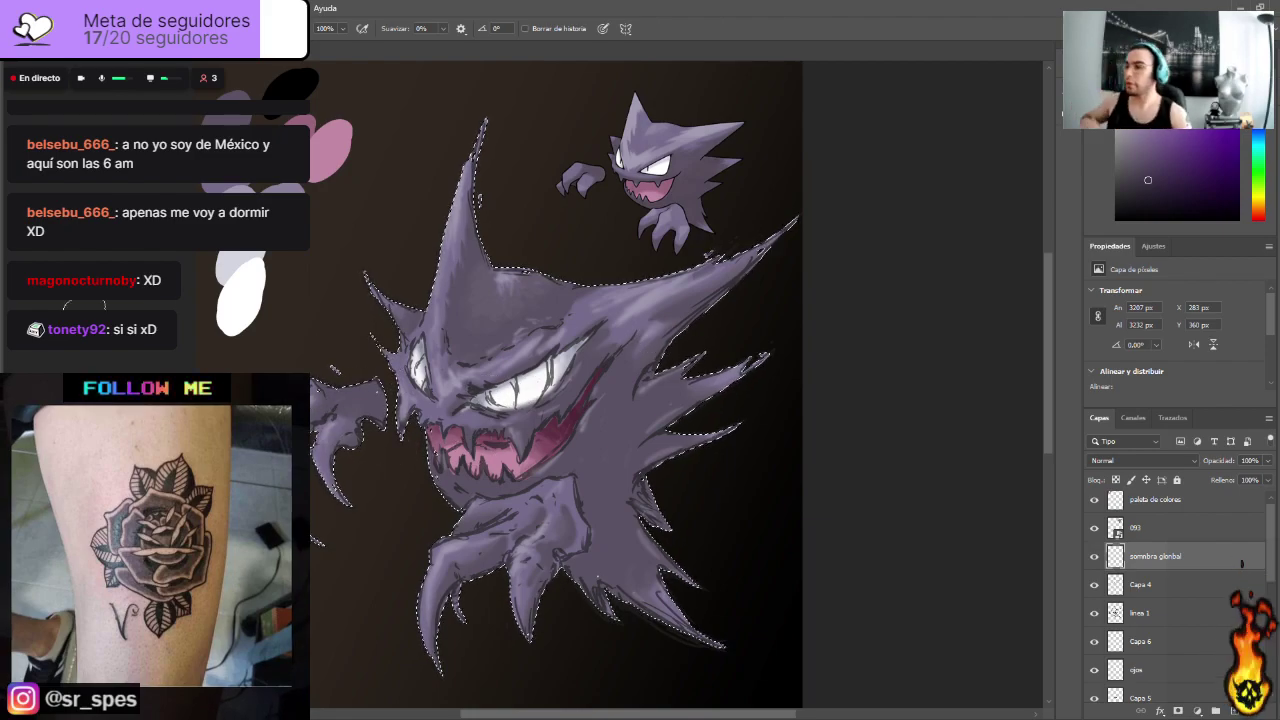
Step: Sample a muted grayish purple from the painted color palette on the canvas as the new painting color
key(b)
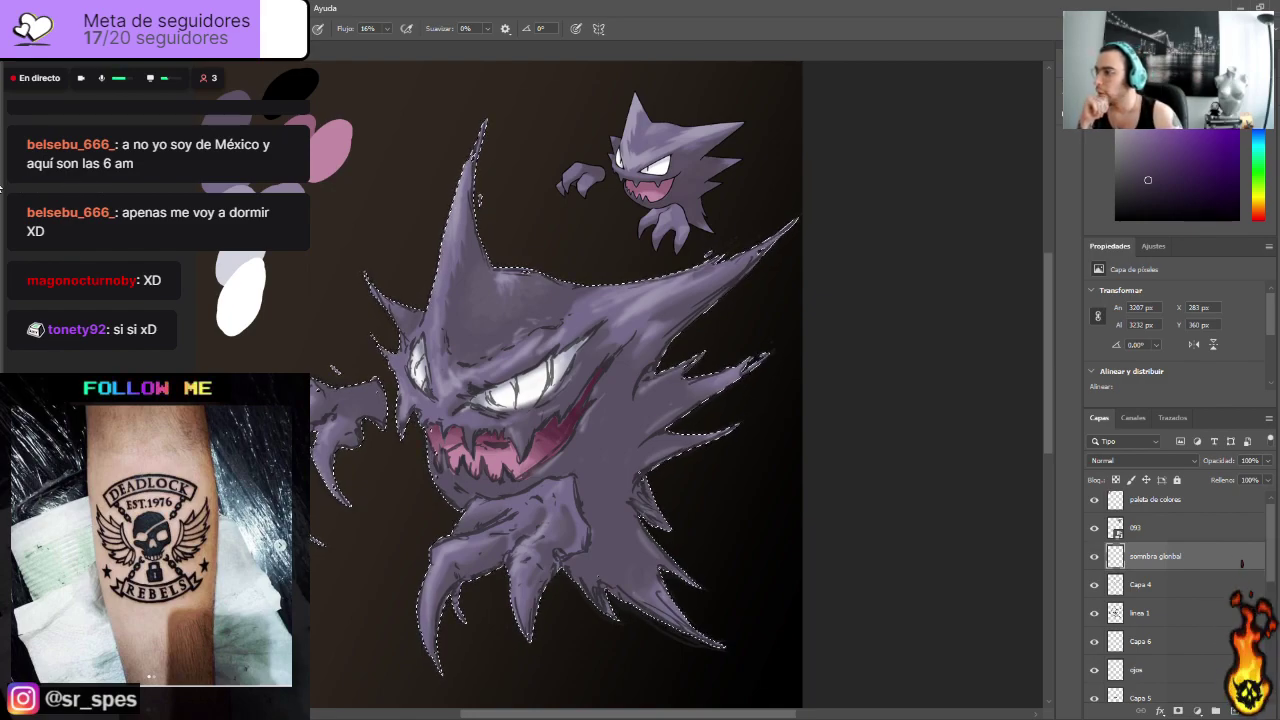
alt+click(220, 127)
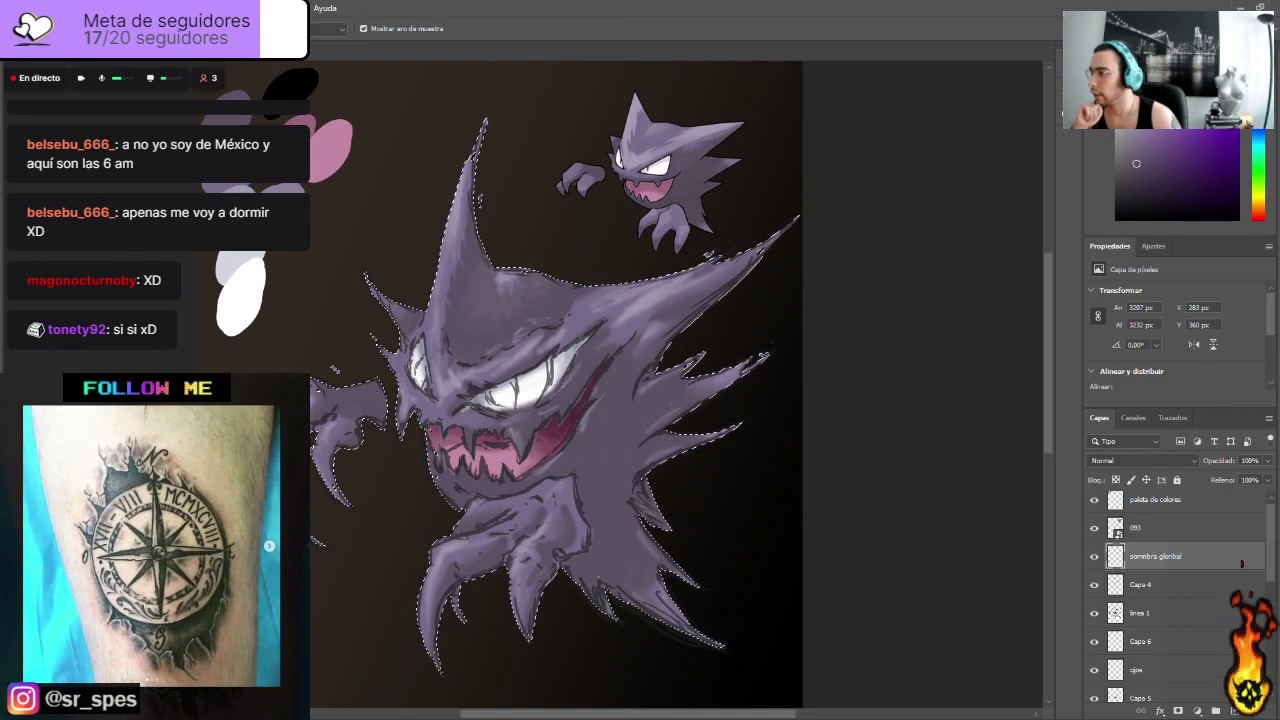
key(b)
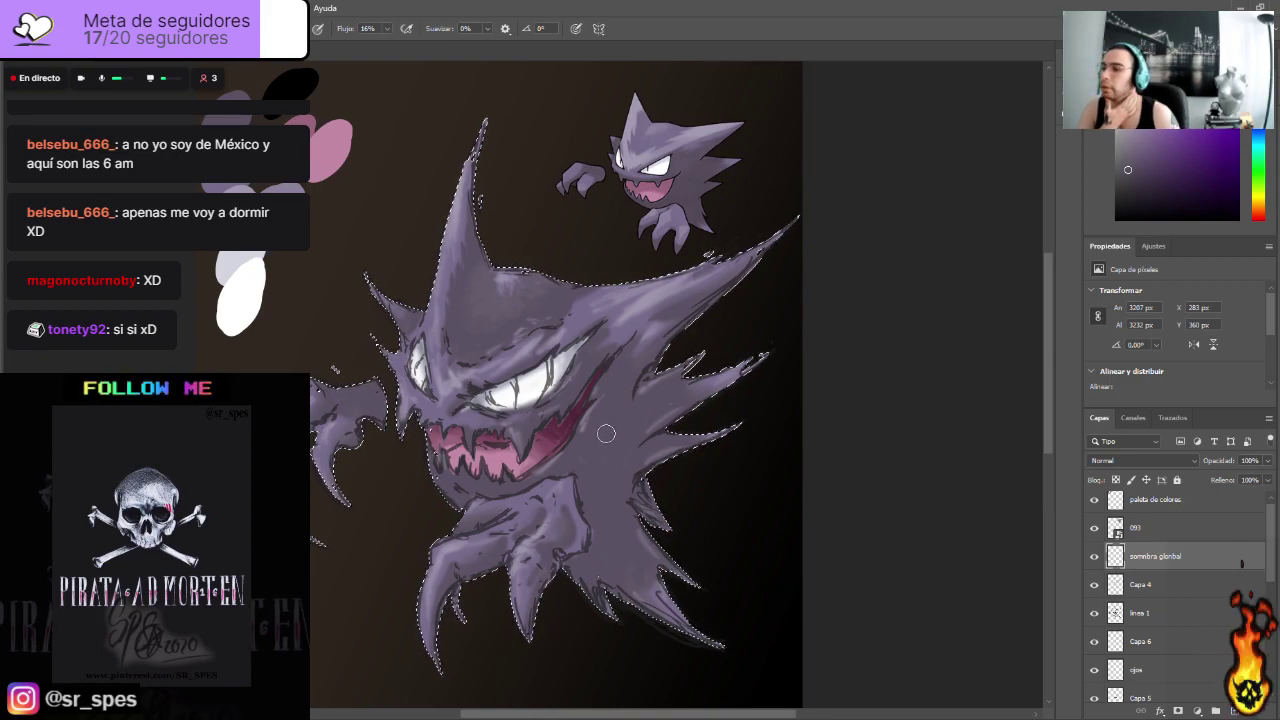
key(i)
click(236, 120)
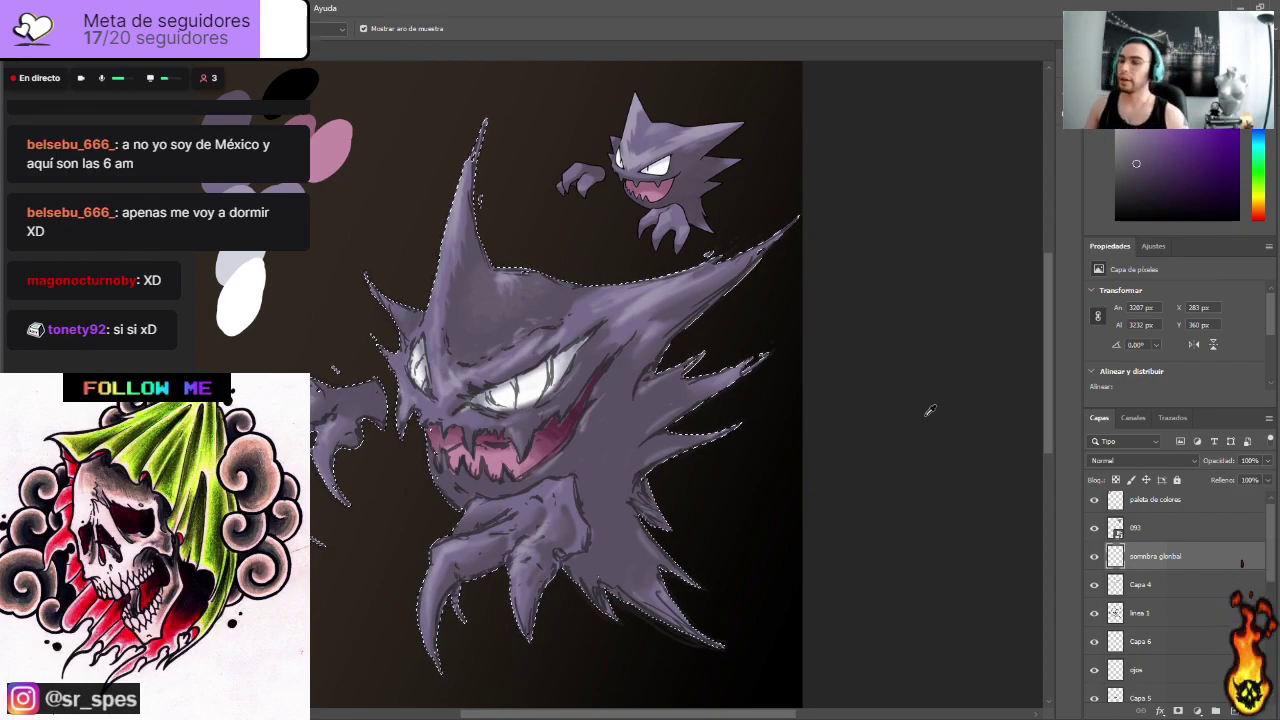
Step: Clear the body selection and set the opacity of the linea 1 layer to 27%
key(m)
key(ctrl+d)
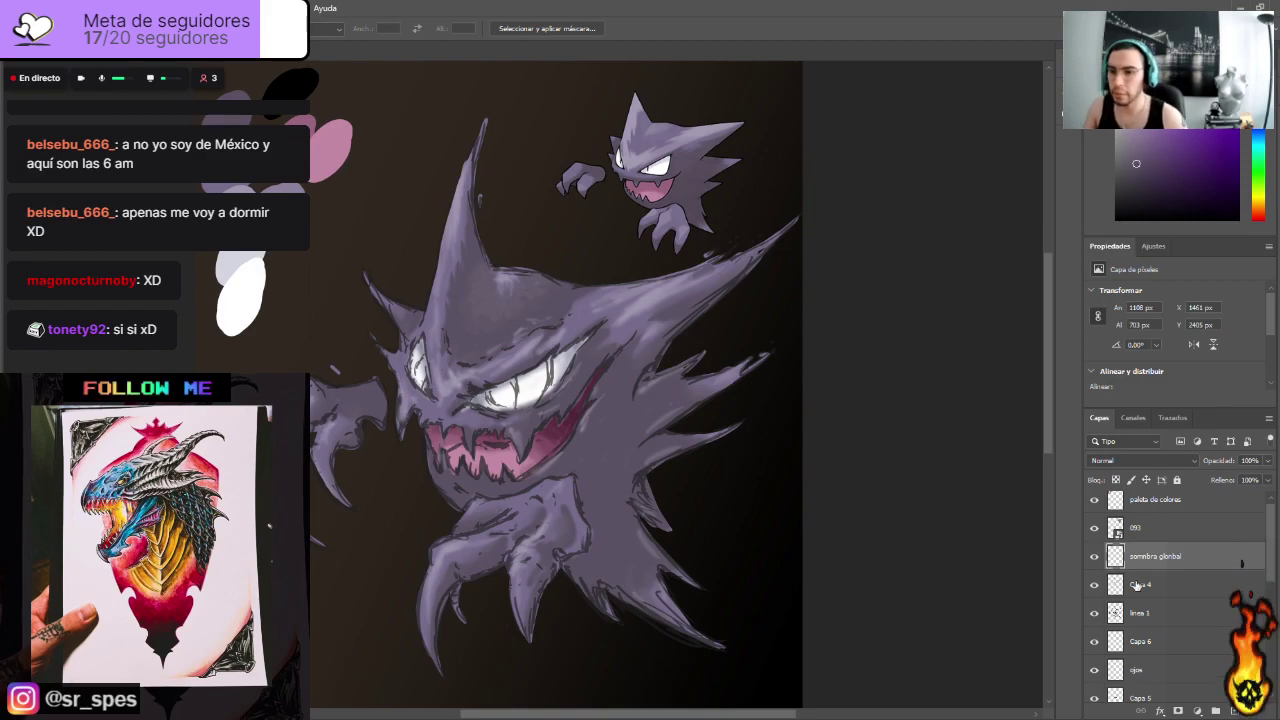
click(1168, 612)
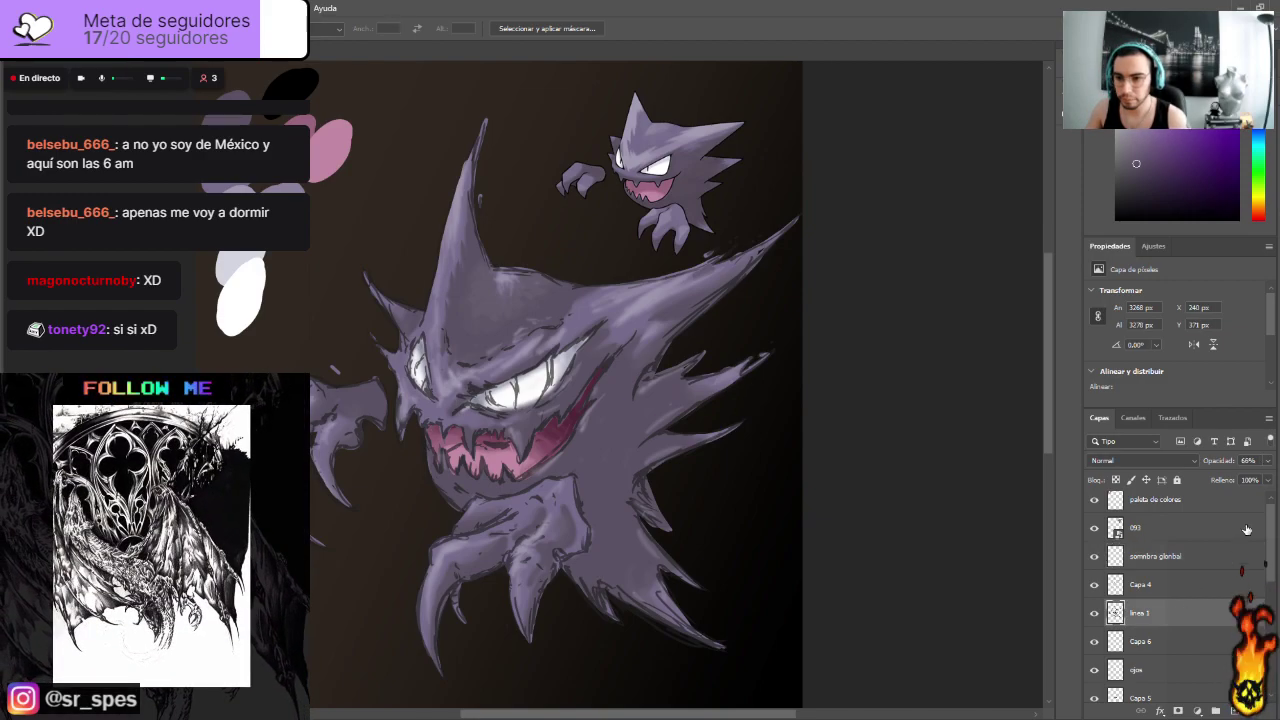
key(3)
key(7)
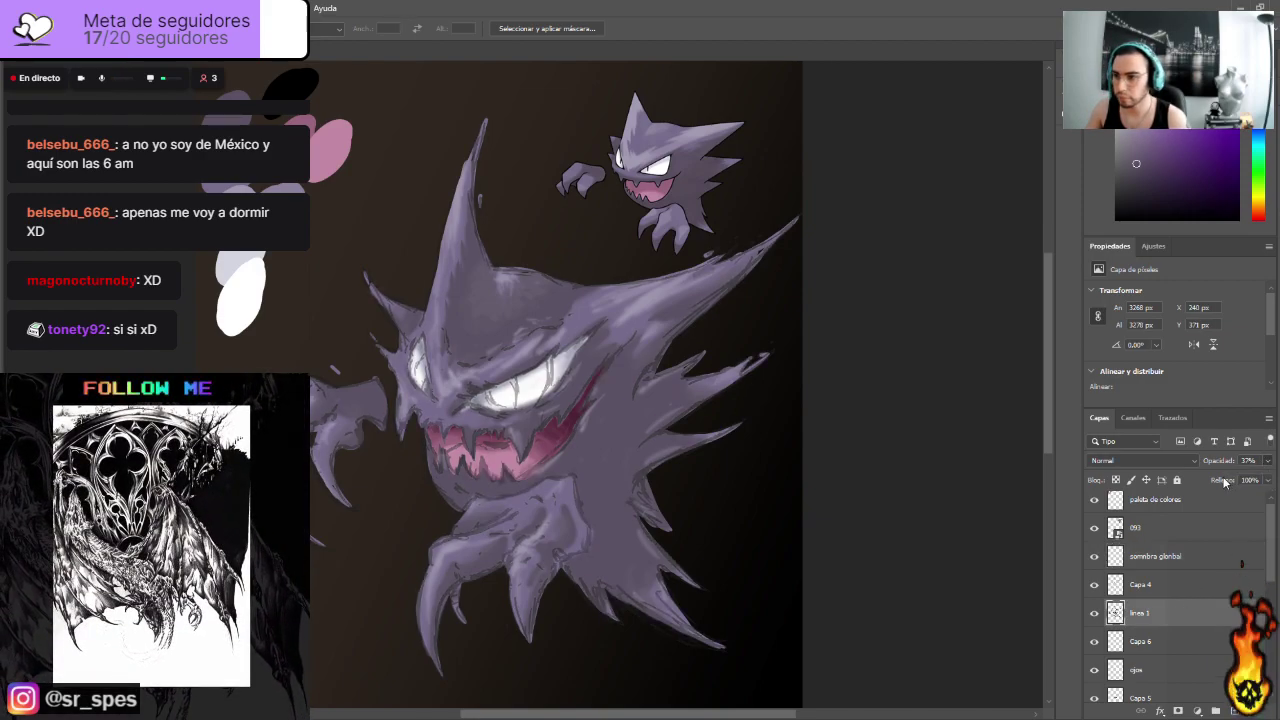
key(2)
key(7)
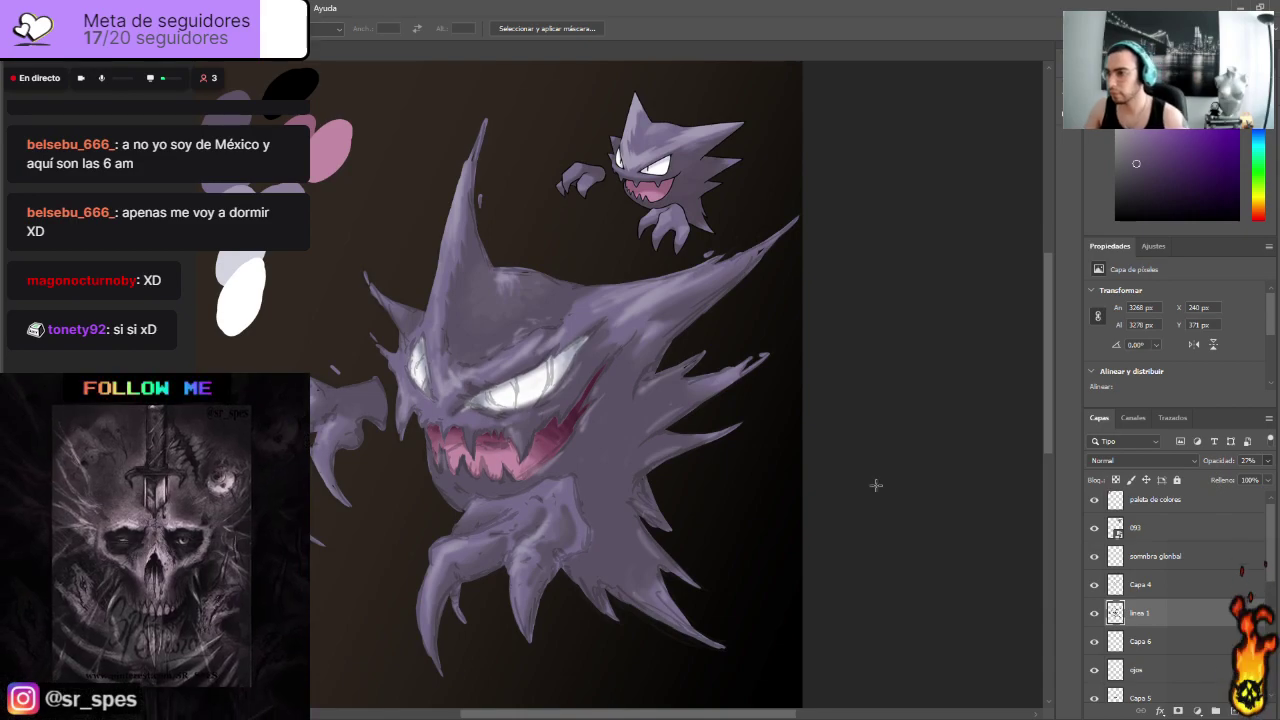
Step: Examine the painting up close and compare it with and without the Capa 6 layer
key(ctrl+plus)
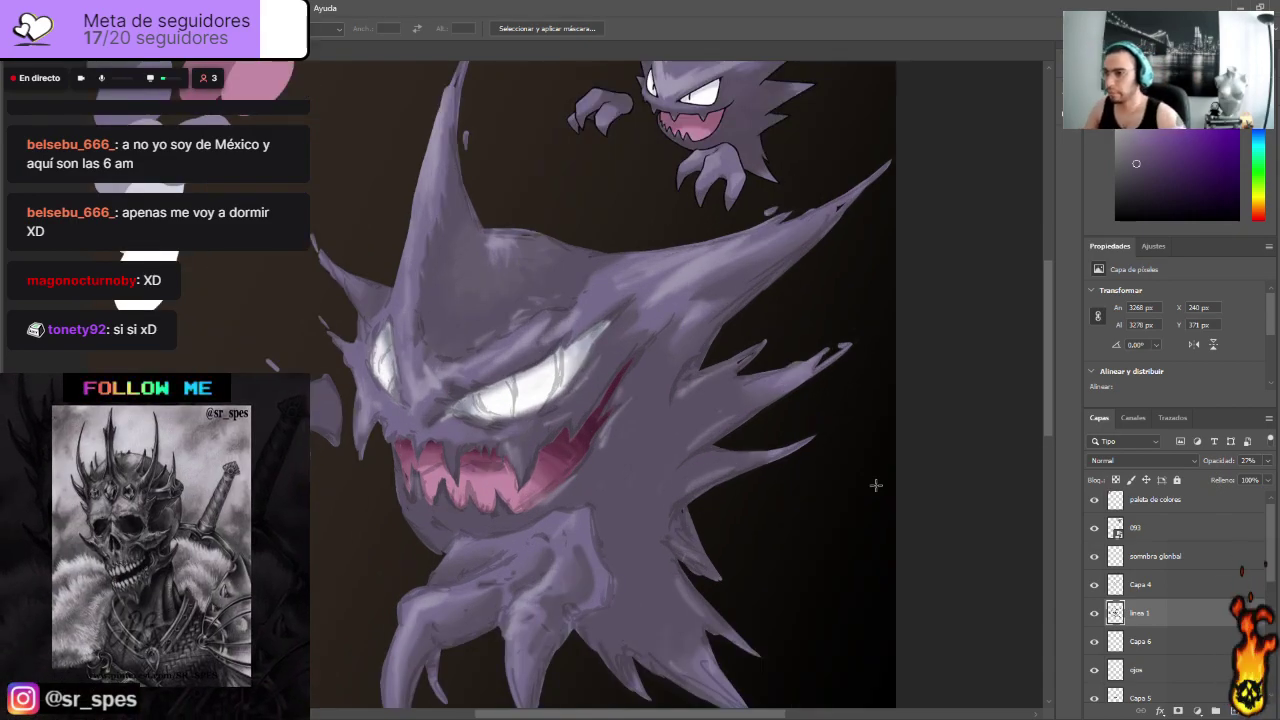
key(b)
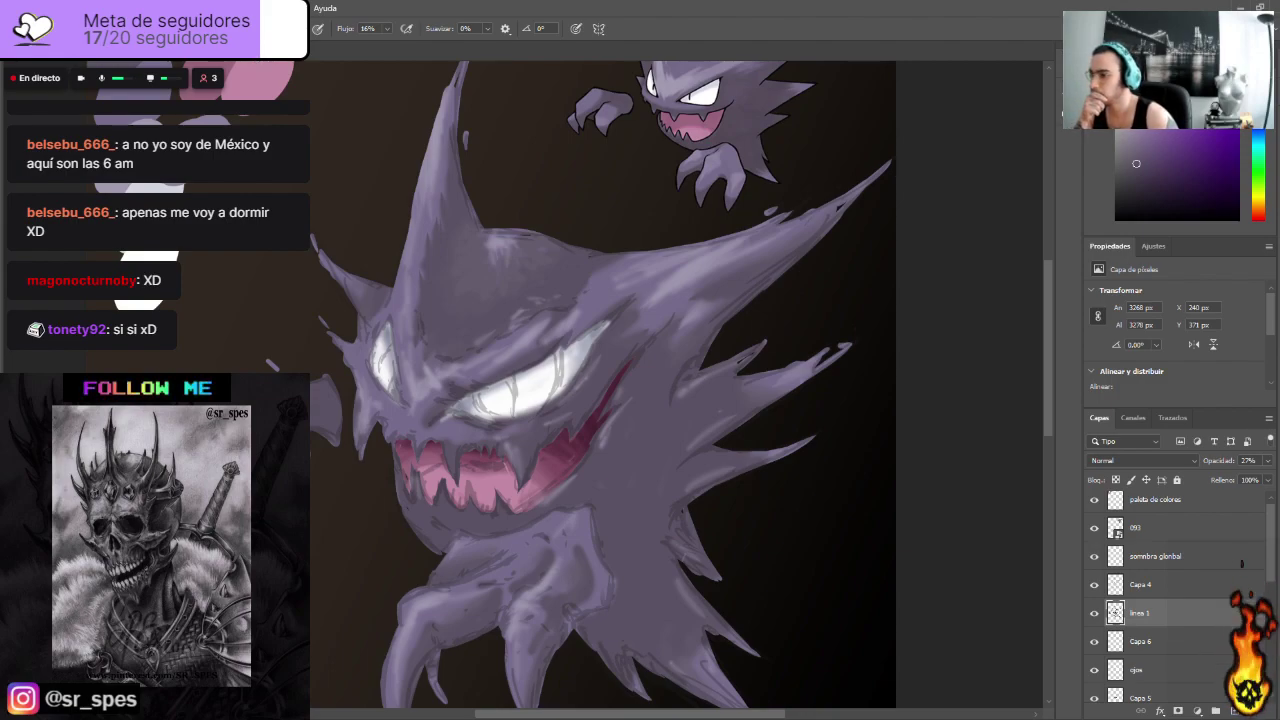
drag(1050, 340, 1050, 360)
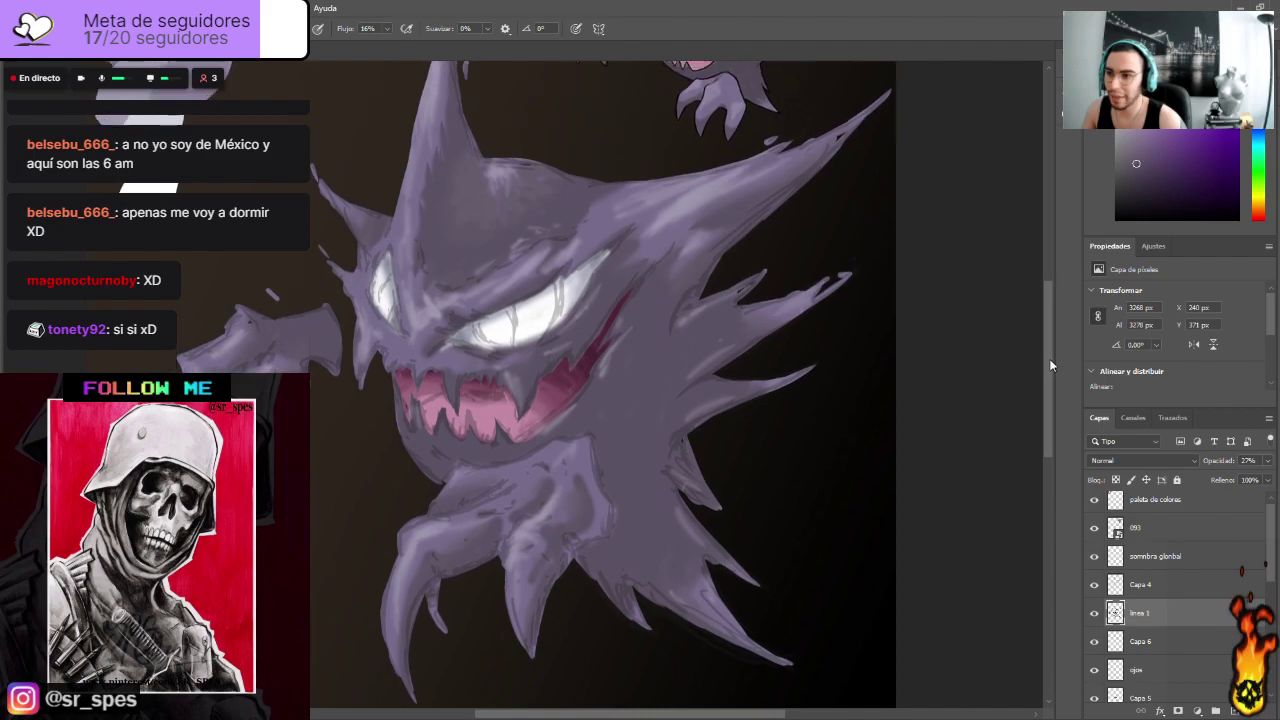
key(ctrl+minus)
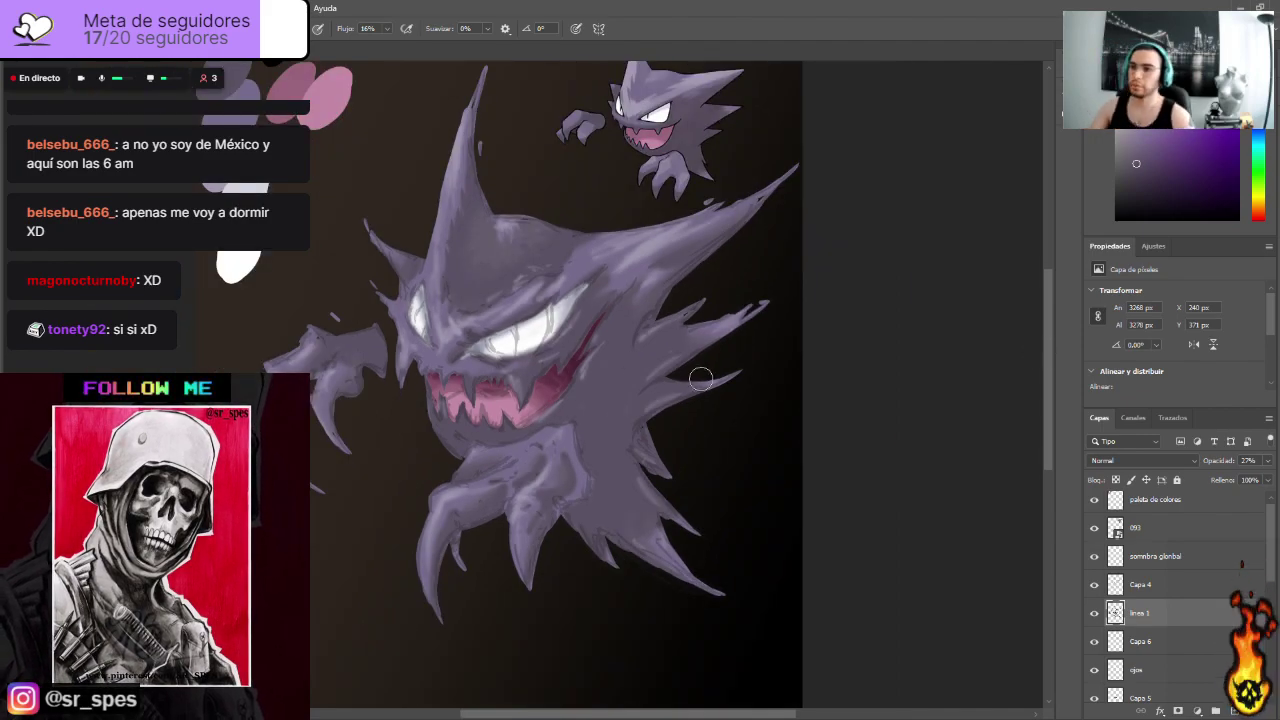
drag(1050, 315, 1050, 303)
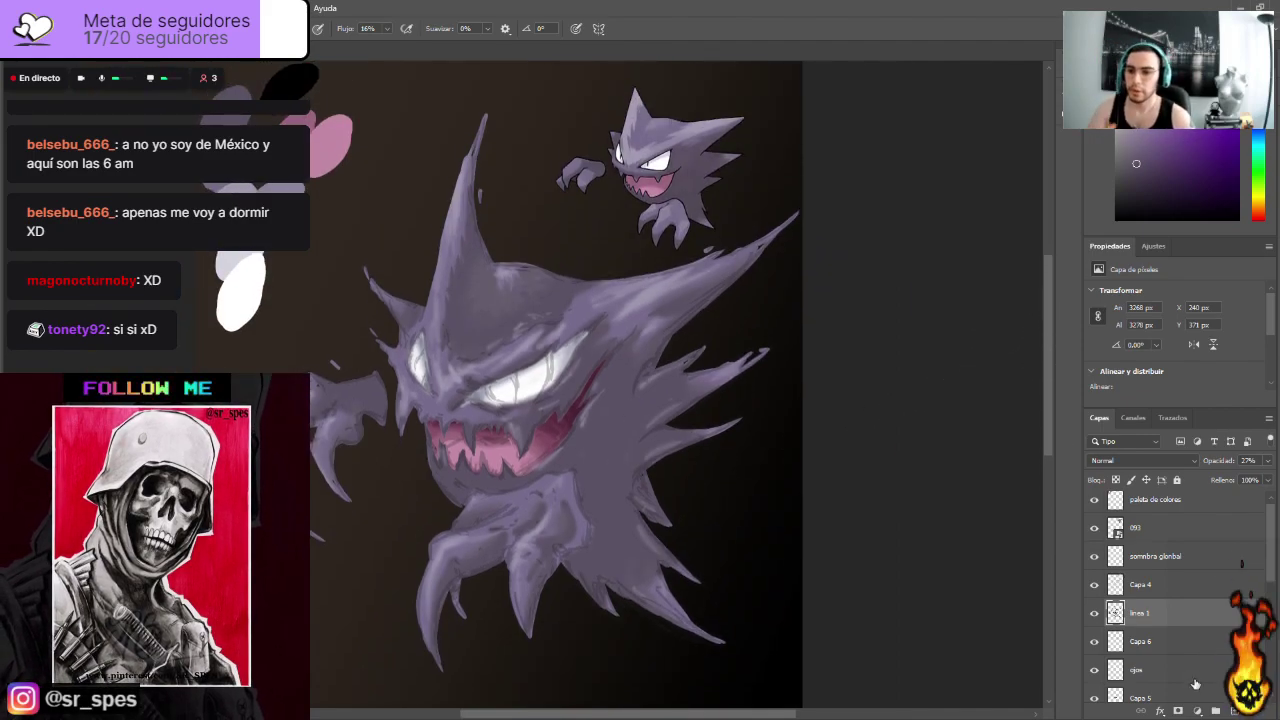
click(1177, 645)
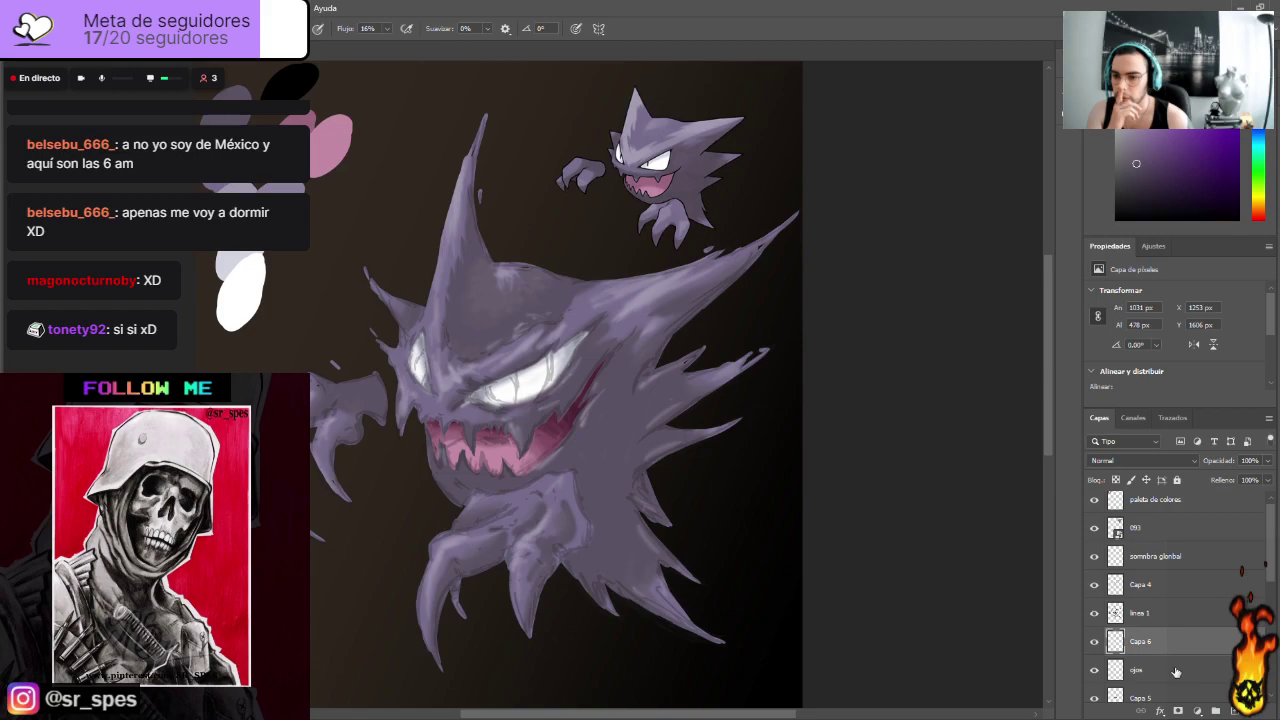
click(1095, 641)
click(1095, 641)
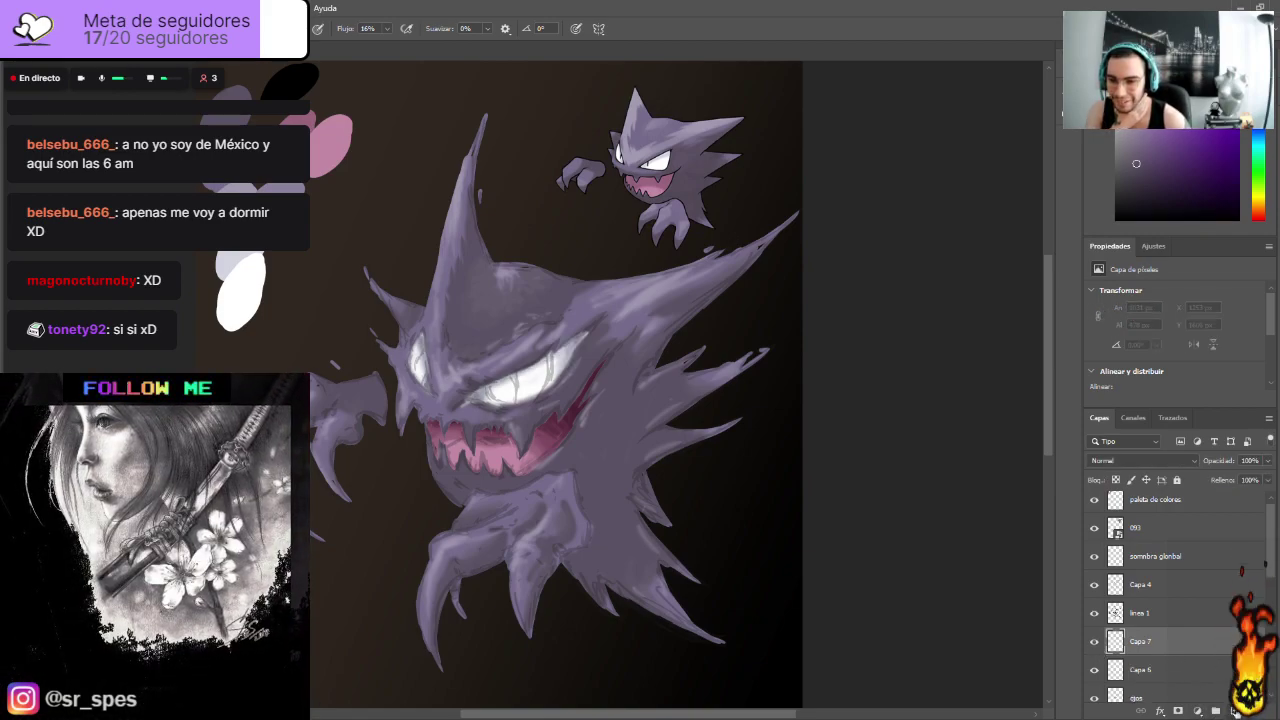
Step: Try a gradient fill layer limited to the body selection, cancel it and clear the selection
drag(1272, 568, 1272, 627)
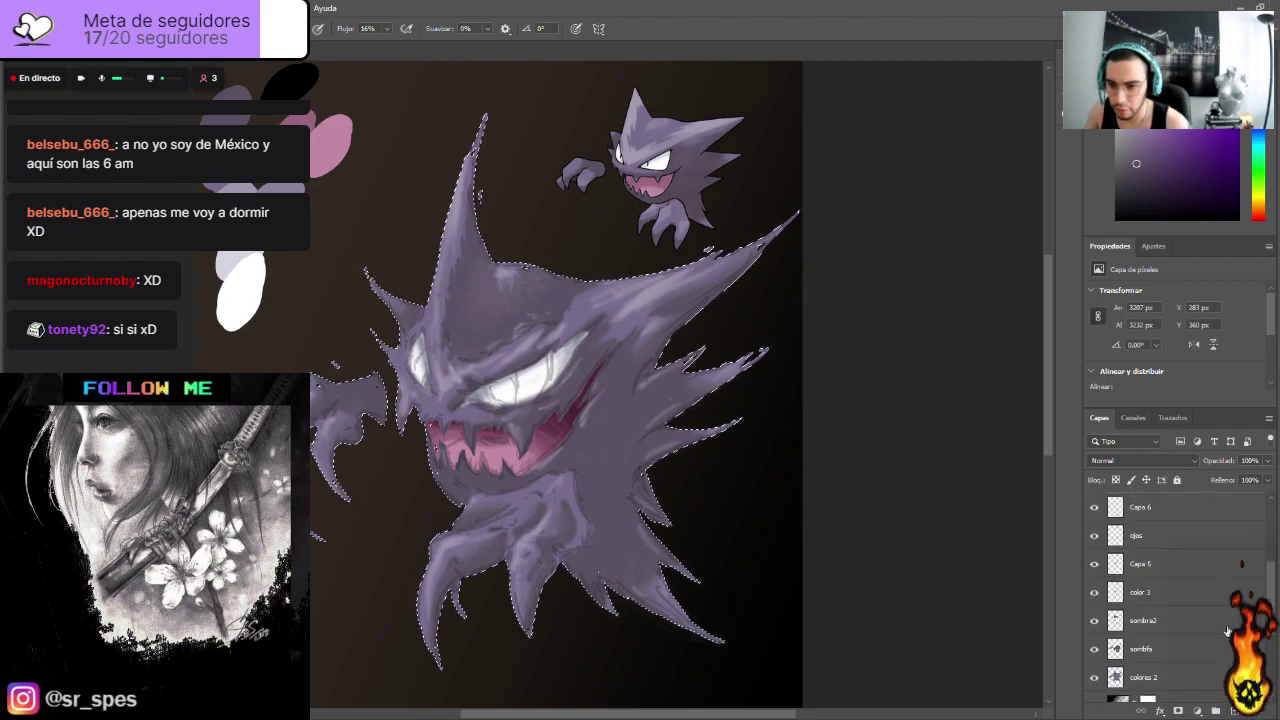
scroll(1178, 577, up, 4)
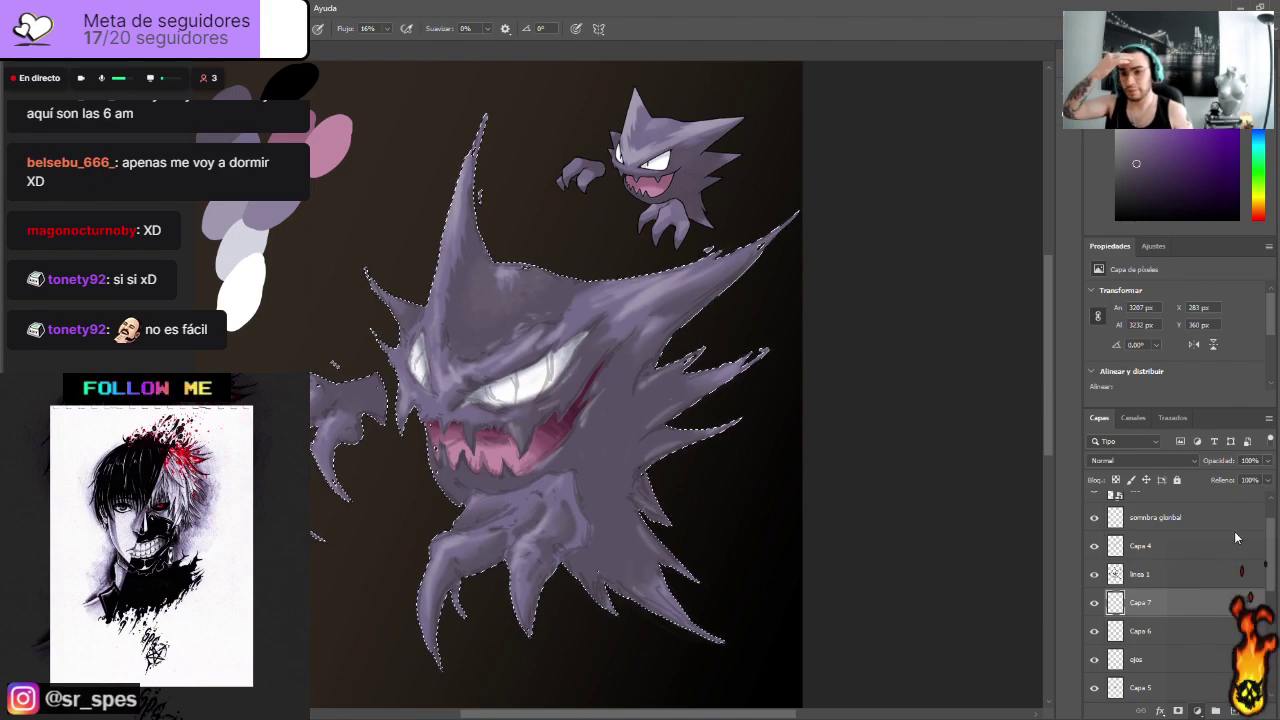
click(1235, 492)
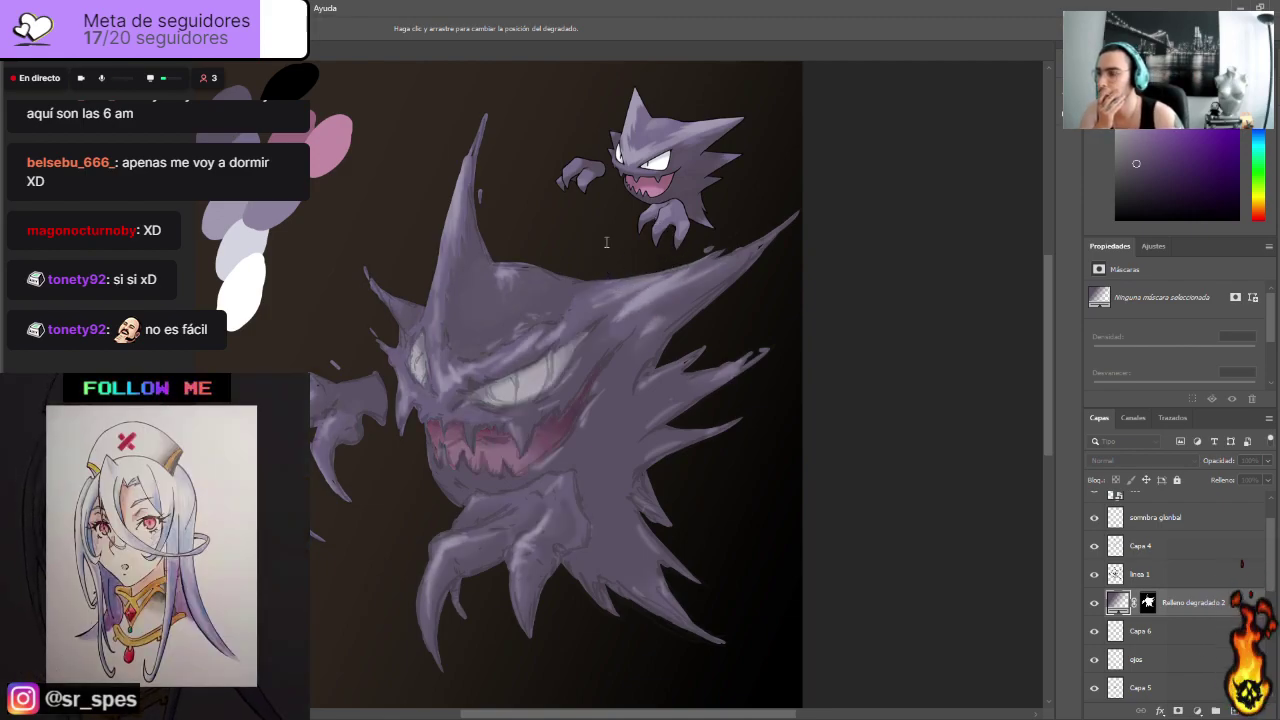
click(729, 221)
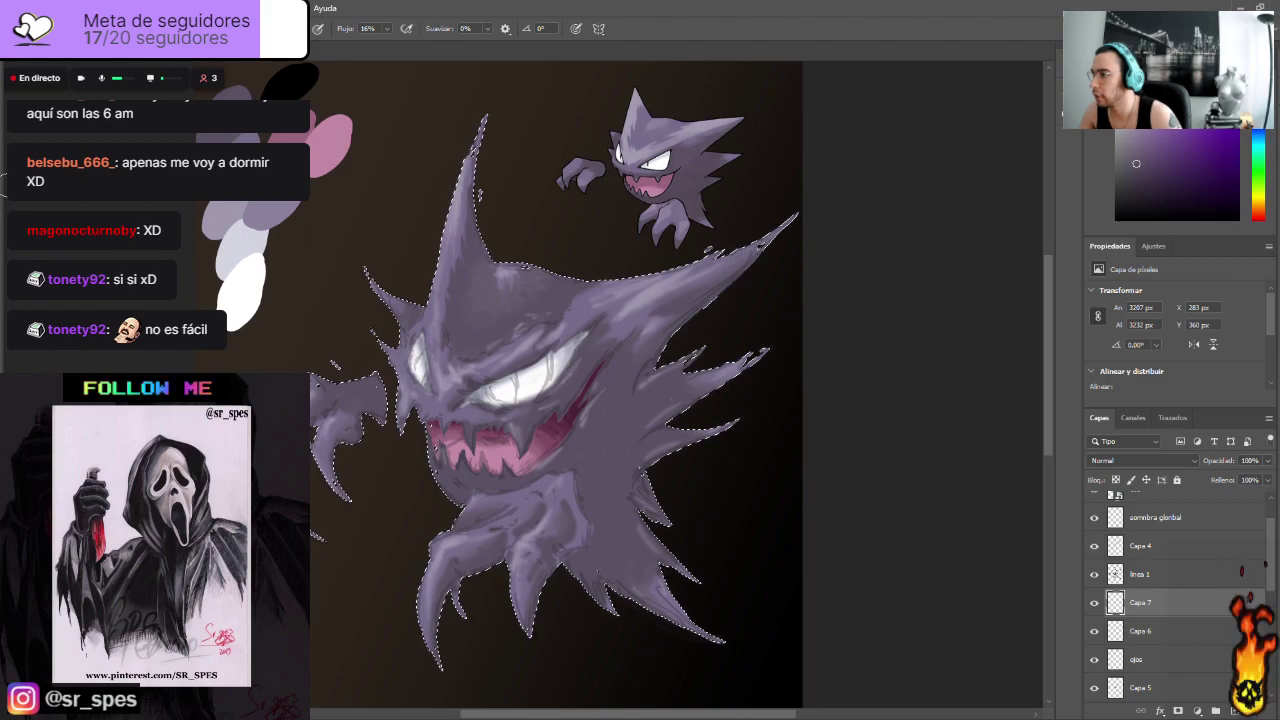
key(m)
key(ctrl+d)
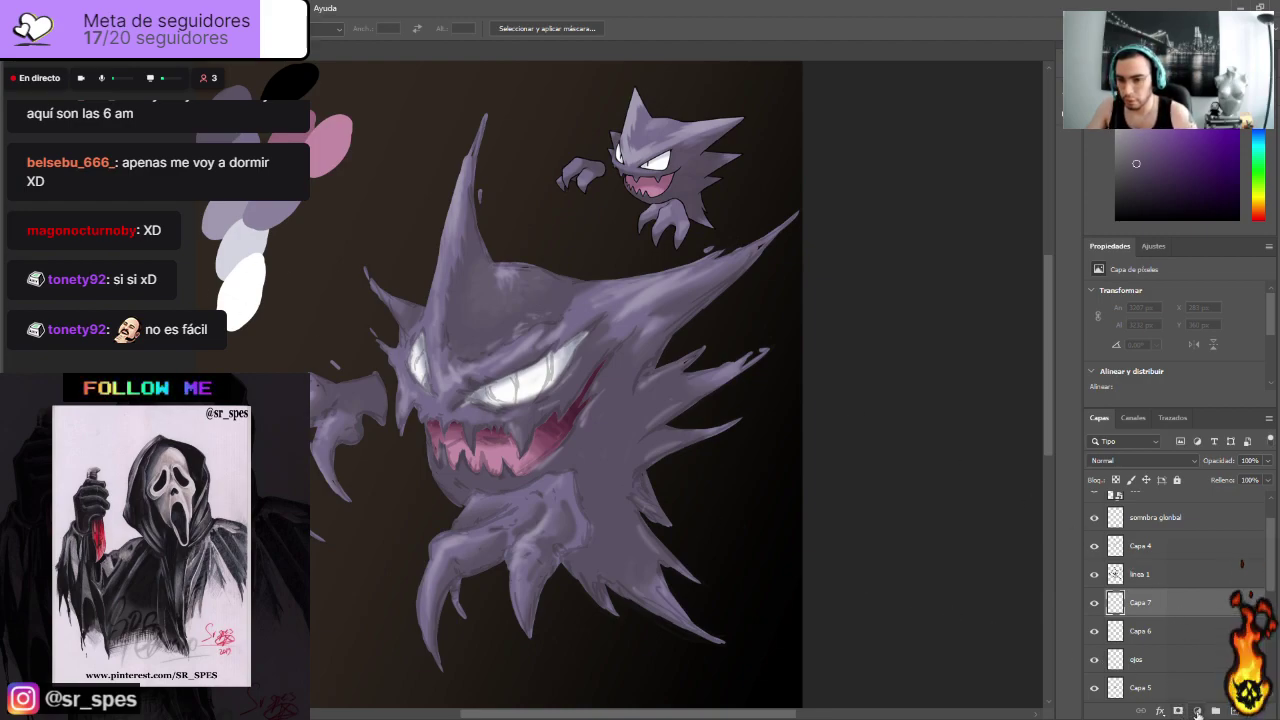
Step: Add a gradient fill layer covering the whole canvas above Capa 6 and adjust its gradient toward black
click(1234, 491)
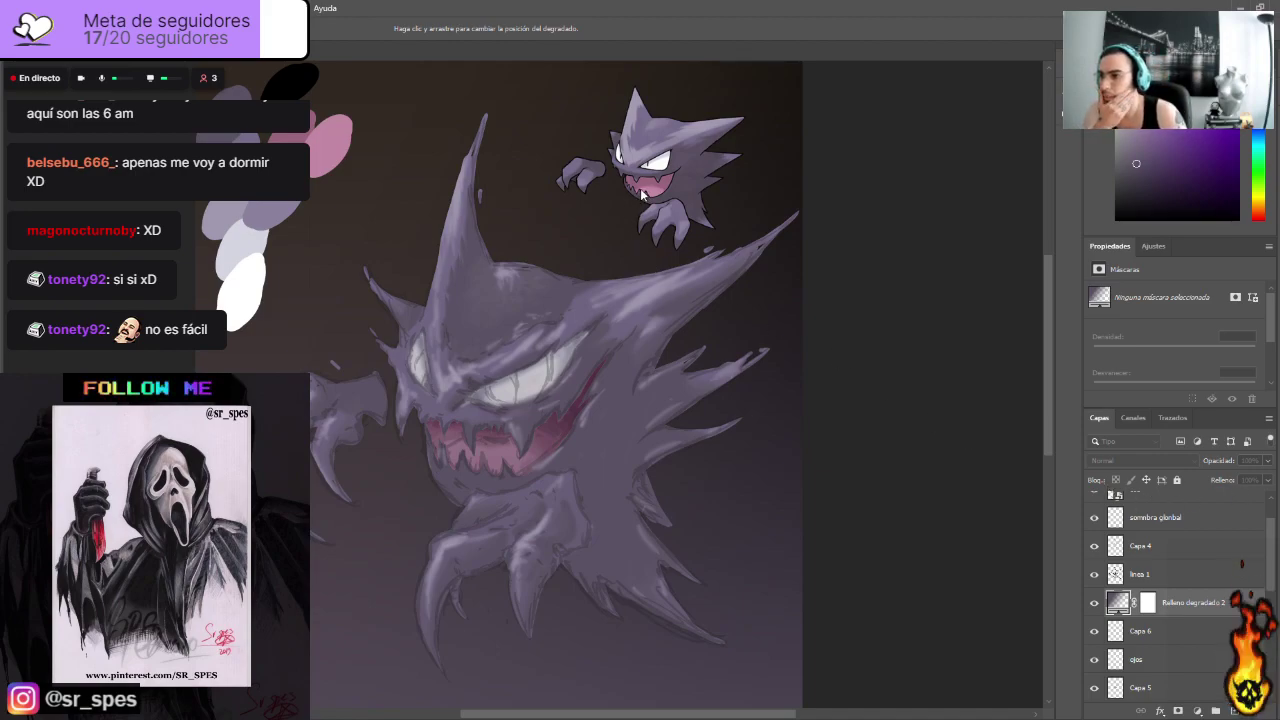
key(i)
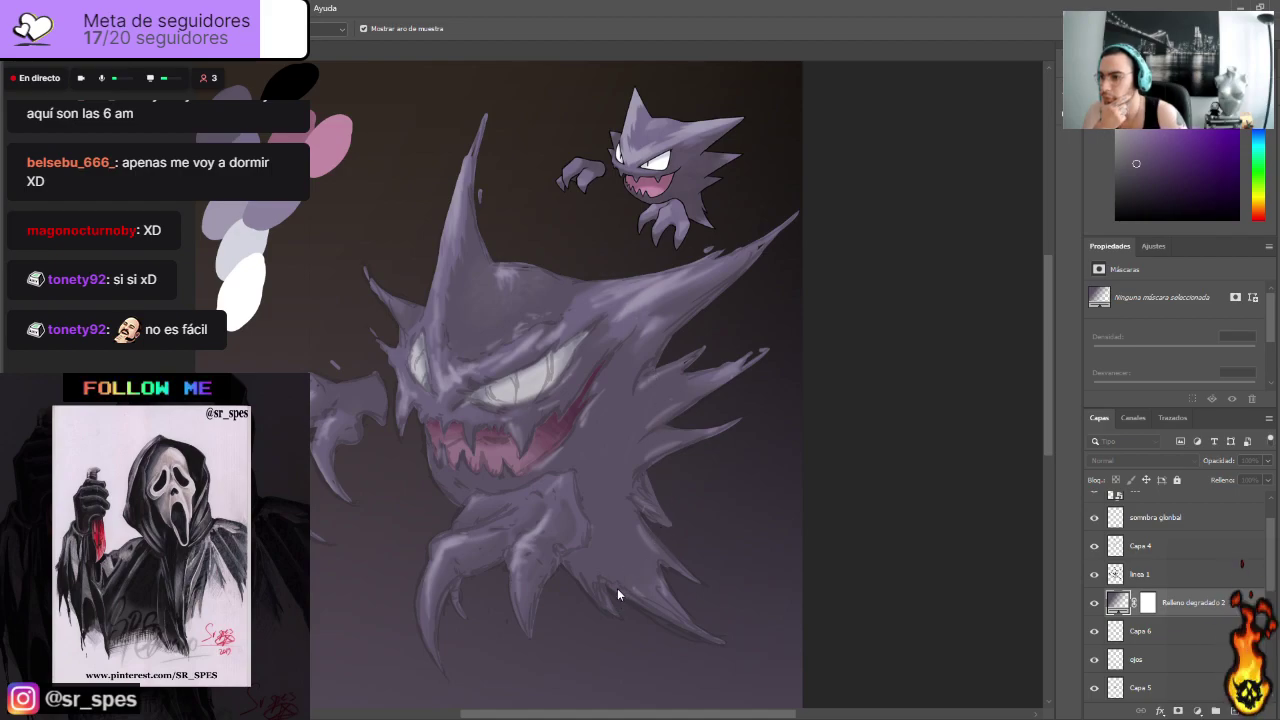
click(561, 588)
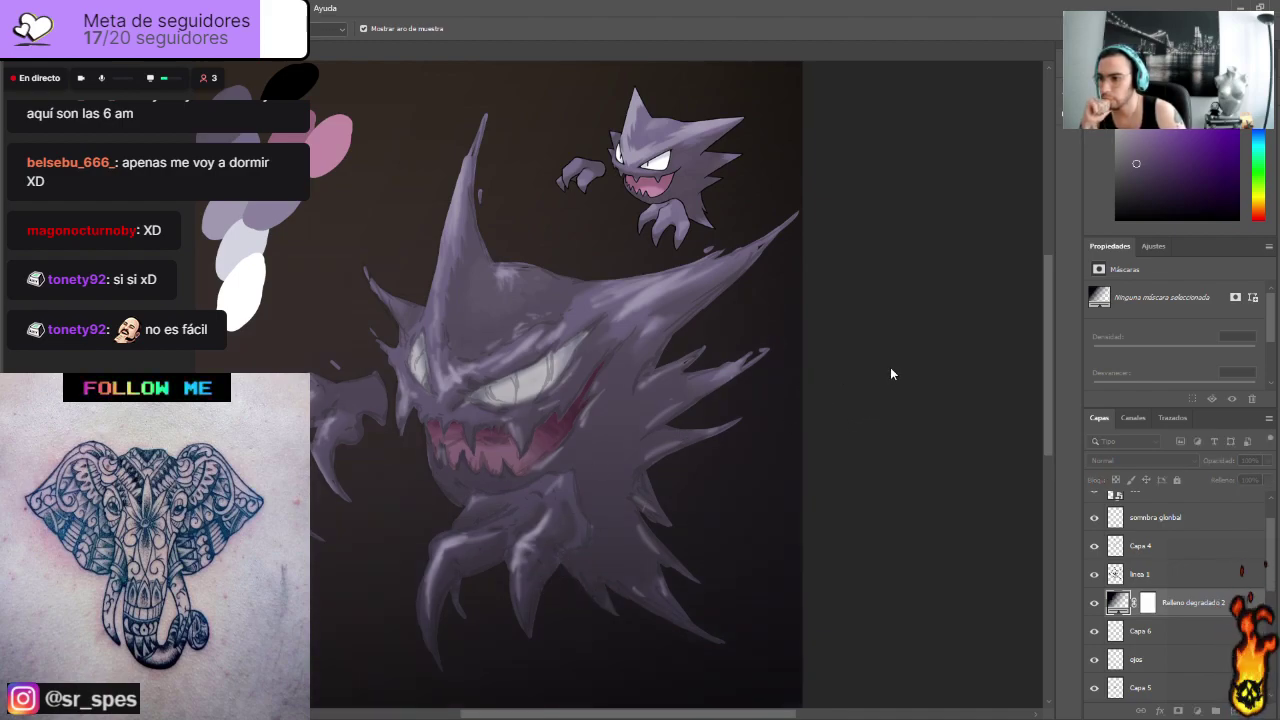
key(m)
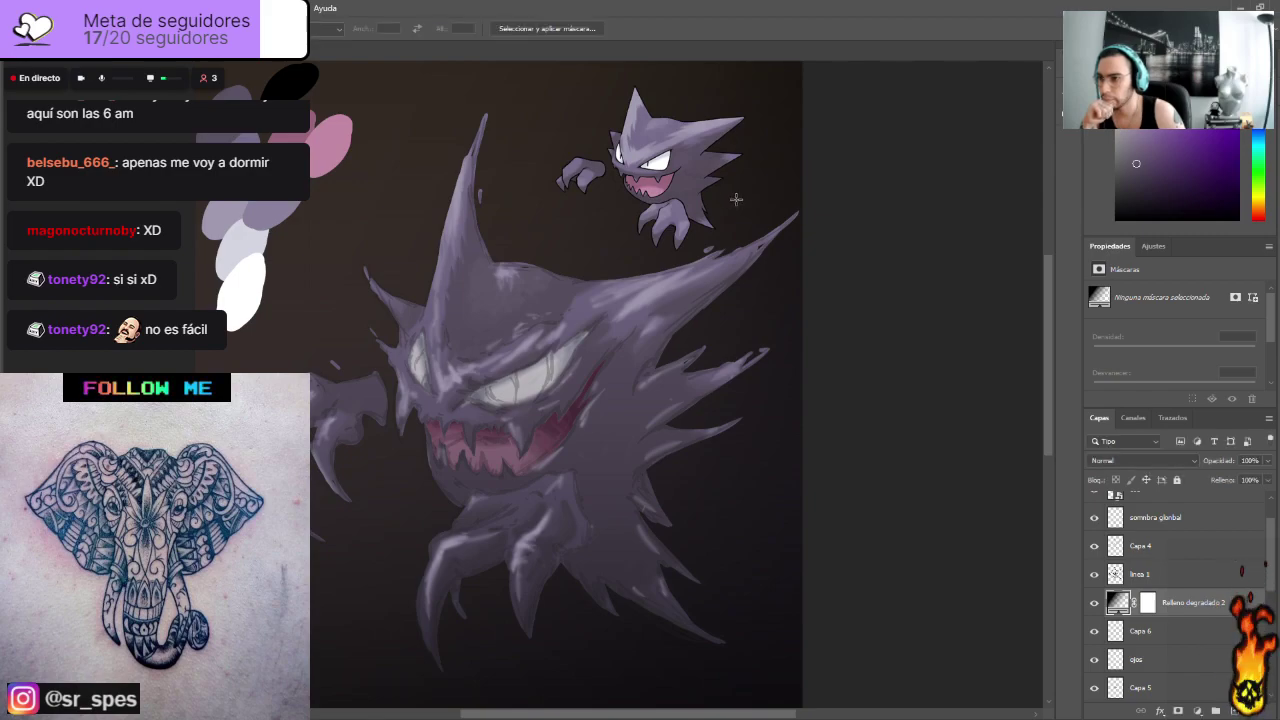
double_click(1122, 604)
drag(569, 233, 573, 235)
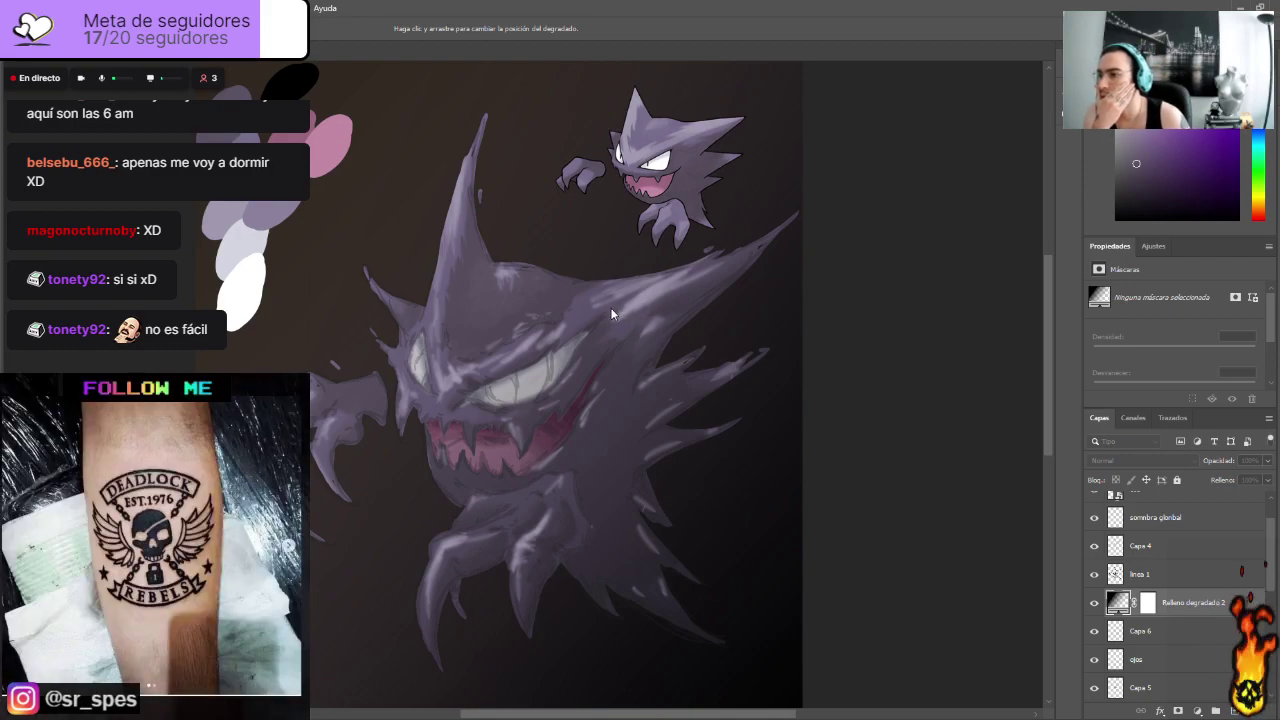
drag(565, 230, 573, 243)
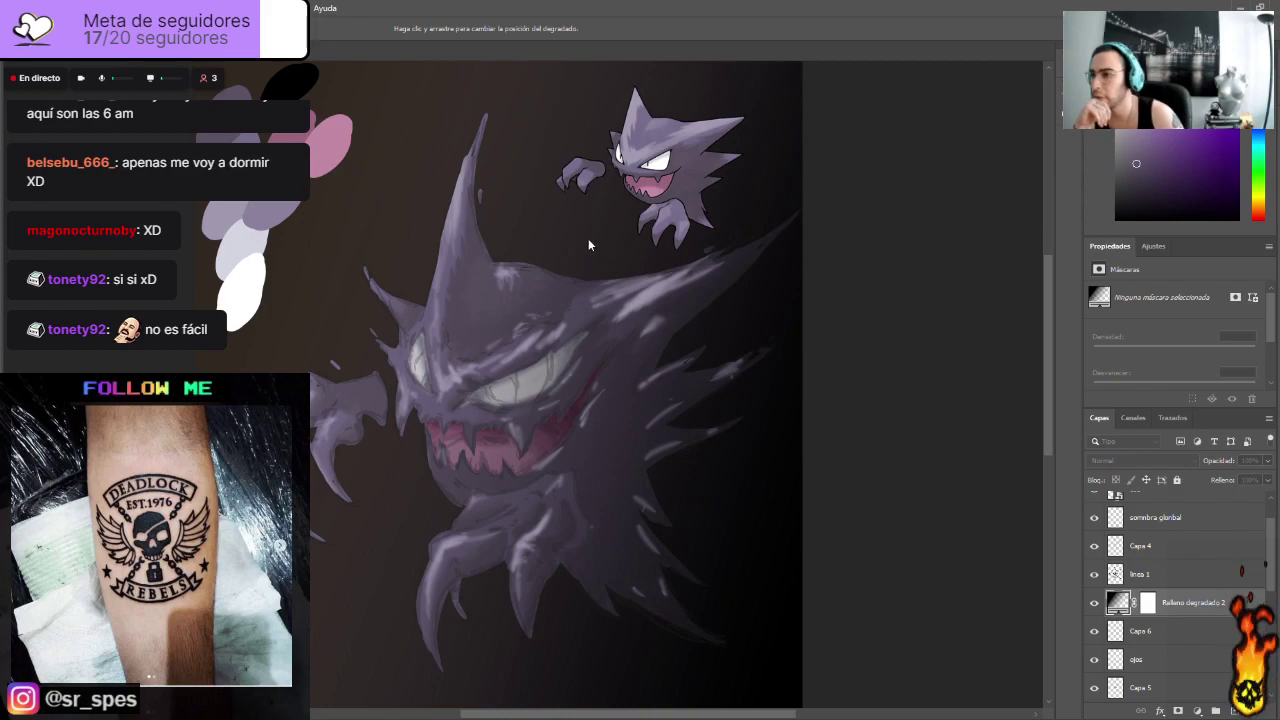
drag(577, 231, 573, 232)
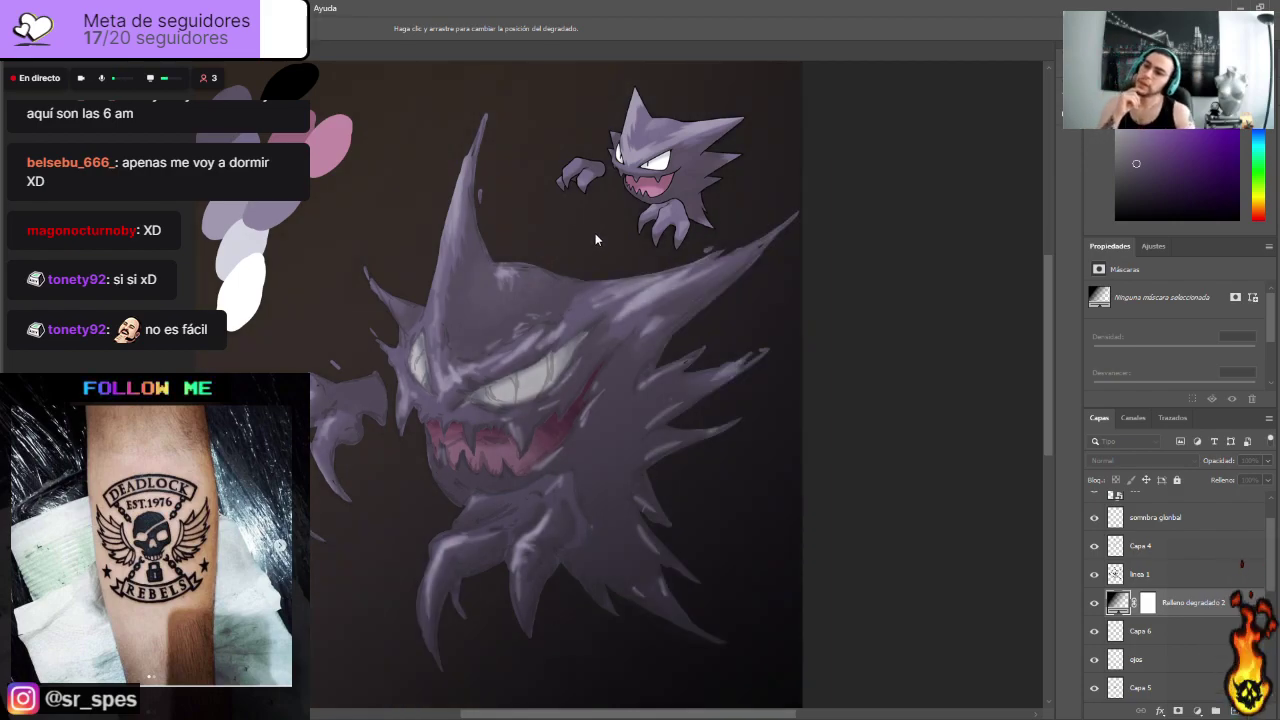
key(Return)
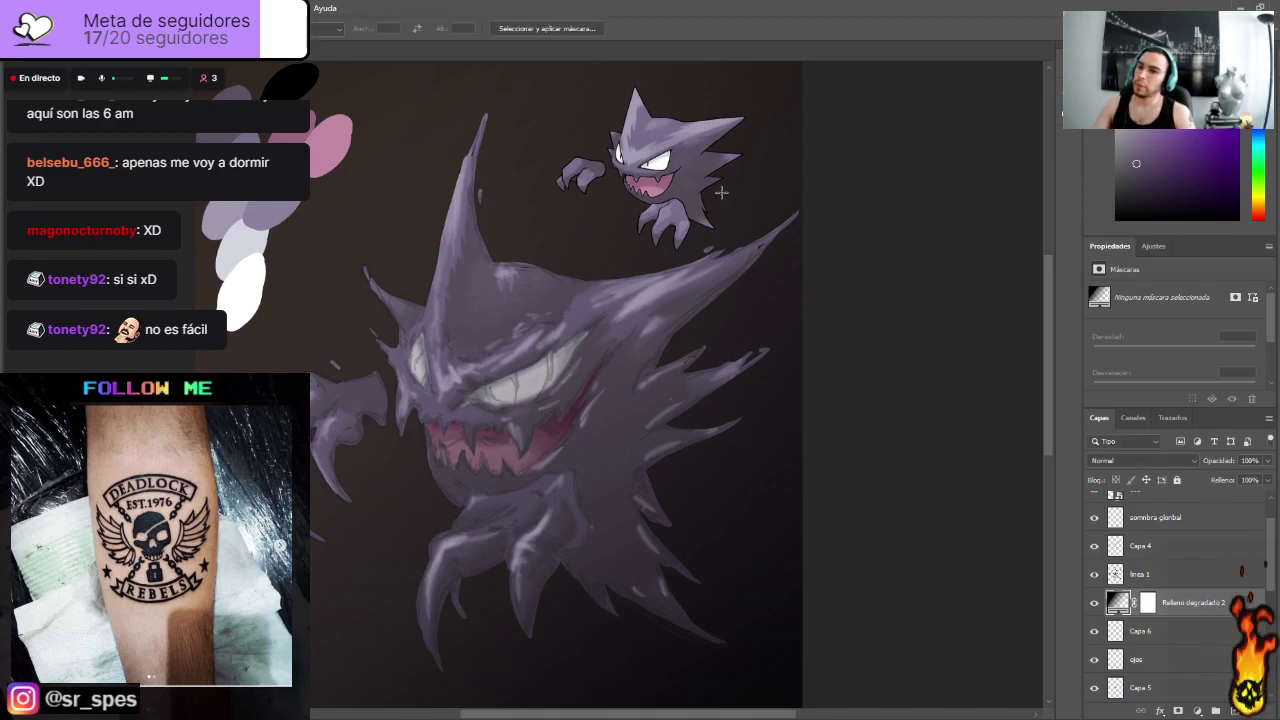
Step: Compare the painting without the gradient fill layer above Capa 6 and delete that layer
click(1094, 602)
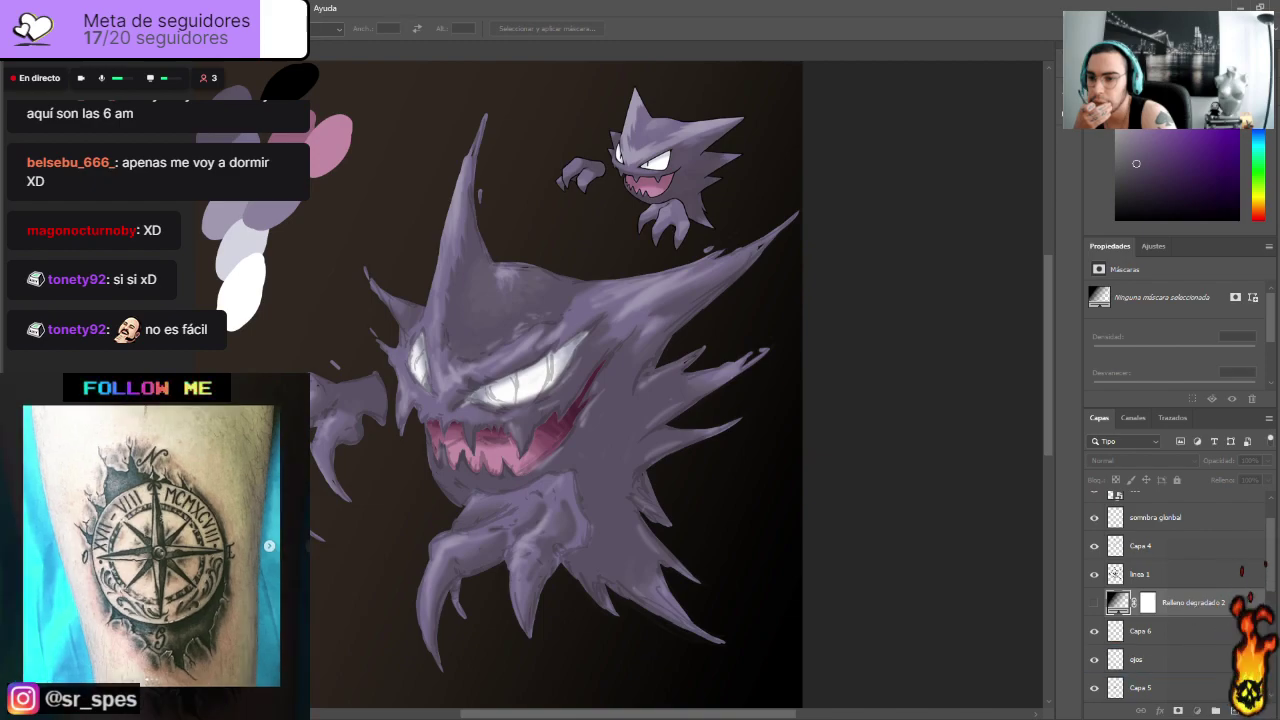
scroll(1195, 604, down, 1)
key(Delete)
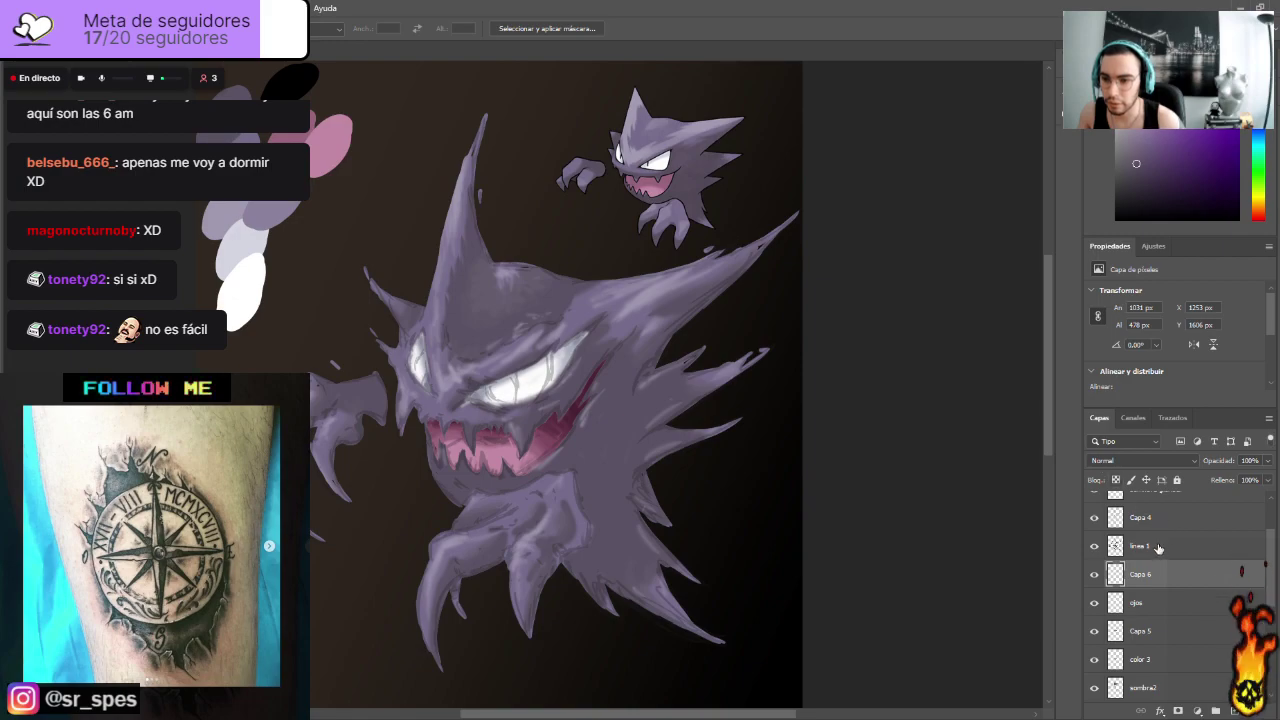
Step: Add a new layer above linea 1 and another at the top of the layer stack, named linea 2
key(alt+bracketright)
key(ctrl+shift+alt+n)
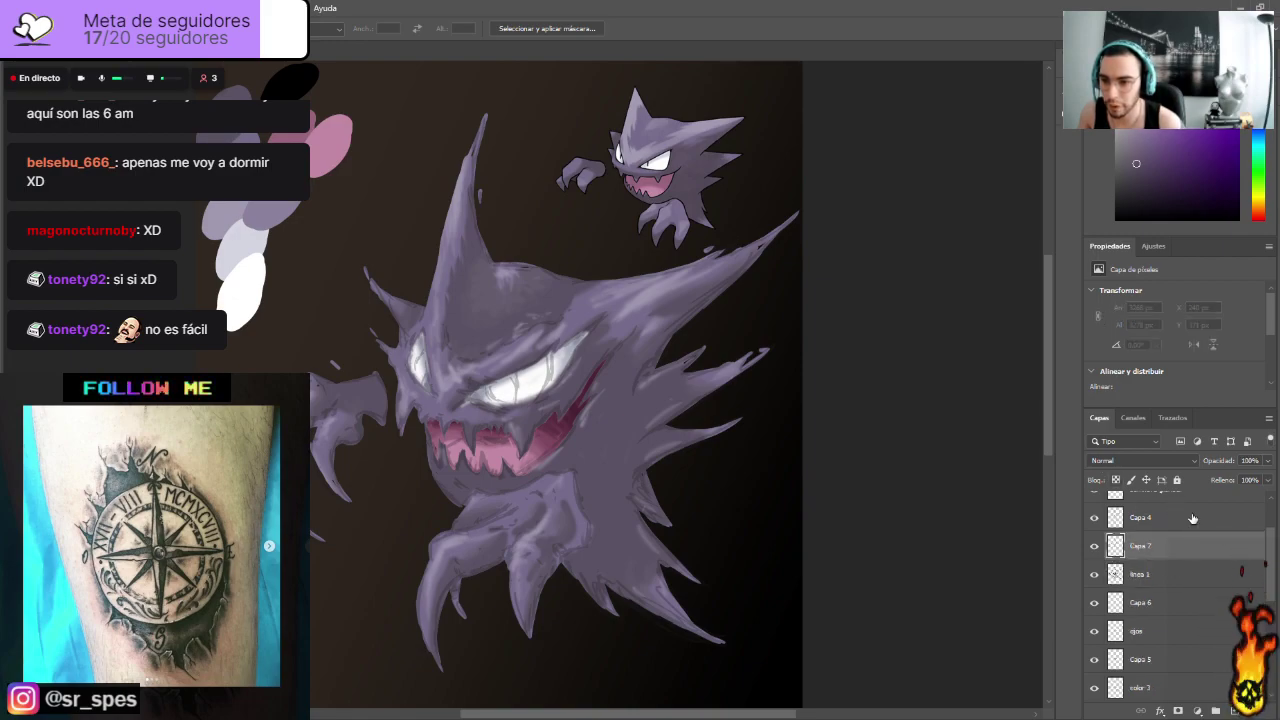
scroll(1272, 553, up, 1)
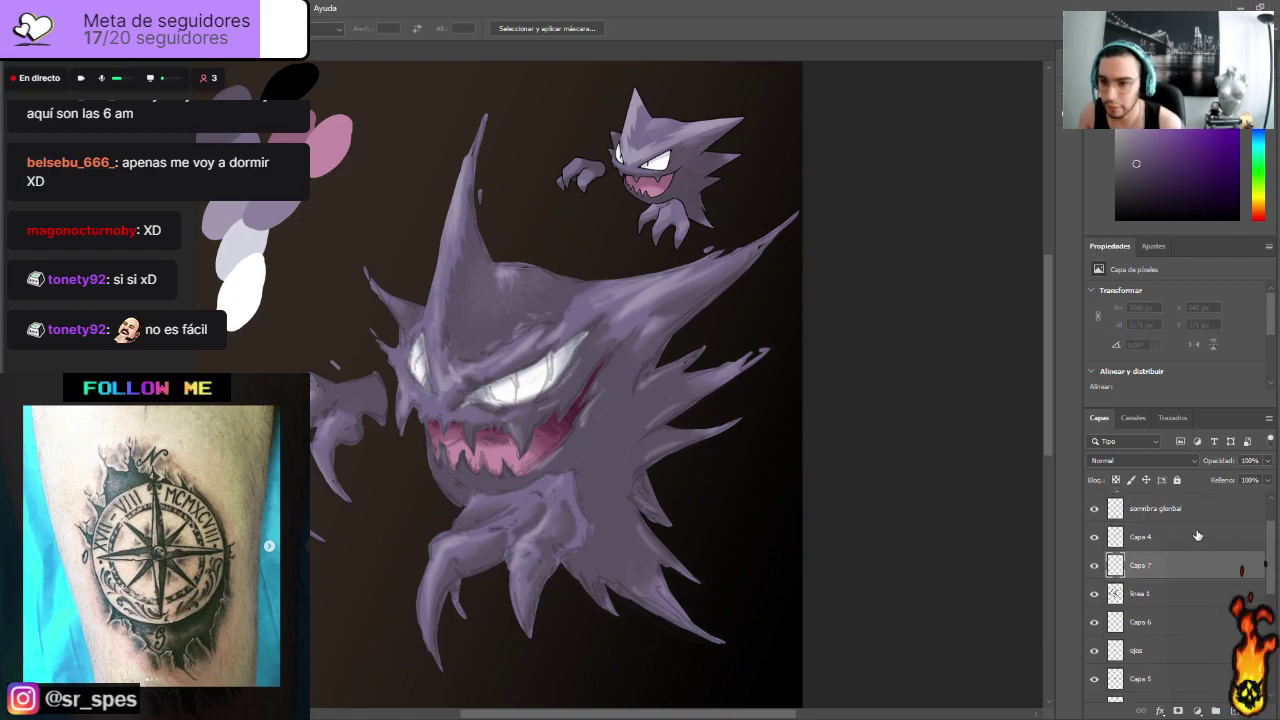
scroll(1270, 549, up, 2)
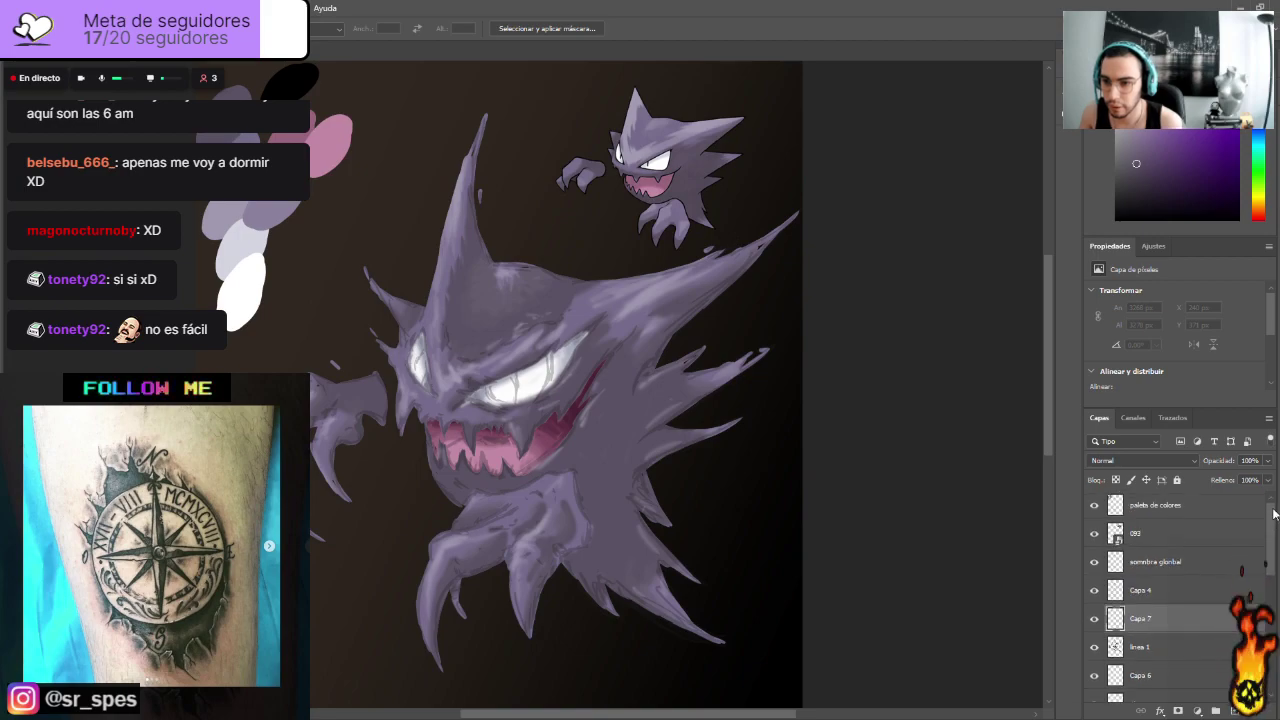
click(1160, 506)
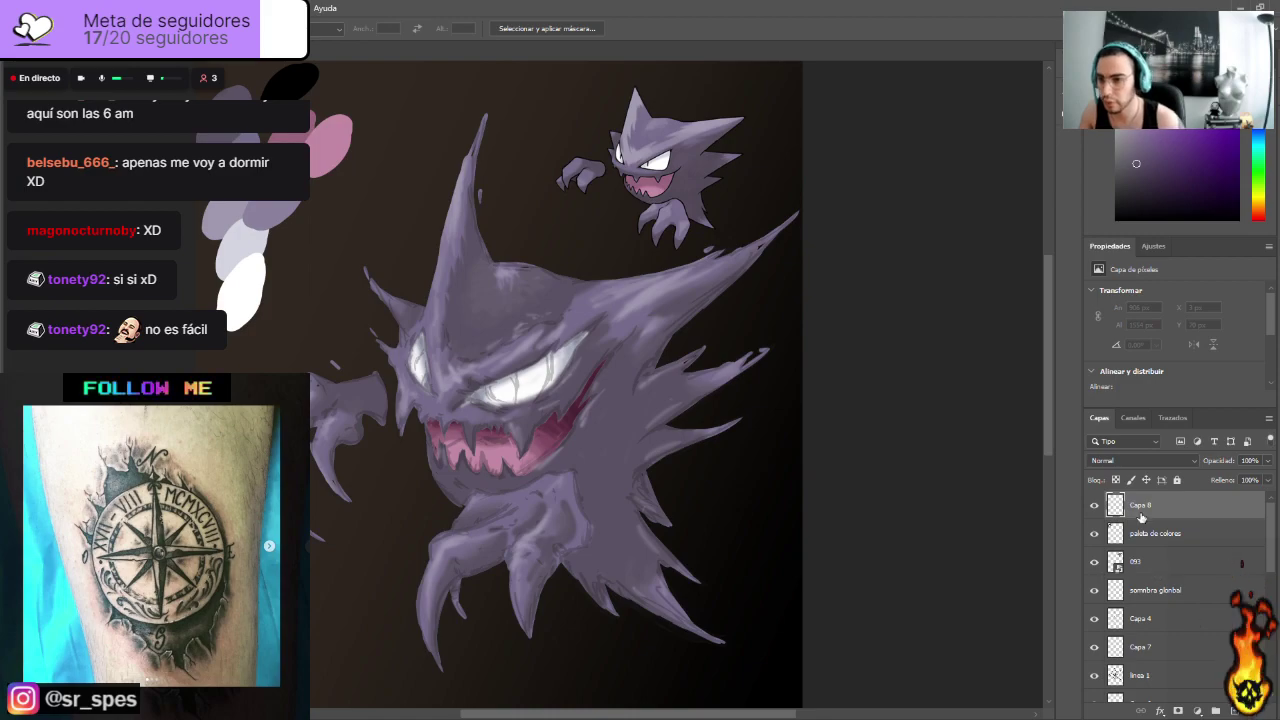
double_click(1160, 509)
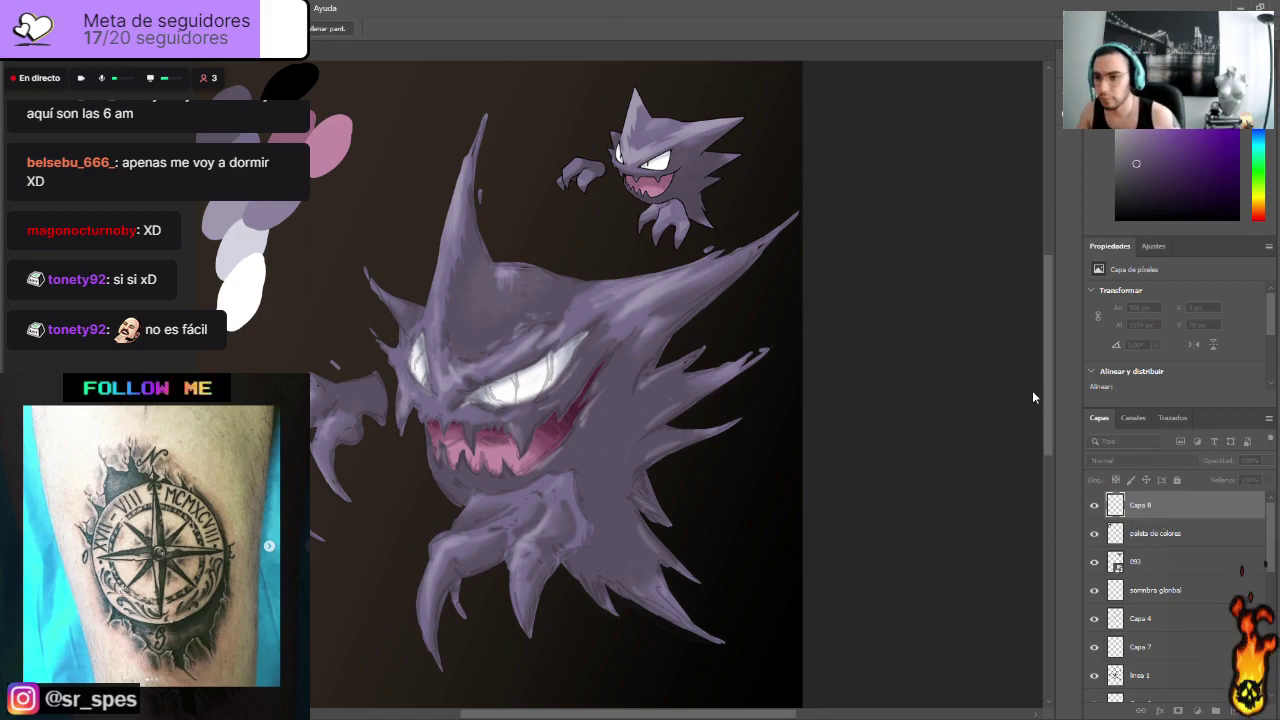
click(1218, 354)
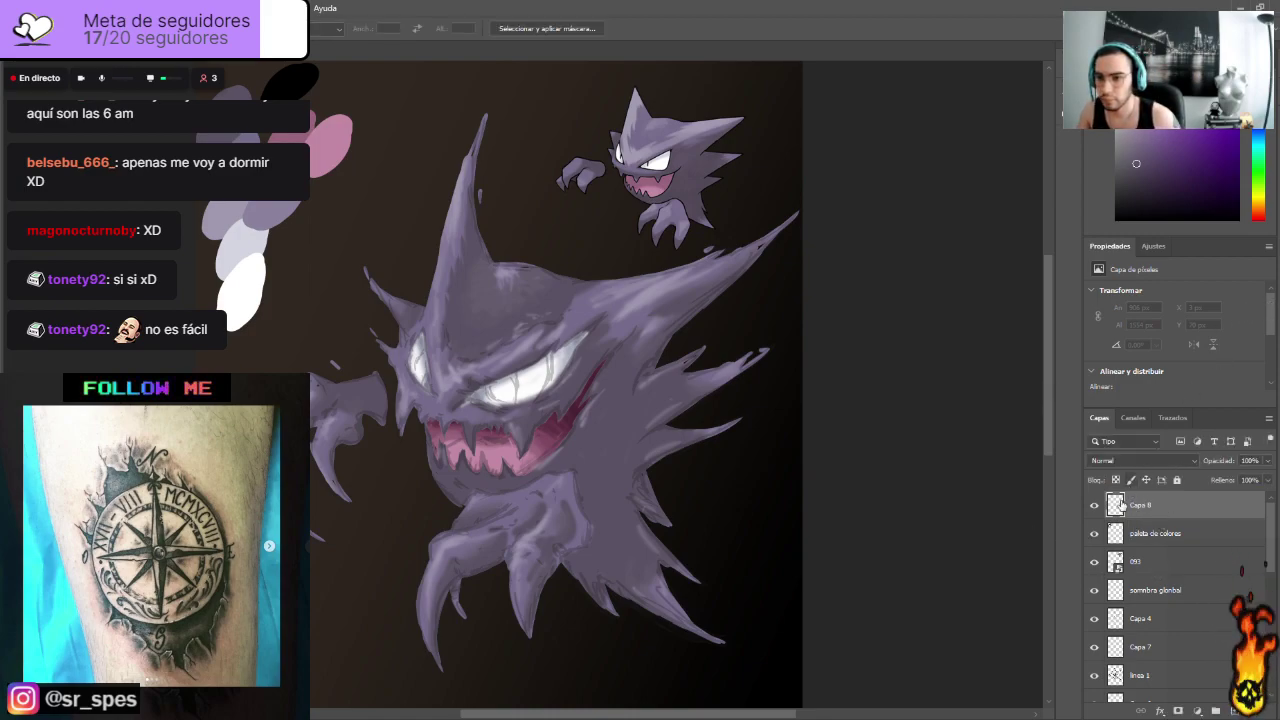
text(linea 2)
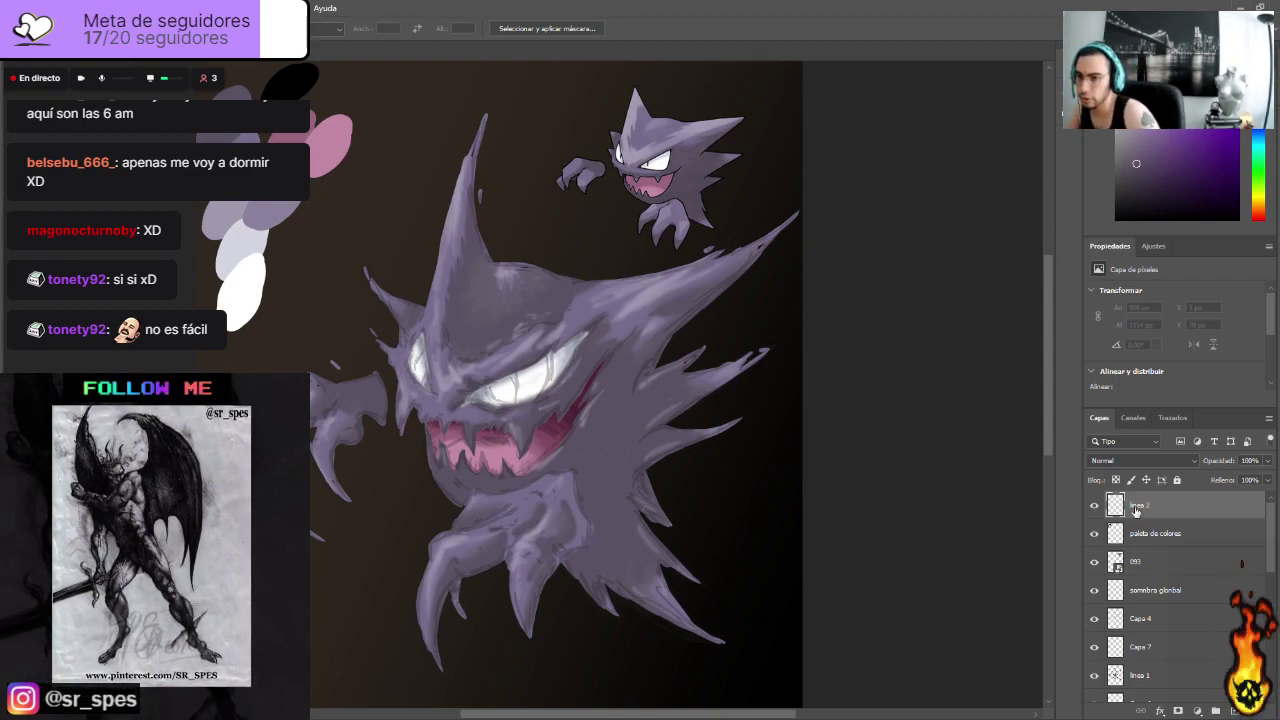
Step: Switch to the Brush with black as the painting color
text(b)
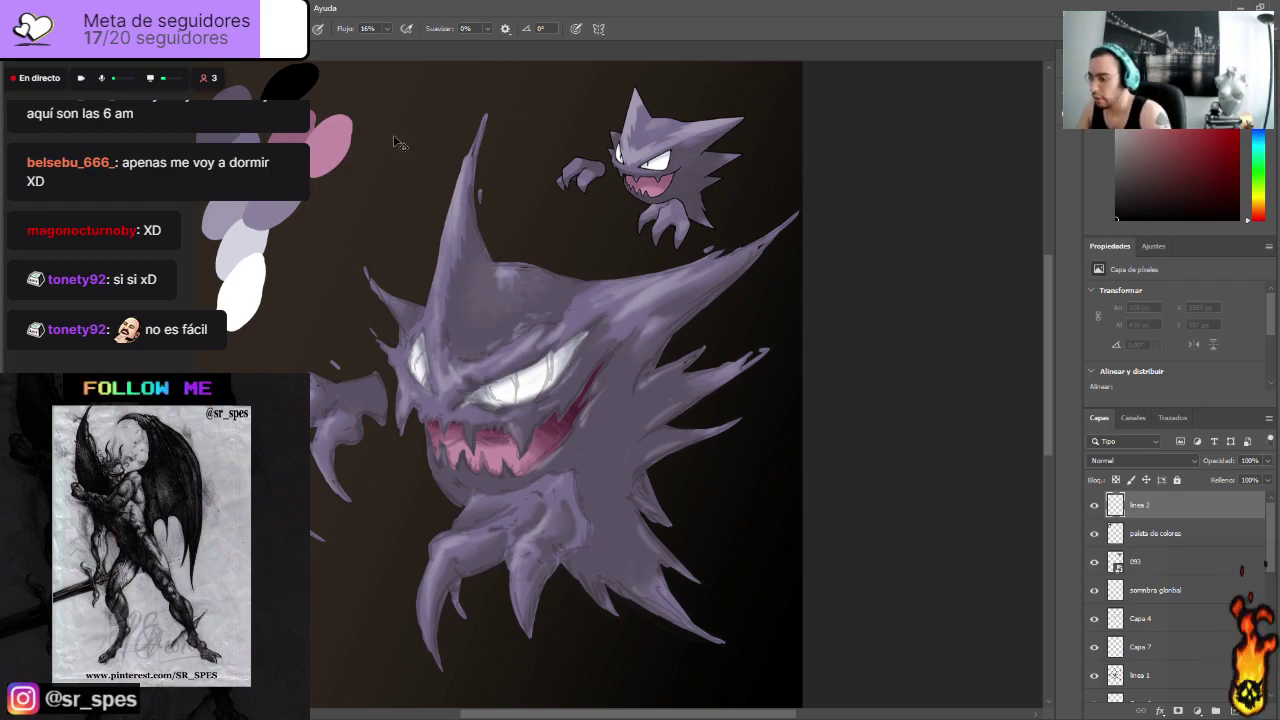
key(ctrl+plus)
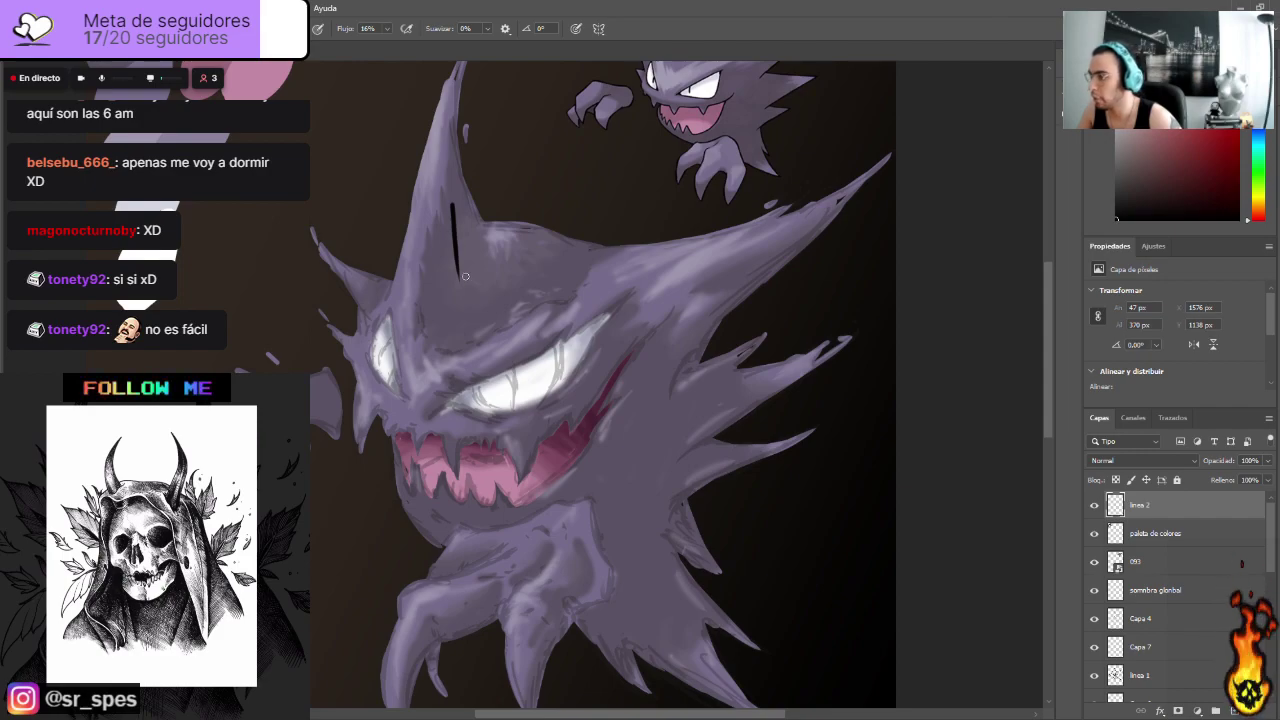
Step: Try black line strokes along the inner edge of the tall horn and undo them
key(ctrl+z)
drag(455, 164, 491, 252)
key(ctrl+z)
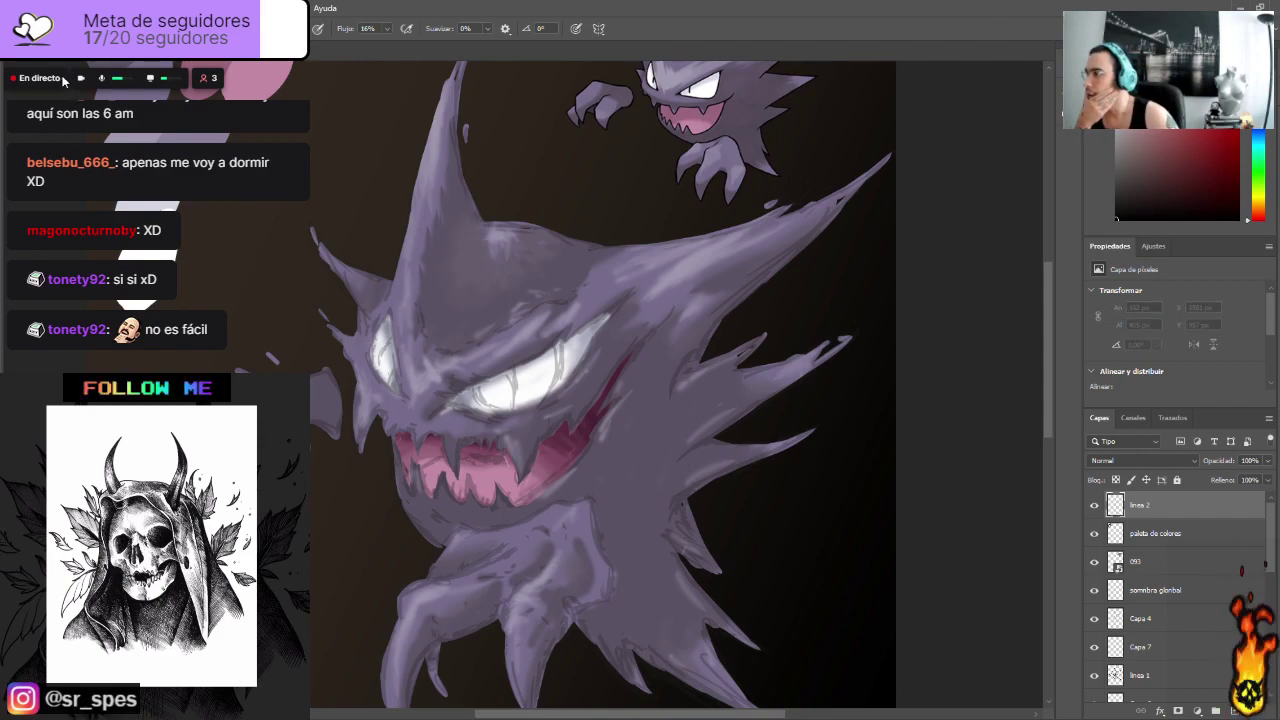
drag(462, 165, 478, 229)
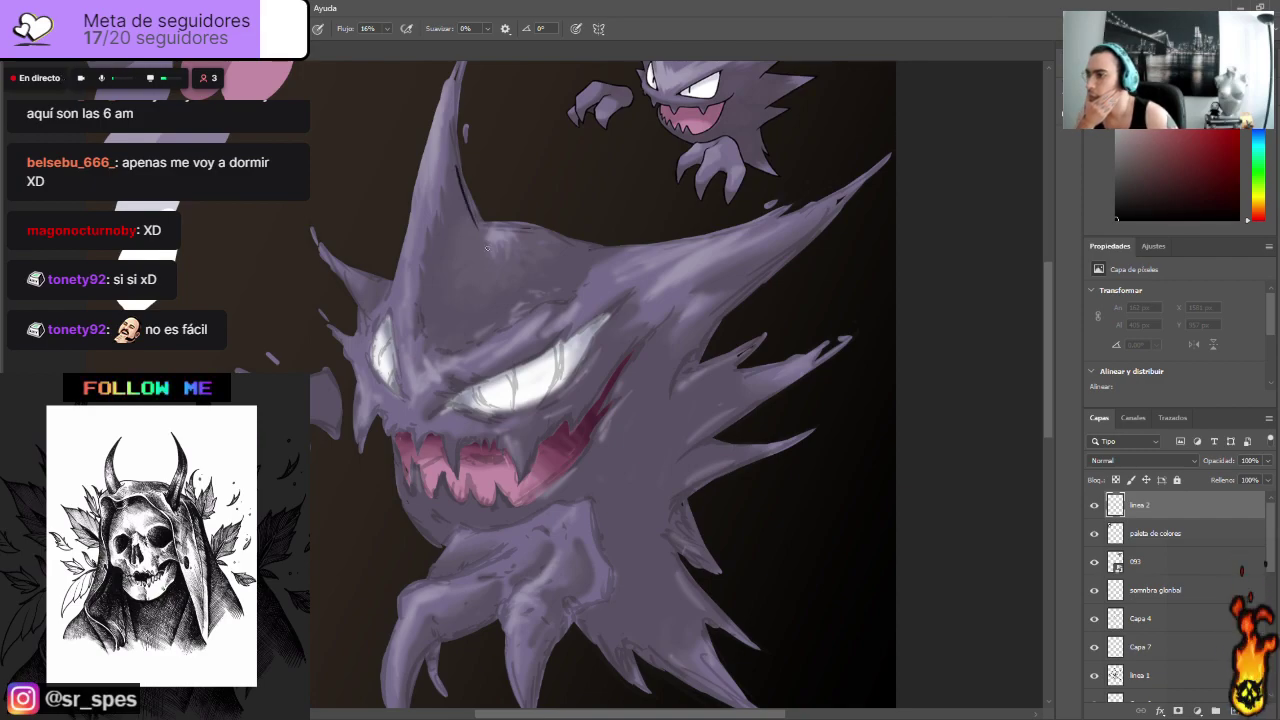
drag(459, 152, 486, 230)
key(ctrl+z)
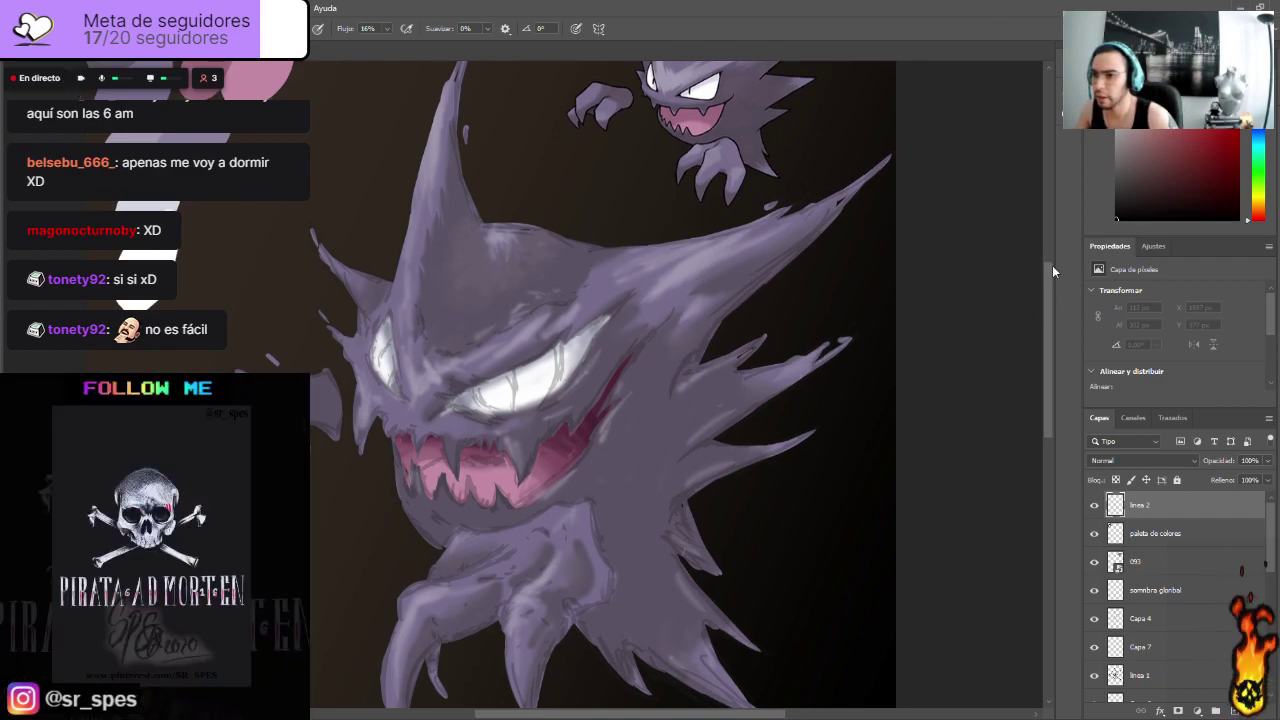
Step: Ink a black outline along the top of the head from the tall horn's base to the long side horn
scroll(1052, 270, up, 3)
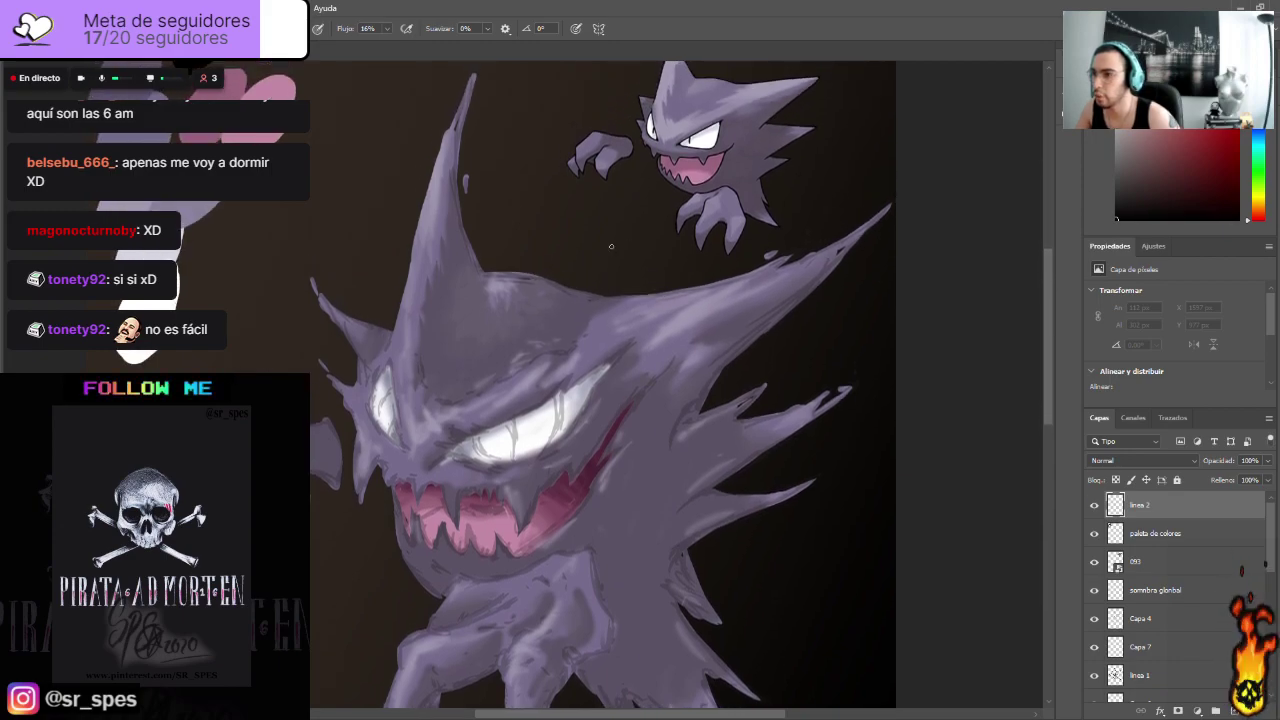
mouse_move(603, 296)
mouse_down()
mouse_move(702, 288)
mouse_move(645, 293)
mouse_move(752, 267)
mouse_move(703, 288)
mouse_move(804, 254)
mouse_up()
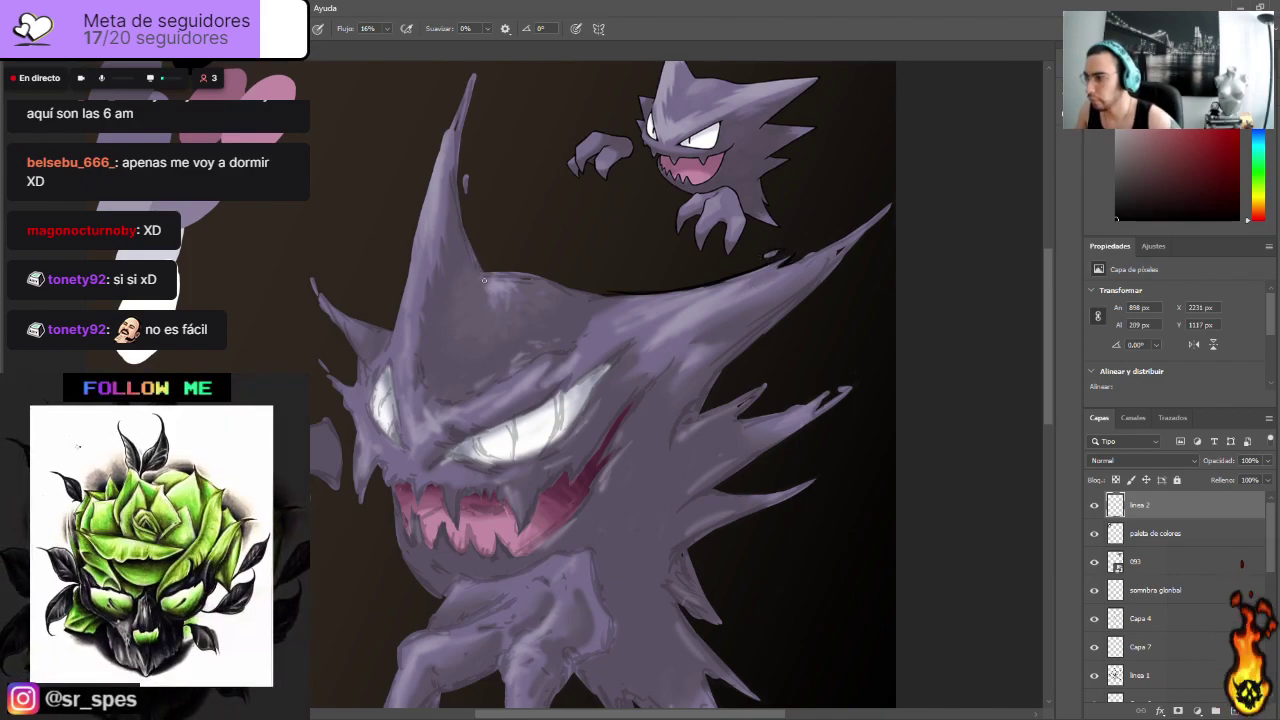
drag(484, 268, 598, 290)
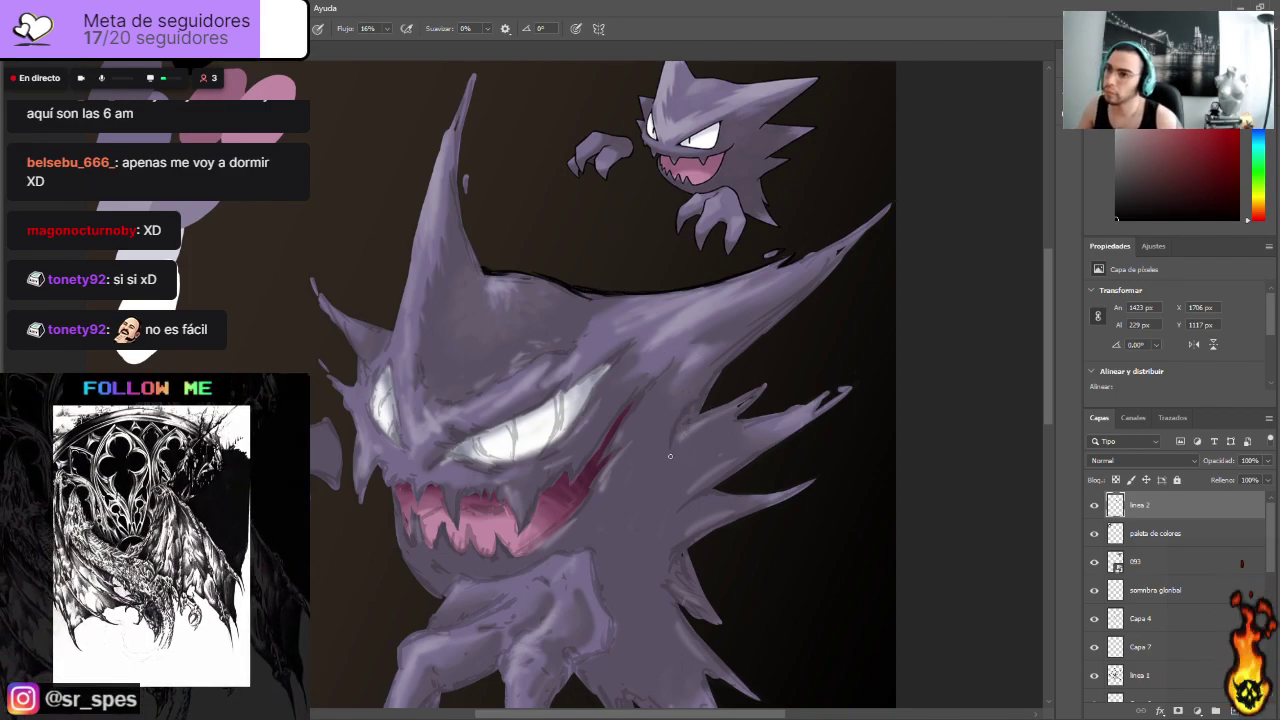
Step: Ink black outlines under the long side horn and around the upper two back spikes
drag(706, 398, 672, 448)
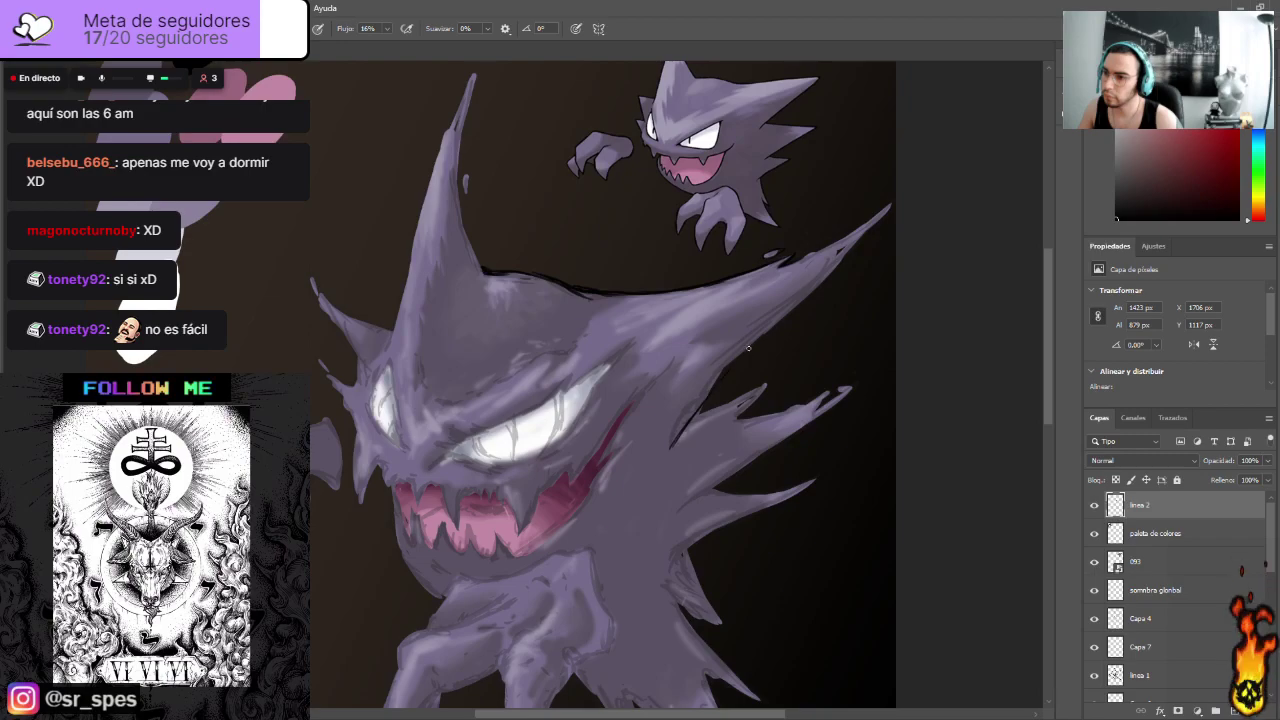
drag(726, 368, 704, 394)
mouse_move(762, 335)
mouse_down()
mouse_move(722, 404)
mouse_move(757, 386)
mouse_move(710, 410)
mouse_move(768, 384)
mouse_up()
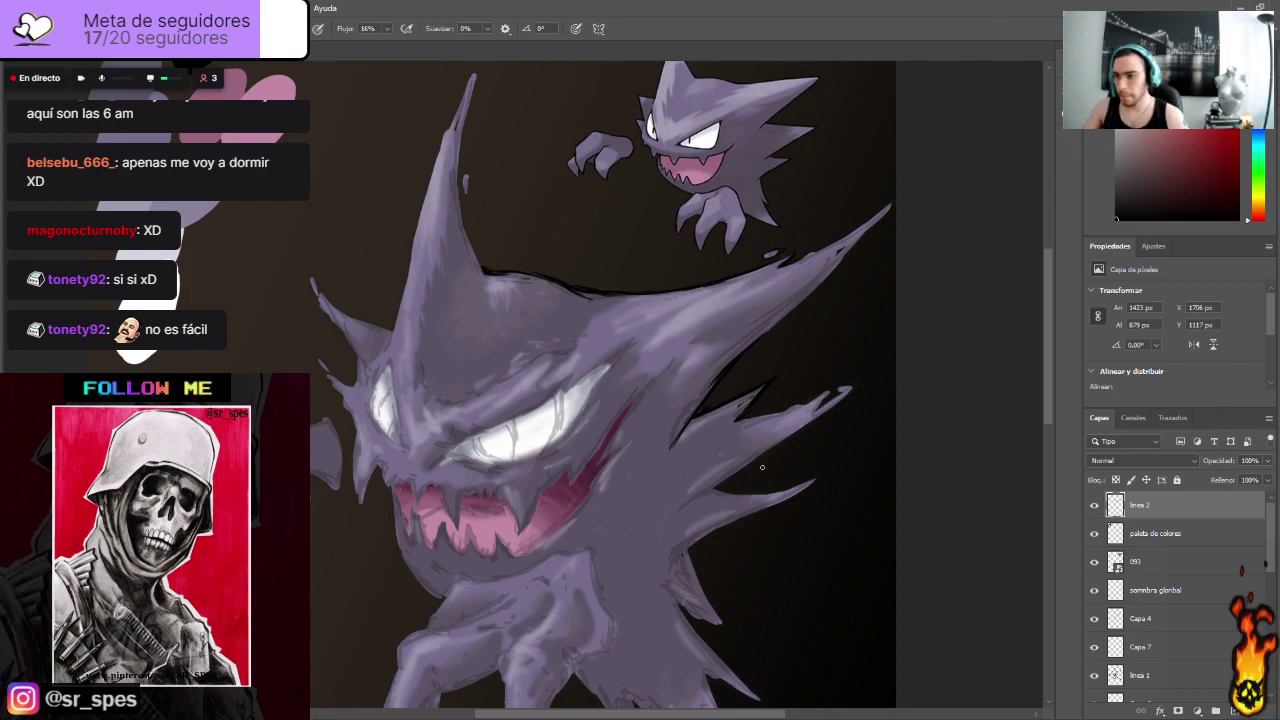
mouse_move(681, 512)
mouse_down()
mouse_move(836, 404)
mouse_move(822, 410)
mouse_up()
mouse_move(735, 423)
mouse_down()
mouse_move(832, 389)
mouse_move(800, 420)
mouse_up()
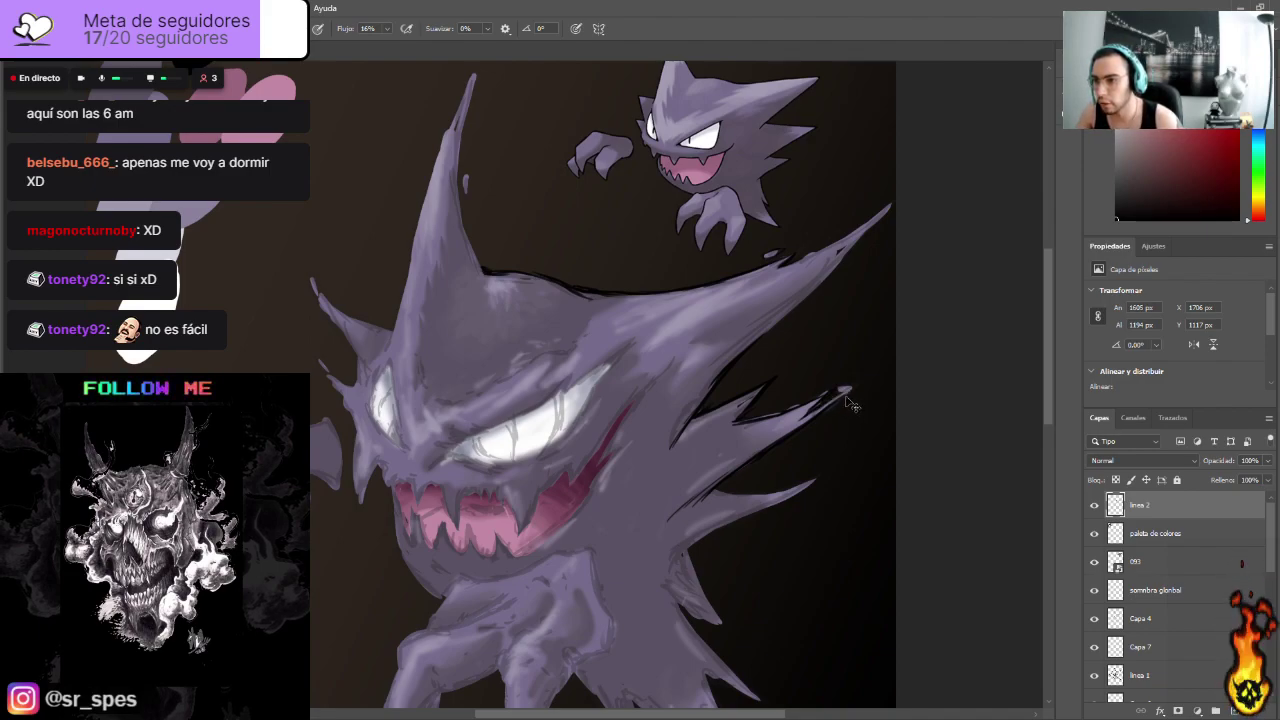
drag(843, 391, 852, 388)
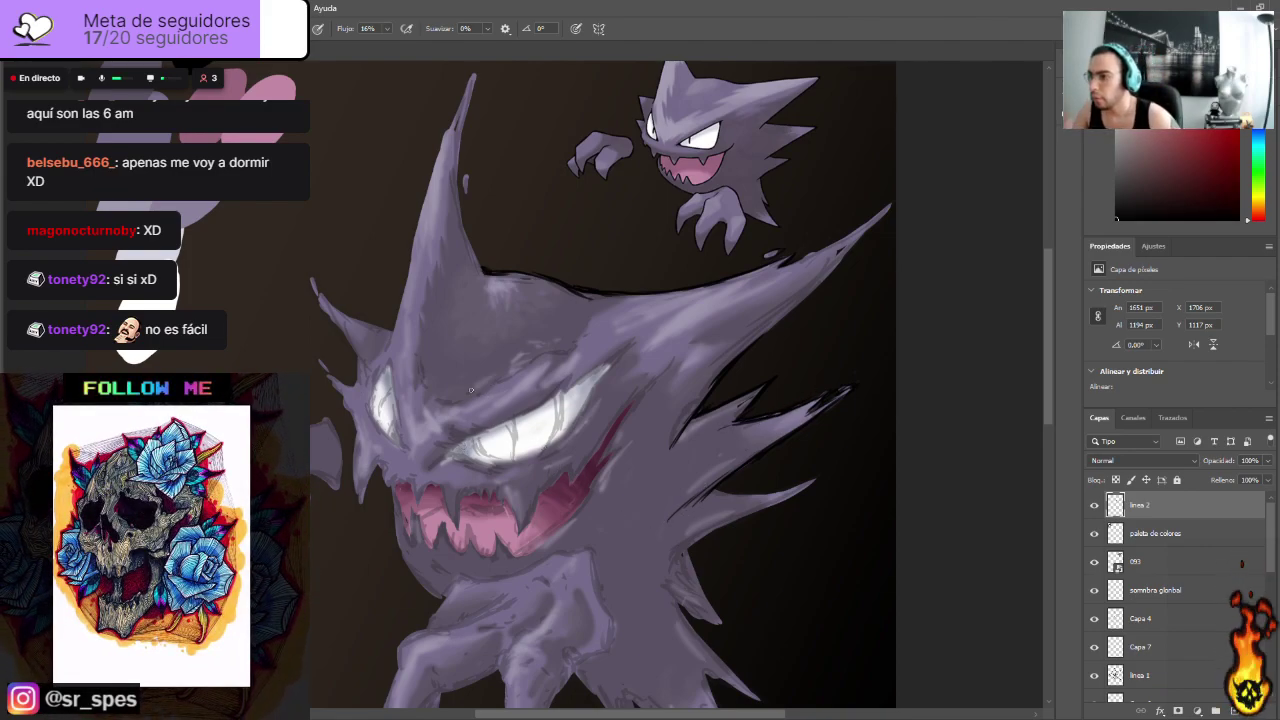
Step: Ink a black outline along the inner edge of the tall horn down to the top of the head
drag(476, 254, 455, 160)
drag(461, 215, 457, 170)
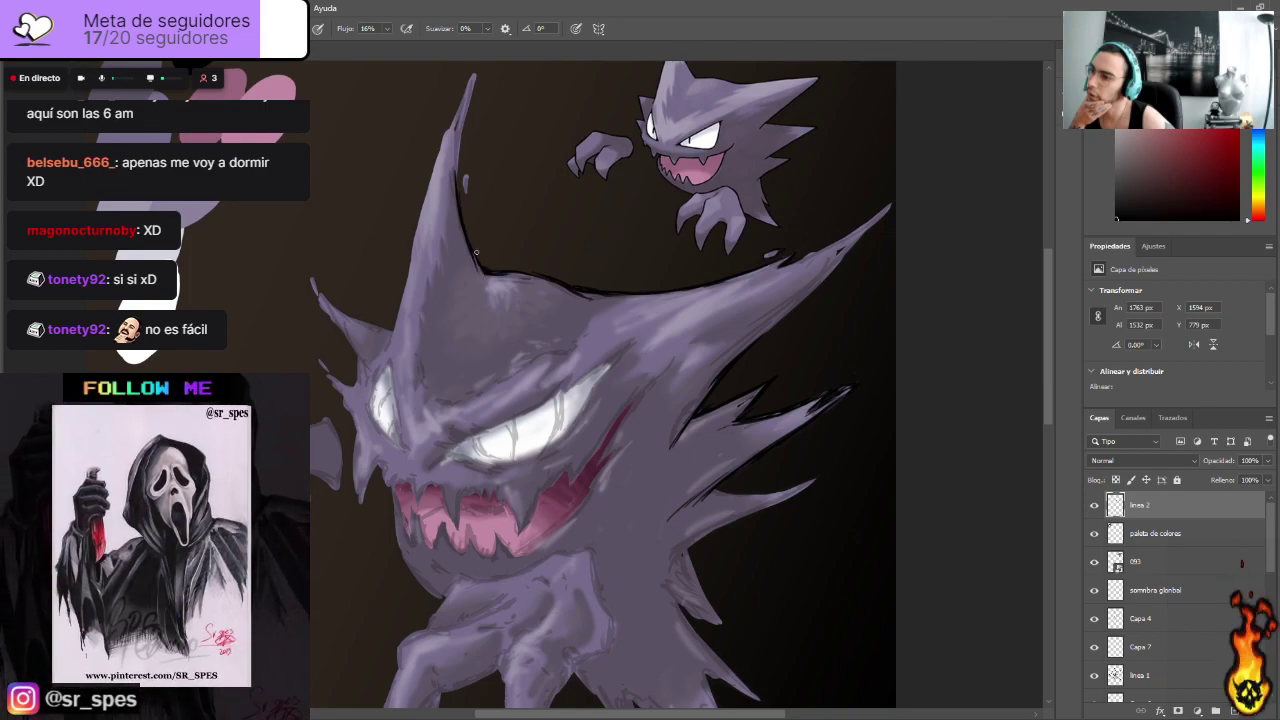
Step: Ink a black outline along the outer edge of the tall horn down to its base
drag(1049, 348, 1050, 355)
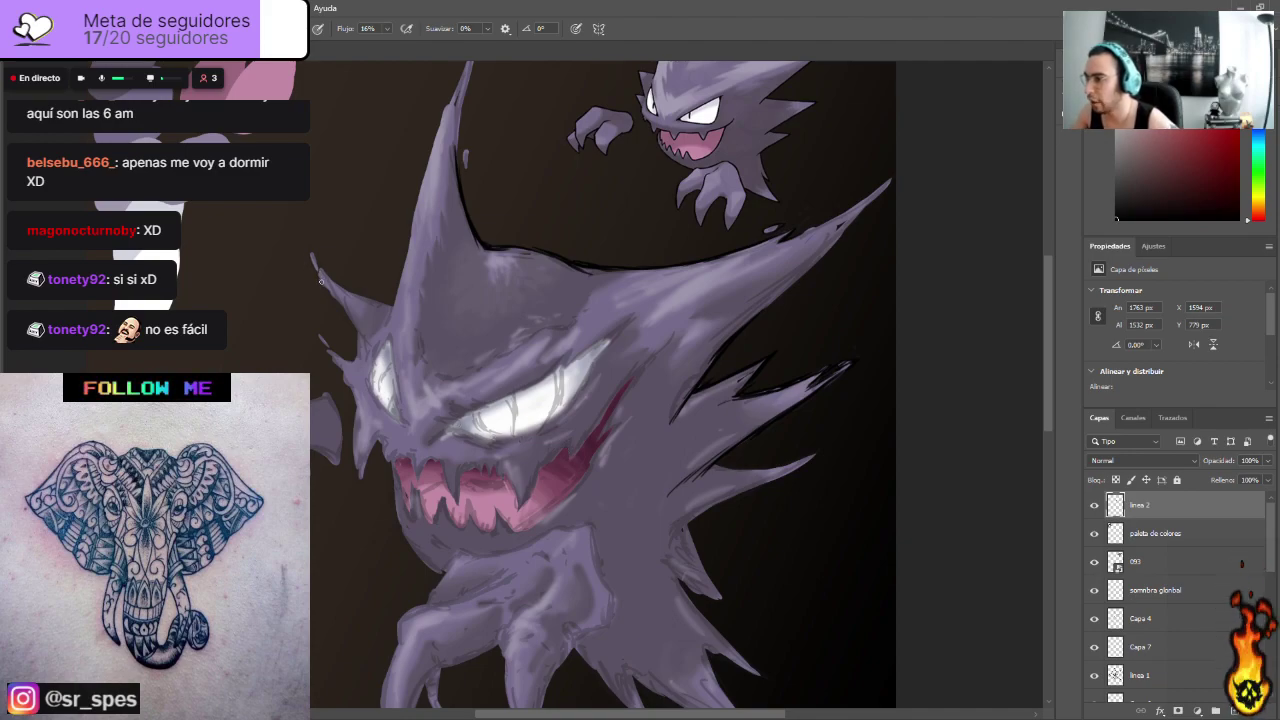
drag(387, 314, 414, 202)
drag(408, 250, 419, 188)
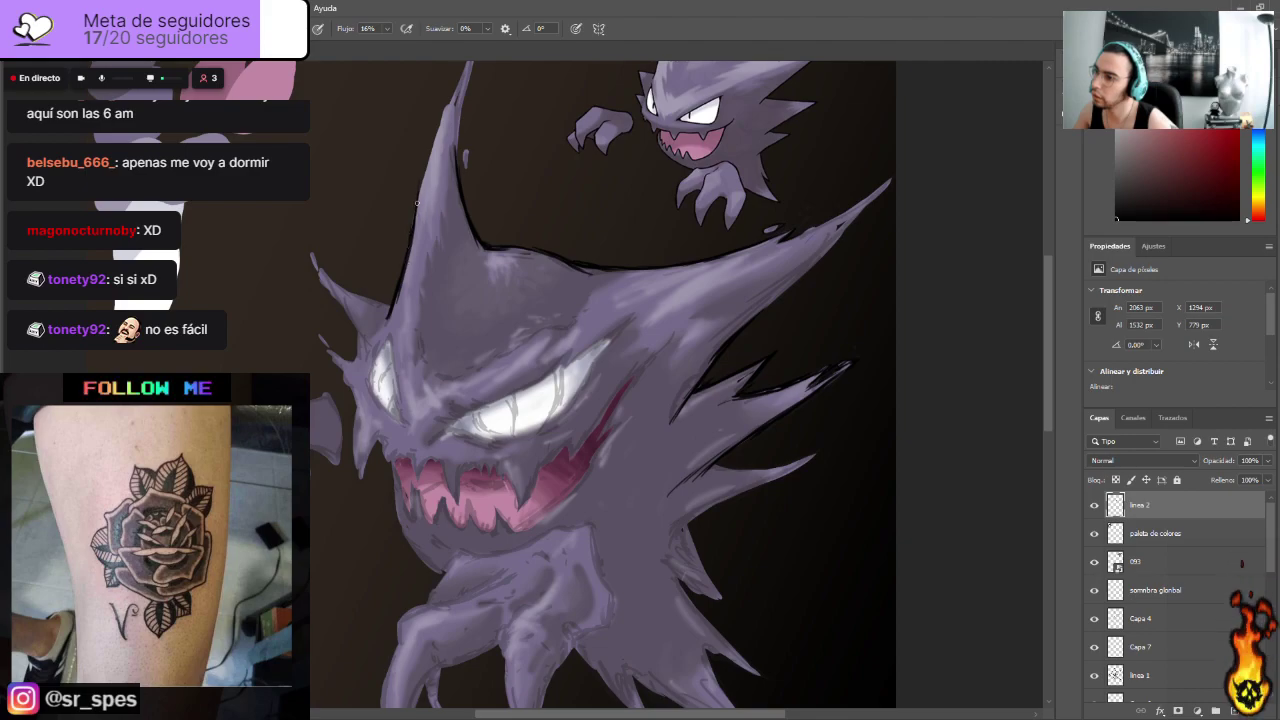
Step: Ink black outlines along the base of the upper far-side spike and around the spikes beside the far eye and cheek
drag(383, 318, 373, 302)
mouse_move(359, 348)
mouse_down()
mouse_move(341, 311)
mouse_move(365, 341)
mouse_move(326, 348)
mouse_up()
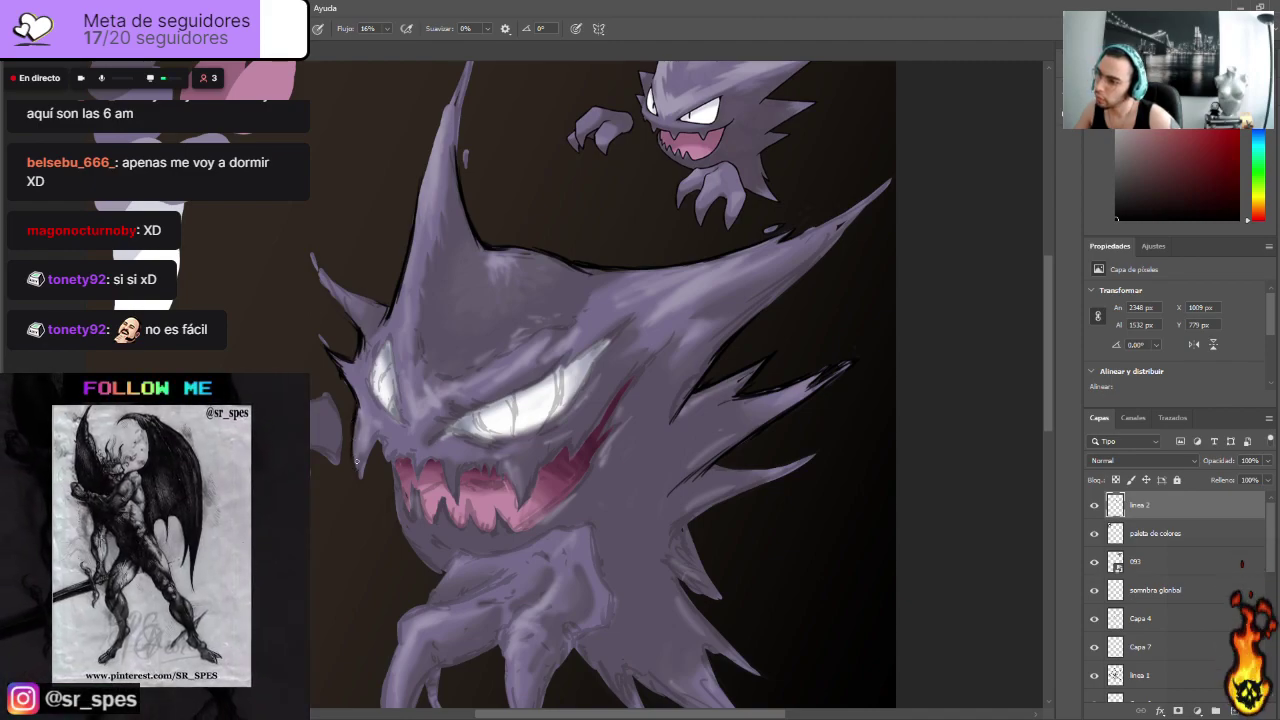
mouse_move(353, 450)
mouse_down()
mouse_move(365, 470)
mouse_move(371, 449)
mouse_up()
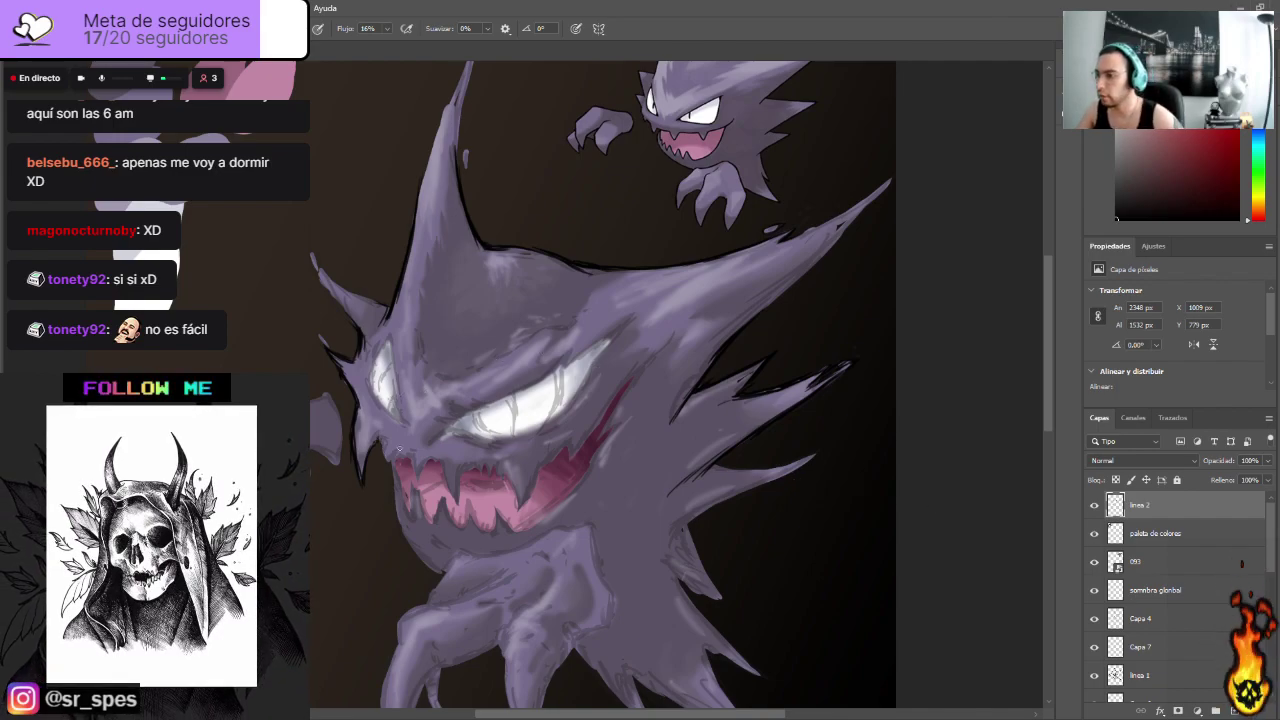
Step: Try black line strokes between the cheek spike and the start of the upper teeth and undo them
drag(375, 439, 386, 467)
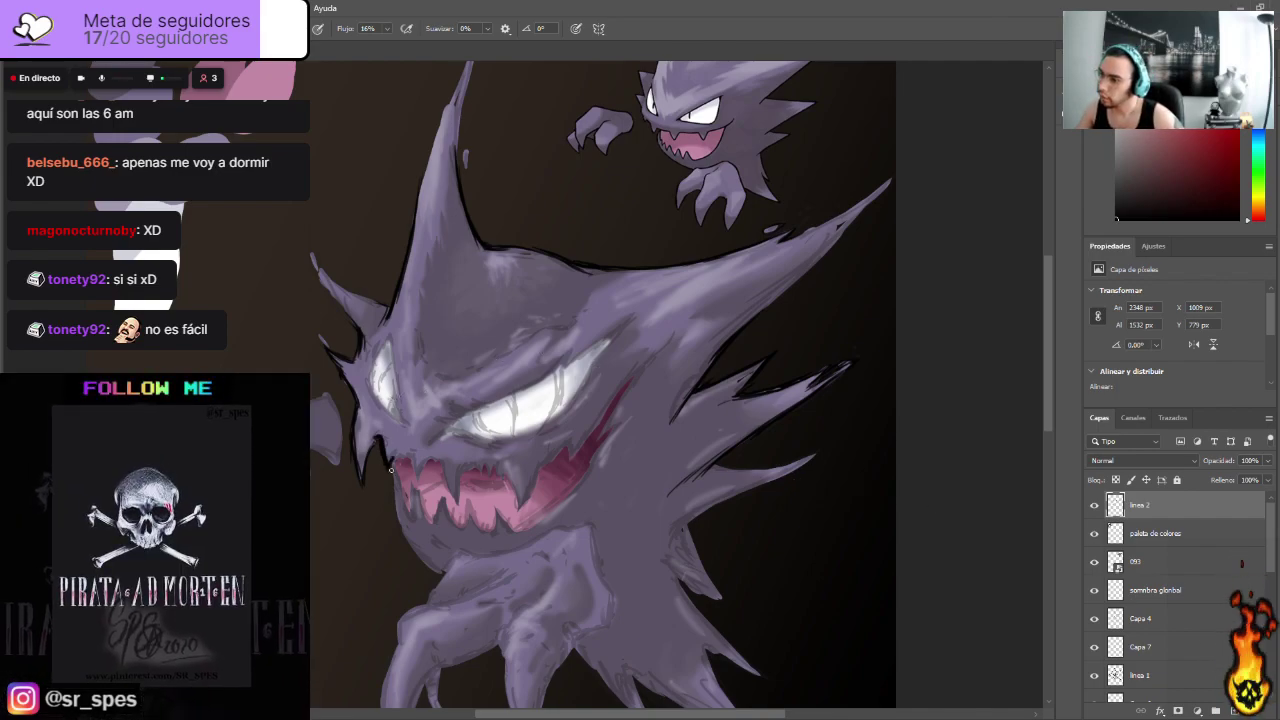
key(ctrl+z)
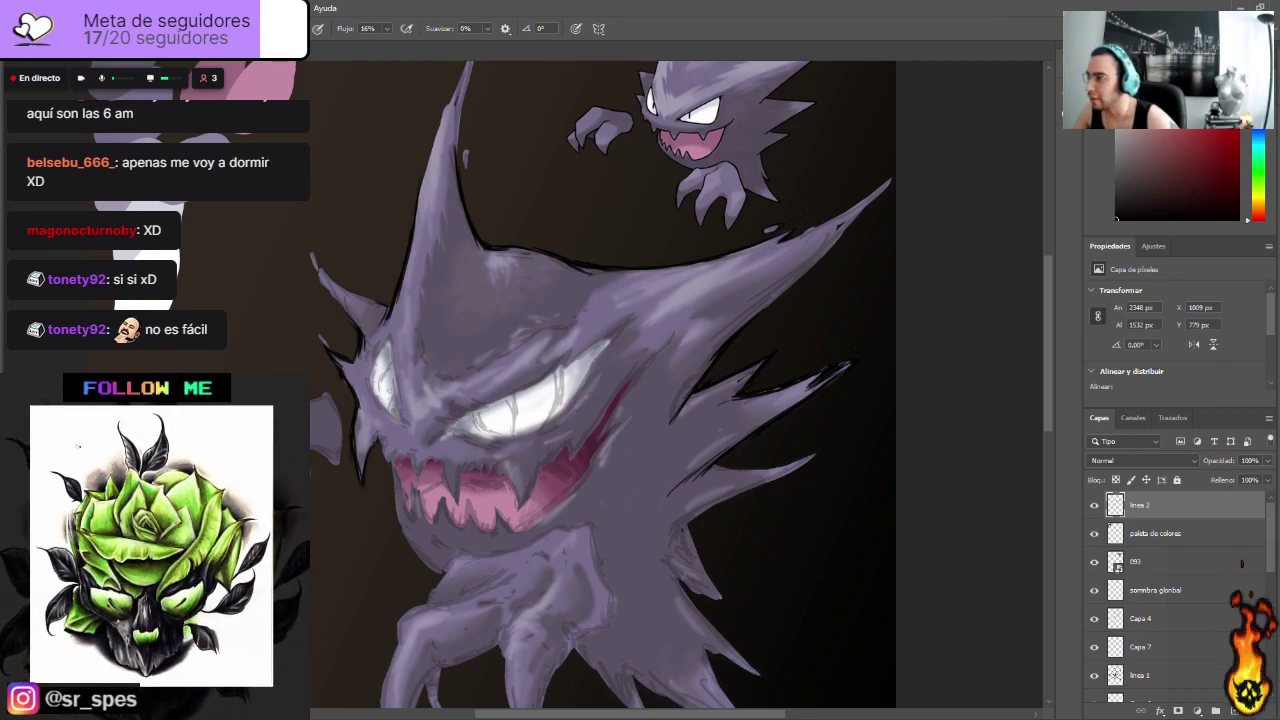
drag(396, 443, 410, 478)
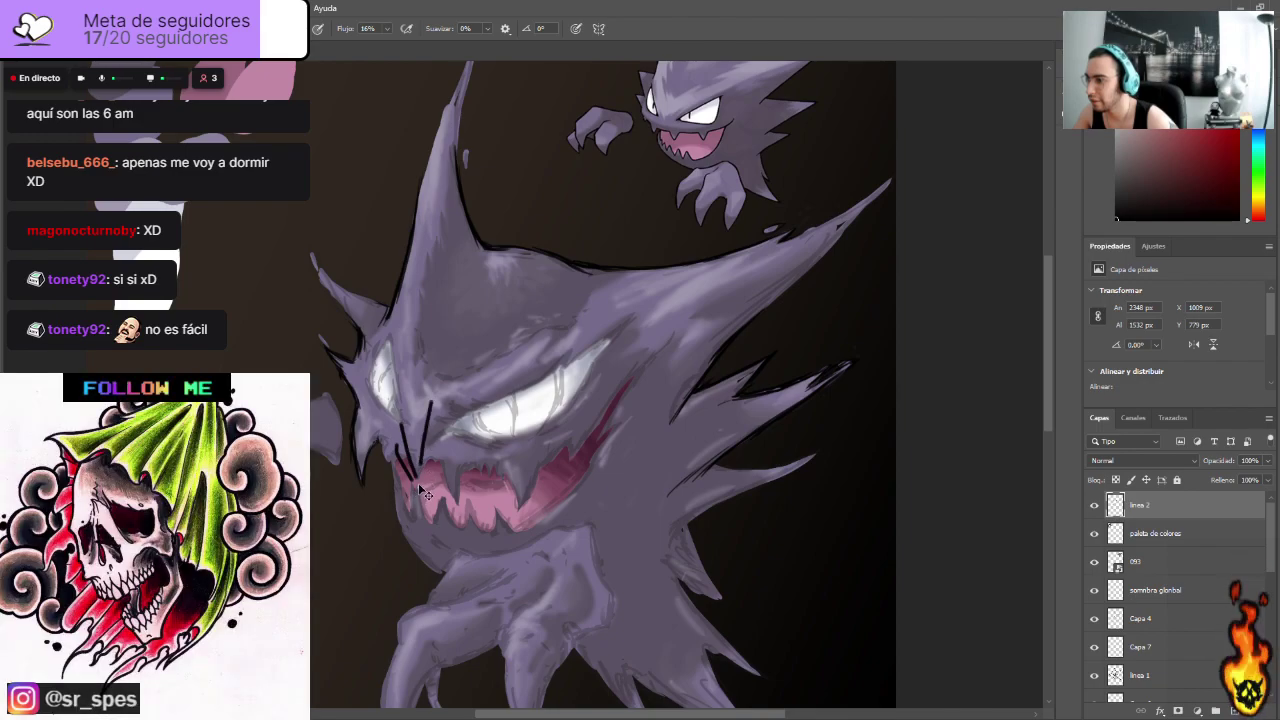
key(ctrl+z)
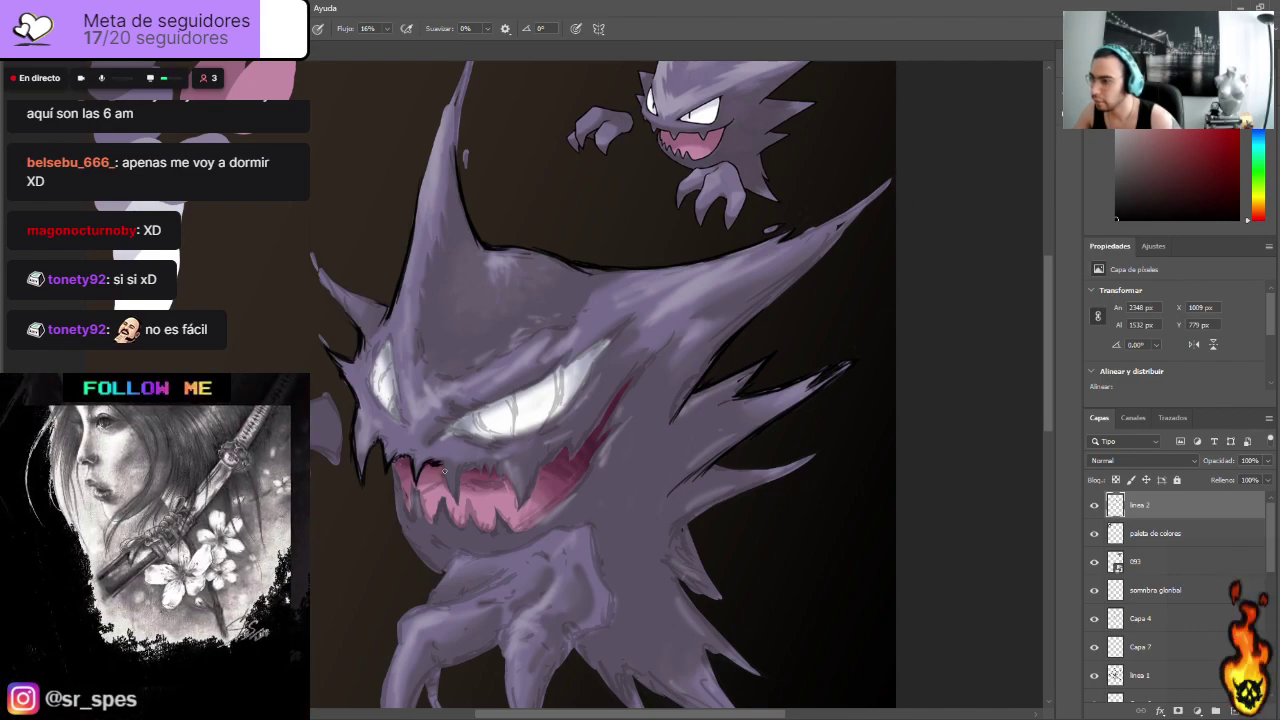
Step: Ink black outlines around the upper fangs and along the edge of the grin up to the near mouth corner
drag(444, 464, 459, 502)
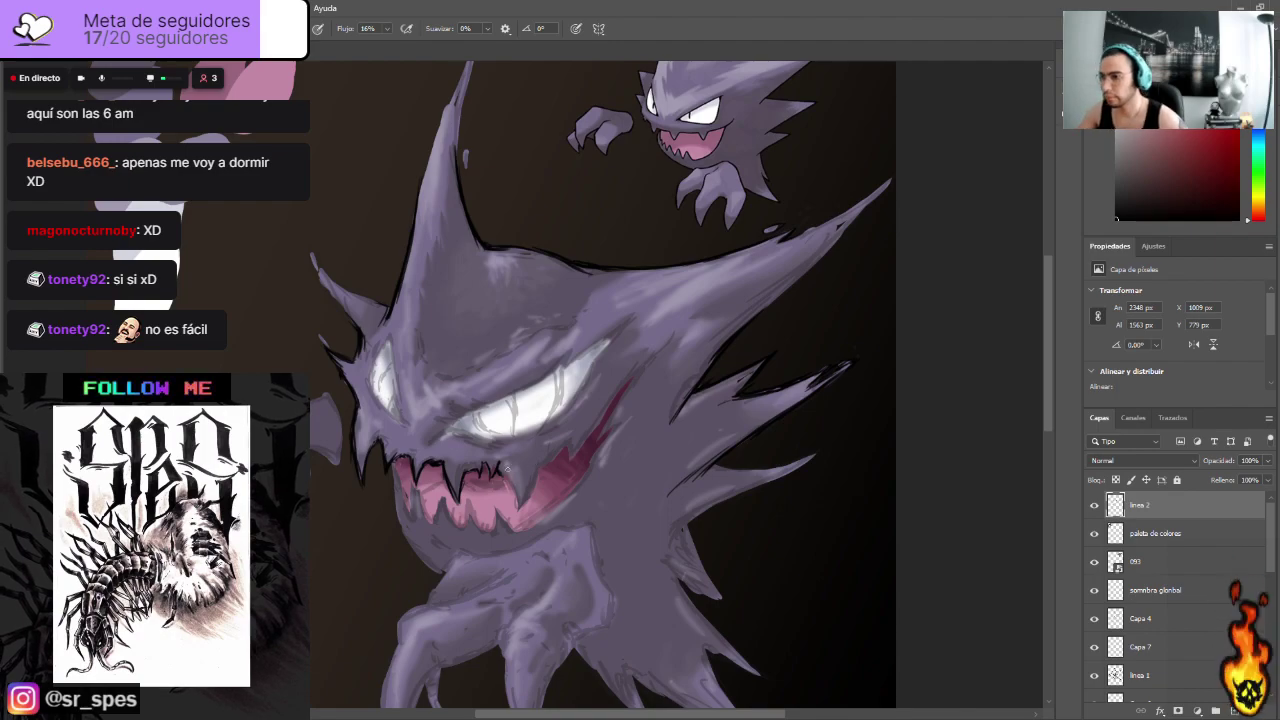
drag(505, 476, 520, 515)
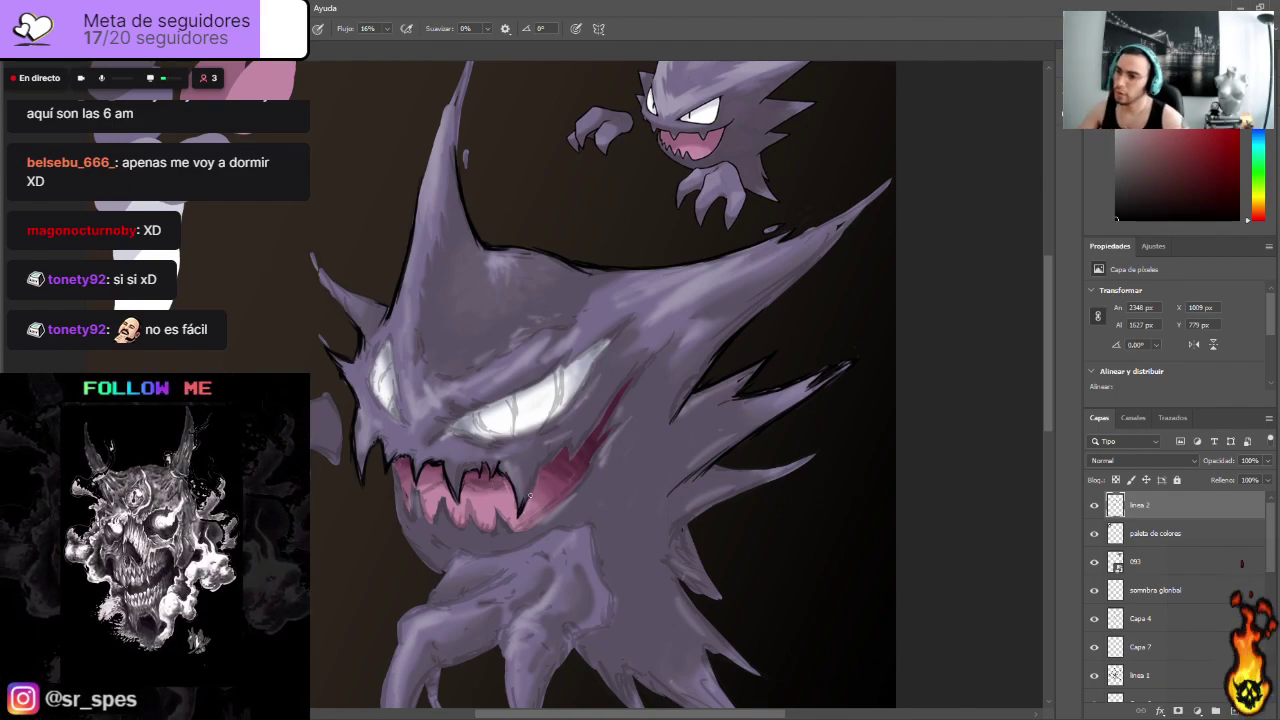
mouse_move(532, 483)
mouse_down()
mouse_move(568, 438)
mouse_move(564, 469)
mouse_move(602, 417)
mouse_move(566, 468)
mouse_move(614, 395)
mouse_move(588, 443)
mouse_move(632, 368)
mouse_up()
drag(604, 414, 685, 312)
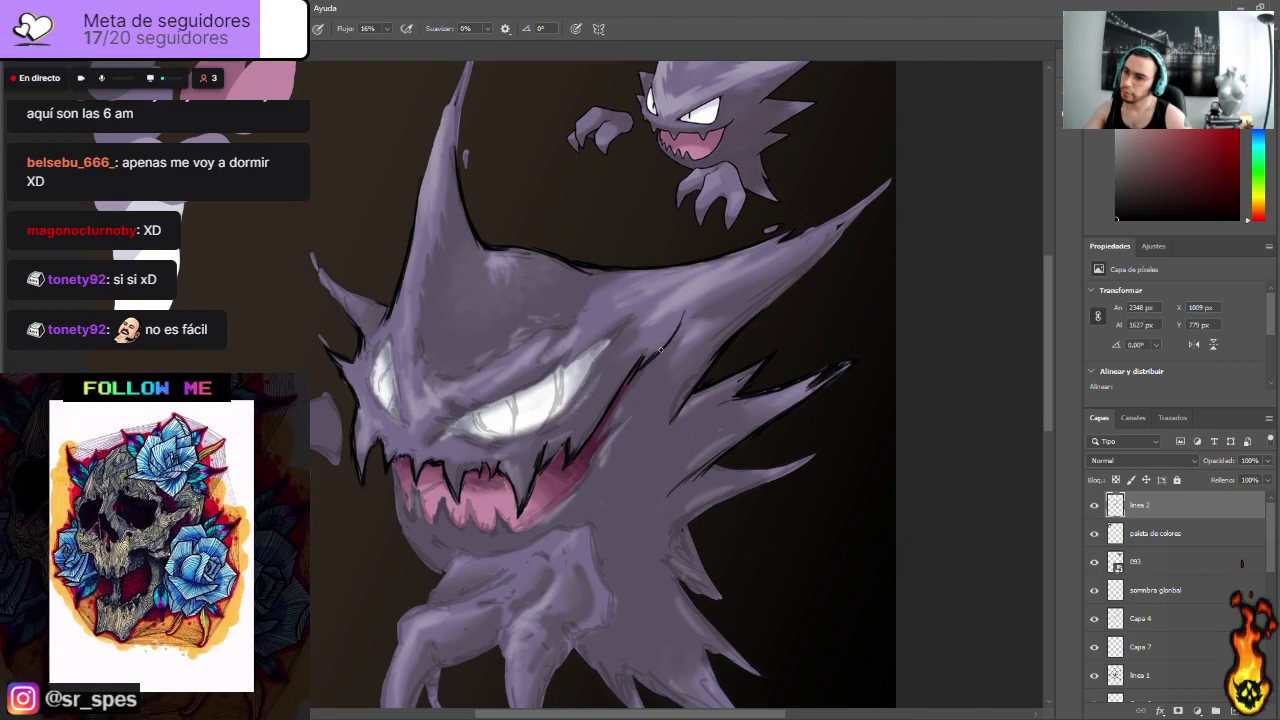
mouse_move(641, 363)
mouse_down()
mouse_move(656, 344)
mouse_move(600, 438)
mouse_move(640, 397)
mouse_move(594, 462)
mouse_up()
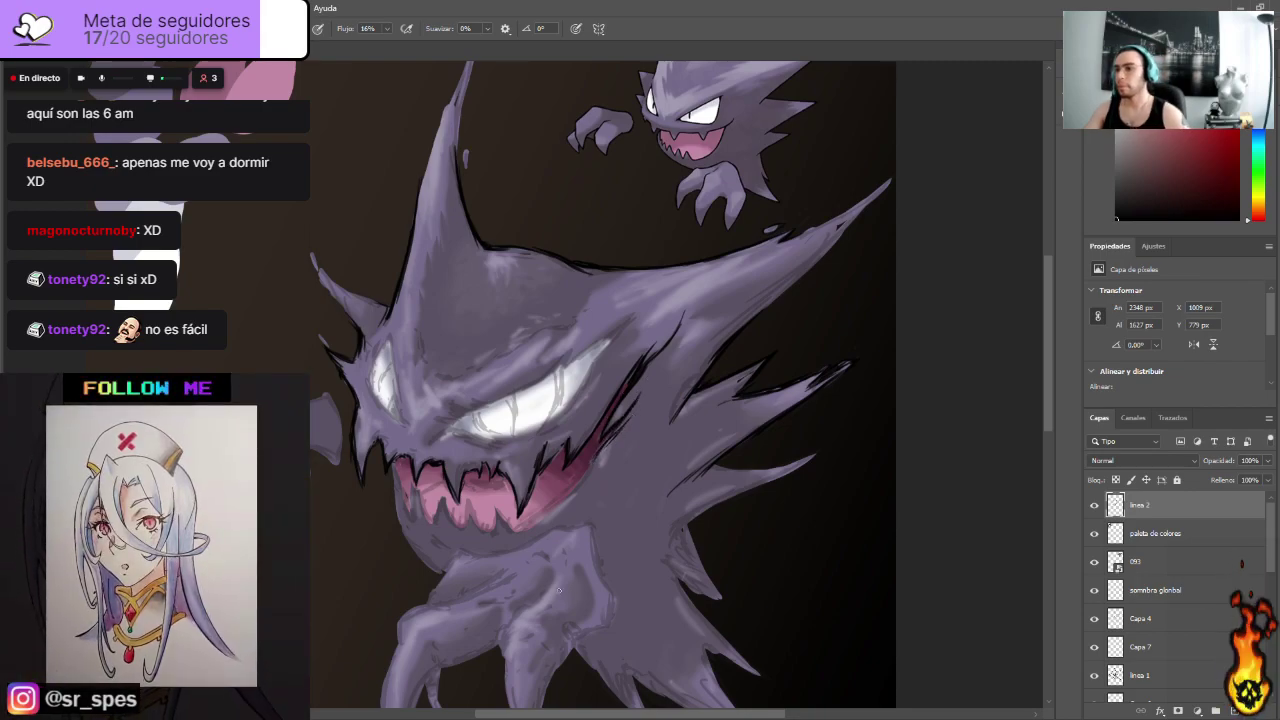
Step: Ink black outlines along the jaw down to the hand and around the lower teeth and lip
mouse_move(1051, 296)
mouse_down()
mouse_move(1054, 332)
mouse_move(1060, 280)
mouse_move(1060, 292)
mouse_up()
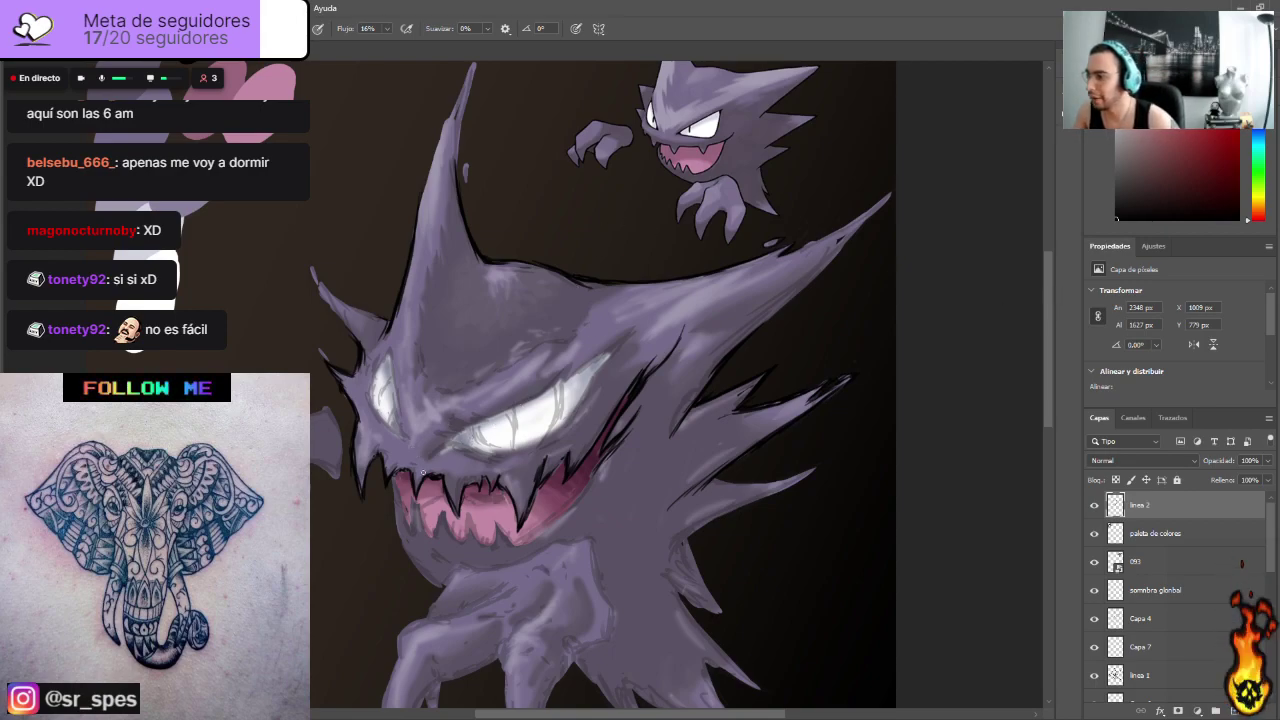
drag(1064, 314, 980, 359)
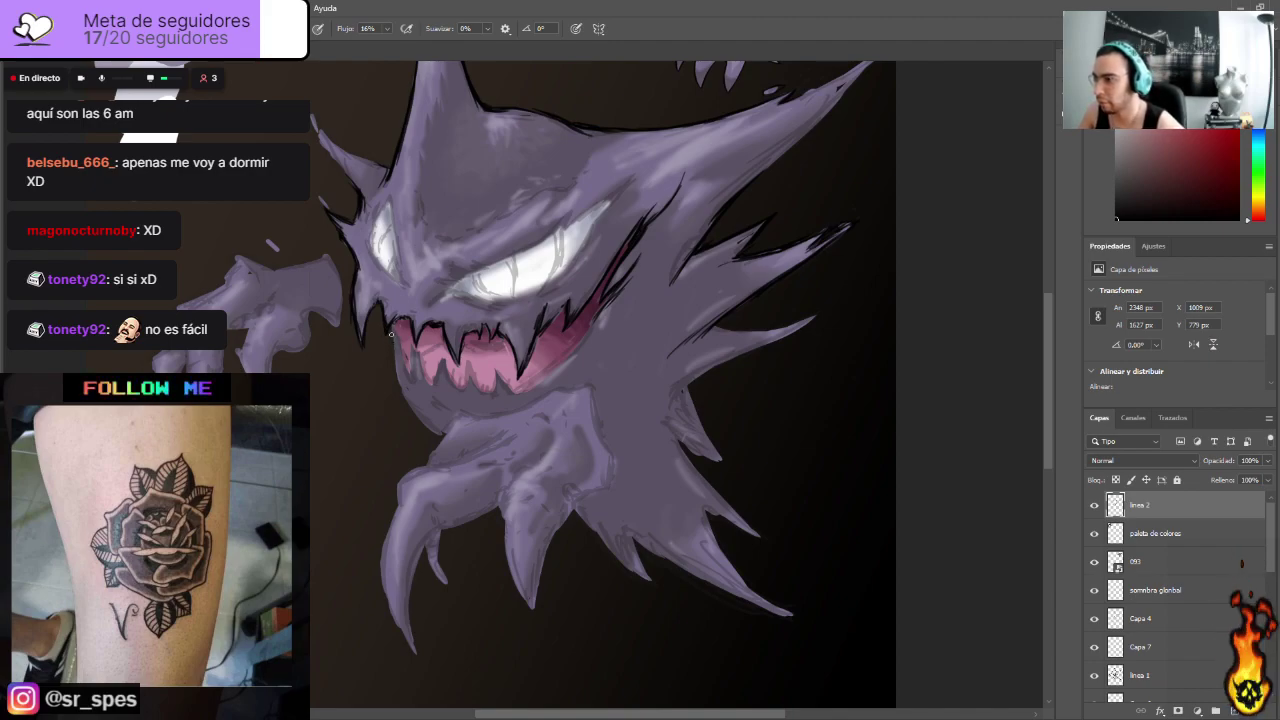
mouse_move(396, 356)
mouse_down()
mouse_move(428, 428)
mouse_move(408, 400)
mouse_up()
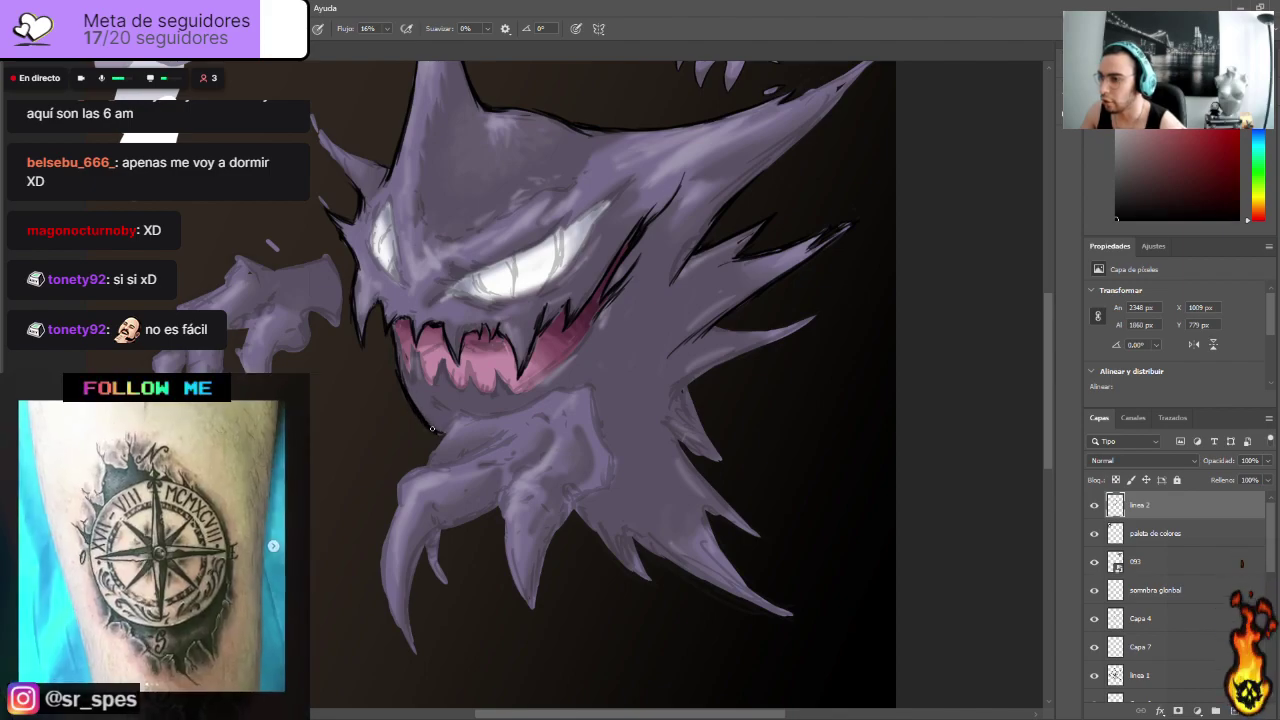
mouse_move(398, 338)
mouse_down()
mouse_move(396, 326)
mouse_move(408, 370)
mouse_move(415, 350)
mouse_move(431, 382)
mouse_move(436, 372)
mouse_up()
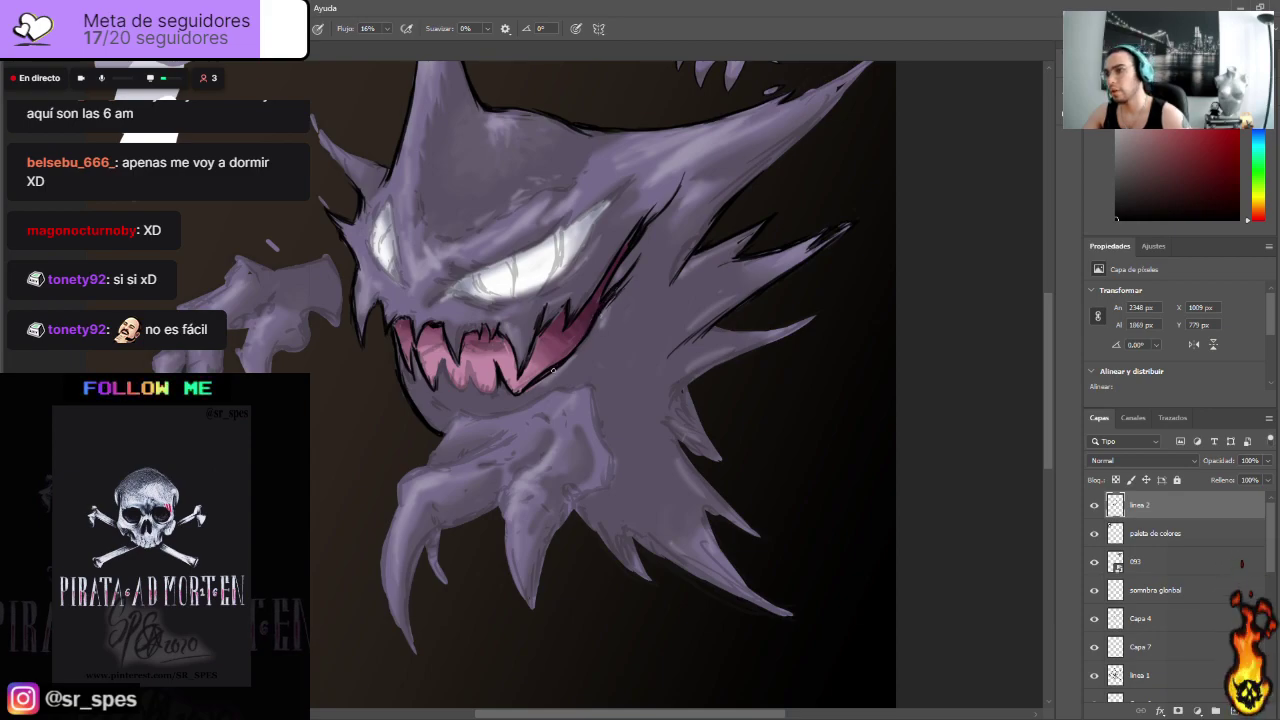
Step: Ink a black outline around the back of the near hand, from its inner side across the top to the jaw
drag(589, 383, 608, 456)
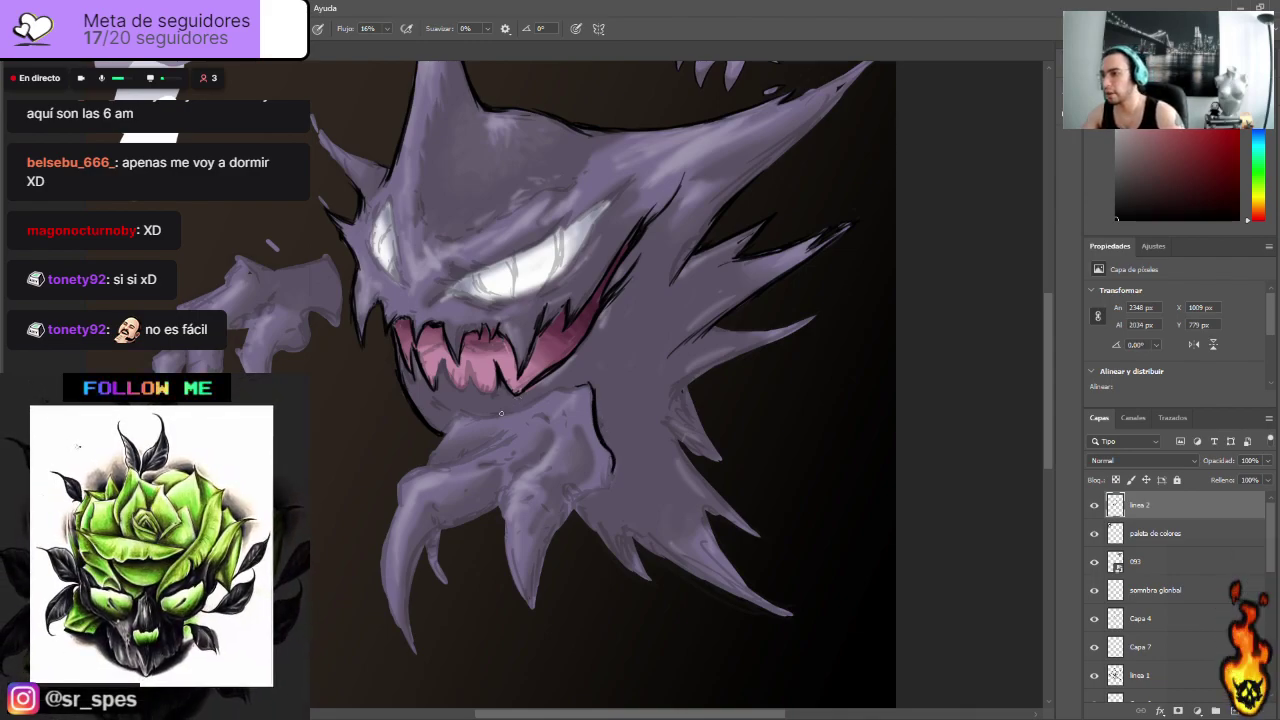
drag(483, 414, 564, 385)
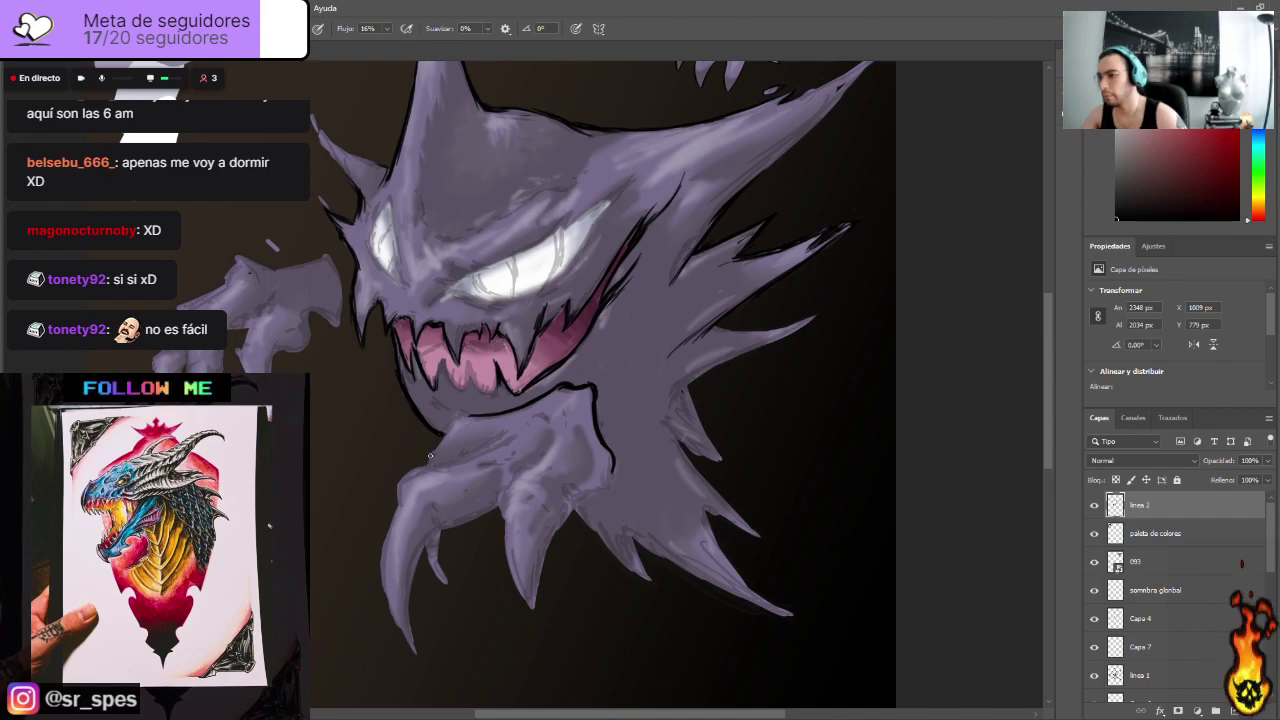
mouse_move(443, 433)
mouse_down()
mouse_move(466, 412)
mouse_move(504, 413)
mouse_up()
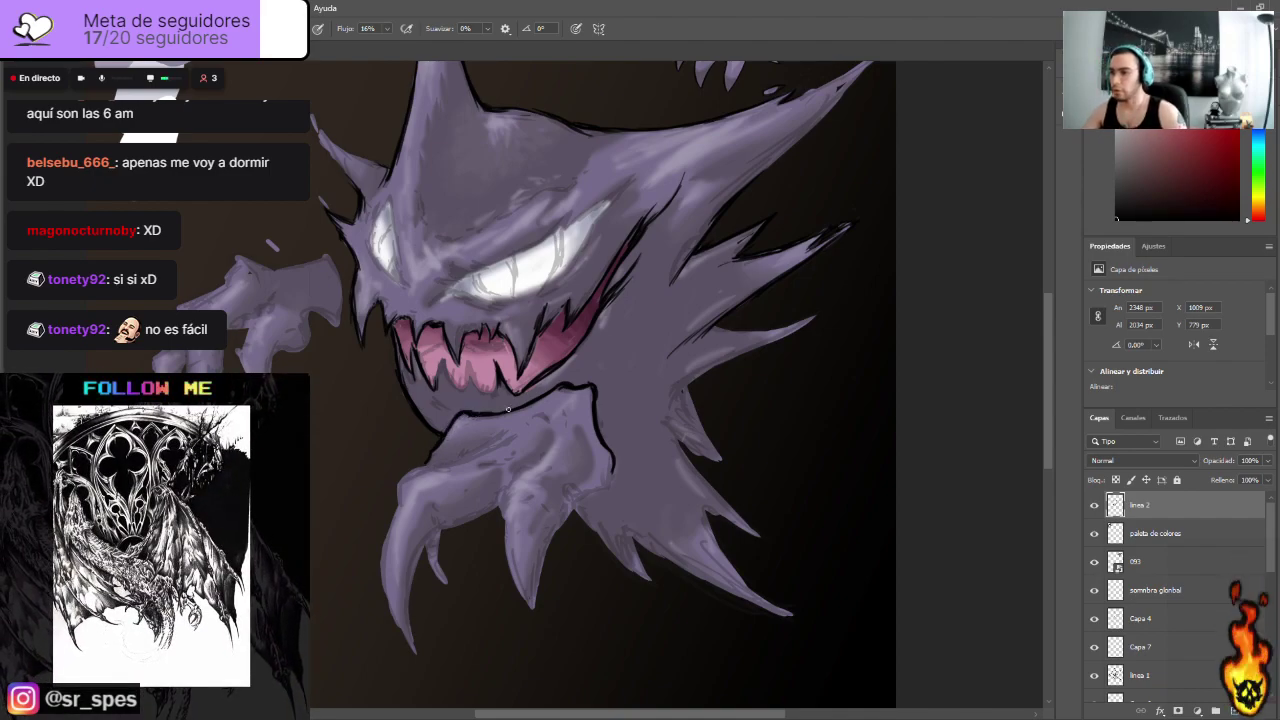
Step: Thicken the black outlines of the cheek spike and the lower jaw on the far side of the face
scroll(512, 380, down, 1)
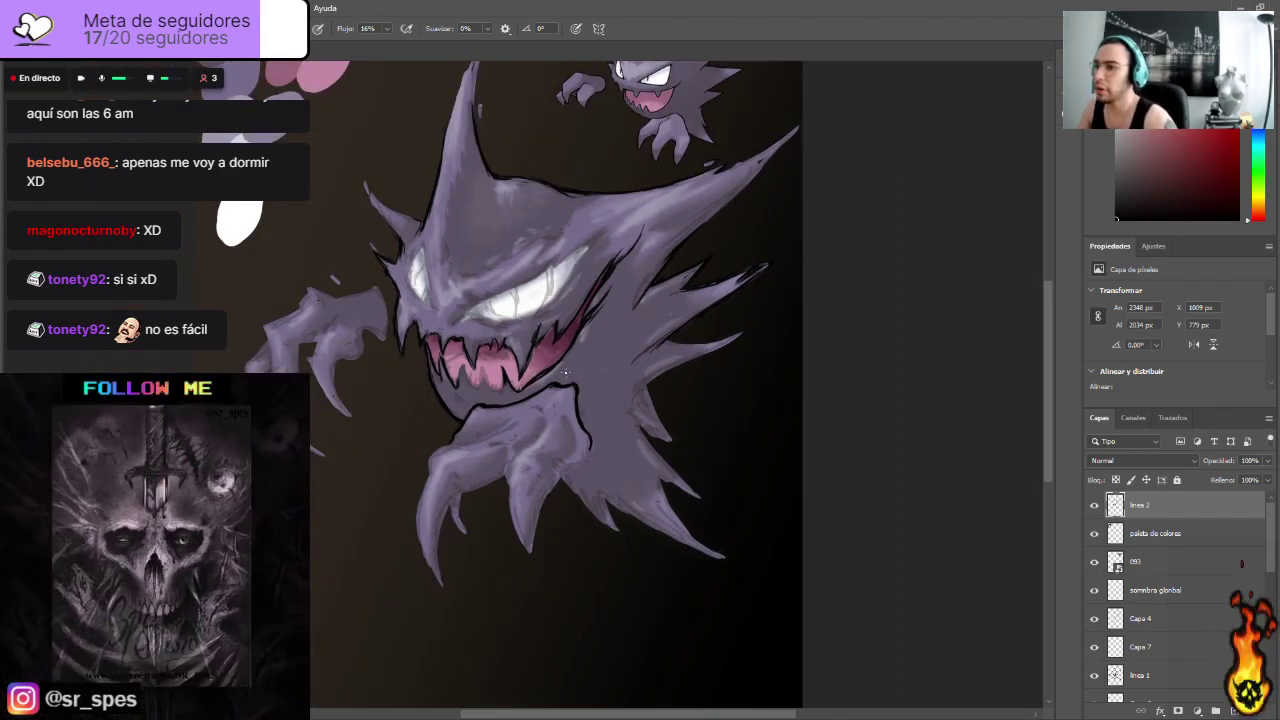
scroll(566, 372, up, 2)
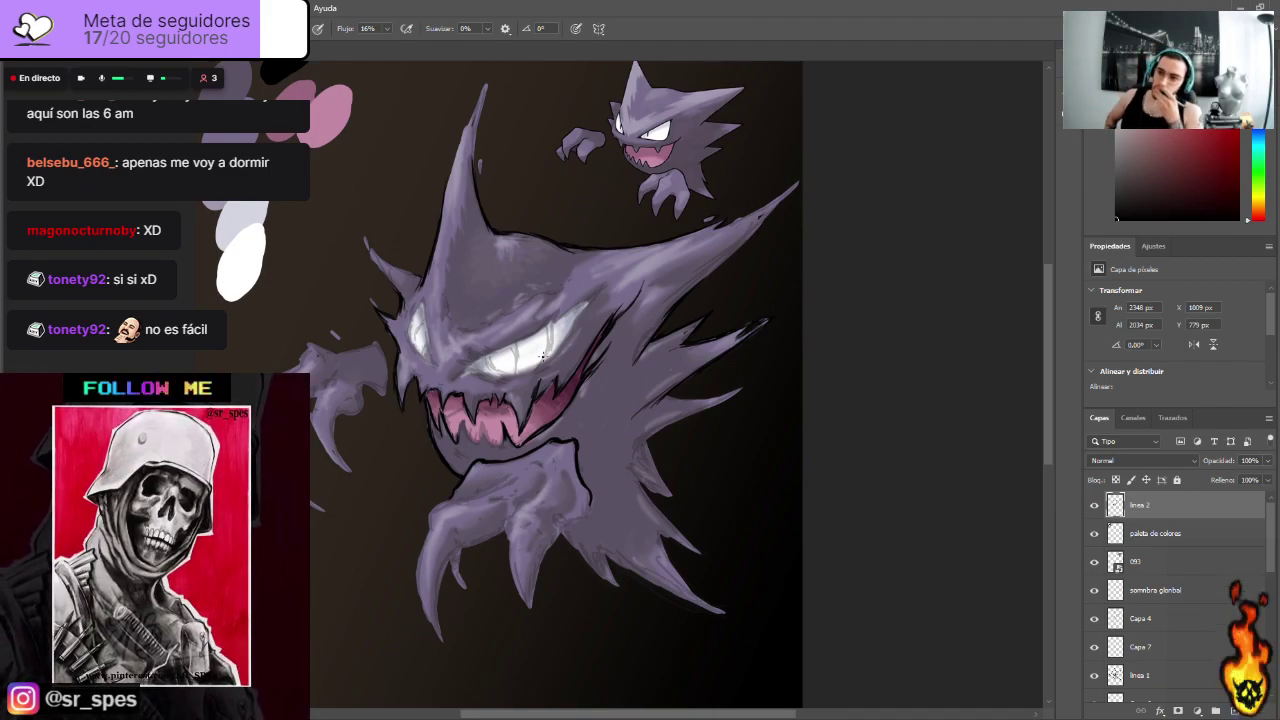
scroll(542, 356, up, 1)
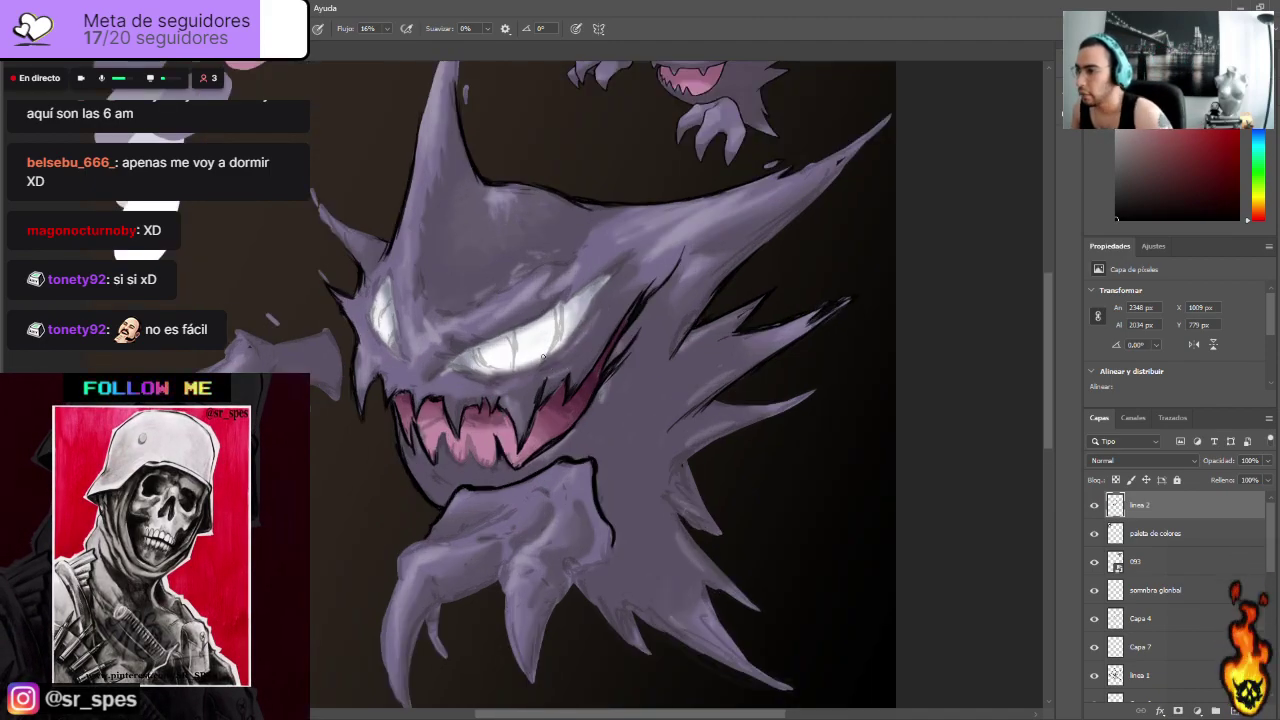
scroll(542, 356, down, 2)
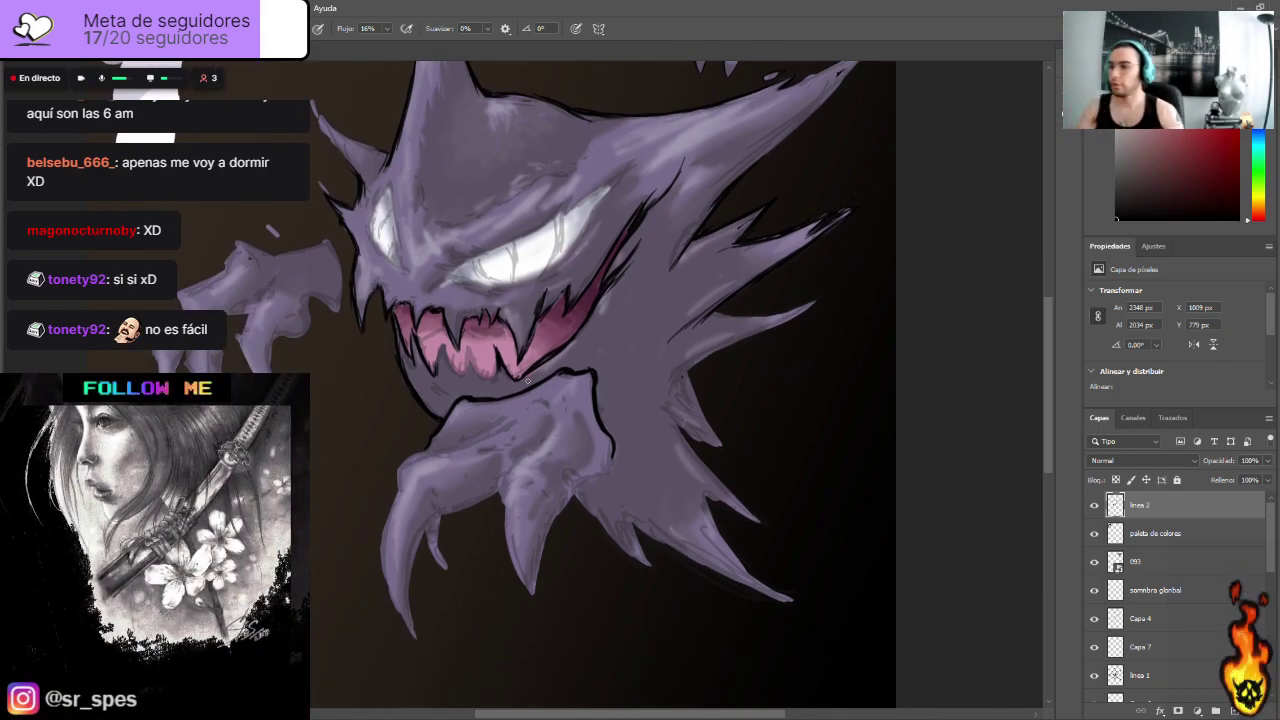
scroll(489, 430, up, 1)
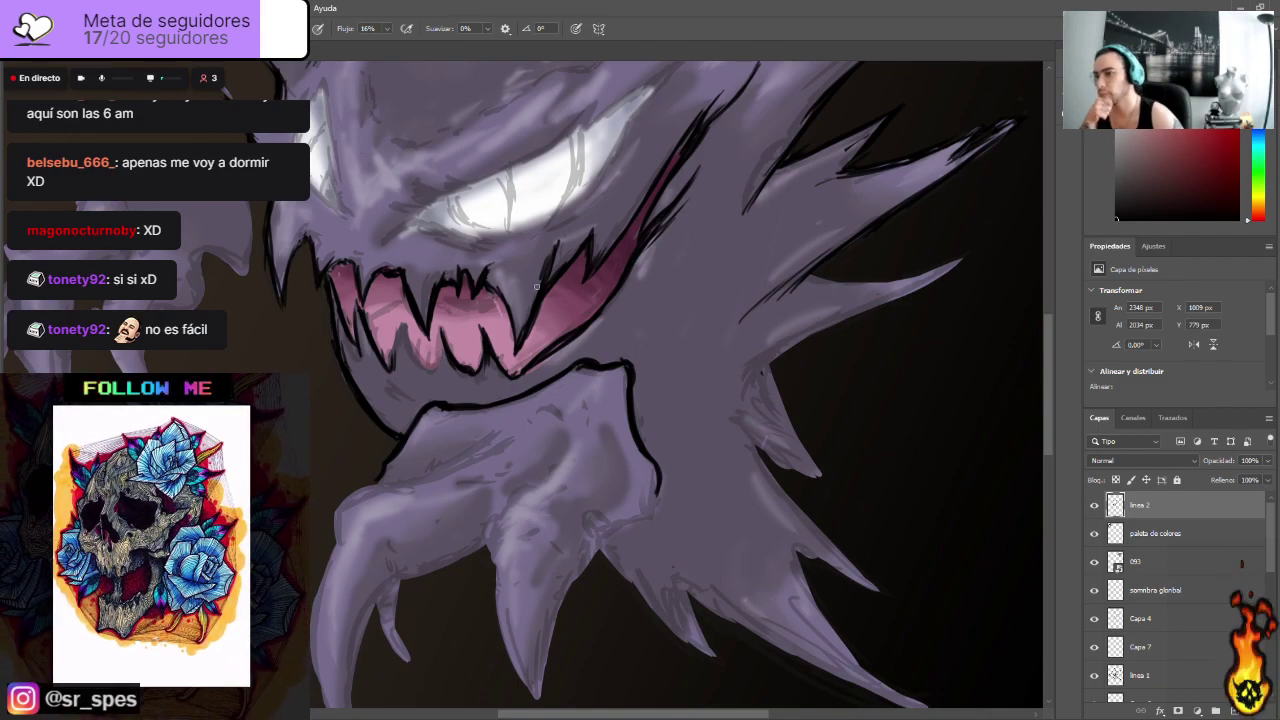
drag(268, 242, 282, 302)
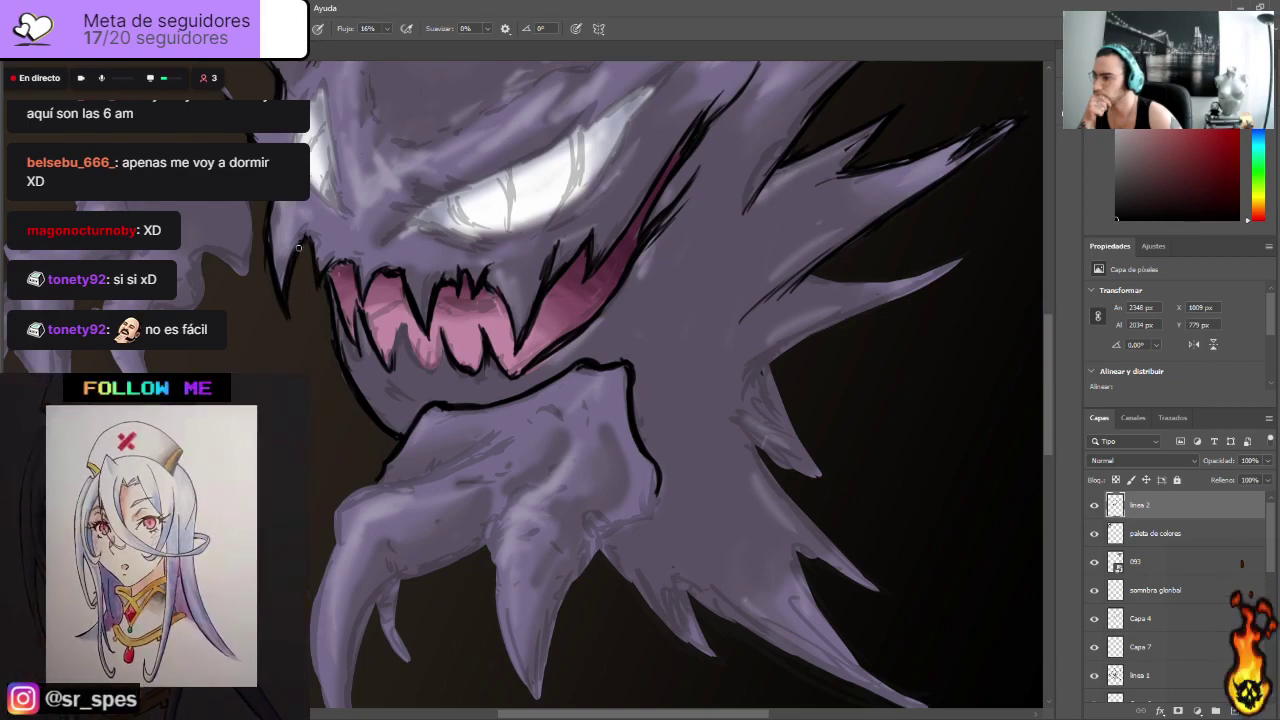
drag(312, 254, 336, 350)
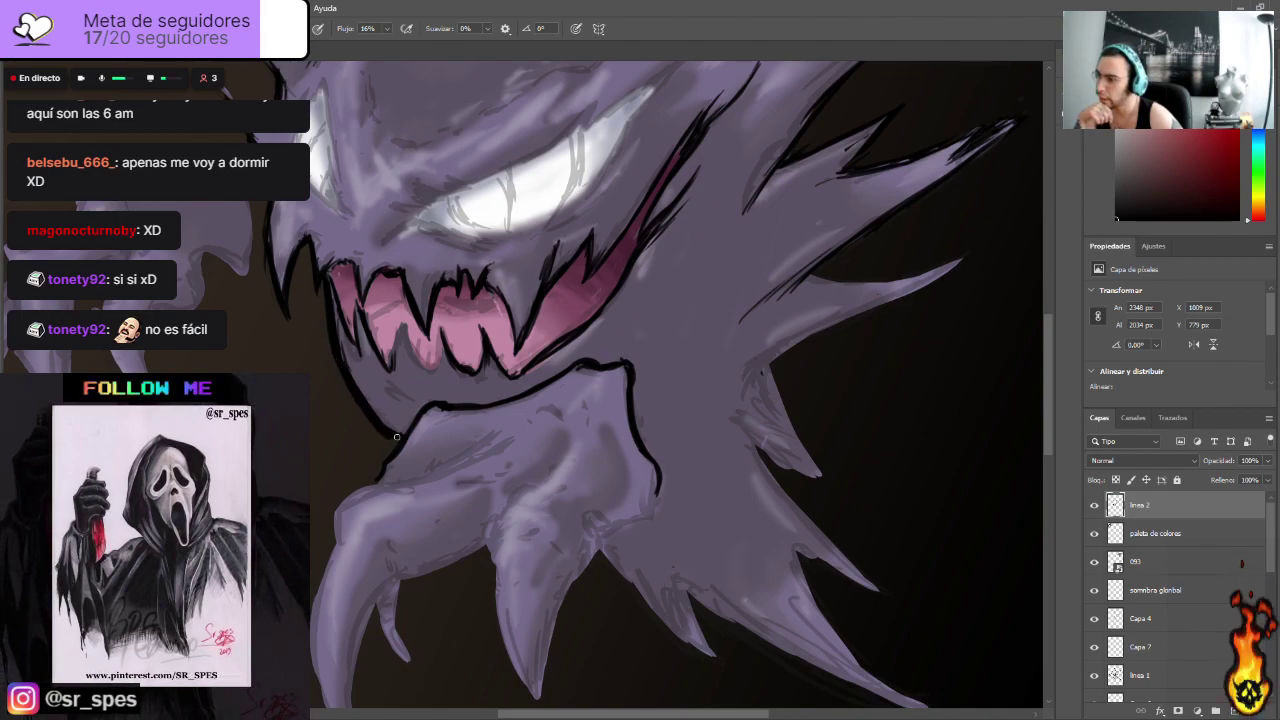
Step: Extend the tip of the spike beside the far eye and ink a black outline around the upper far-side spike
key(ctrl+minus)
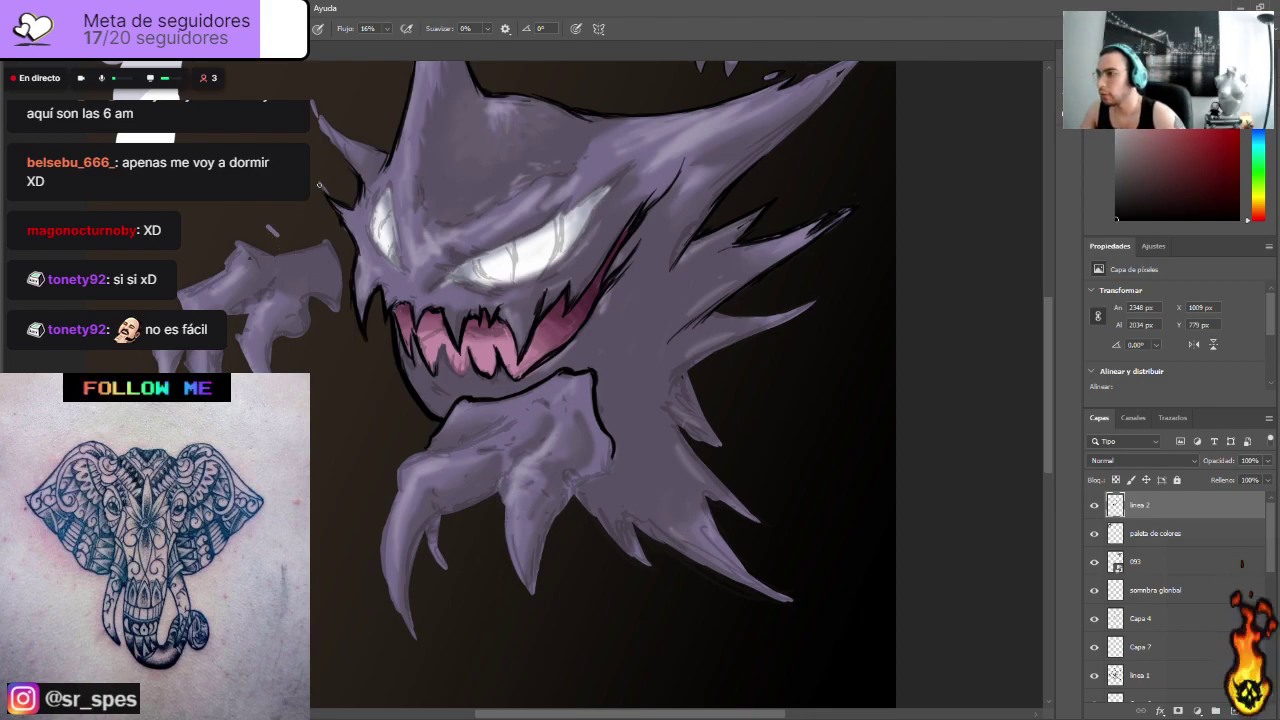
key(ctrl+plus)
scroll(526, 384, up, 1)
scroll(680, 384, up, 3)
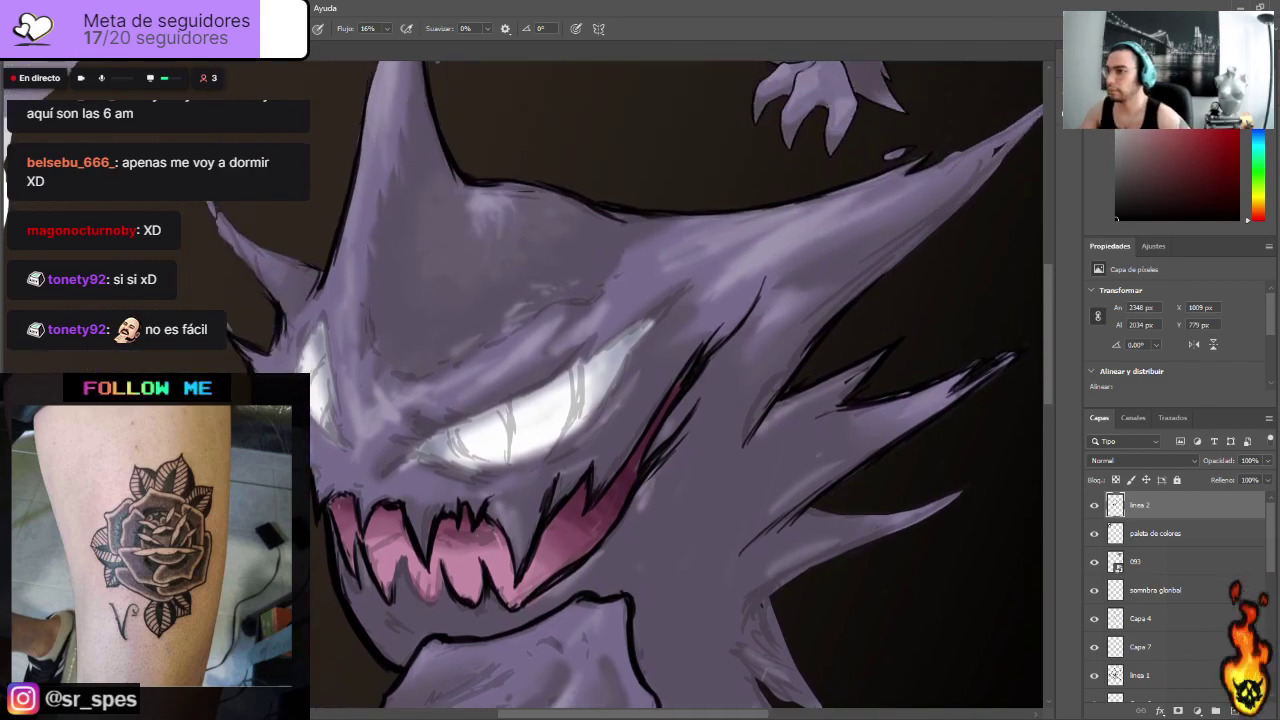
click(213, 305)
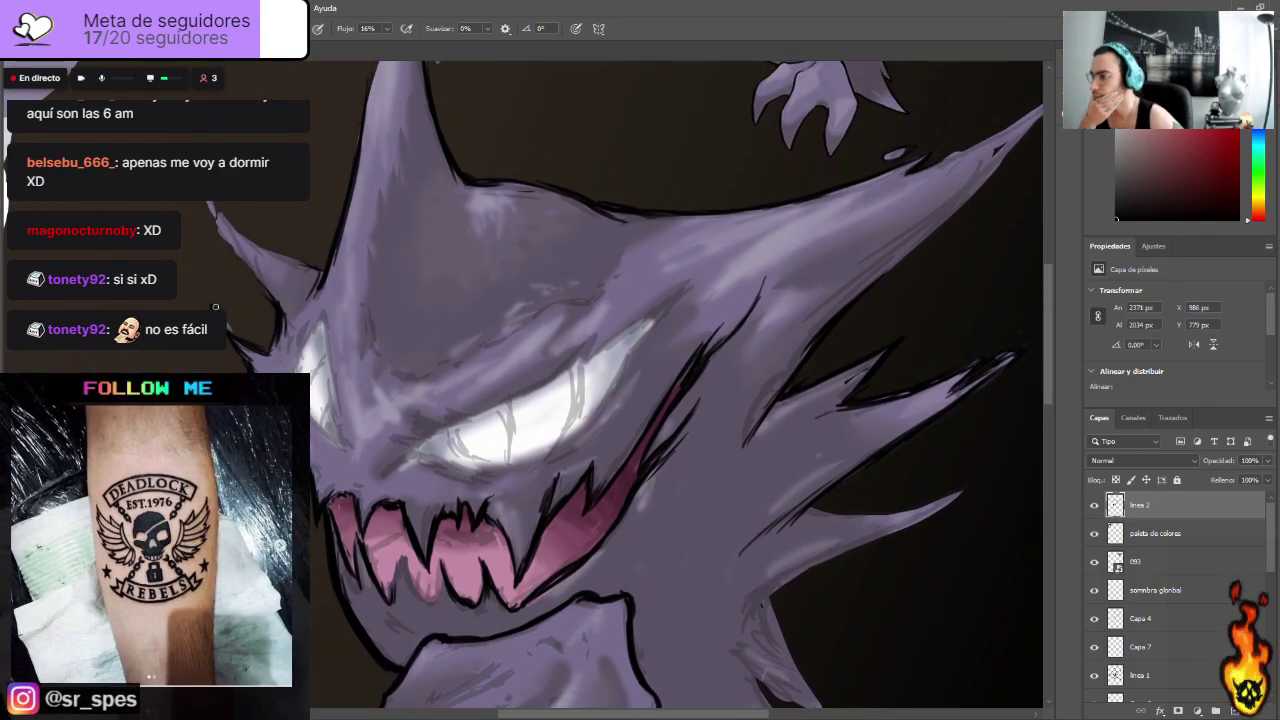
drag(207, 291, 220, 297)
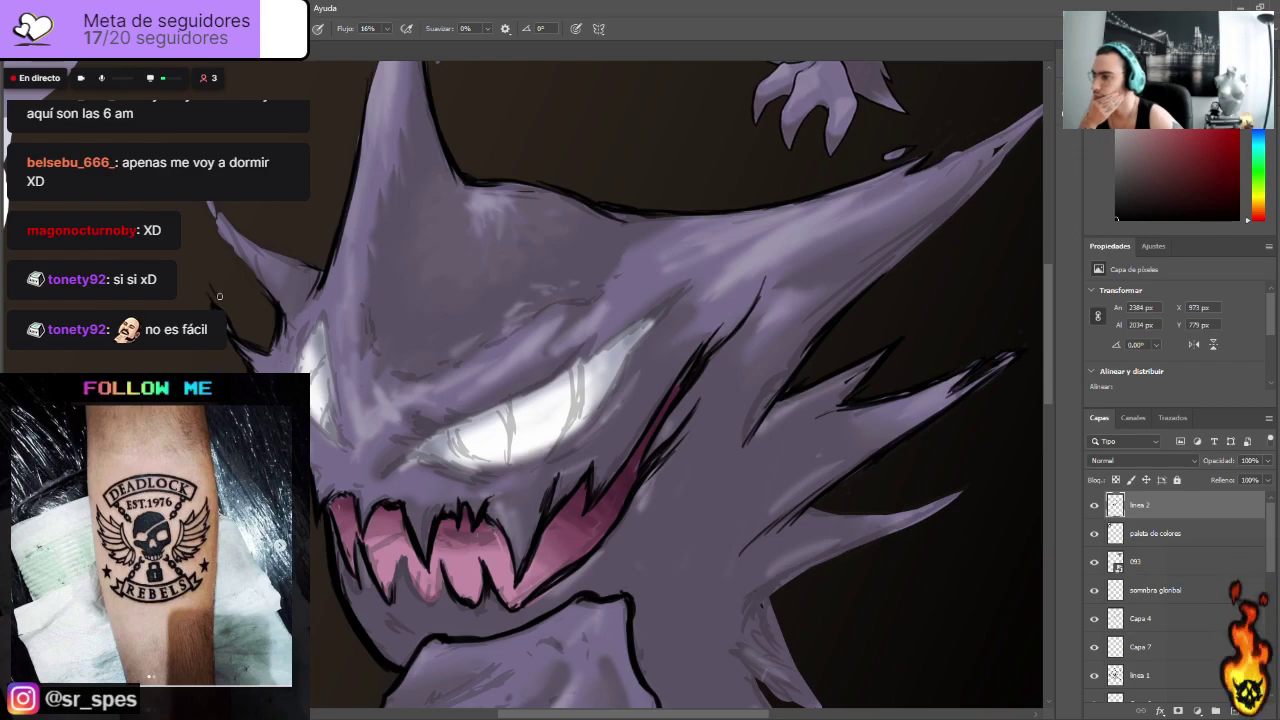
drag(228, 236, 274, 298)
drag(244, 257, 274, 322)
mouse_move(219, 228)
mouse_down()
mouse_move(234, 252)
mouse_move(213, 215)
mouse_up()
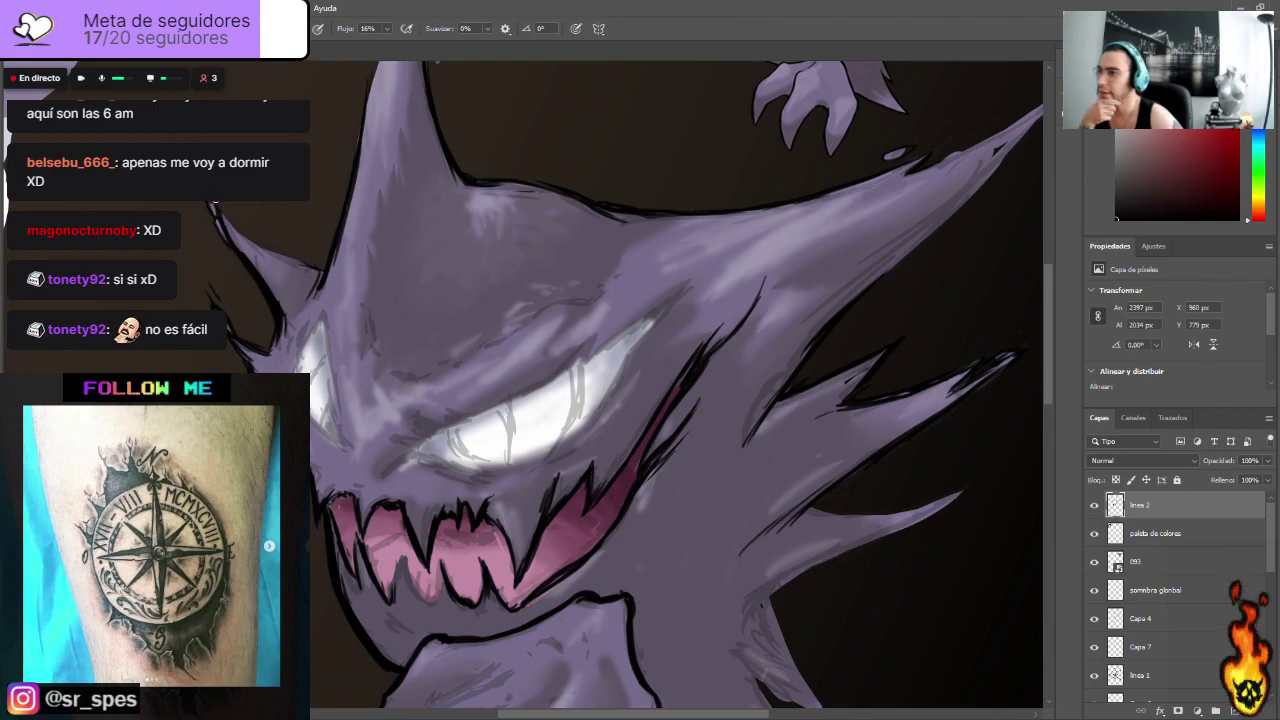
mouse_move(214, 211)
mouse_down()
mouse_move(264, 256)
mouse_move(323, 269)
mouse_up()
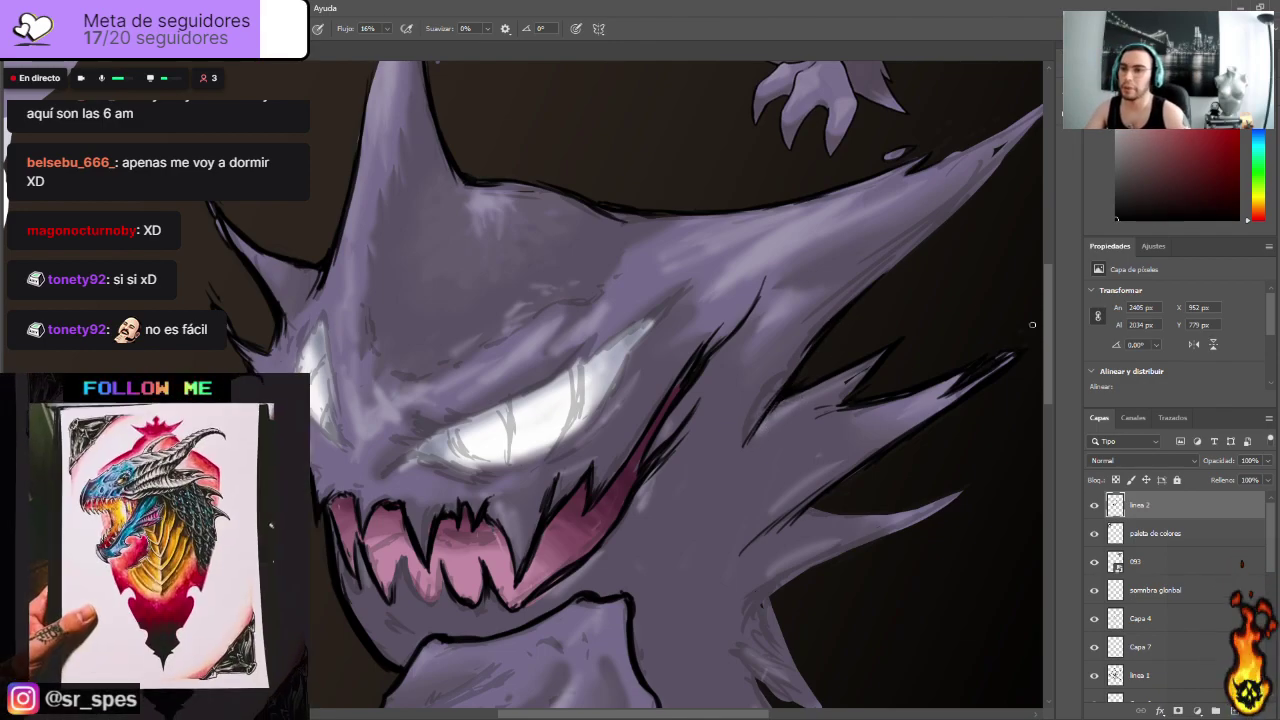
drag(1047, 346, 1047, 379)
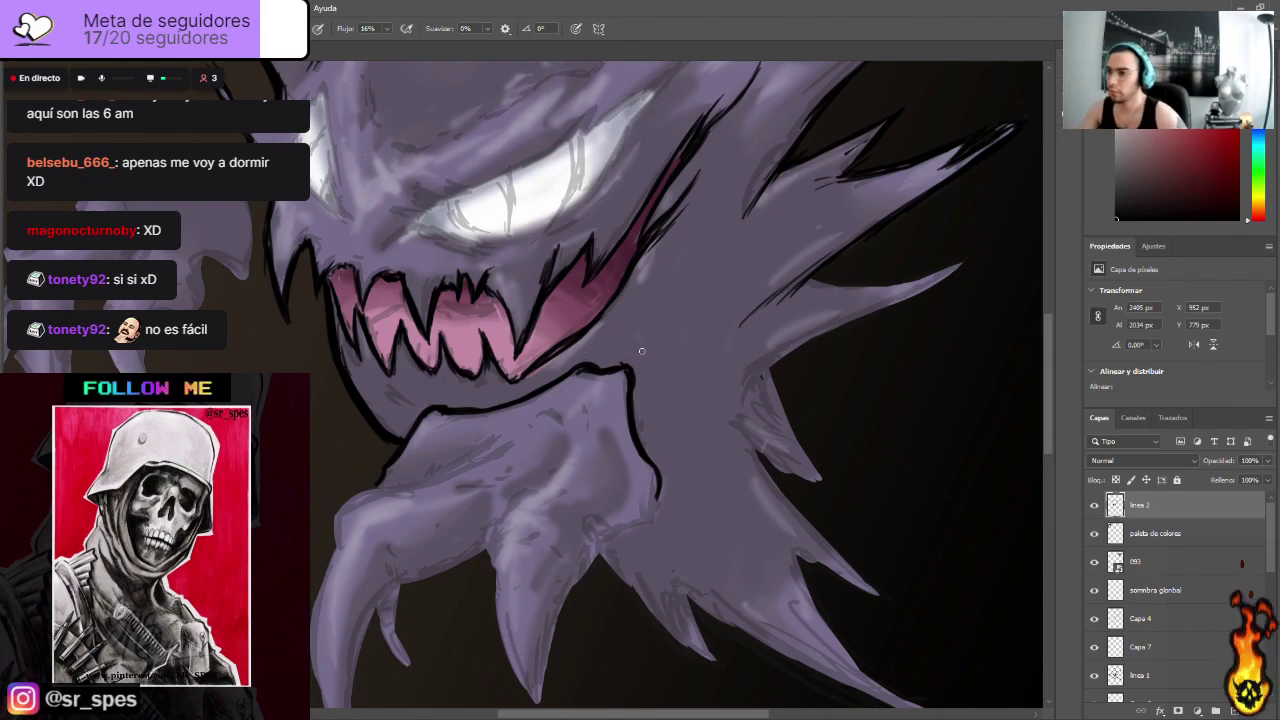
scroll(642, 351, down, 2)
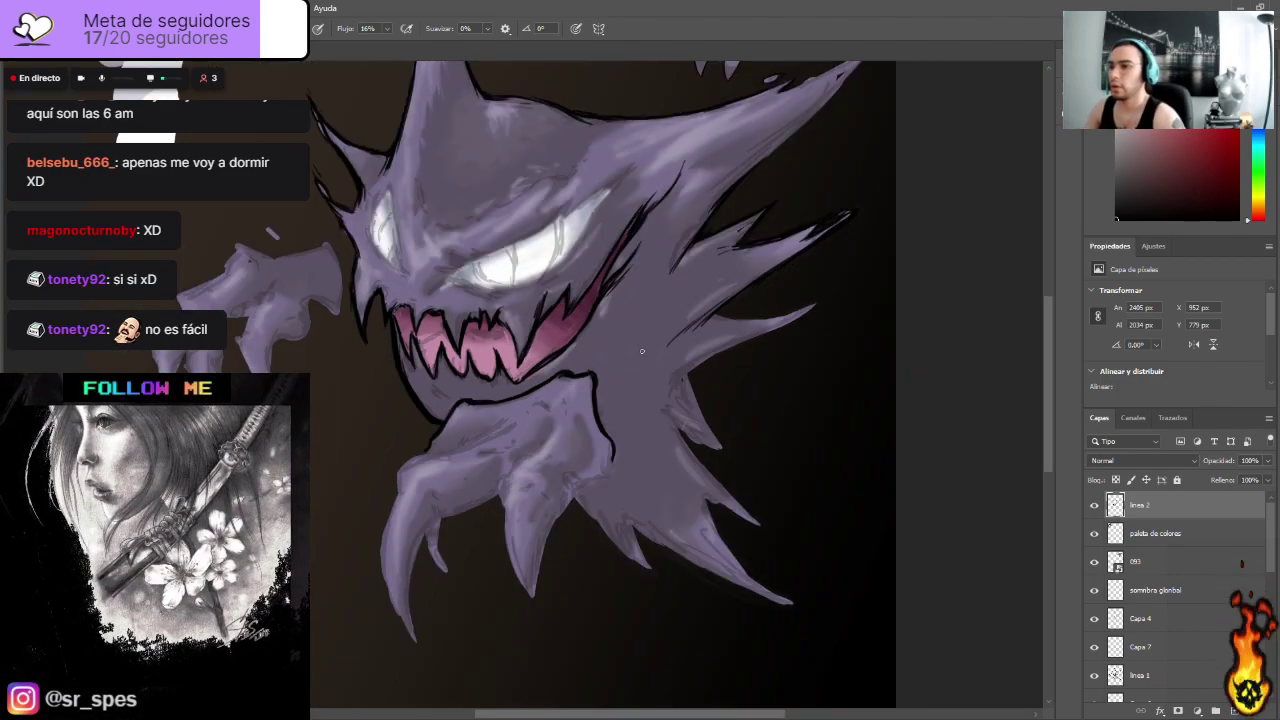
scroll(642, 351, up, 2)
scroll(636, 362, down, 5)
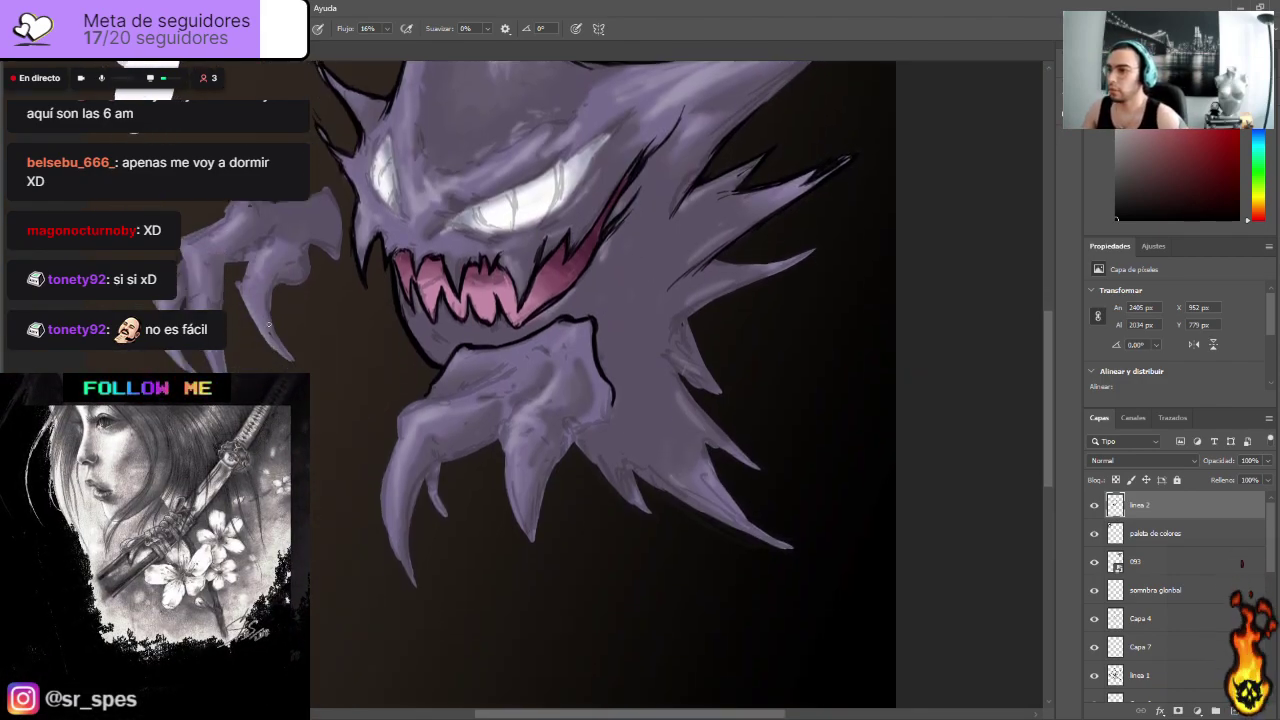
Step: Ink black outlines along both sides of the near hand's inner claw, from its tip up to the back of the hand
mouse_move(504, 451)
mouse_down()
mouse_move(557, 362)
mouse_move(510, 420)
mouse_move(507, 476)
mouse_move(532, 548)
mouse_up()
mouse_move(514, 502)
mouse_down()
mouse_move(541, 558)
mouse_move(550, 471)
mouse_move(539, 544)
mouse_up()
drag(547, 494, 536, 532)
mouse_move(556, 460)
mouse_down()
mouse_move(542, 500)
mouse_move(574, 428)
mouse_move(612, 405)
mouse_move(597, 424)
mouse_up()
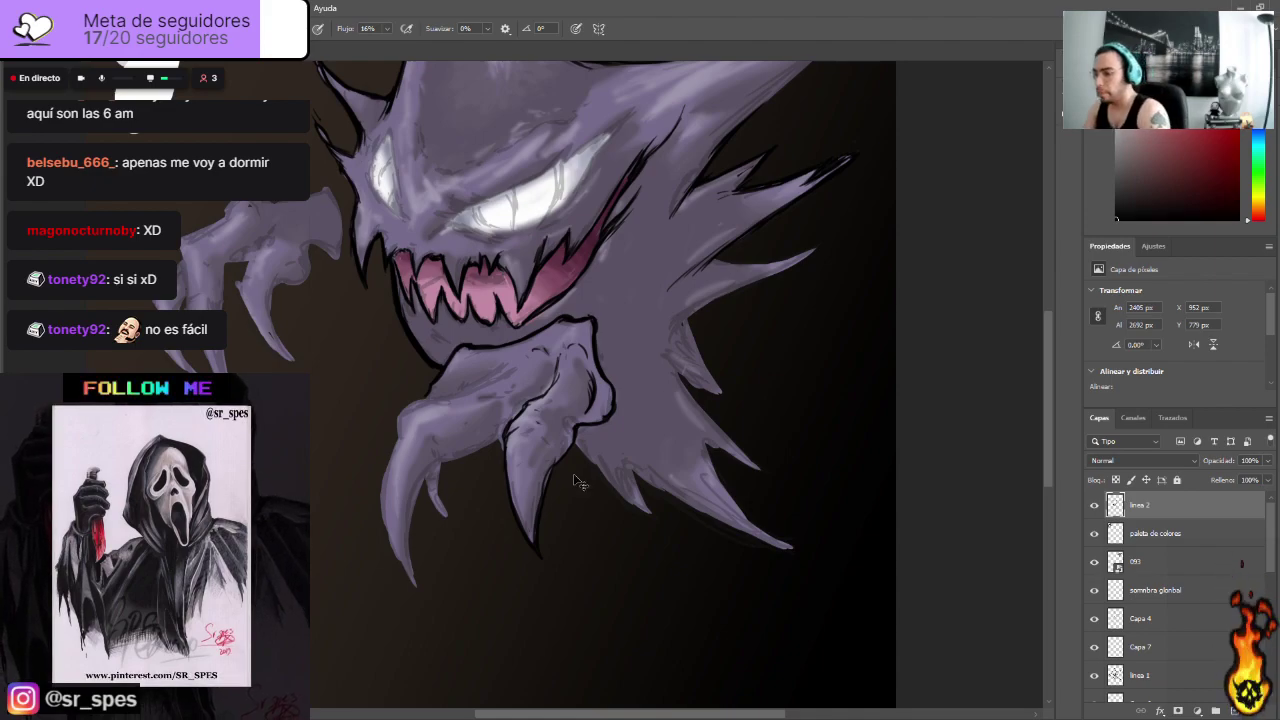
key(ctrl+minus)
scroll(573, 473, up, 2)
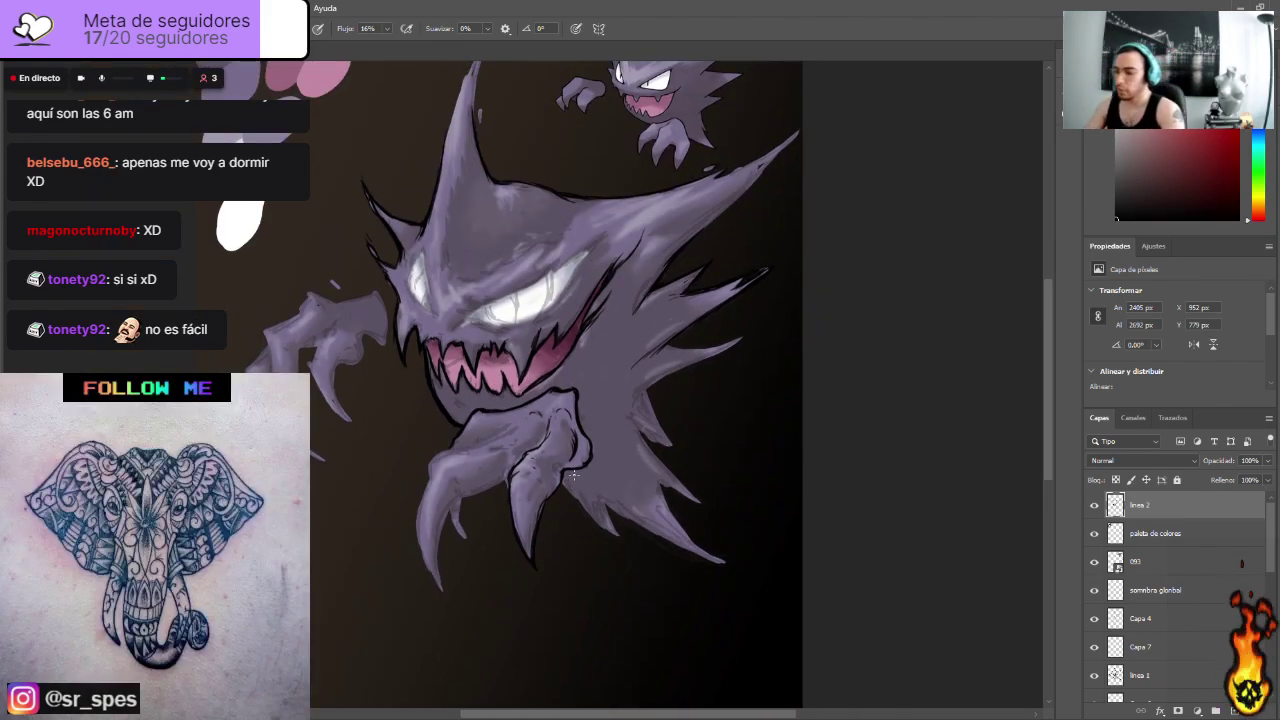
scroll(573, 474, up, 1)
scroll(573, 474, up, 1)
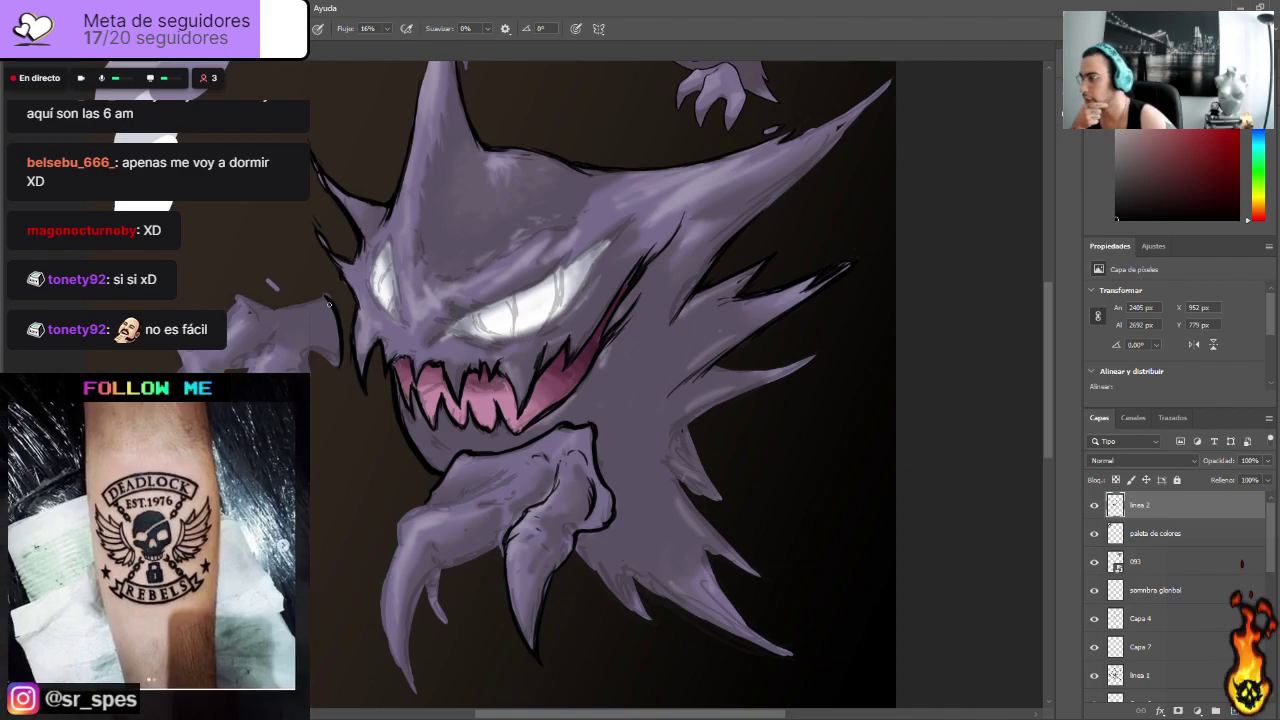
key(e)
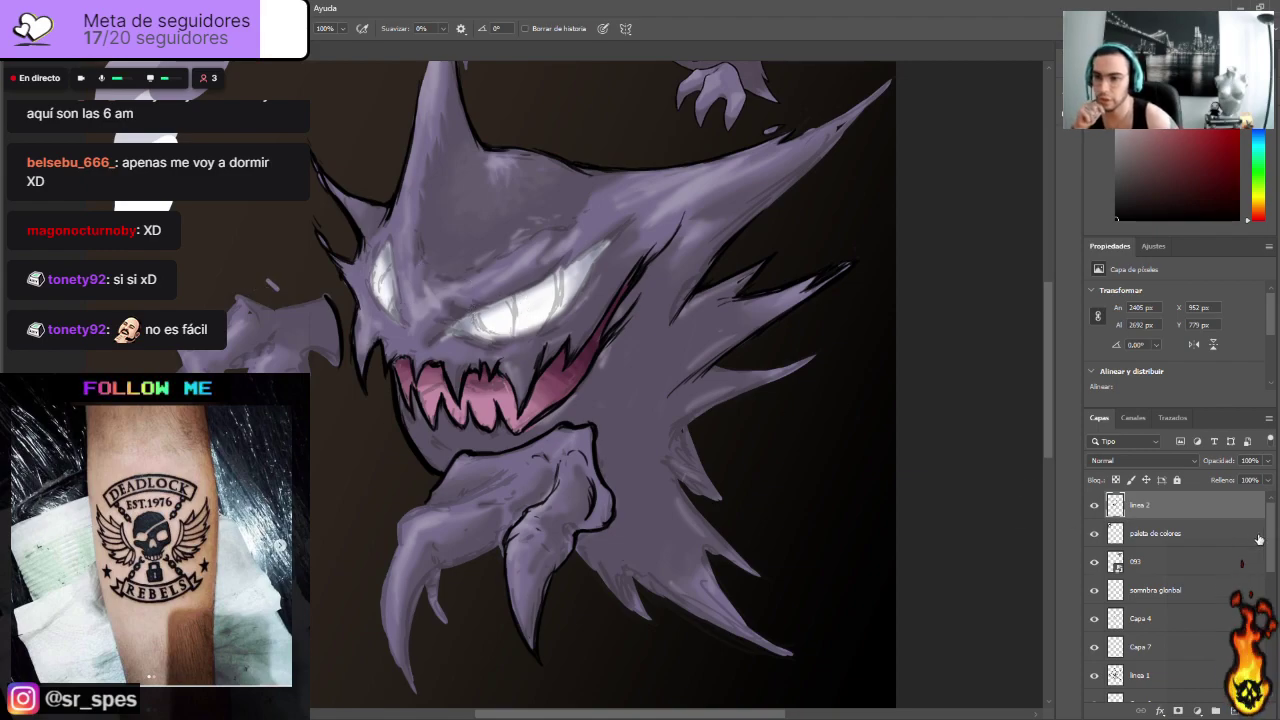
scroll(1240, 563, down, 6)
scroll(1152, 620, down, 3)
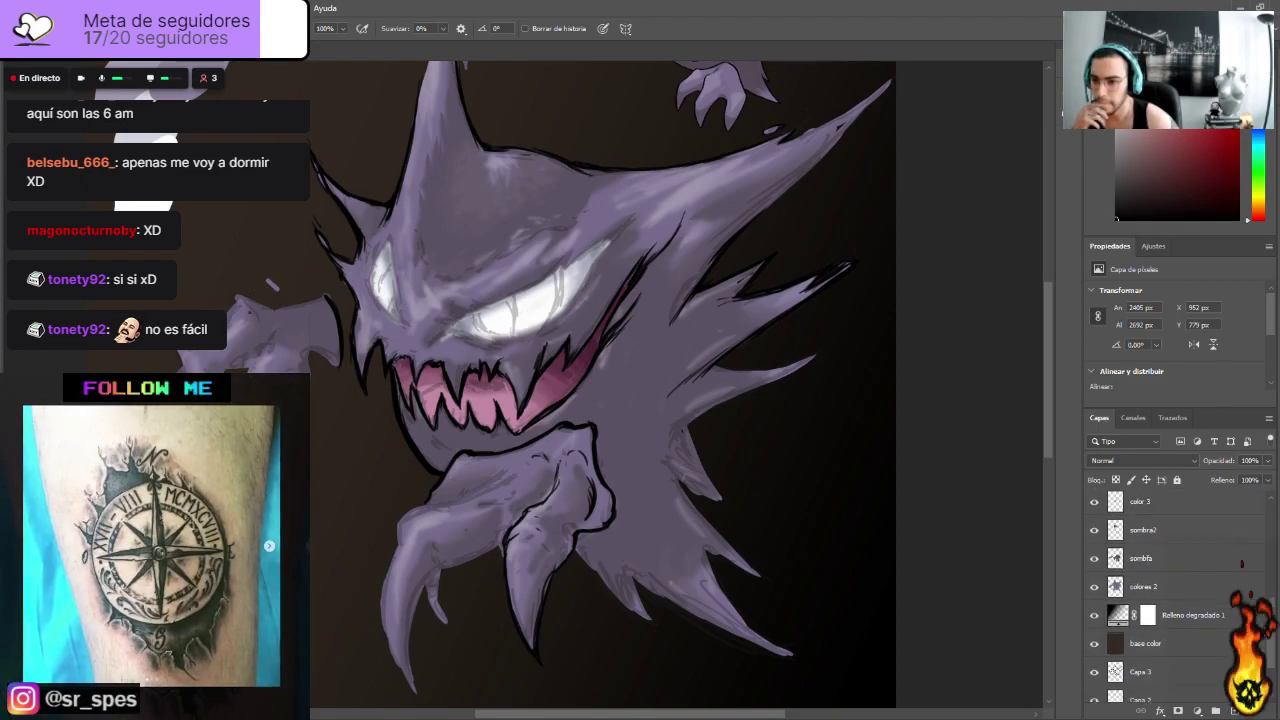
click(1150, 577)
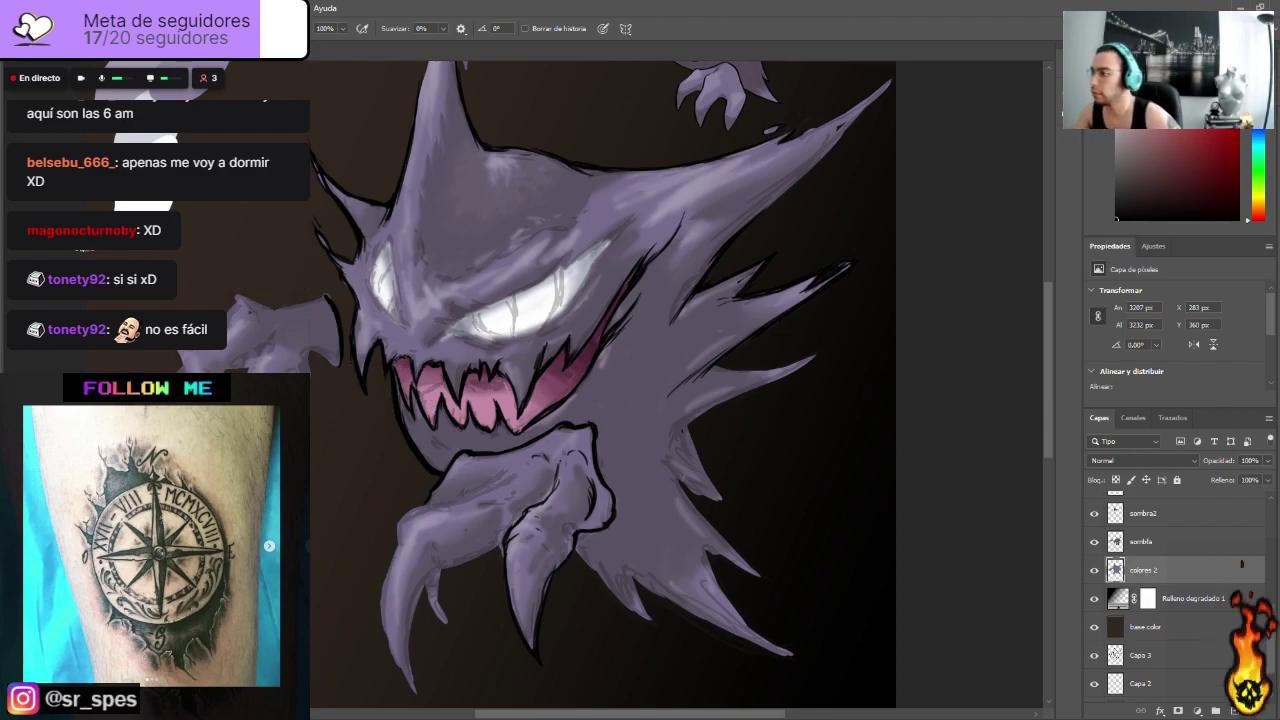
key(b)
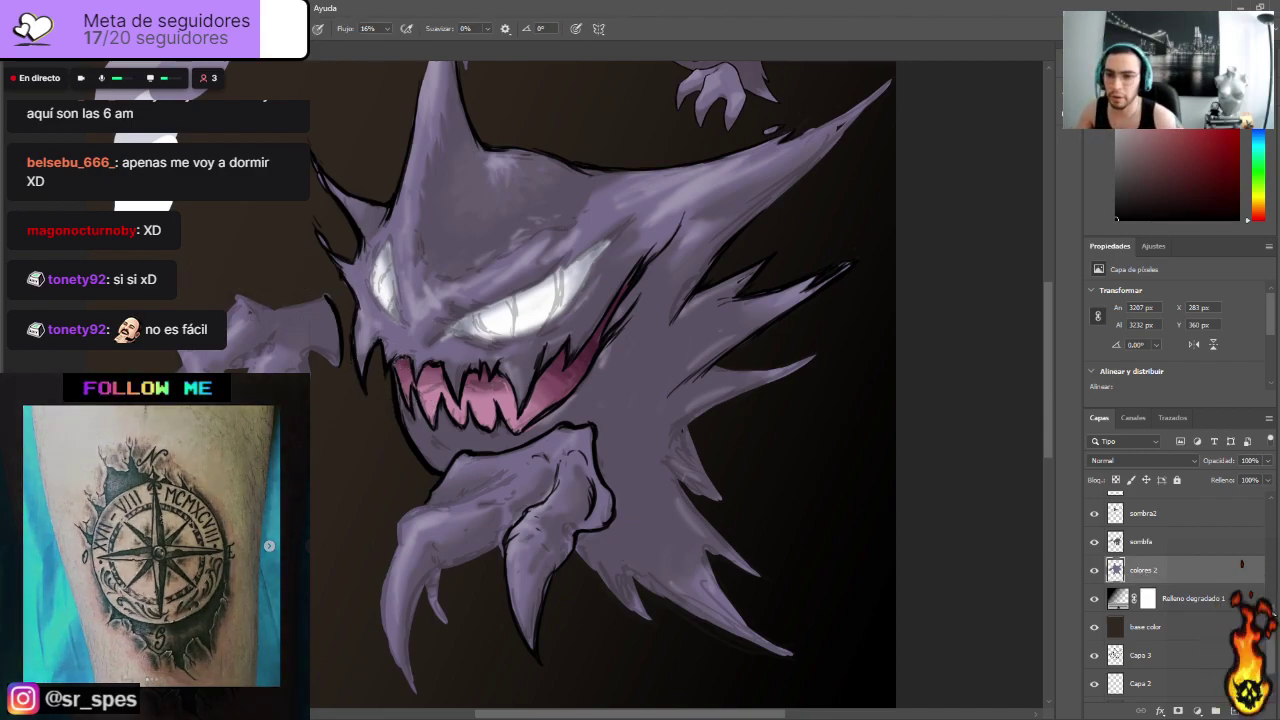
scroll(1275, 522, up, 5)
drag(1276, 524, 1274, 506)
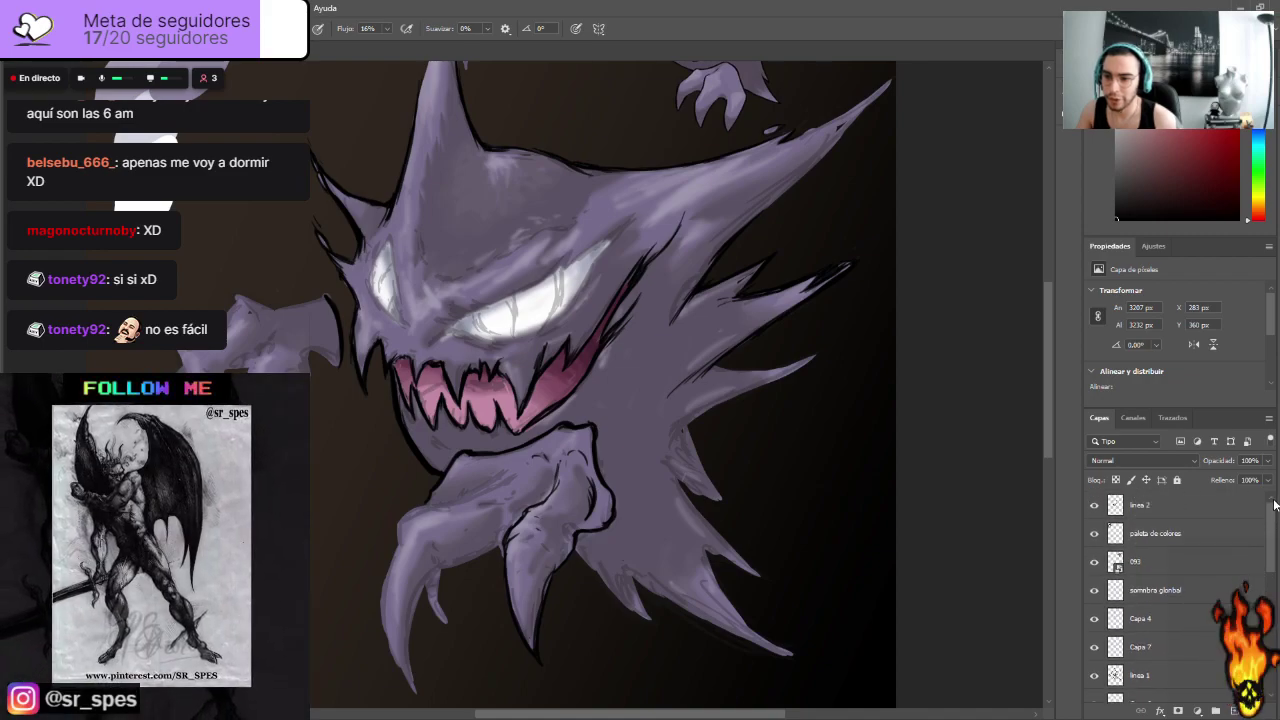
click(1142, 512)
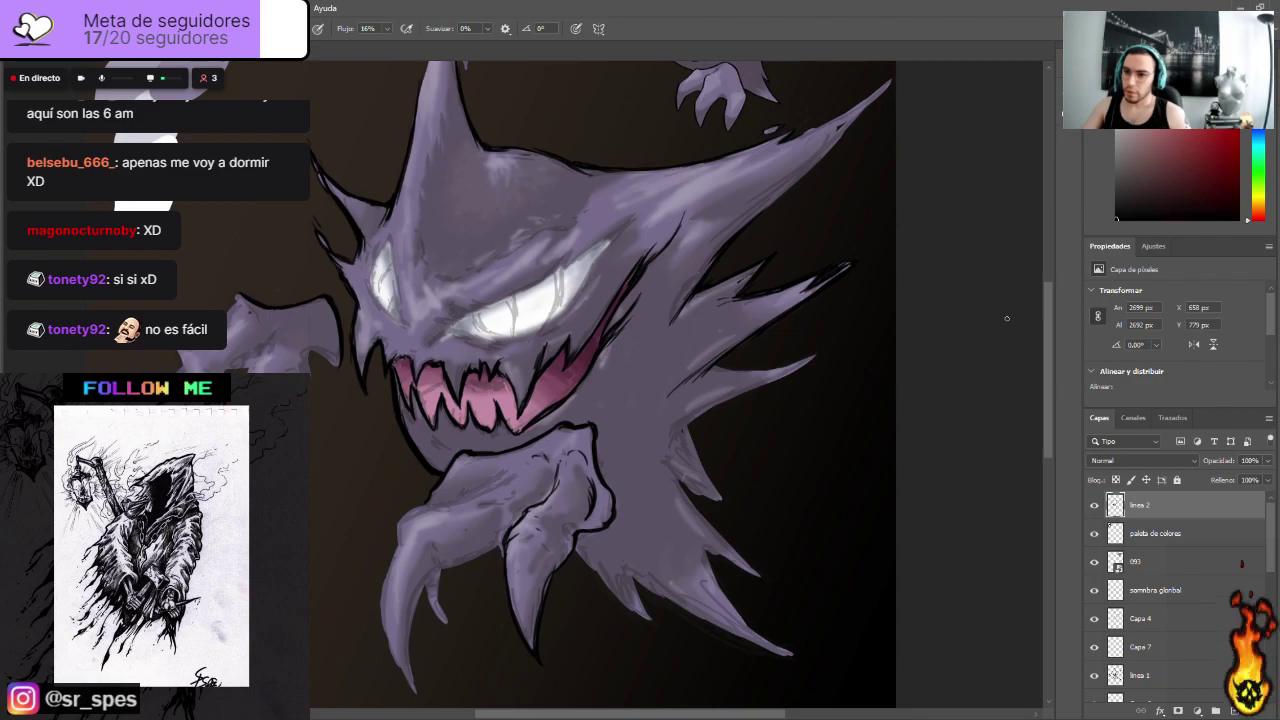
Step: Ink black outlines over the top and underside of the near hand's foremost finger, adding creases where it meets the inner claw
drag(1052, 317, 1049, 345)
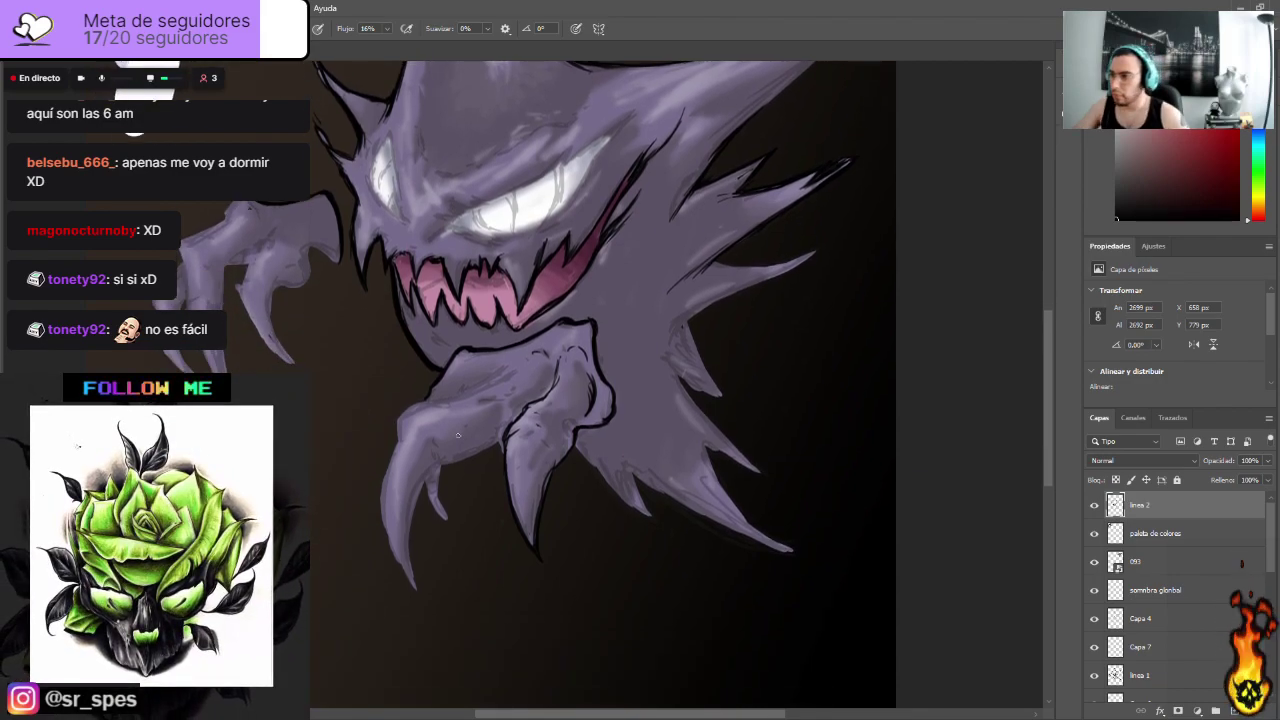
scroll(457, 436, up, 1)
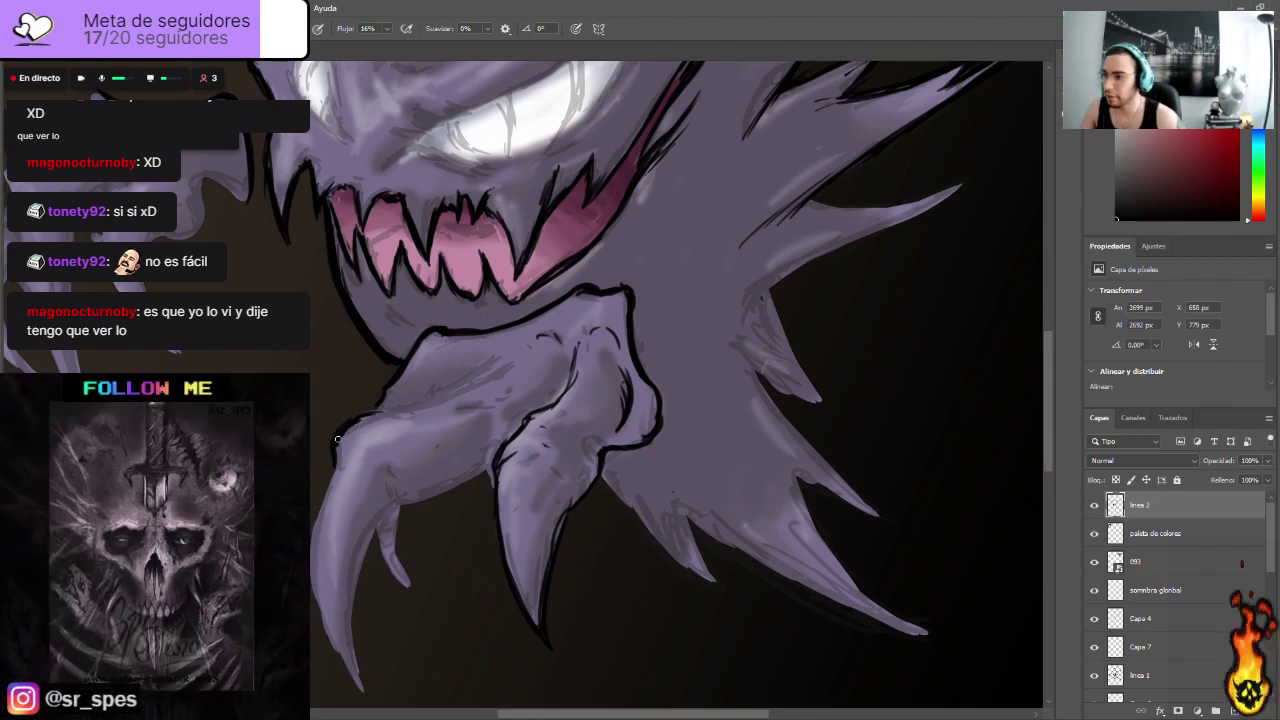
mouse_move(376, 413)
mouse_down()
mouse_move(436, 392)
mouse_move(500, 345)
mouse_up()
mouse_move(532, 411)
mouse_down()
mouse_move(563, 393)
mouse_move(553, 405)
mouse_move(572, 364)
mouse_move(520, 445)
mouse_up()
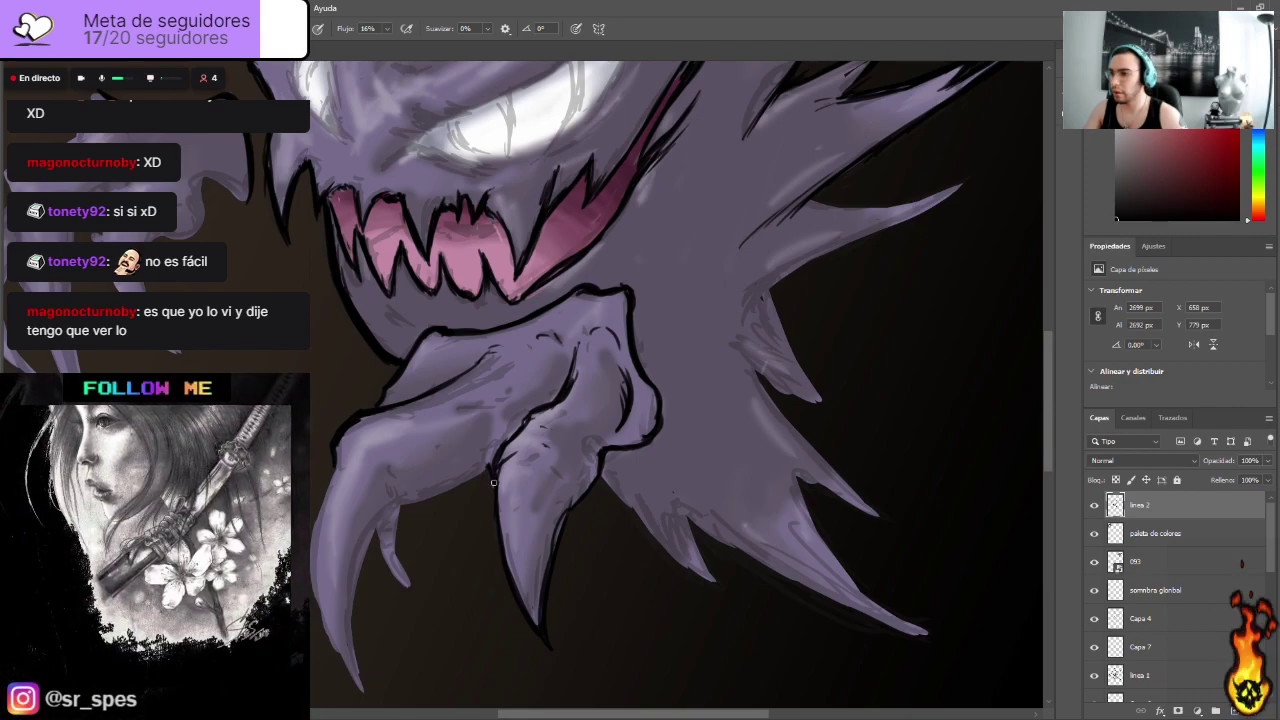
drag(389, 487, 378, 528)
mouse_move(386, 466)
mouse_down()
mouse_move(375, 528)
mouse_move(406, 498)
mouse_move(394, 497)
mouse_move(484, 468)
mouse_up()
mouse_move(400, 499)
mouse_down()
mouse_move(482, 471)
mouse_move(472, 479)
mouse_move(519, 400)
mouse_up()
drag(525, 412, 533, 397)
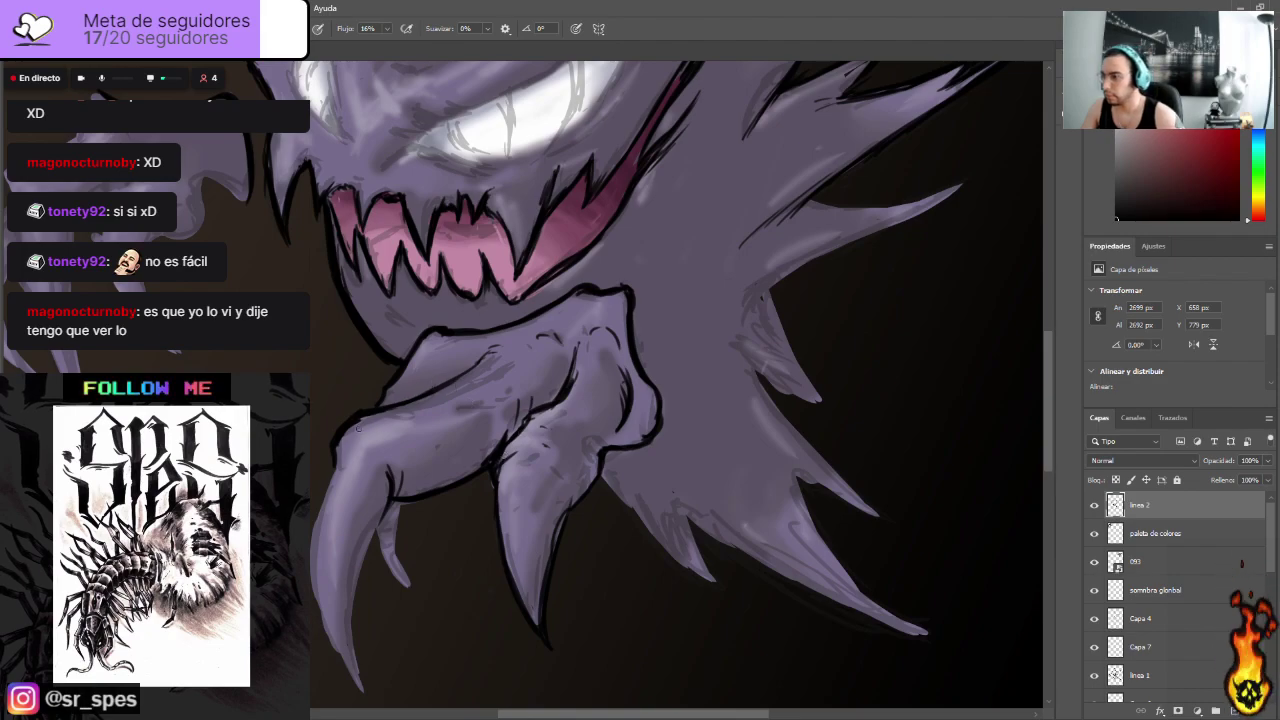
Step: Ink a black outline around the small claw hanging behind the near hand's foremost finger
drag(379, 528, 407, 588)
drag(400, 506, 414, 589)
mouse_move(382, 544)
mouse_down()
mouse_move(416, 591)
mouse_move(401, 544)
mouse_move(423, 603)
mouse_move(394, 564)
mouse_move(424, 601)
mouse_move(408, 570)
mouse_up()
mouse_move(404, 505)
mouse_down()
mouse_move(404, 568)
mouse_move(390, 526)
mouse_up()
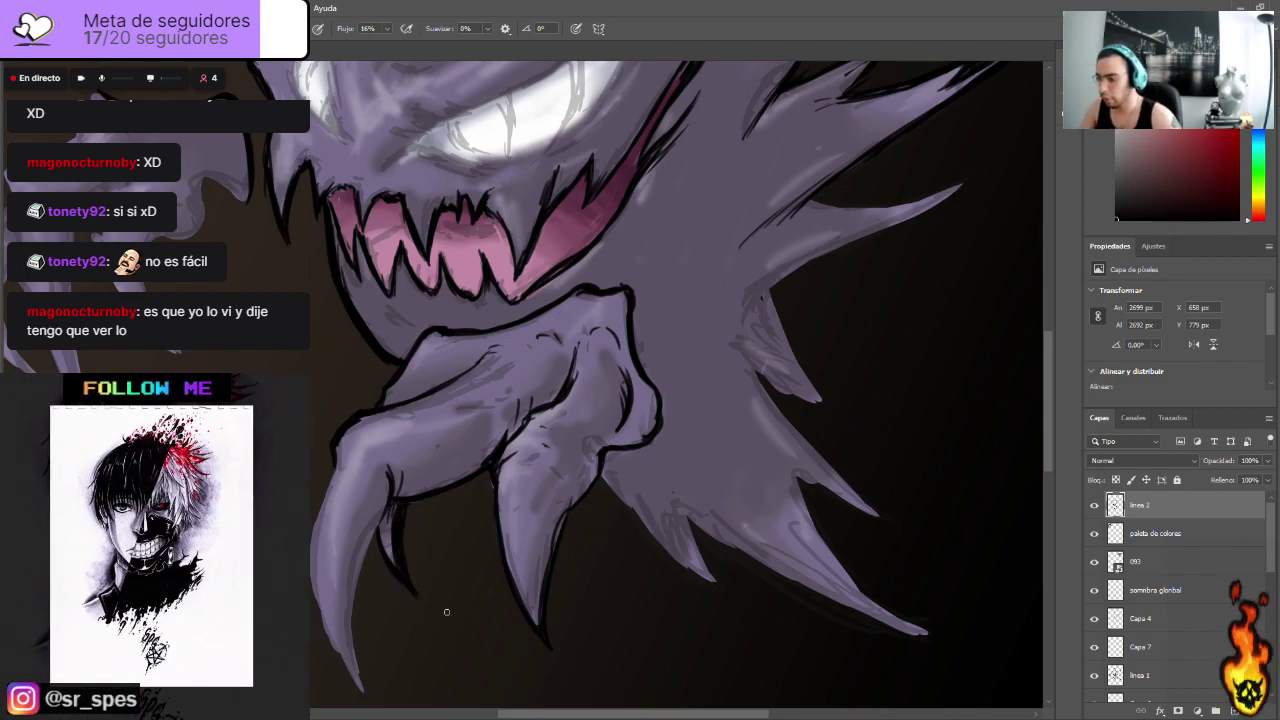
Step: Ink black outlines around the floating far hand, covering its back, fingers and claws, with short crease lines at the joints
scroll(447, 612, down, 1)
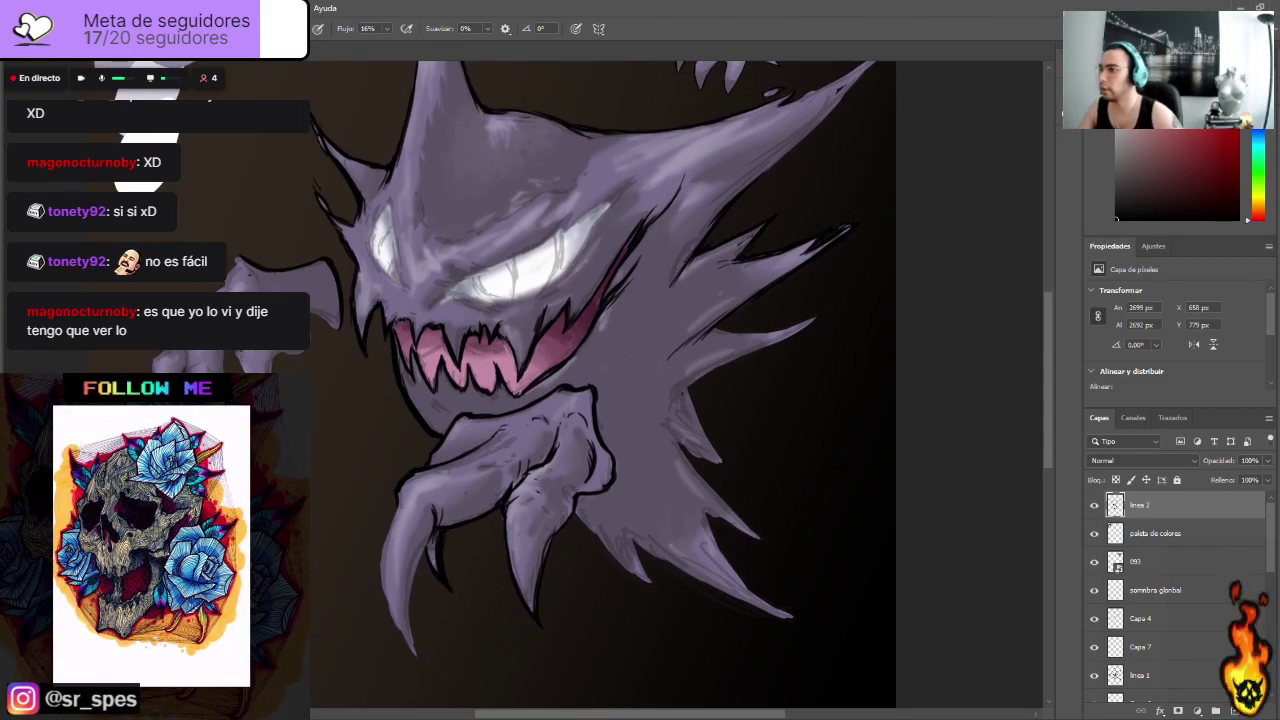
drag(236, 260, 217, 289)
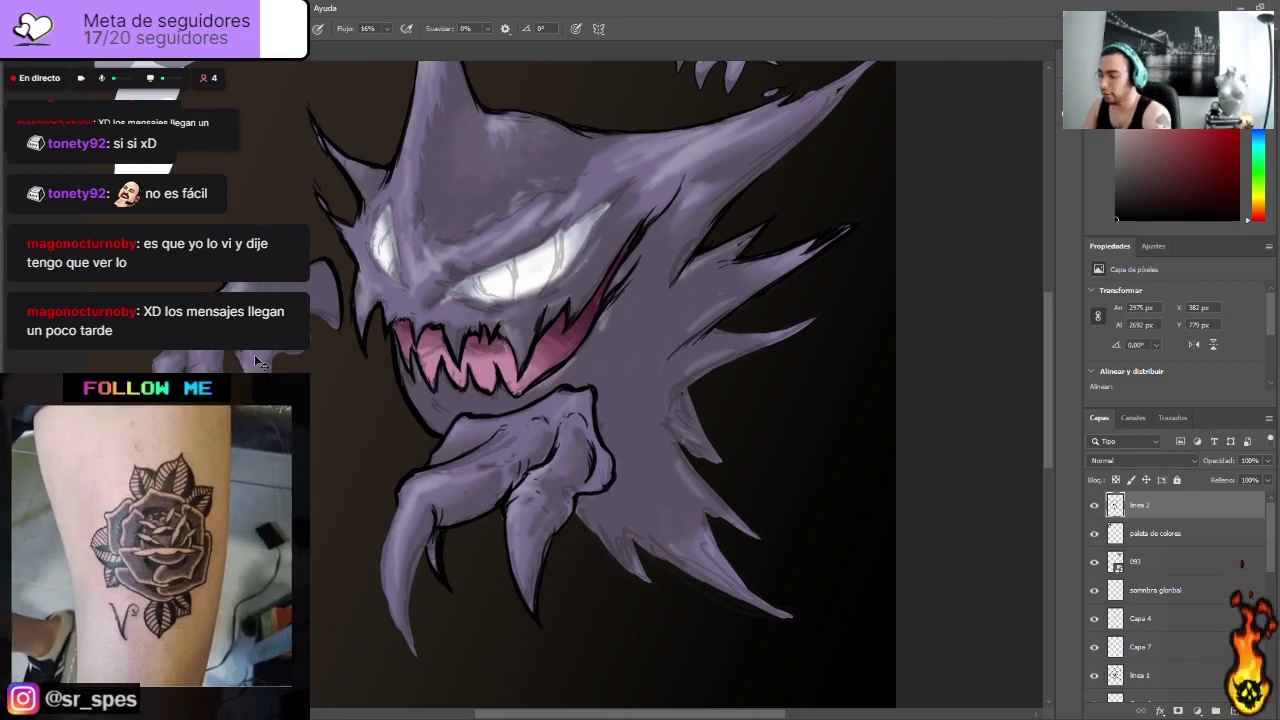
key(ctrl+plus)
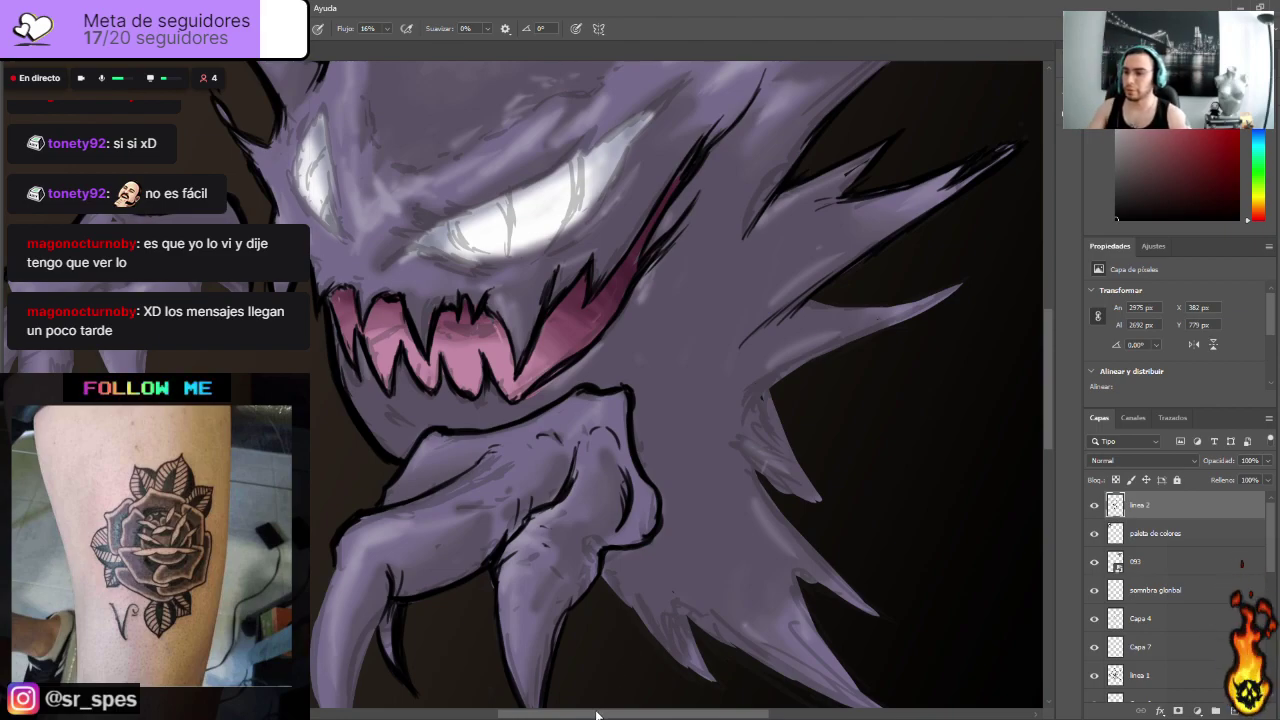
drag(588, 716, 548, 716)
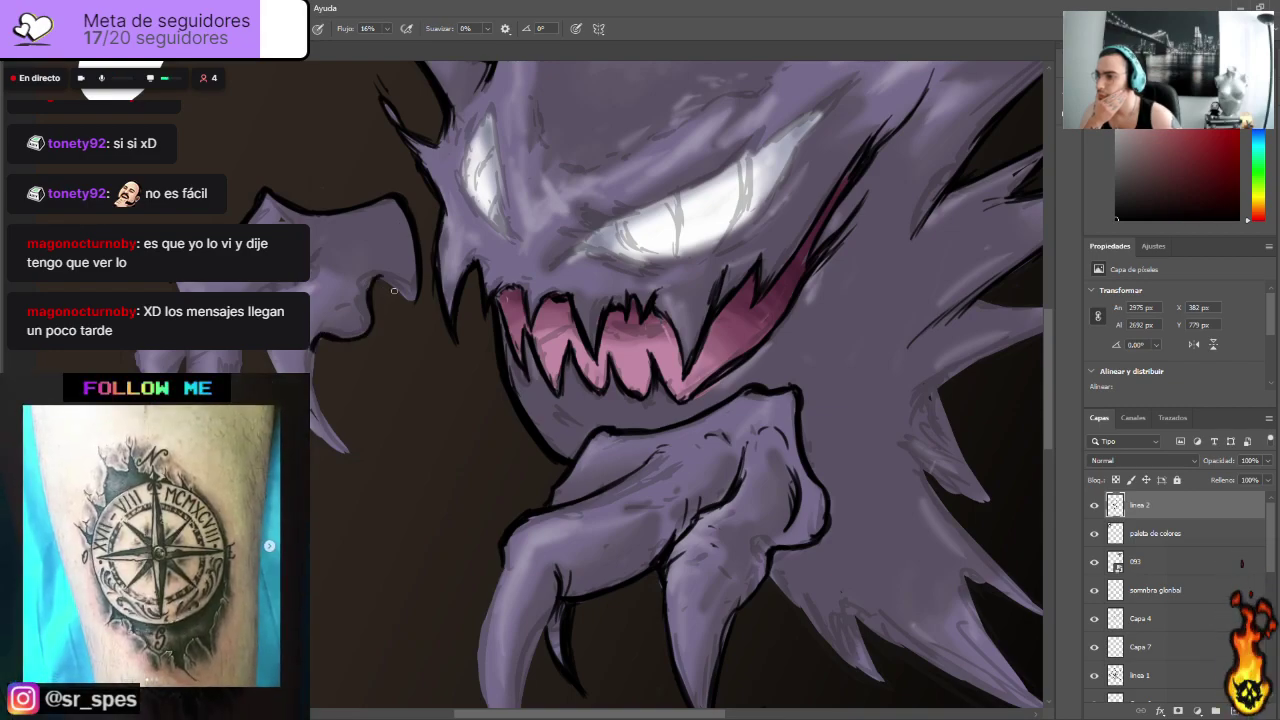
drag(418, 300, 377, 277)
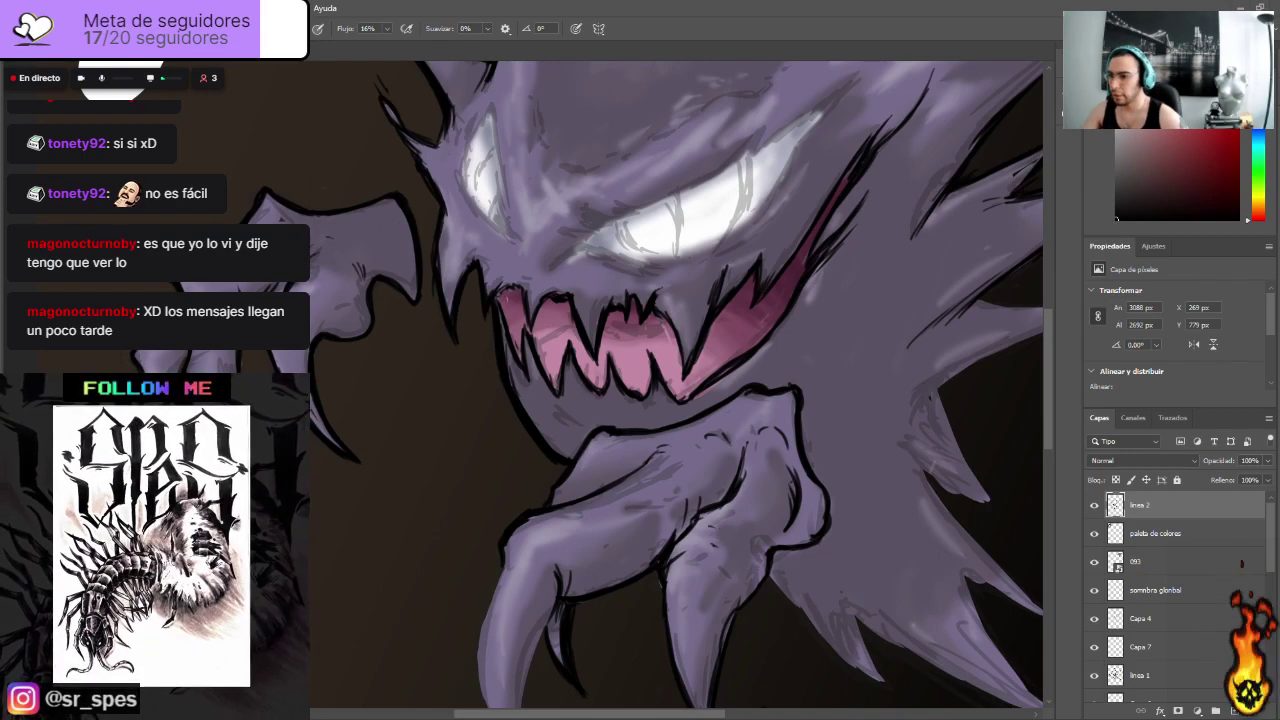
drag(584, 716, 546, 716)
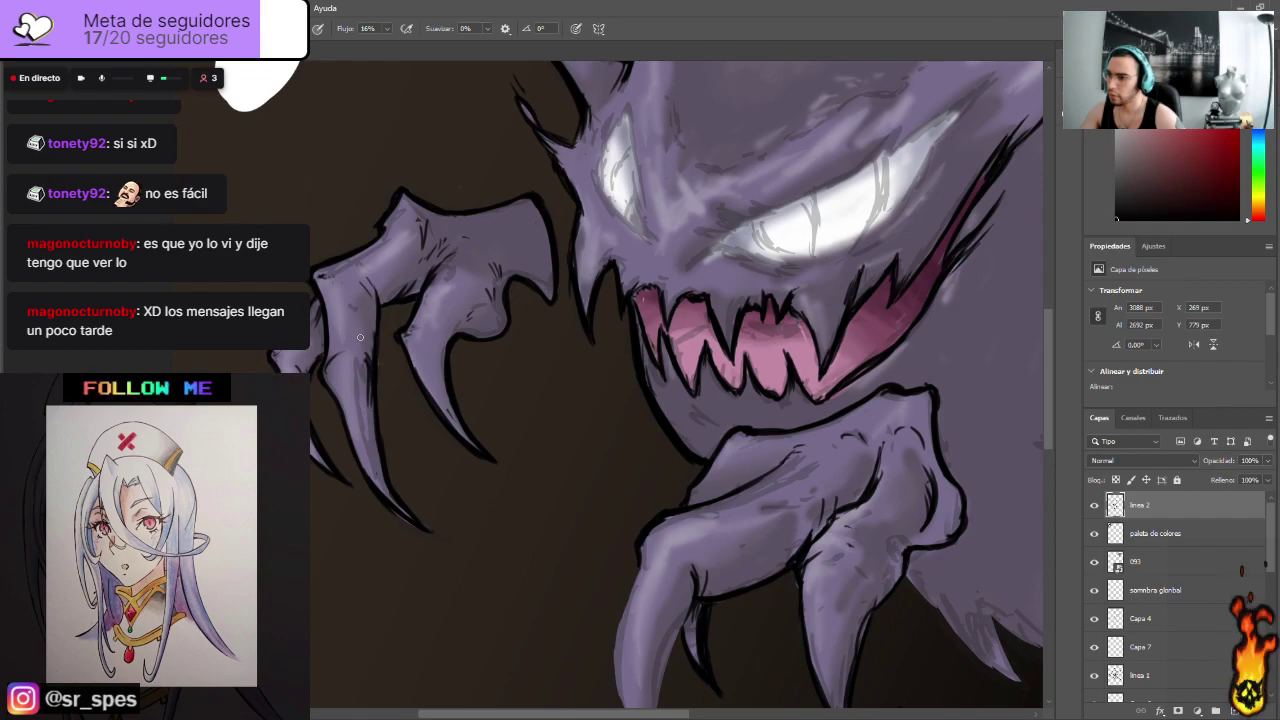
Step: Ink thick black outlines down both sides of the near hand's long front claw and extend its pointed tip
scroll(396, 296, down, 4)
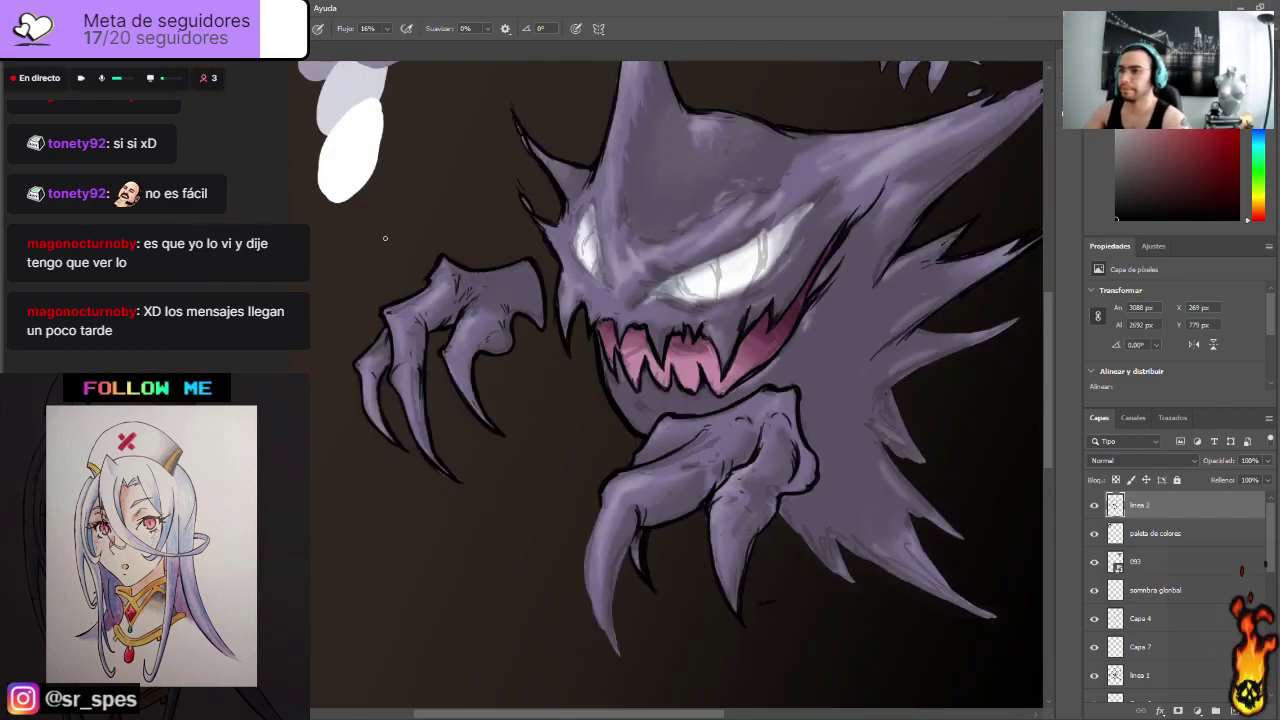
drag(619, 715, 663, 715)
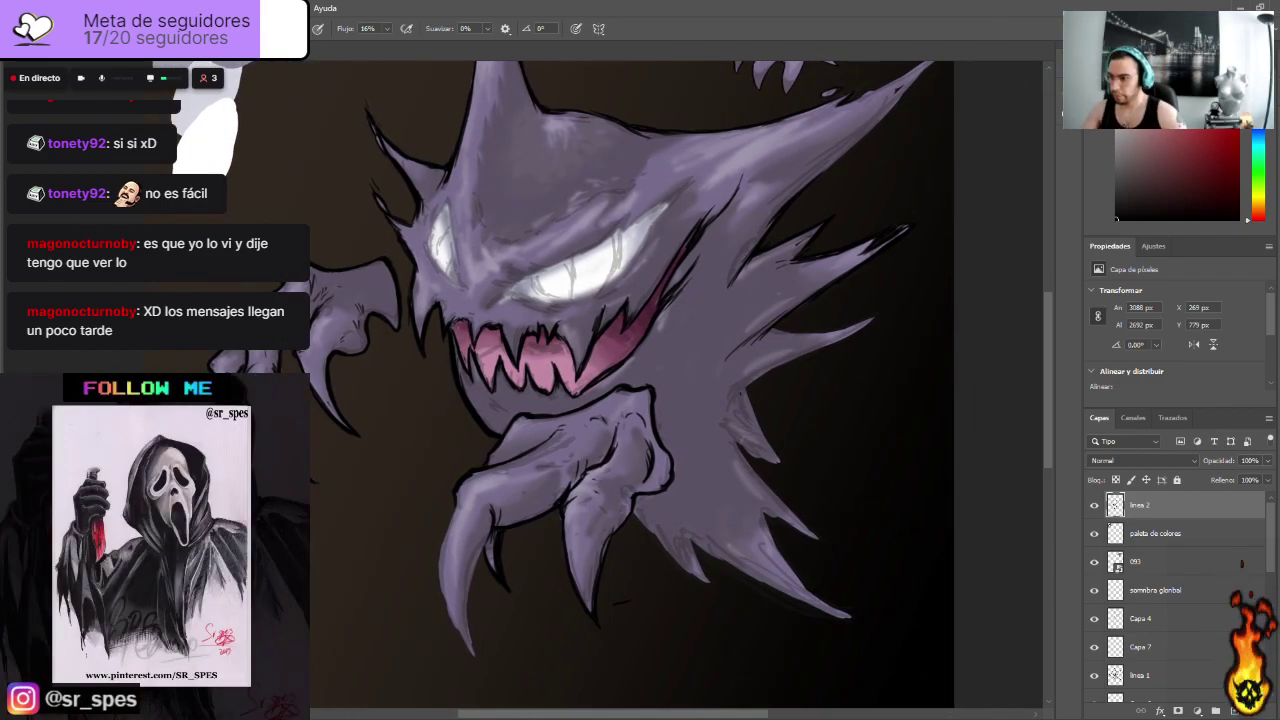
scroll(540, 503, up, 2)
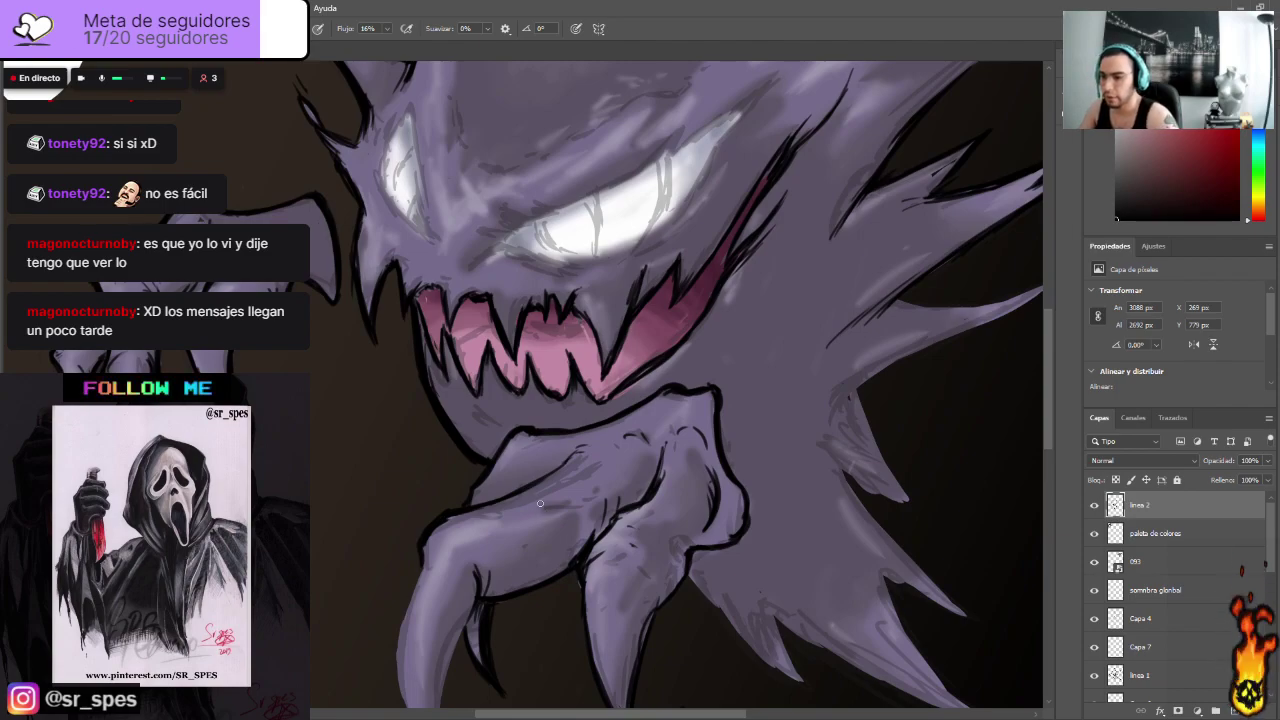
scroll(540, 503, down, 3)
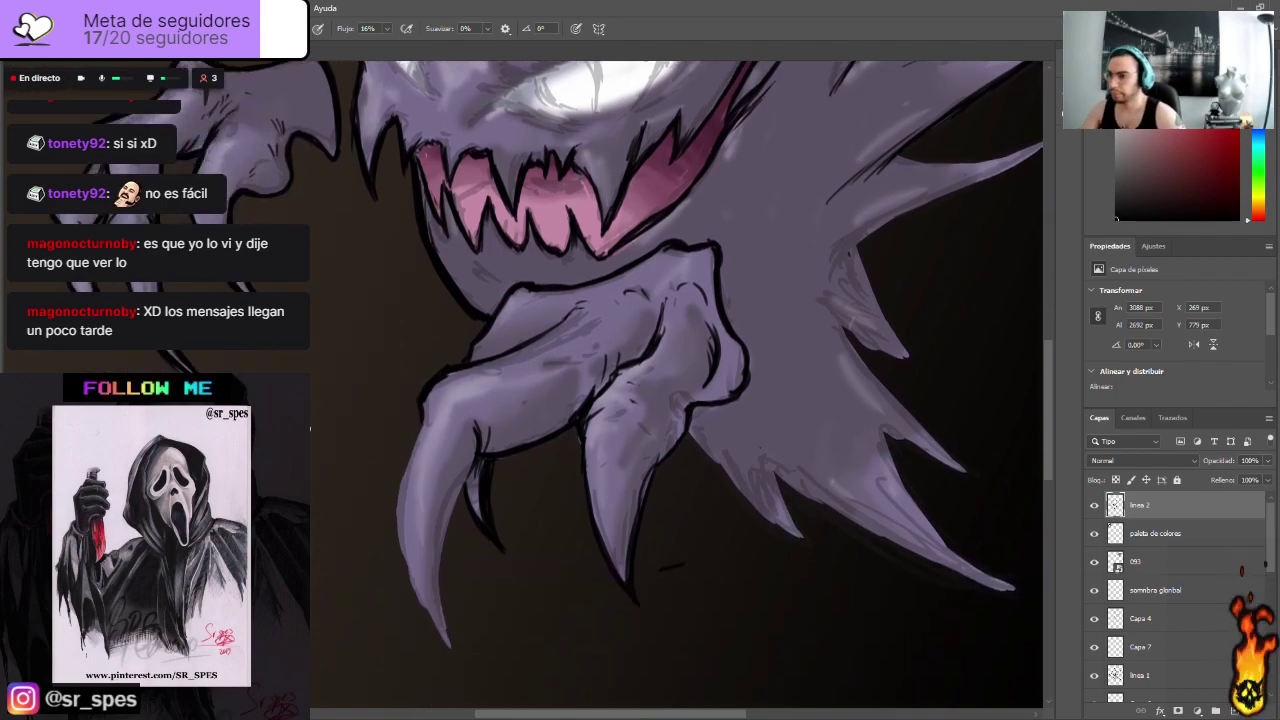
drag(422, 416, 401, 510)
mouse_move(420, 460)
mouse_down()
mouse_move(398, 544)
mouse_move(406, 574)
mouse_up()
drag(402, 518, 425, 625)
drag(406, 562, 450, 645)
drag(404, 534, 440, 646)
drag(414, 578, 470, 676)
mouse_move(436, 554)
mouse_down()
mouse_move(444, 626)
mouse_move(436, 548)
mouse_move(442, 590)
mouse_up()
drag(448, 532, 440, 578)
mouse_move(464, 482)
mouse_down()
mouse_move(436, 552)
mouse_move(456, 514)
mouse_up()
drag(468, 458, 464, 480)
mouse_move(470, 436)
mouse_down()
mouse_move(466, 468)
mouse_move(499, 453)
mouse_up()
drag(446, 526, 436, 558)
drag(443, 526, 436, 548)
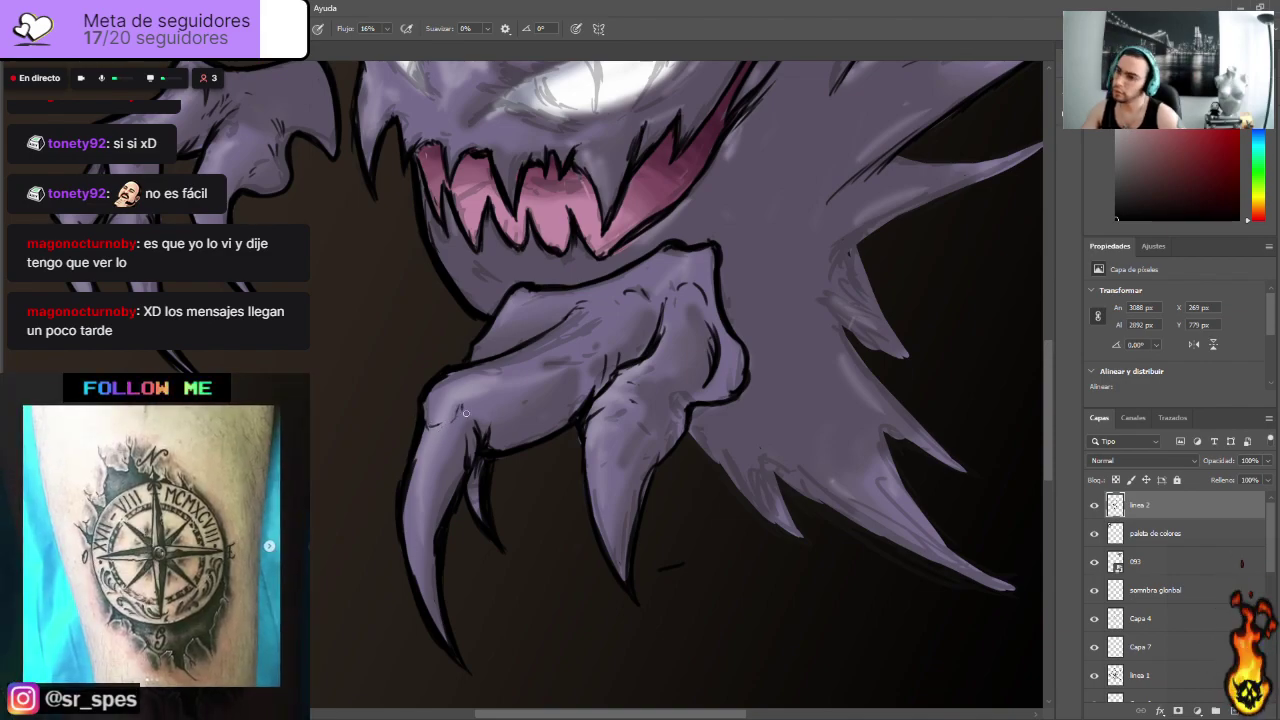
drag(397, 504, 448, 644)
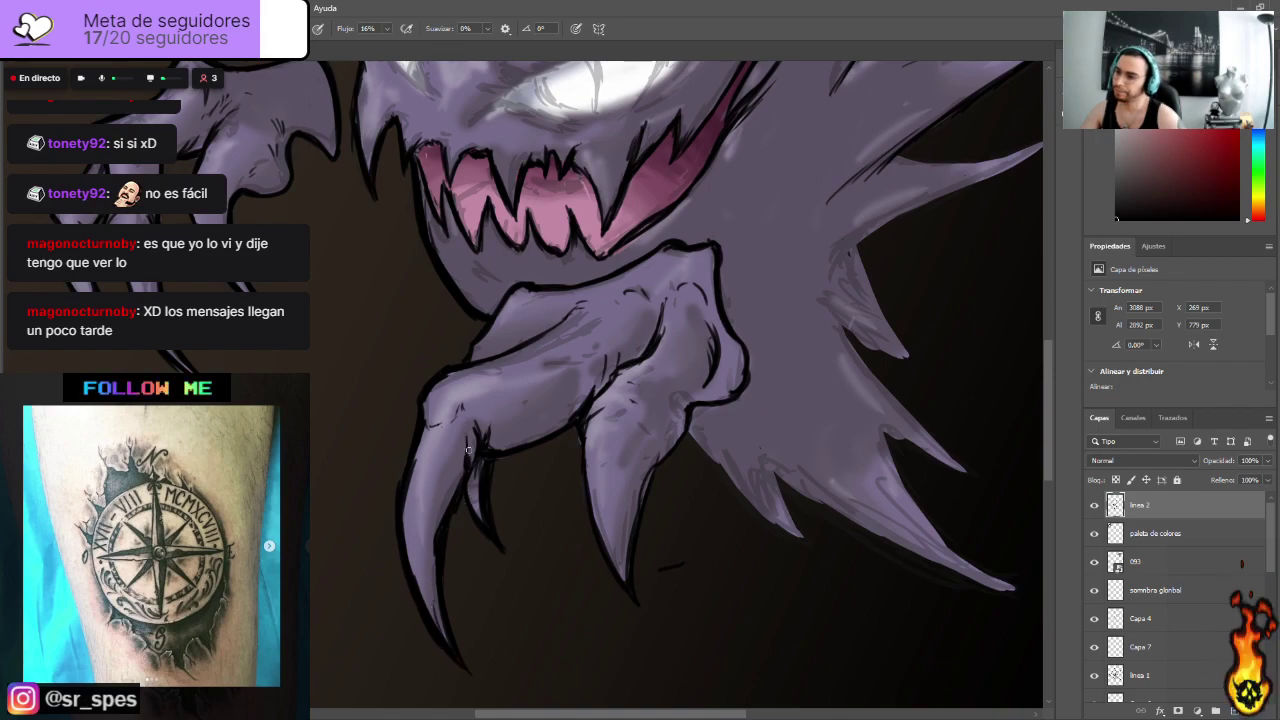
Step: Add black crease lines to the near hand at the front claw's base, across the knuckles and along the inner claw
mouse_move(462, 450)
mouse_down()
mouse_move(458, 494)
mouse_move(494, 438)
mouse_up()
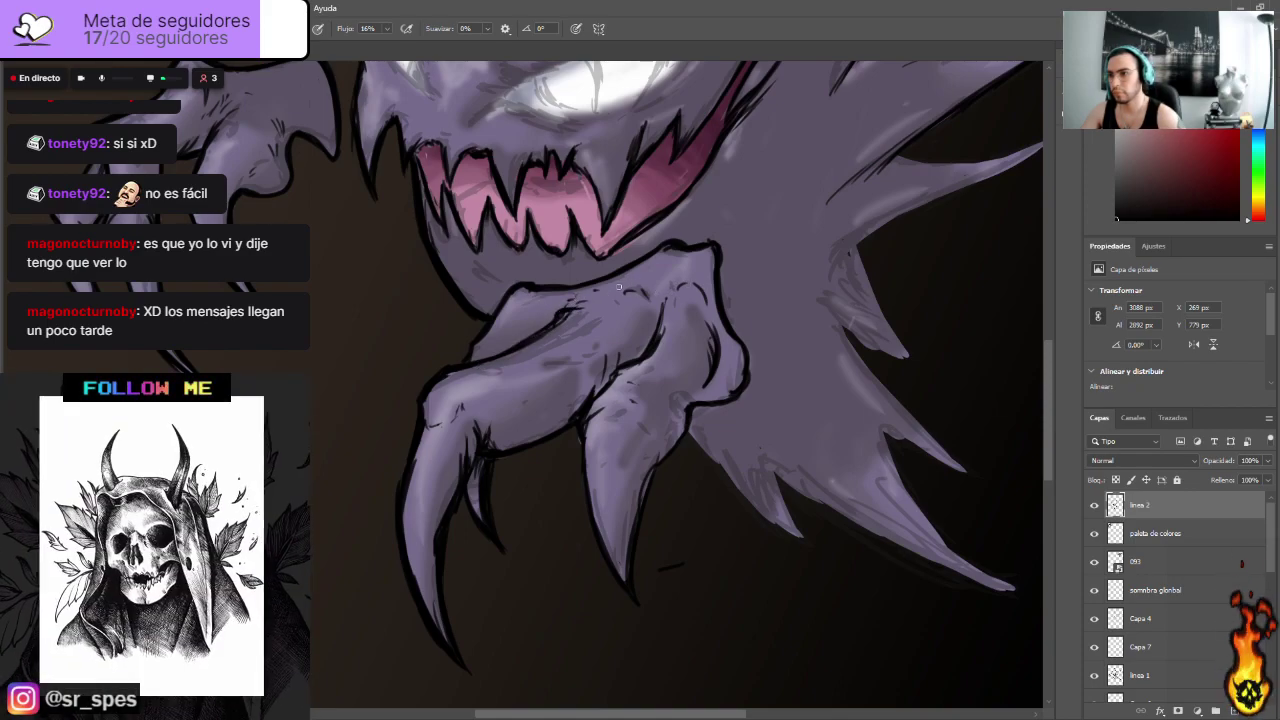
mouse_move(540, 287)
mouse_down()
mouse_move(596, 279)
mouse_move(534, 285)
mouse_move(517, 311)
mouse_move(528, 297)
mouse_up()
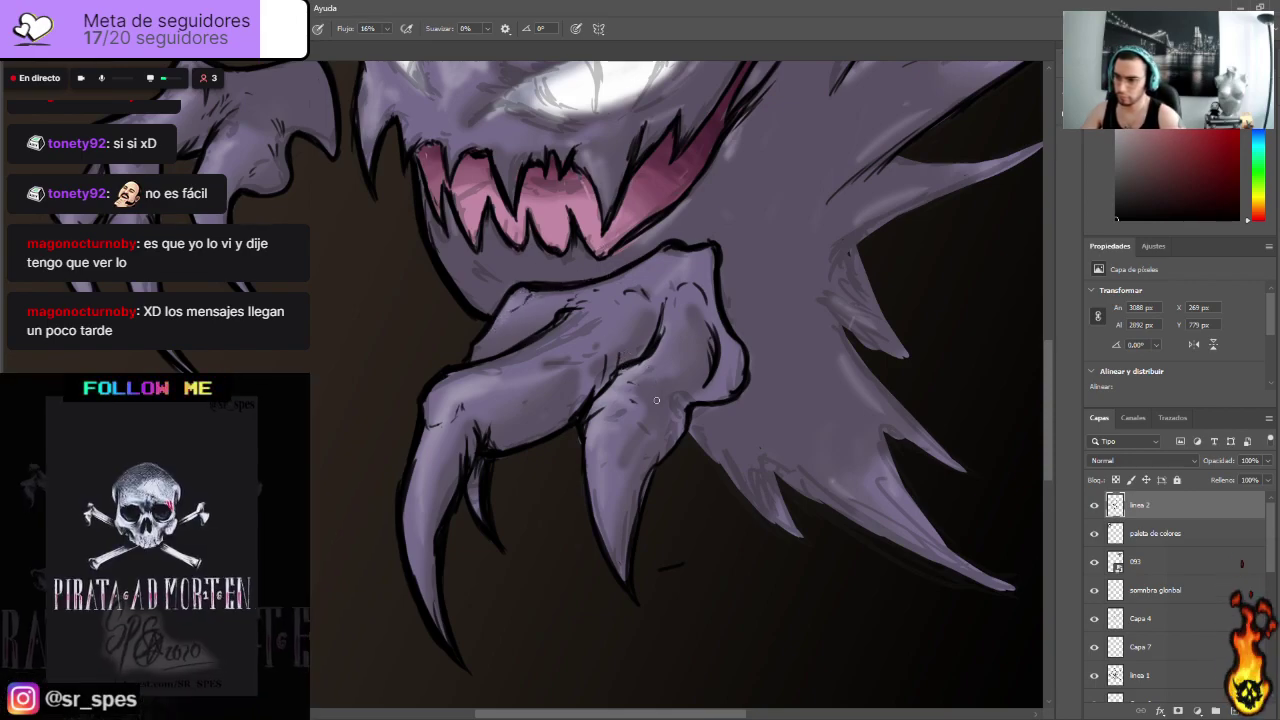
mouse_move(684, 388)
mouse_down()
mouse_move(687, 423)
mouse_move(689, 387)
mouse_move(646, 446)
mouse_move(646, 426)
mouse_move(648, 487)
mouse_up()
drag(644, 421, 645, 506)
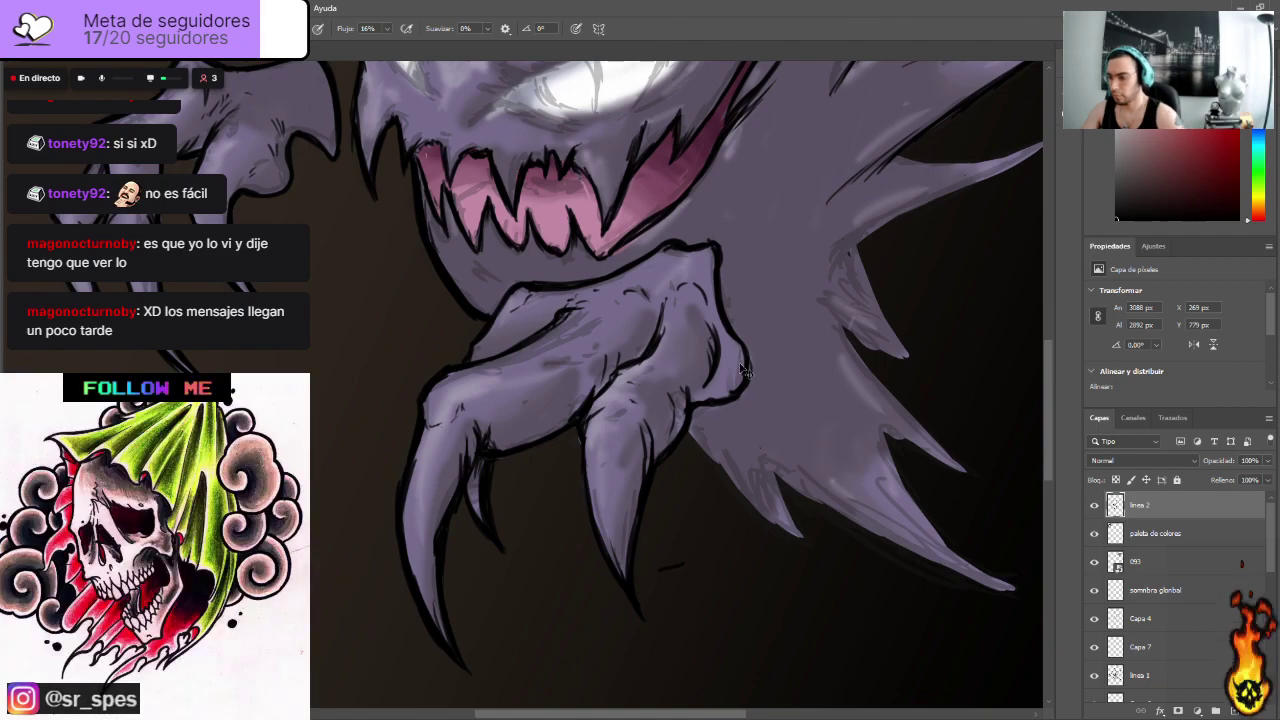
Step: Ink black outlines around the small fragment beside the top horn and along both sides of the horn, extending its tip
scroll(741, 370, down, 3)
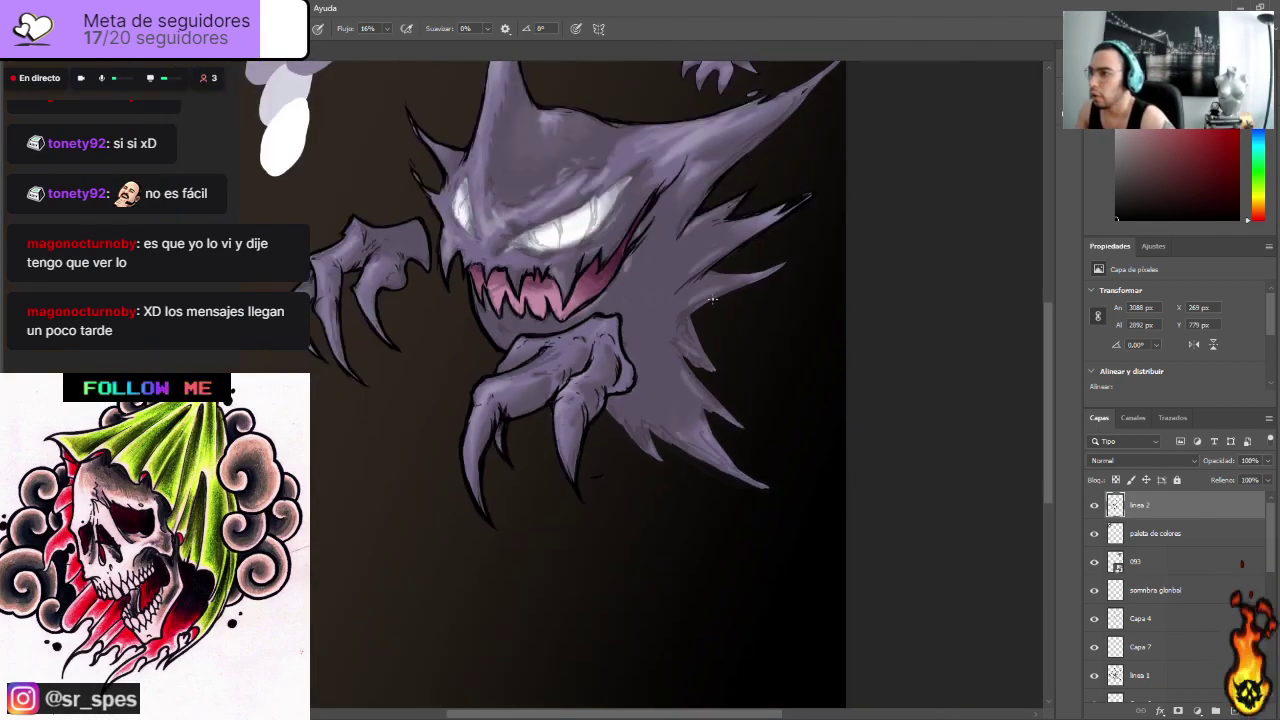
scroll(713, 298, up, 4)
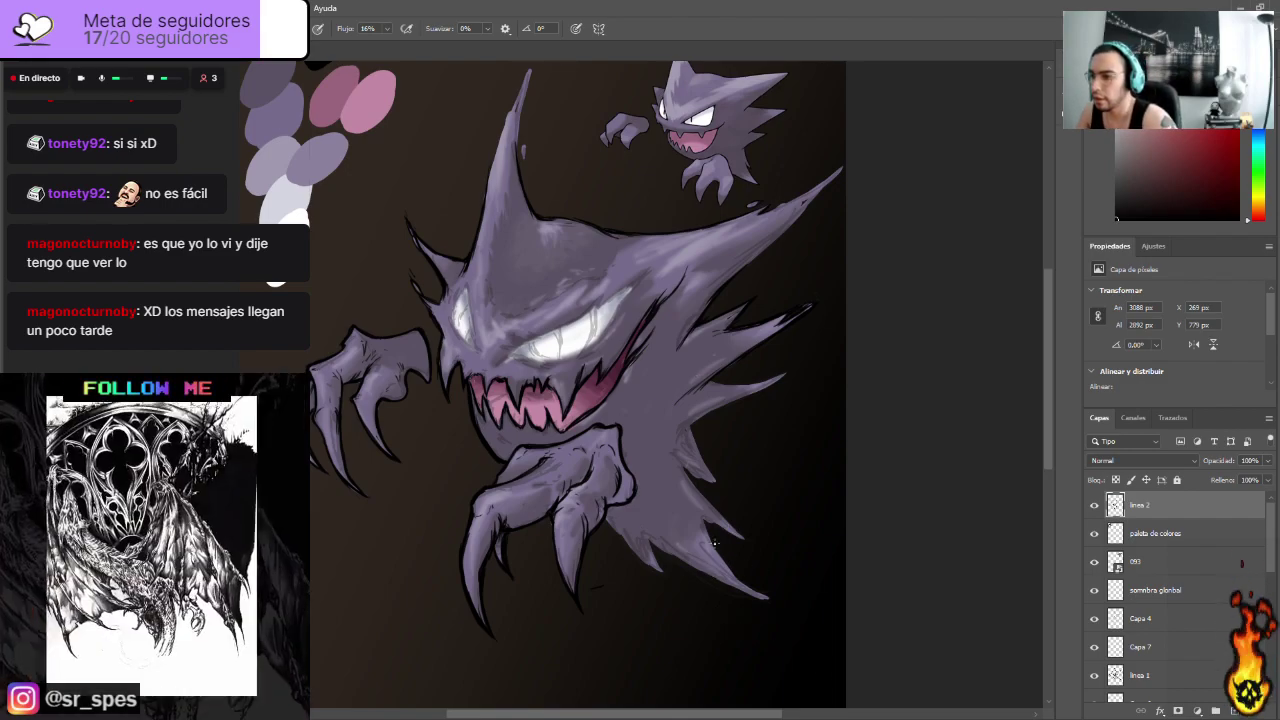
scroll(550, 199, up, 3)
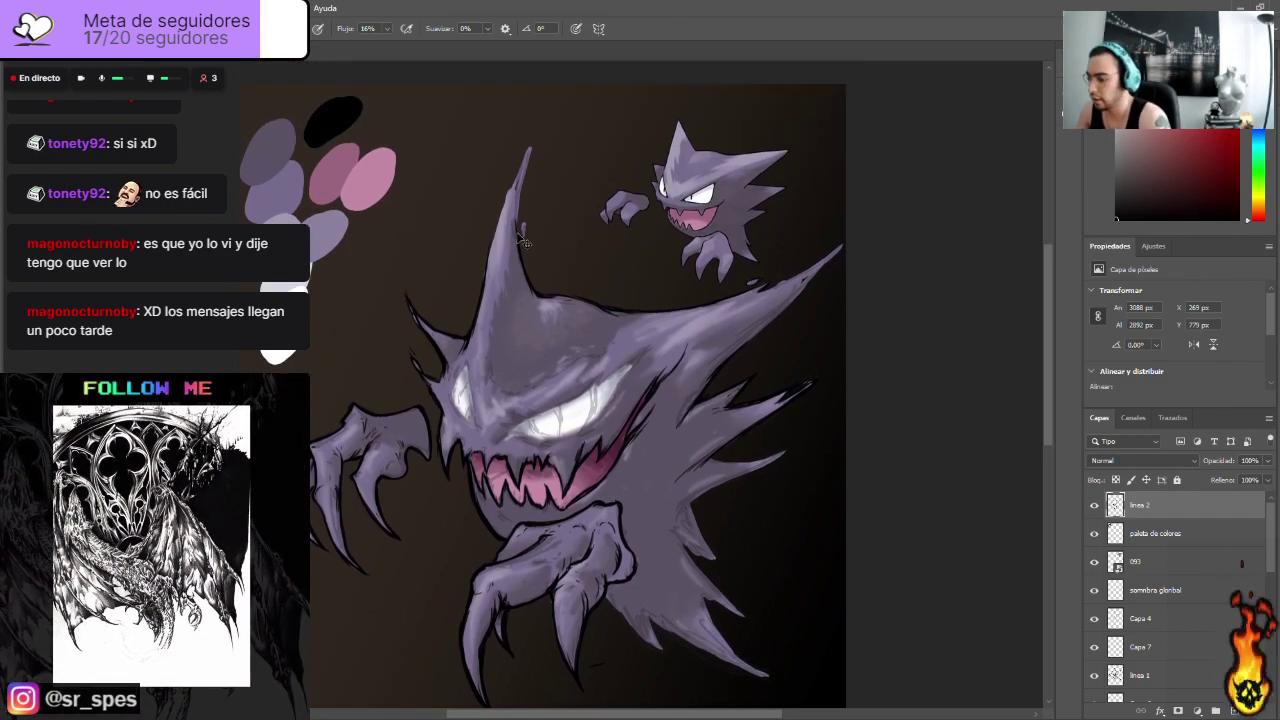
scroll(517, 233, up, 2)
scroll(517, 233, up, 4)
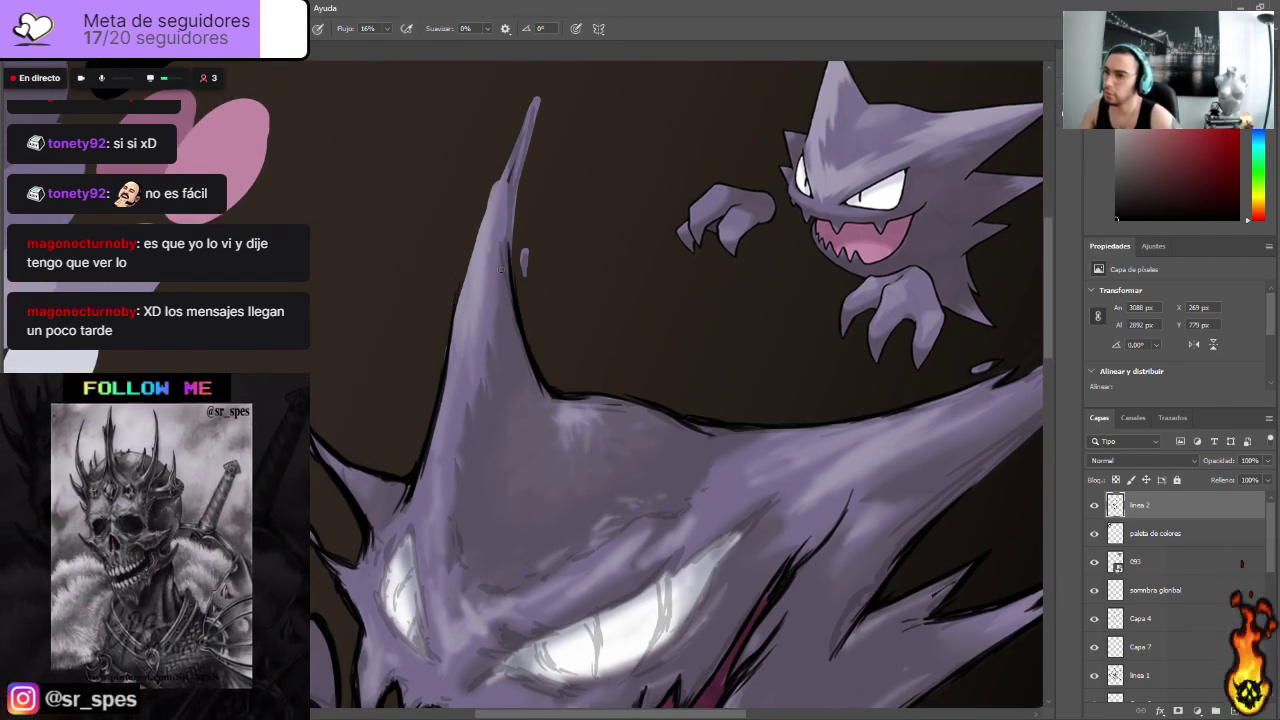
mouse_move(521, 250)
mouse_down()
mouse_move(525, 280)
mouse_move(523, 254)
mouse_up()
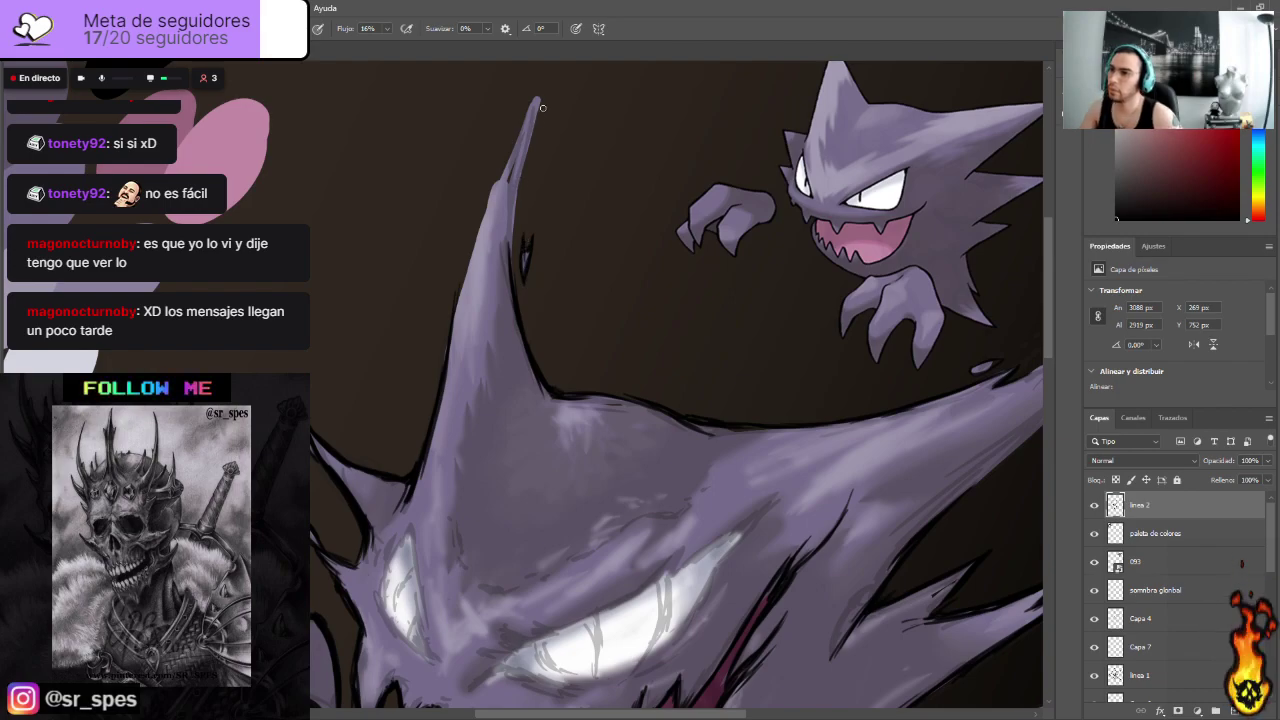
drag(526, 170, 512, 293)
mouse_move(513, 232)
mouse_down()
mouse_move(529, 155)
mouse_move(495, 188)
mouse_move(540, 96)
mouse_up()
mouse_move(508, 162)
mouse_down()
mouse_move(556, 75)
mouse_move(516, 156)
mouse_up()
drag(536, 105, 474, 252)
drag(494, 188, 456, 316)
drag(476, 240, 446, 348)
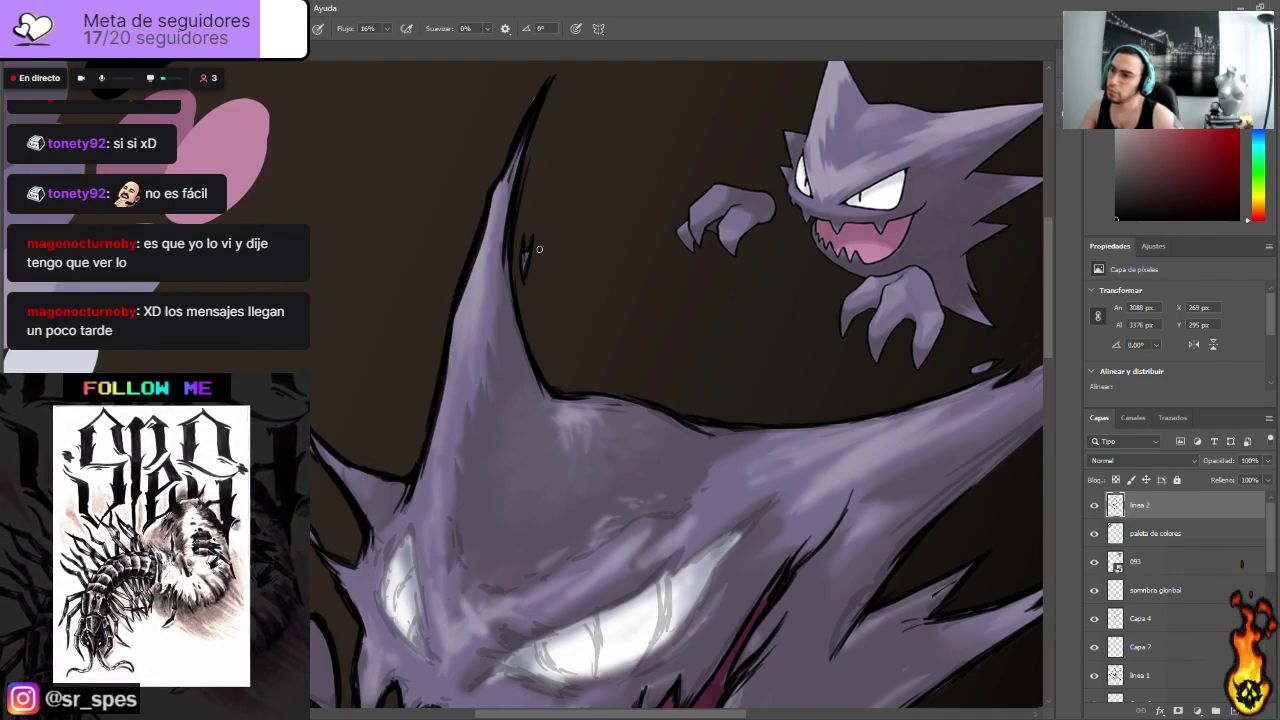
Step: Thicken the black outline down the inner side of the top horn, curving it into the forehead at the base
drag(510, 256, 536, 352)
drag(520, 290, 550, 394)
drag(508, 352, 548, 392)
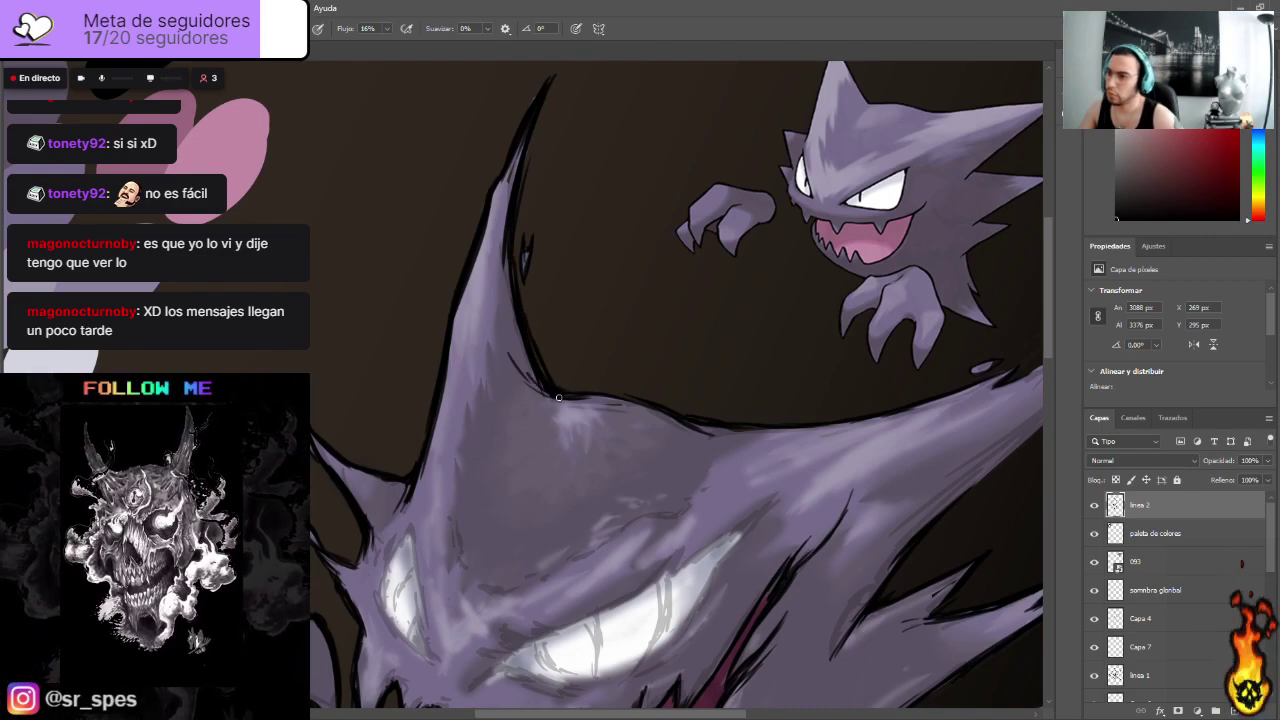
Step: Ink black outlines along both edges of the long ear spike, sharpen its tip, and outline the small fragment beside its upper edge
scroll(578, 396, down, 1)
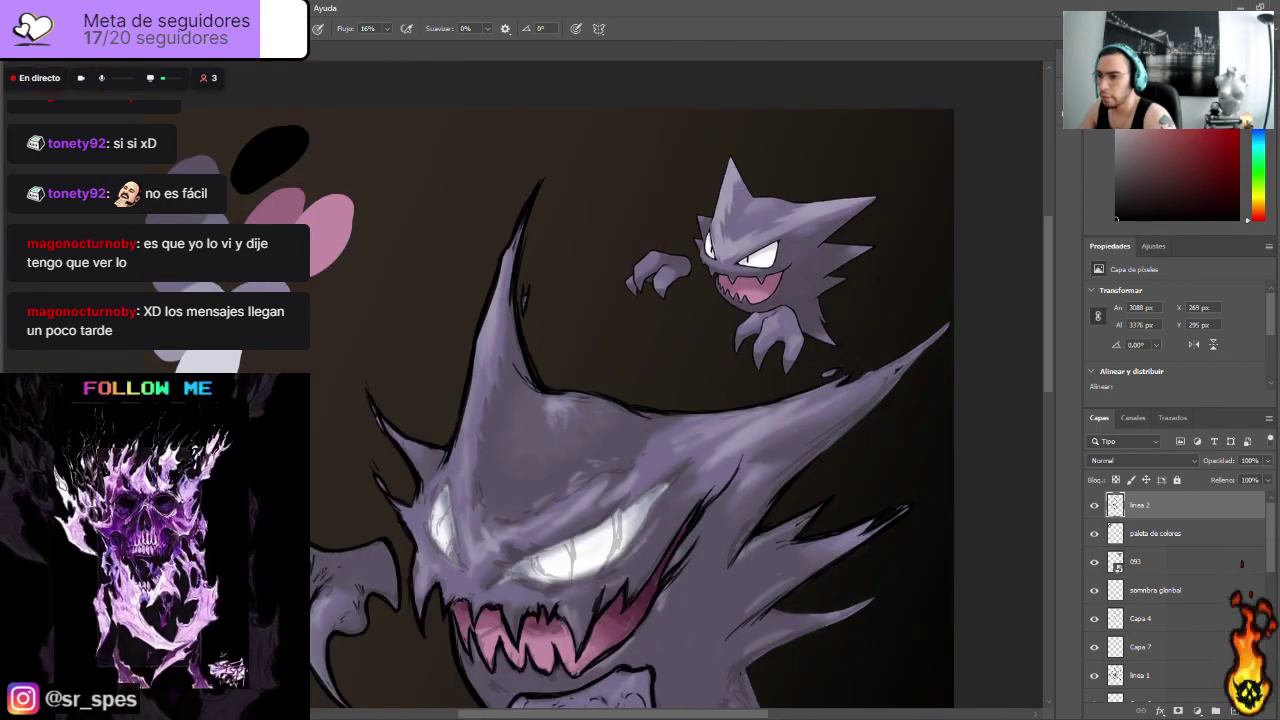
drag(600, 714, 646, 714)
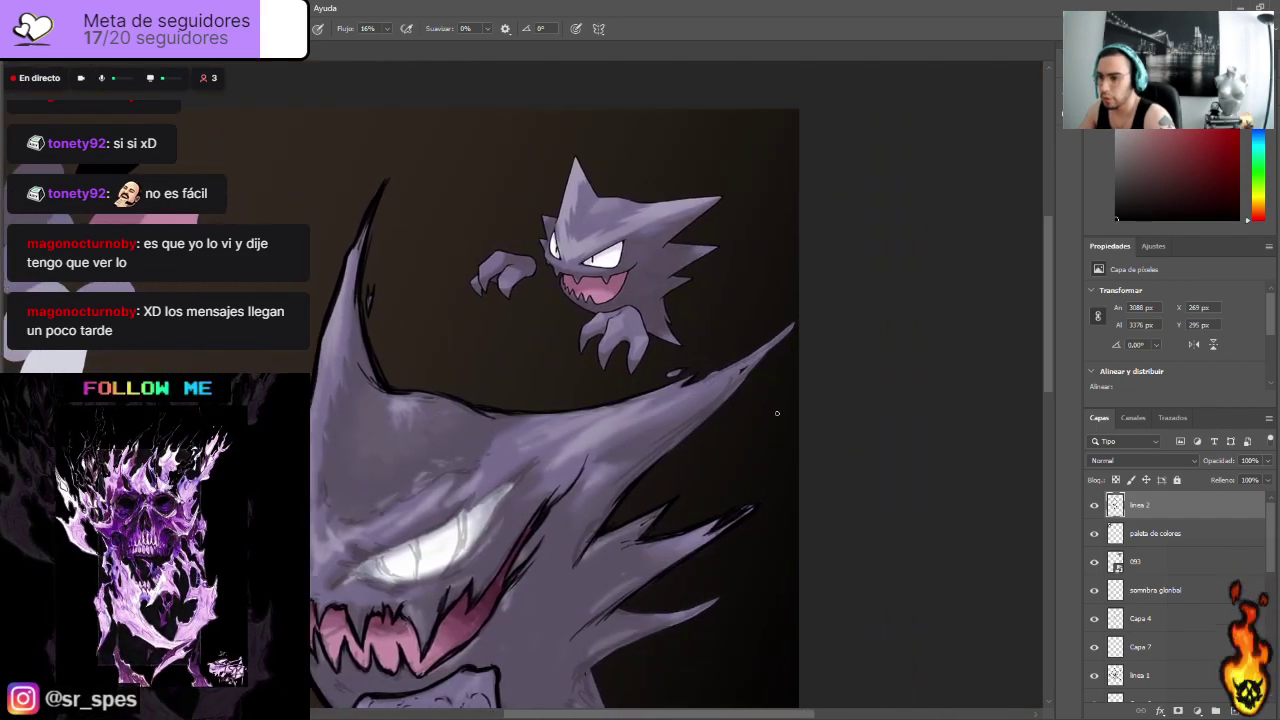
scroll(776, 413, up, 1)
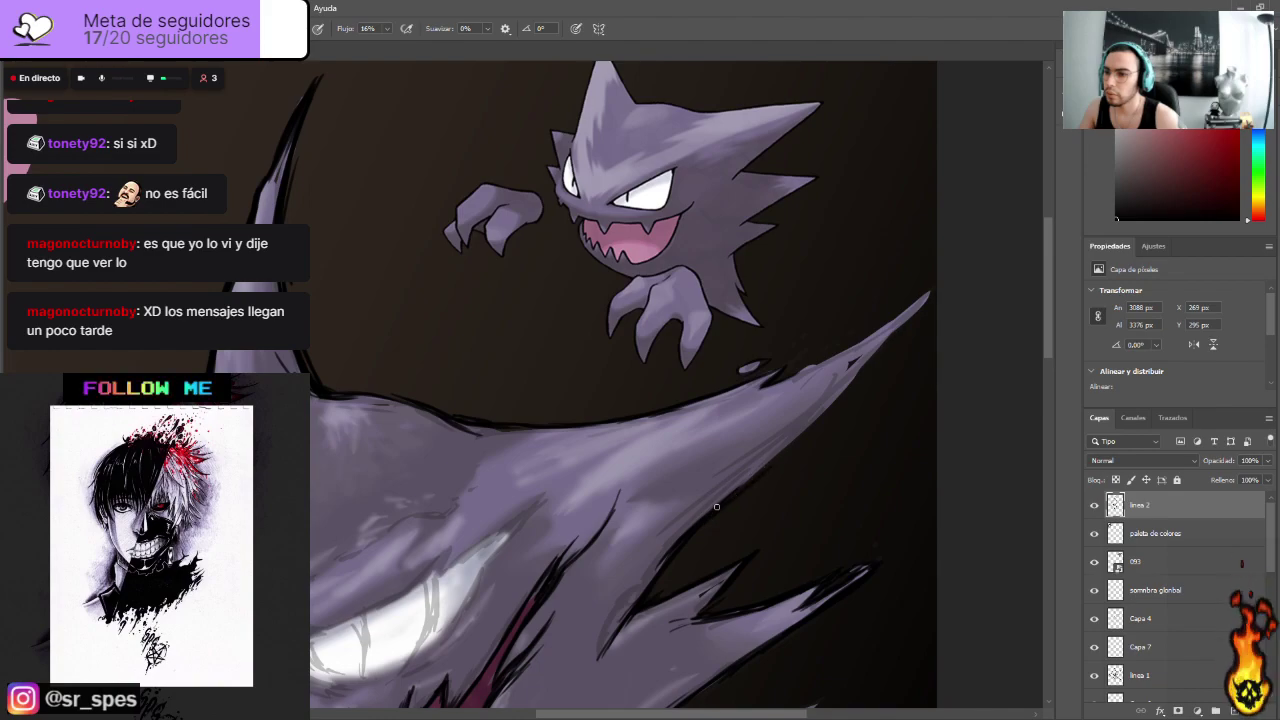
drag(785, 452, 930, 291)
mouse_move(847, 374)
mouse_down()
mouse_move(922, 292)
mouse_move(857, 336)
mouse_up()
mouse_move(766, 389)
mouse_down()
mouse_move(832, 363)
mouse_move(840, 353)
mouse_move(799, 377)
mouse_move(931, 286)
mouse_up()
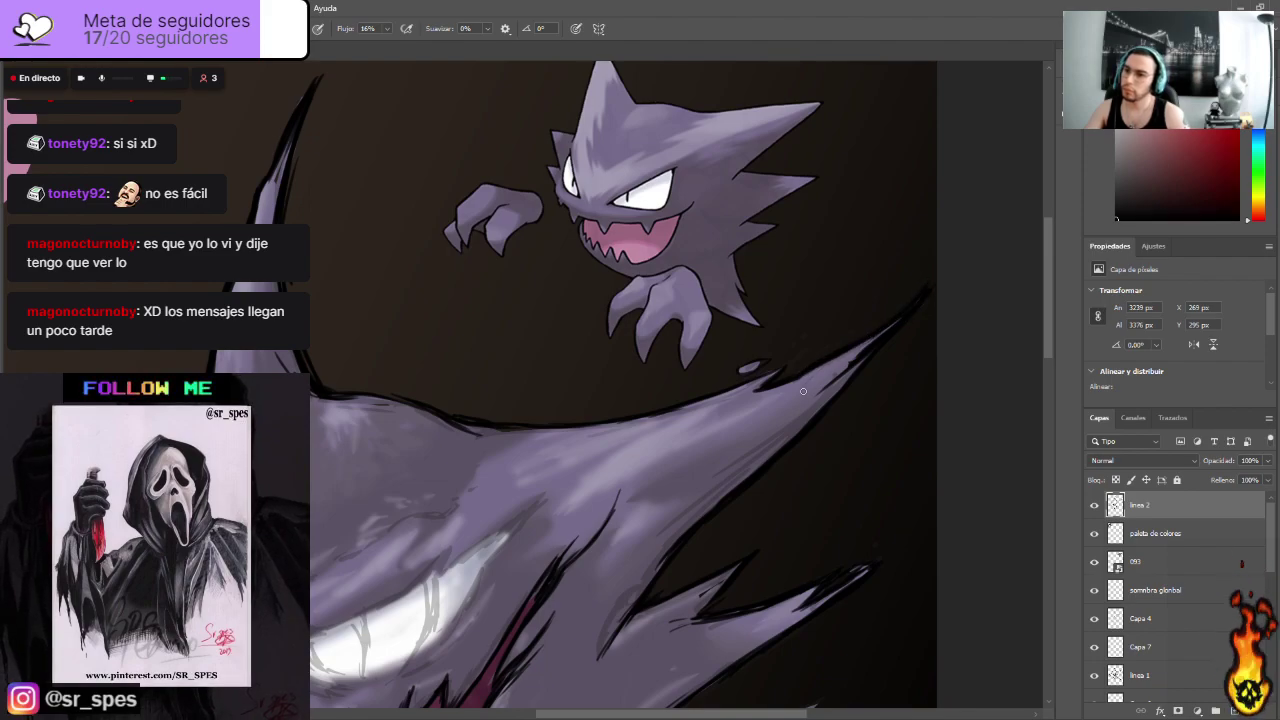
mouse_move(757, 390)
mouse_down()
mouse_move(789, 357)
mouse_move(725, 399)
mouse_move(757, 375)
mouse_move(741, 372)
mouse_move(778, 362)
mouse_up()
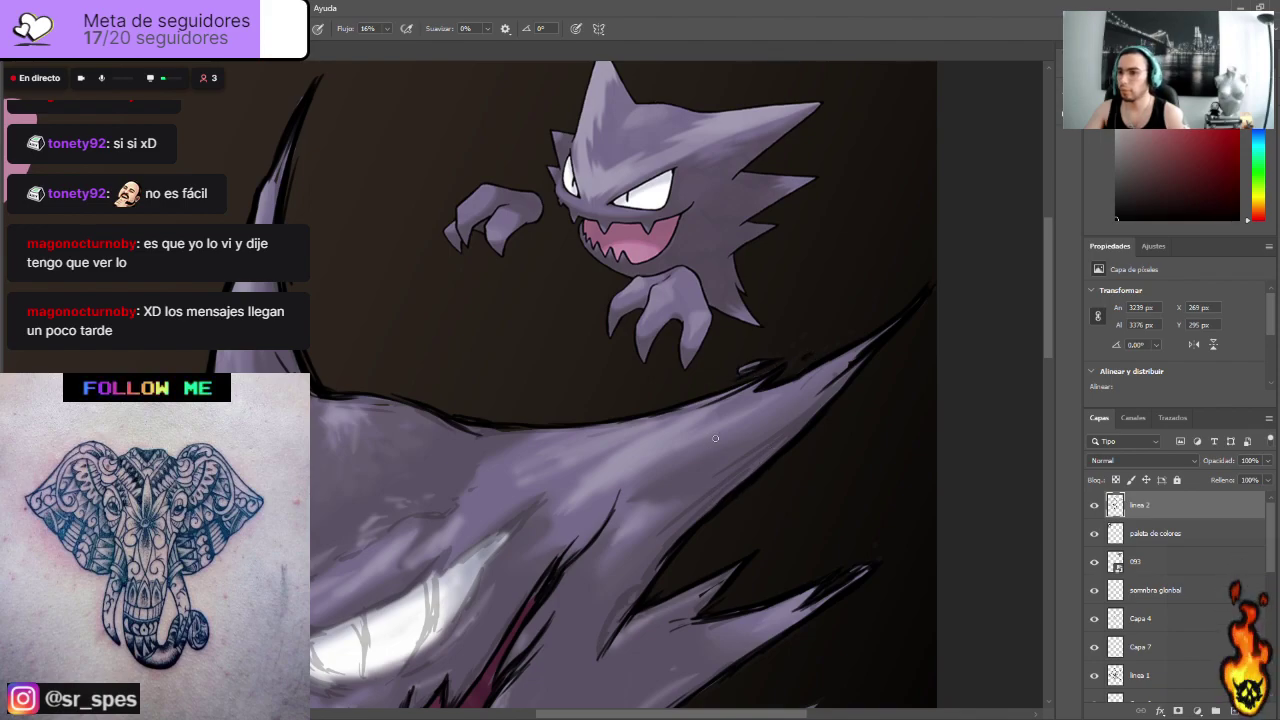
drag(659, 545, 716, 490)
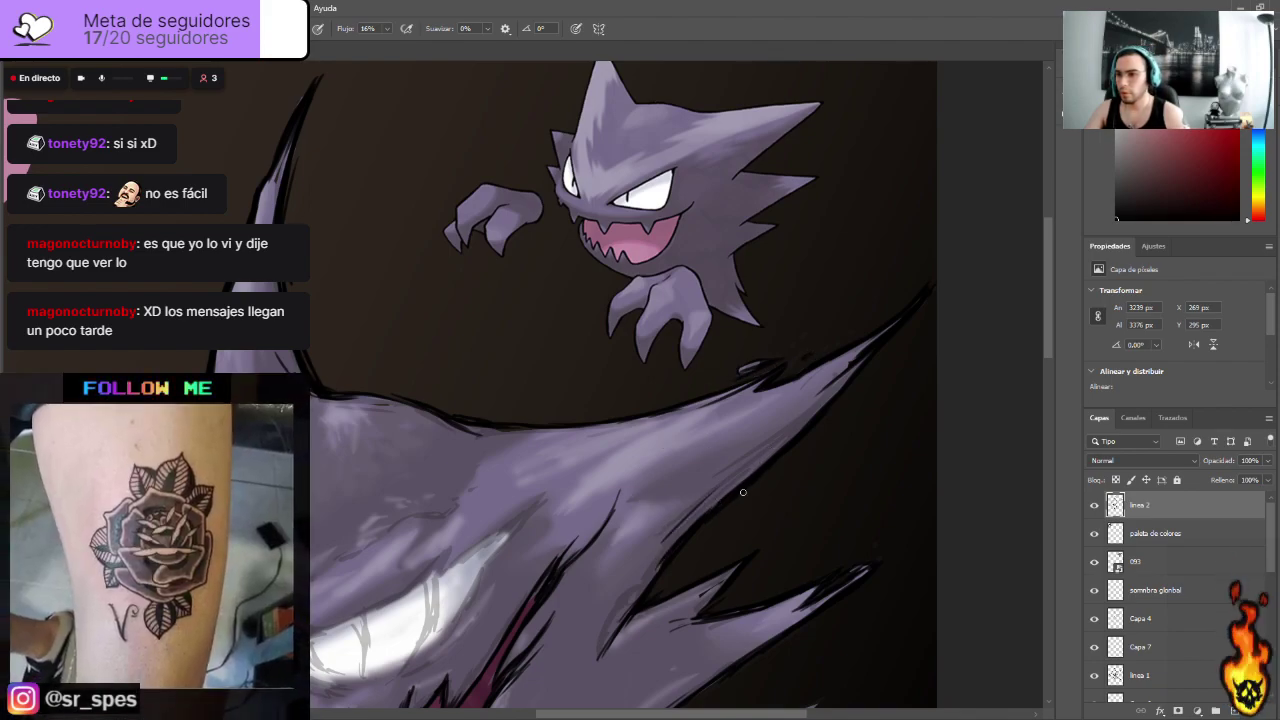
Step: Thicken the black line across the top of the head between the horn and the long ear spike
key(ctrl+minus)
scroll(736, 502, down, 3)
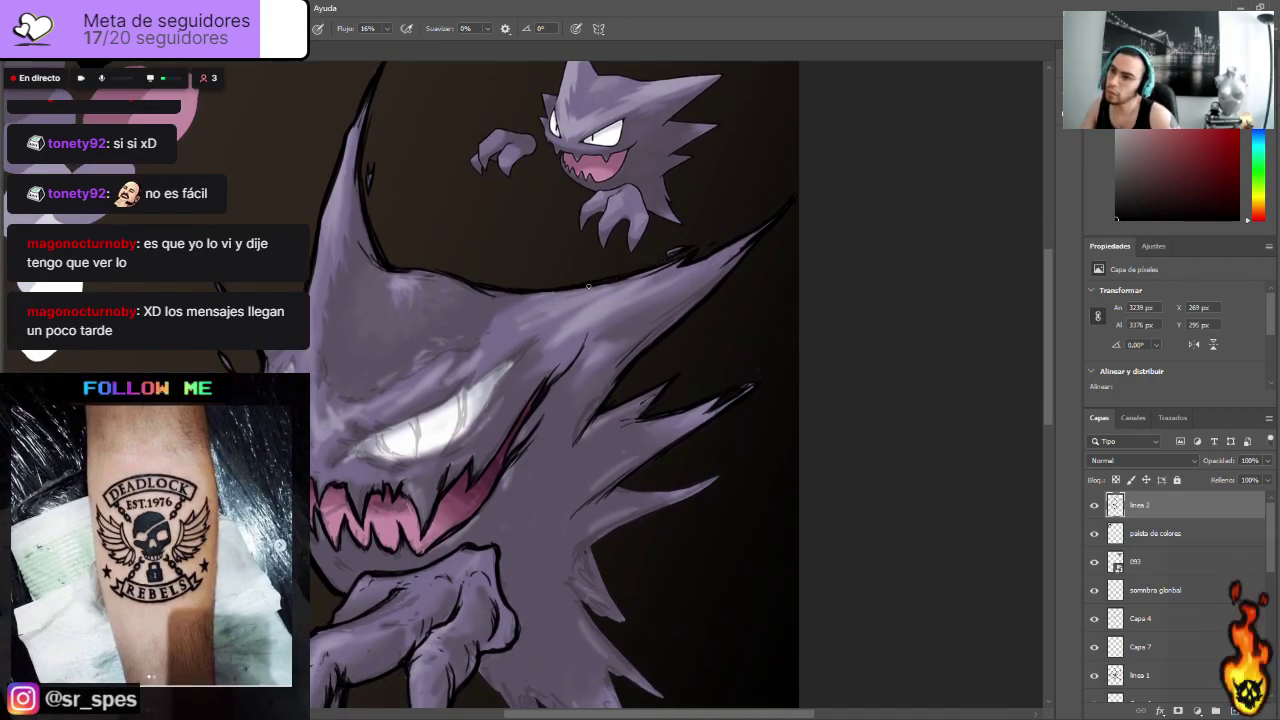
drag(398, 267, 483, 282)
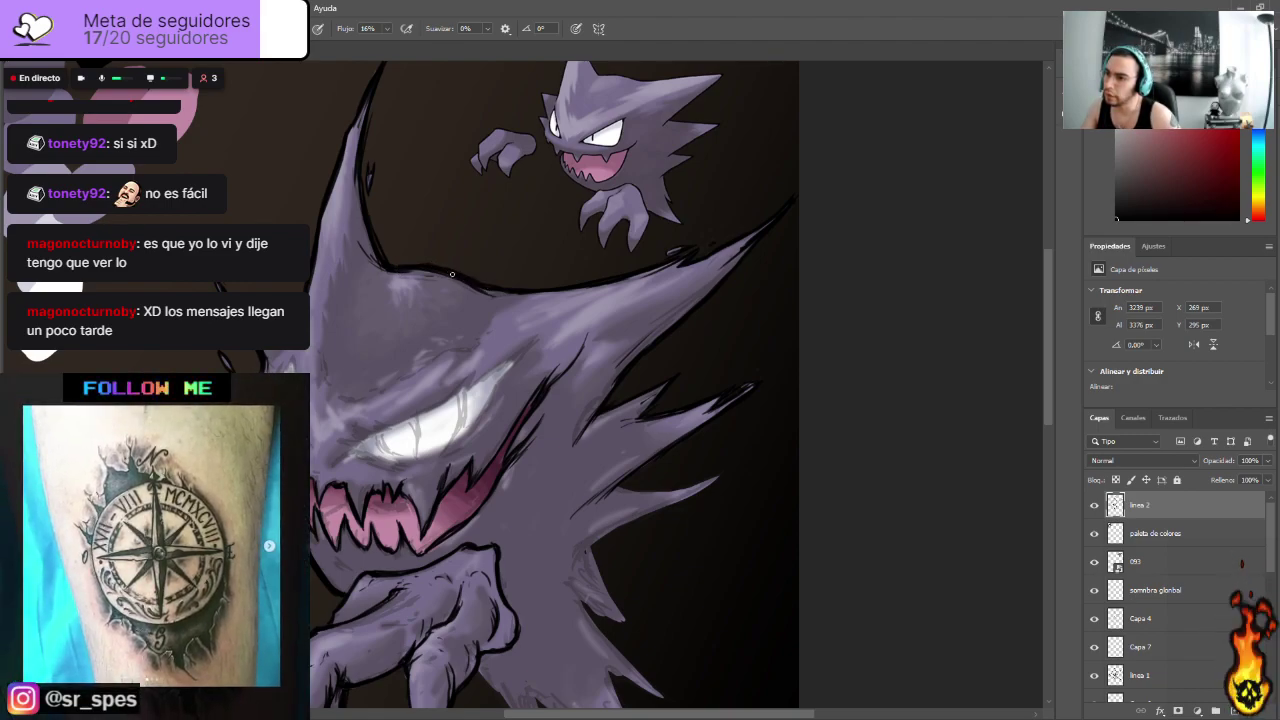
Step: Ink black outlines around the smaller spikes along the back and lower body, tapering the lines to sharp tips
scroll(535, 296, down, 1)
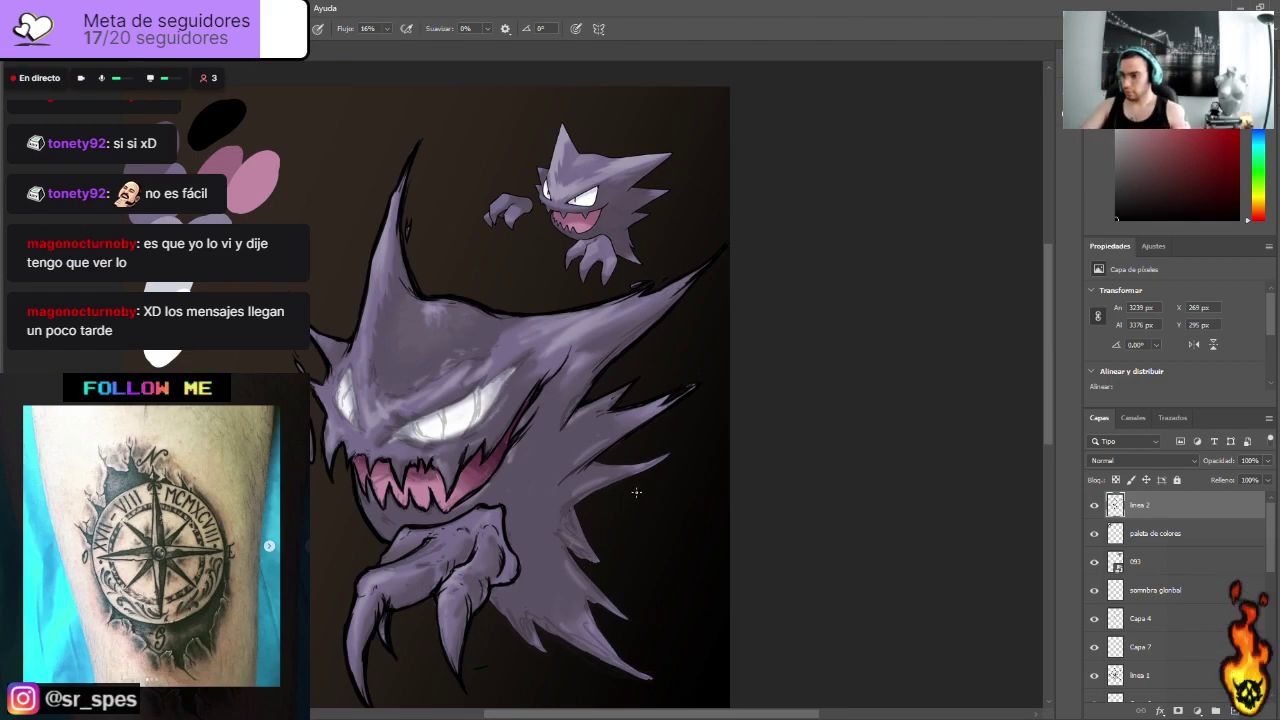
scroll(575, 543, down, 3)
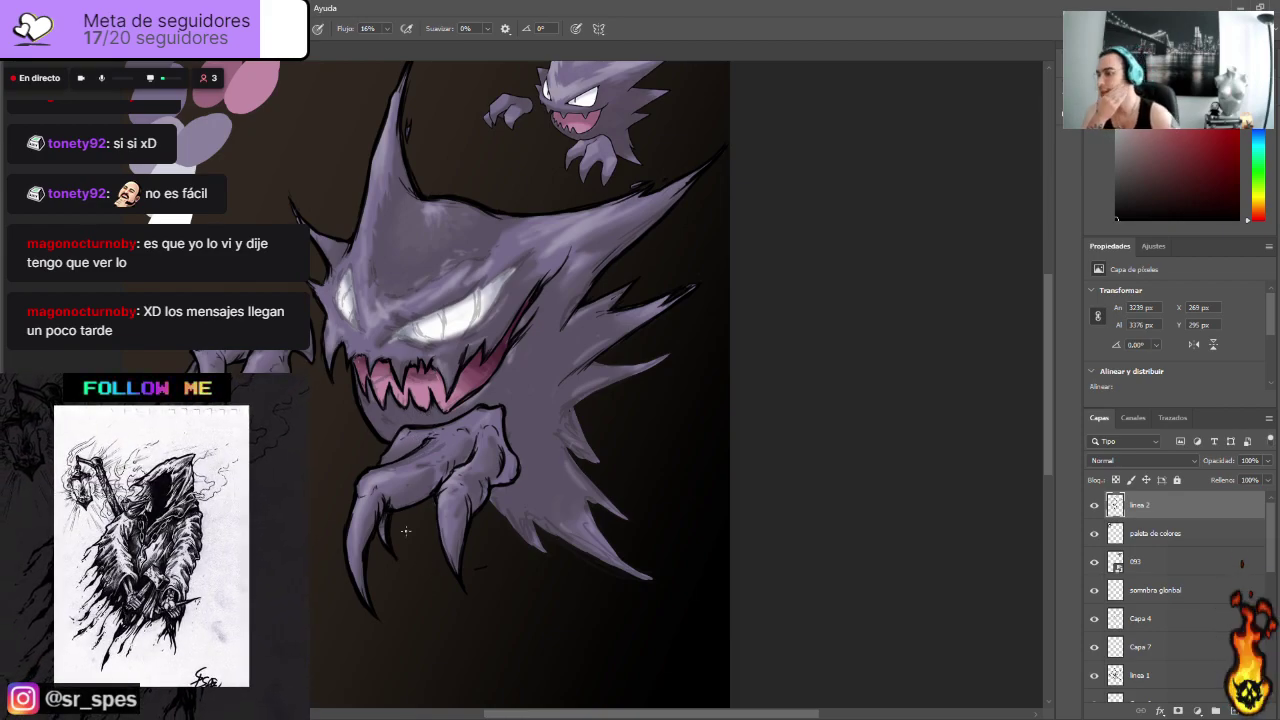
key(ctrl+plus)
key(ctrl+plus)
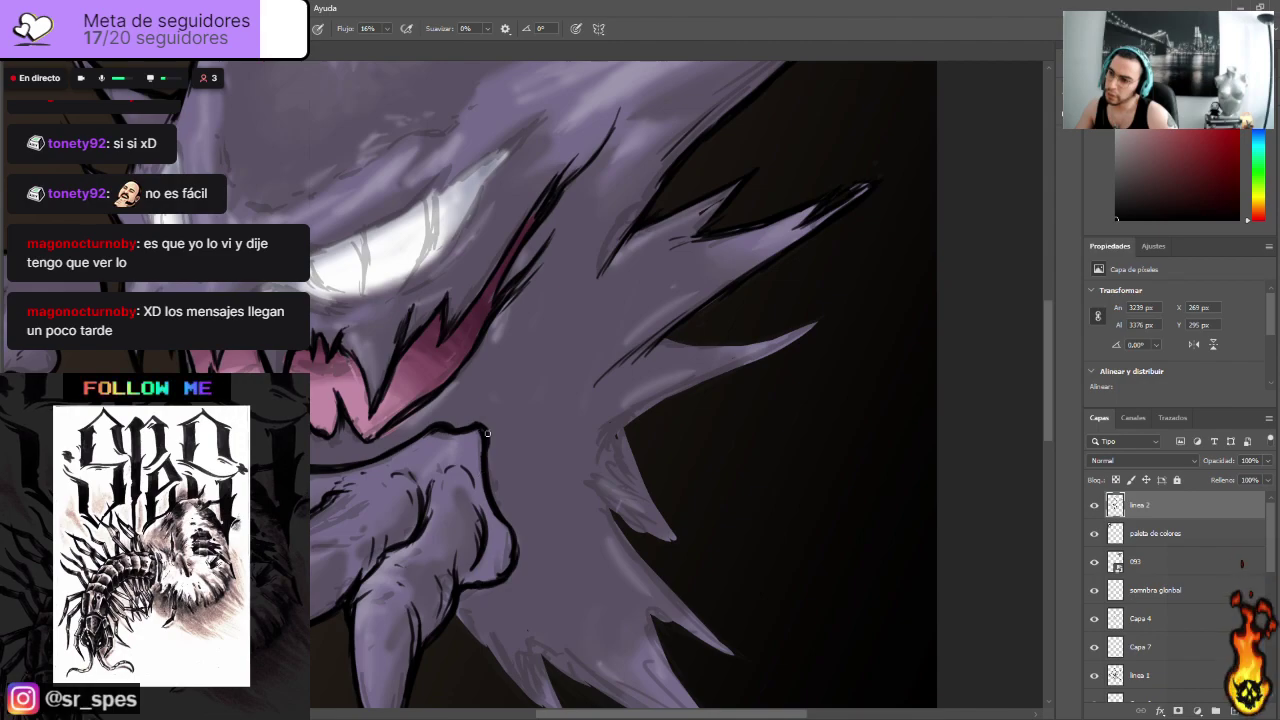
key(ctrl+0)
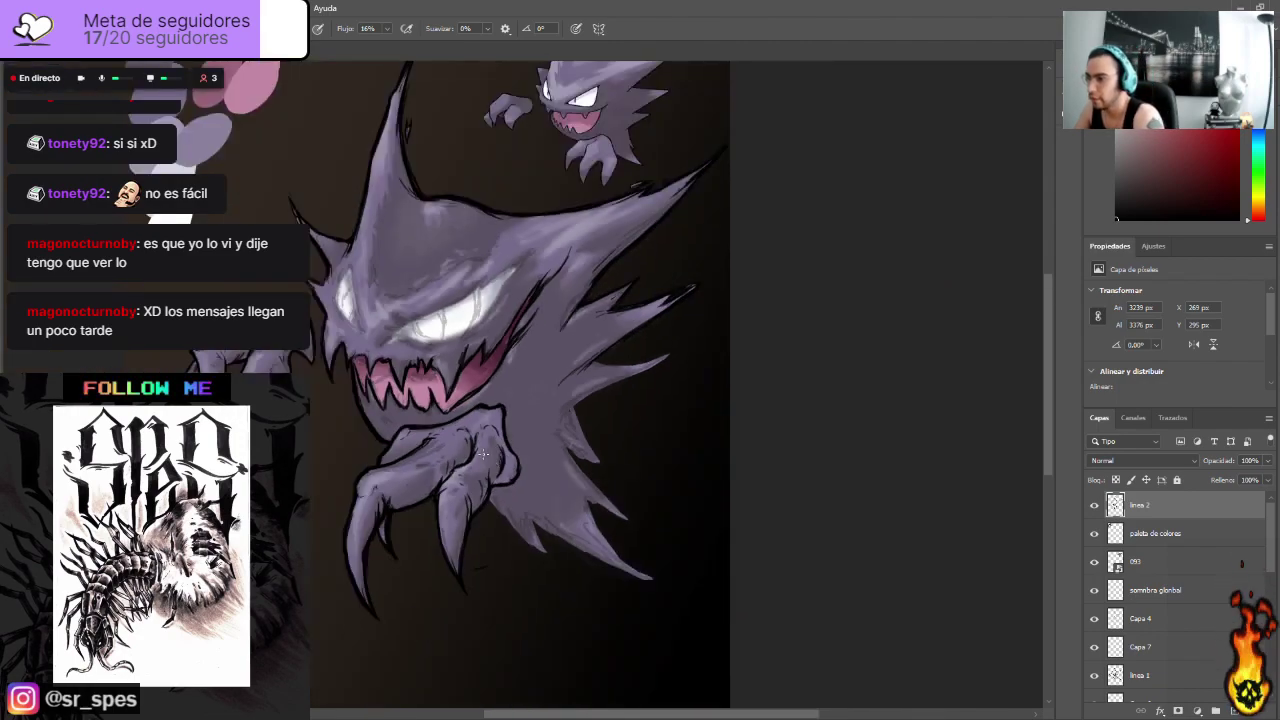
scroll(545, 502, up, 2)
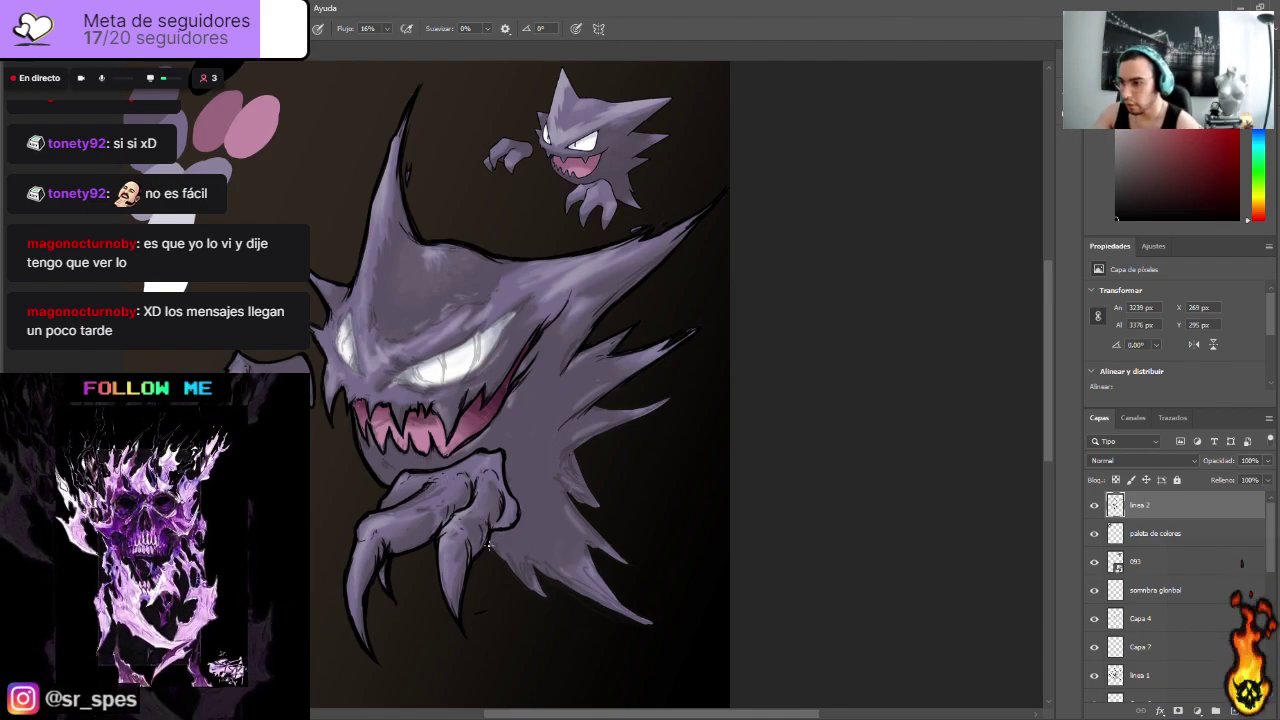
scroll(488, 553, up, 1)
scroll(485, 548, down, 3)
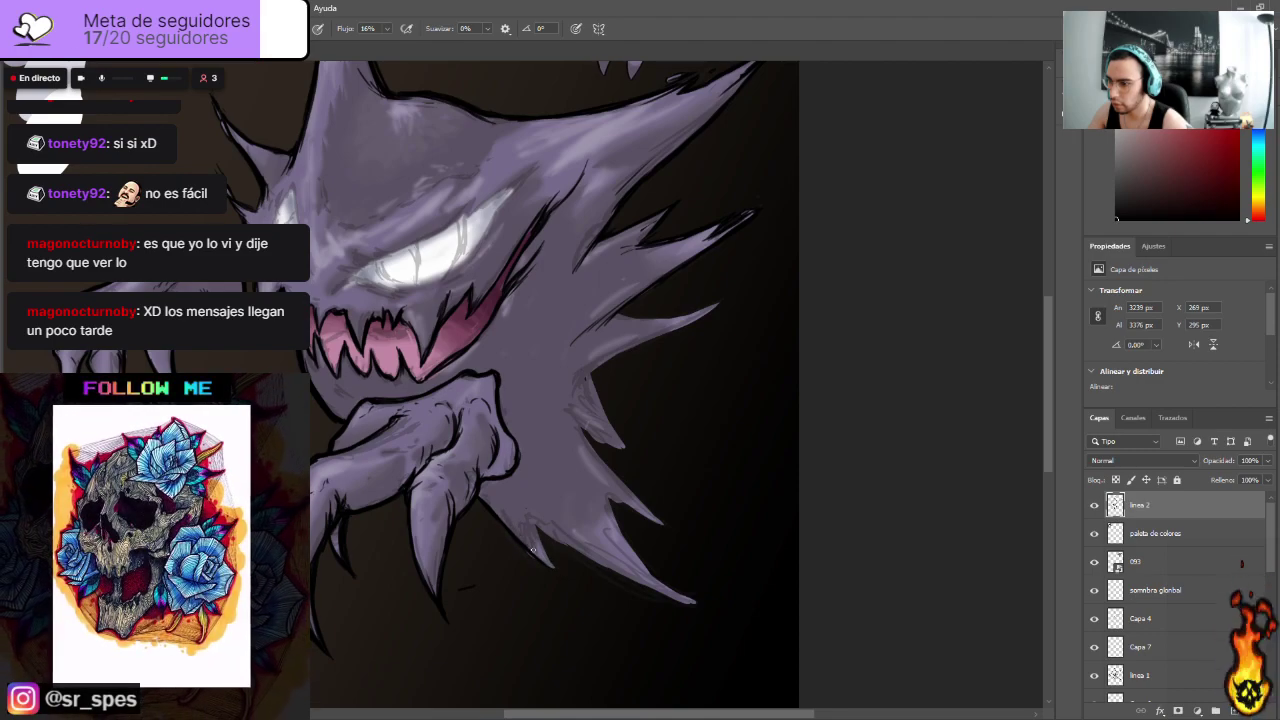
drag(526, 530, 549, 563)
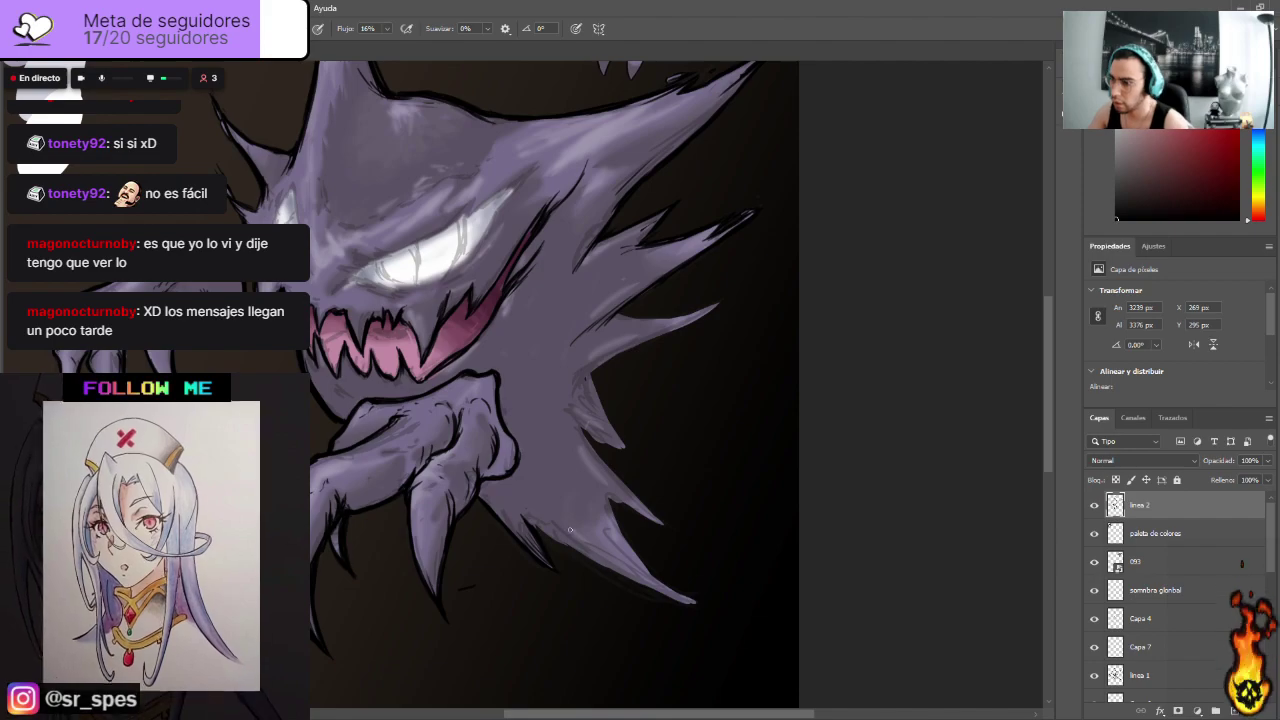
drag(566, 406, 630, 449)
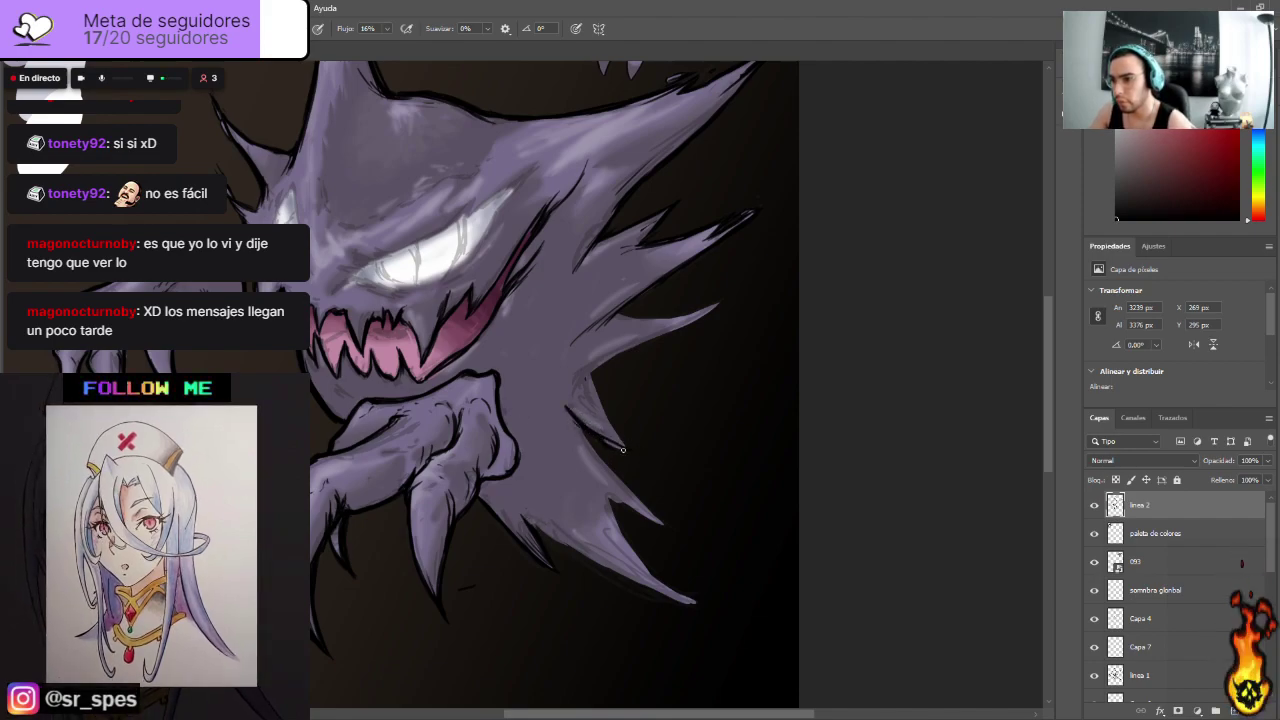
mouse_move(588, 394)
mouse_down()
mouse_move(623, 440)
mouse_move(606, 413)
mouse_move(615, 426)
mouse_up()
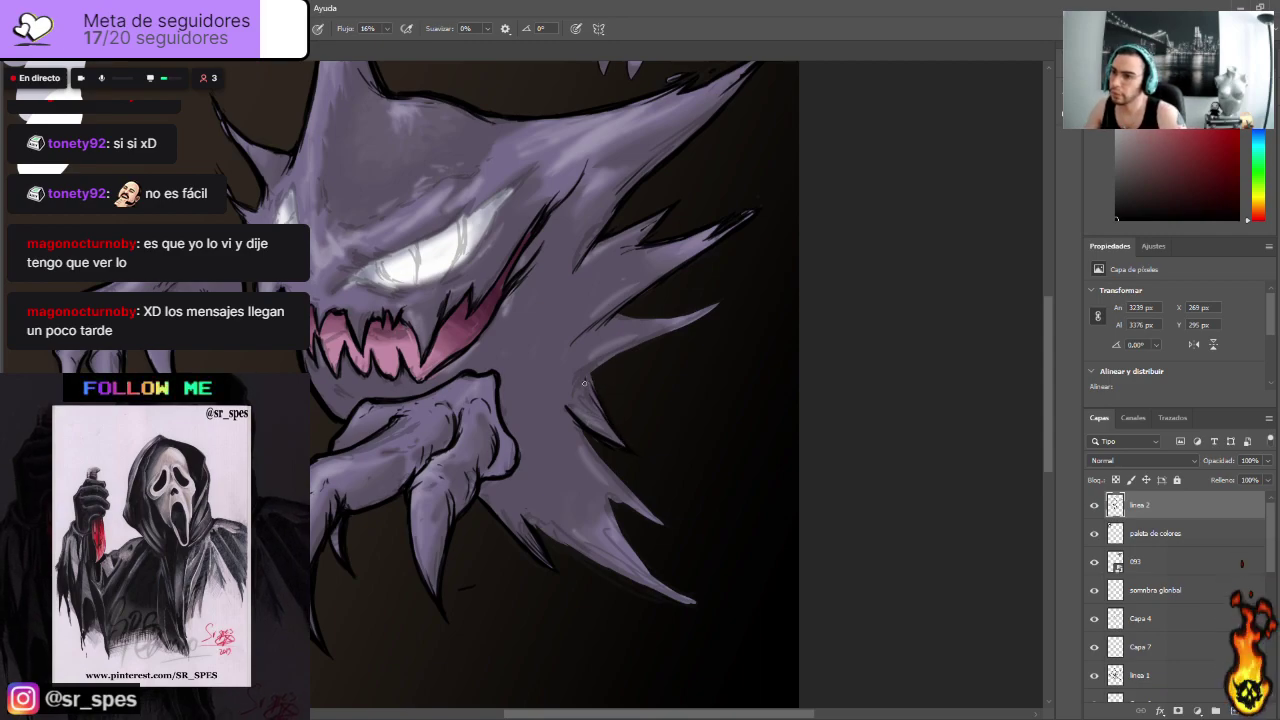
drag(665, 336, 649, 341)
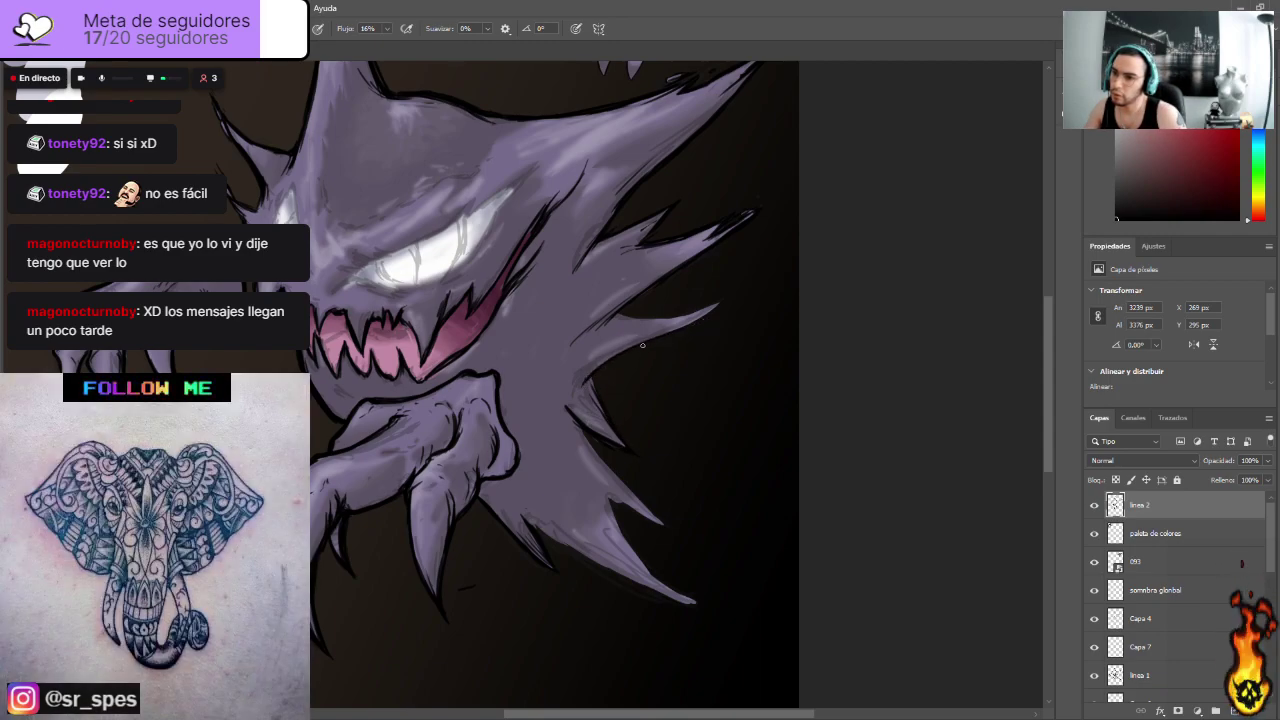
mouse_move(712, 310)
mouse_down()
mouse_move(645, 345)
mouse_move(653, 320)
mouse_move(631, 315)
mouse_move(717, 304)
mouse_up()
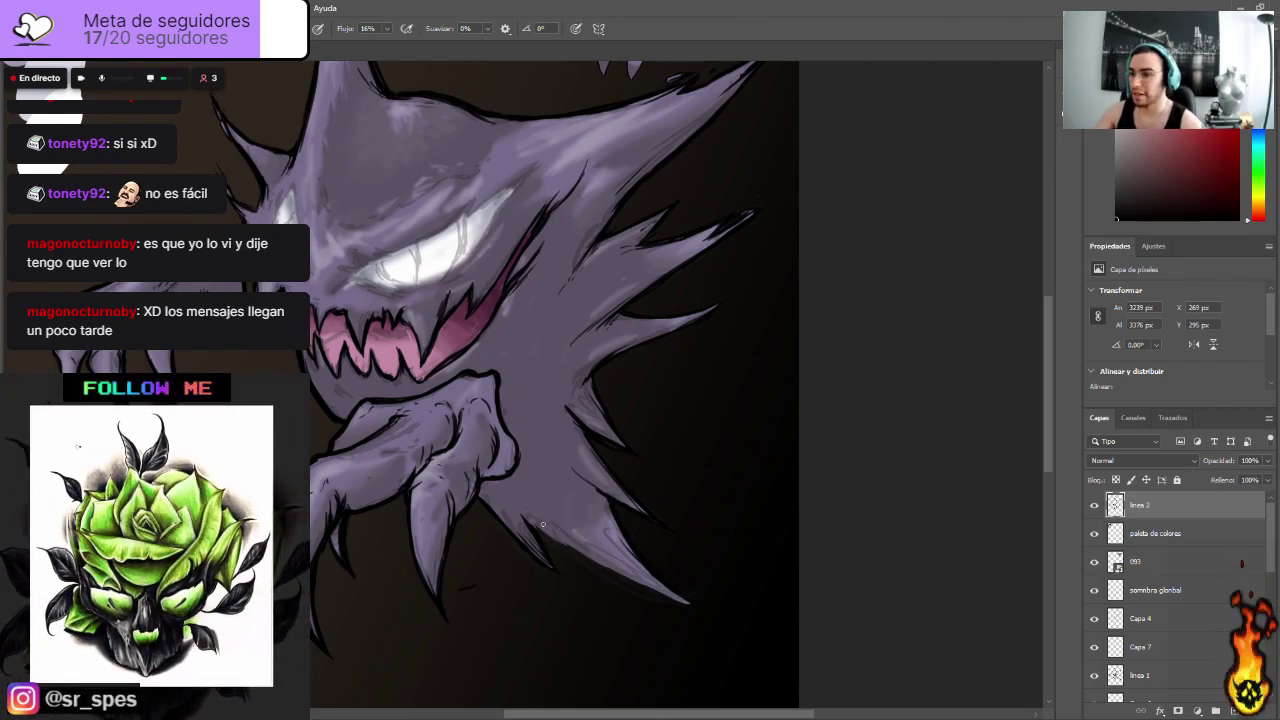
Step: Reinforce the black outline of the large upper fang near the corner of the mouth
scroll(546, 516, up, 2)
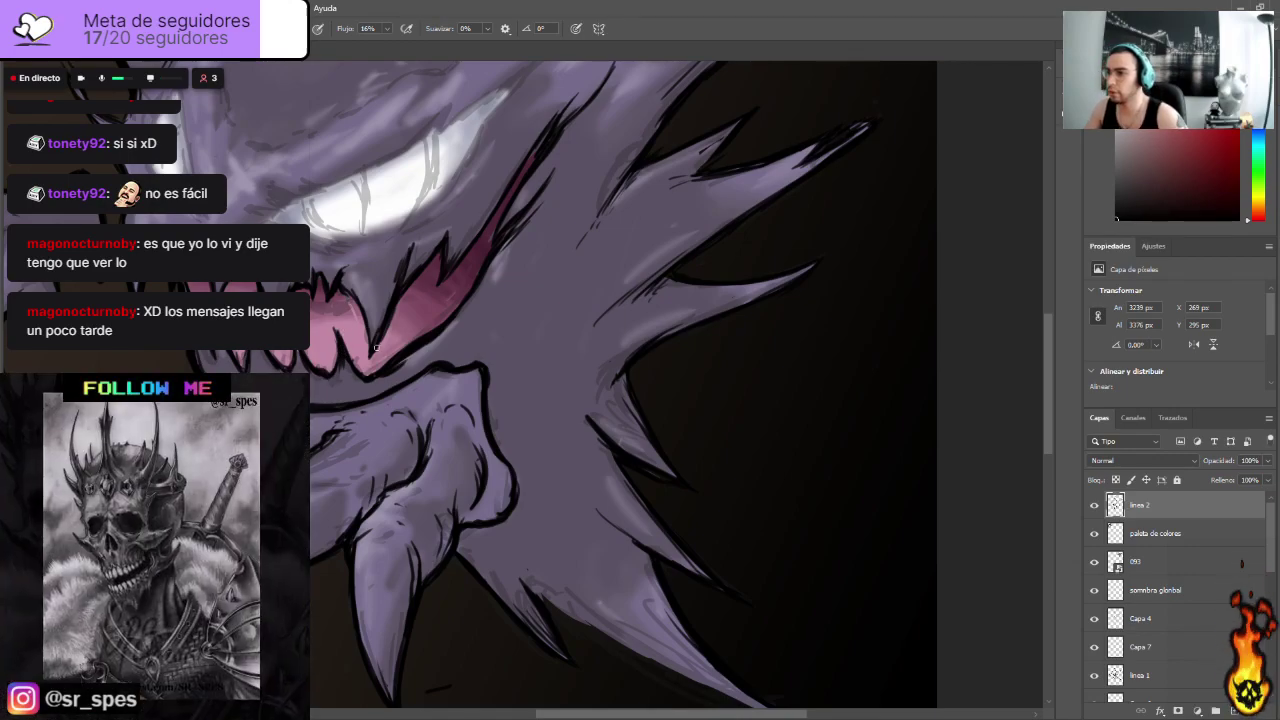
drag(352, 293, 371, 348)
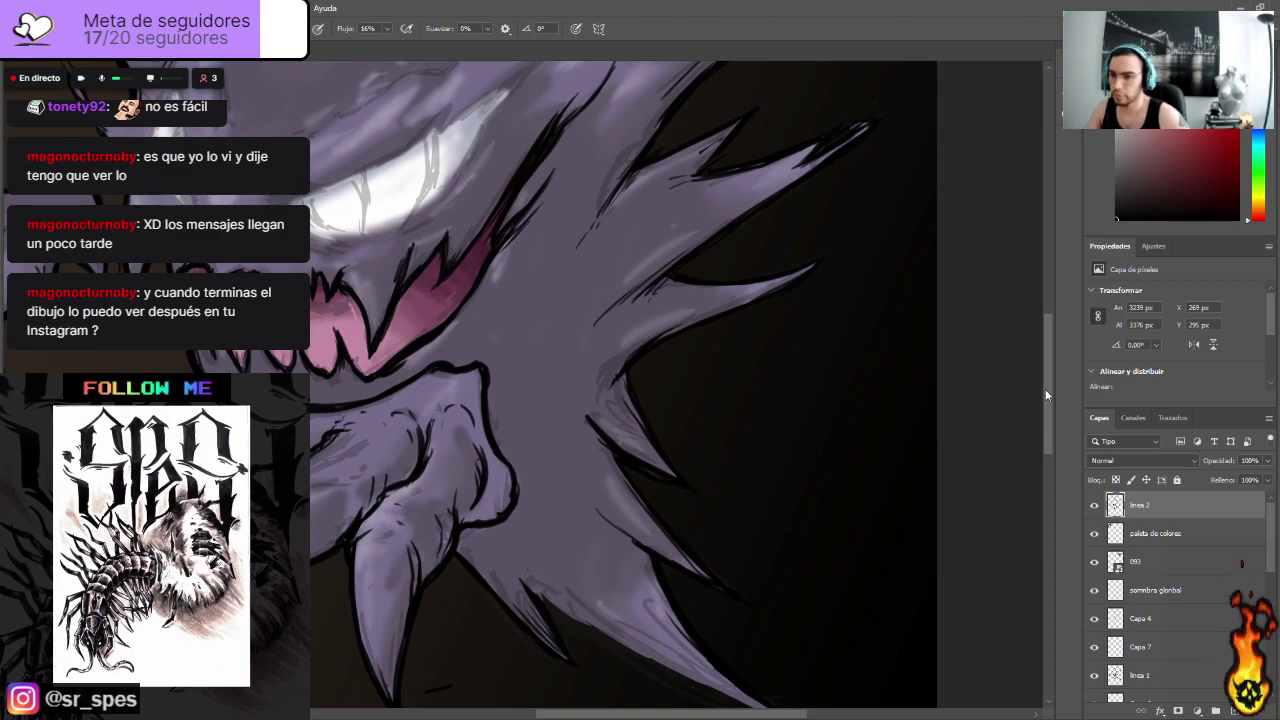
Step: Ink a thick black outline along the underside of the lowest, longest body spike, from the notch by the small spike to the tip
scroll(1045, 392, down, 1)
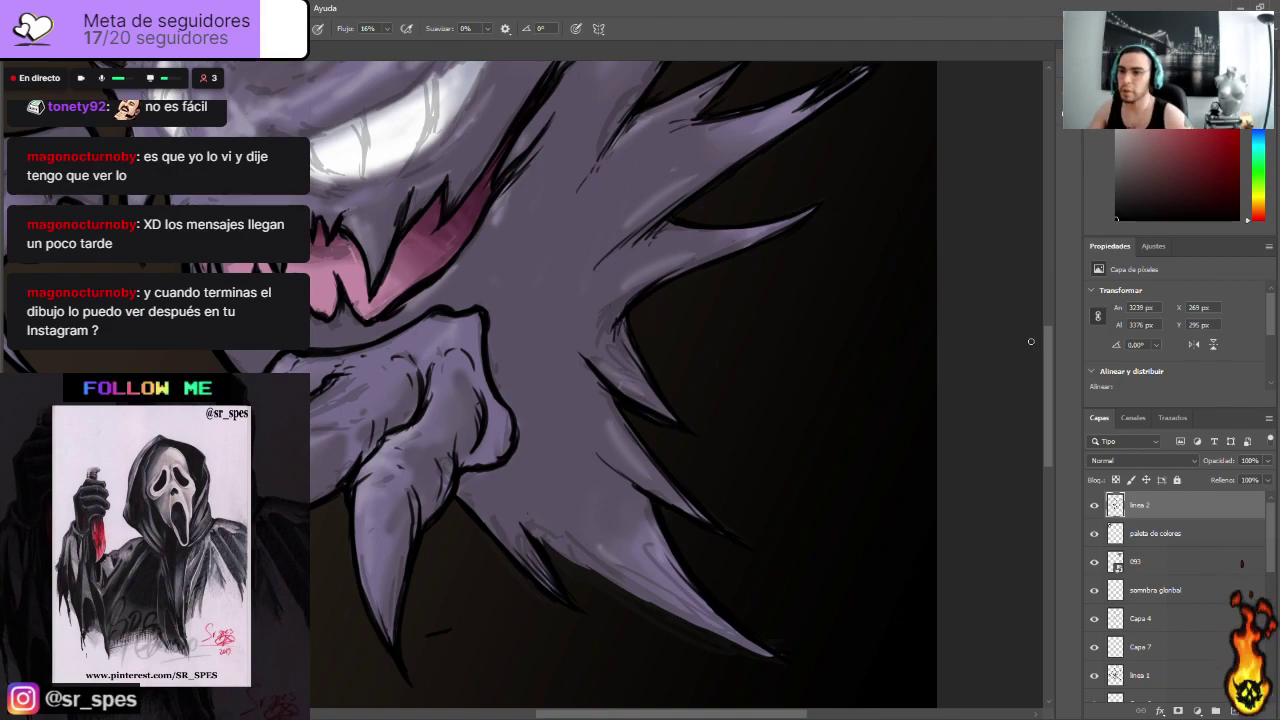
scroll(1017, 377, down, 3)
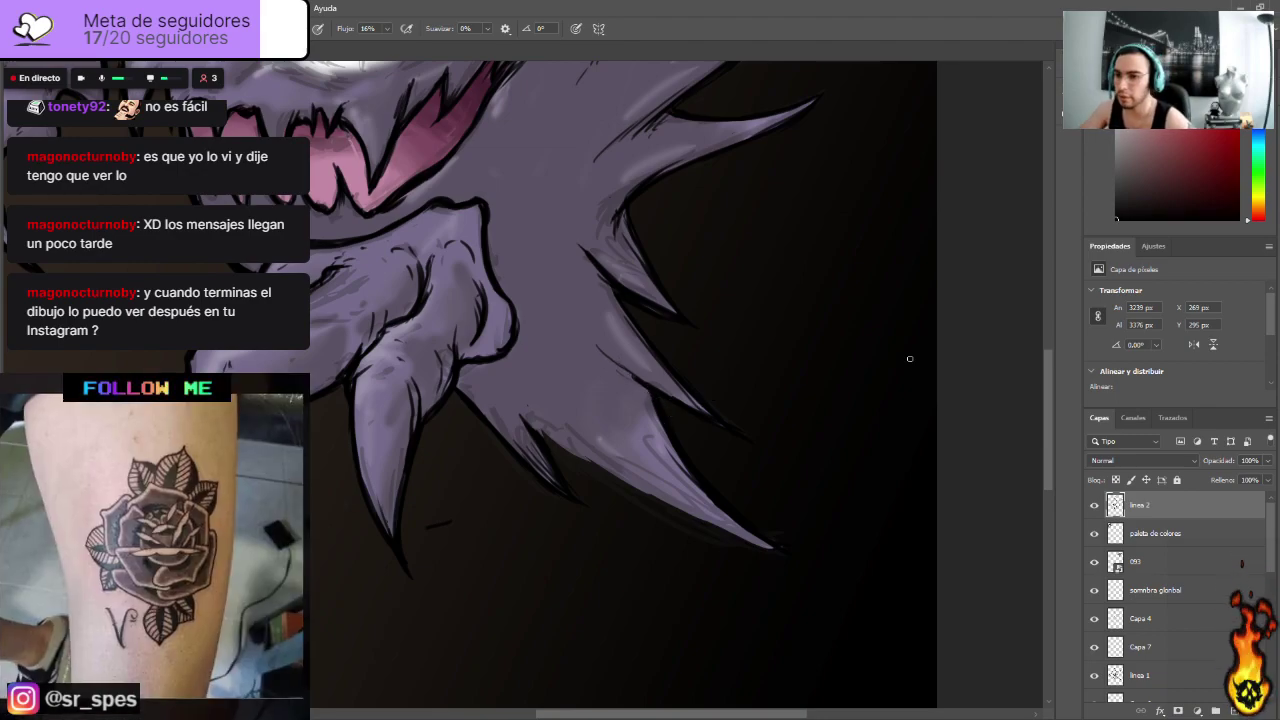
drag(532, 424, 614, 475)
drag(559, 441, 698, 517)
mouse_move(628, 482)
mouse_down()
mouse_move(678, 509)
mouse_move(624, 474)
mouse_move(780, 557)
mouse_up()
mouse_move(674, 504)
mouse_down()
mouse_move(776, 546)
mouse_move(662, 486)
mouse_up()
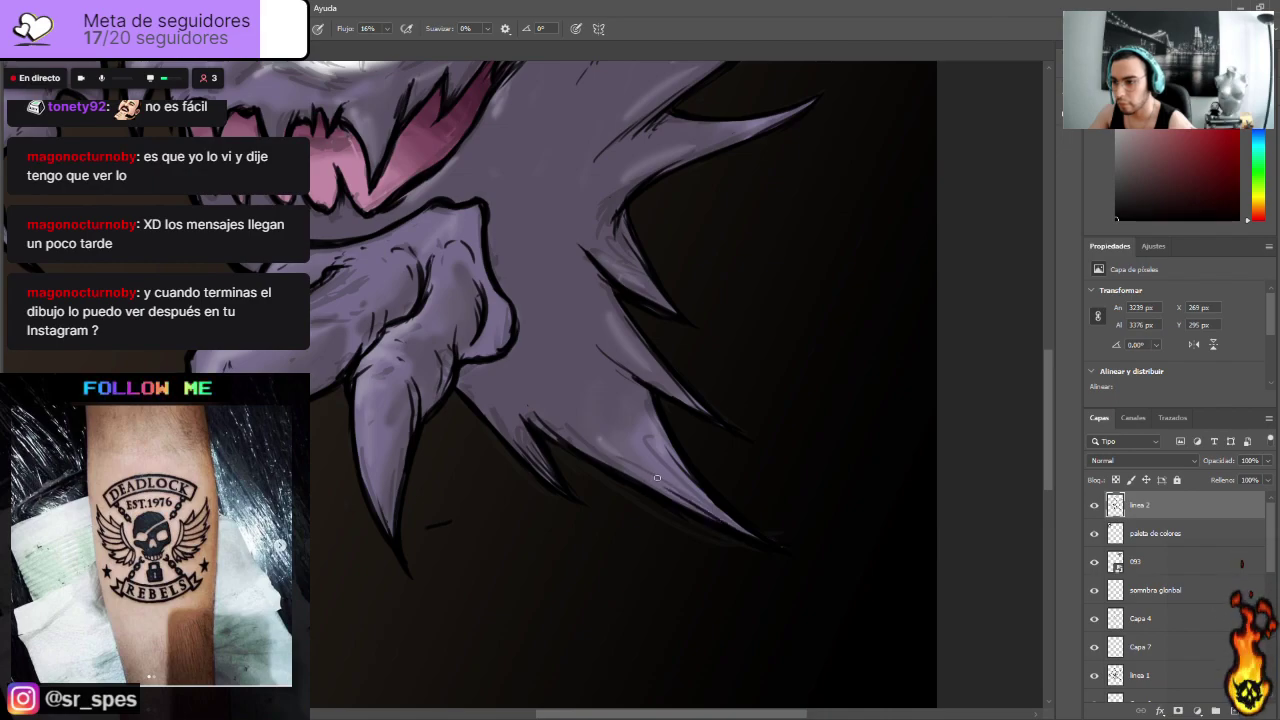
Step: Compare the whole painting with the linea 1 layer hidden and shown, leaving the layer visible
drag(1049, 373, 1040, 308)
key(ctrl+minus)
key(ctrl+minus)
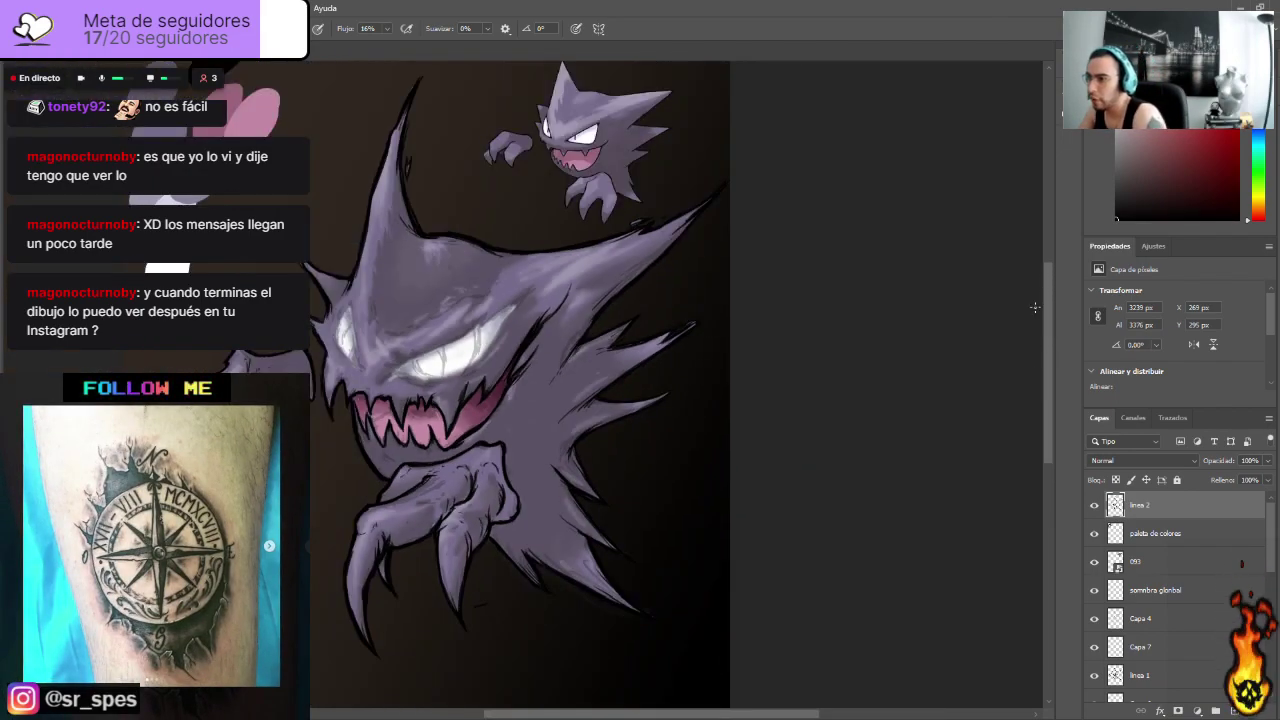
scroll(1234, 577, down, 3)
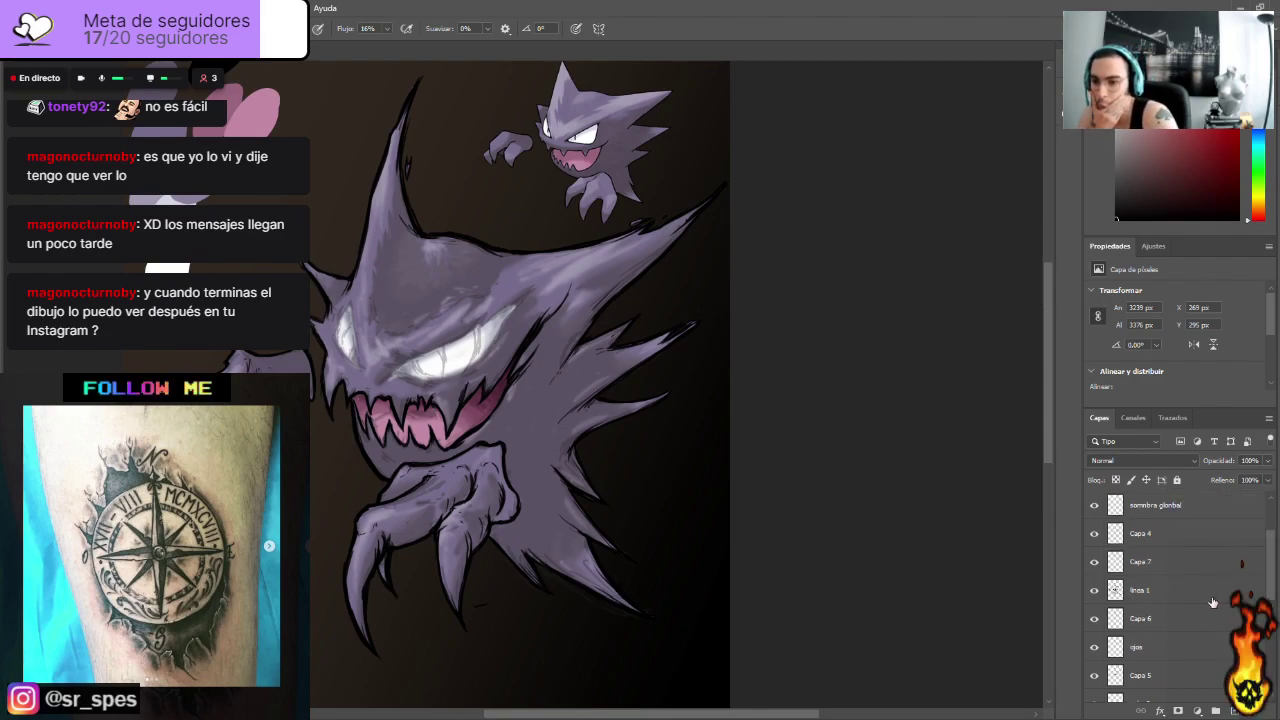
click(1095, 591)
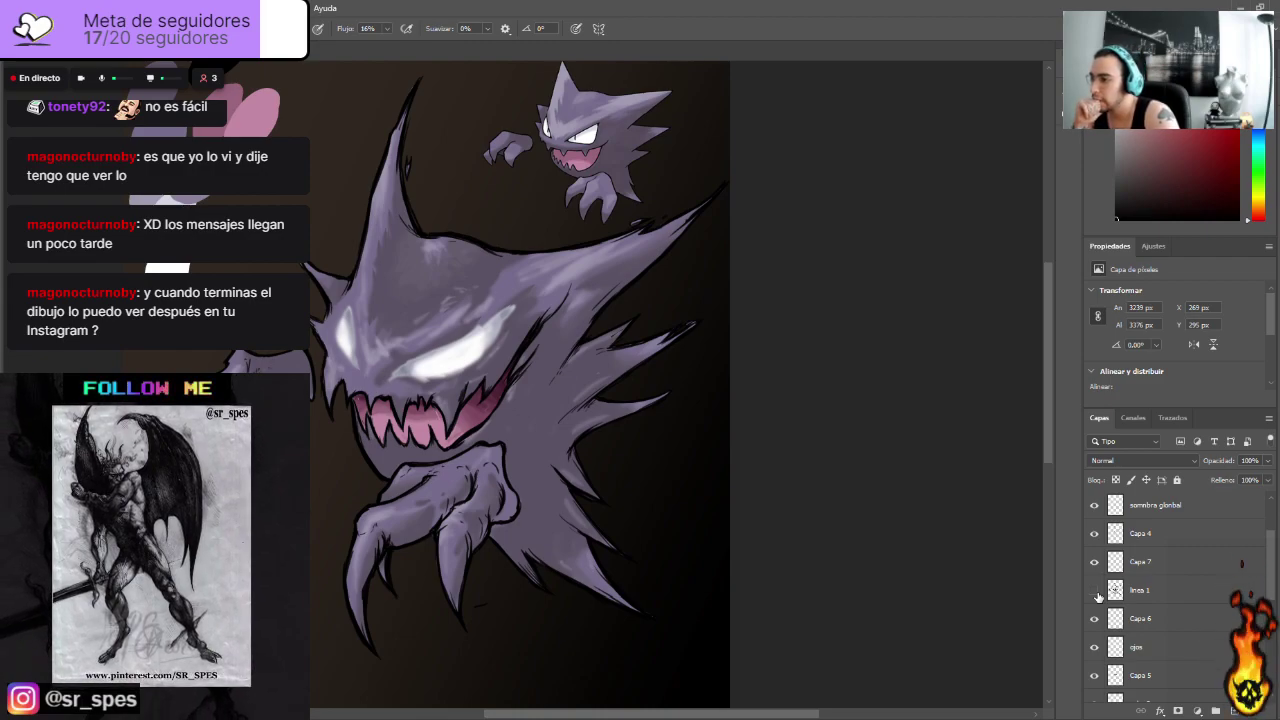
click(1095, 591)
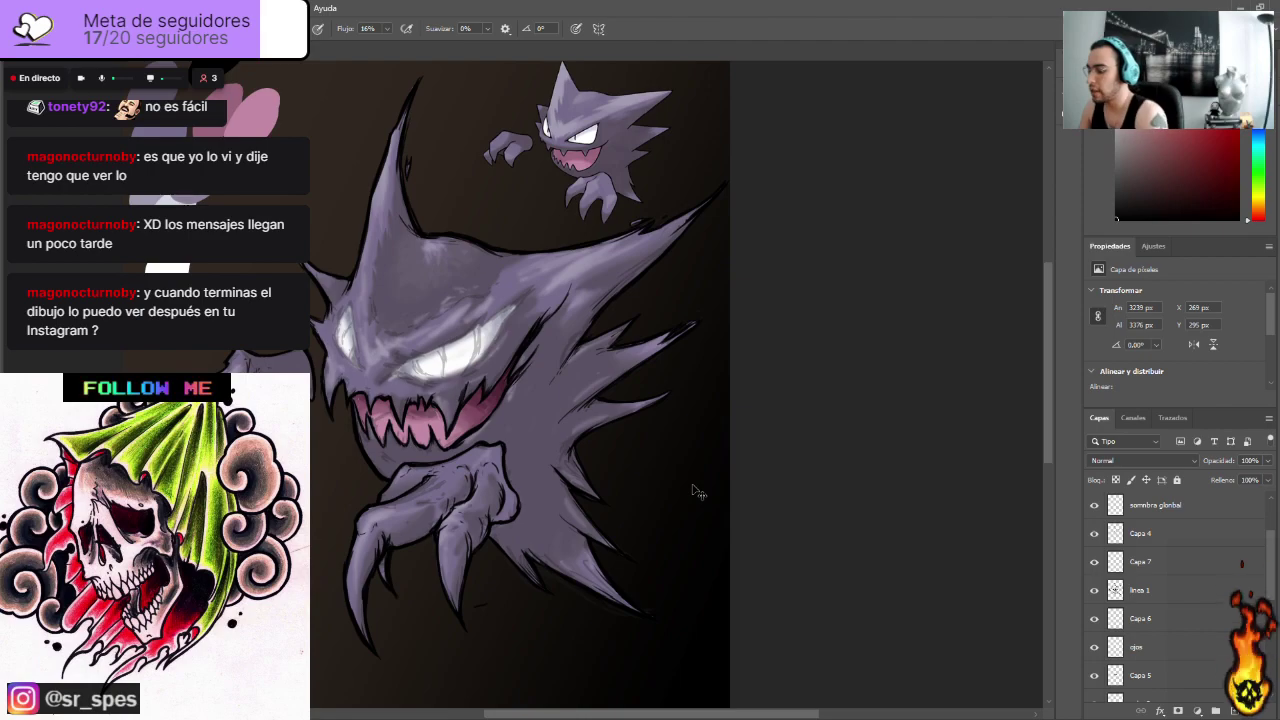
Step: Examine the line art around the back spikes, mouth, horn and eyes up close against the reference image
key(ctrl+plus)
scroll(692, 485, up, 1)
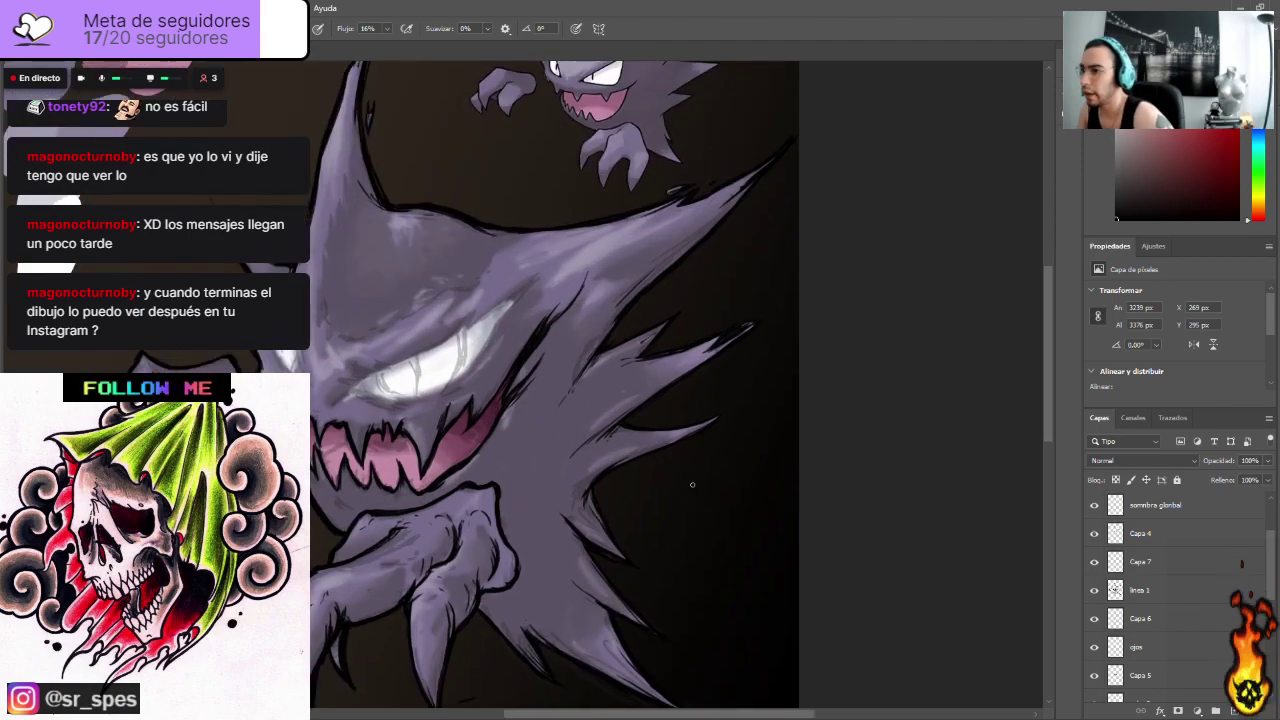
key(ctrl+plus)
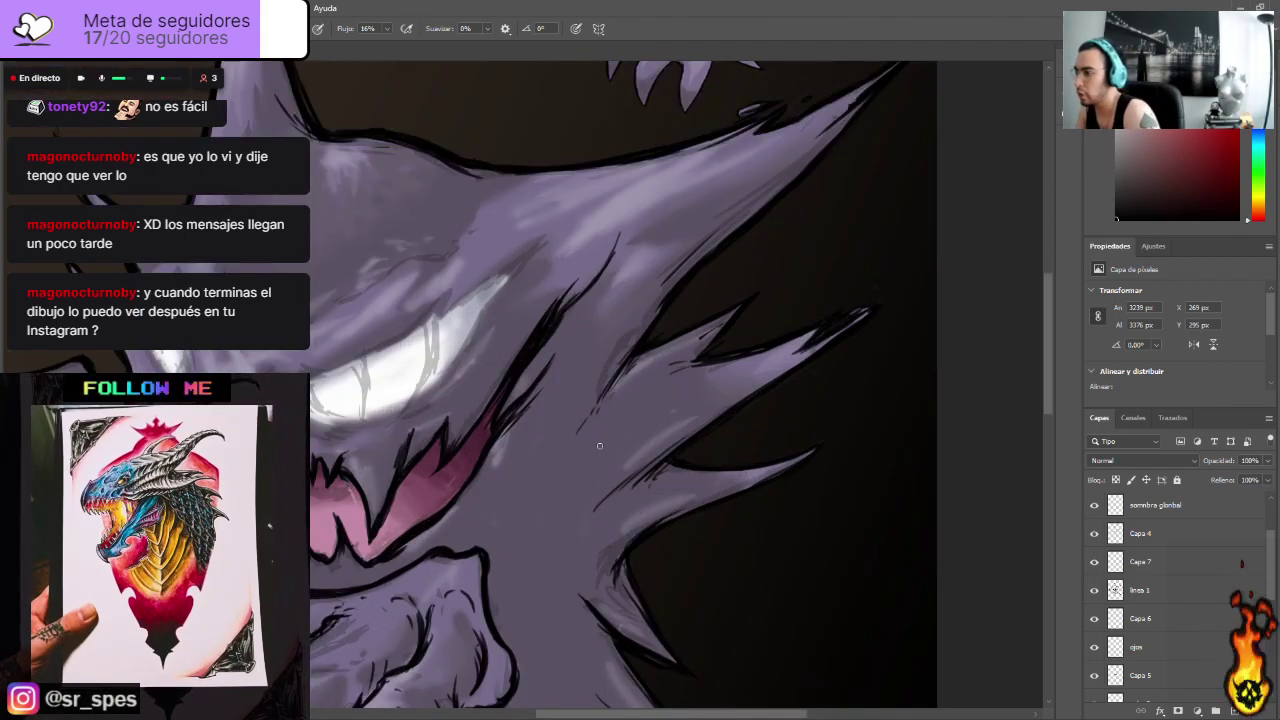
key(ctrl+minus)
drag(690, 714, 620, 715)
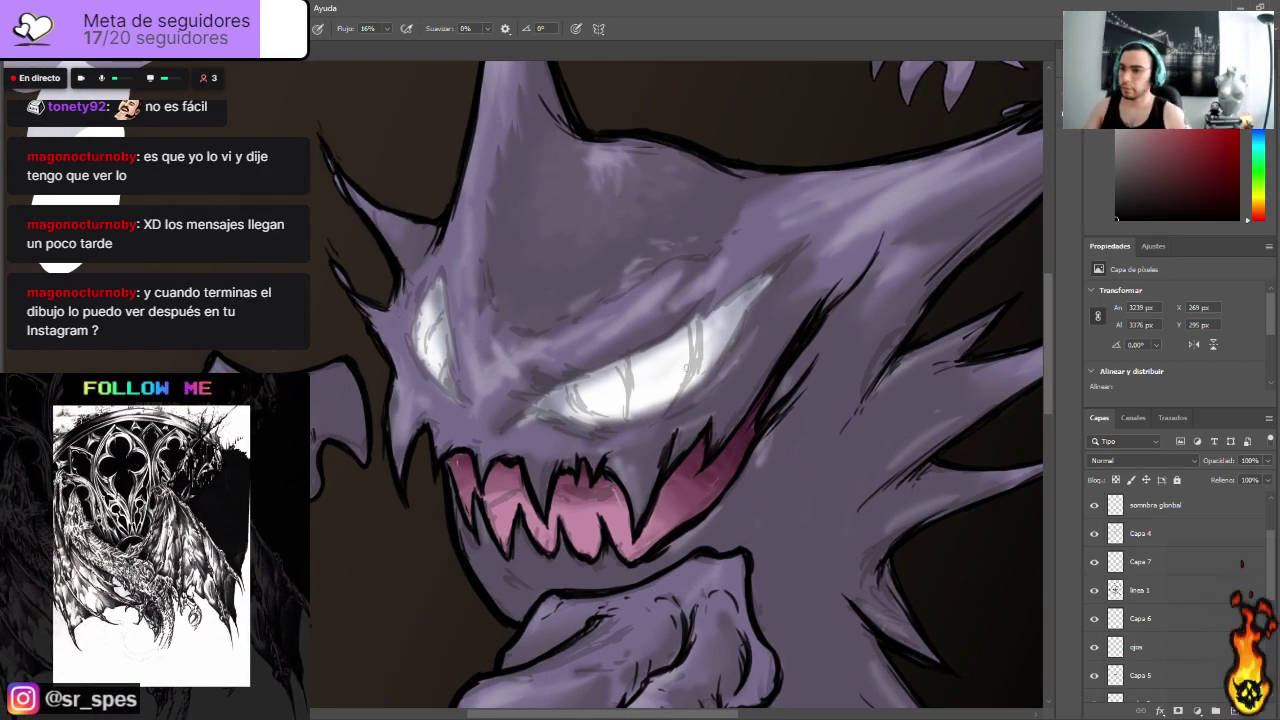
drag(1049, 321, 1050, 270)
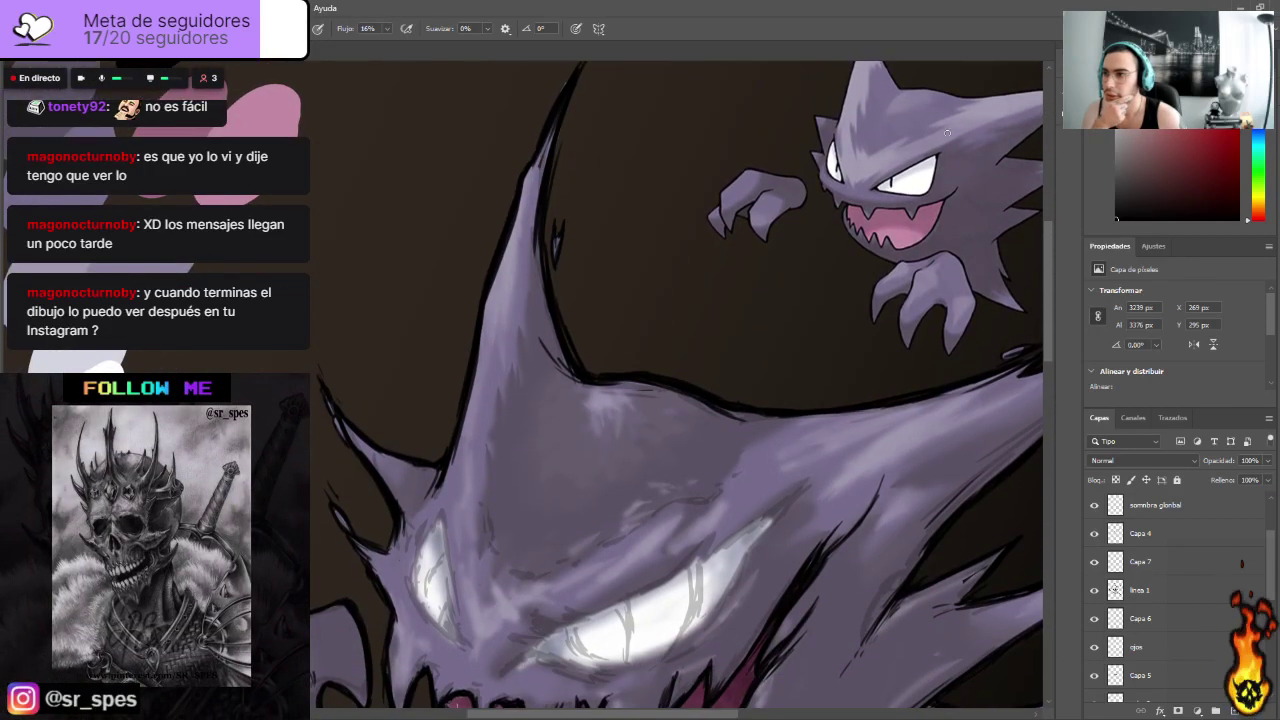
mouse_move(874, 146)
mouse_down()
mouse_move(925, 149)
mouse_move(876, 155)
mouse_up()
key(ctrl+z)
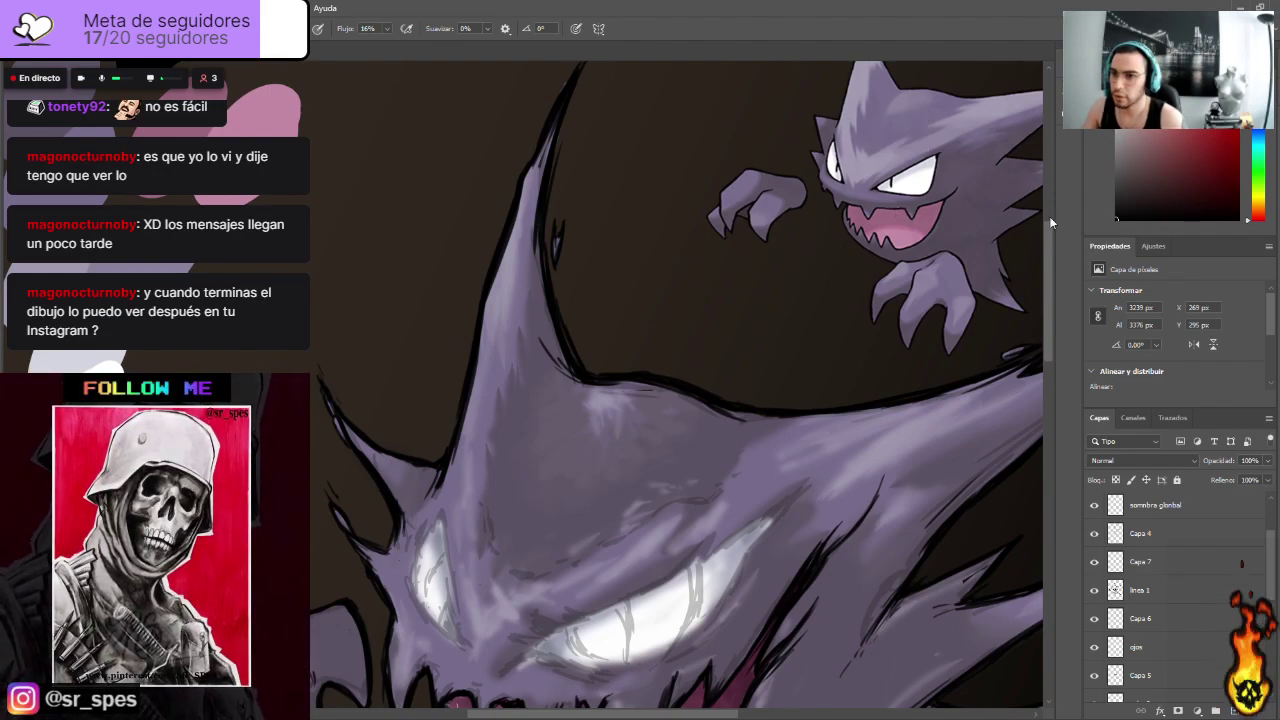
drag(1051, 256, 1049, 271)
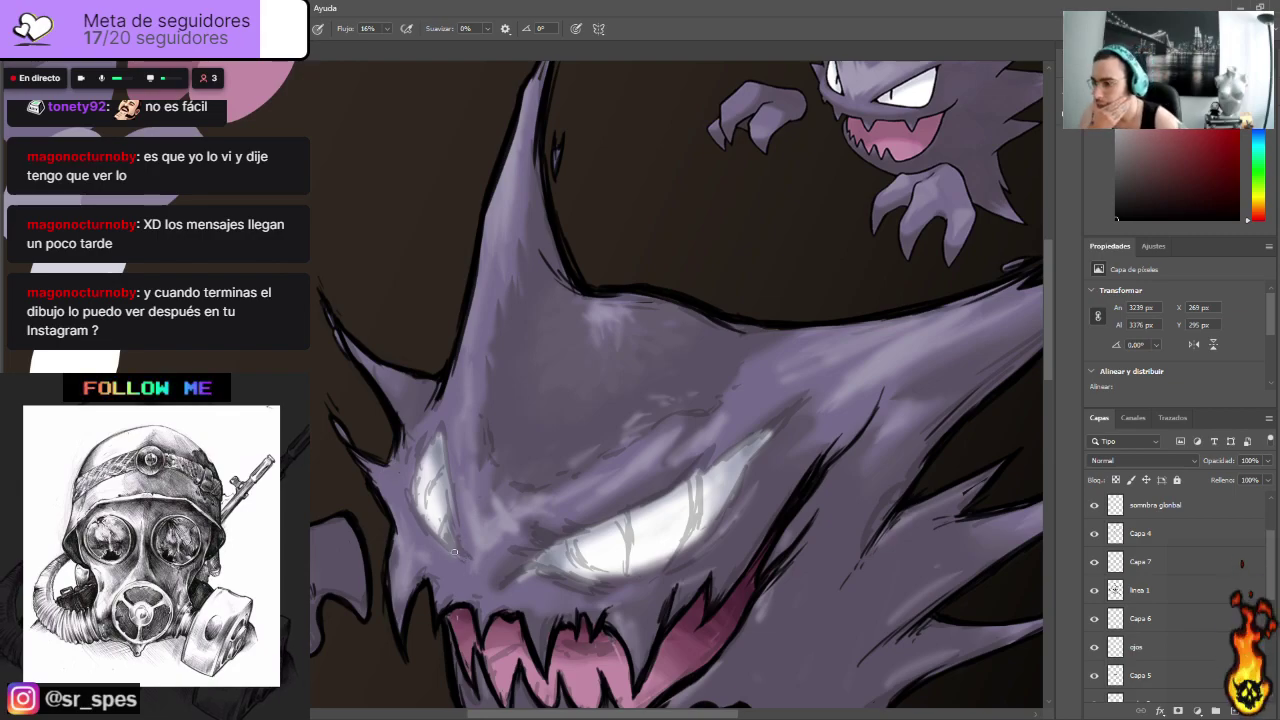
Step: Ink a black outline around the smaller eye, extending the lines past its upper and lower corners
drag(460, 556, 443, 434)
drag(447, 482, 436, 422)
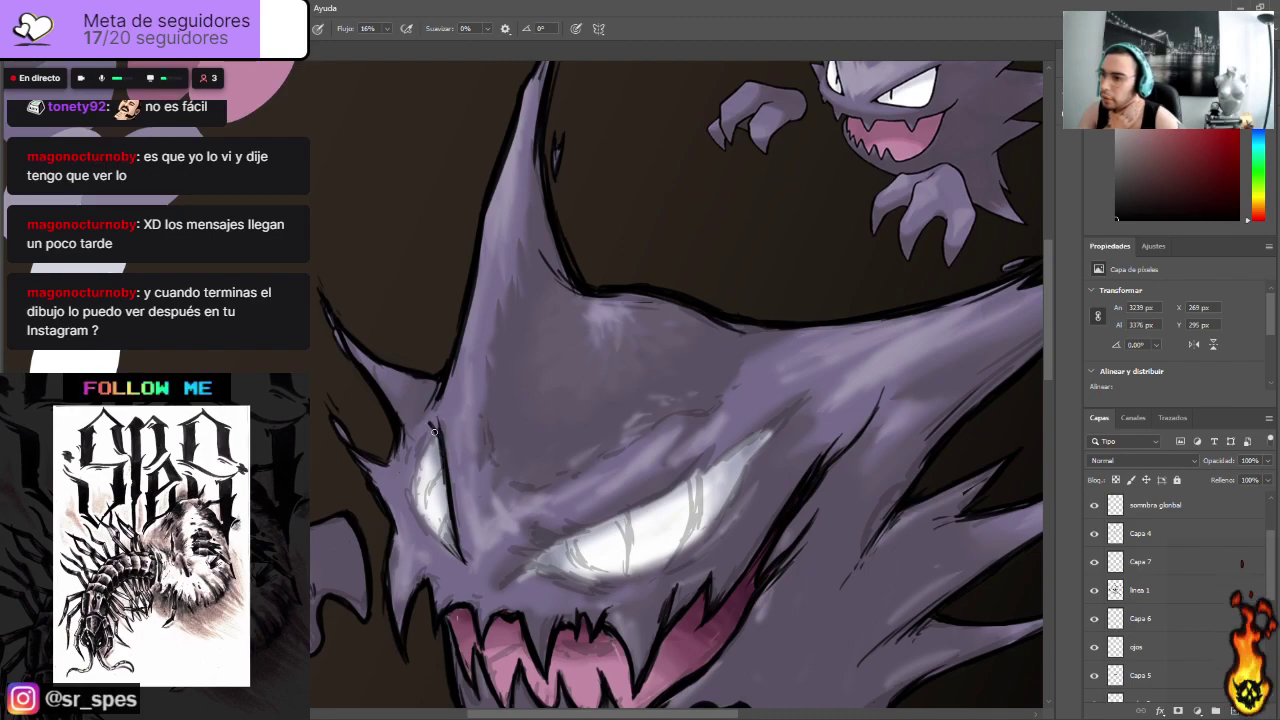
mouse_move(416, 488)
mouse_down()
mouse_move(435, 434)
mouse_move(413, 512)
mouse_up()
drag(434, 532, 460, 560)
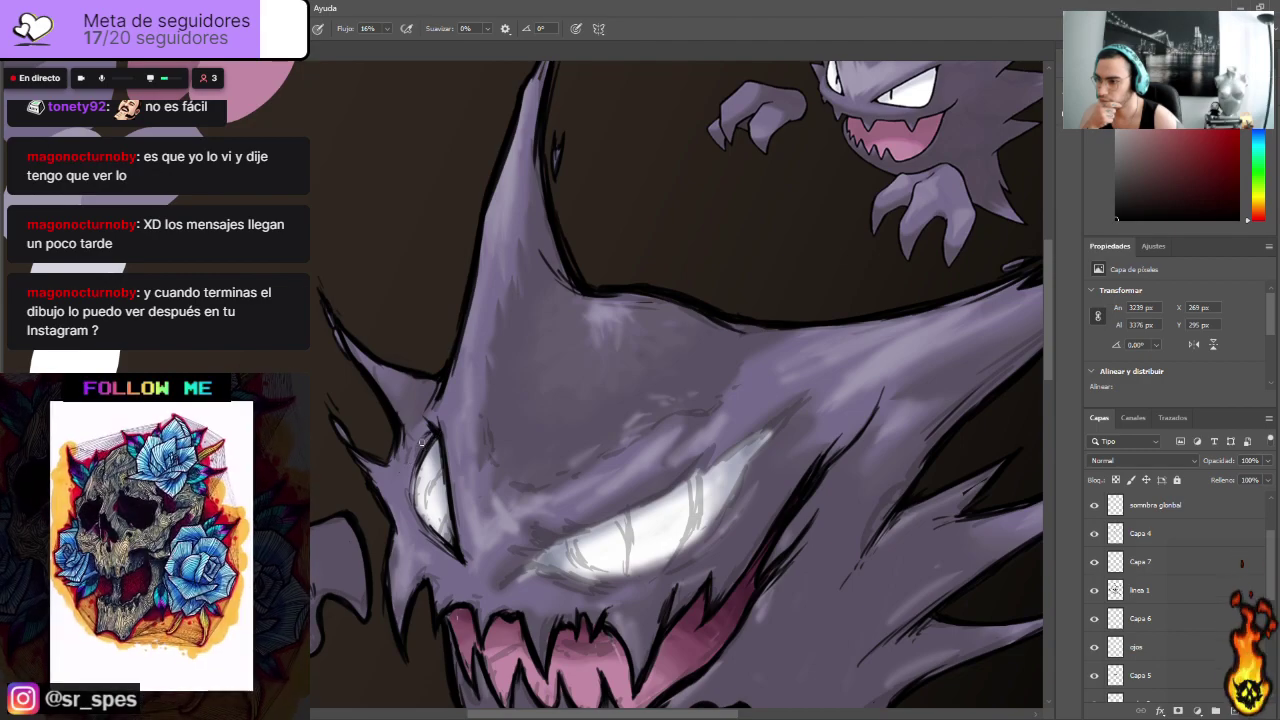
Step: Ink the larger eye's outline with tapered brow strokes, and add short wrinkle marks on the forehead above the eyes
mouse_move(513, 576)
mouse_down()
mouse_move(542, 556)
mouse_move(527, 552)
mouse_move(543, 548)
mouse_move(522, 523)
mouse_move(541, 545)
mouse_move(568, 530)
mouse_move(560, 539)
mouse_move(540, 521)
mouse_move(589, 530)
mouse_move(681, 481)
mouse_move(721, 436)
mouse_move(686, 481)
mouse_move(762, 432)
mouse_move(744, 468)
mouse_up()
scroll(1270, 563, up, 3)
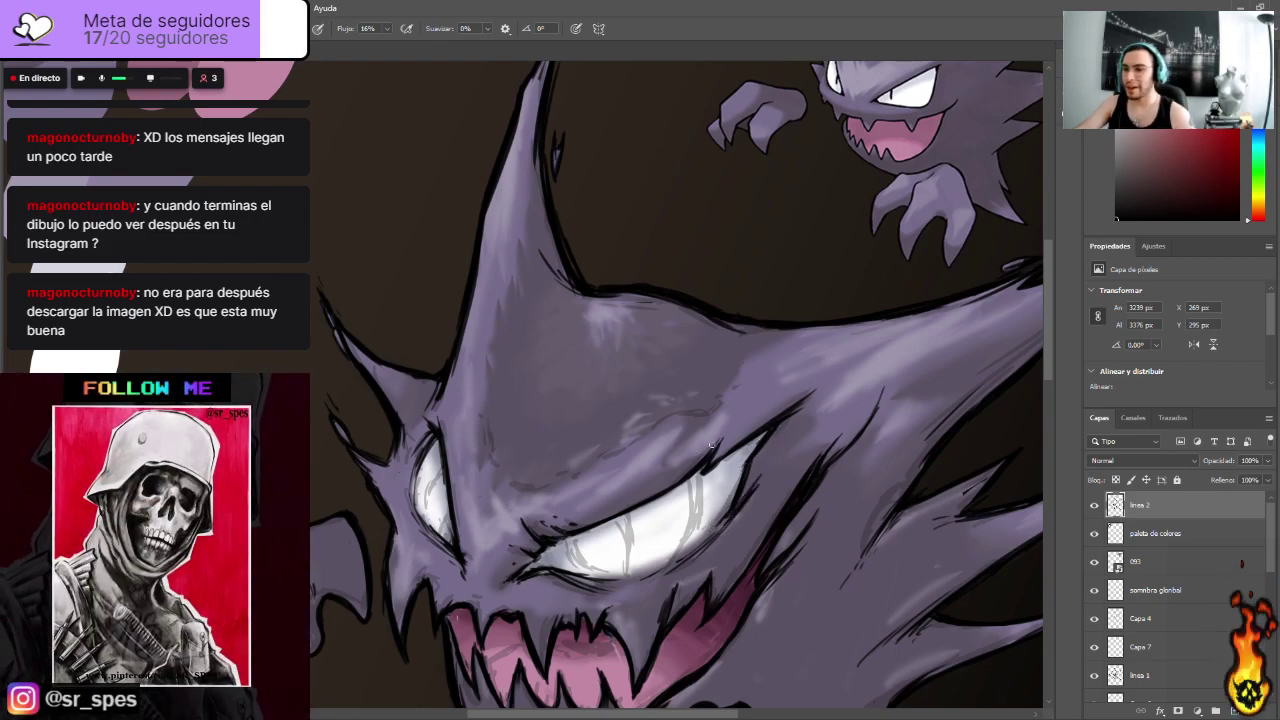
scroll(1030, 360, down, 3)
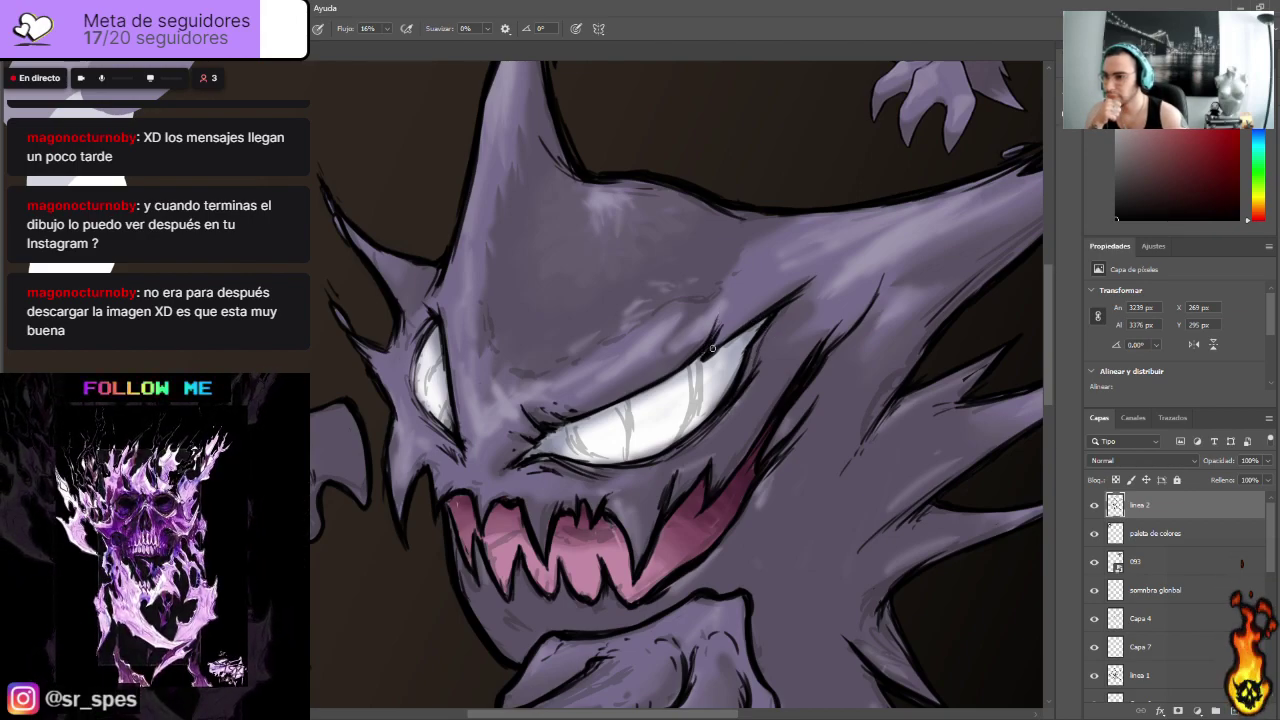
drag(521, 372, 543, 373)
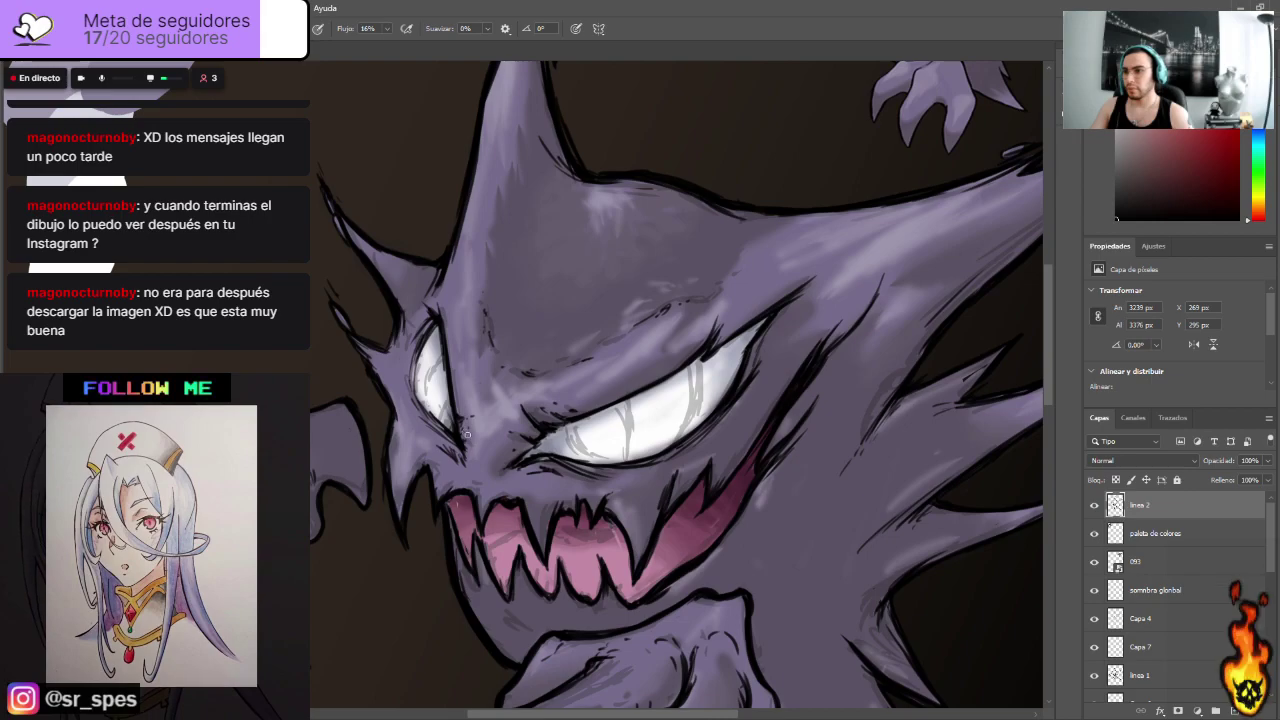
Step: Hide the linea 1 layer so that only the linea 2 line art covers the painting
key(ctrl+0)
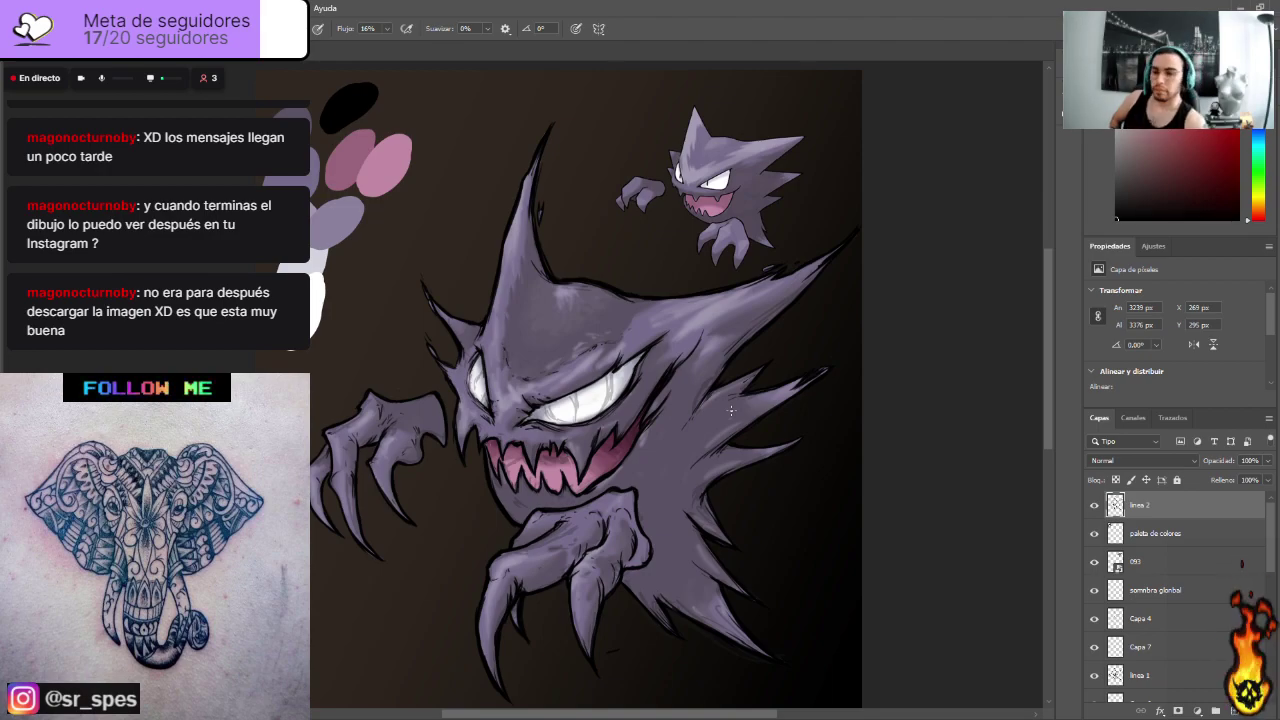
click(1095, 676)
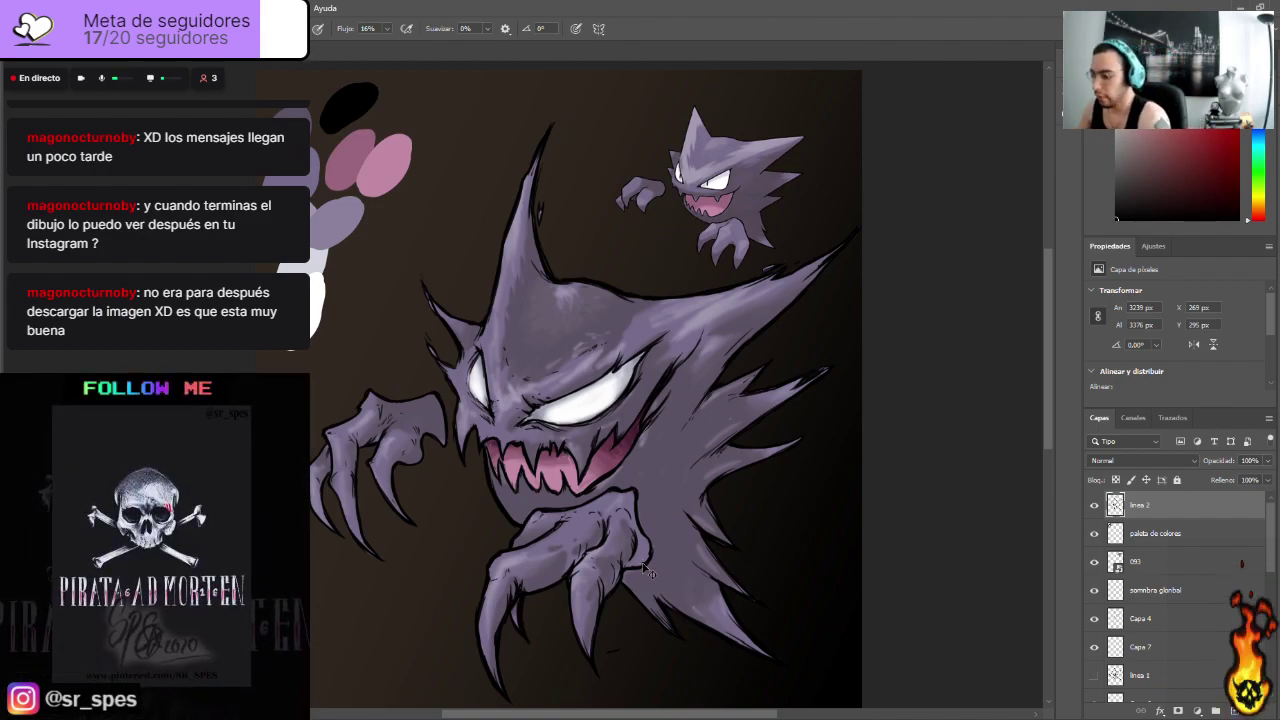
Step: Try short strokes inside the white areas of both eyes
key(ctrl+plus)
key(ctrl+plus)
scroll(724, 510, up, 3)
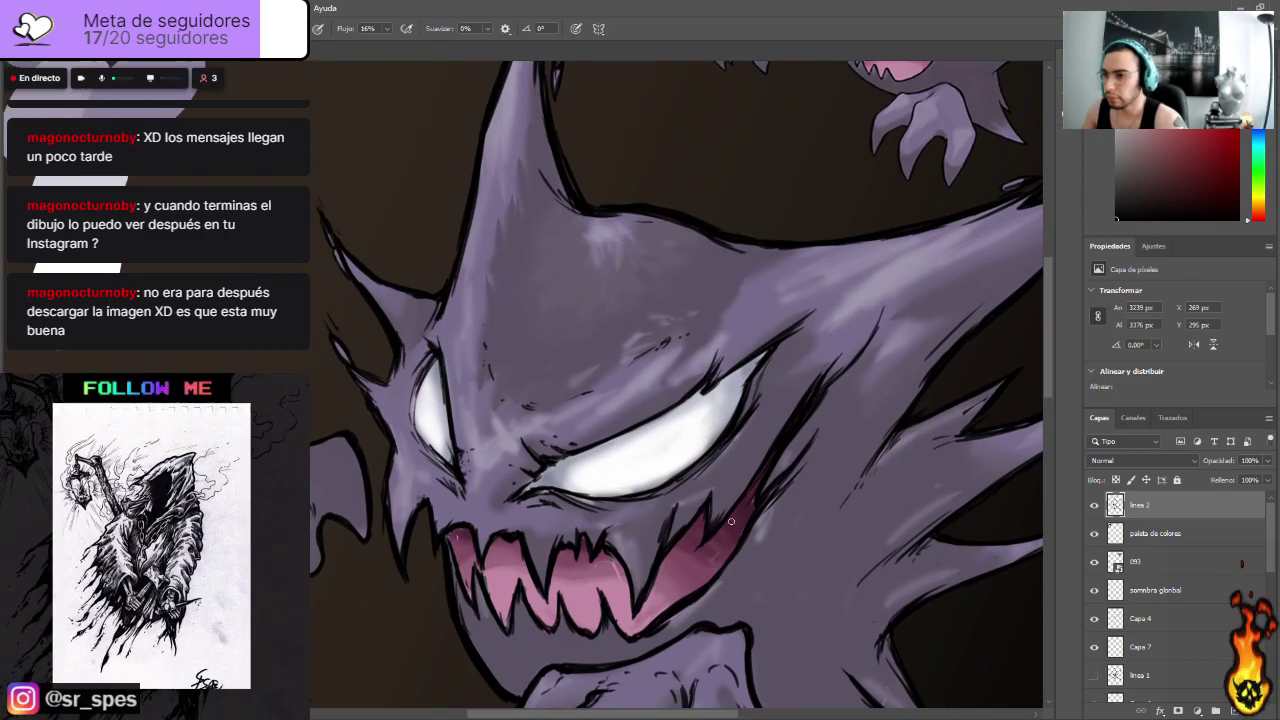
scroll(730, 519, down, 3)
scroll(735, 528, down, 1)
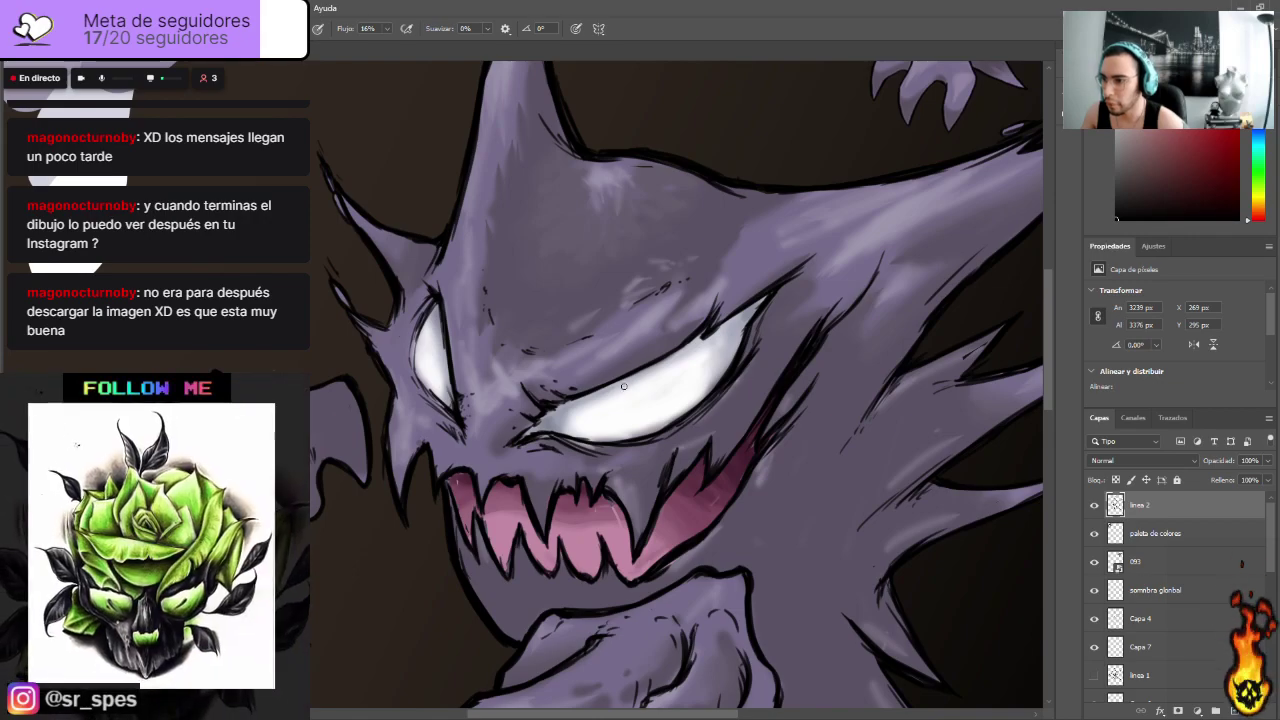
drag(630, 380, 636, 422)
mouse_move(438, 337)
mouse_down()
mouse_move(424, 380)
mouse_move(441, 347)
mouse_up()
scroll(438, 345, down, 3)
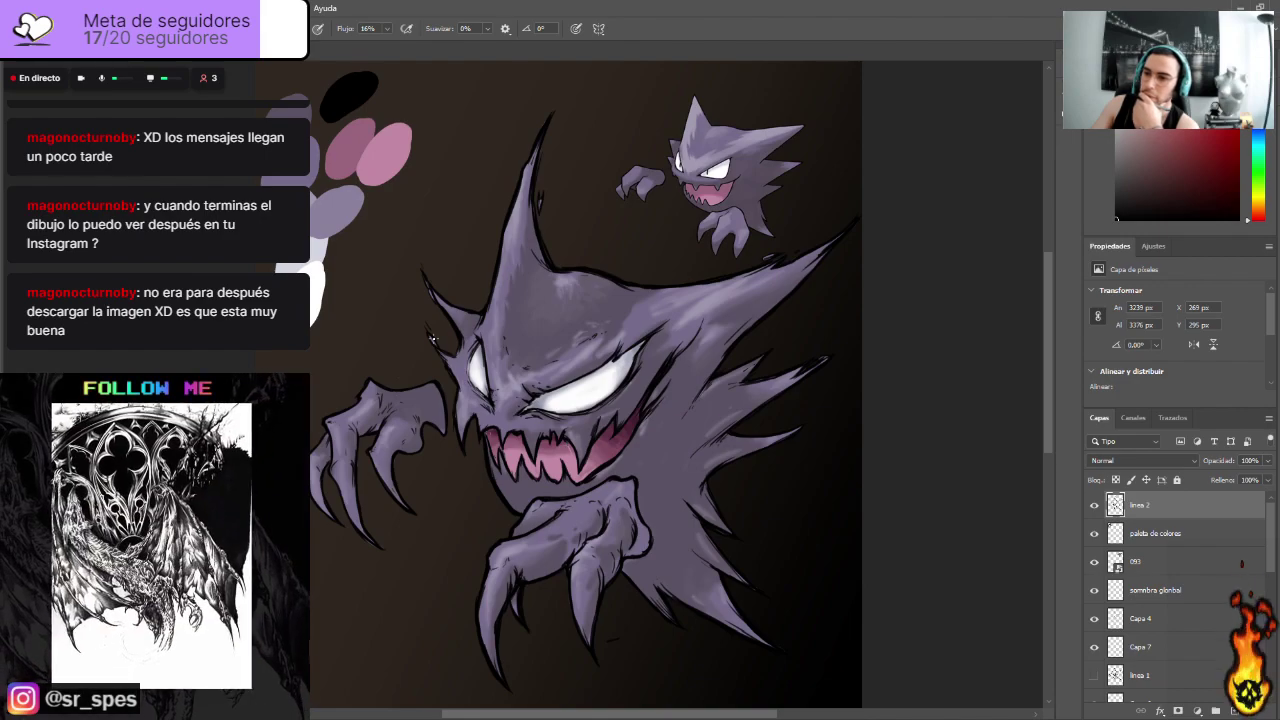
Step: Thicken the inner corner of the larger eye with solid black ink and touch up the smaller eye's edge
scroll(434, 342, up, 3)
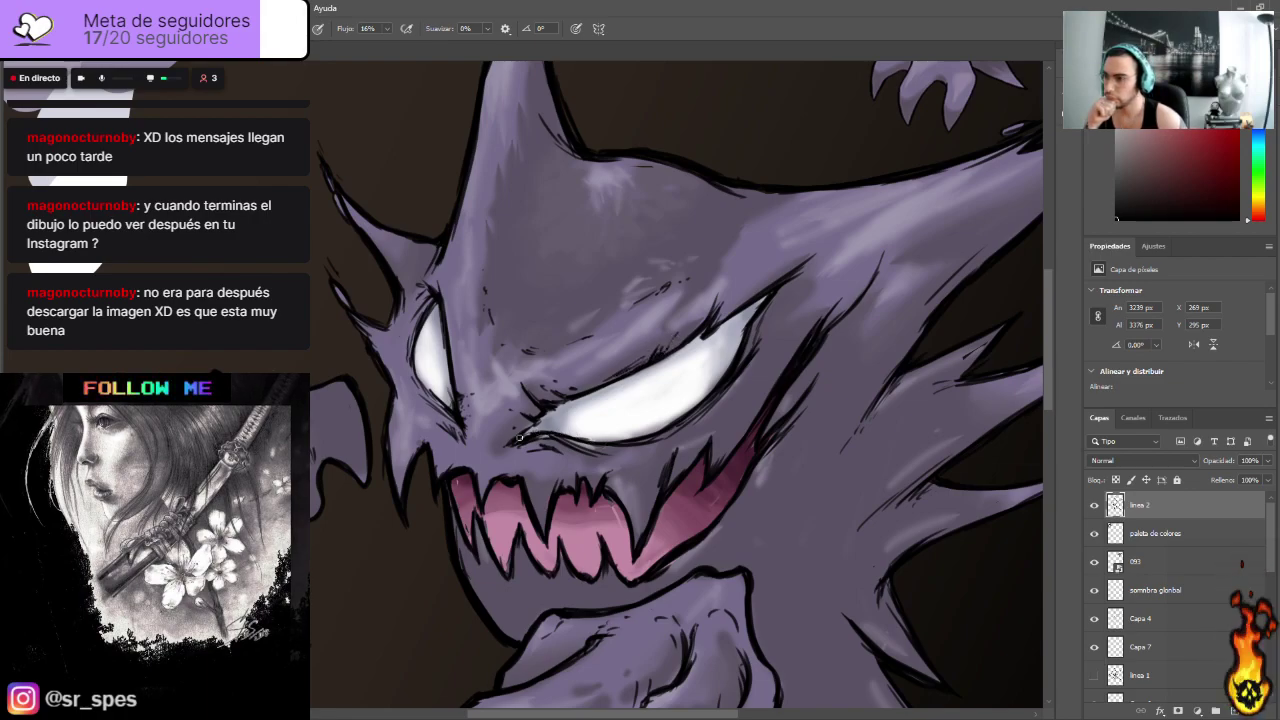
mouse_move(553, 428)
mouse_down()
mouse_move(557, 408)
mouse_move(566, 424)
mouse_up()
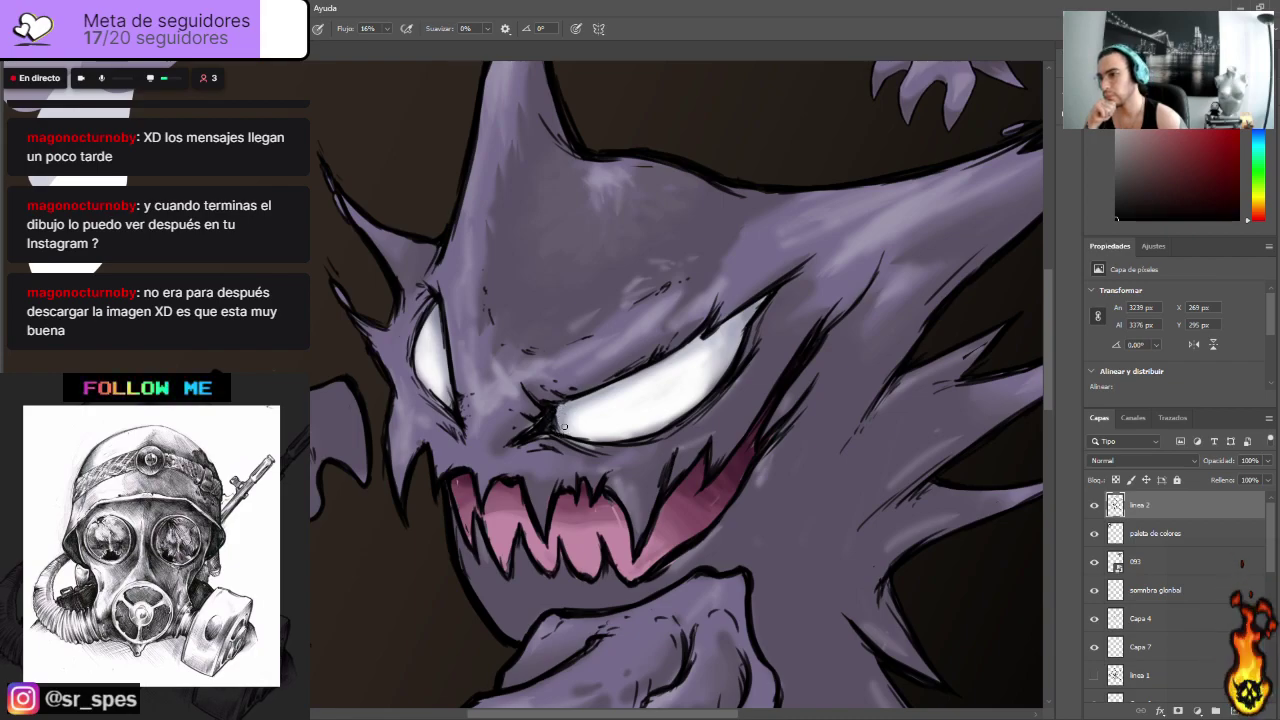
drag(453, 390, 450, 389)
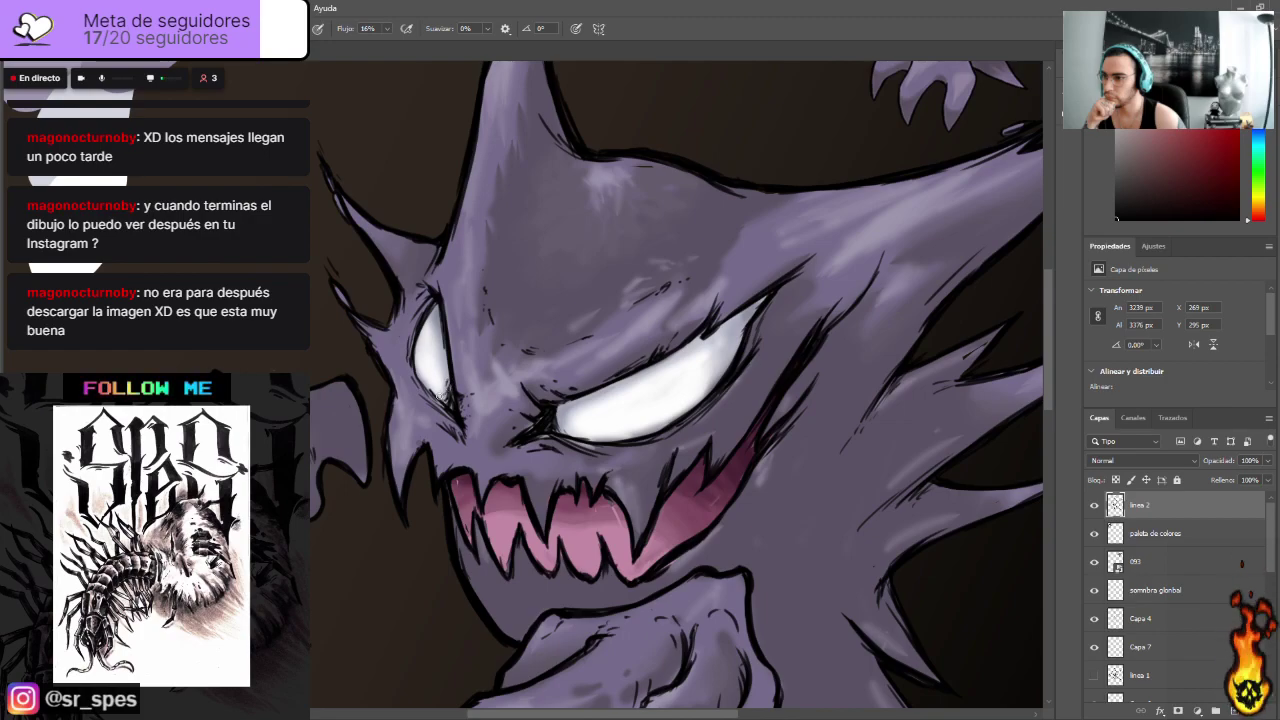
drag(575, 417, 562, 415)
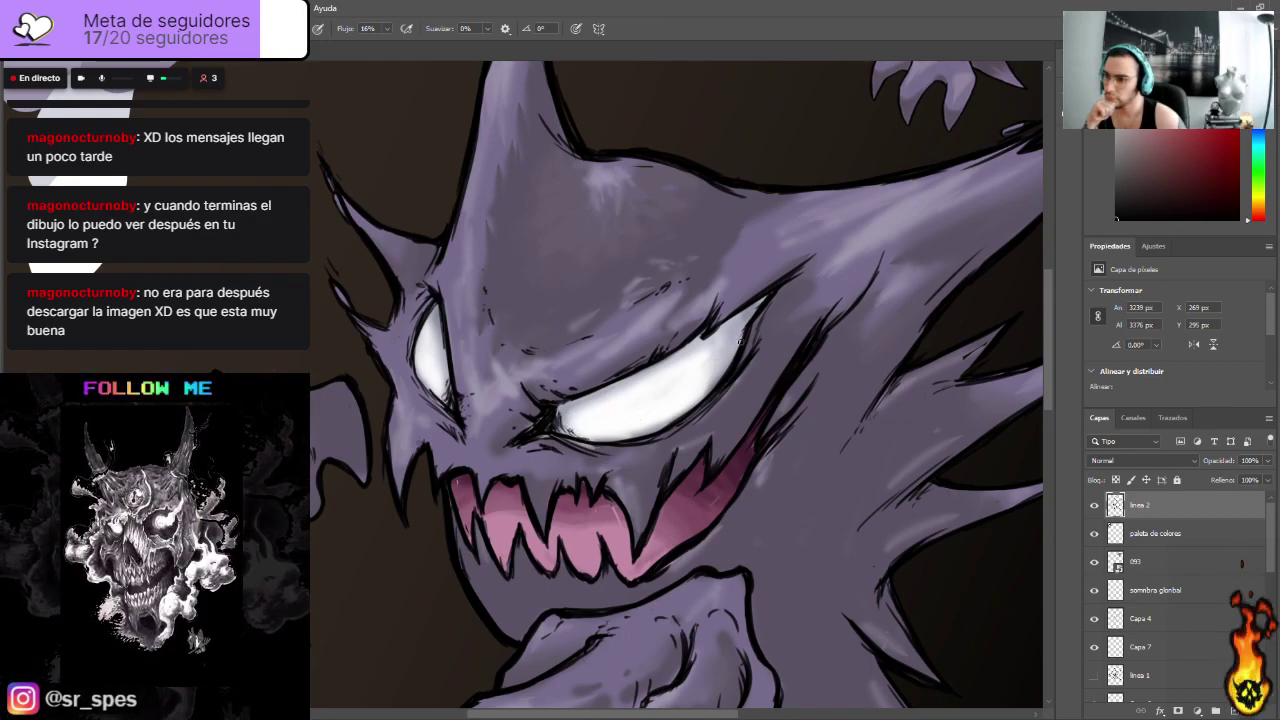
Step: Try fine black hatching inside the outer corner of the larger eye
drag(744, 321, 739, 340)
mouse_move(737, 329)
mouse_down()
mouse_move(731, 359)
mouse_move(739, 318)
mouse_move(767, 296)
mouse_move(721, 334)
mouse_up()
drag(721, 326, 718, 370)
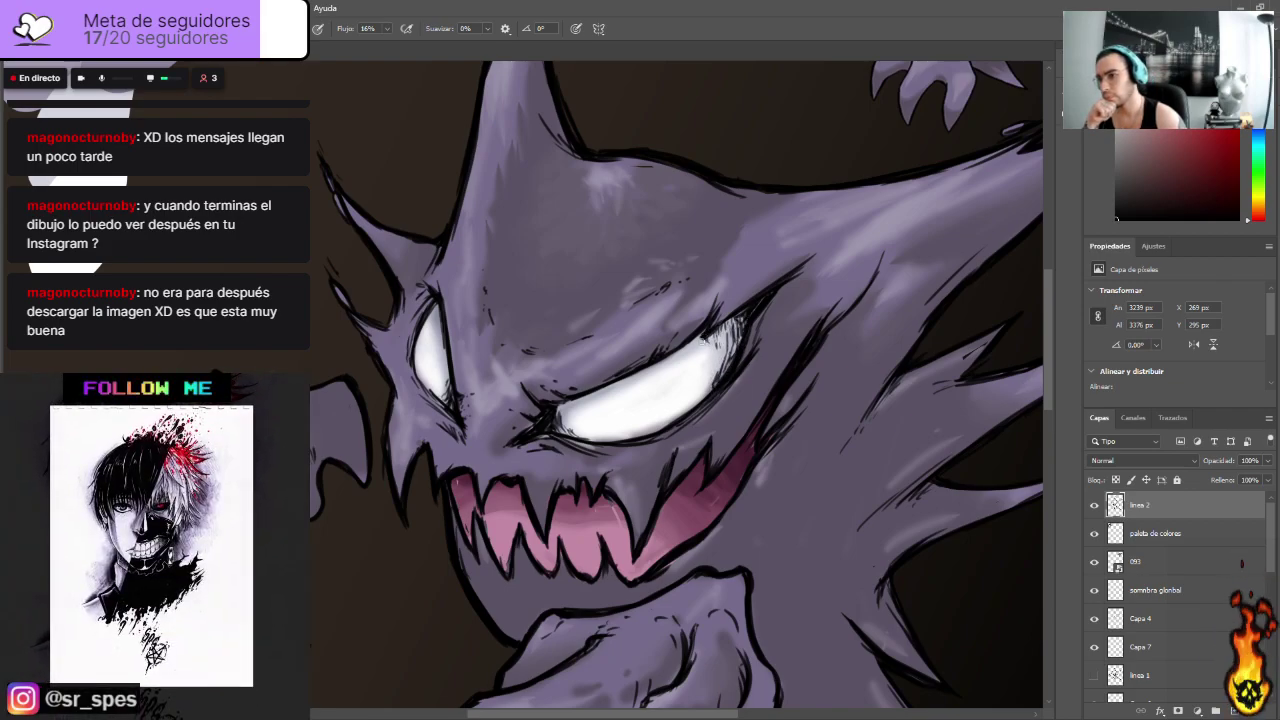
scroll(706, 348, down, 5)
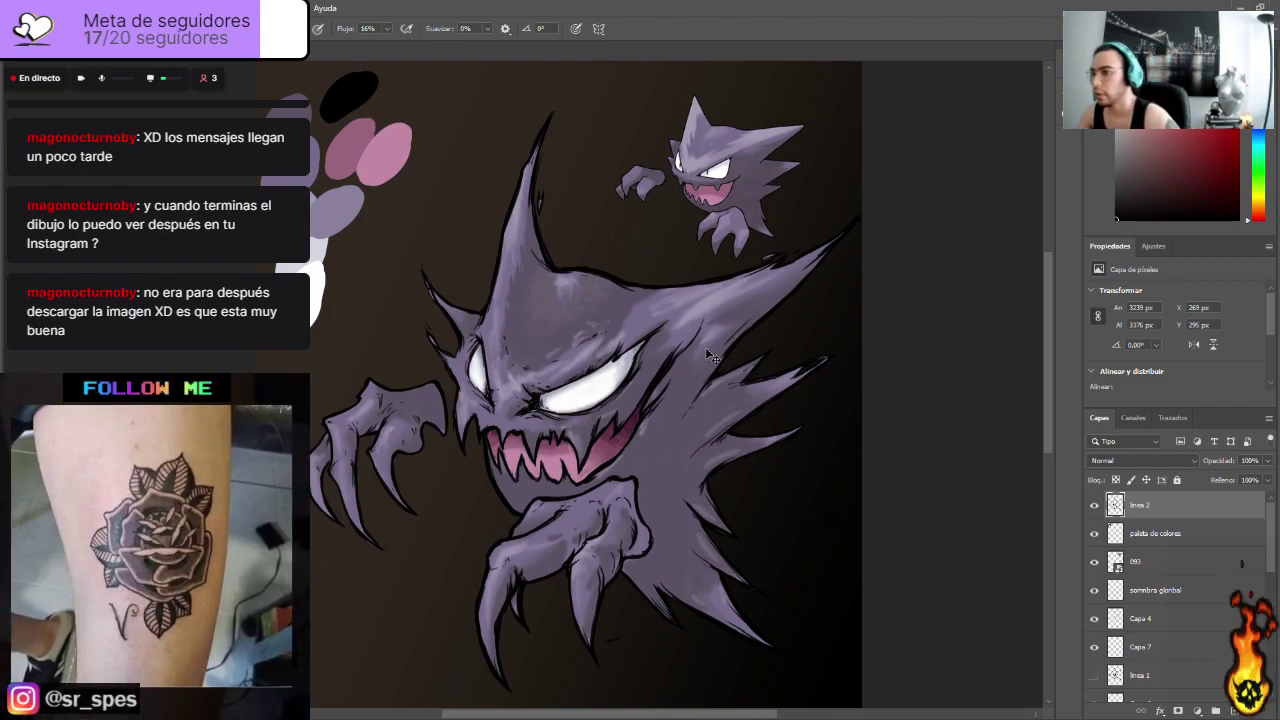
Step: Add a thin ink stroke along the lower eyelid of the larger eye
scroll(705, 347, up, 1)
scroll(706, 350, up, 1)
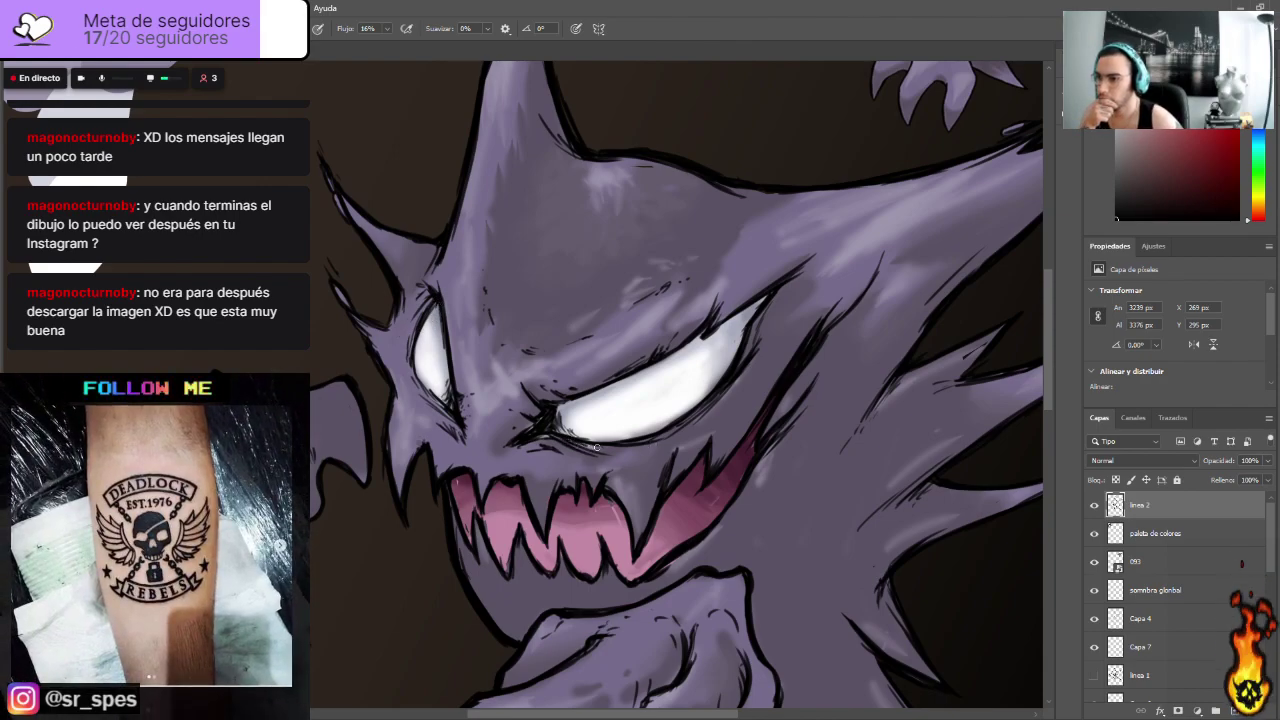
drag(605, 440, 638, 437)
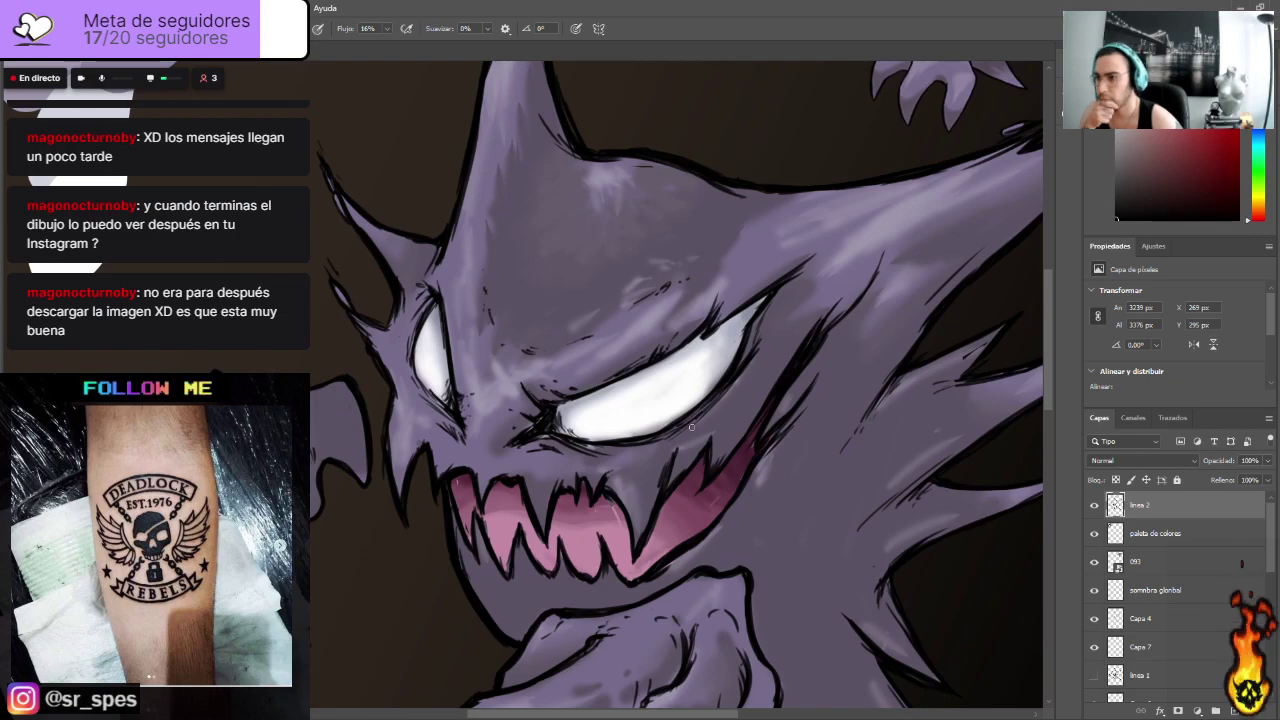
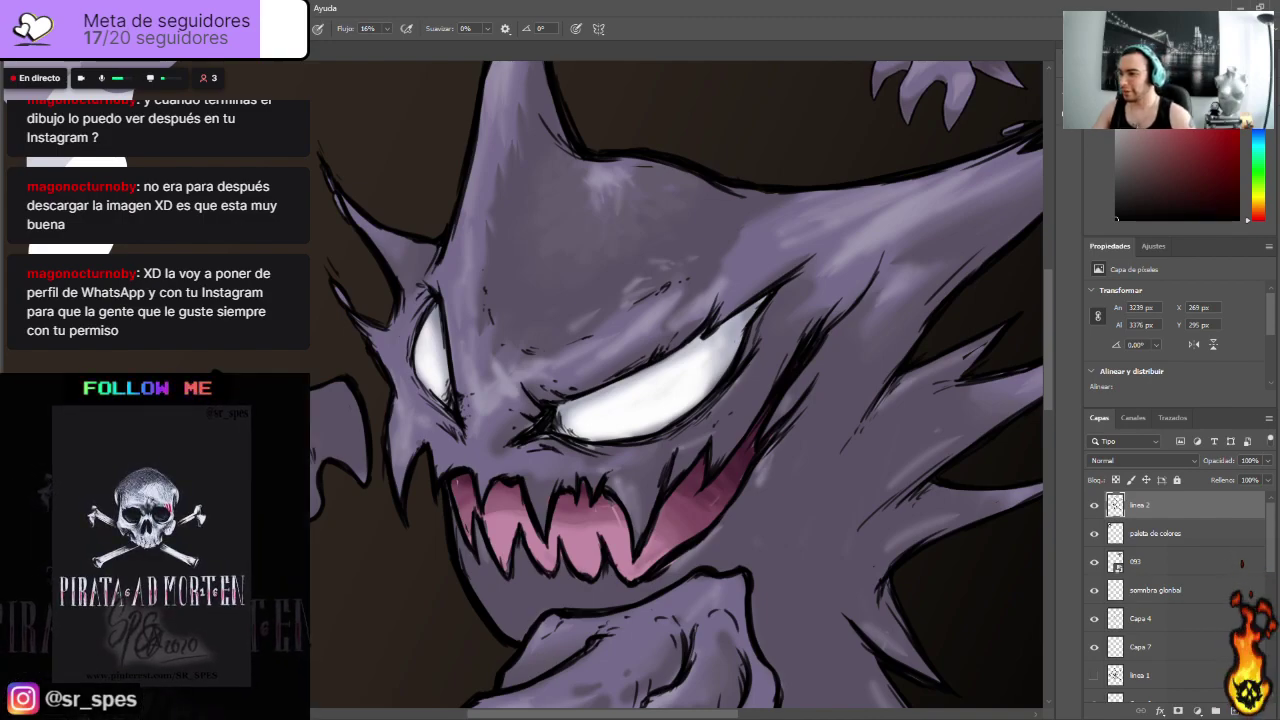
Step: Examine the whole painting from horn to claws at several magnifications with the linea 1 layer hidden
key(ctrl+0)
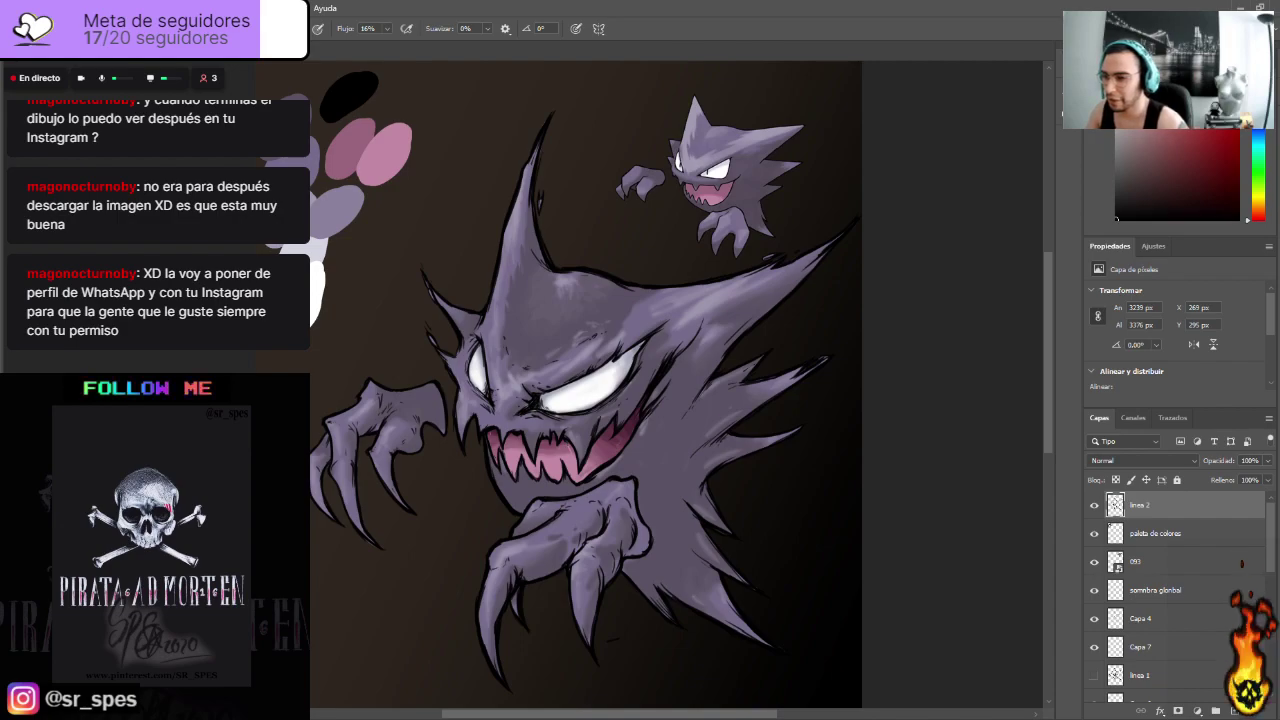
scroll(490, 598, up, 2)
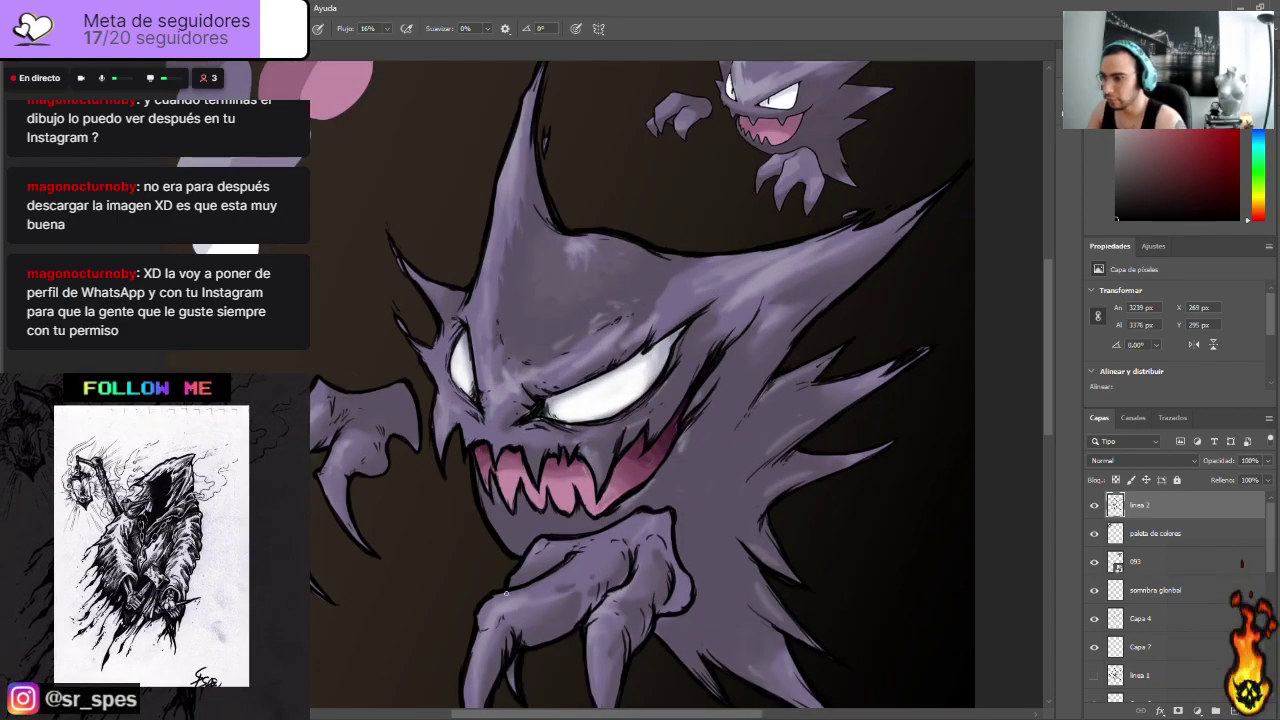
scroll(600, 594, down, 2)
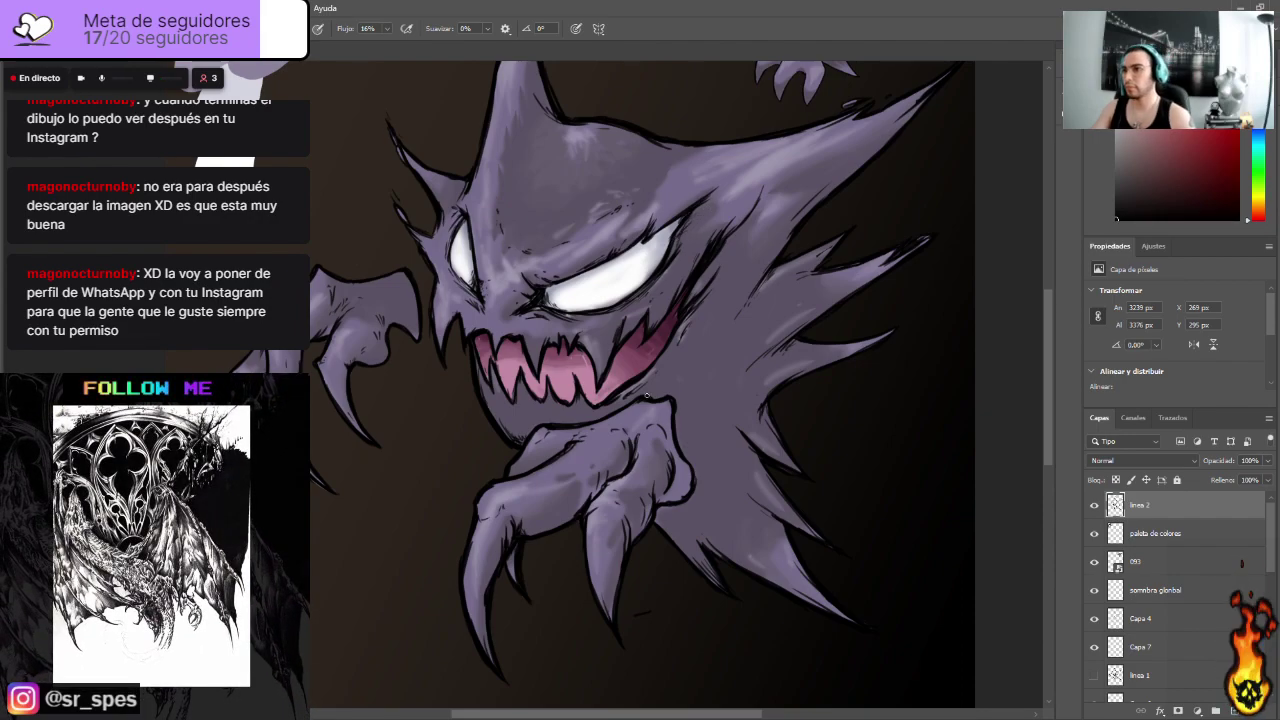
scroll(1221, 594, down, 3)
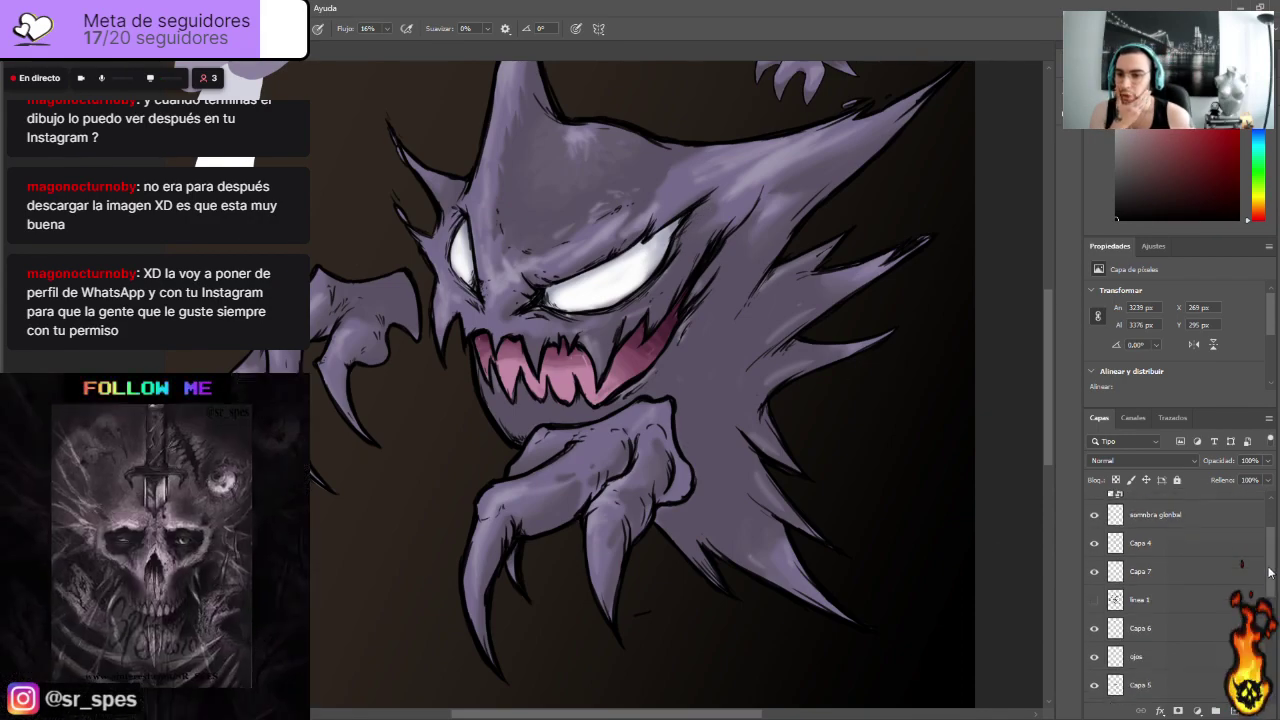
key(ctrl+minus)
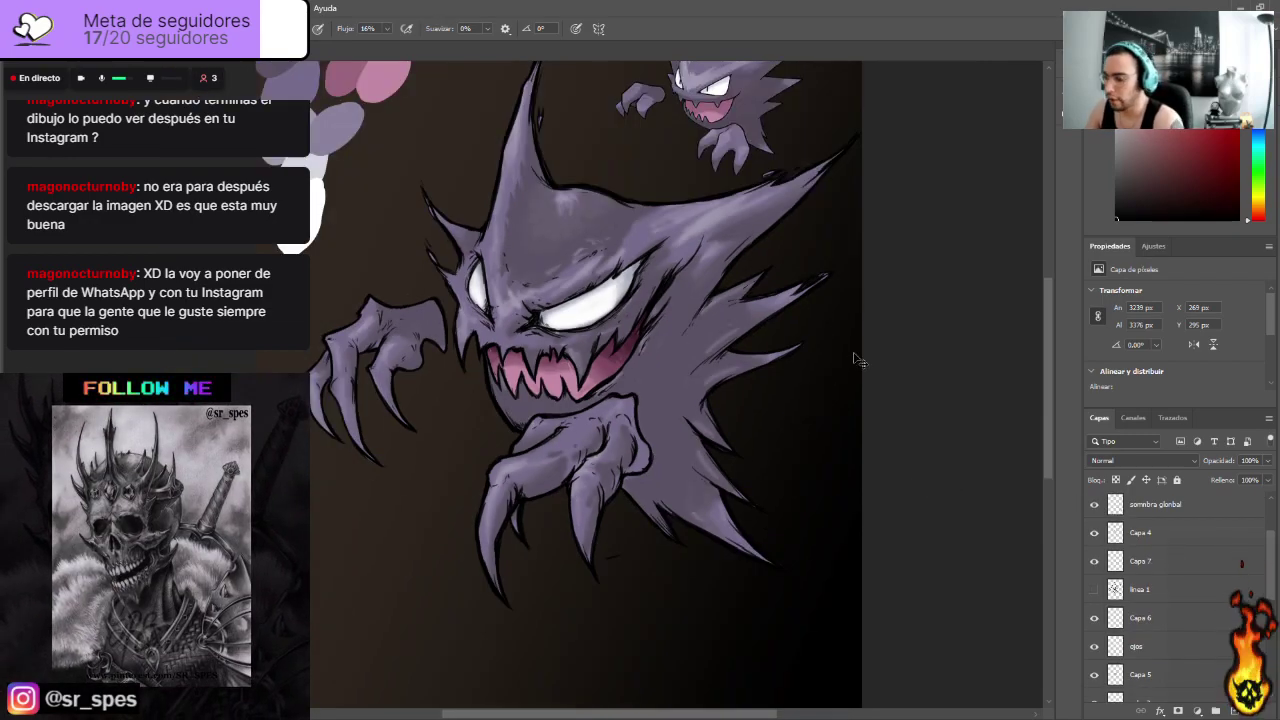
key(ctrl+plus)
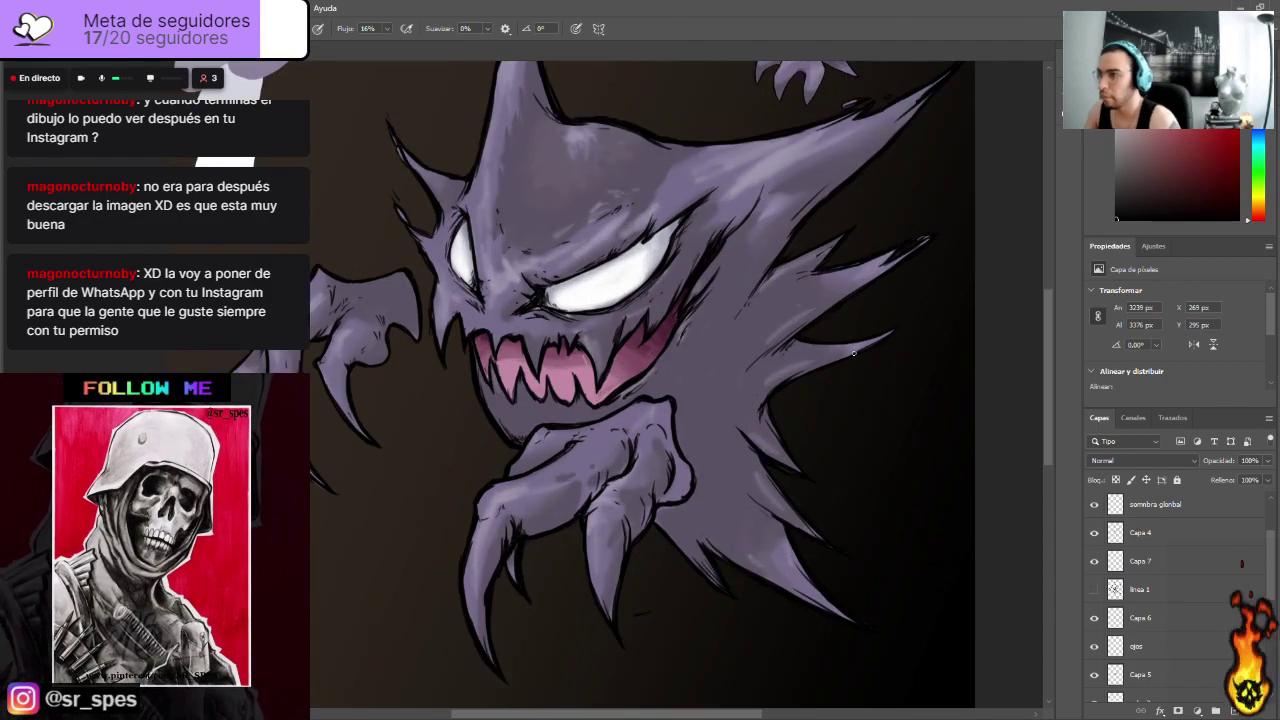
scroll(854, 353, up, 5)
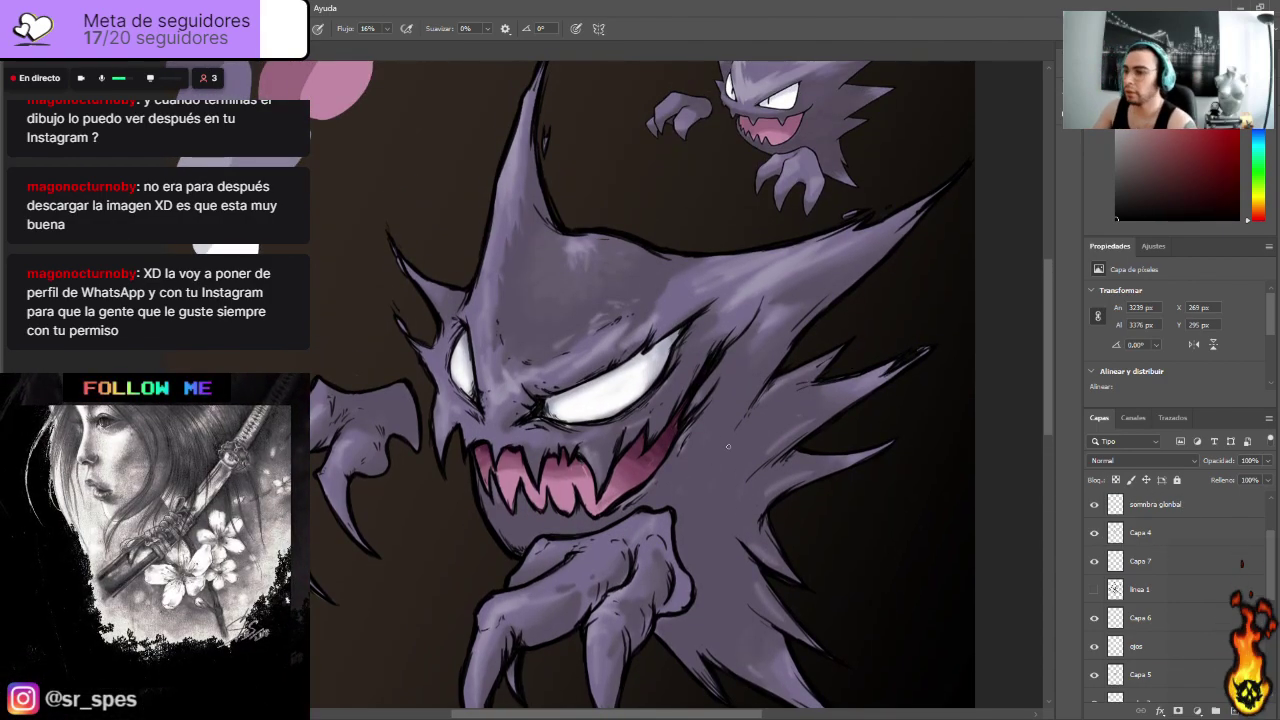
scroll(550, 432, down, 2)
scroll(550, 432, up, 1)
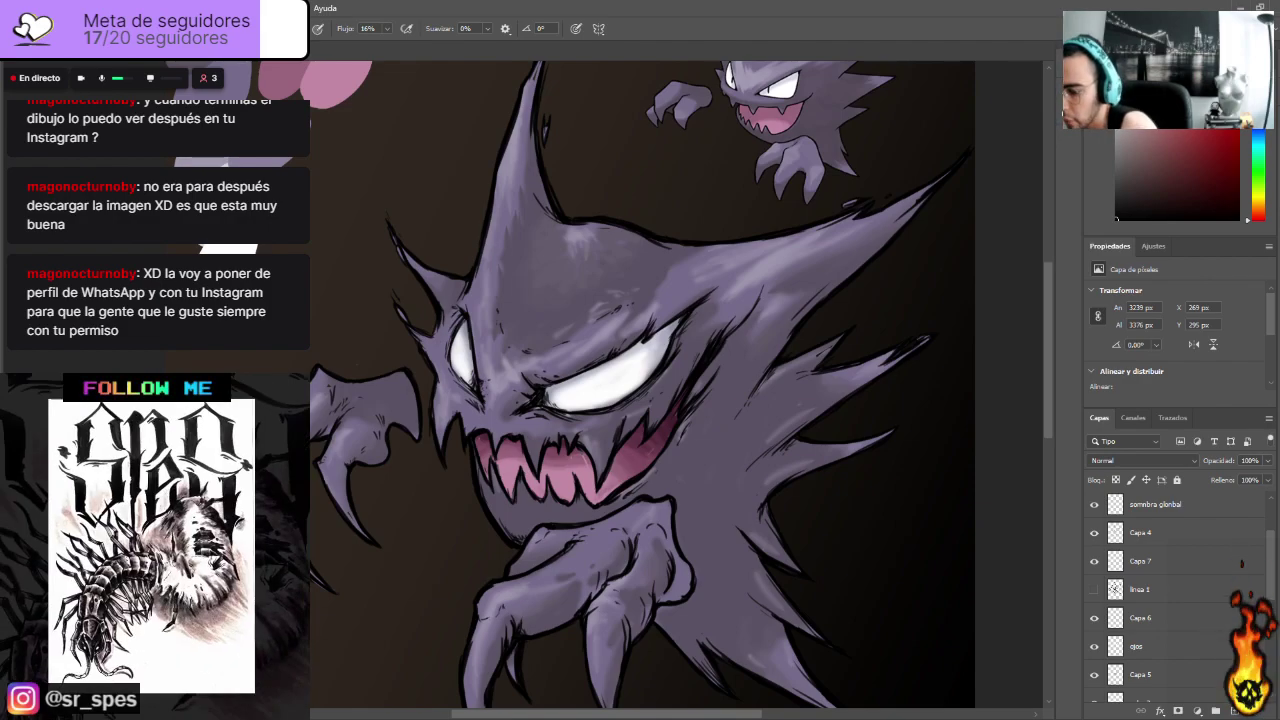
scroll(680, 384, down, 1)
scroll(640, 384, down, 2)
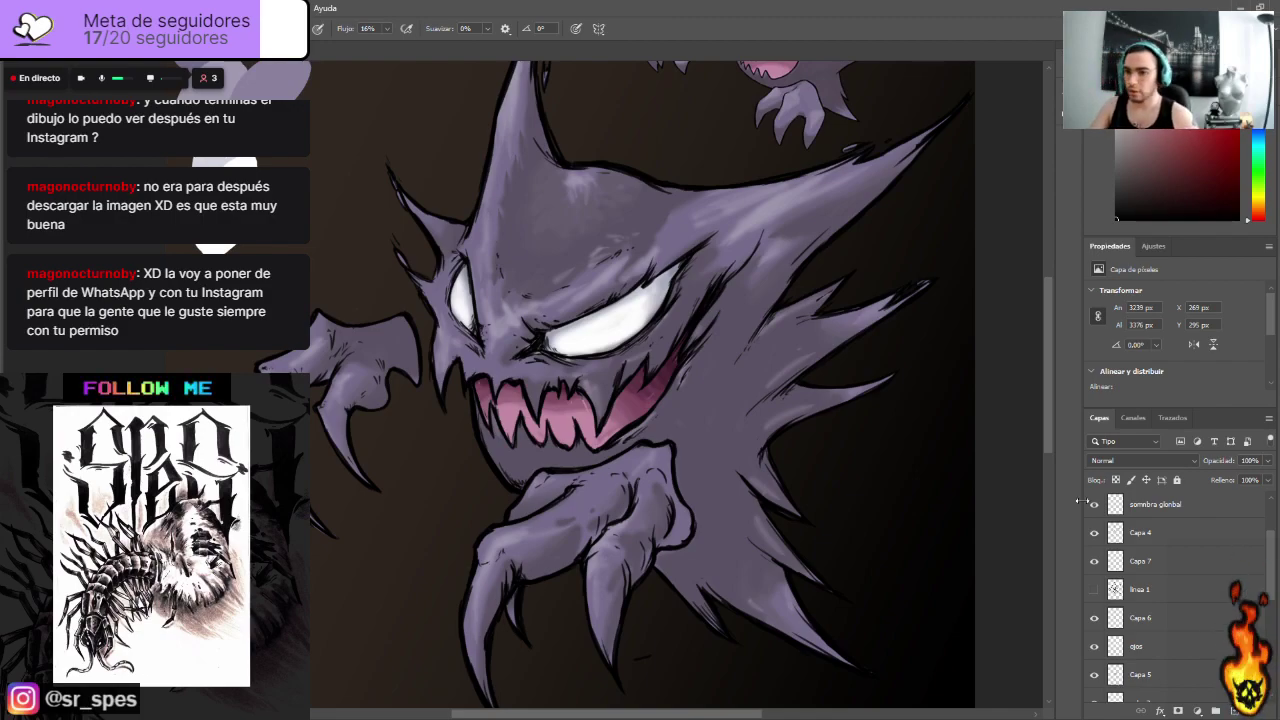
Step: Make the ojos layer active and sample the bluish grey from the outer corner of the larger eye
scroll(1265, 598, down, 5)
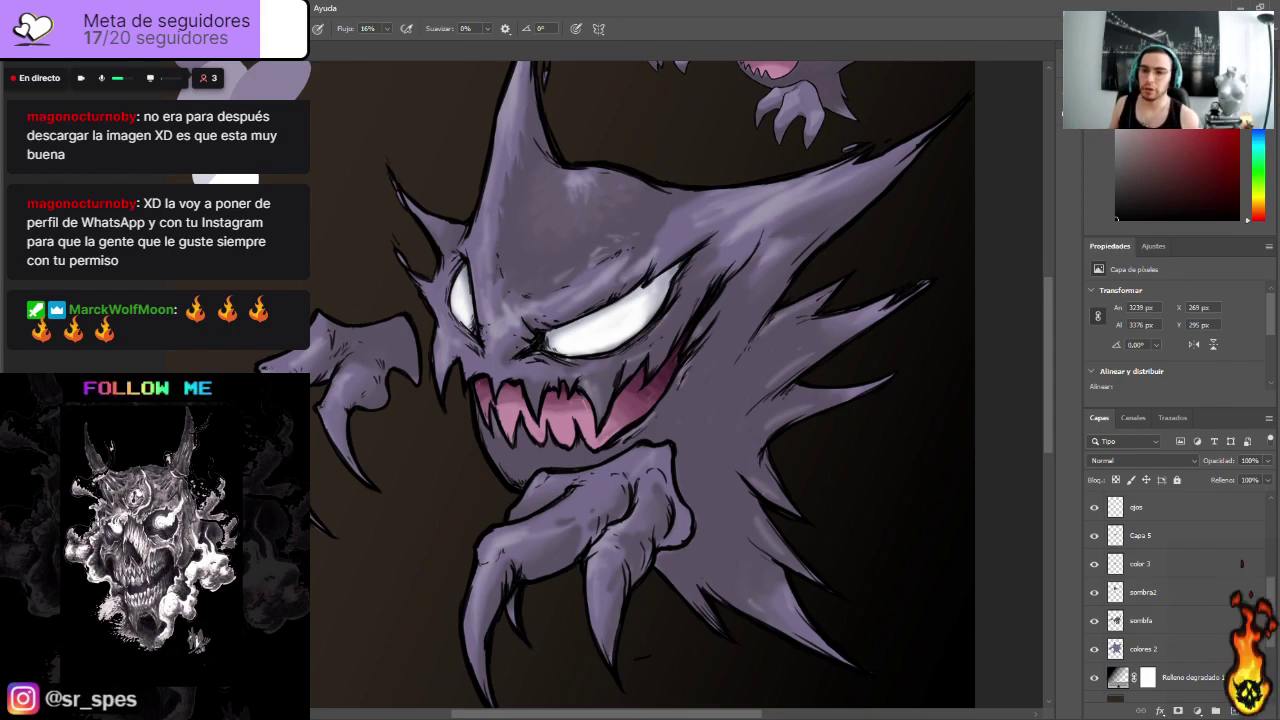
scroll(1178, 590, up, 1)
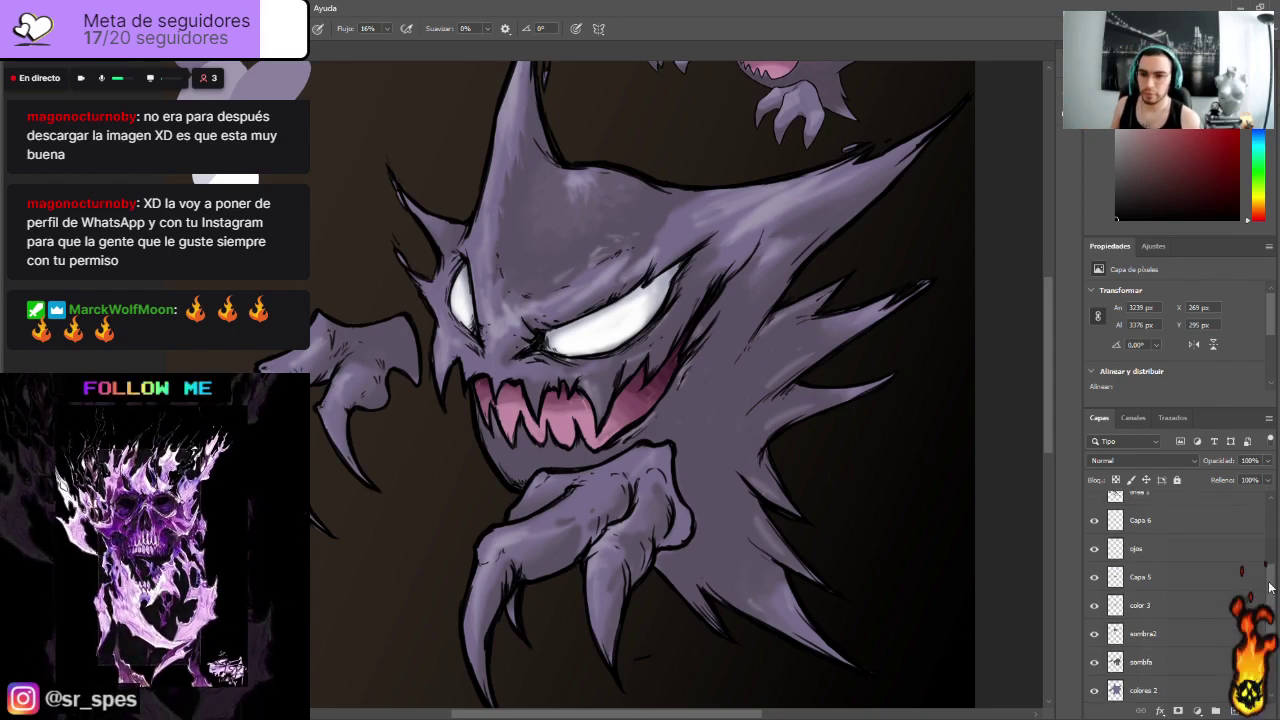
click(1172, 556)
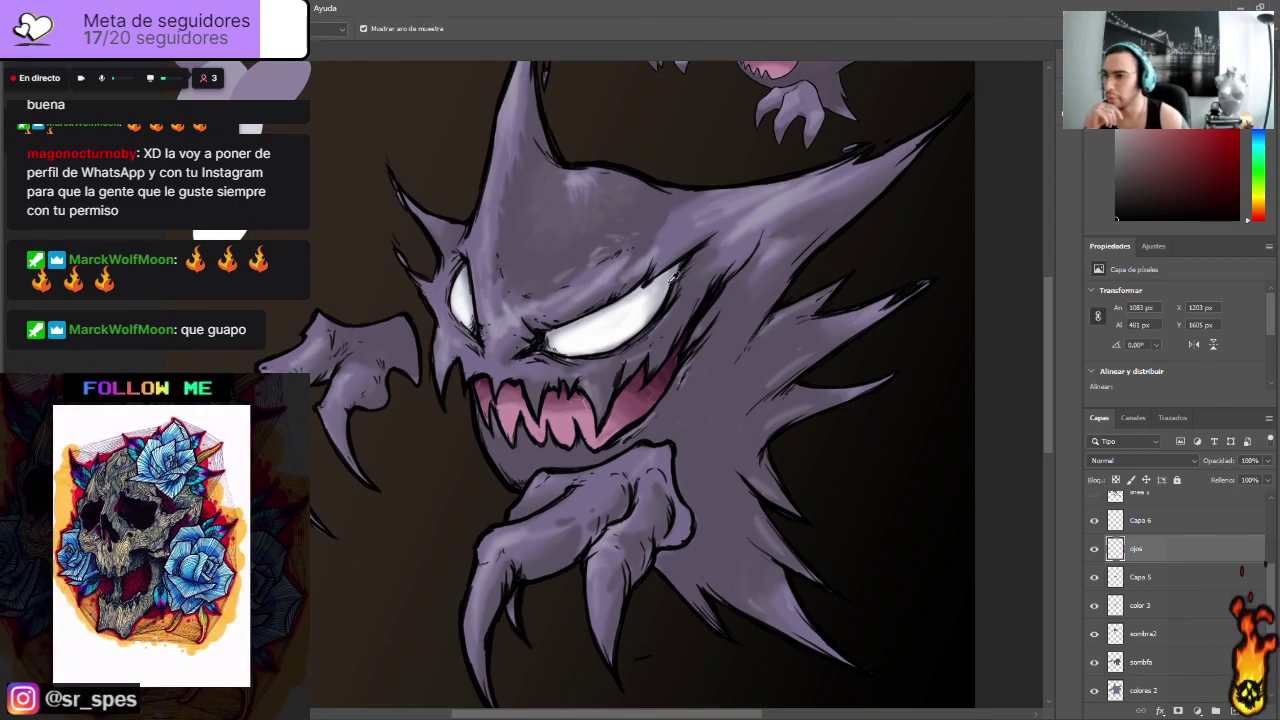
alt+click(668, 284)
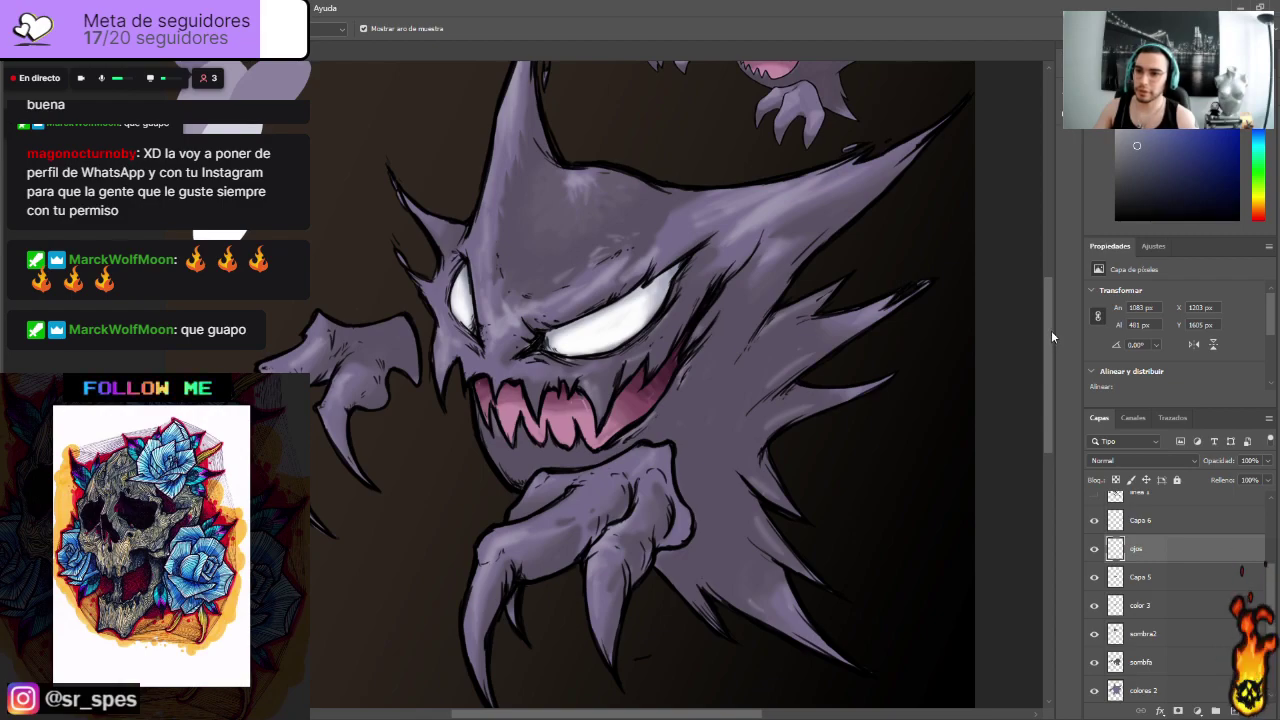
Step: Load the ojos layer's painted area as a selection around both eyes
scroll(1051, 330, up, 1)
mouse_move(1051, 330)
mouse_down()
mouse_move(1049, 310)
mouse_move(1049, 342)
mouse_up()
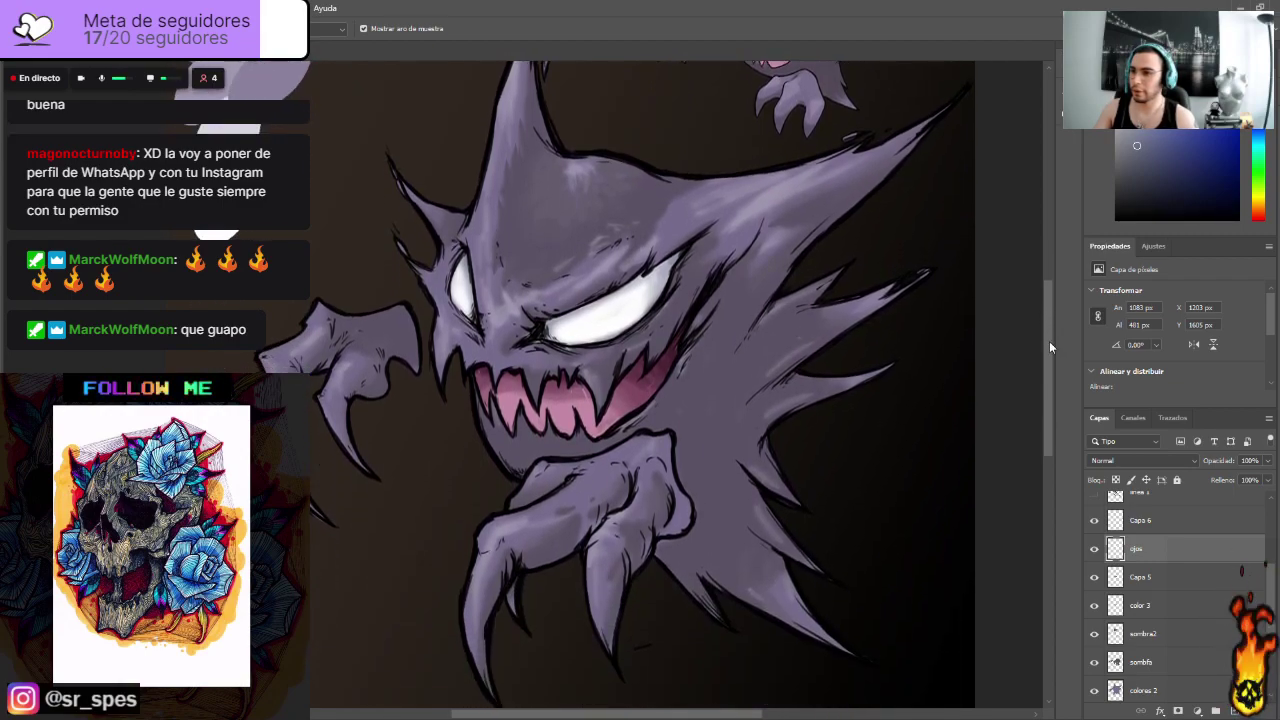
ctrl+click(1117, 550)
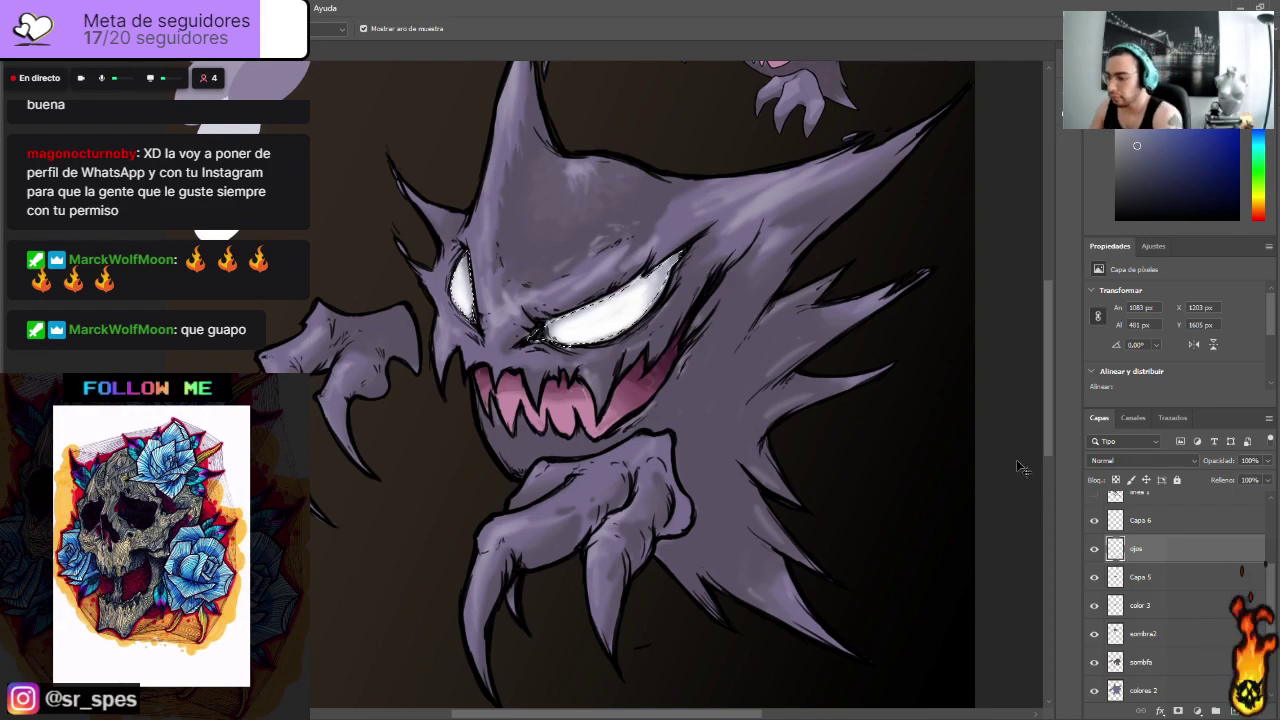
key(ctrl+plus)
scroll(453, 278, up, 2)
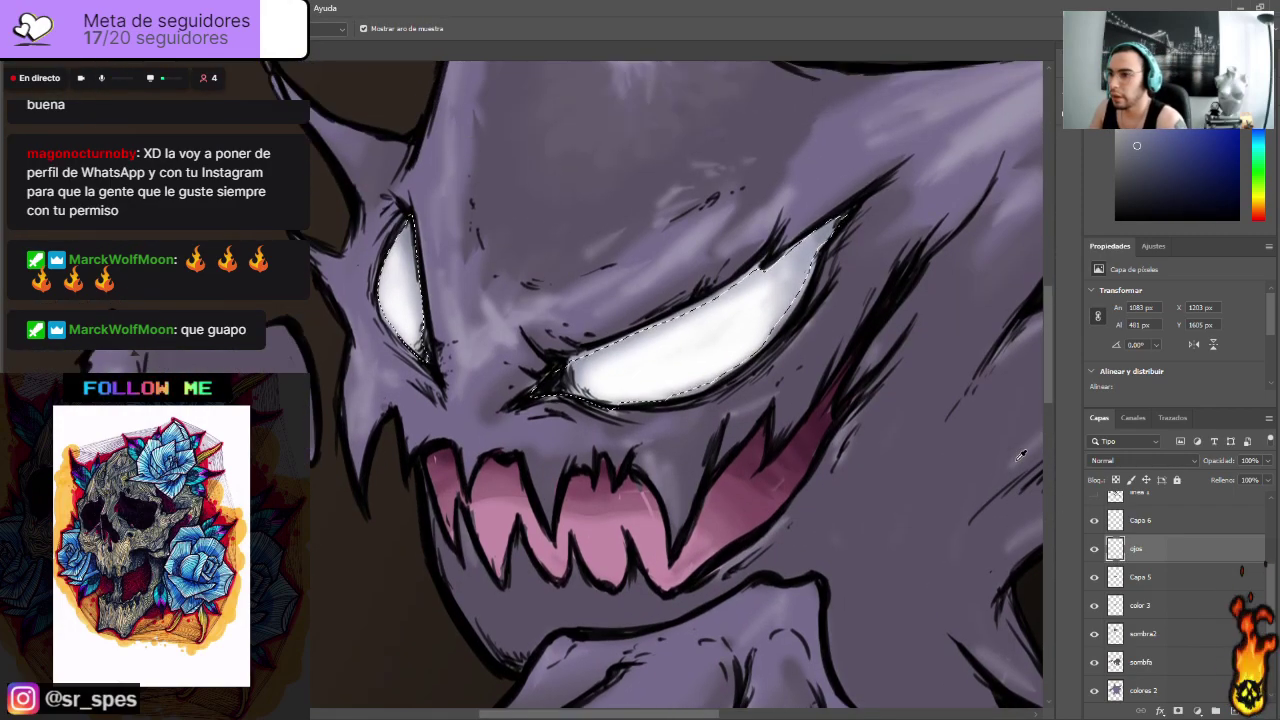
Step: Choose a darker bluish grey, deepen the shading in the corners of both eyes on Capa 6, and clear the selection
key(b)
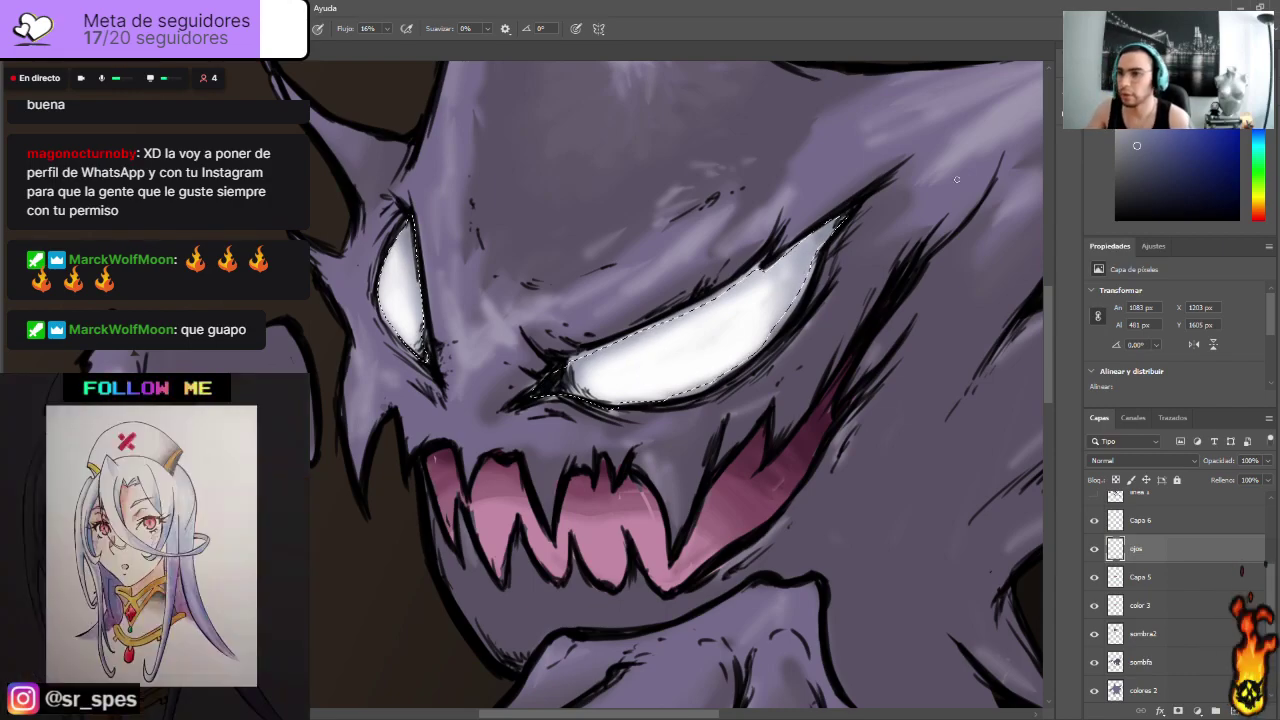
click(1138, 165)
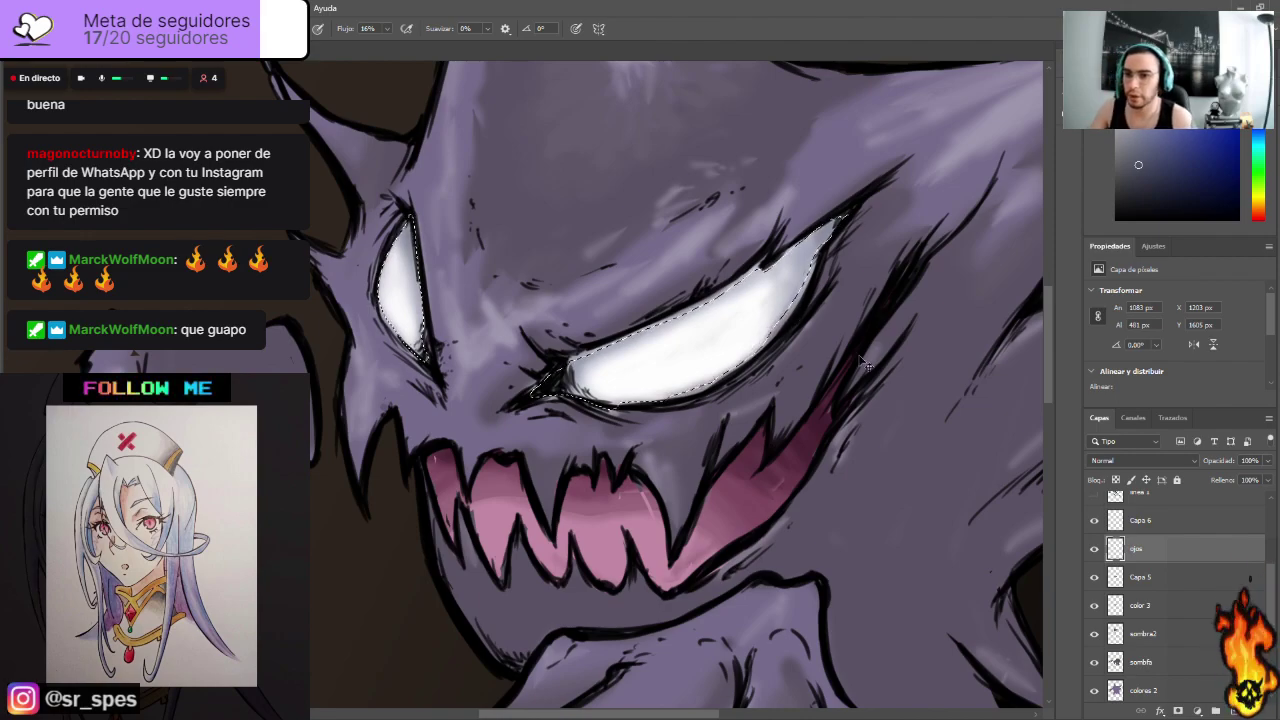
click(1131, 522)
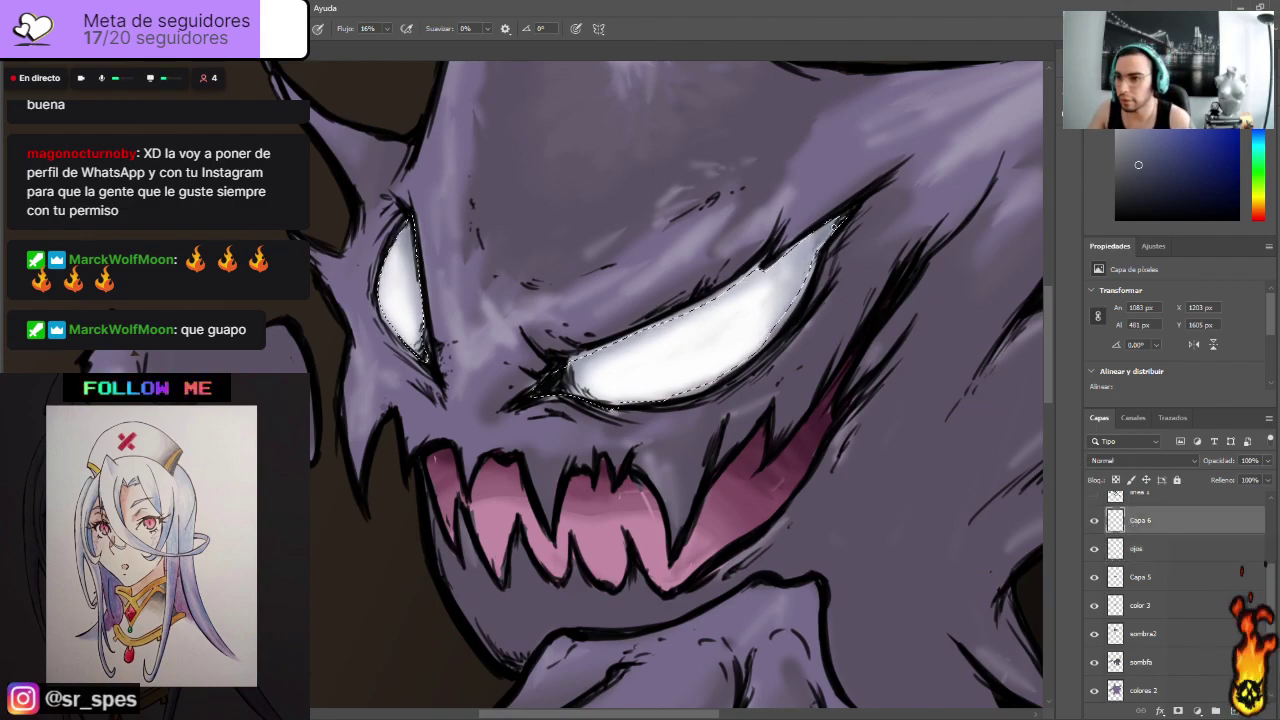
ctrl+click(1115, 527)
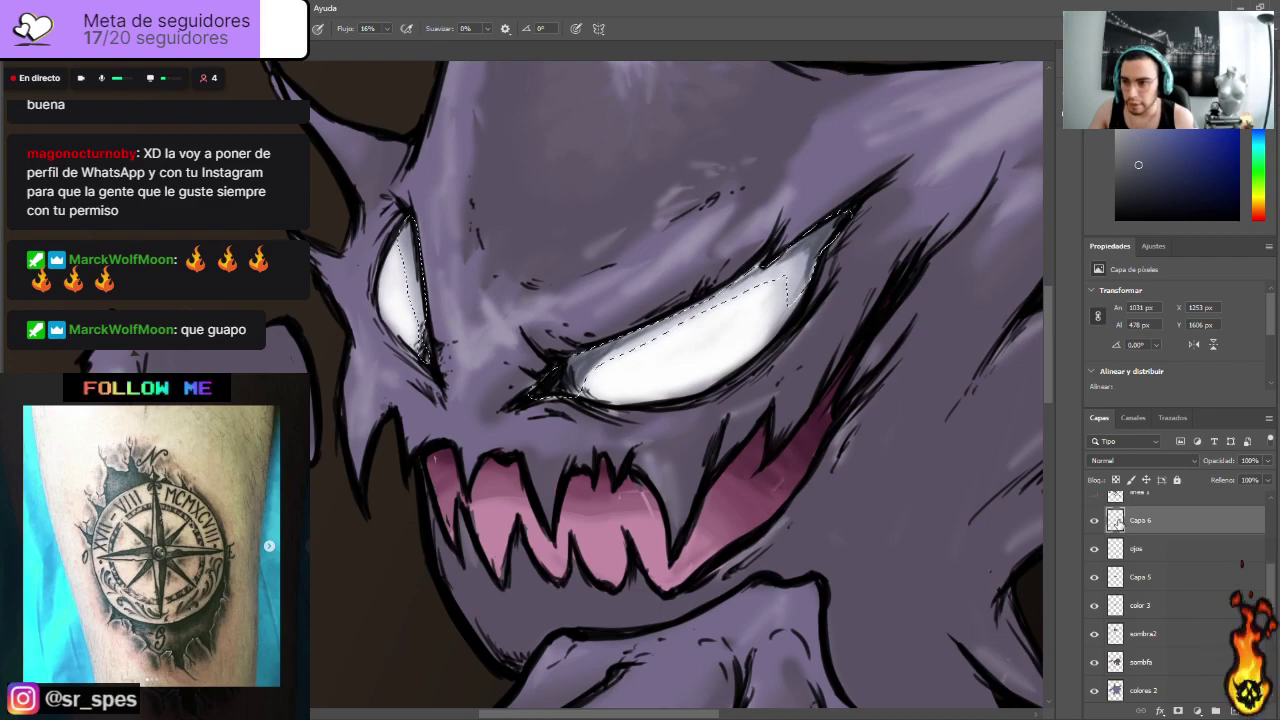
key(m)
key(ctrl+d)
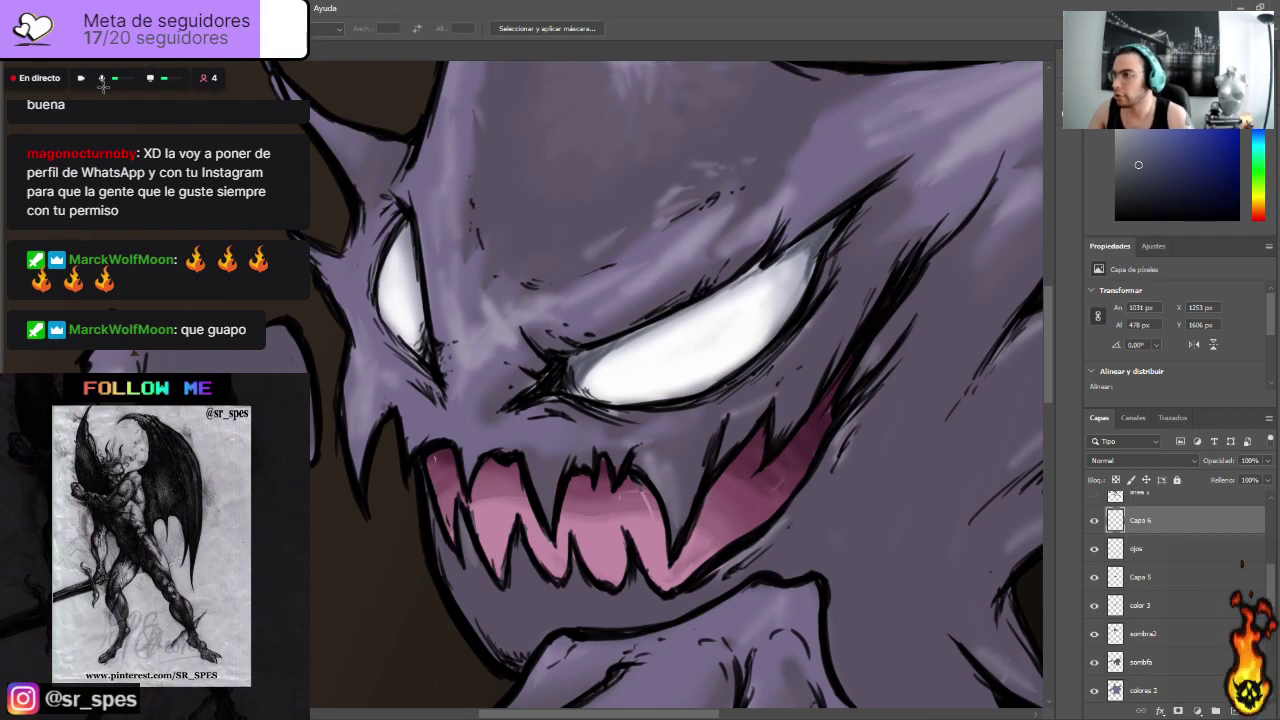
Step: Brush soft grey shading on Capa 6 along the upper edge of the larger eye
key(b)
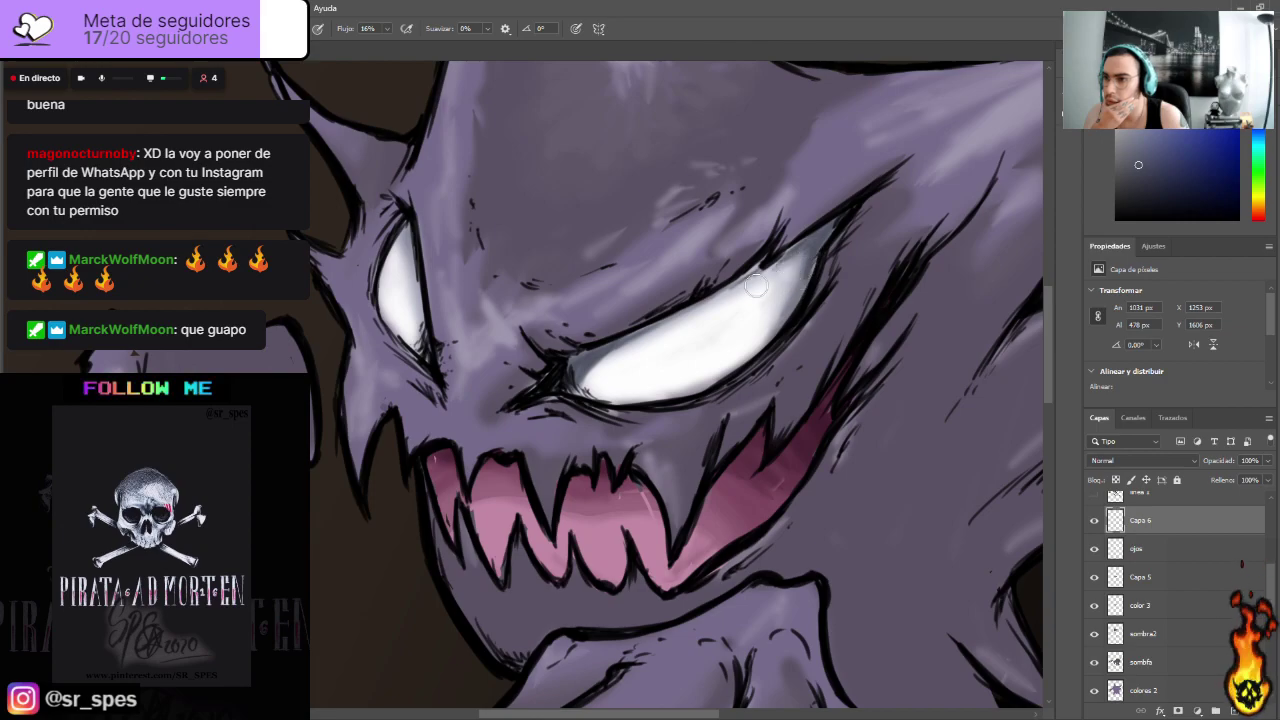
drag(772, 258, 728, 286)
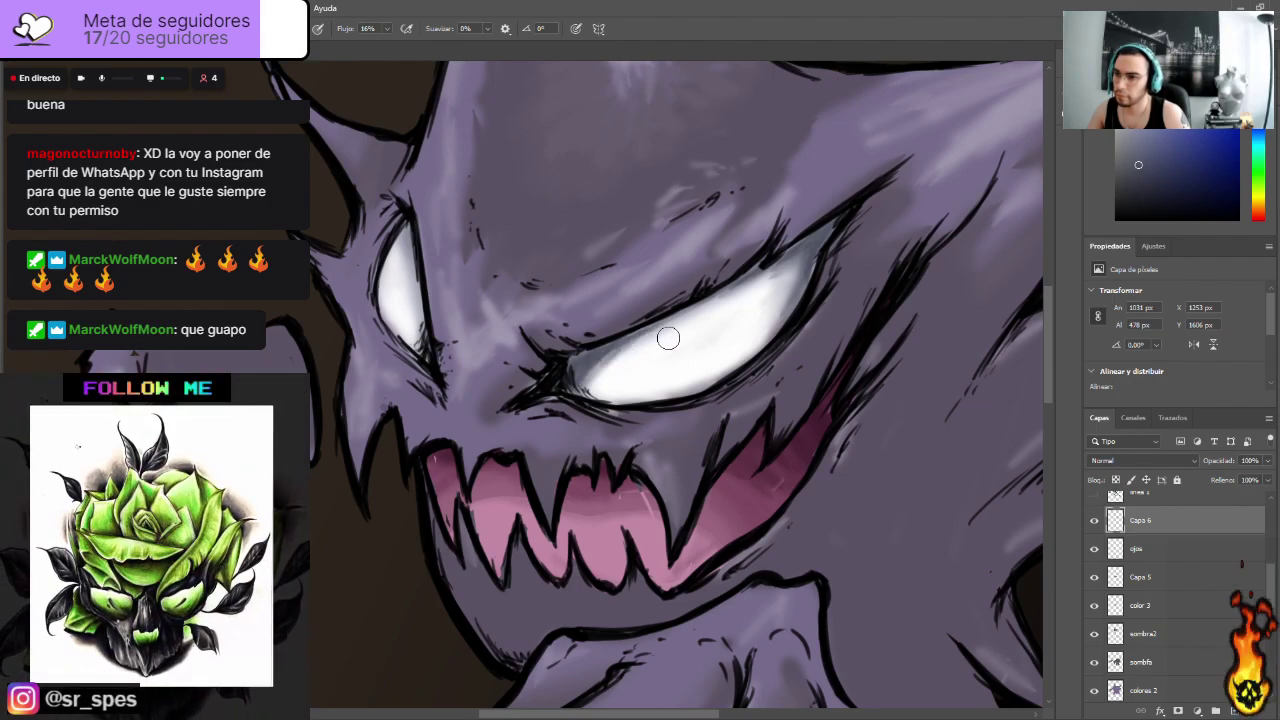
key(ctrl+minus)
key(ctrl+minus)
key(ctrl+minus)
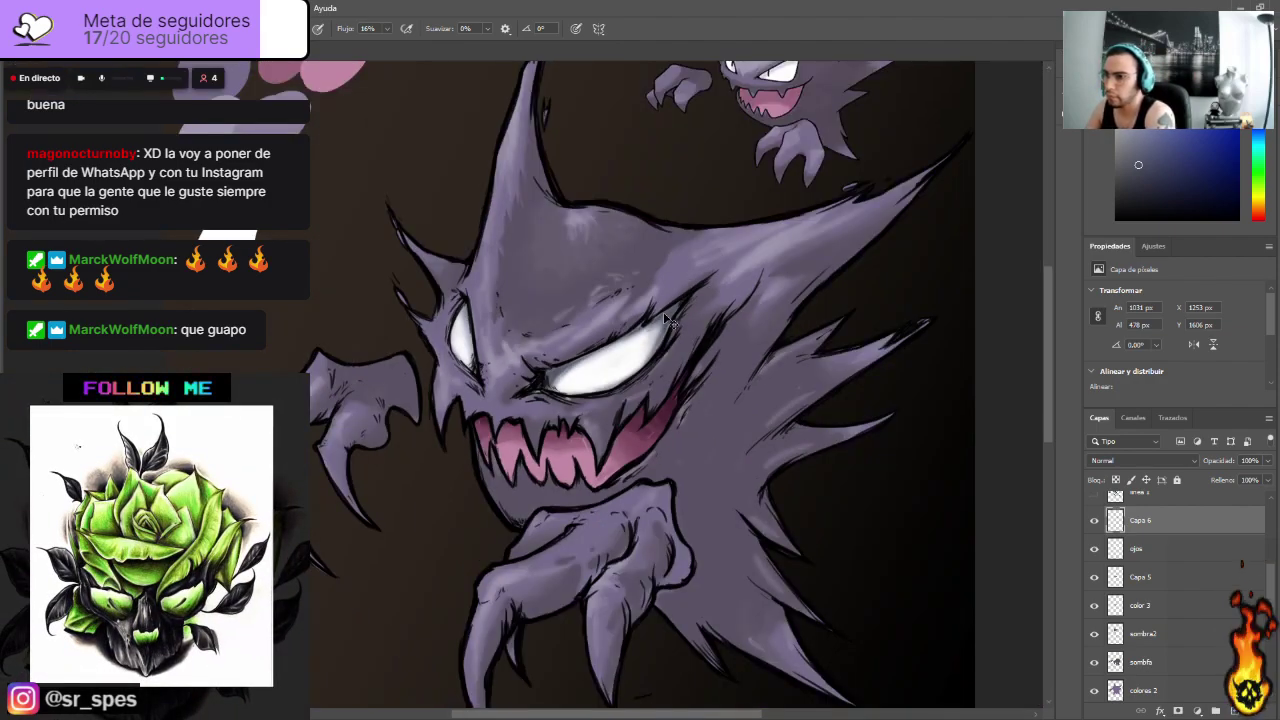
scroll(668, 320, up, 3)
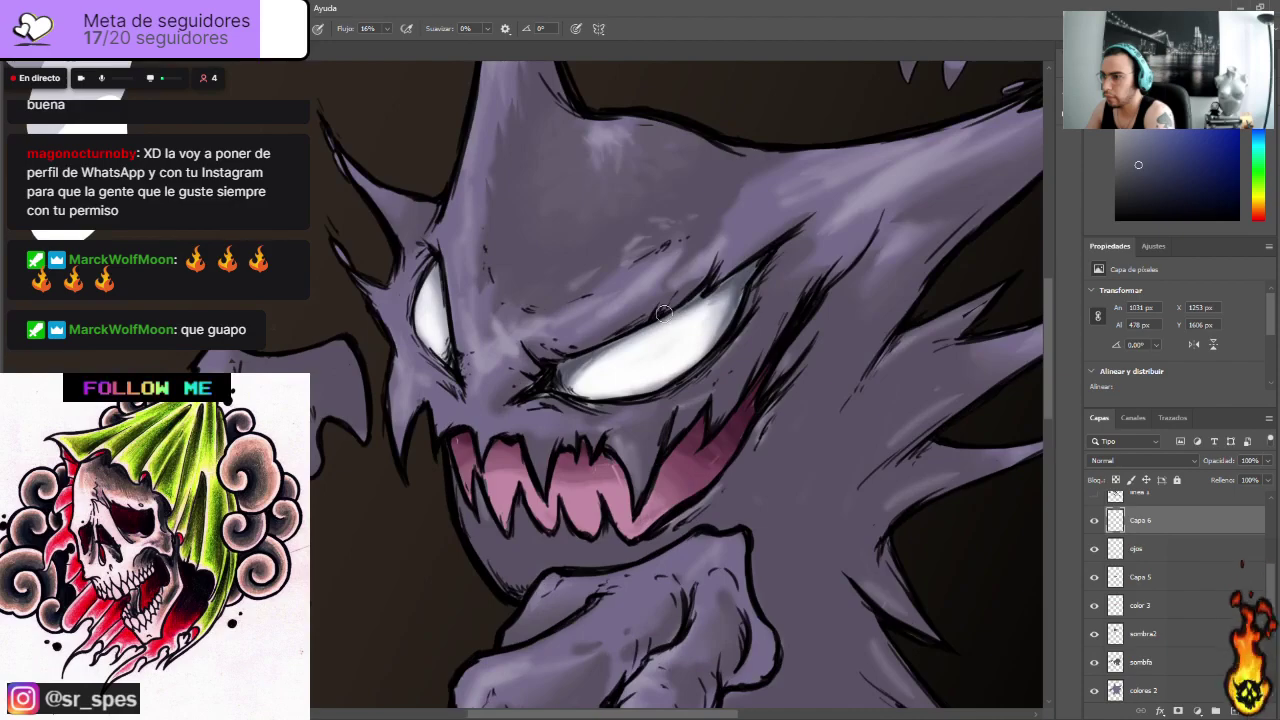
drag(705, 716, 680, 714)
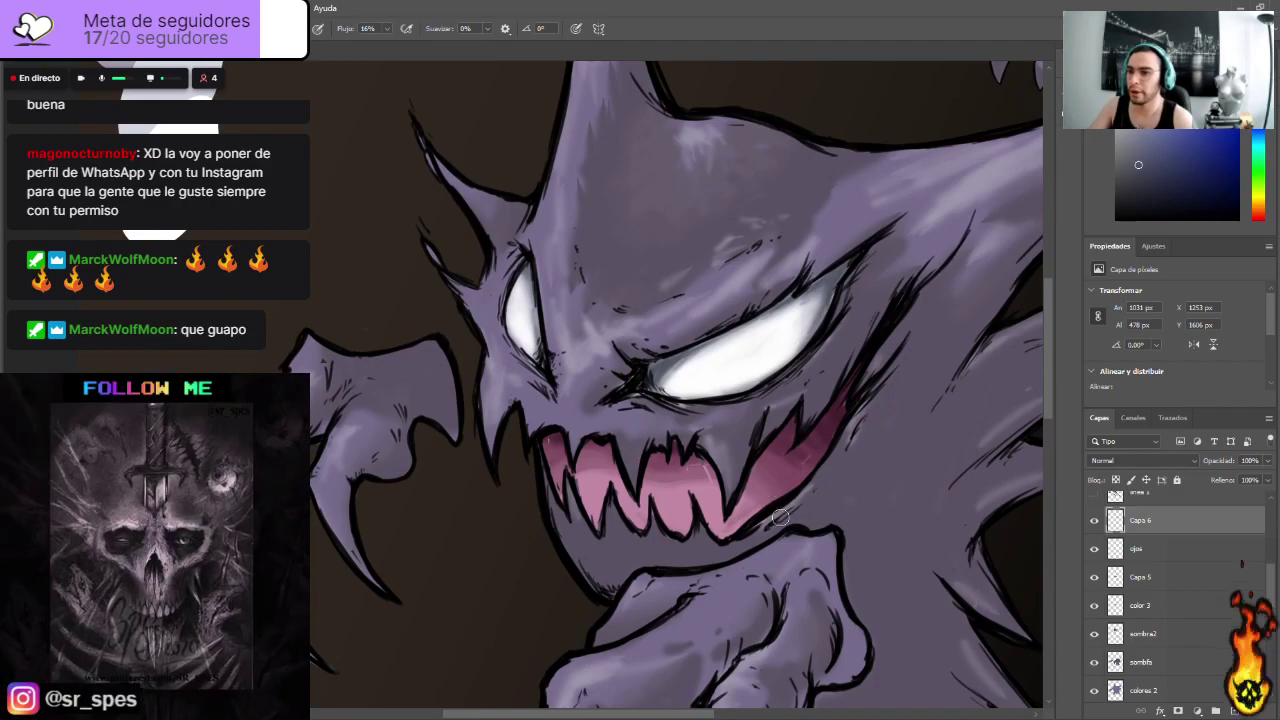
Step: Make Capa 5 the active layer, toggling its visibility off and on to check its mouth shading
scroll(1274, 605, down, 1)
scroll(1274, 605, down, 1)
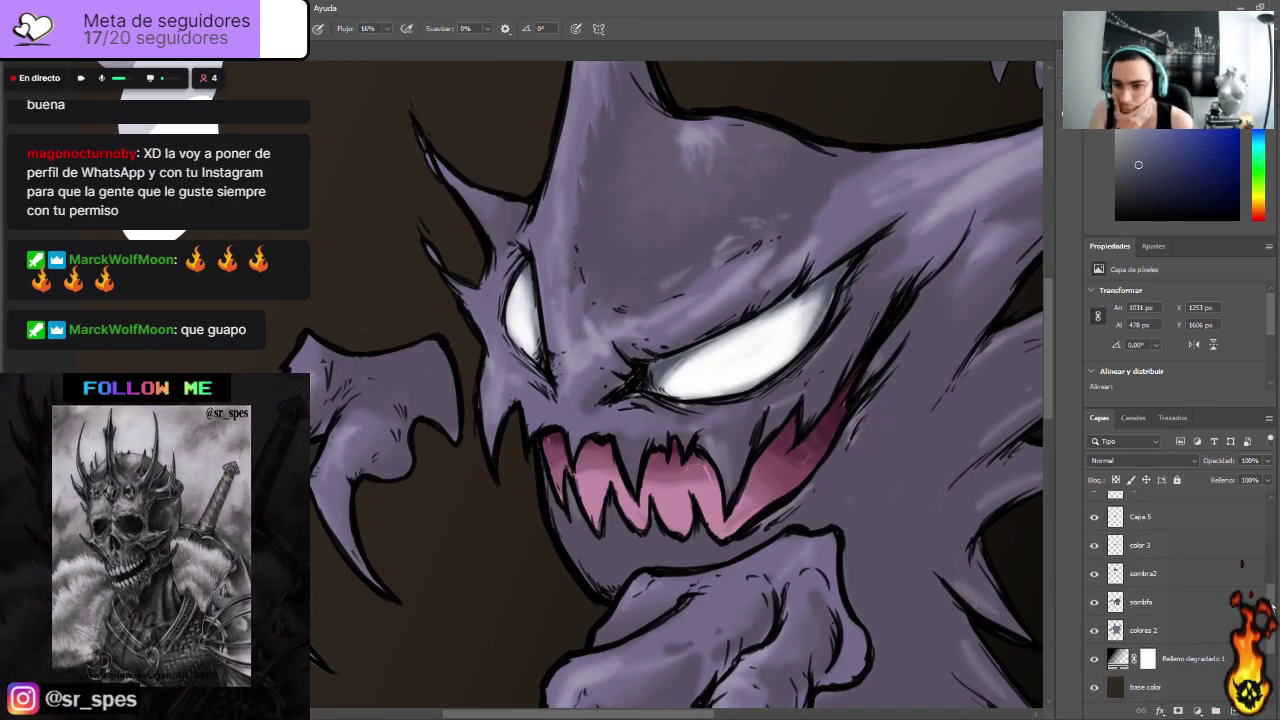
click(1117, 542)
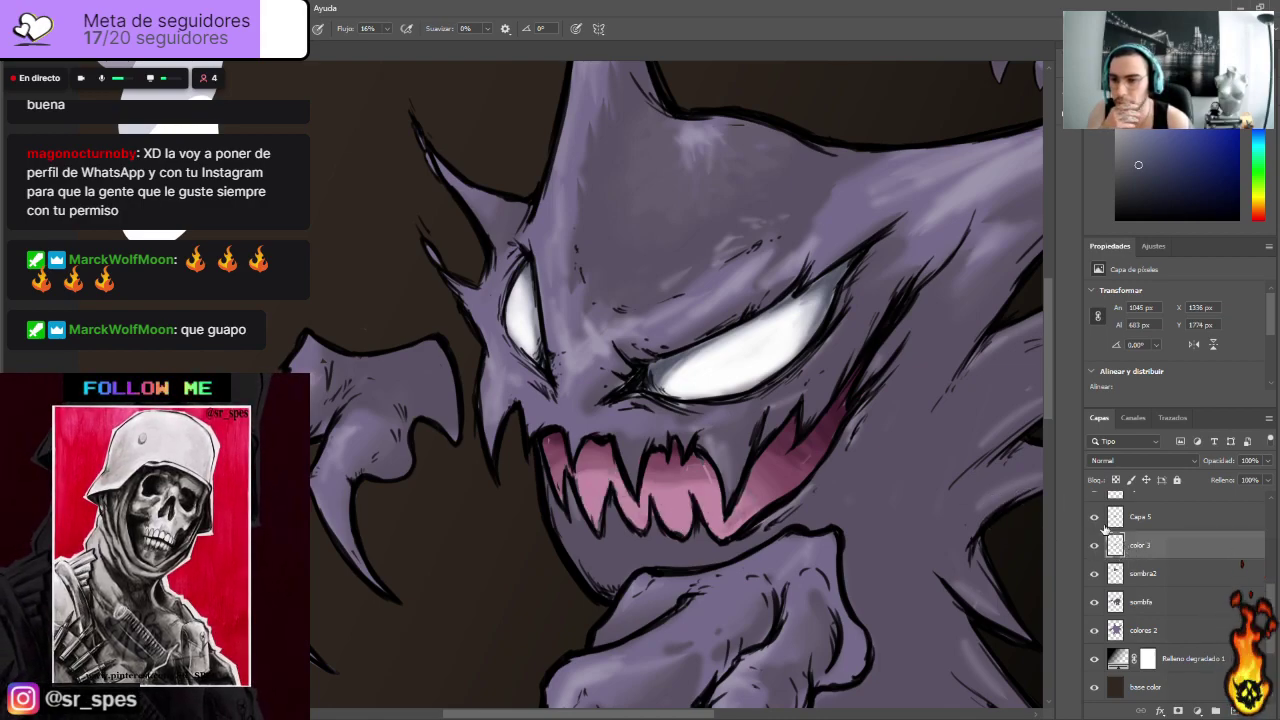
click(1105, 518)
click(1094, 517)
click(1094, 517)
scroll(1274, 605, up, 2)
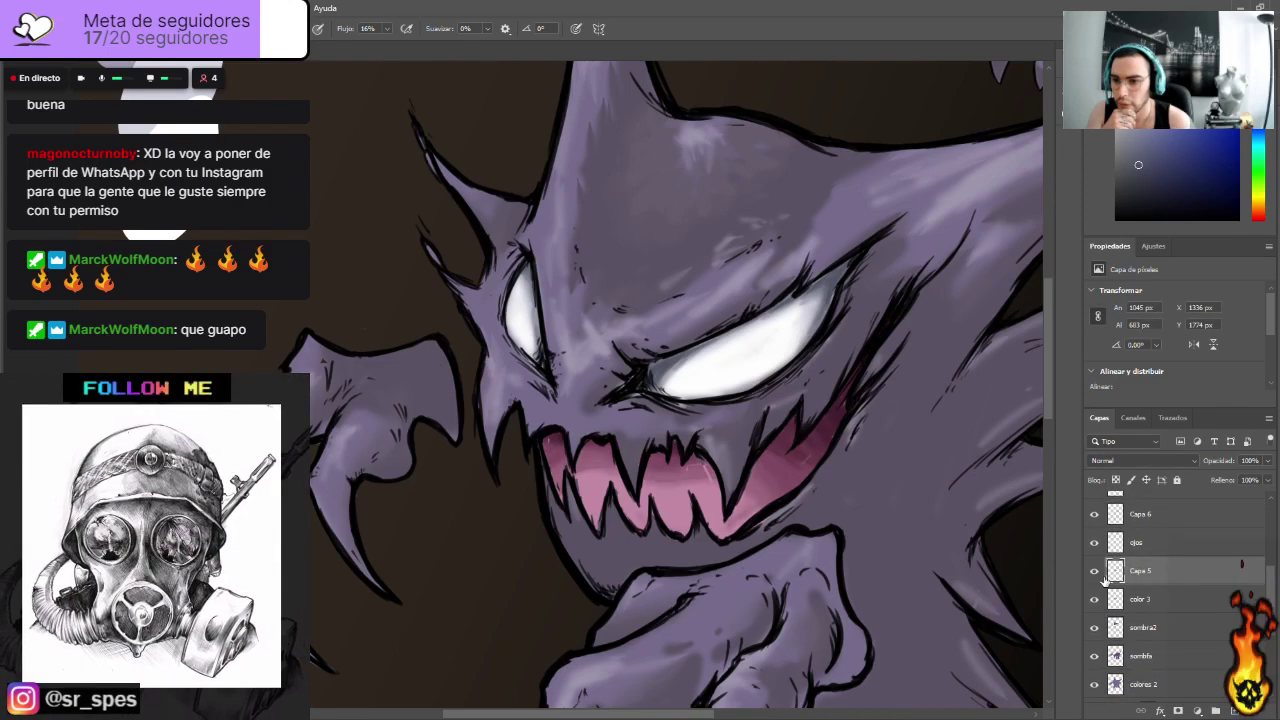
ctrl+click(1116, 573)
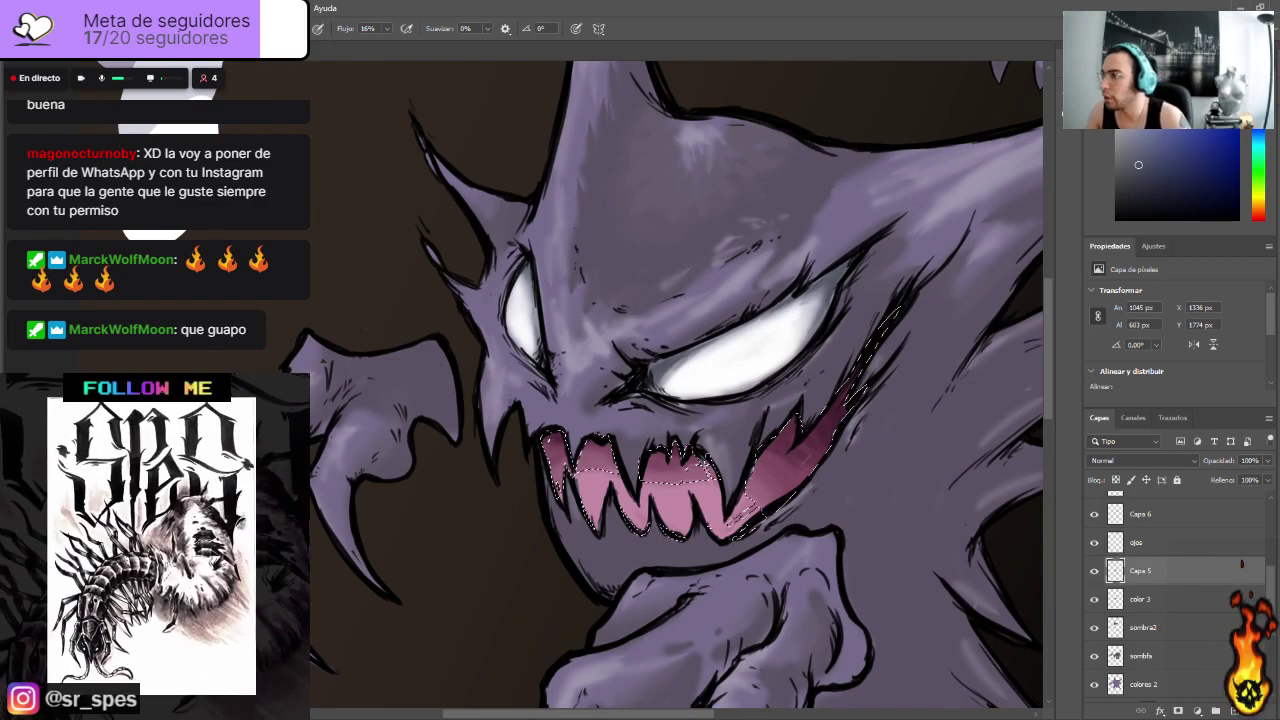
key(m)
key(ctrl+d)
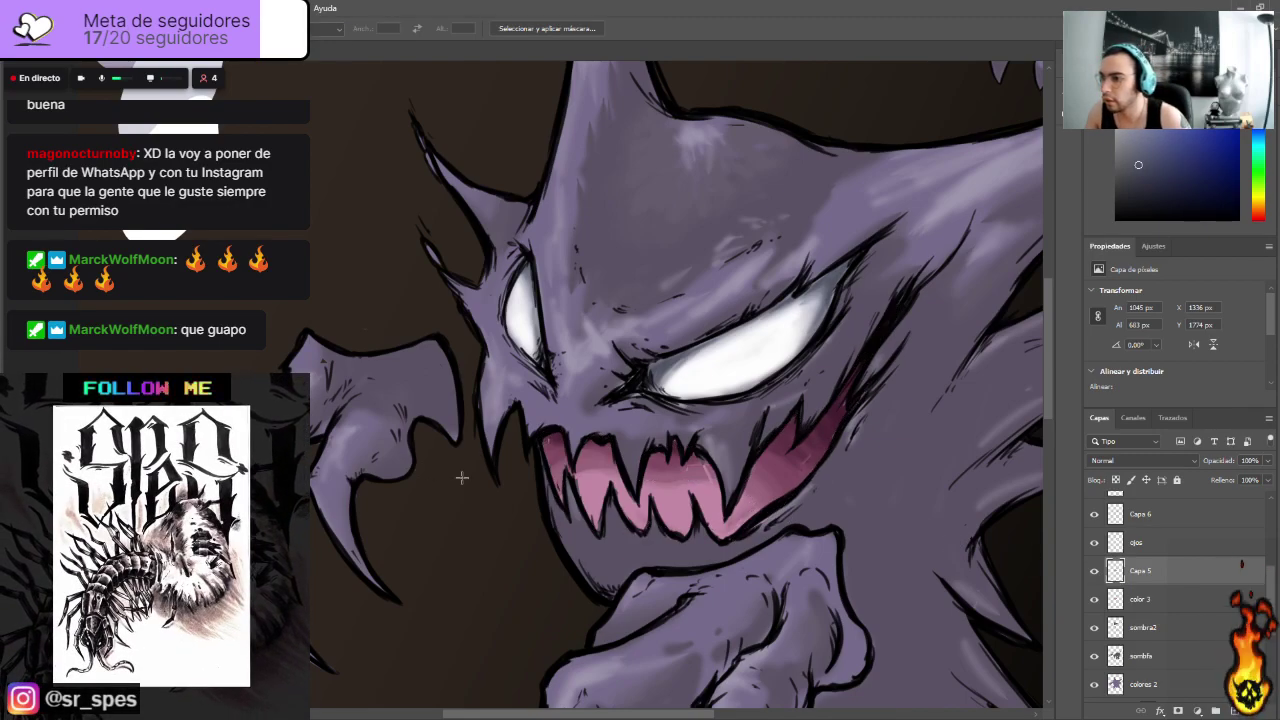
Step: Sample the dark magenta from the mouth's outer corner and brush shadows across the inner mouth and along its lower edge on Capa 5
scroll(775, 438, up, 2)
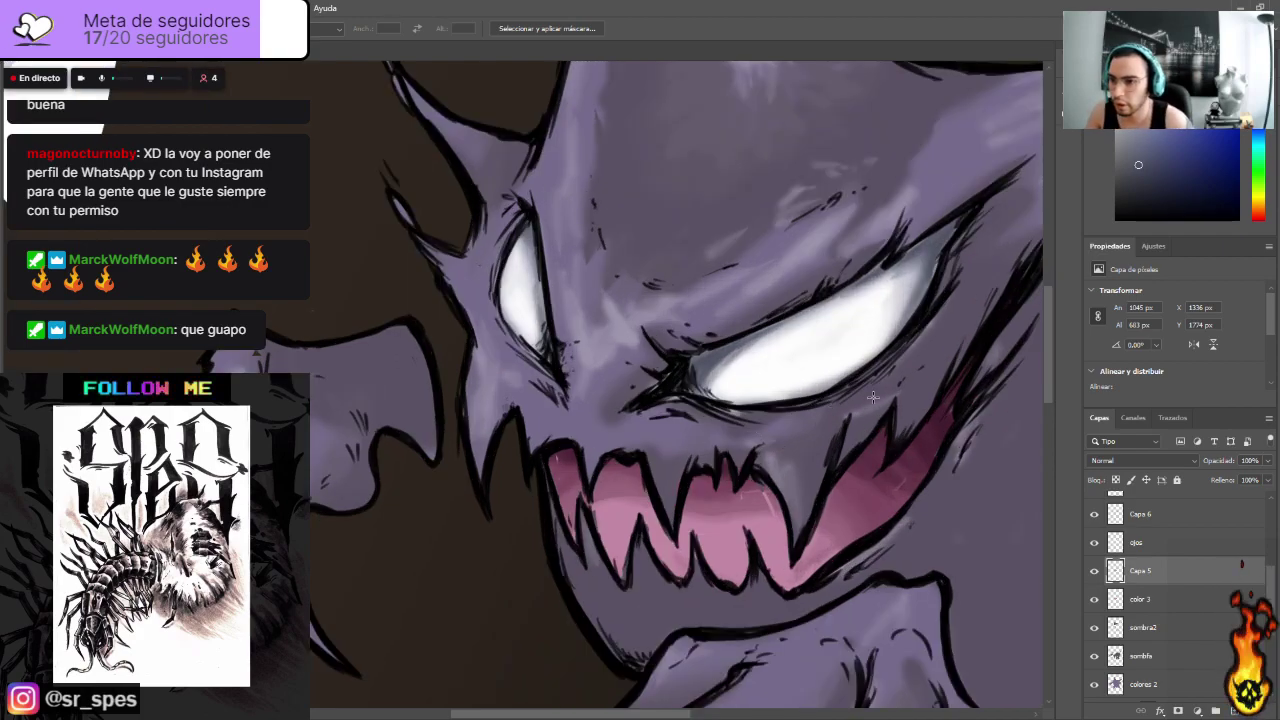
key(i)
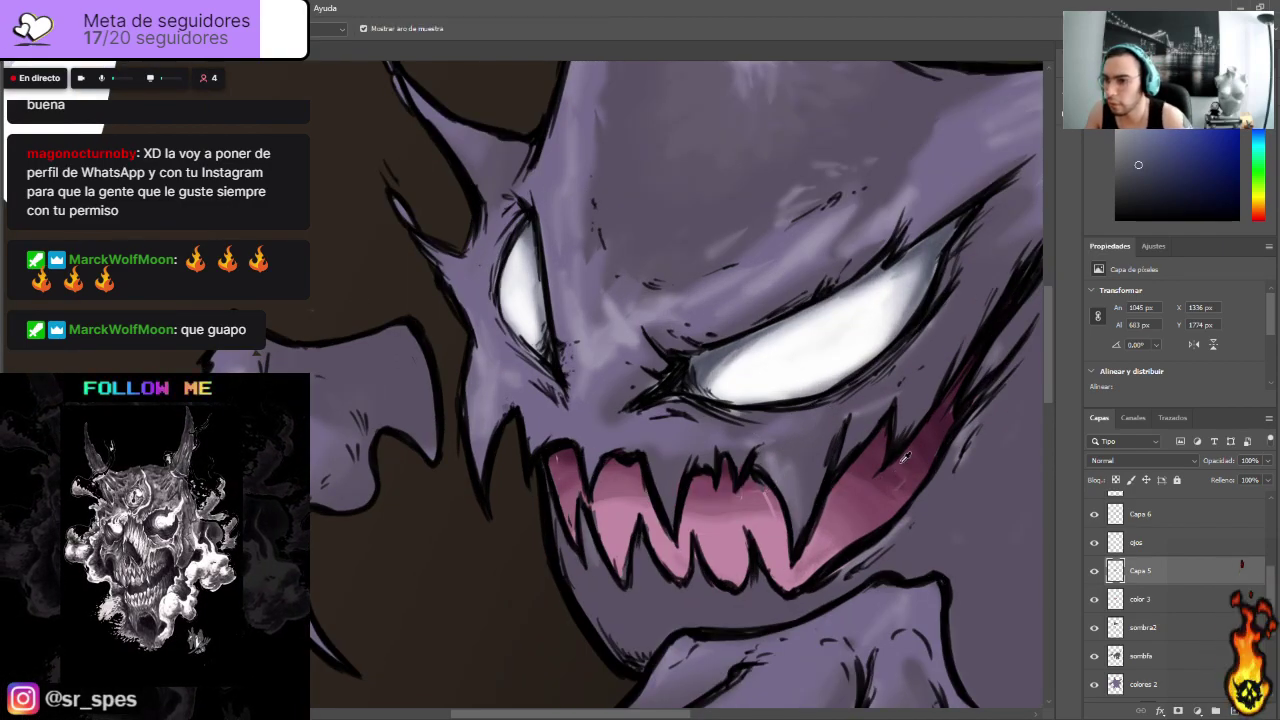
click(953, 424)
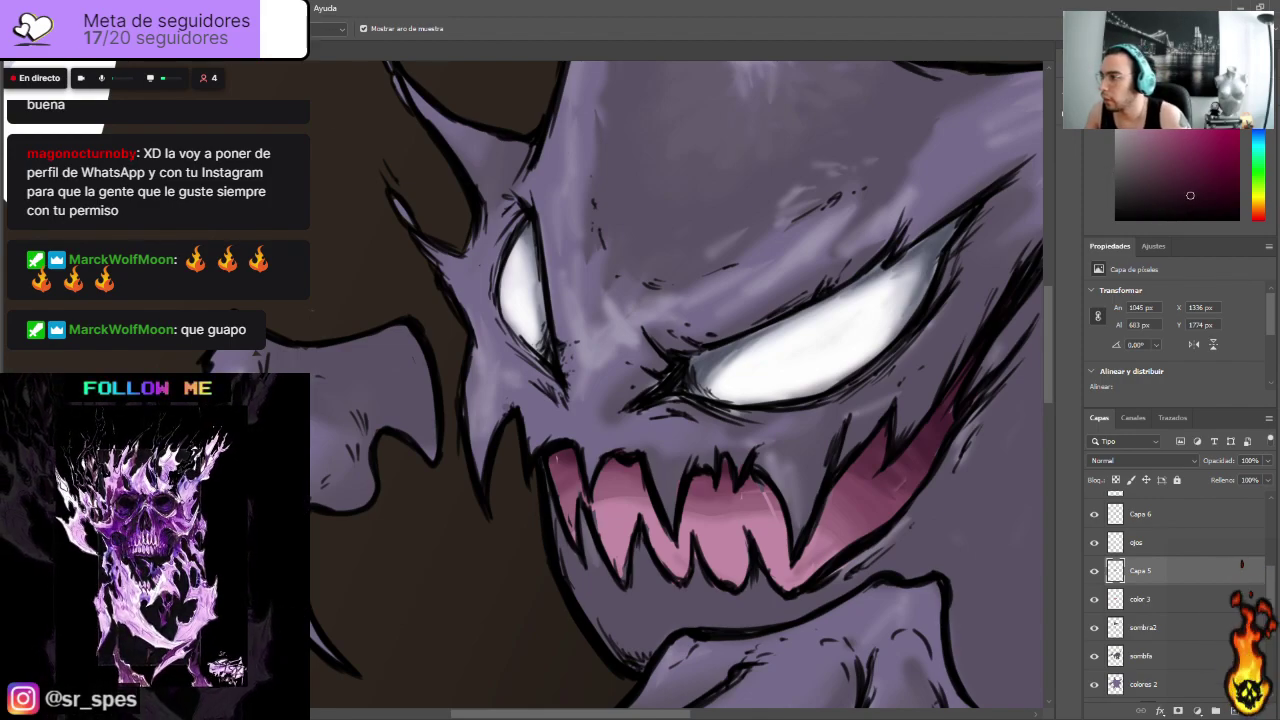
key(b)
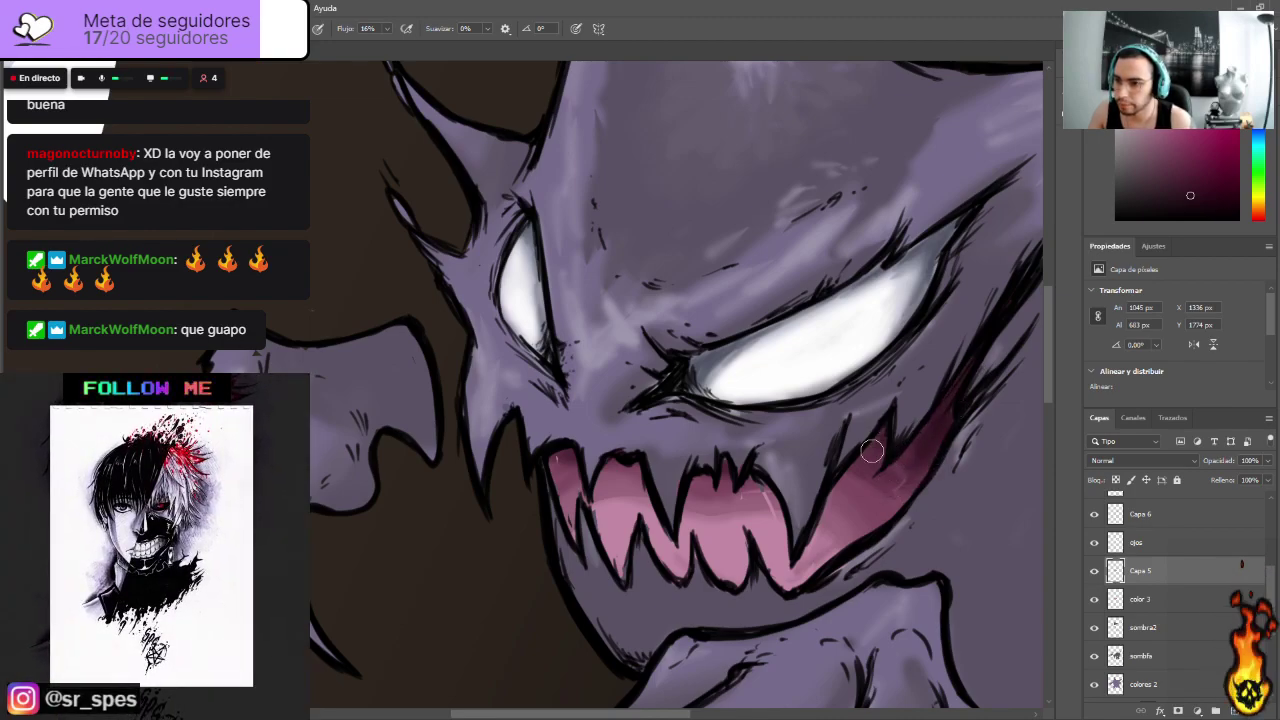
mouse_move(558, 461)
mouse_down()
mouse_move(617, 462)
mouse_move(647, 475)
mouse_move(567, 471)
mouse_move(553, 496)
mouse_move(572, 456)
mouse_move(580, 480)
mouse_move(555, 509)
mouse_up()
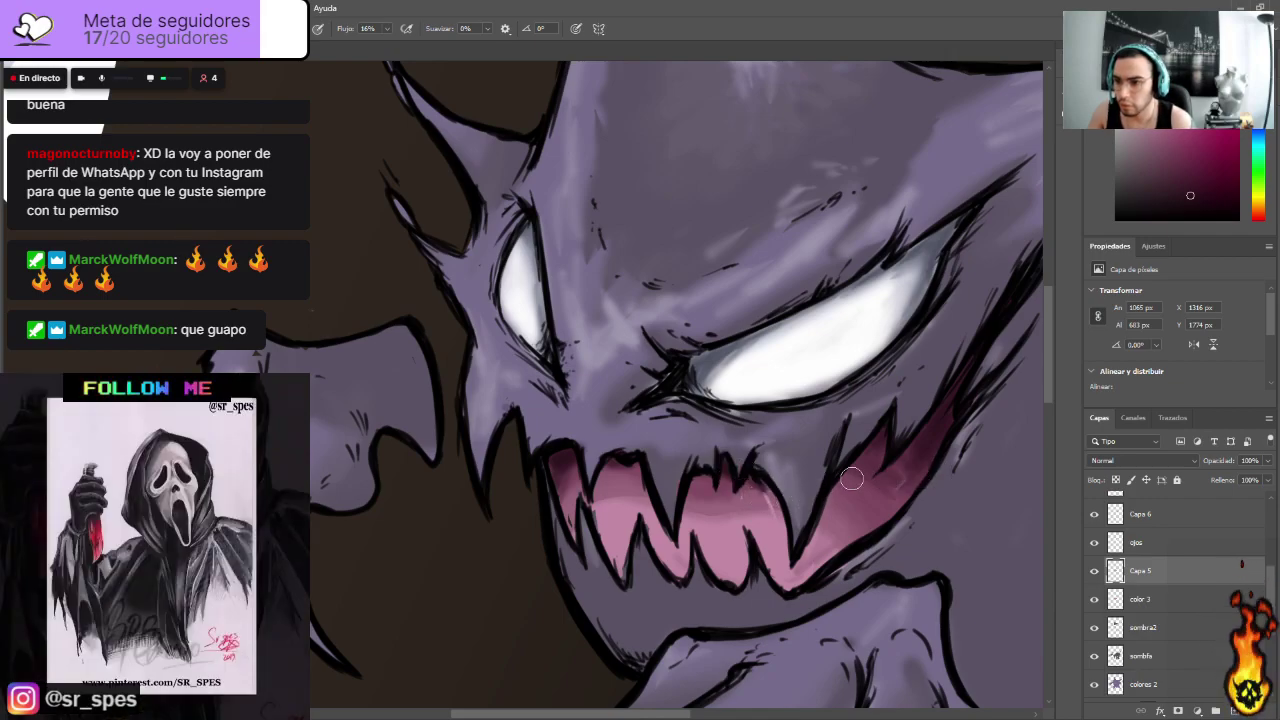
drag(714, 511, 770, 513)
drag(690, 503, 768, 510)
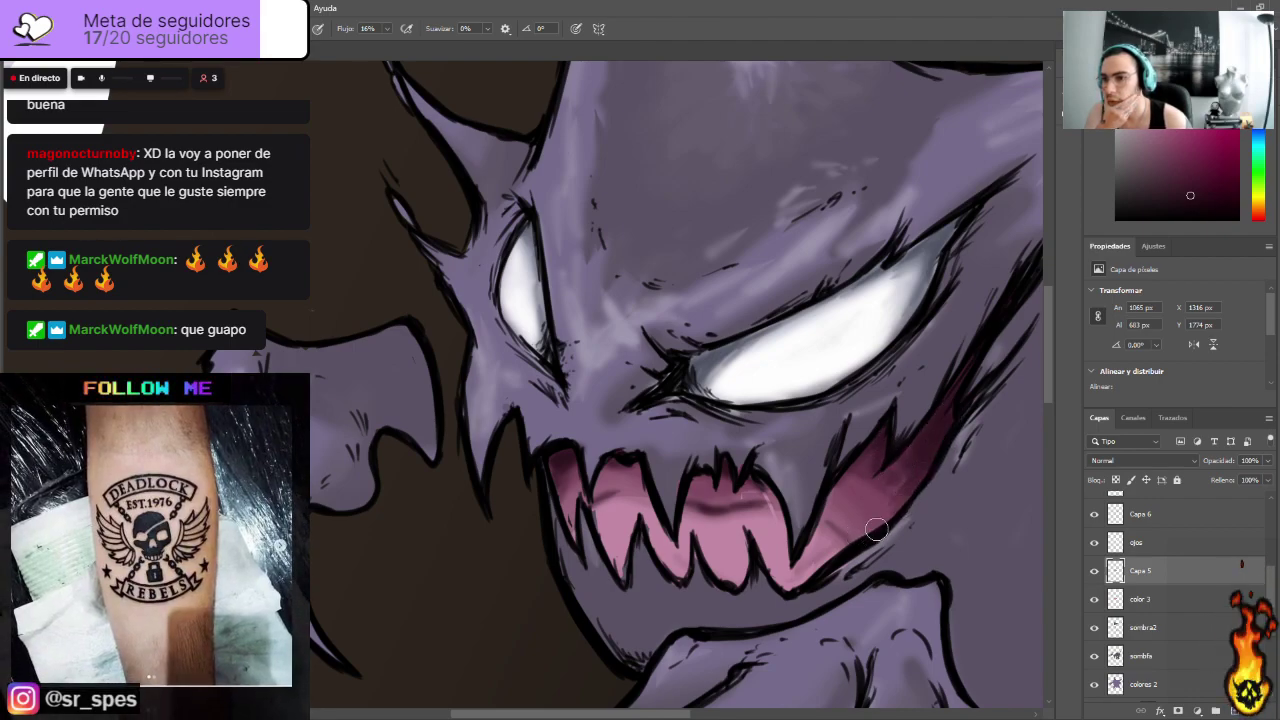
mouse_move(788, 580)
mouse_down()
mouse_move(811, 578)
mouse_move(727, 568)
mouse_up()
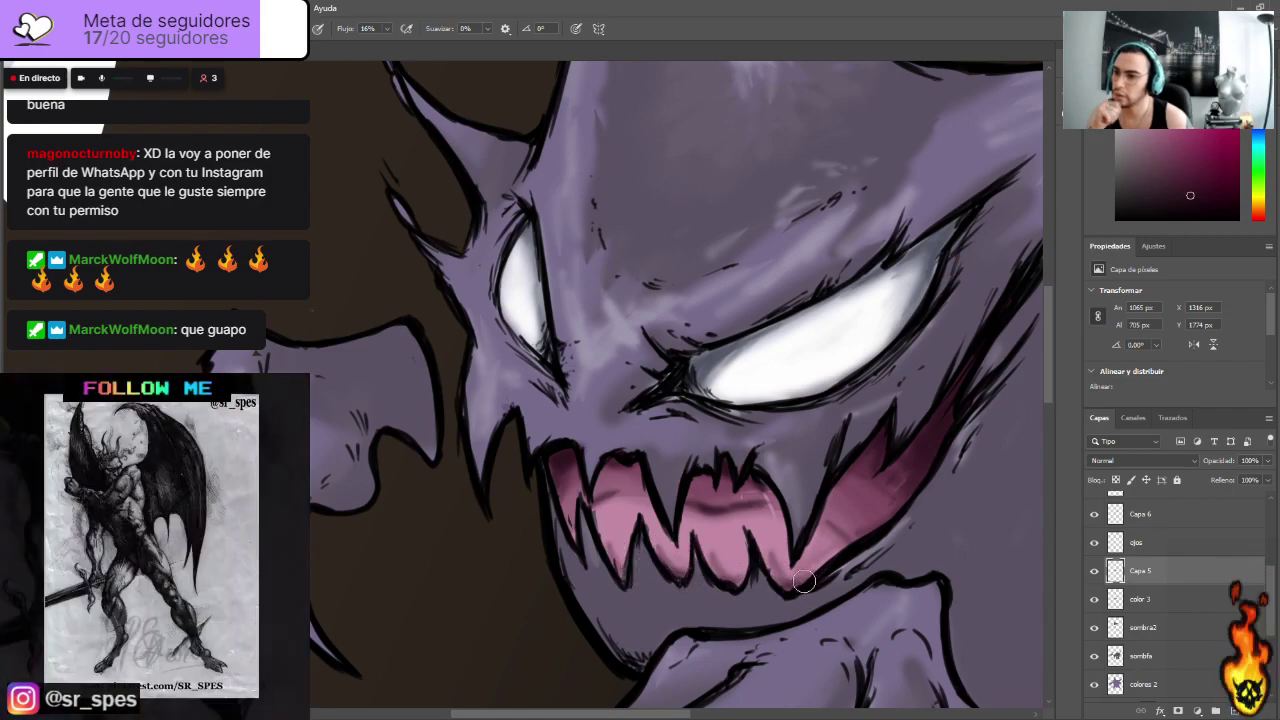
key(ctrl+minus)
key(ctrl+minus)
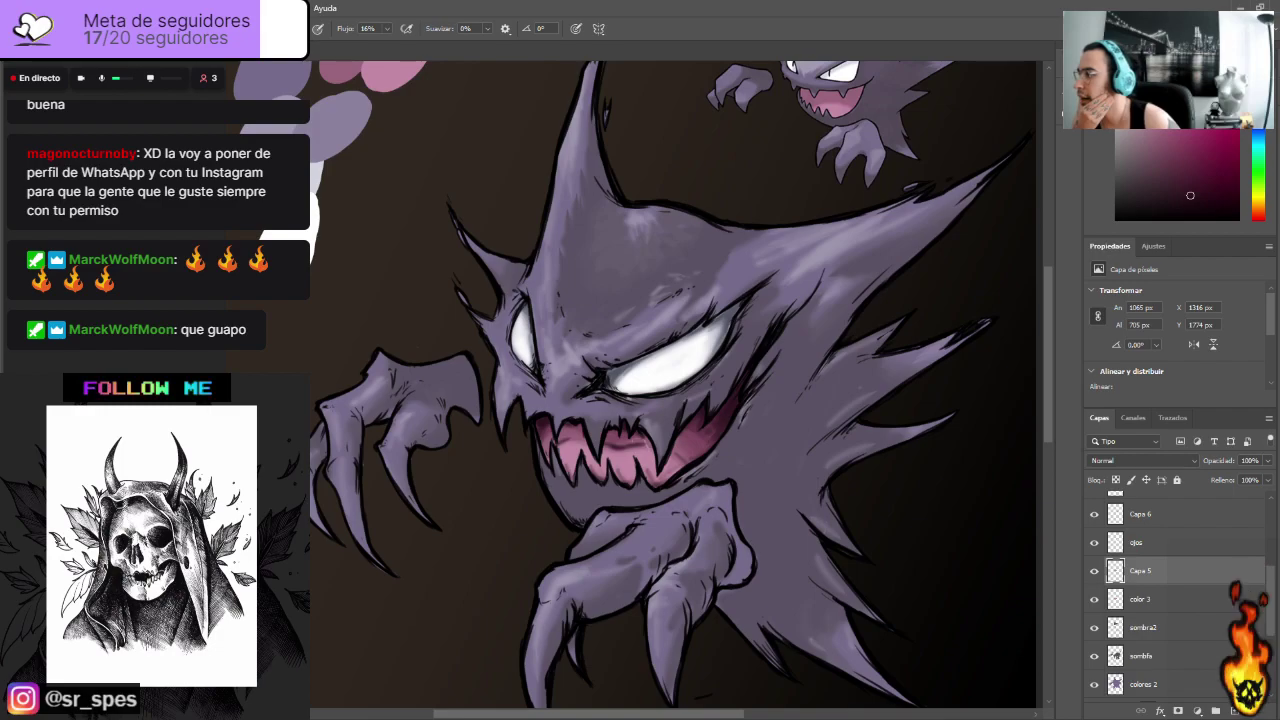
Step: Sample the lighter pink from the mouth and soften the dark band across its middle
alt+click(640, 440)
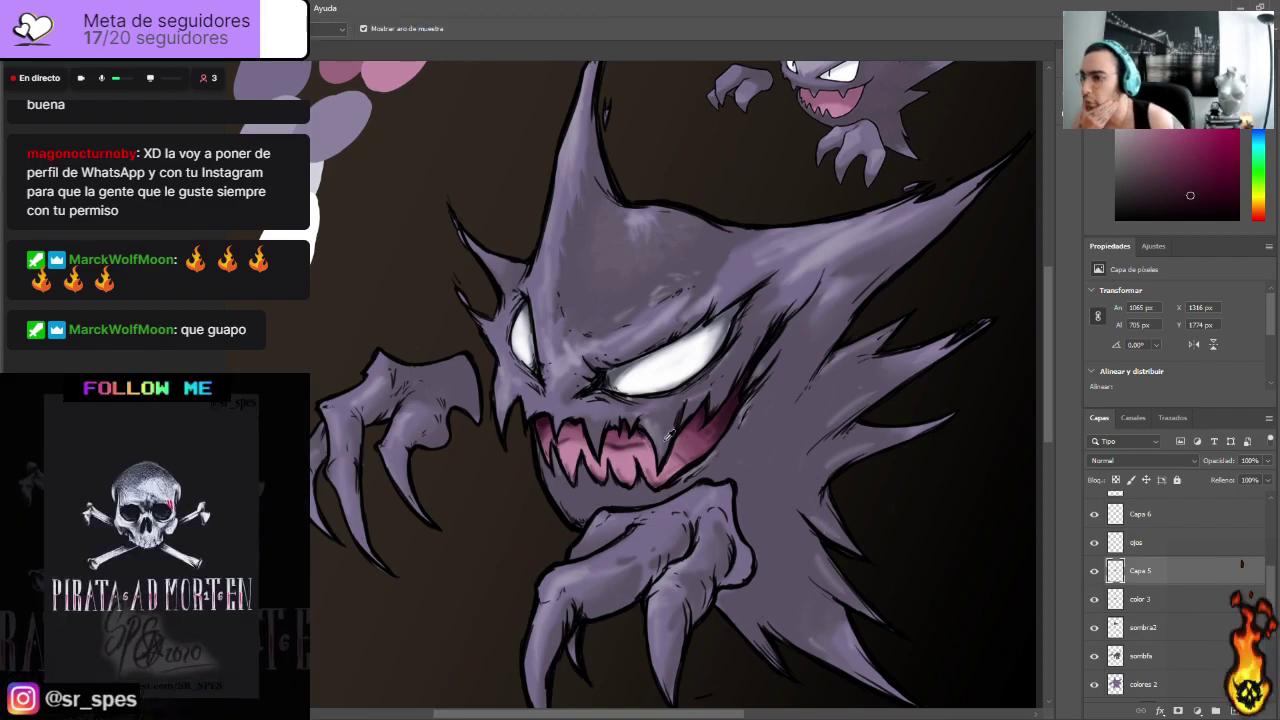
scroll(572, 447, up, 3)
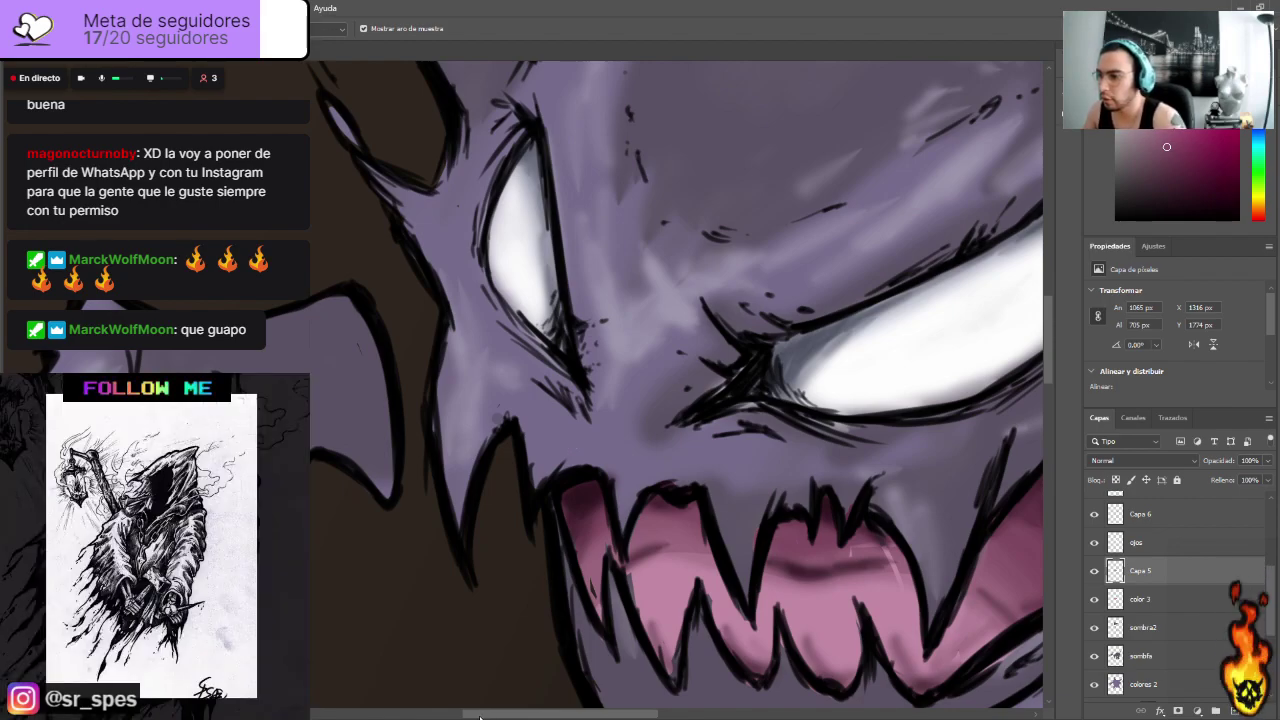
scroll(566, 608, down, 4)
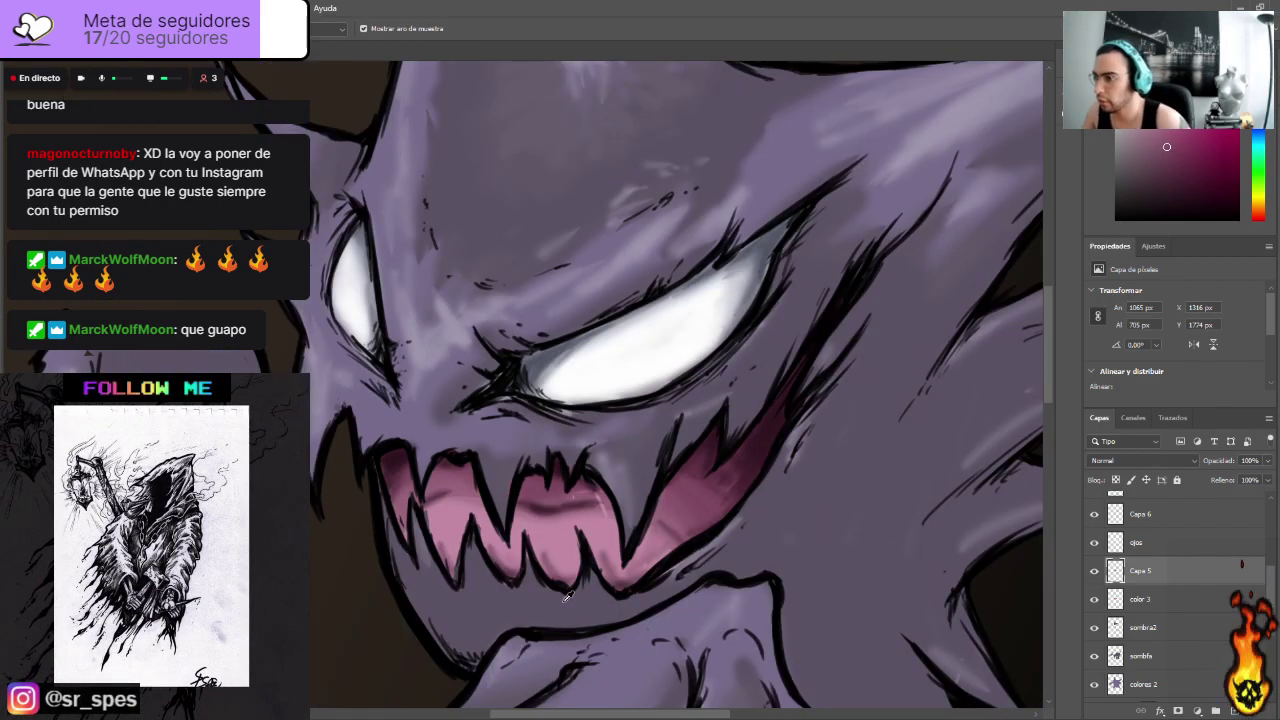
key(b)
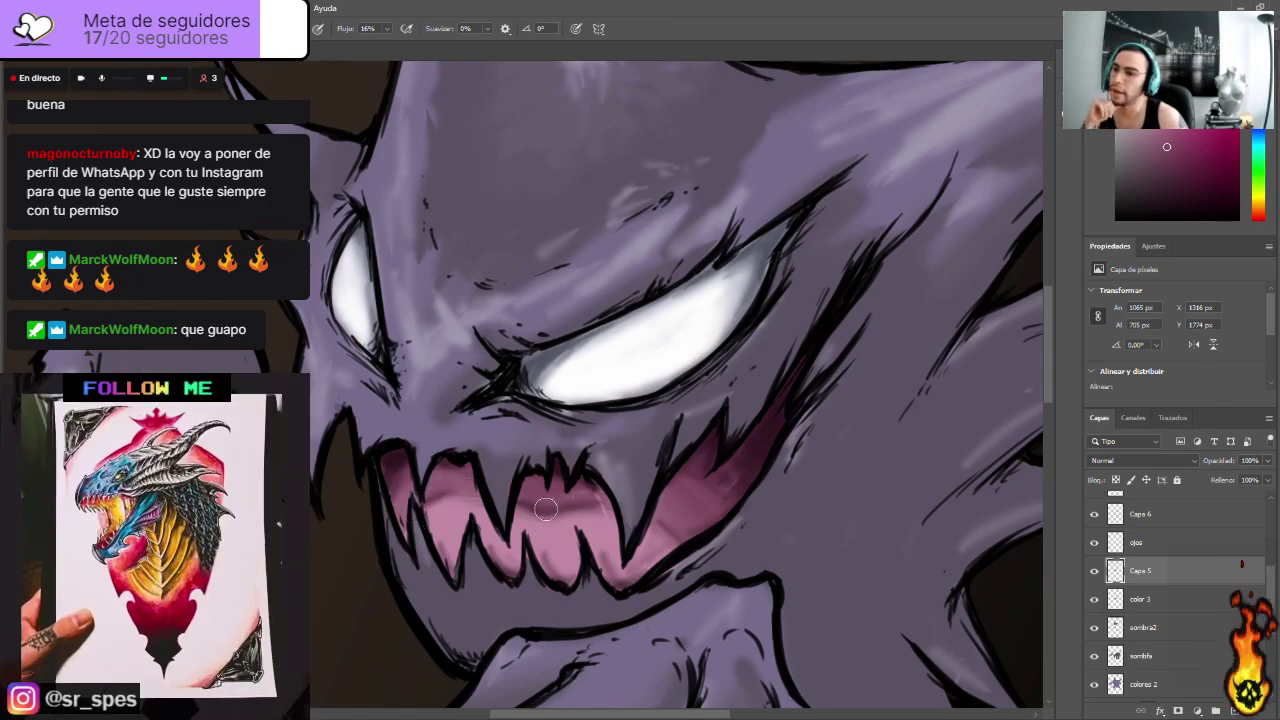
key(ctrl+minus)
key(ctrl+minus)
key(ctrl+minus)
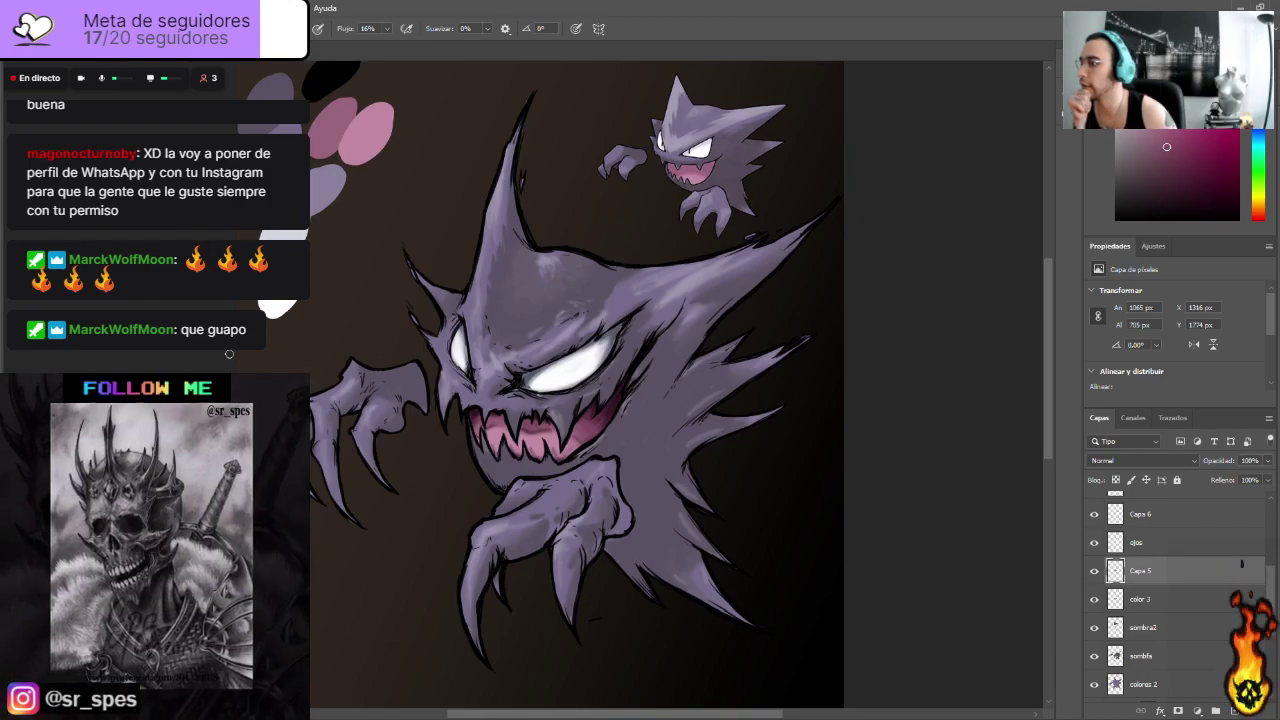
Step: Make the colores 2 layer active and load its painted area as a selection around Haunter's body and hands
click(1149, 686)
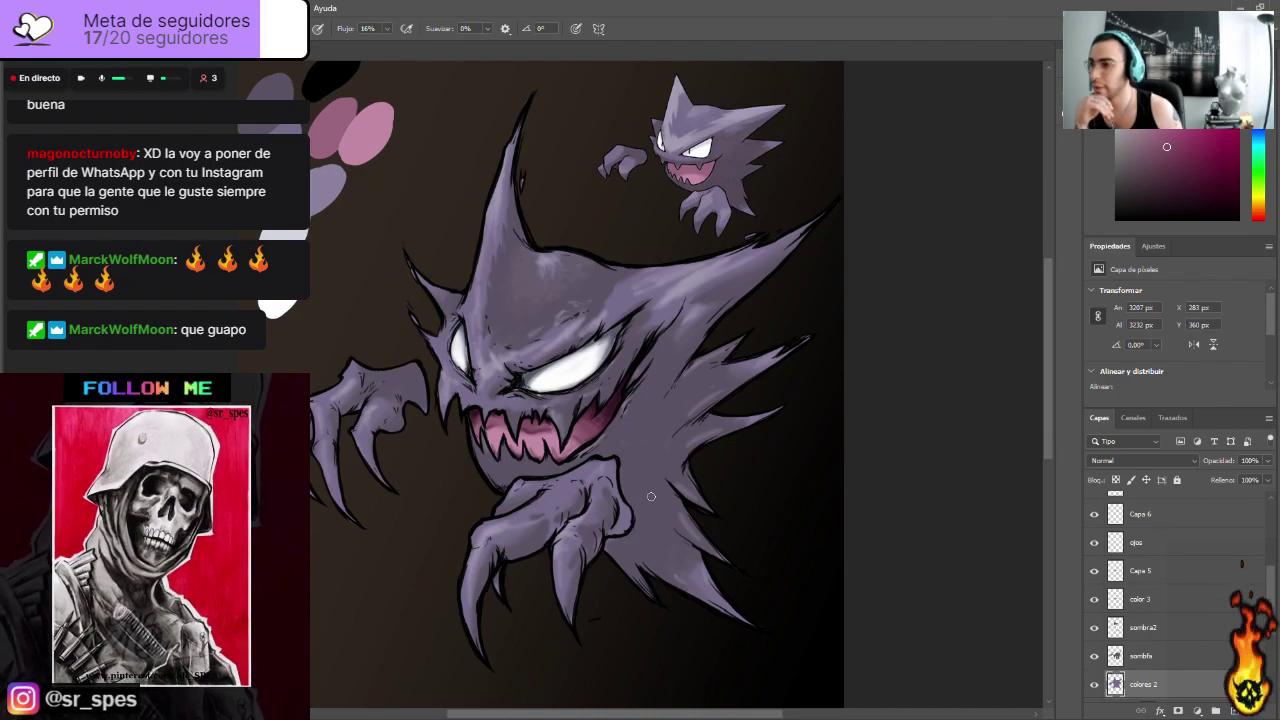
ctrl+click(1117, 685)
key(ctrl+plus)
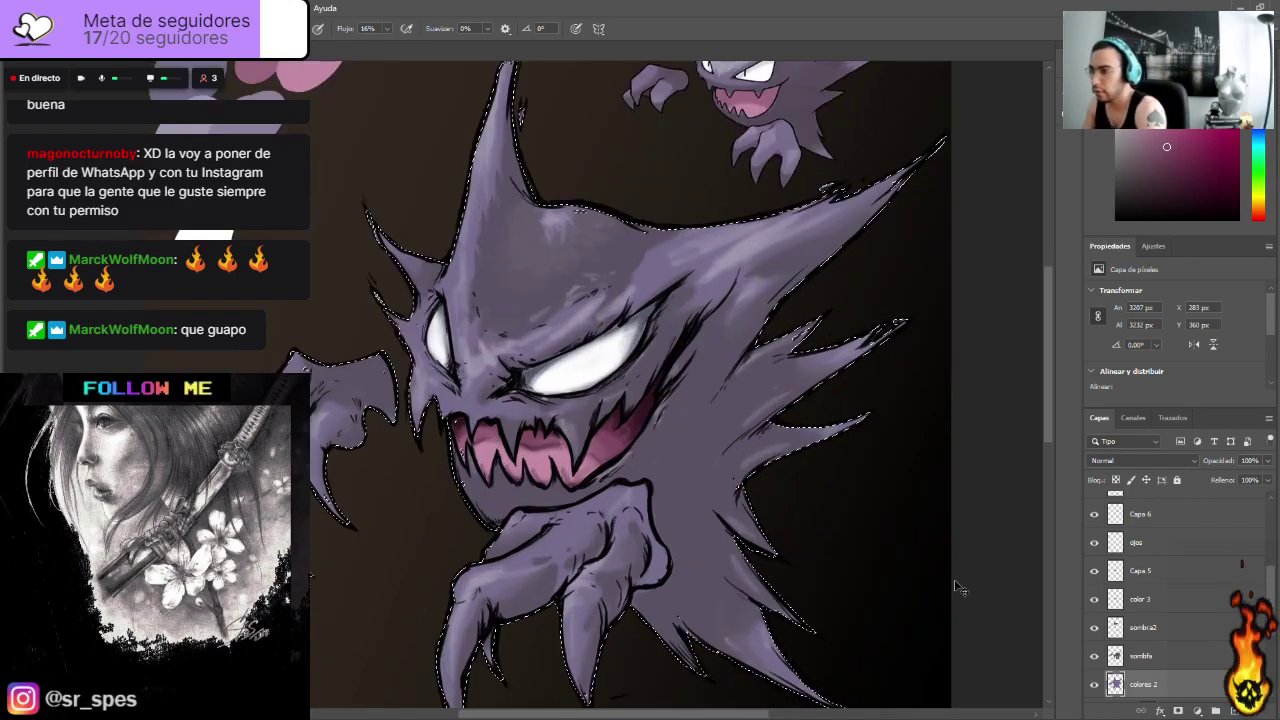
key(ctrl+plus)
scroll(929, 591, down, 3)
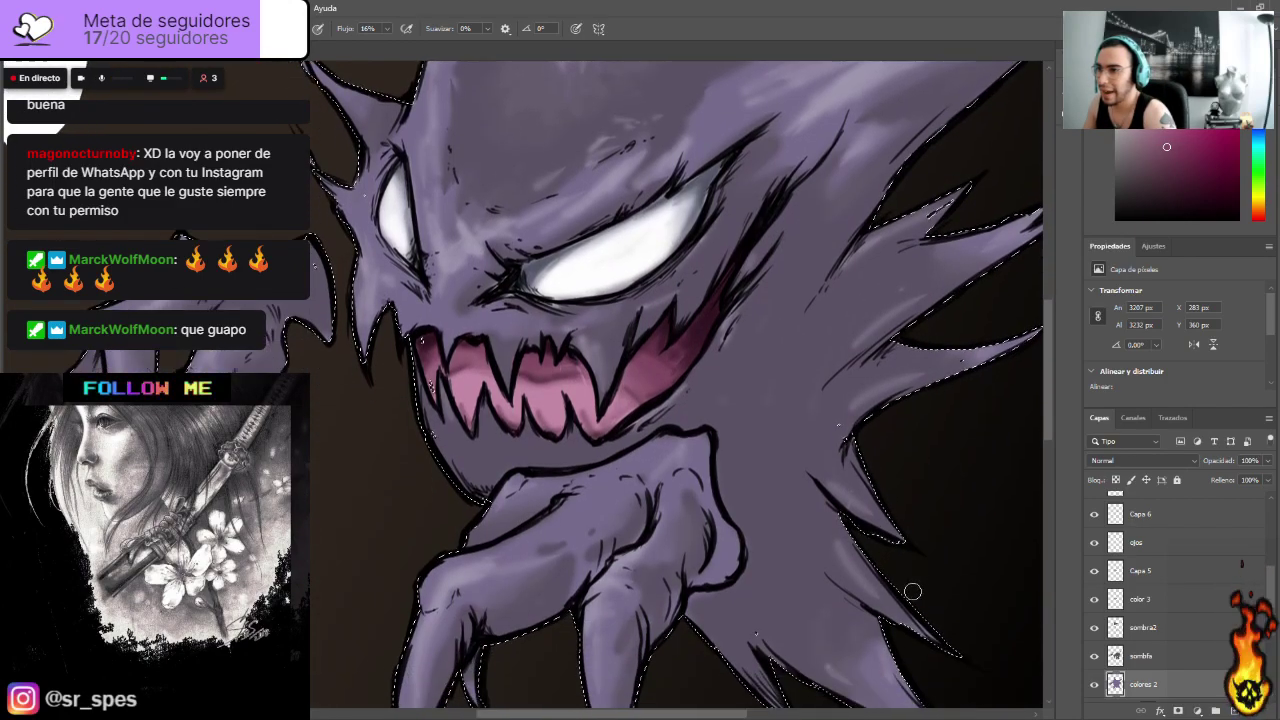
scroll(912, 591, down, 1)
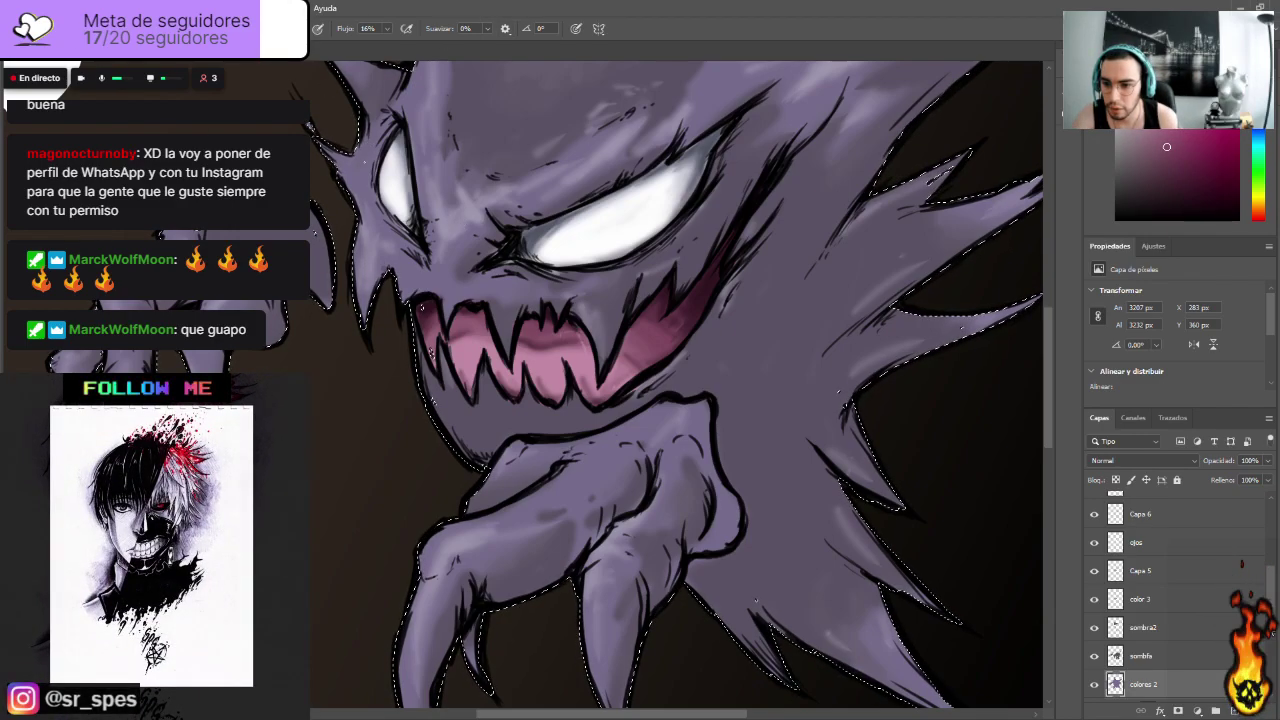
Step: Add a new layer directly below linea 2, keeping the body selection, and activate the Eyedropper
scroll(1274, 598, up, 5)
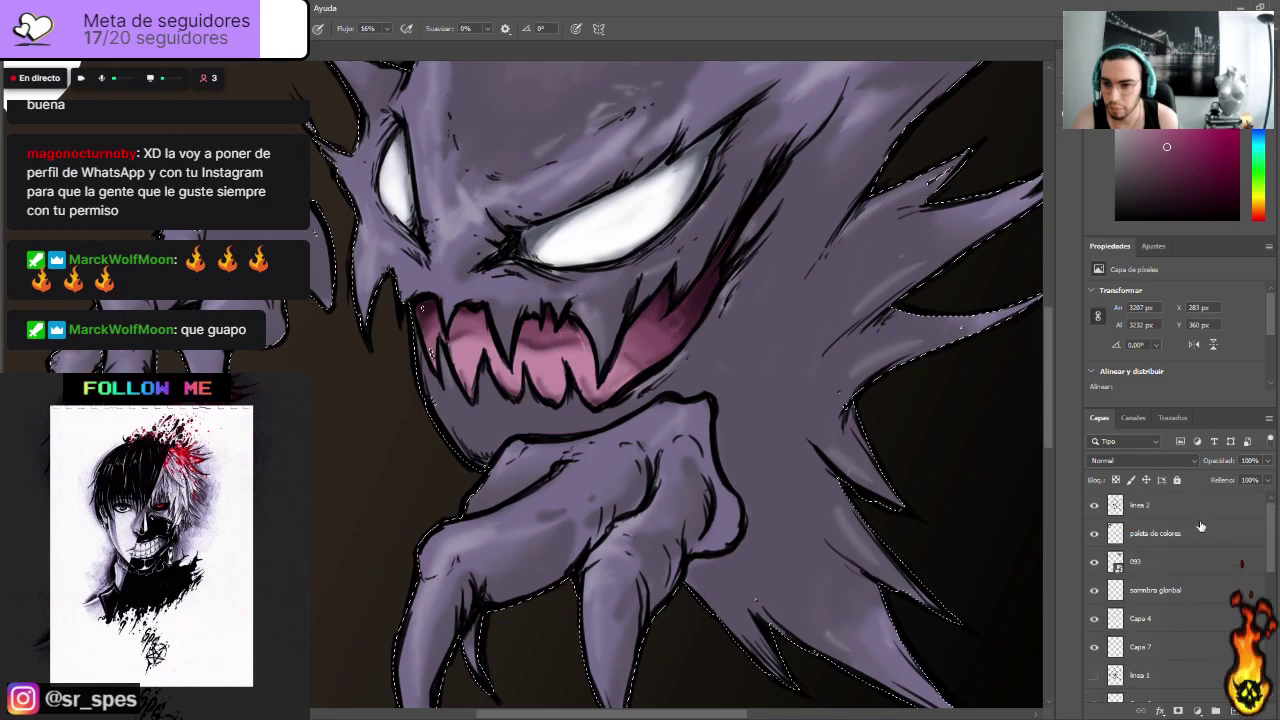
click(1231, 711)
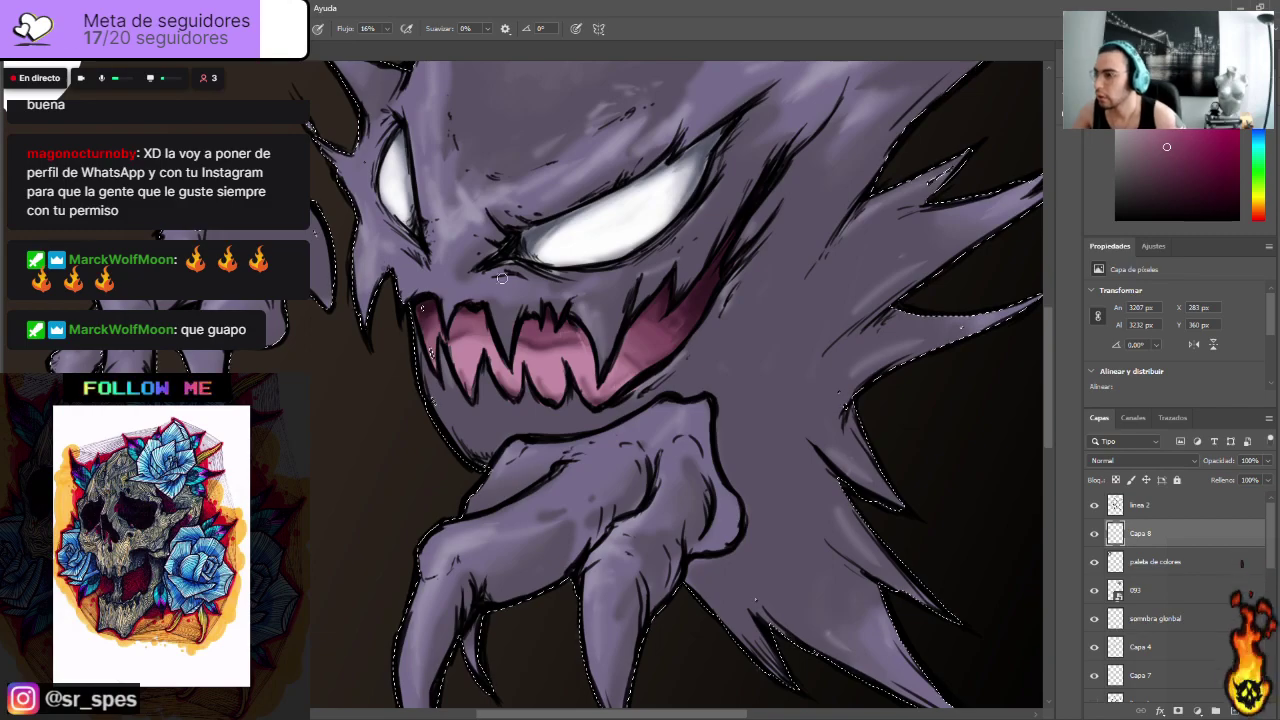
key(i)
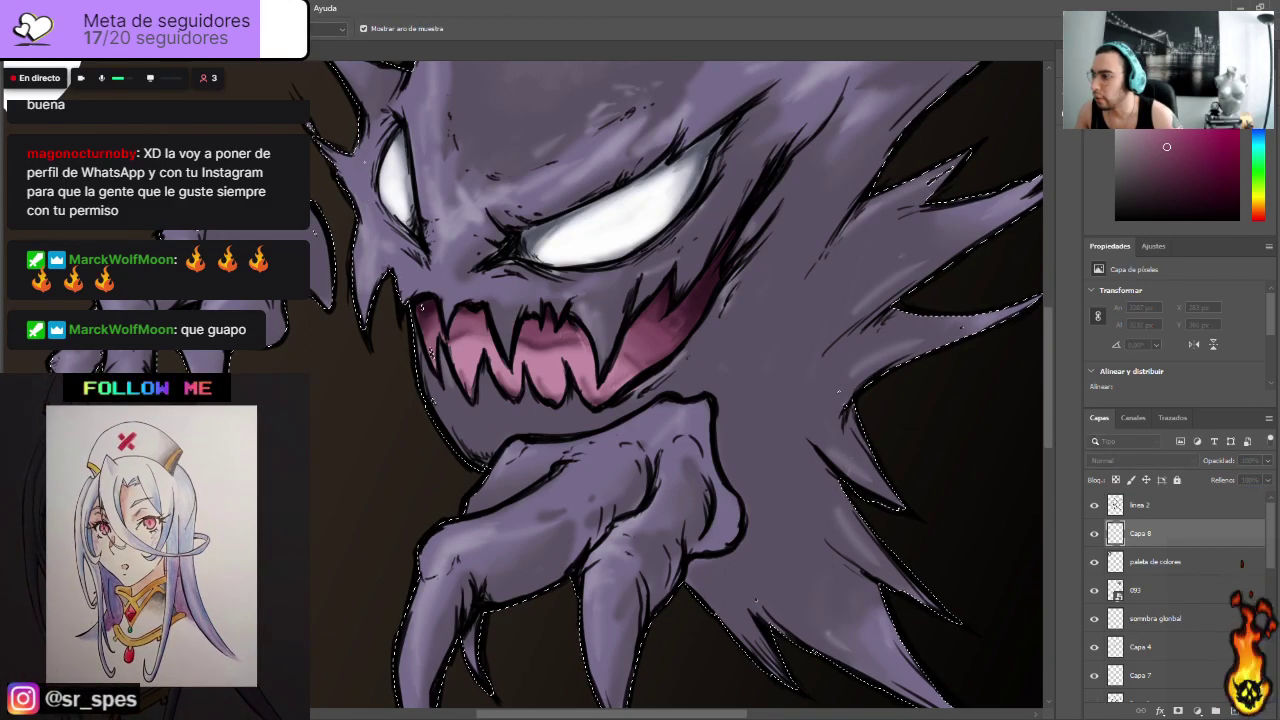
Step: Sample black from the hand's outline and brush a soft shadow along the front hand's outer edge on Capa 8 at 13% flow
alt+click(712, 446)
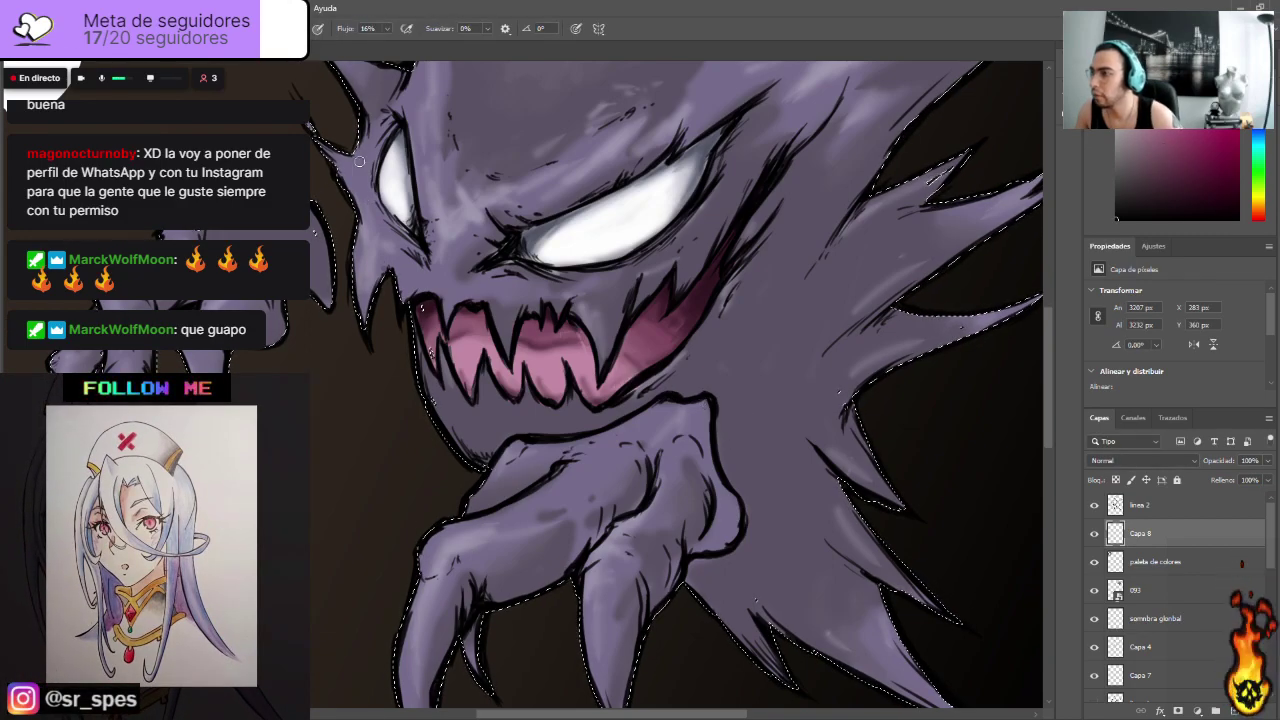
click(388, 29)
click(380, 55)
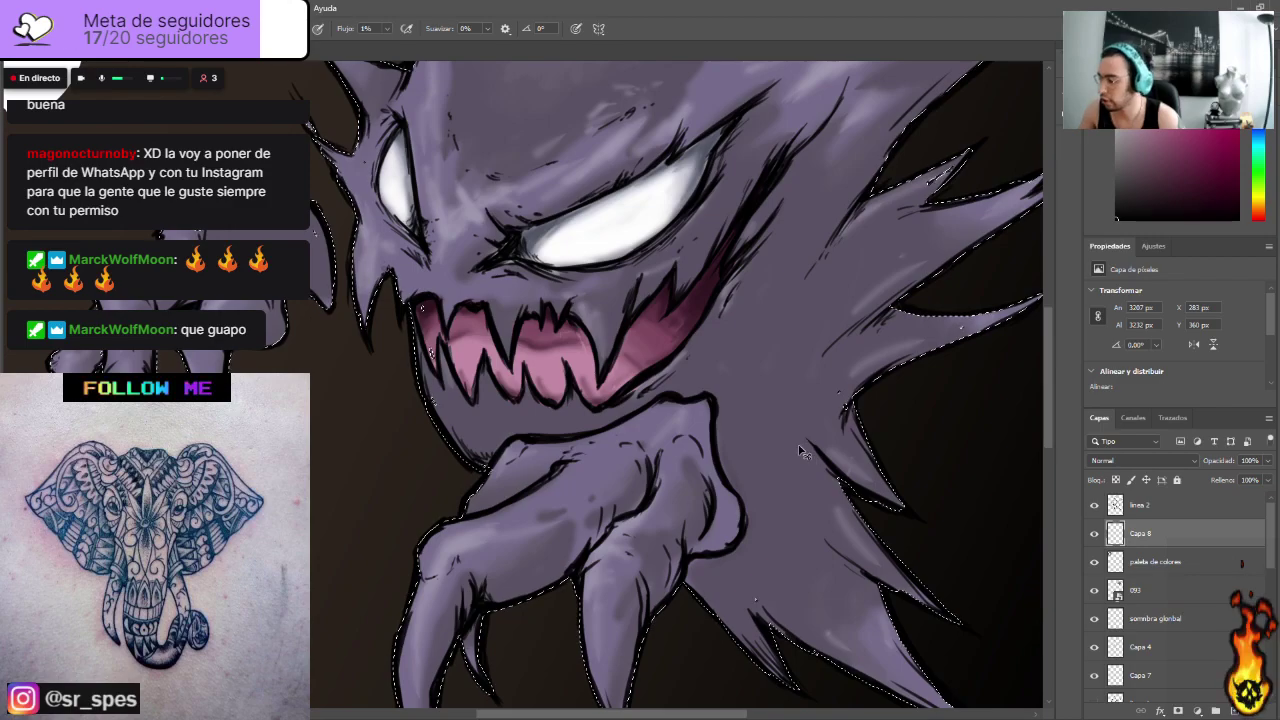
drag(339, 30, 388, 30)
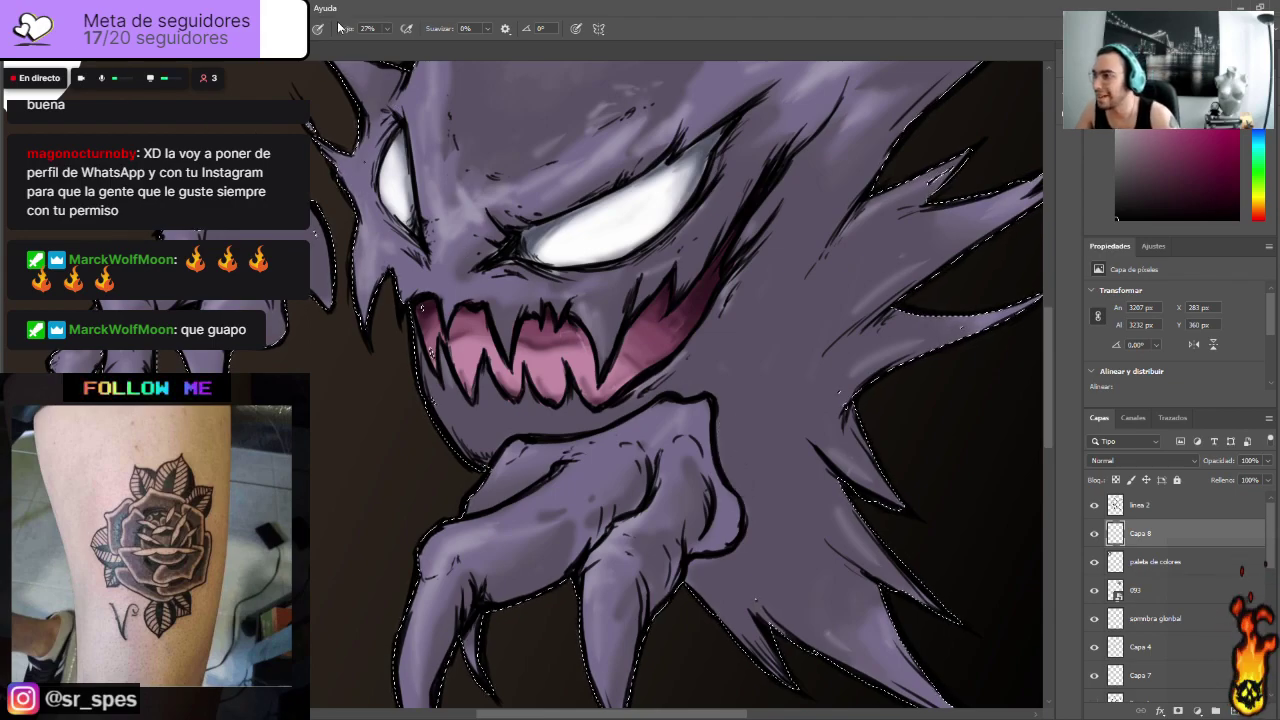
drag(380, 44, 366, 43)
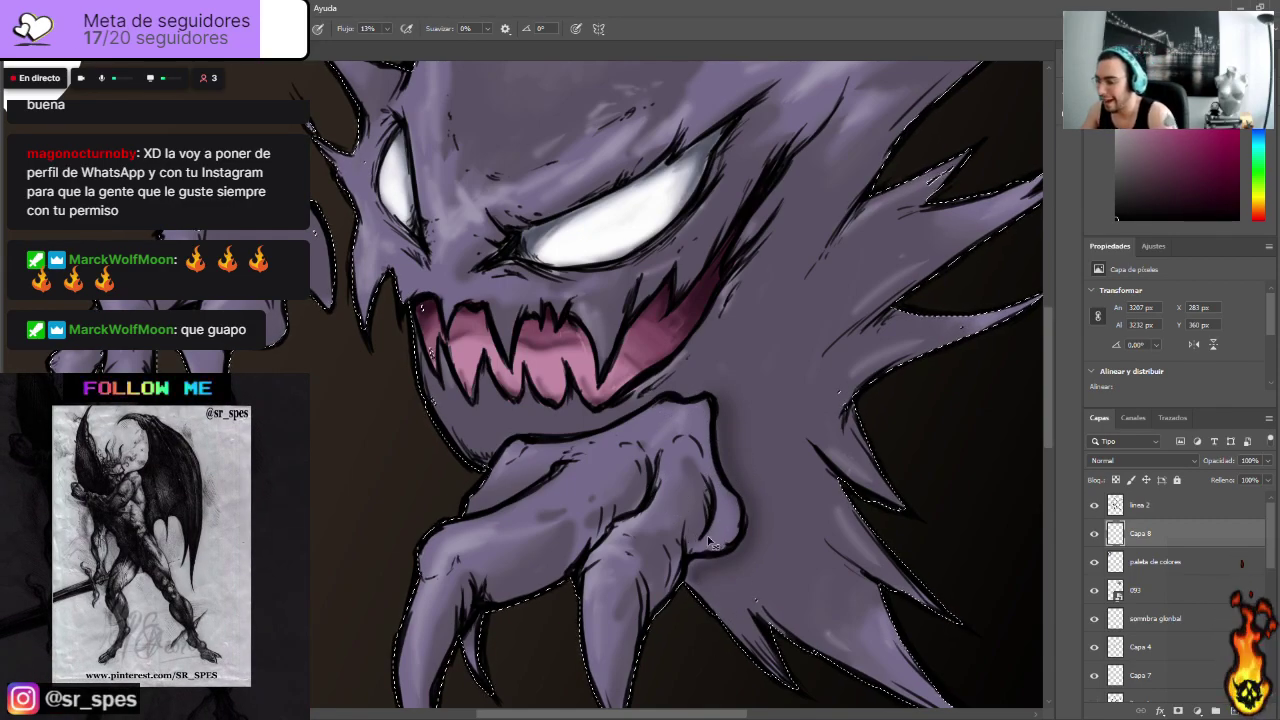
Step: Deepen the soft shadow on the body around the front hand's wrist, from its underside up to the knuckles
key(ctrl+minus)
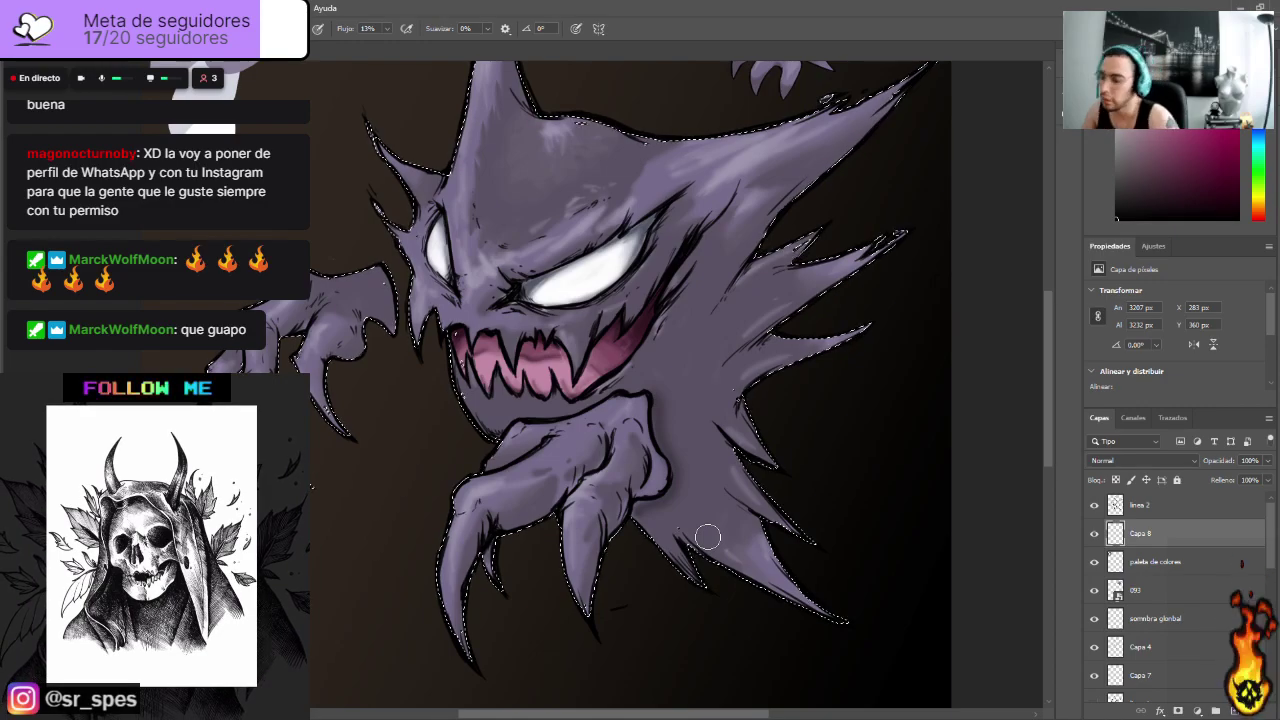
key(ctrl+plus)
key(ctrl+plus)
scroll(710, 532, down, 2)
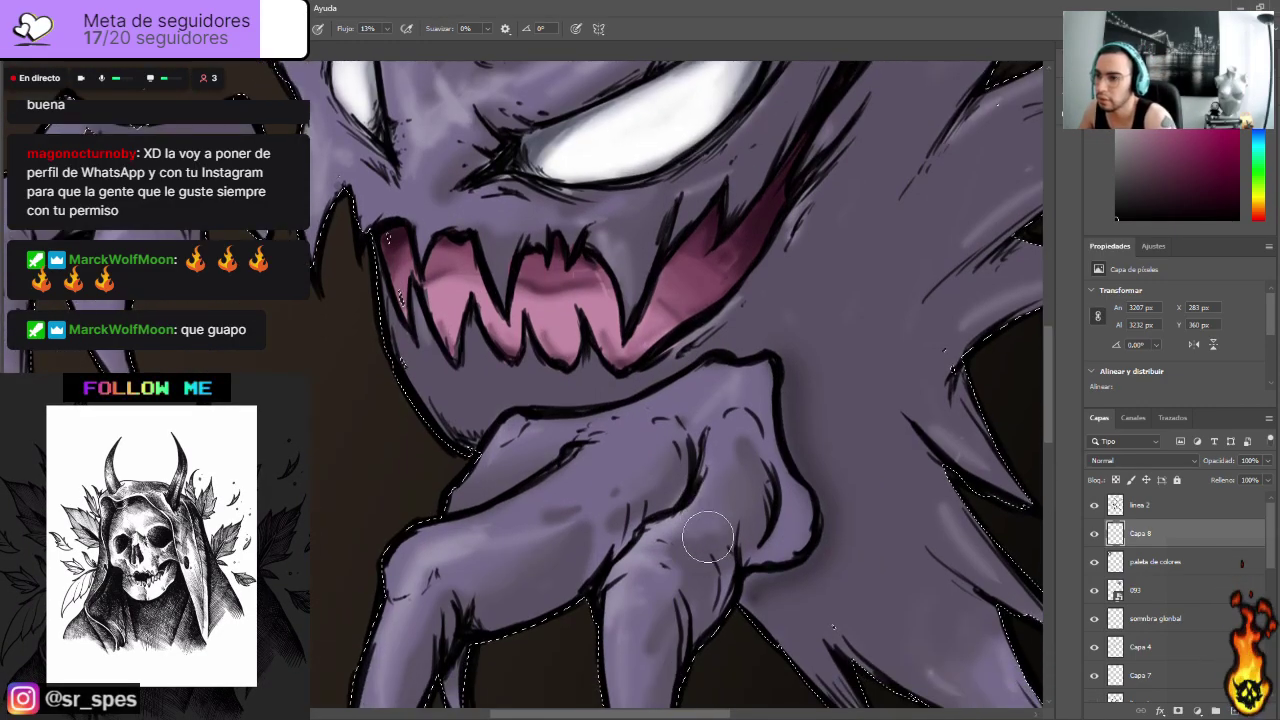
mouse_move(740, 598)
mouse_down()
mouse_move(765, 578)
mouse_move(811, 568)
mouse_move(829, 522)
mouse_move(765, 350)
mouse_up()
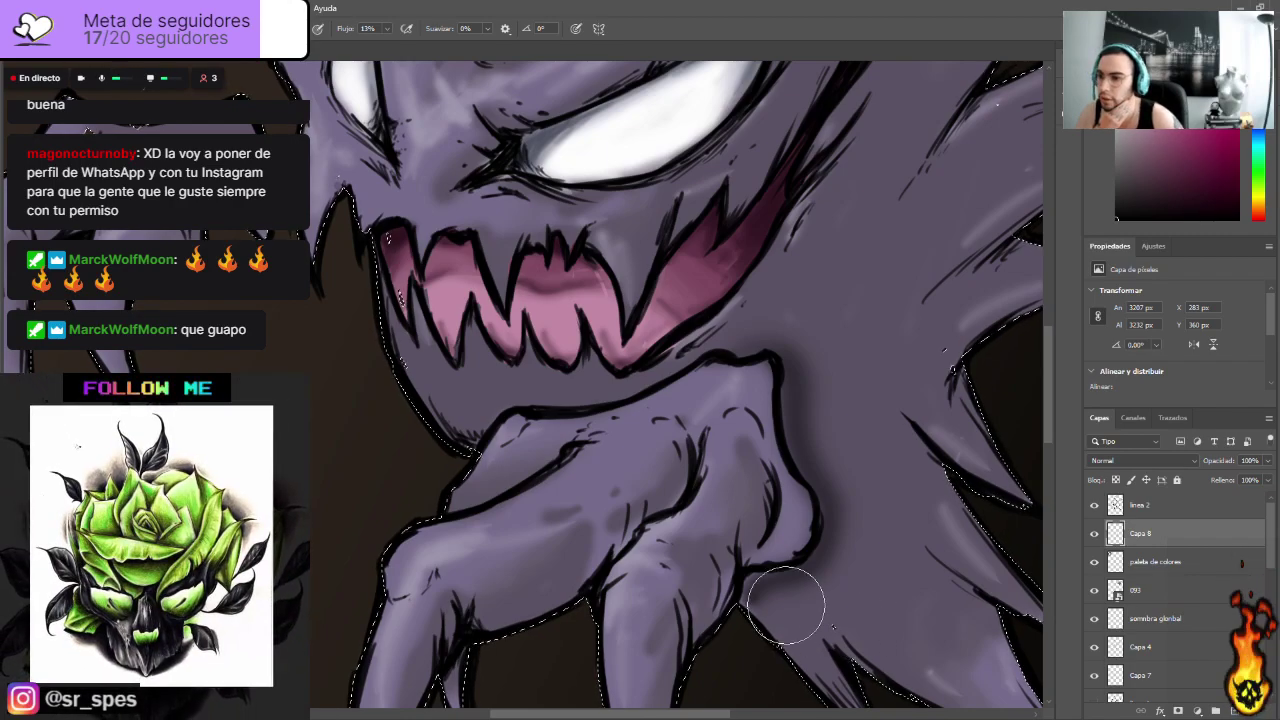
Step: Undo the wide shadow stroke beside the wrist and repaint the shadow around it at 11% brush flow
mouse_move(854, 554)
mouse_down()
mouse_move(853, 508)
mouse_move(830, 463)
mouse_up()
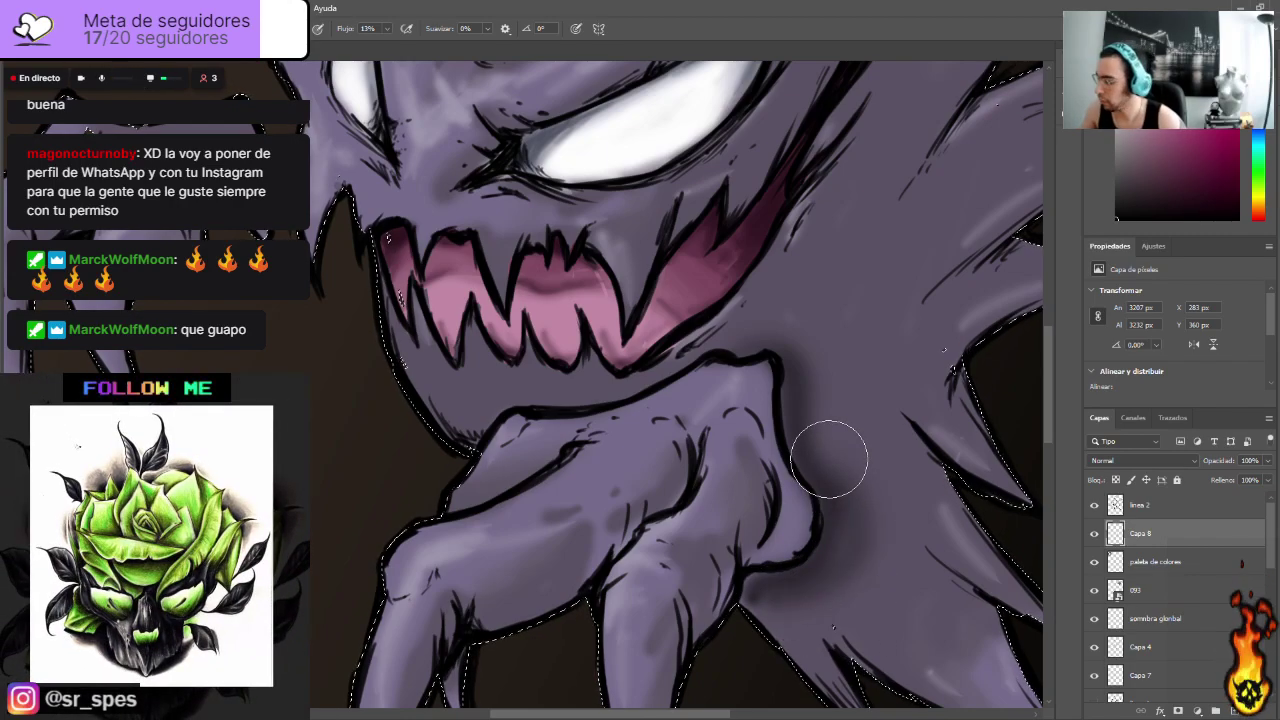
key(ctrl+z)
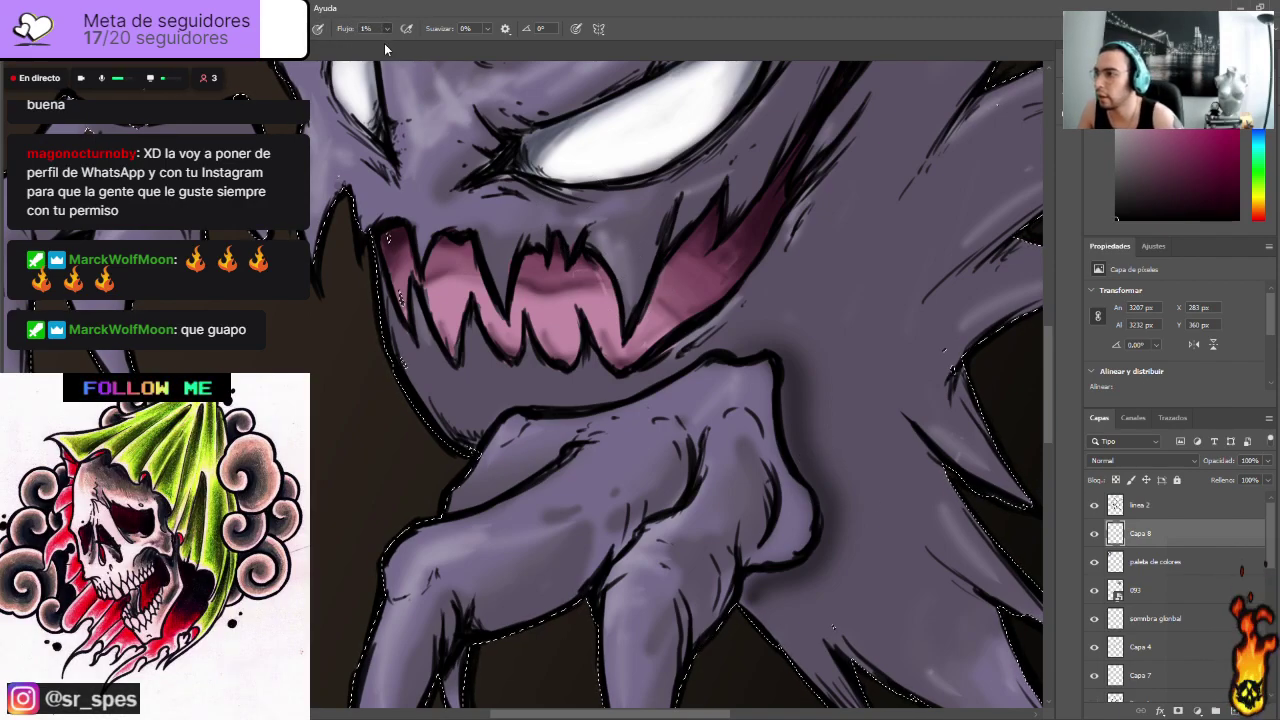
key(shift+1)
key(shift+1)
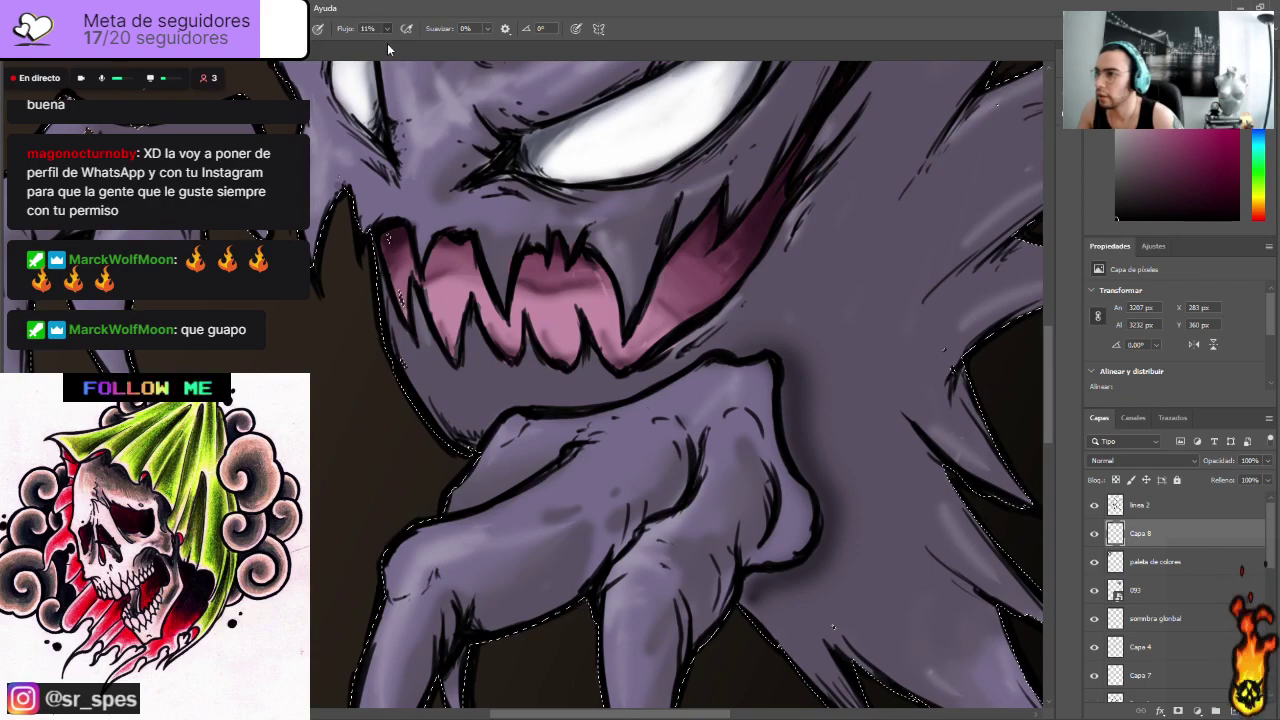
mouse_move(818, 593)
mouse_down()
mouse_move(843, 515)
mouse_move(809, 379)
mouse_move(791, 347)
mouse_move(754, 340)
mouse_up()
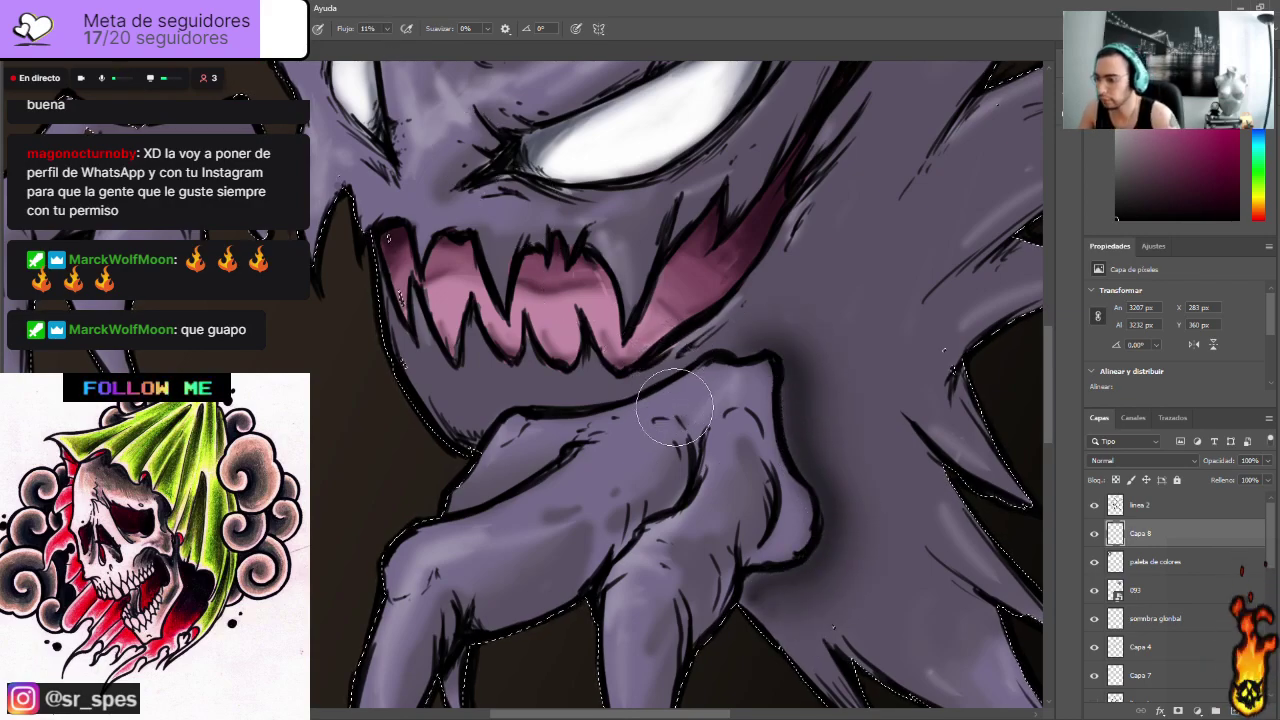
Step: Set the brush flow to 2%, darken the shaded areas across Haunter's body, and clear the selection
scroll(668, 390, down, 3)
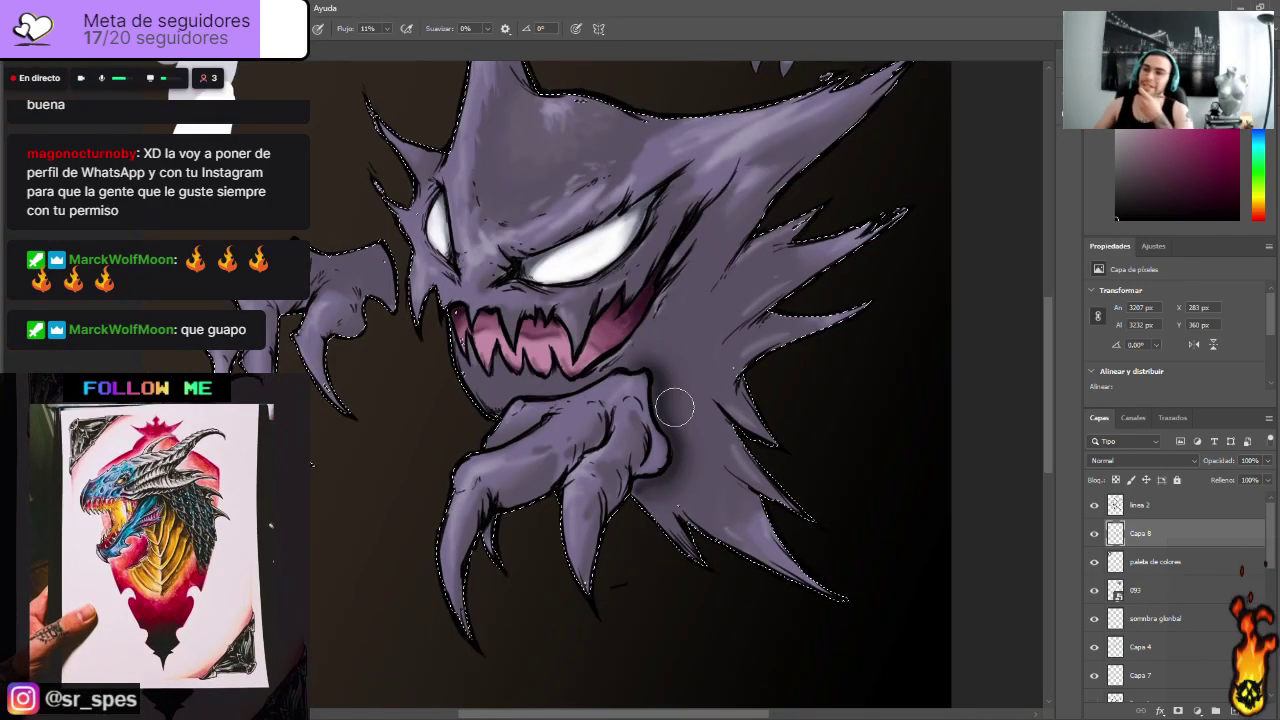
scroll(960, 512, up, 1)
scroll(960, 513, up, 3)
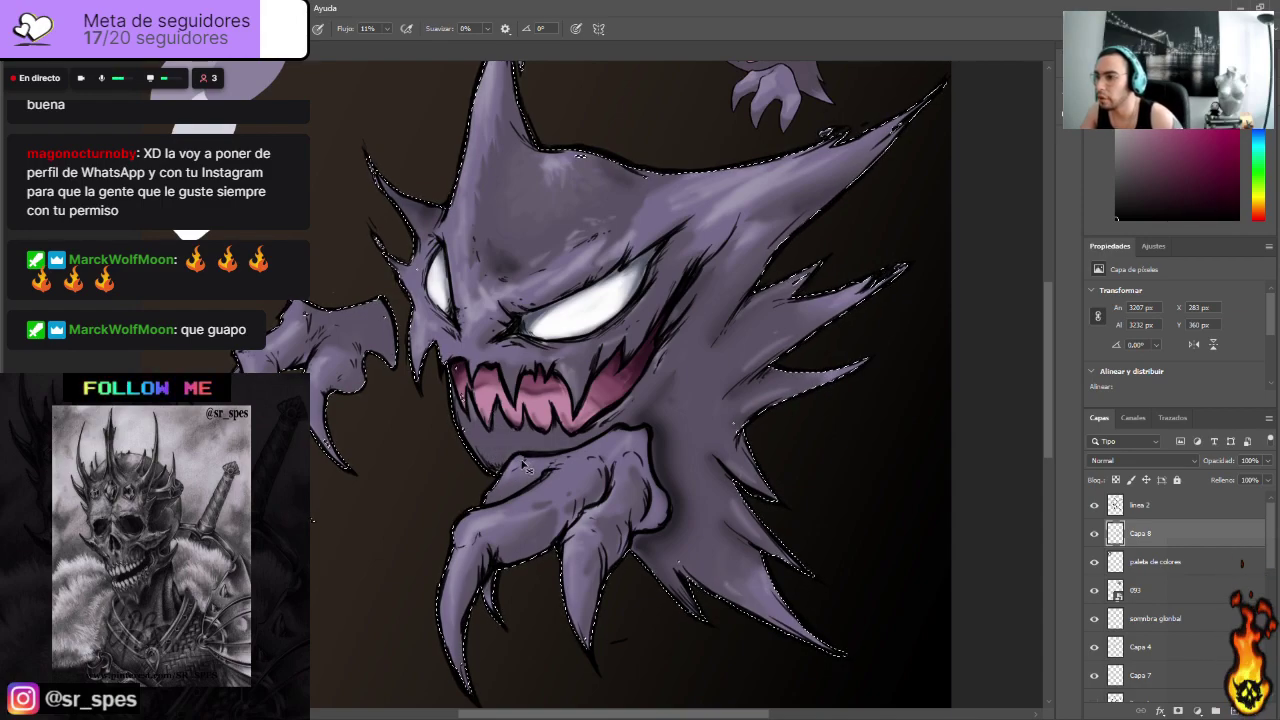
drag(386, 48, 381, 51)
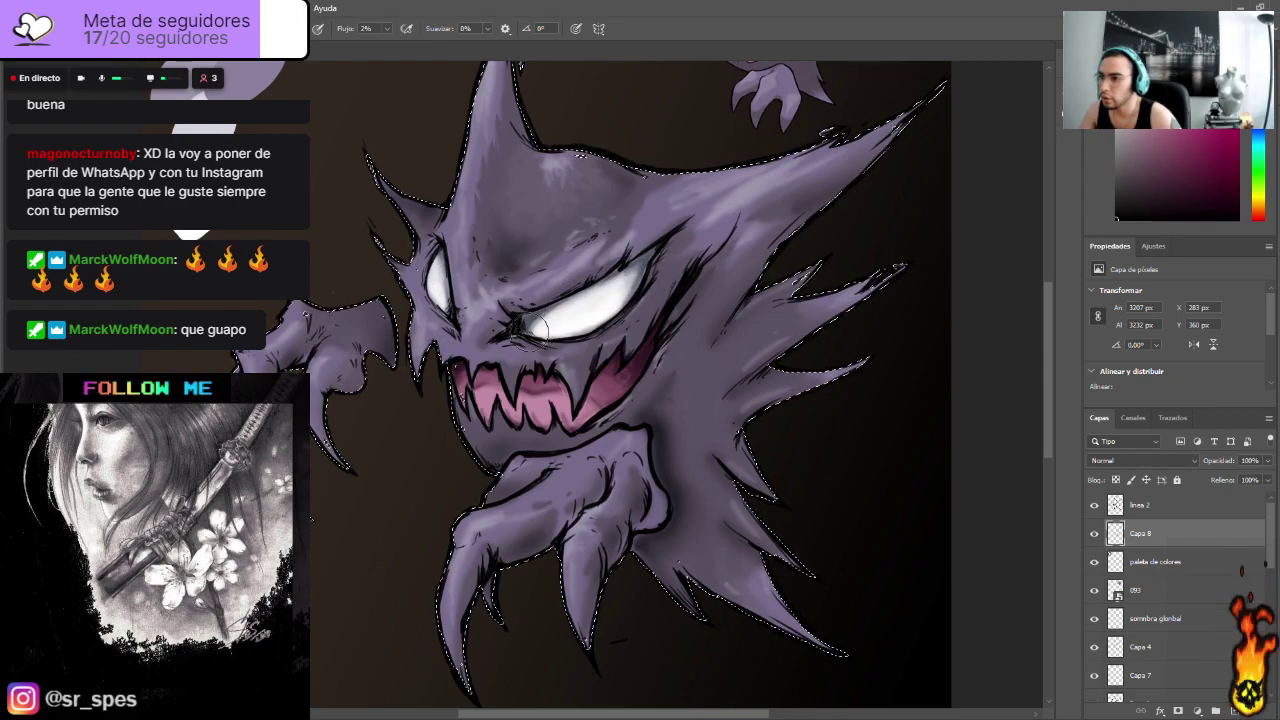
scroll(540, 323, down, 2)
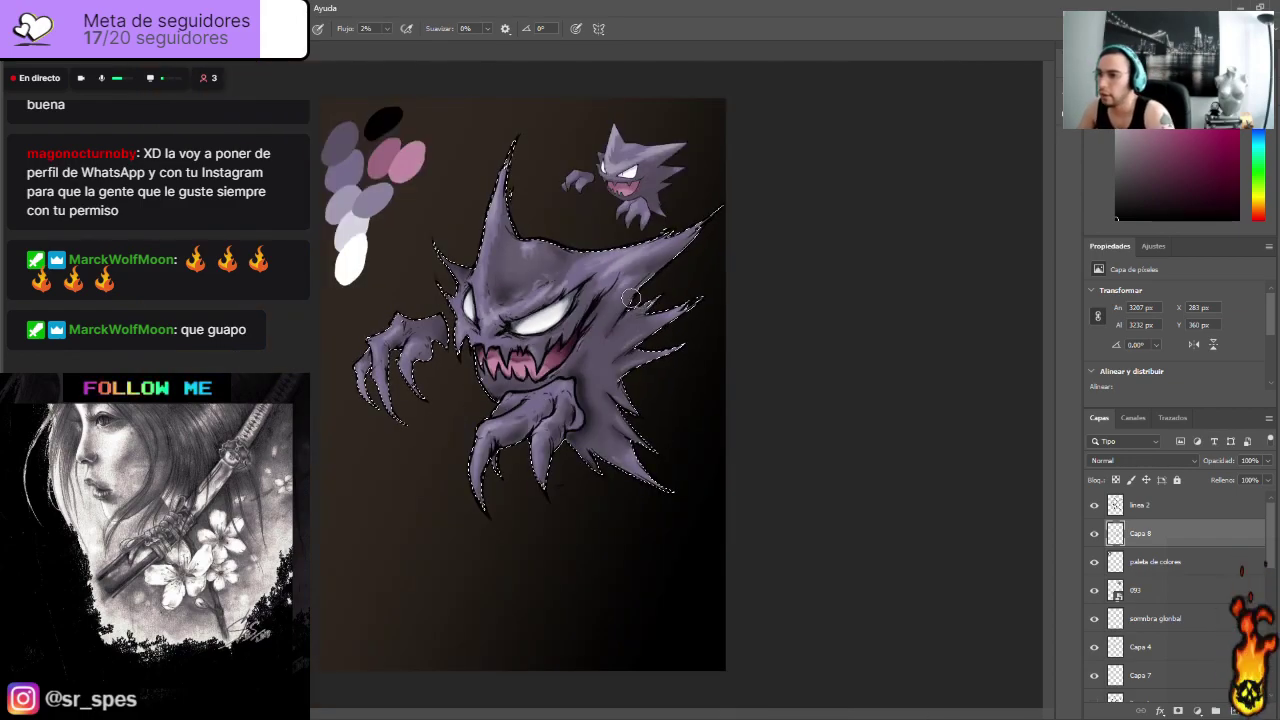
scroll(631, 298, up, 2)
scroll(590, 270, up, 2)
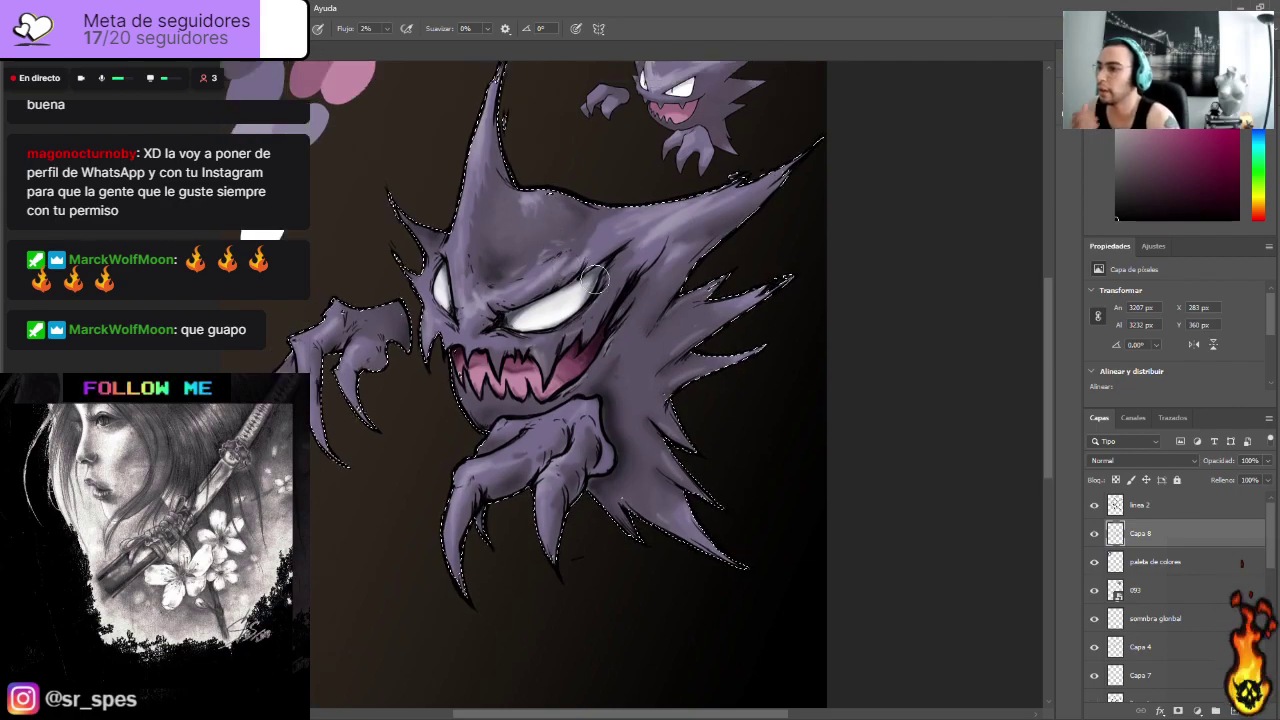
scroll(590, 270, up, 2)
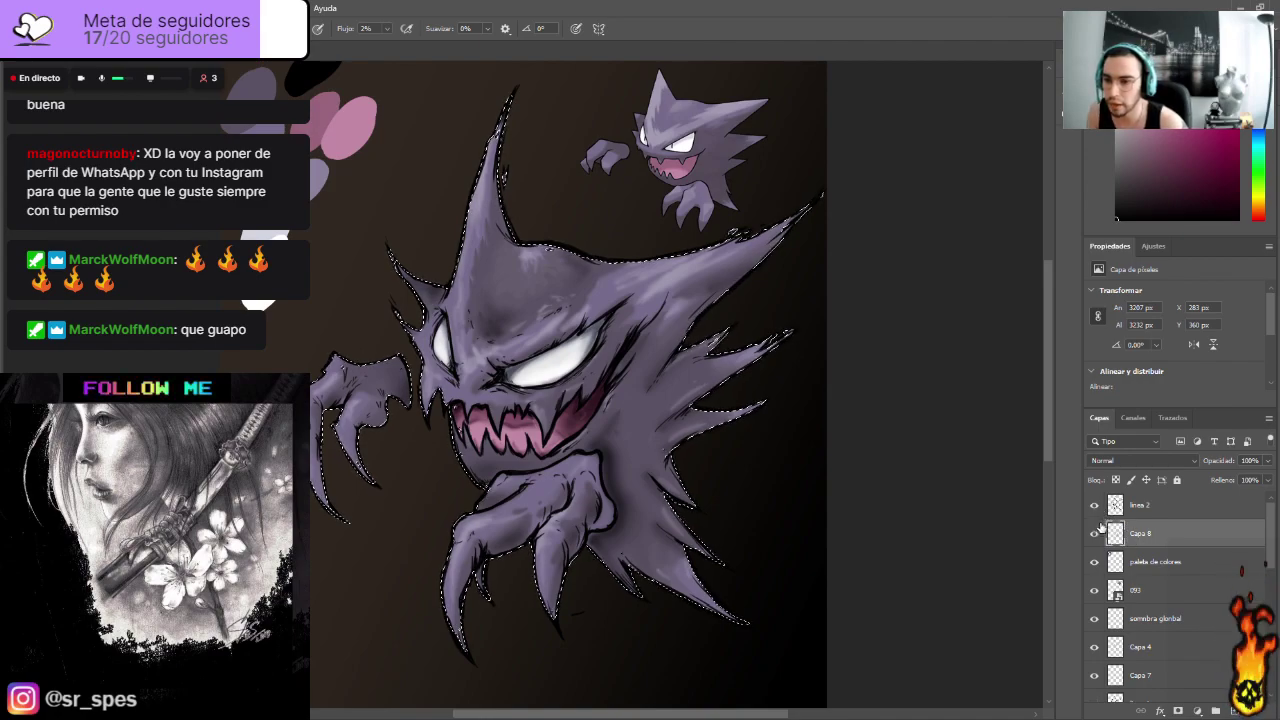
key(m)
key(ctrl+d)
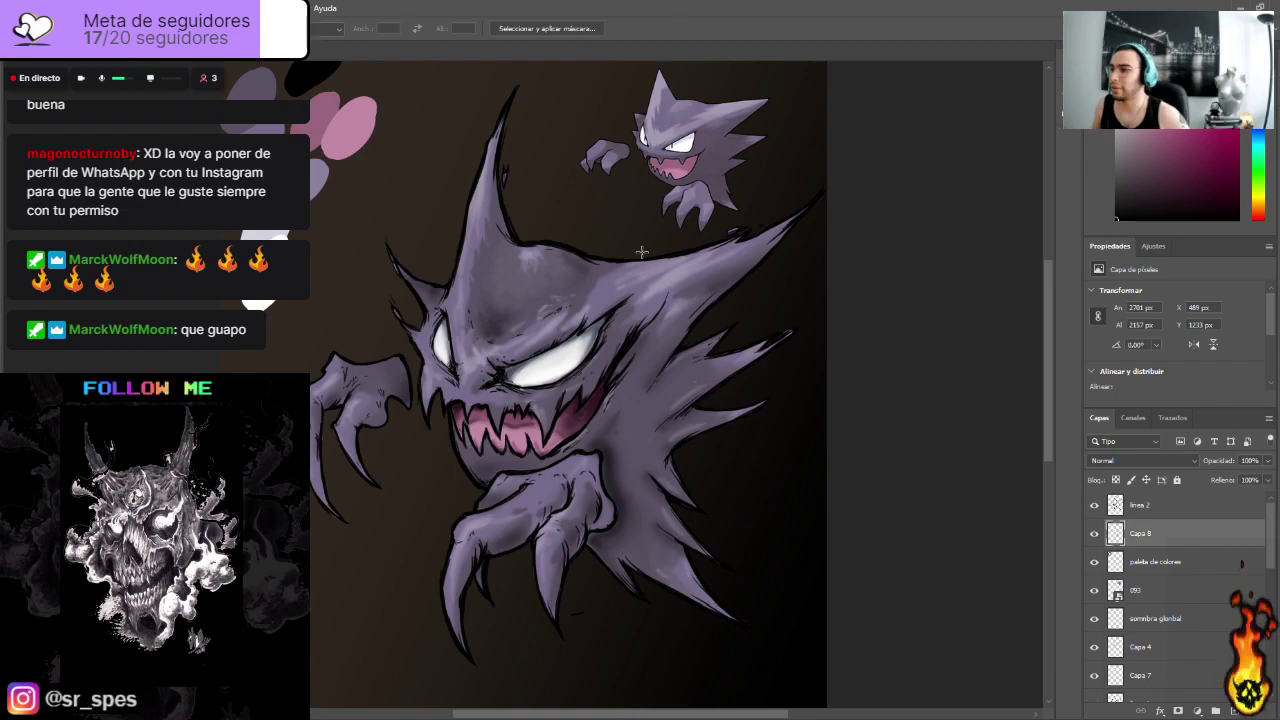
scroll(645, 258, up, 2)
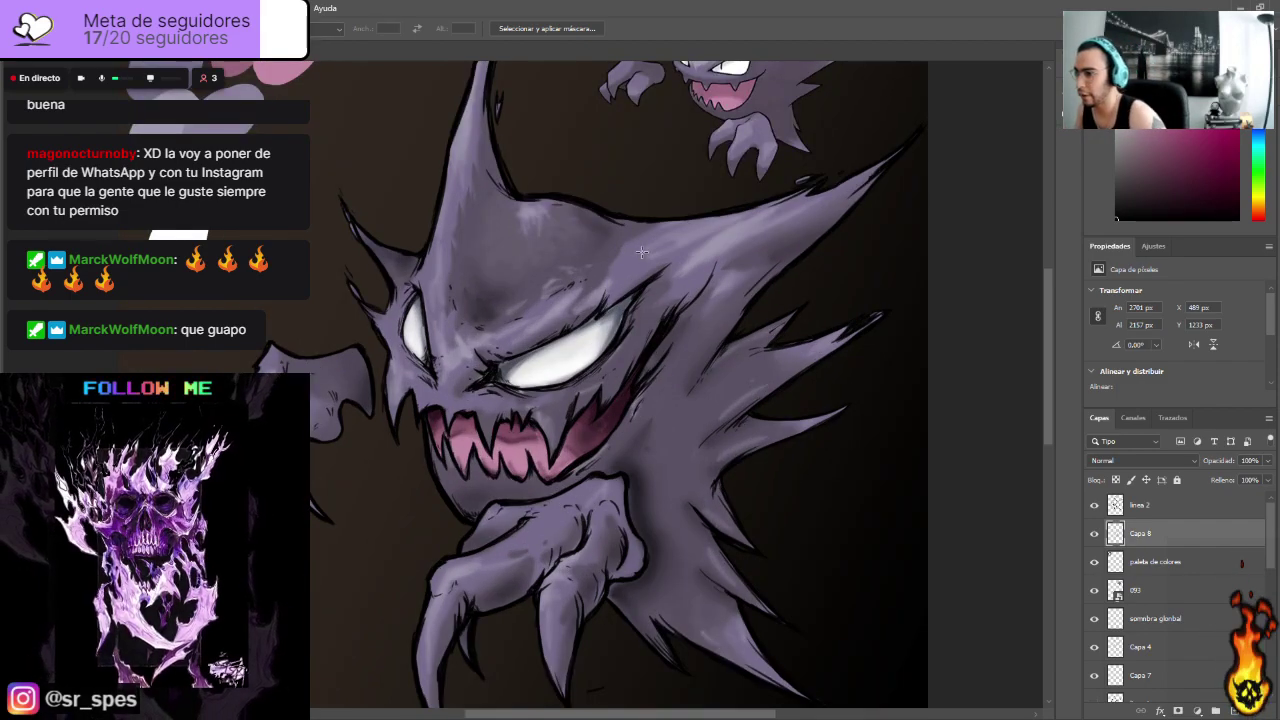
Step: Sample a pale highlight colour and brush light accents at 25% flow on the brow, face, front hand and spikes
key(b)
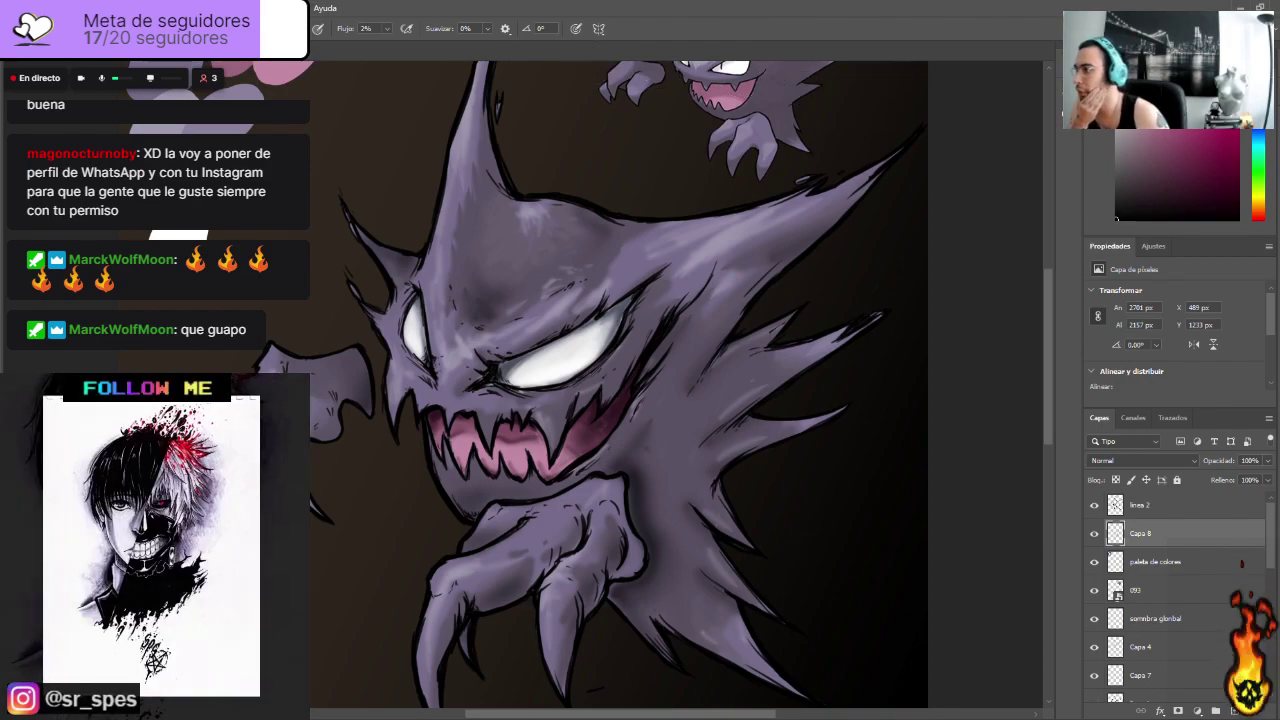
key(i)
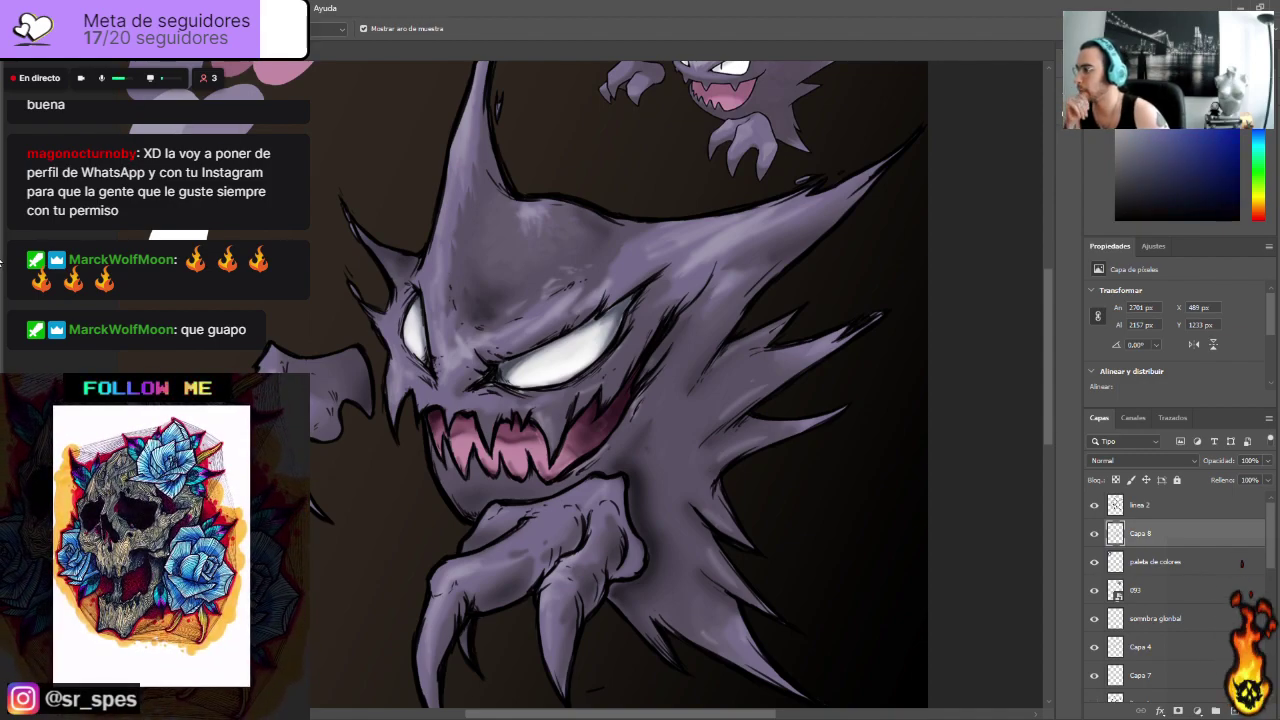
key(b)
key(ctrl+plus)
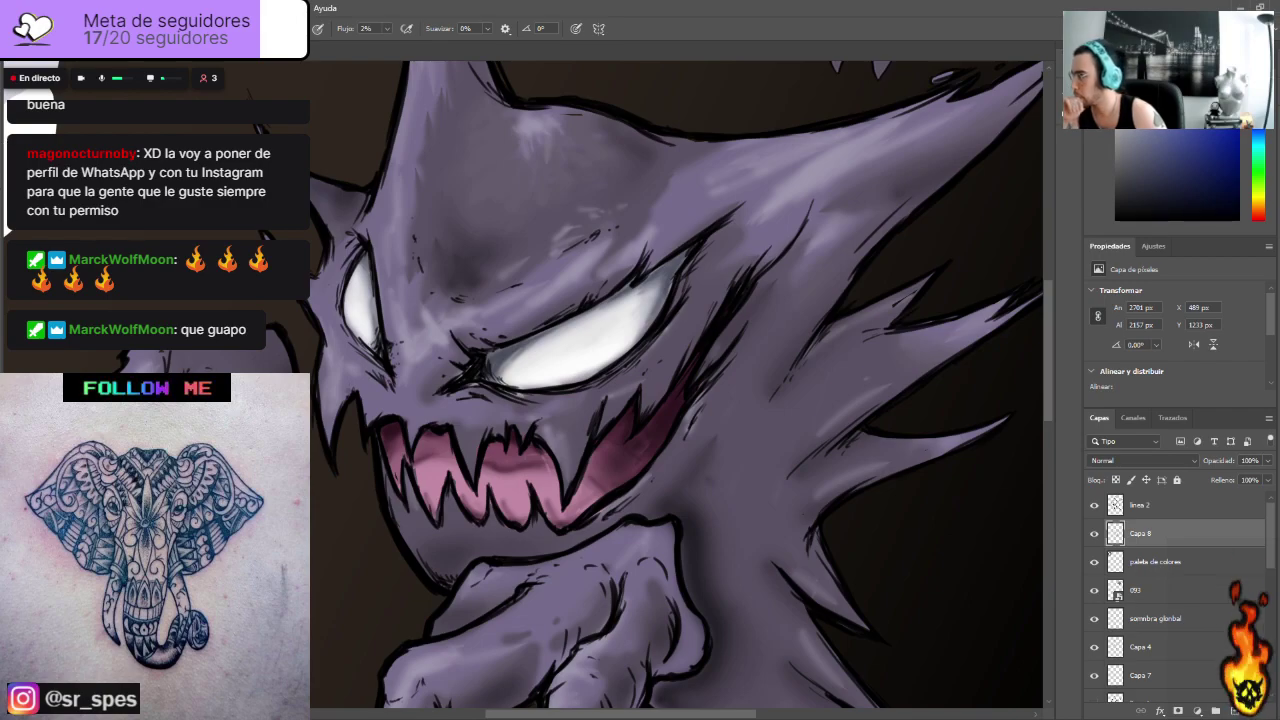
text(5)
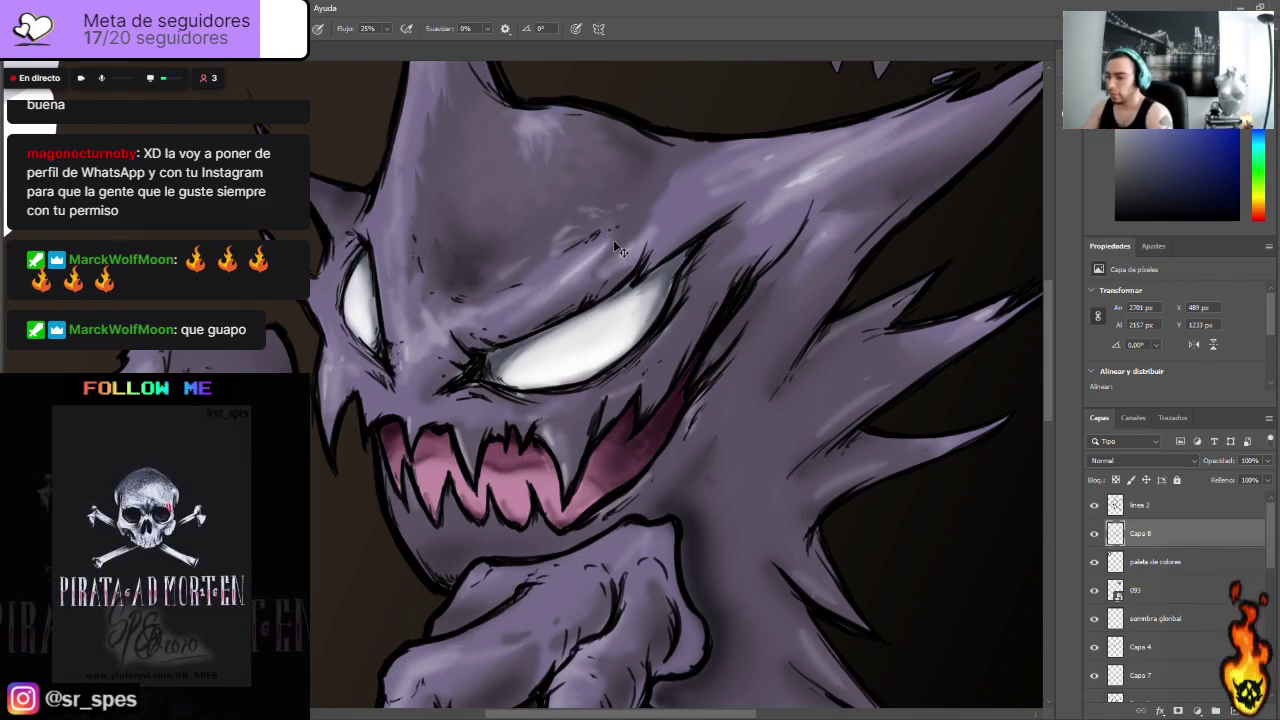
key(ctrl+minus)
key(ctrl+minus)
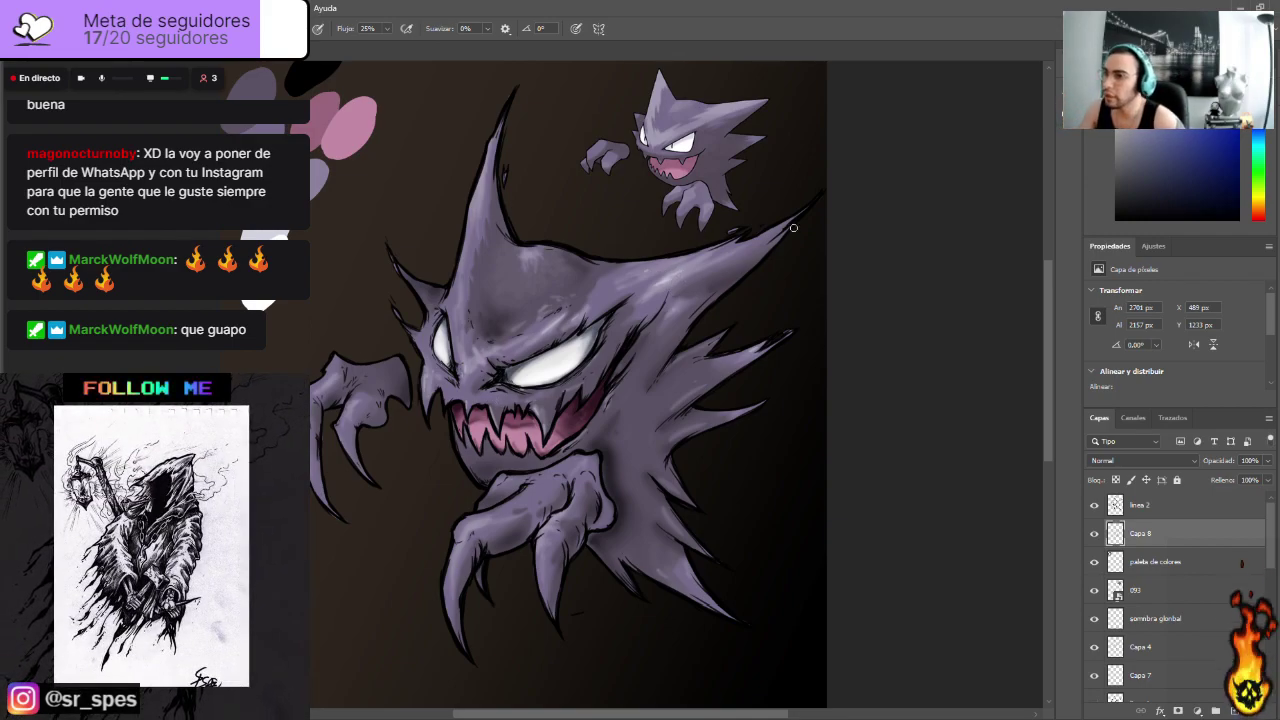
Step: Add pale highlight strokes near the tip of the long side horn and down the edge of the tall upright horn
drag(762, 236, 801, 213)
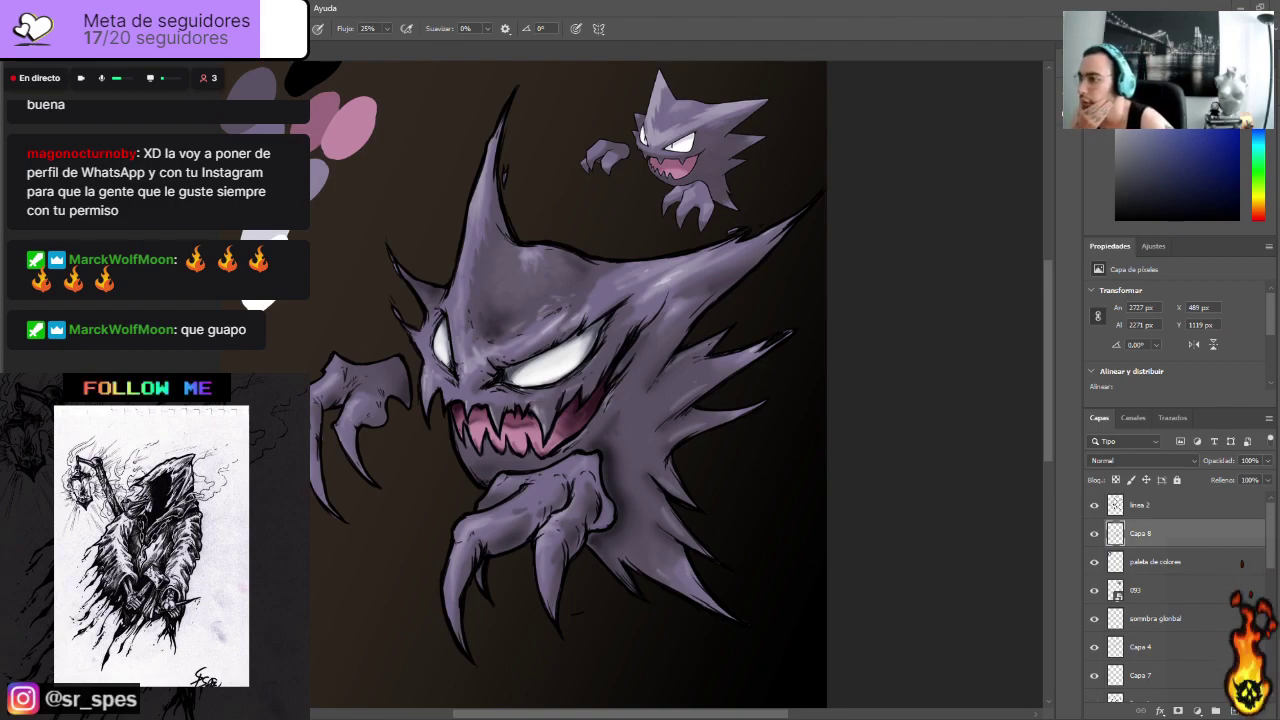
drag(479, 180, 480, 213)
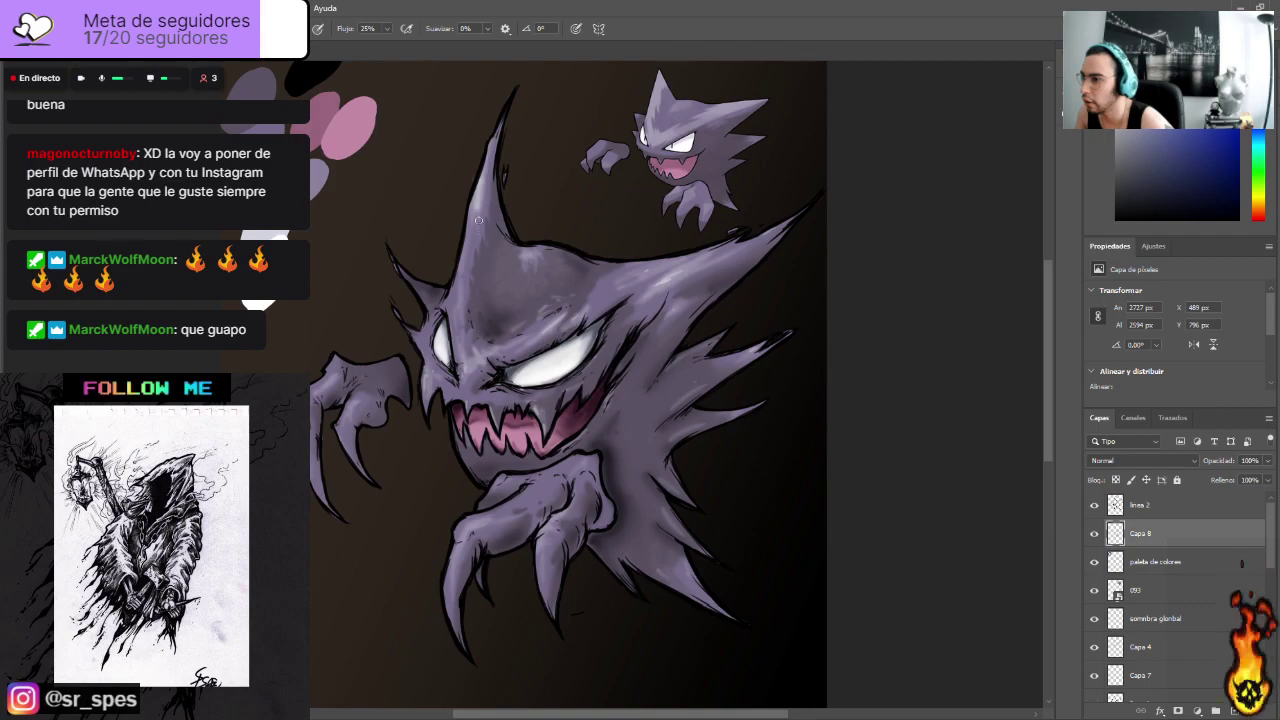
key(ctrl+z)
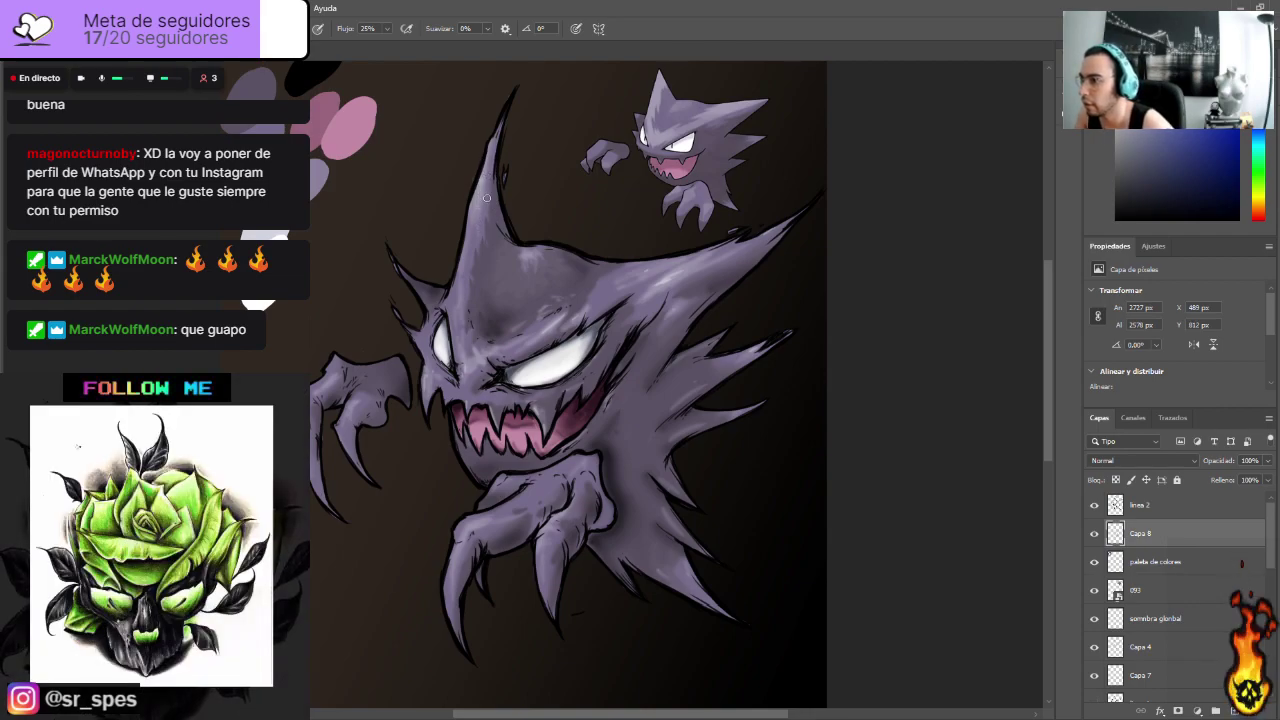
drag(481, 184, 481, 223)
key(ctrl+z)
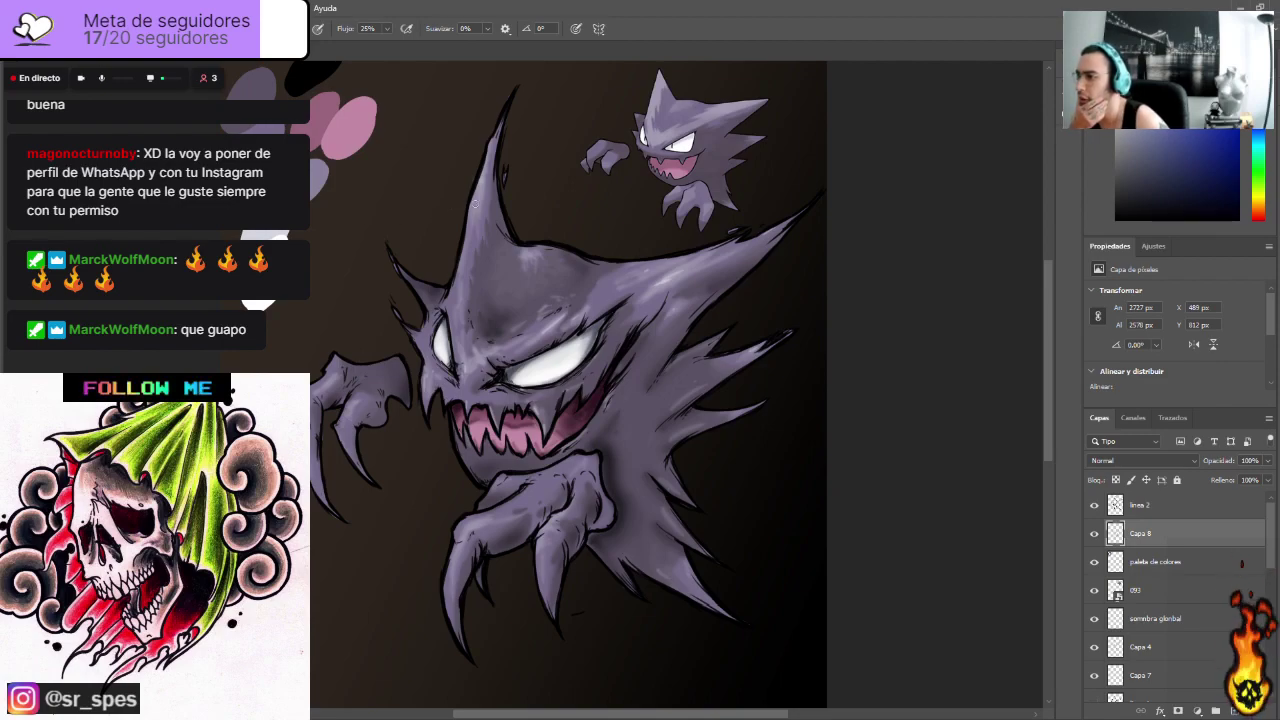
drag(475, 200, 469, 234)
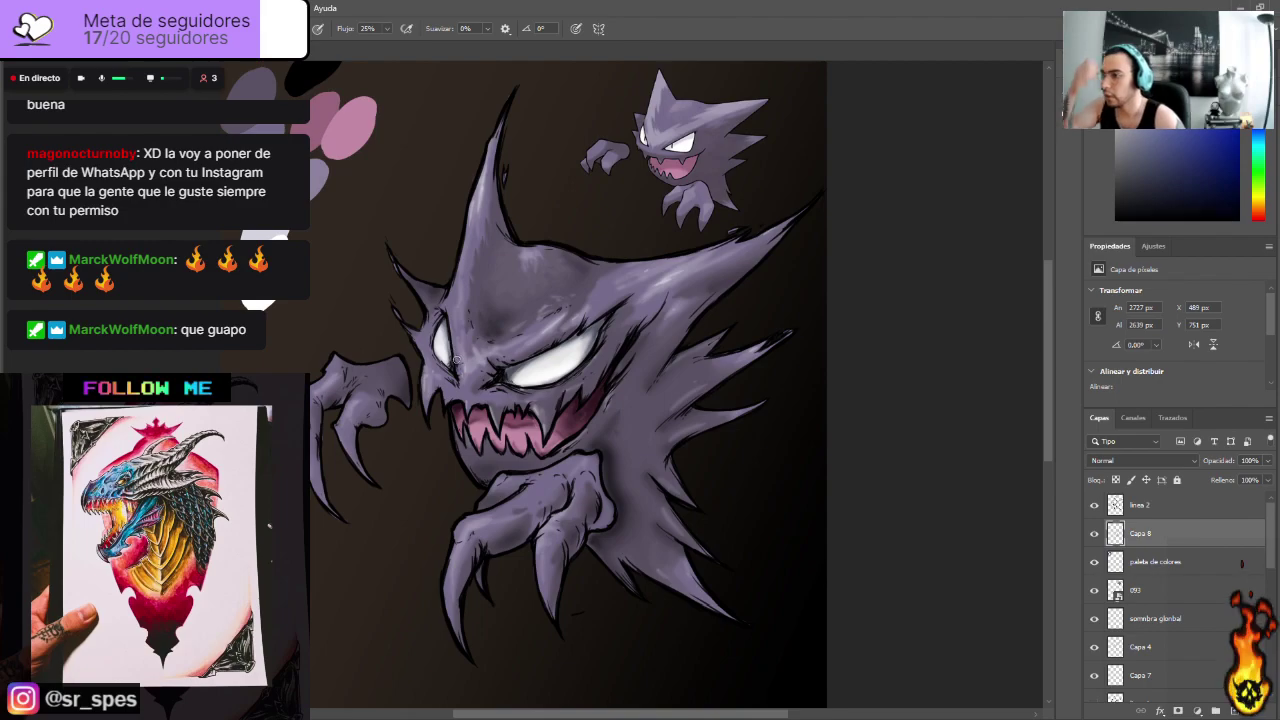
Step: Brush pale highlights onto the detached hand's claws and the lower body spikes
drag(311, 458, 329, 521)
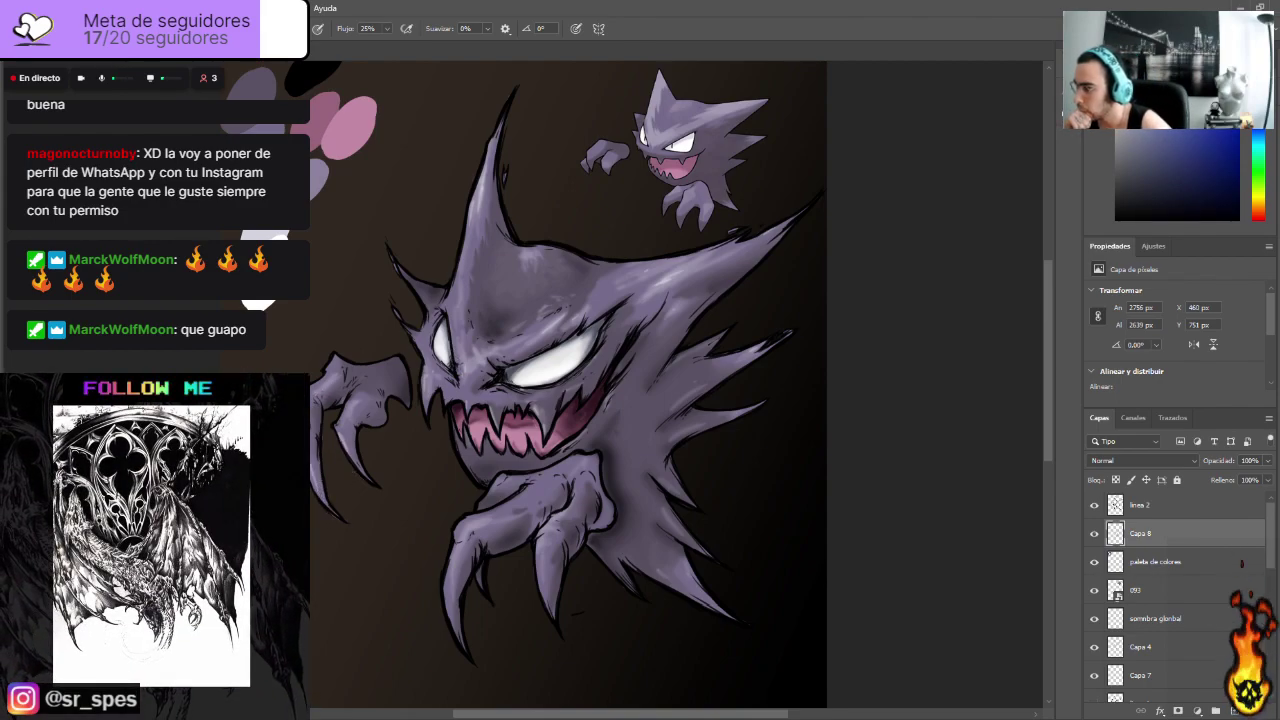
drag(310, 400, 284, 450)
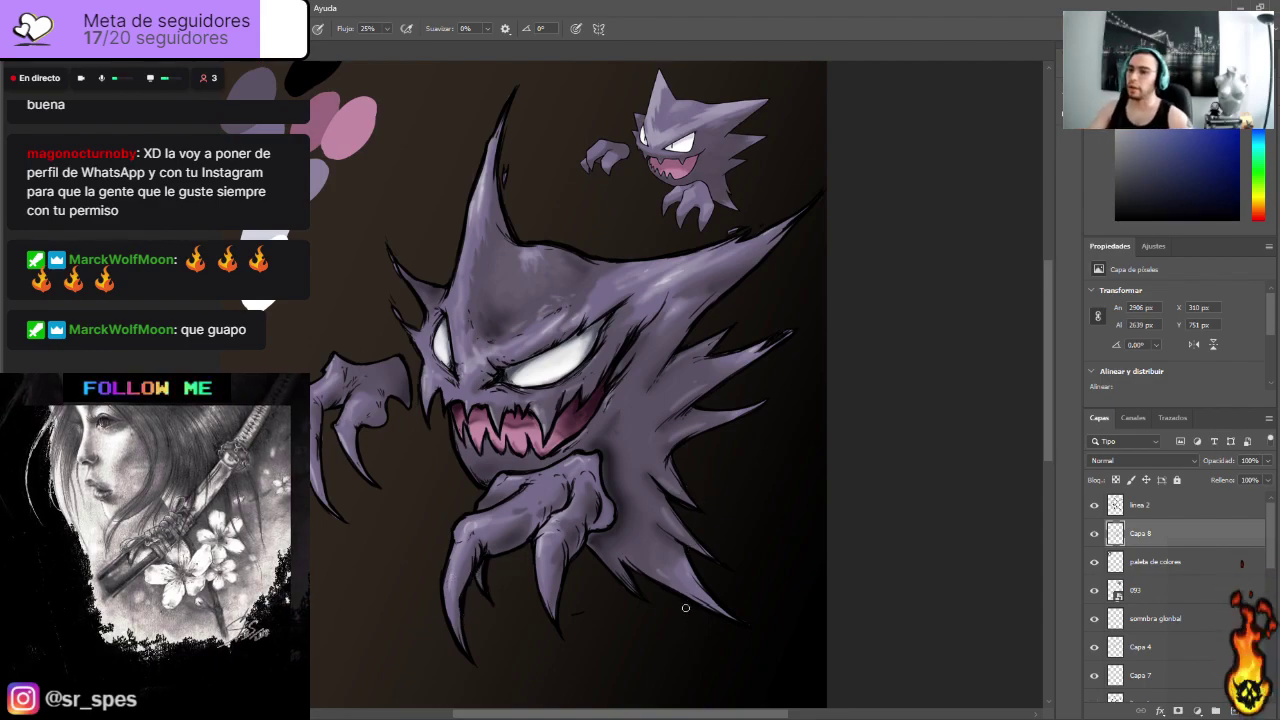
drag(688, 577, 722, 610)
drag(681, 525, 706, 550)
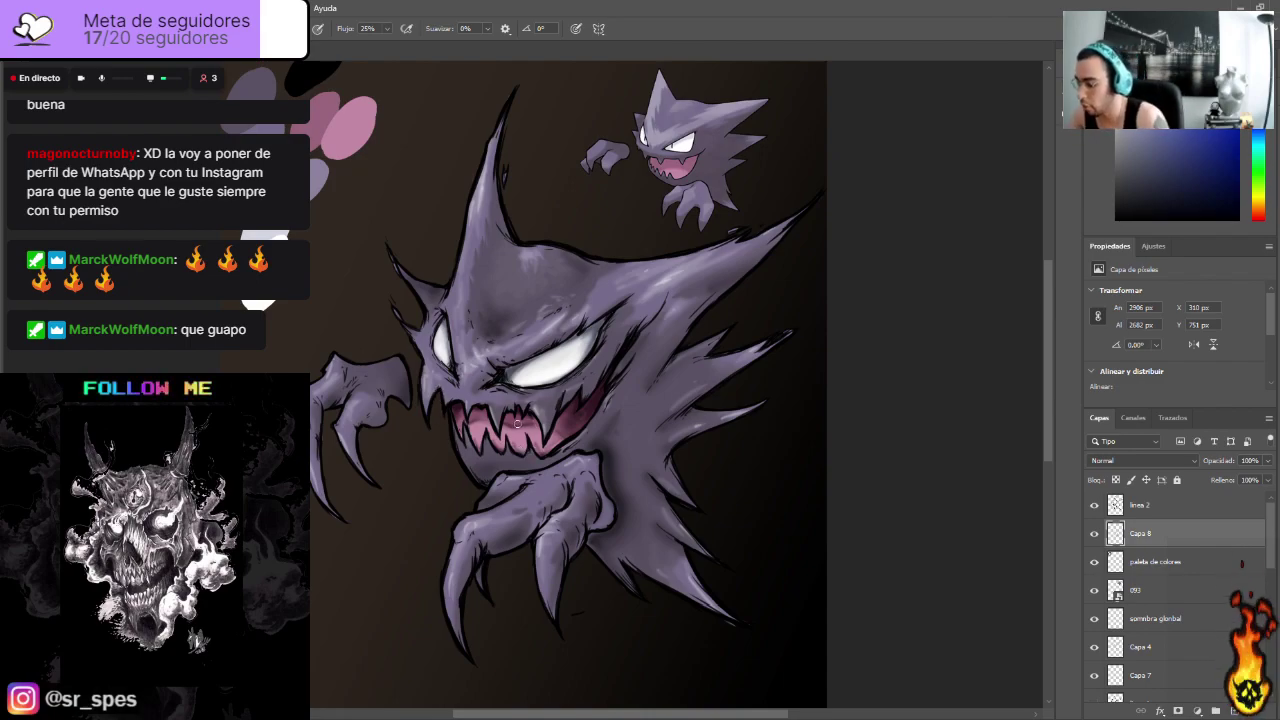
Step: Add small pale highlights to the pink mouth interior beside the large upper fang
scroll(517, 424, up, 3)
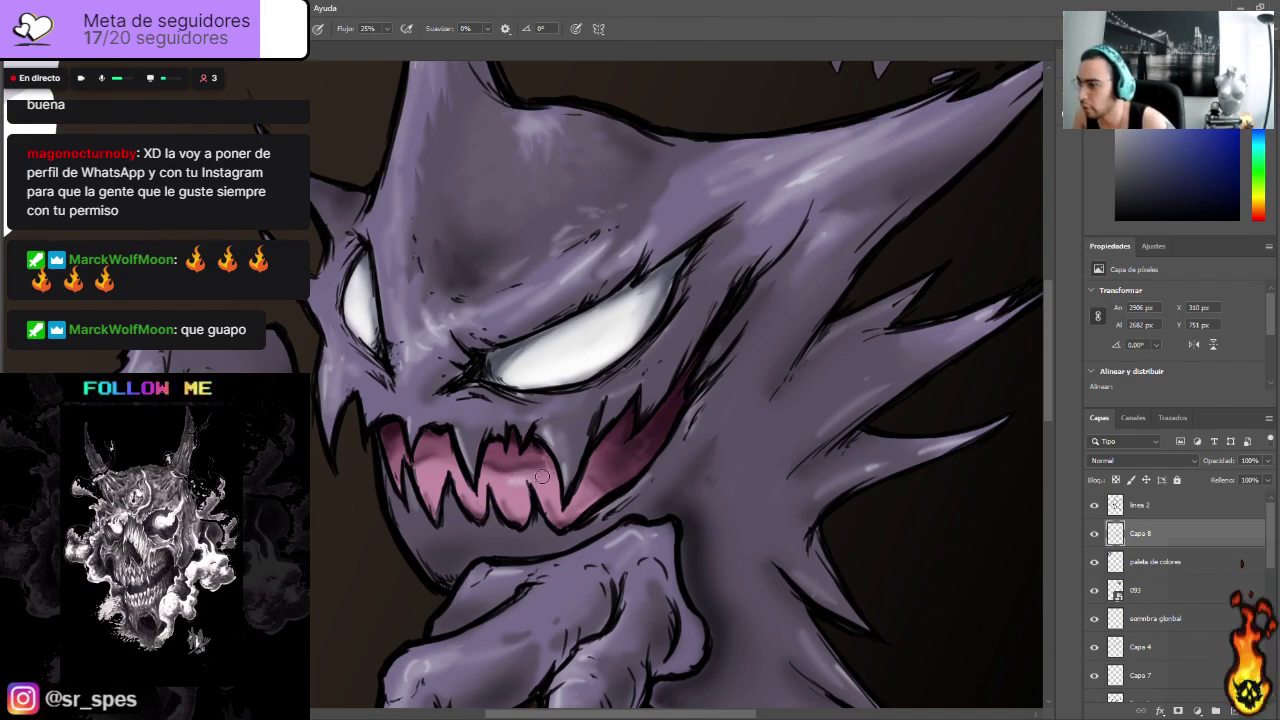
mouse_move(541, 486)
mouse_down()
mouse_move(504, 477)
mouse_move(543, 474)
mouse_up()
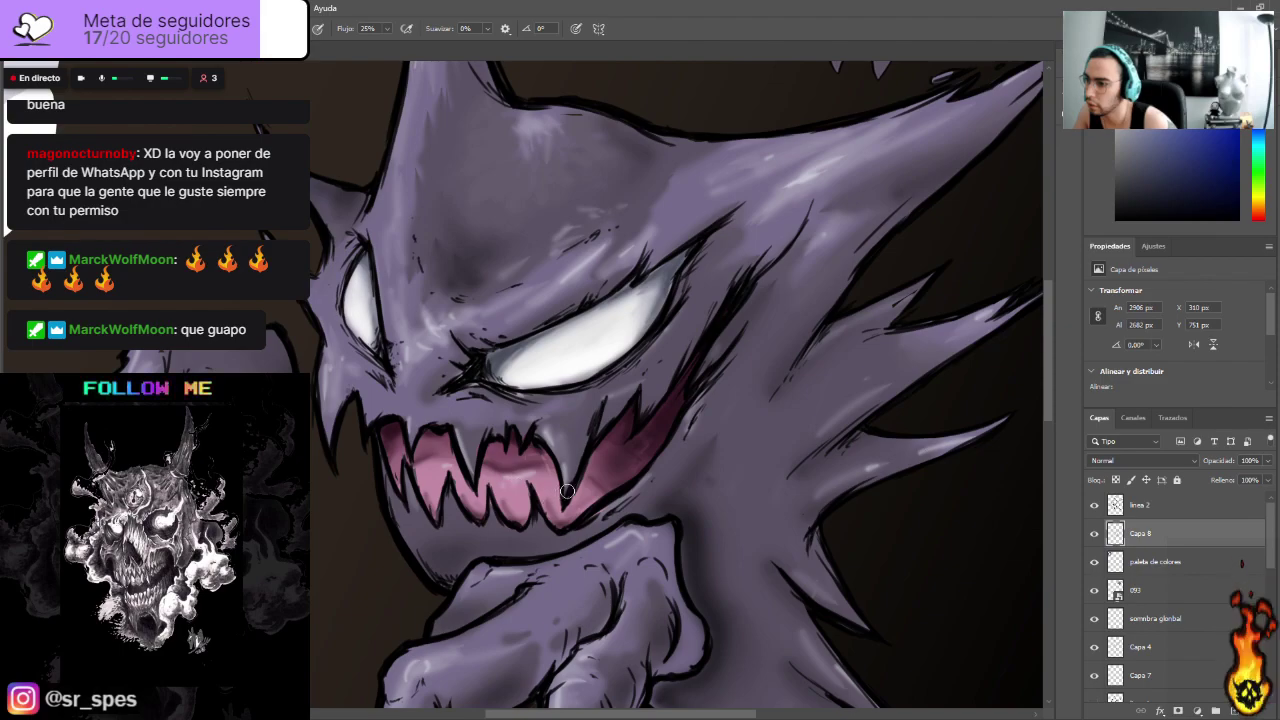
key(ctrl+minus)
key(ctrl+minus)
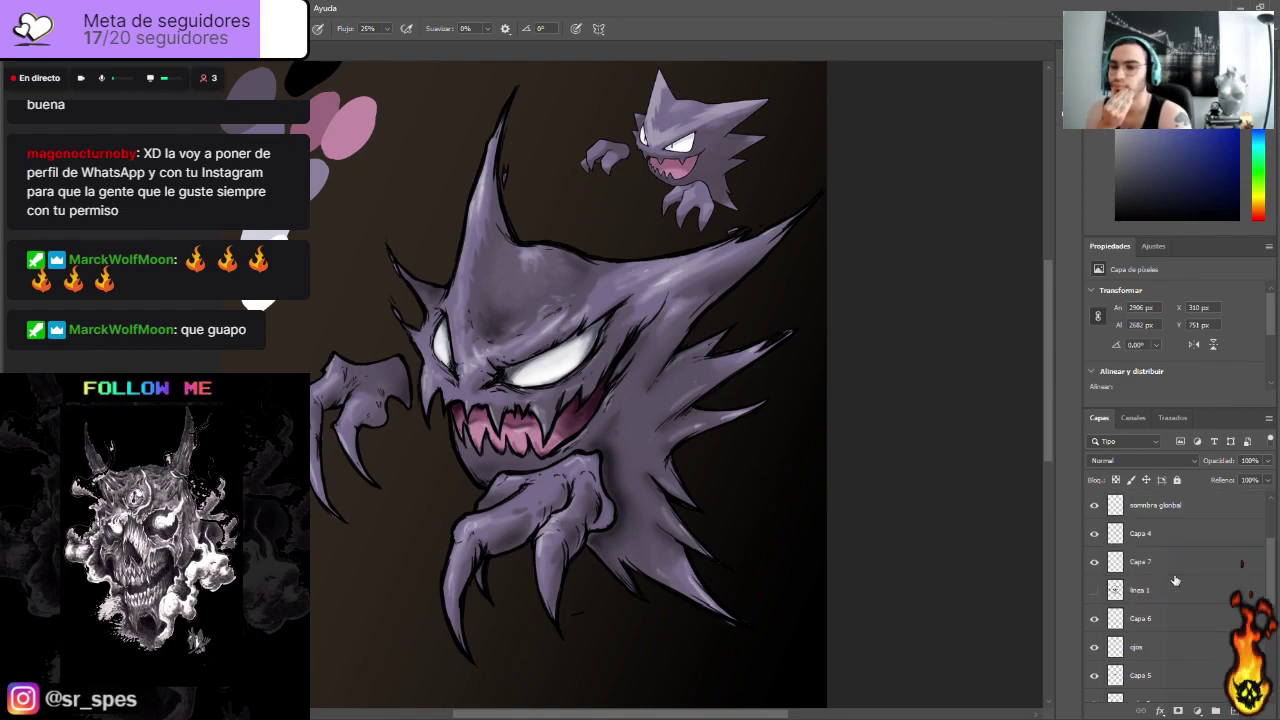
Step: Hide the reference image layer and the "paleta de colores" layer so only the Haunter painting shows on its background
scroll(1175, 580, down, 1)
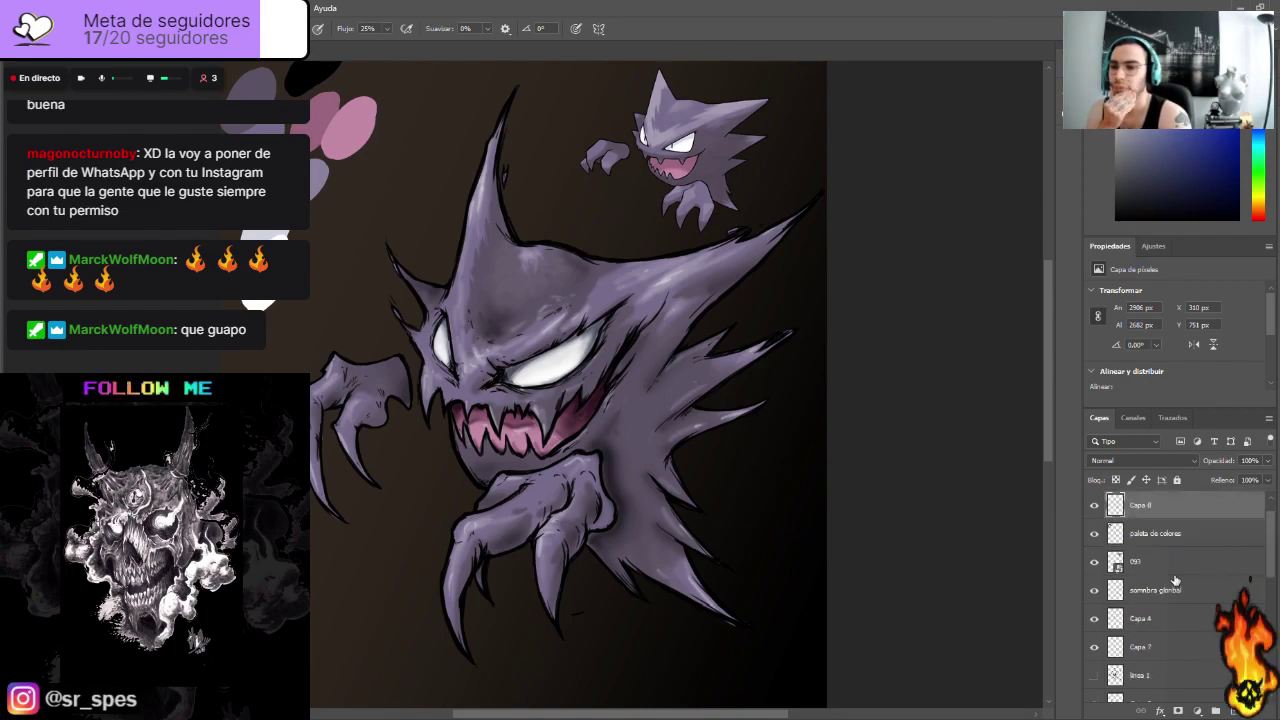
click(1094, 562)
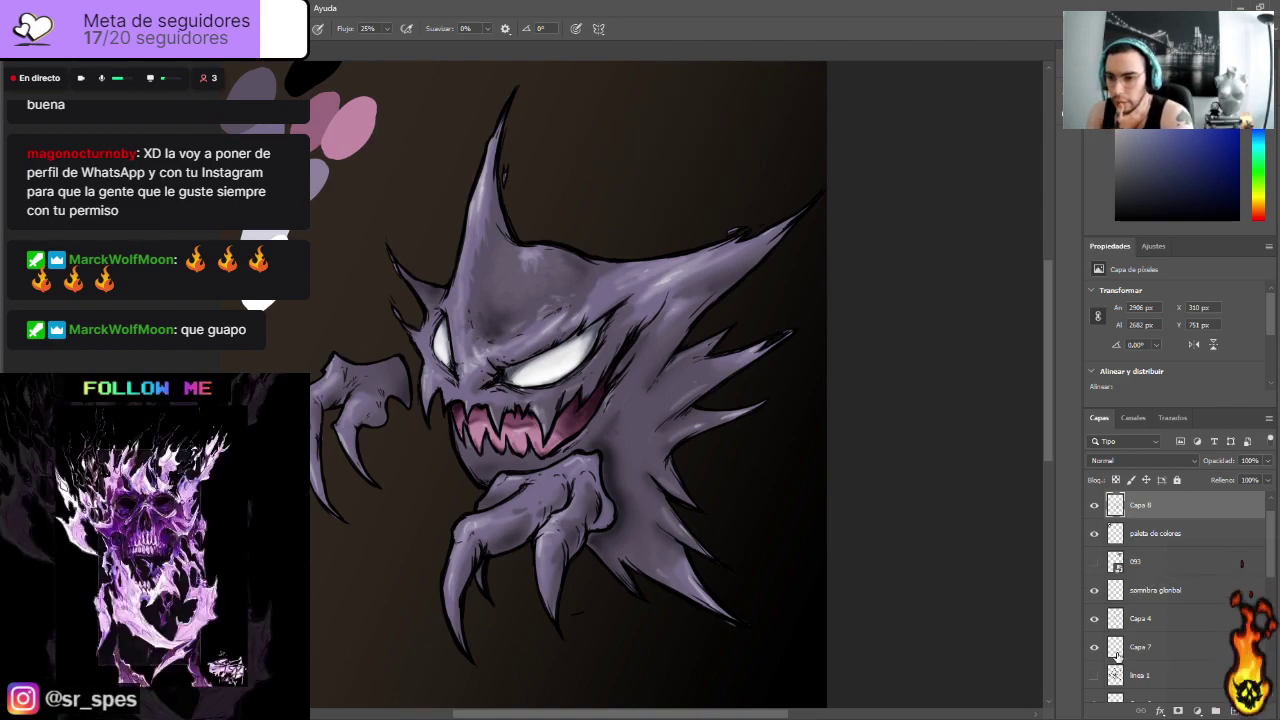
click(1094, 534)
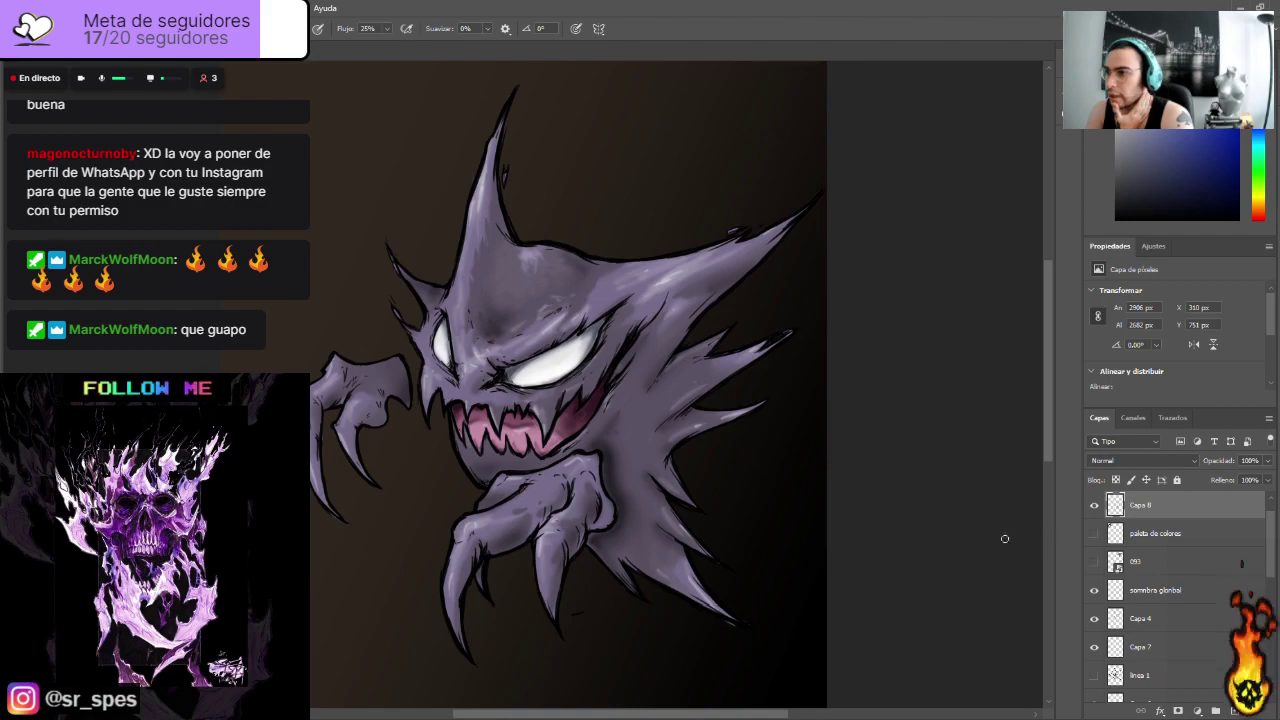
key(ctrl+minus)
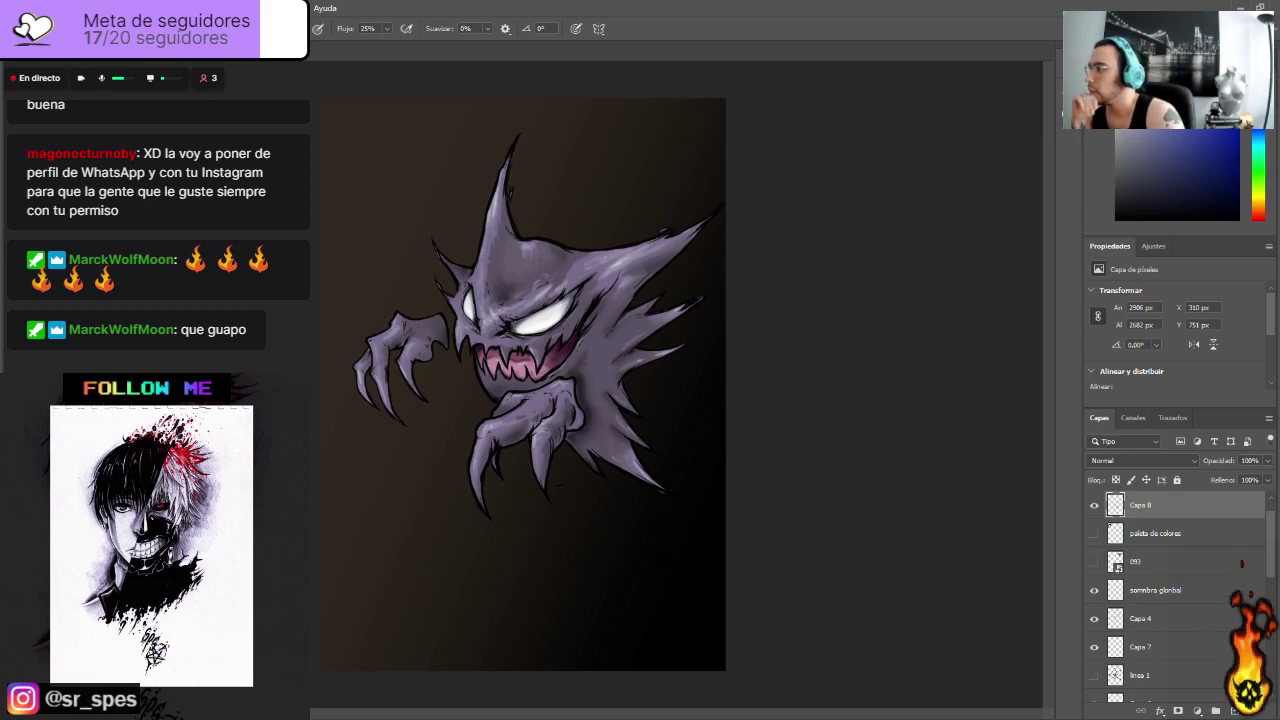
click(4, 92)
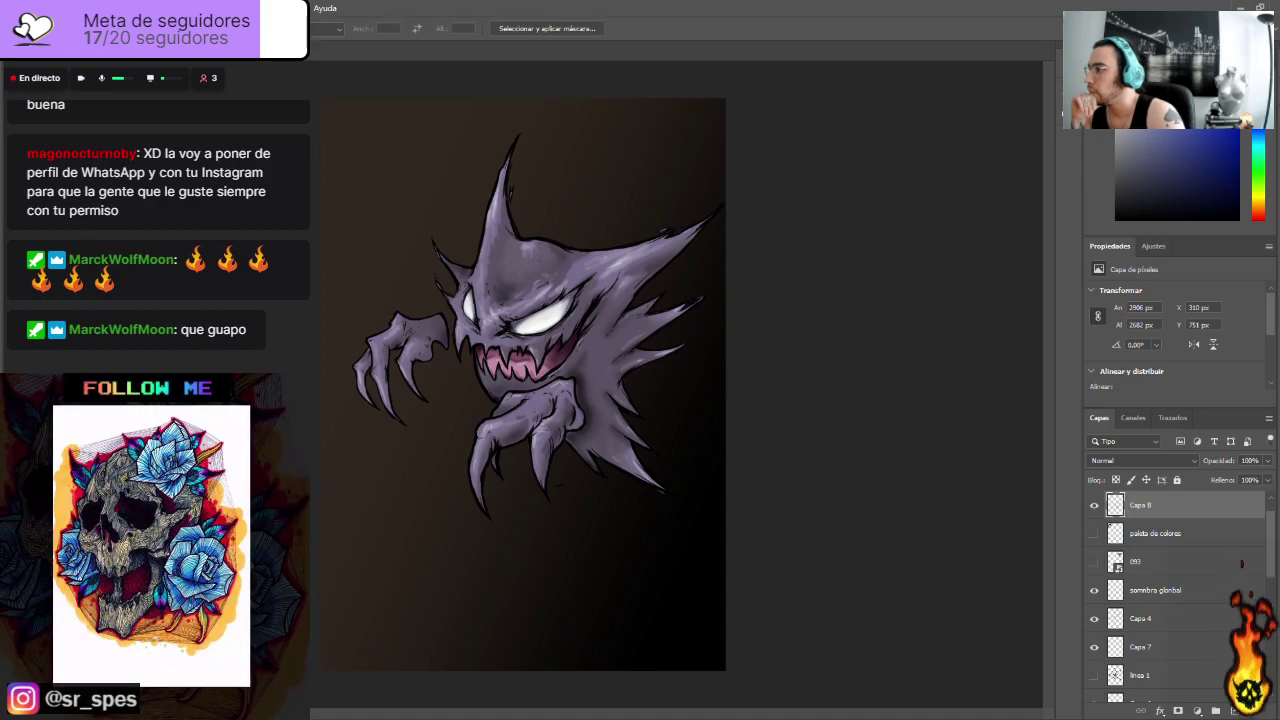
key(c)
mouse_move(523, 703)
mouse_down()
mouse_move(531, 594)
mouse_move(533, 716)
mouse_up()
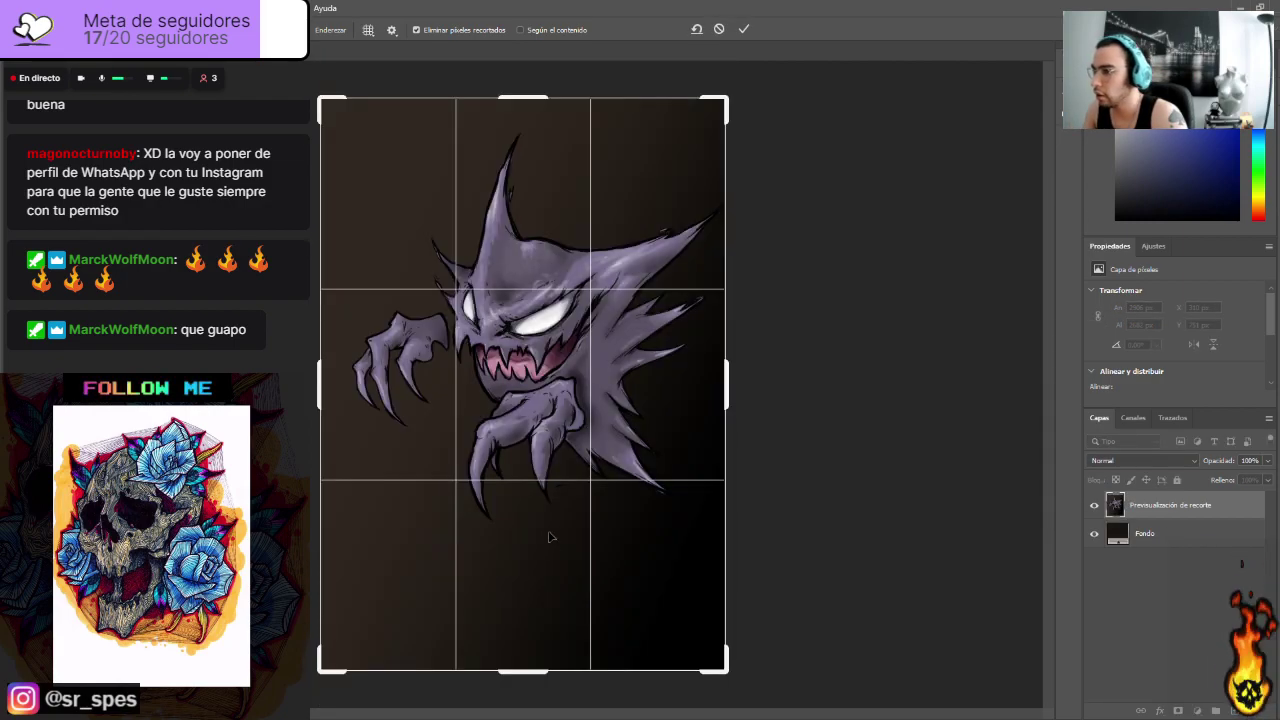
mouse_move(523, 670)
mouse_down()
mouse_move(523, 716)
mouse_move(523, 670)
mouse_up()
key(Return)
key(v)
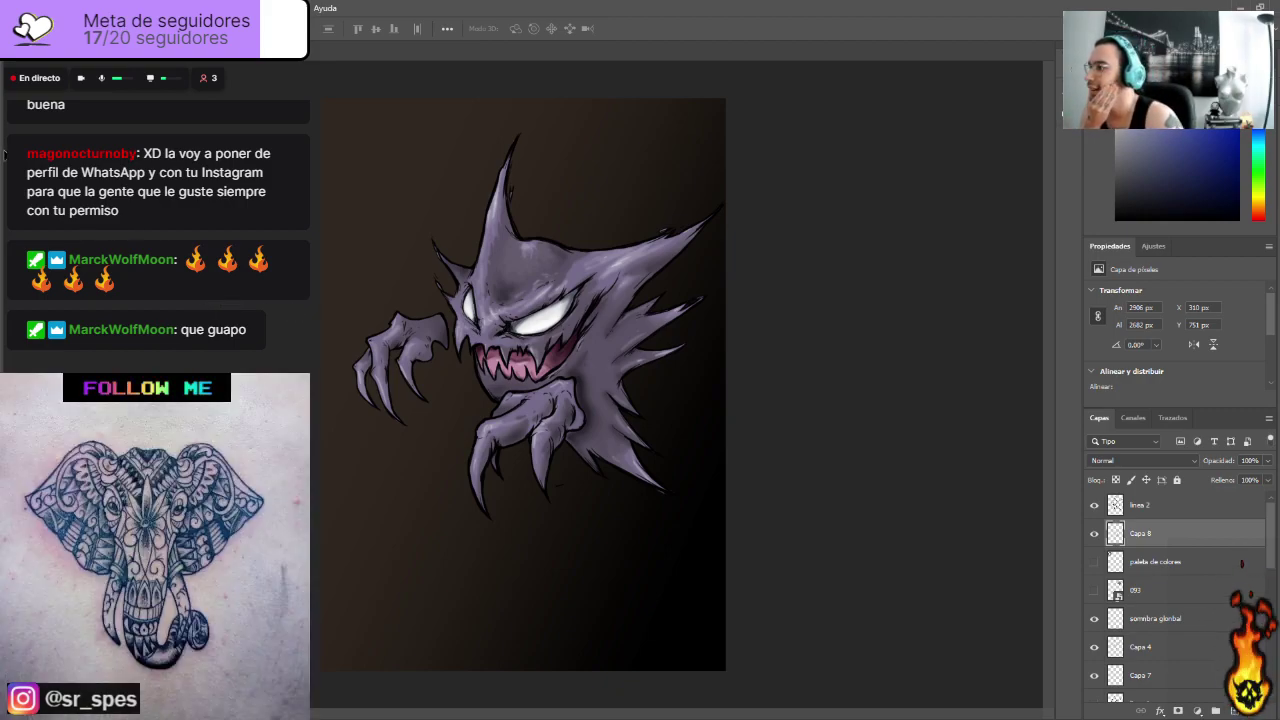
Step: Crop the canvas to remove most of the empty background below the character and a thin strip above the tall horn
key(c)
drag(540, 670, 541, 612)
drag(523, 161, 518, 164)
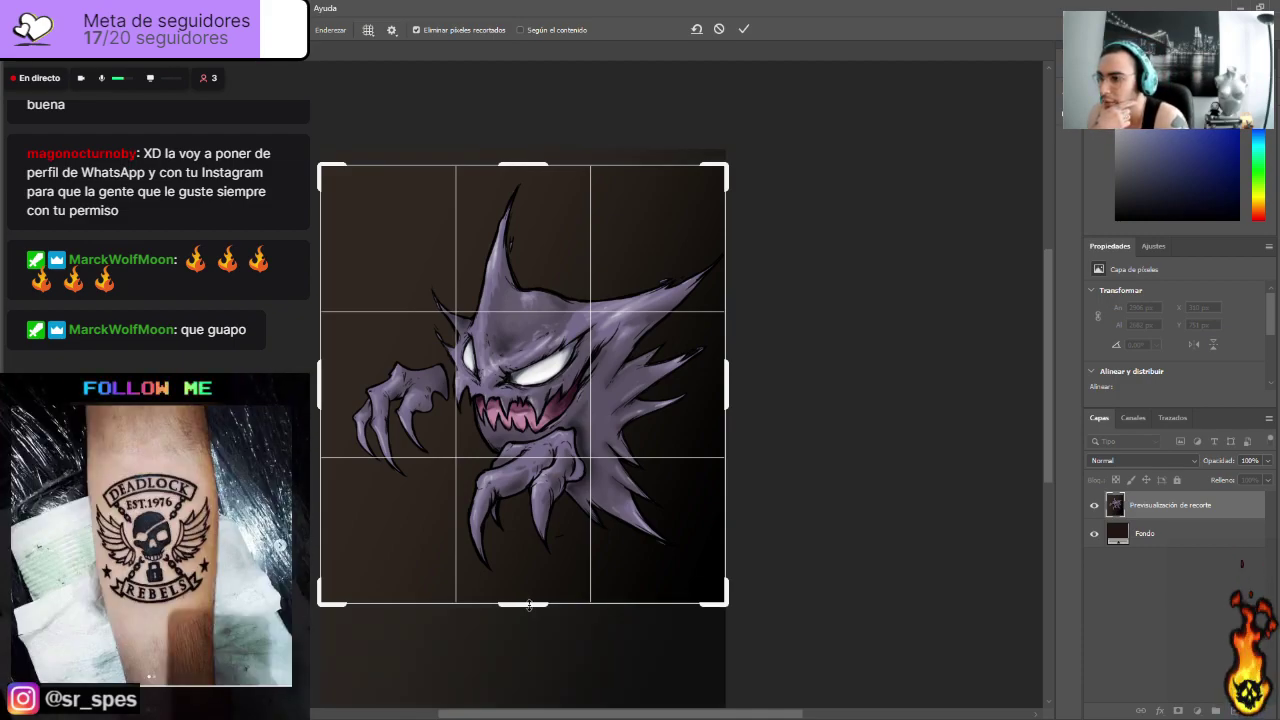
drag(529, 603, 531, 606)
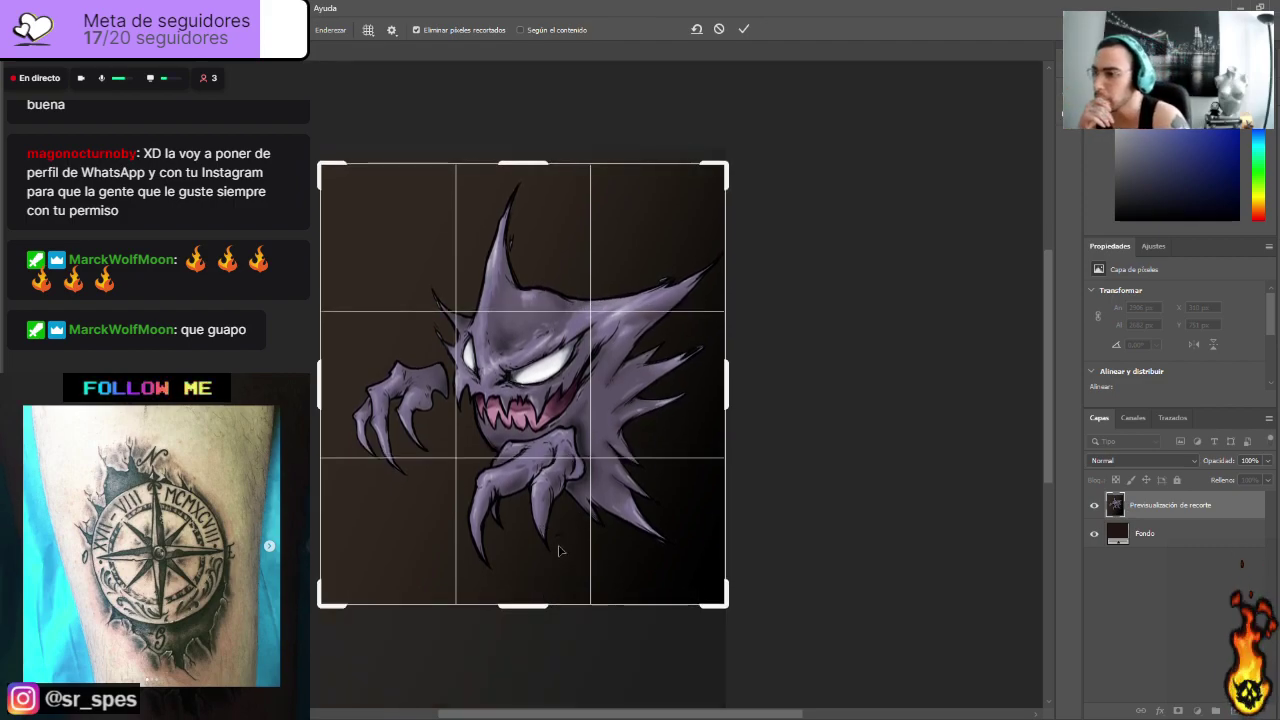
key(Return)
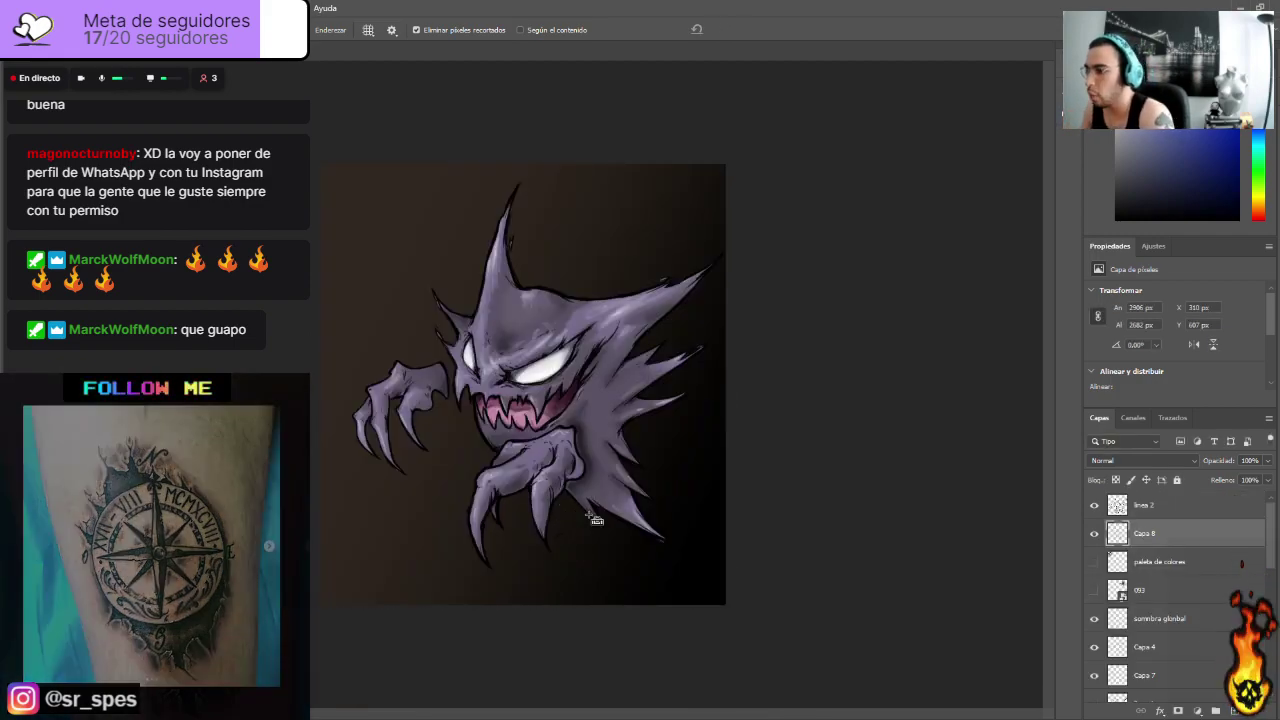
Step: Handwrite the artist's social media handle as a pale grey brush signature at 25% flow near the canvas's lower right corner
key(ctrl+plus)
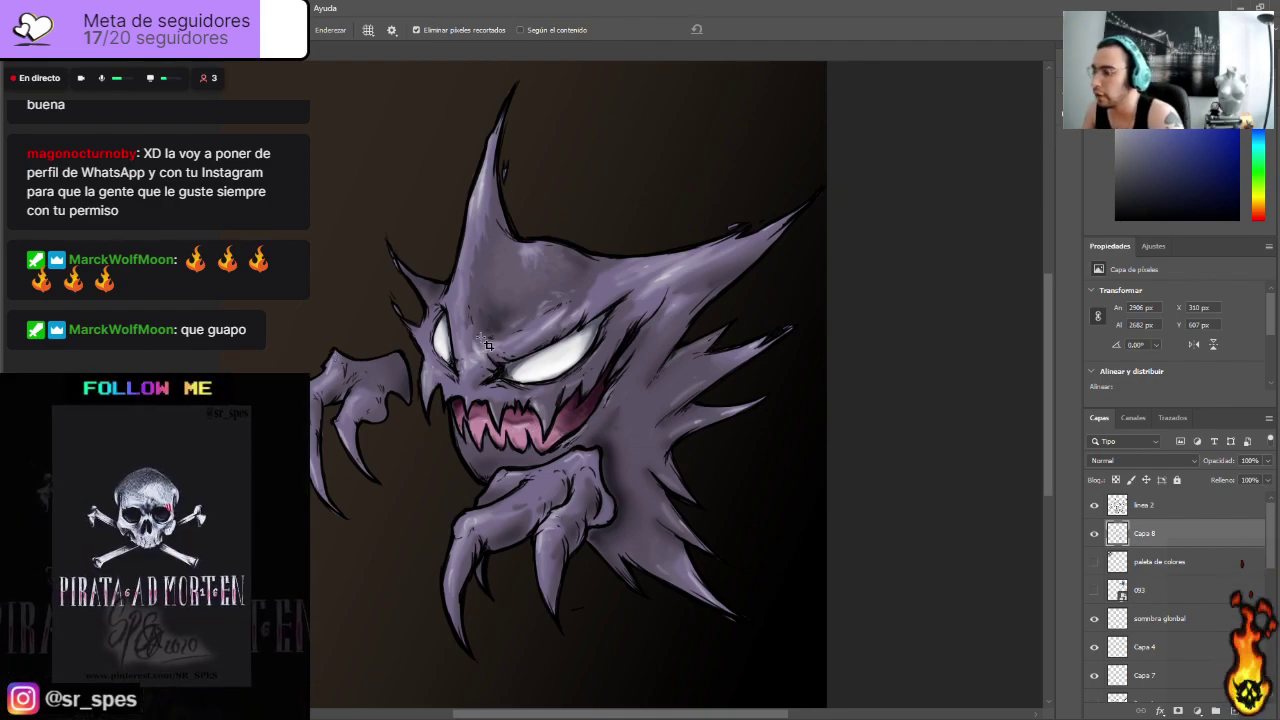
scroll(493, 407, up, 1)
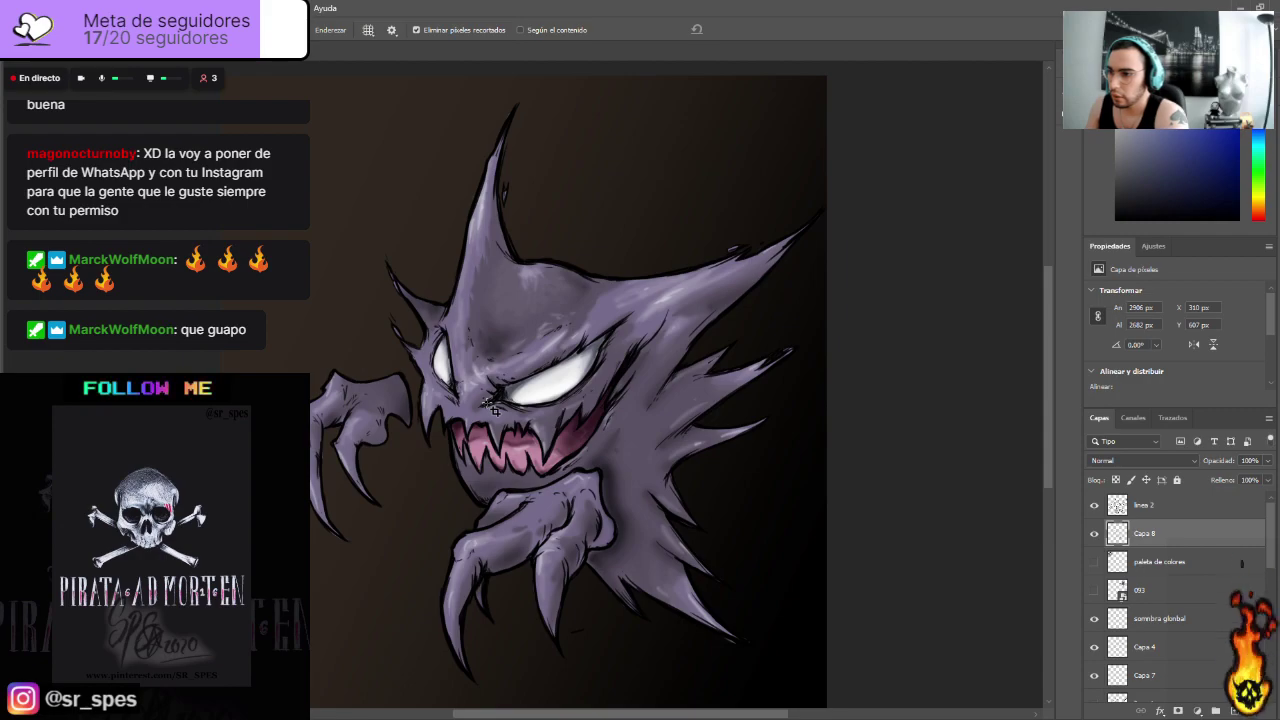
scroll(514, 408, down, 1)
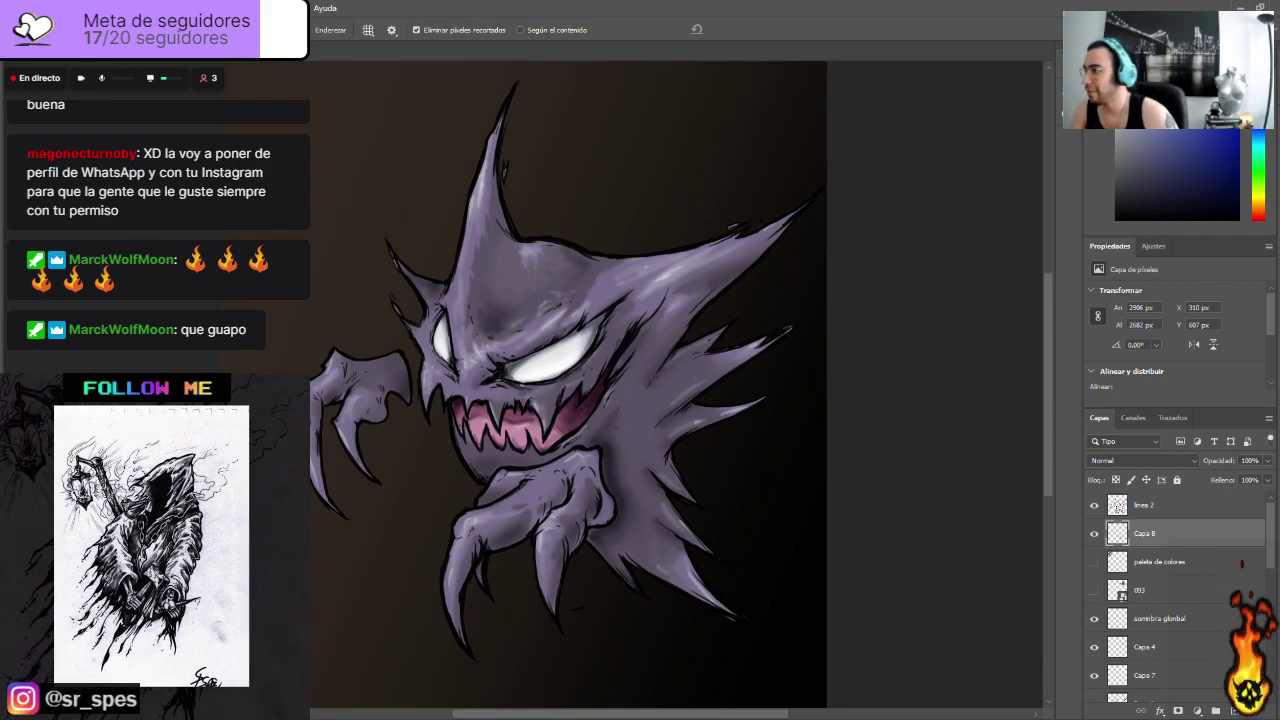
key(b)
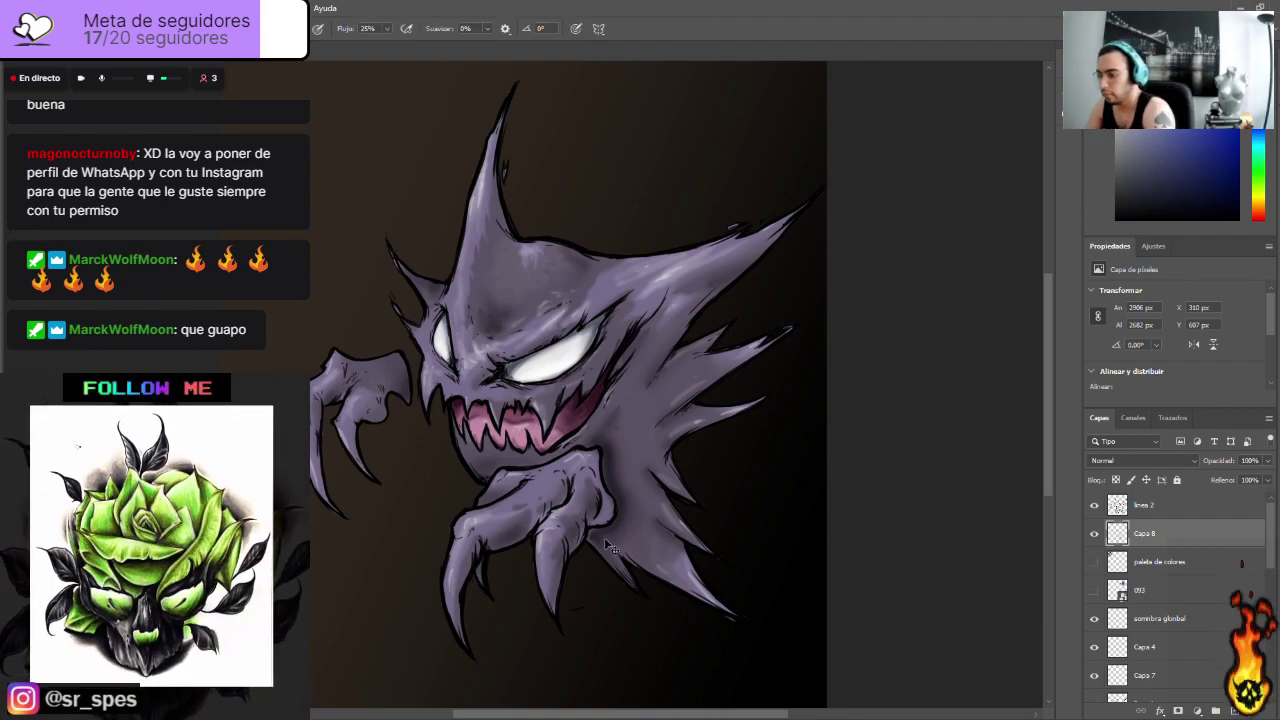
key(ctrl+plus)
scroll(605, 540, down, 5)
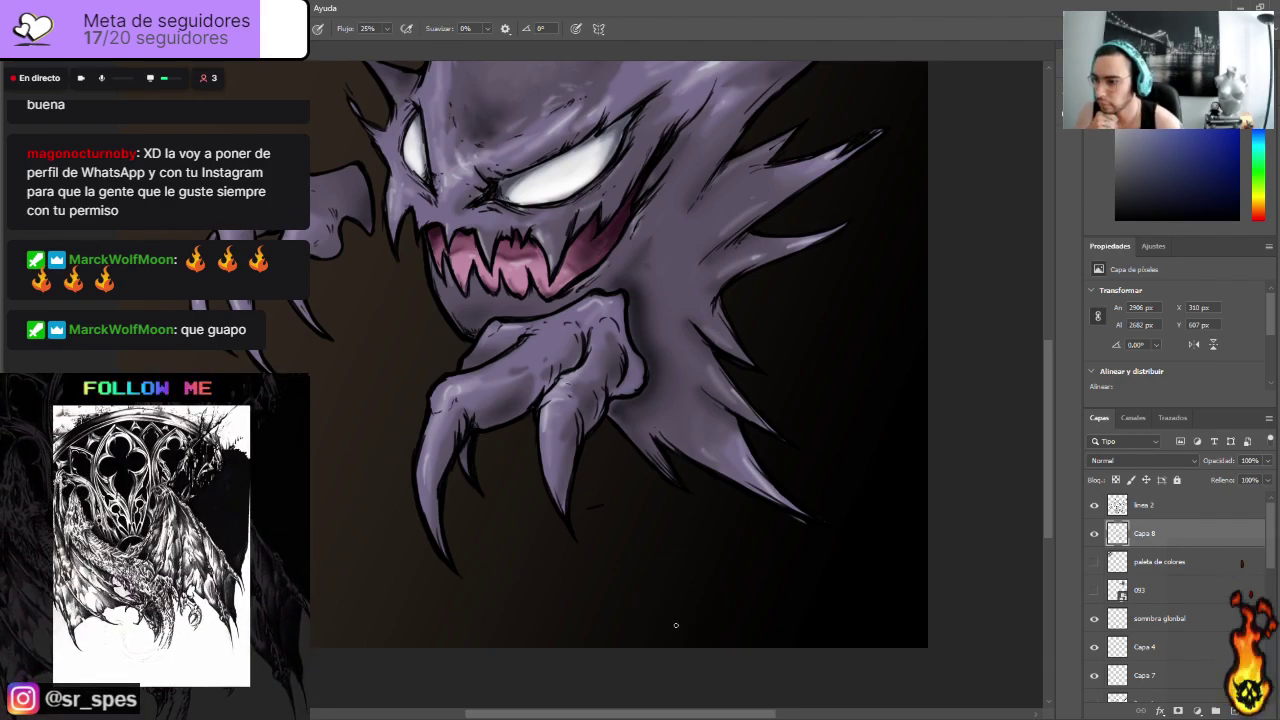
drag(686, 624, 780, 630)
key(ctrl+z)
drag(794, 613, 787, 628)
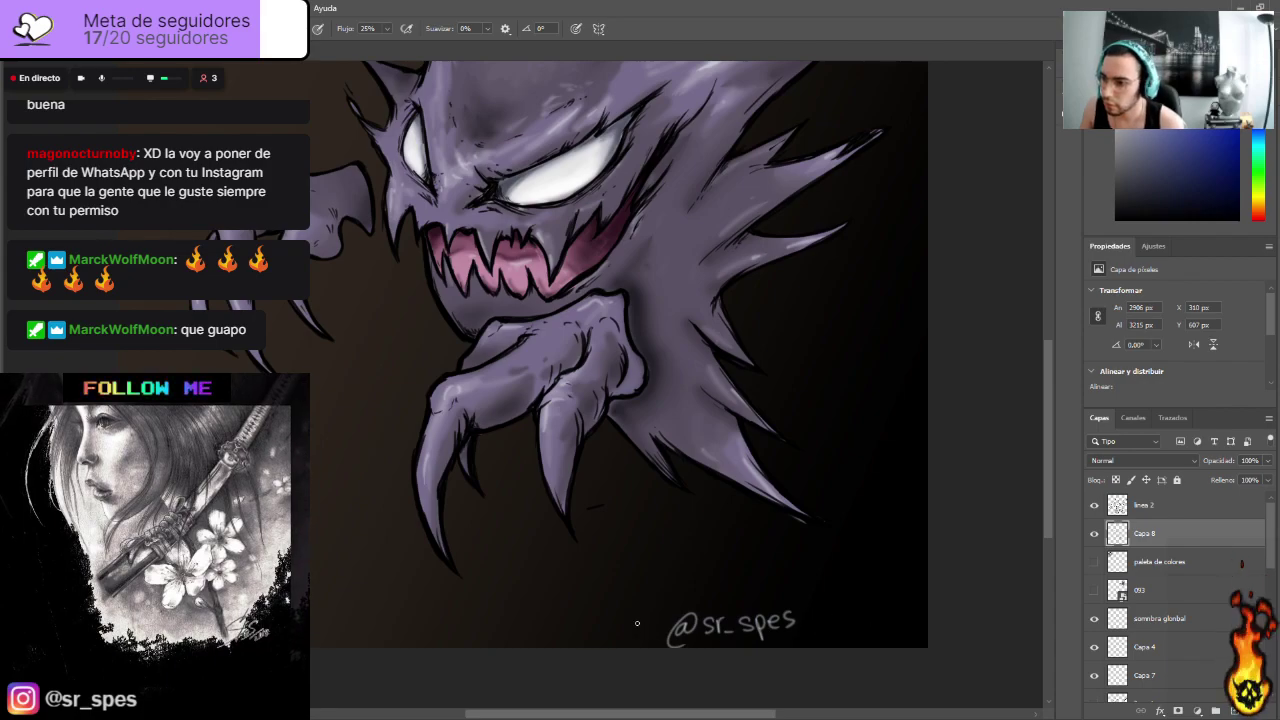
Step: Try sketching a small rectangular icon just before the signature and undo it
mouse_move(632, 616)
mouse_down()
mouse_move(660, 644)
mouse_move(631, 621)
mouse_move(640, 632)
mouse_up()
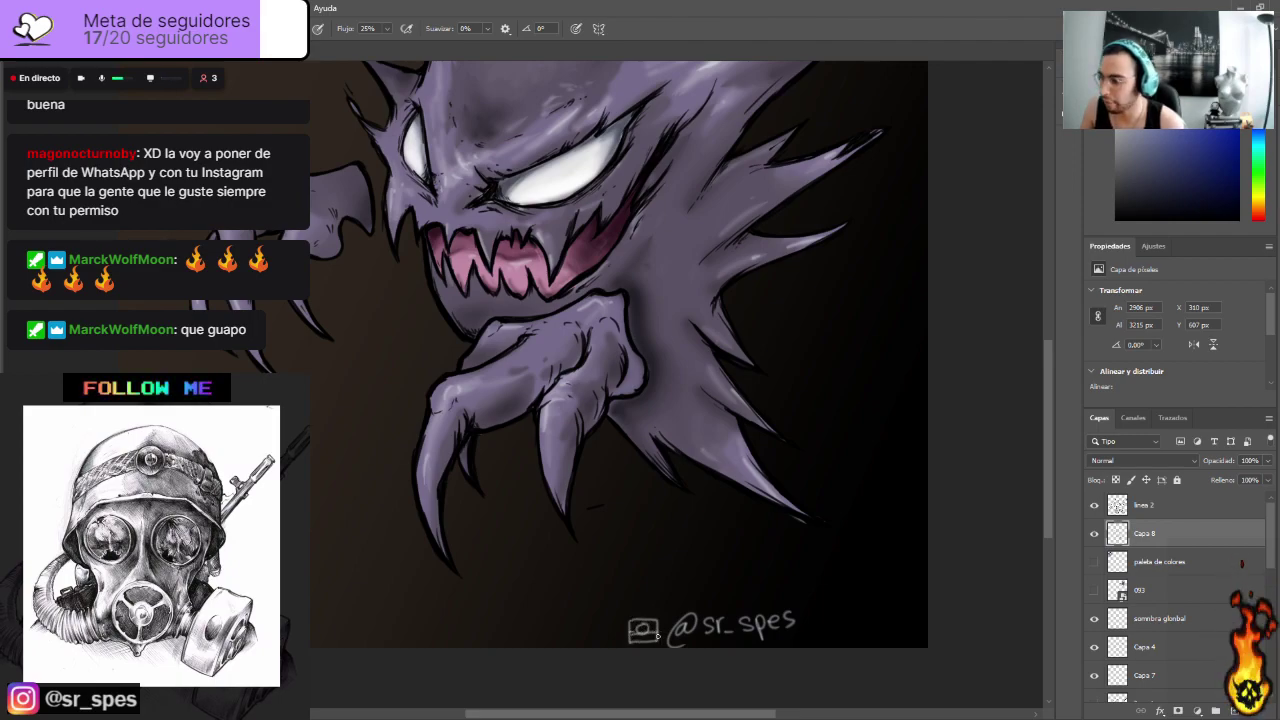
key(ctrl+z)
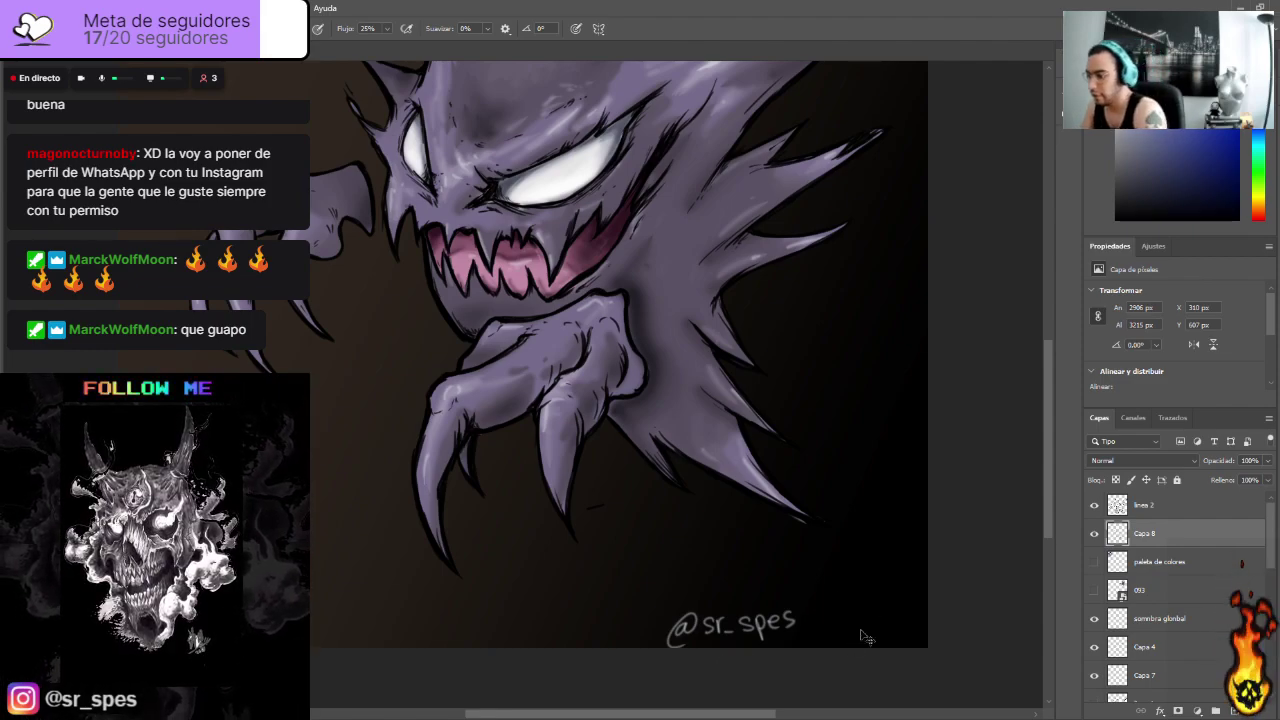
key(ctrl+minus)
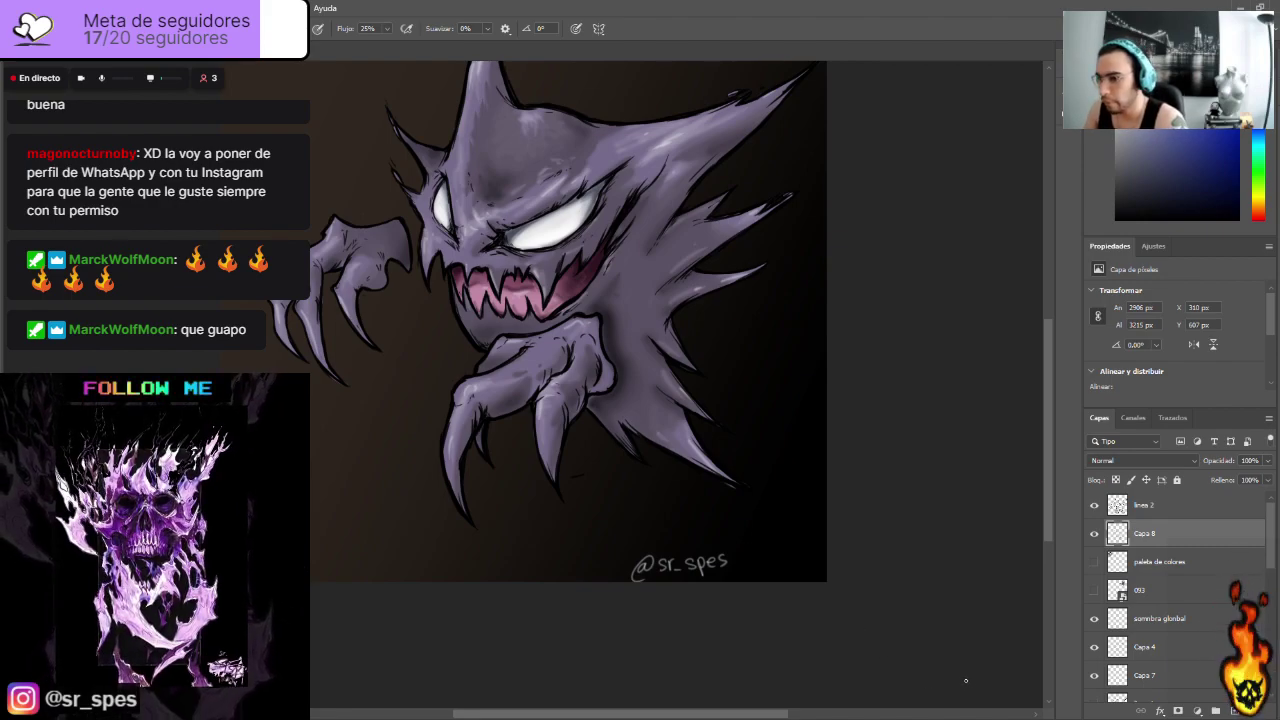
scroll(797, 636, up, 3)
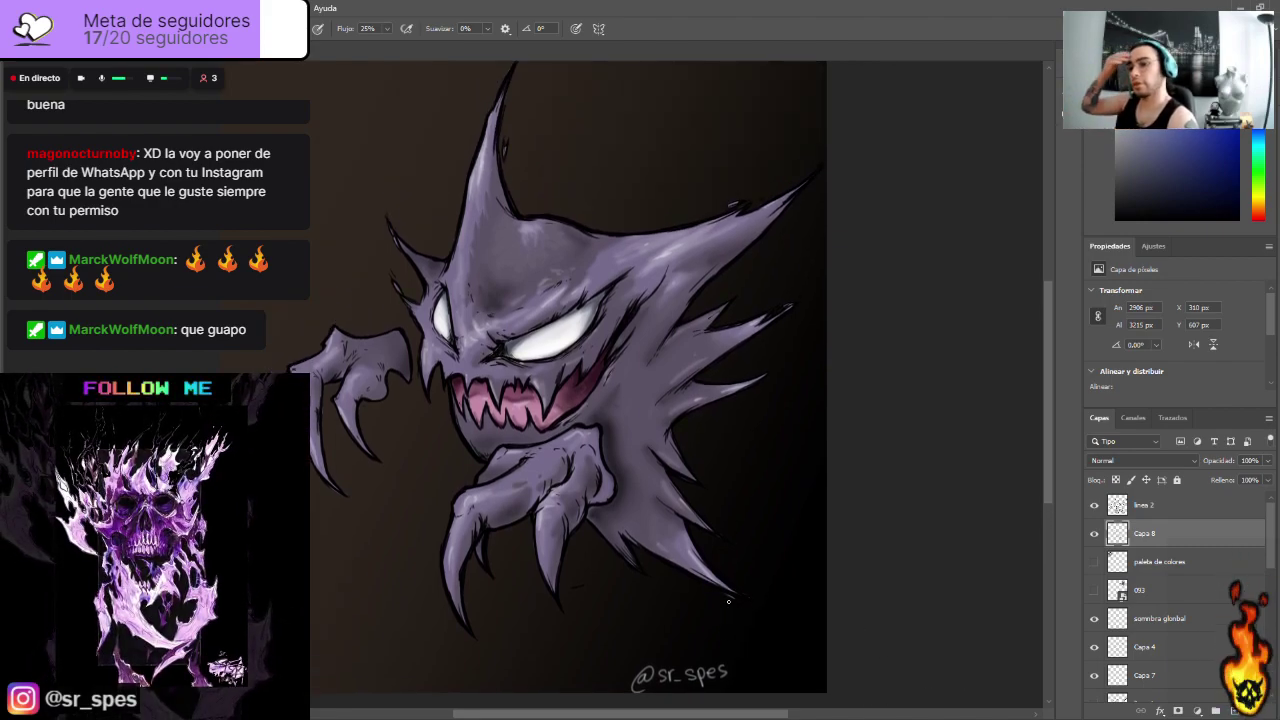